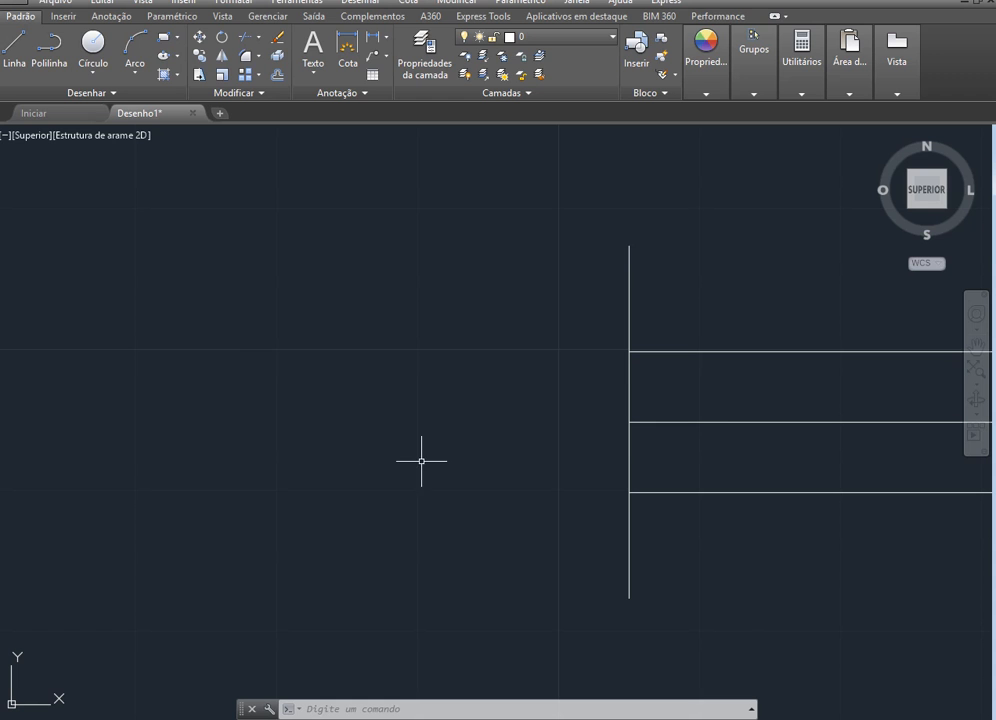
Draw lines from the vertical line's upper end, 30 left, 25 down and back to its lower end, closing the block outline
left_click(20, 50)
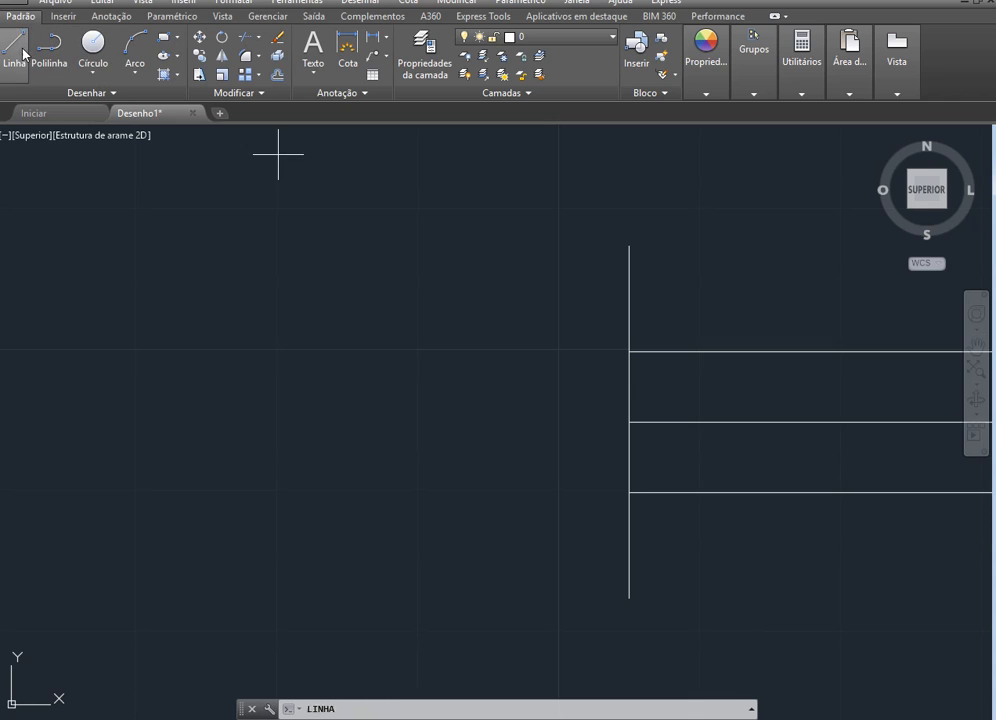
left_click(629, 244)
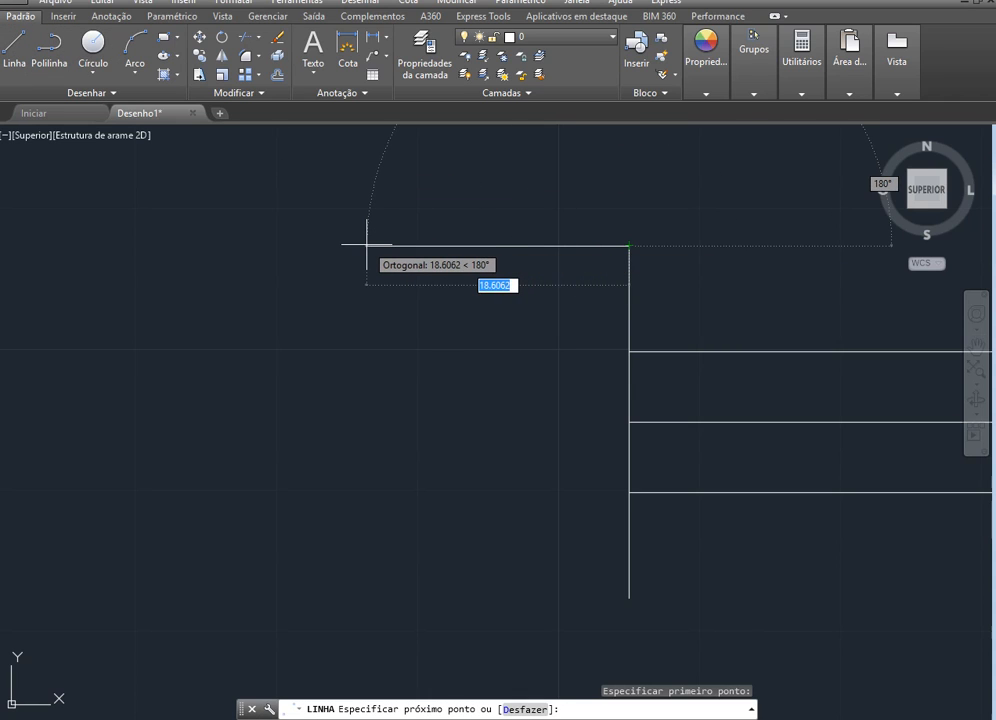
type("30")
key("Return")
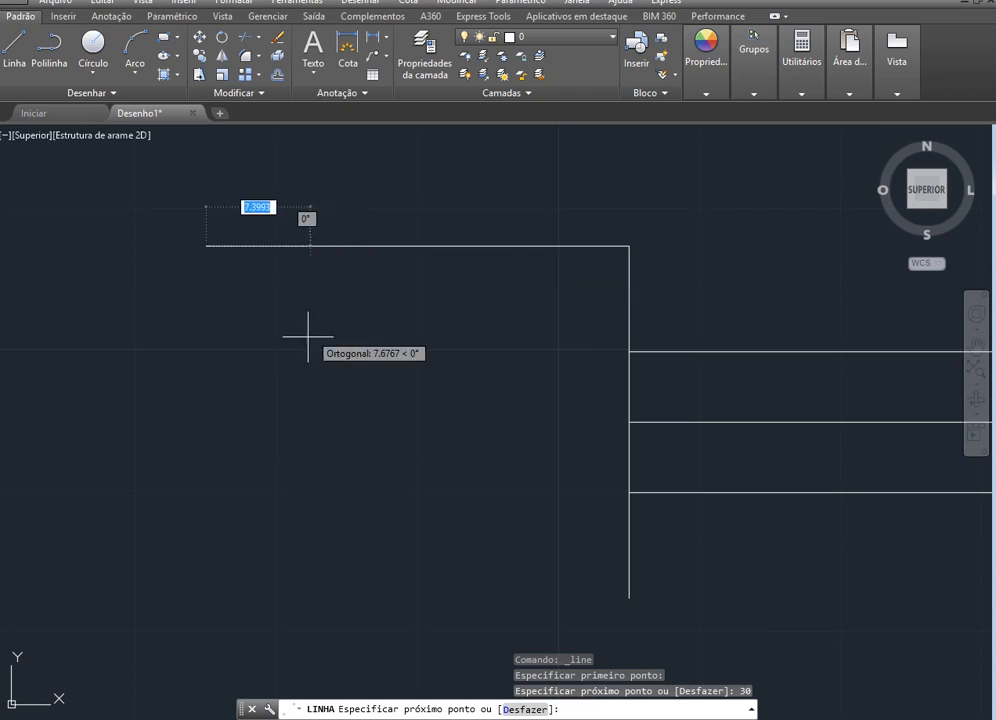
type("25")
key("Return")
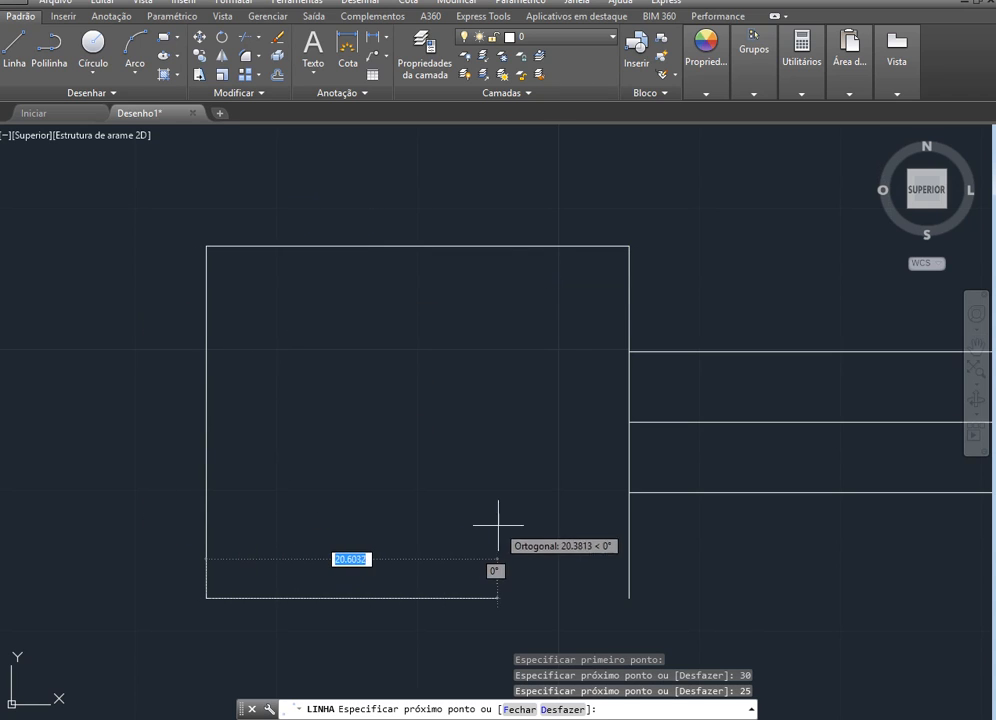
left_click(629, 598)
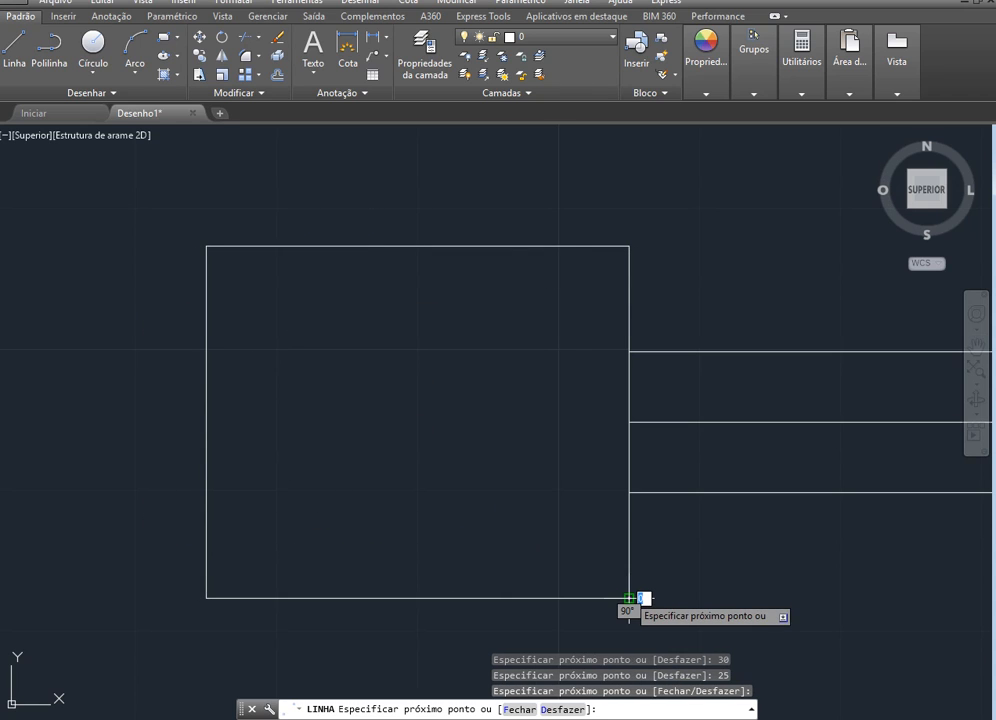
key("Escape")
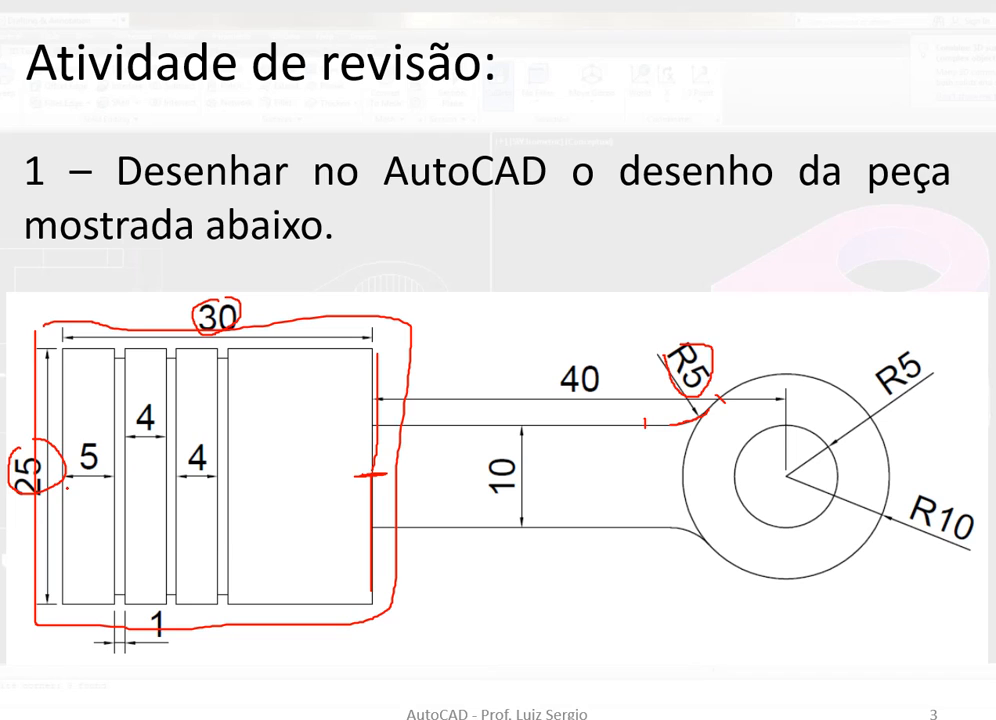
Mark both edges of the 5-wide first band on the reference slide and switch back to the AutoCAD drawing
left_click_drag(116, 418, 113, 530)
mouse_move(64, 428)
left_mouse_down()
mouse_move(63, 535)
mouse_move(63, 424)
left_mouse_up()
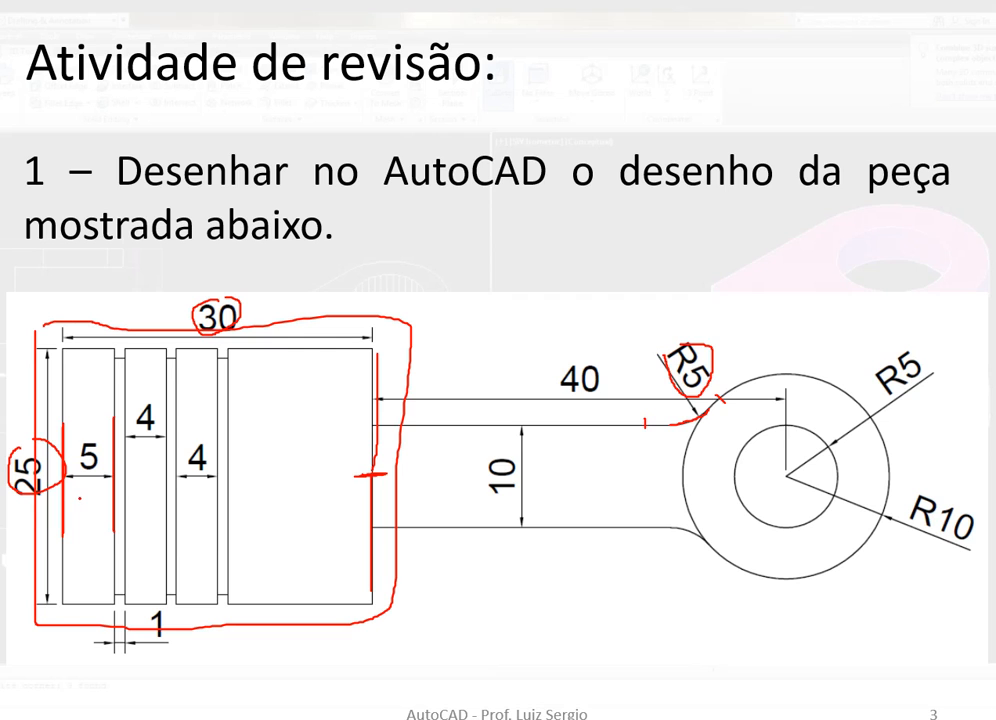
key("alt+Tab")
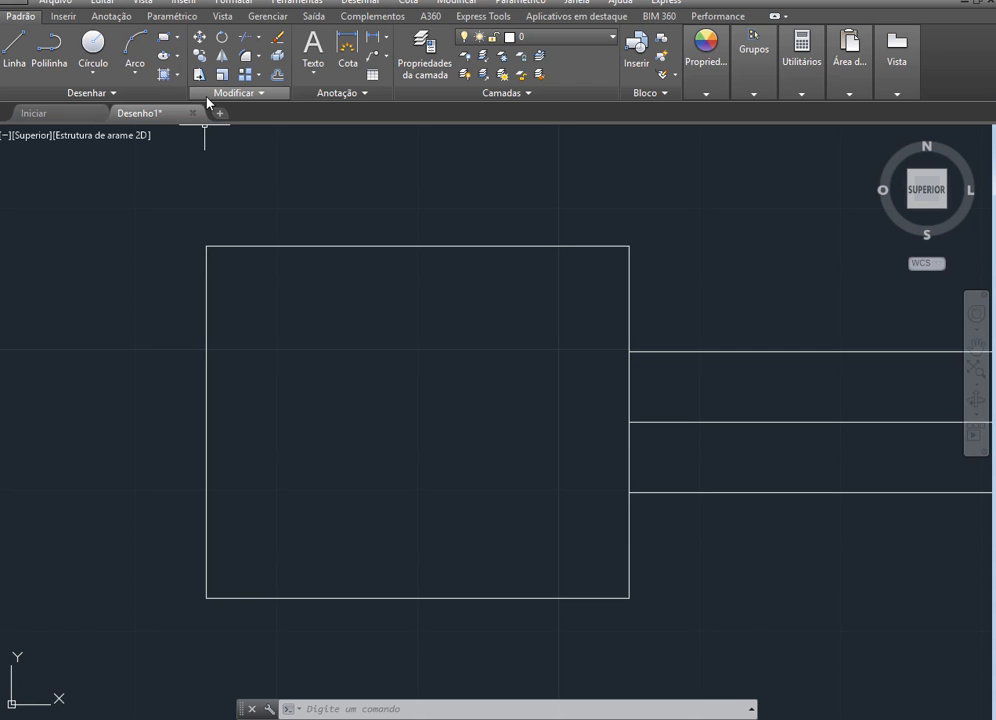
key("alt+Tab")
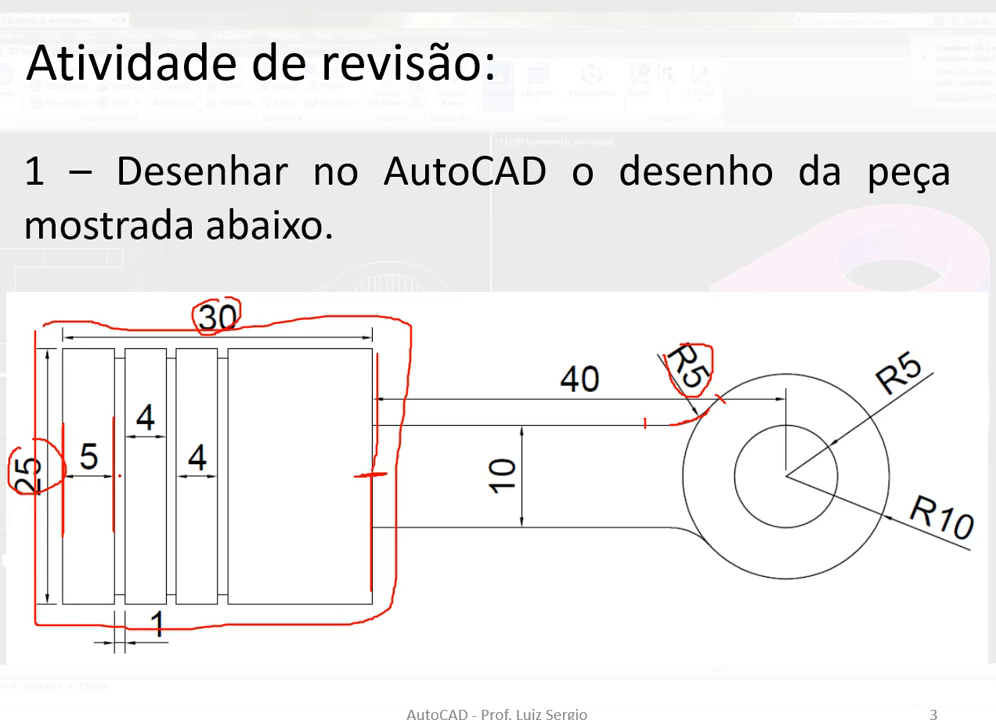
key("alt+Tab")
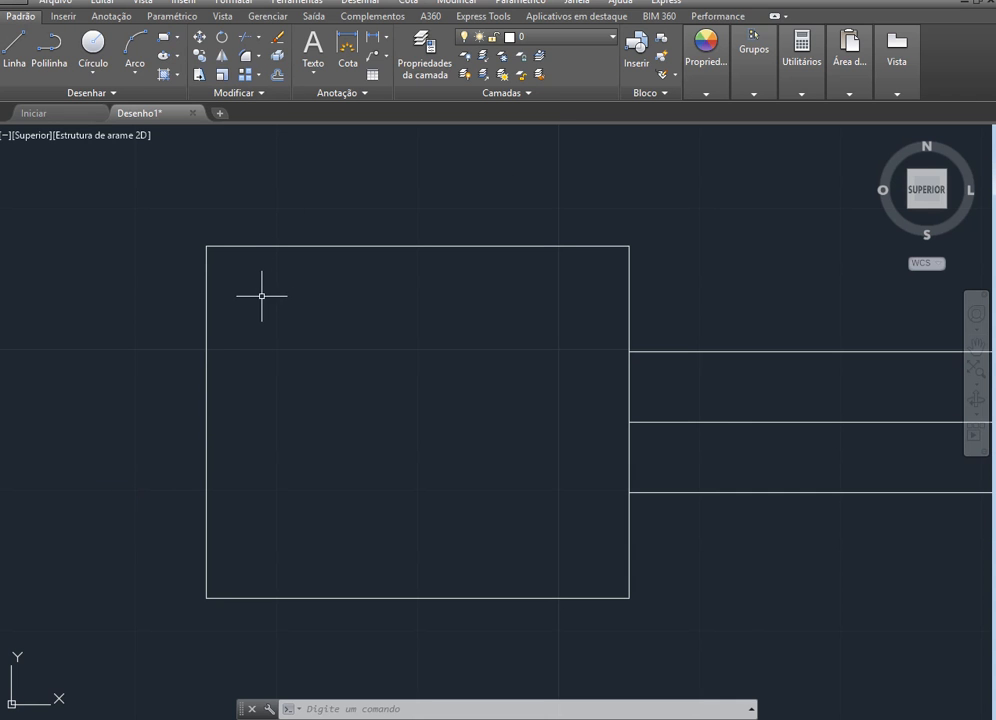
Offset the block's left edge 5 units inward
left_click(276, 76)
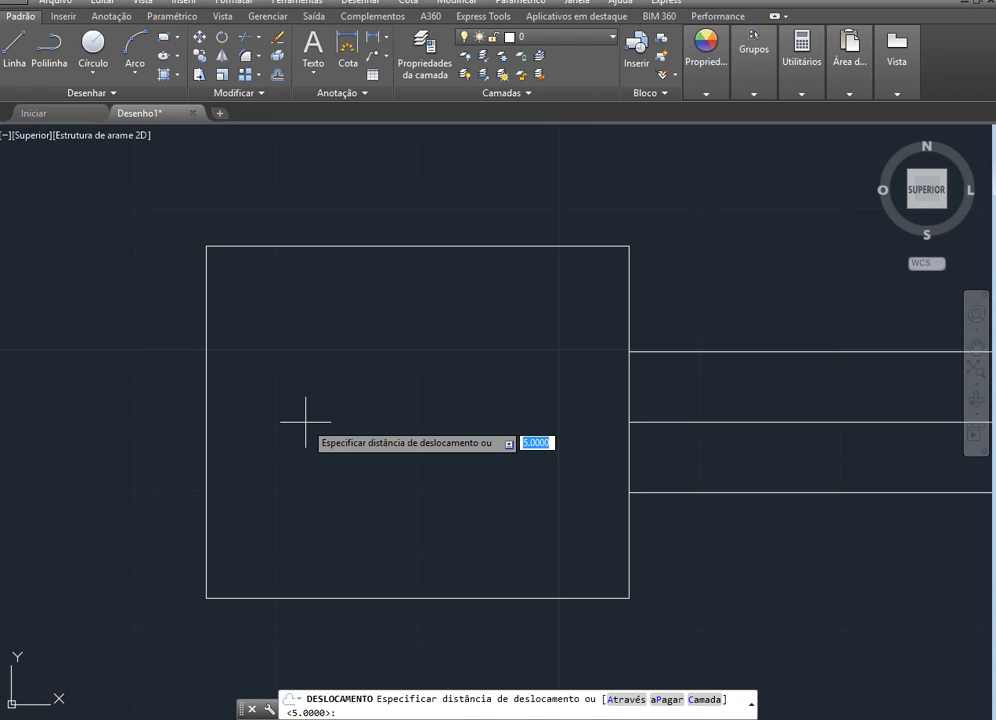
key("Return")
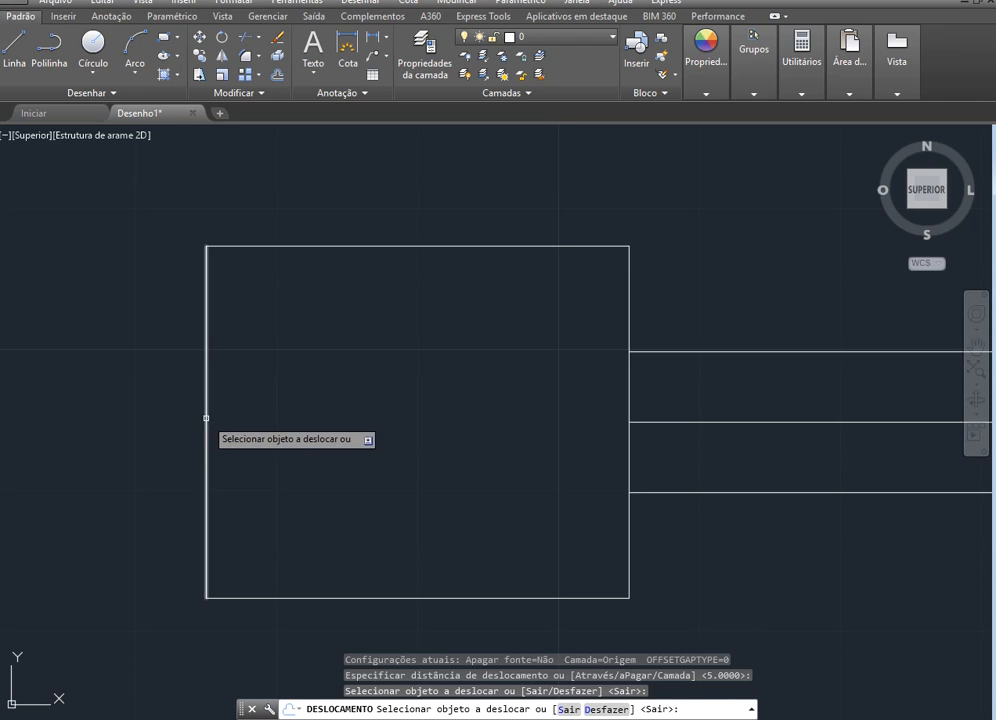
left_click(206, 418)
left_click(288, 418)
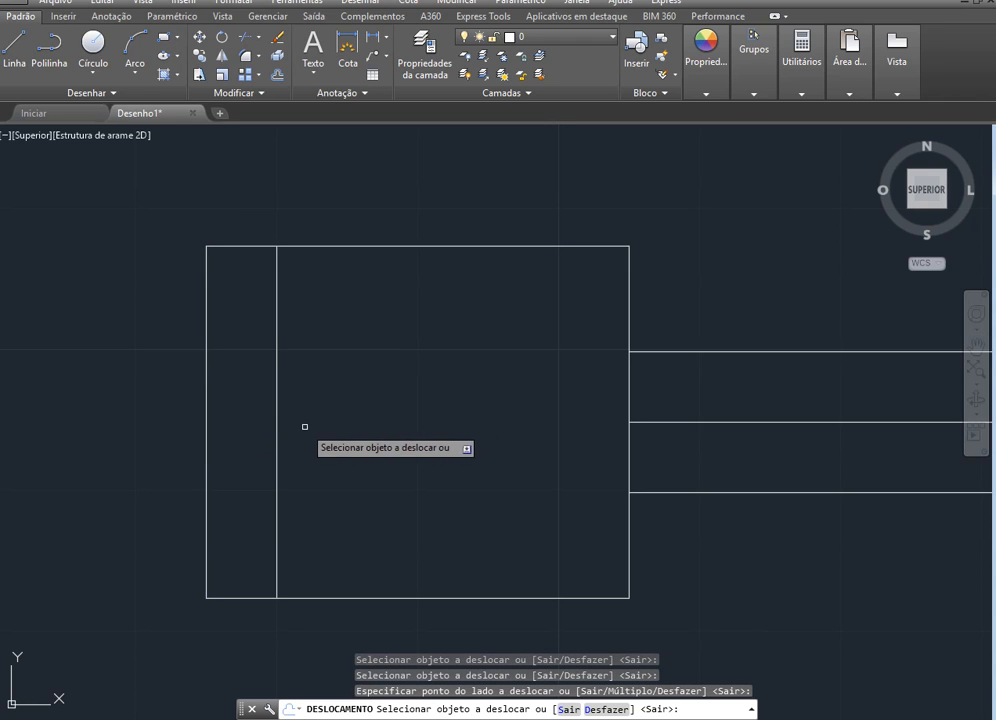
Circle the groove width of 1 on the reference slide, and offset the first band's inner line 1 unit to the right in AutoCAD
key("alt+Tab")
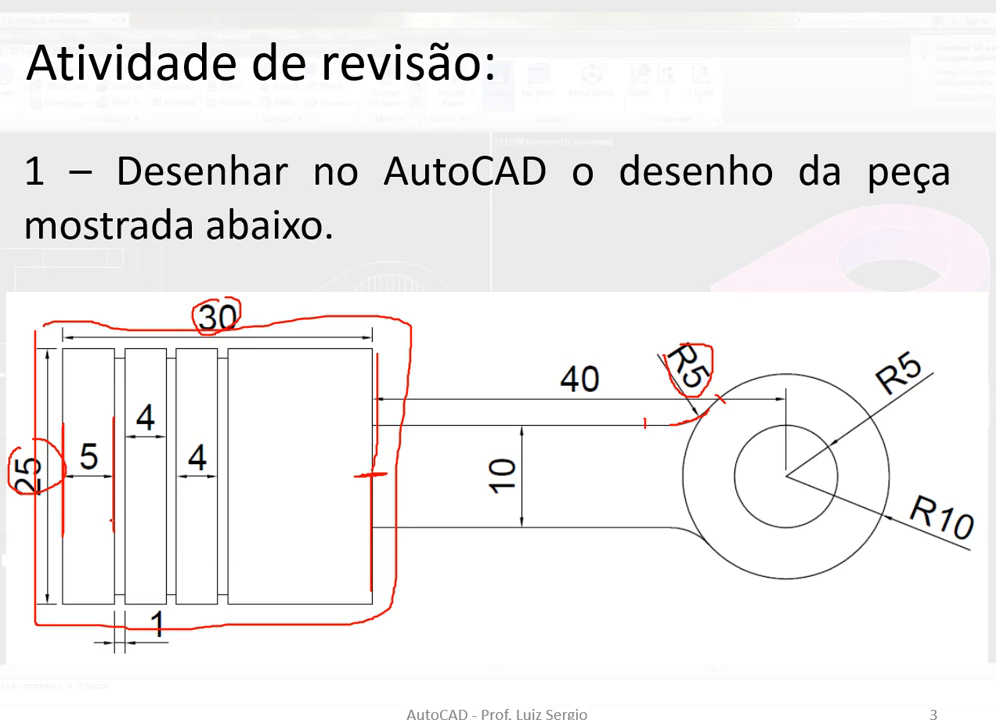
mouse_move(160, 606)
left_mouse_down()
mouse_move(148, 615)
mouse_move(148, 640)
mouse_move(182, 635)
mouse_move(172, 604)
left_mouse_up()
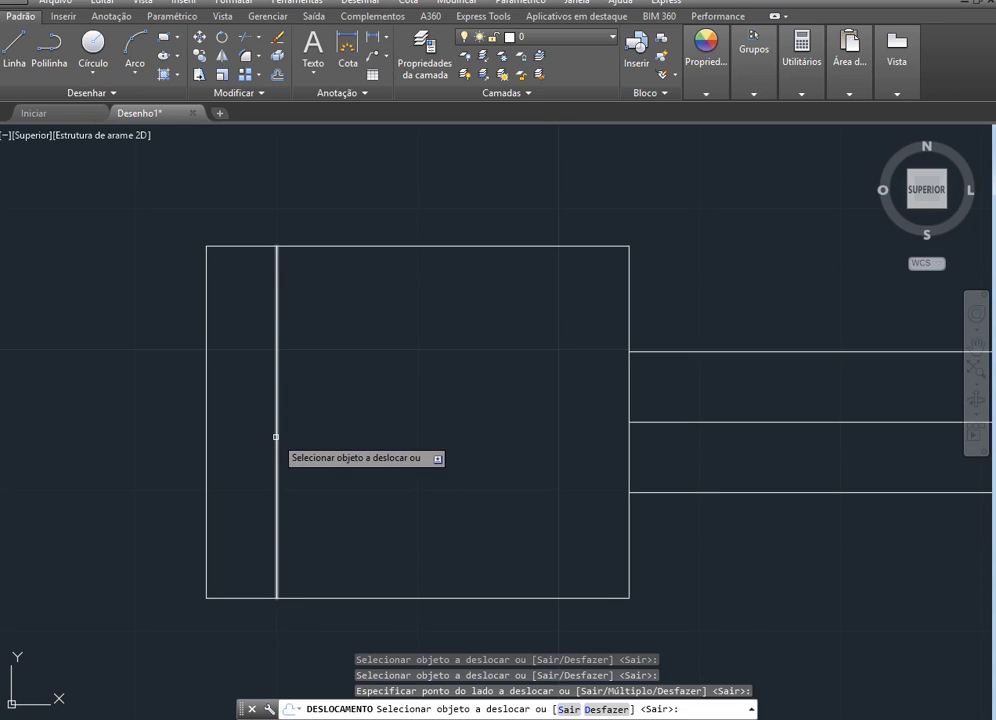
left_click(276, 437)
left_click(292, 438)
left_click(278, 438)
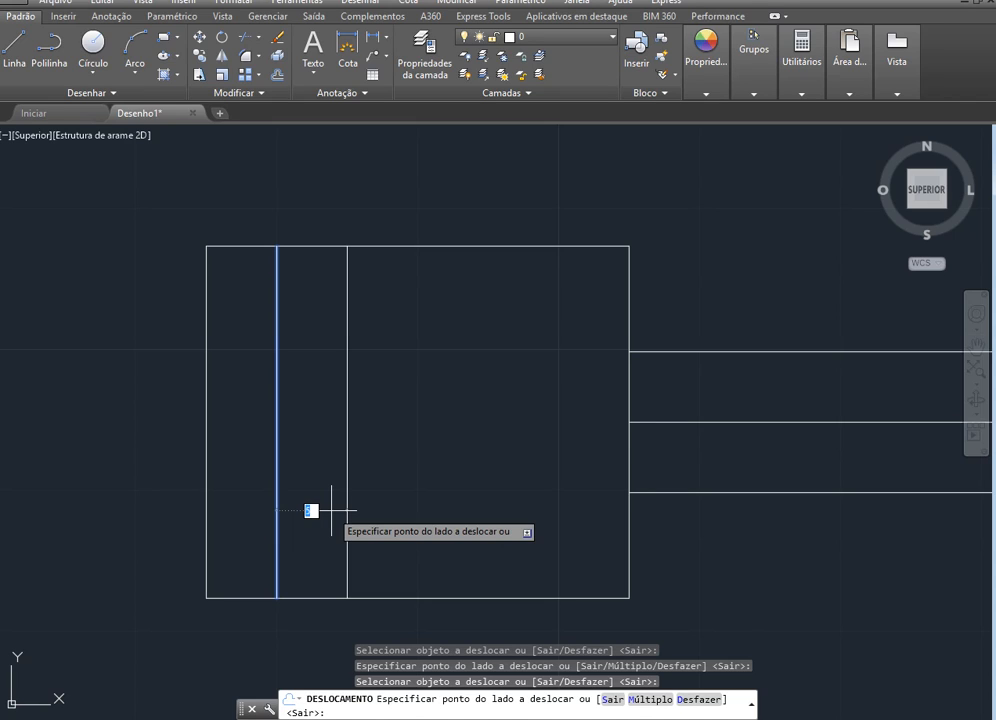
type("1")
key("Return")
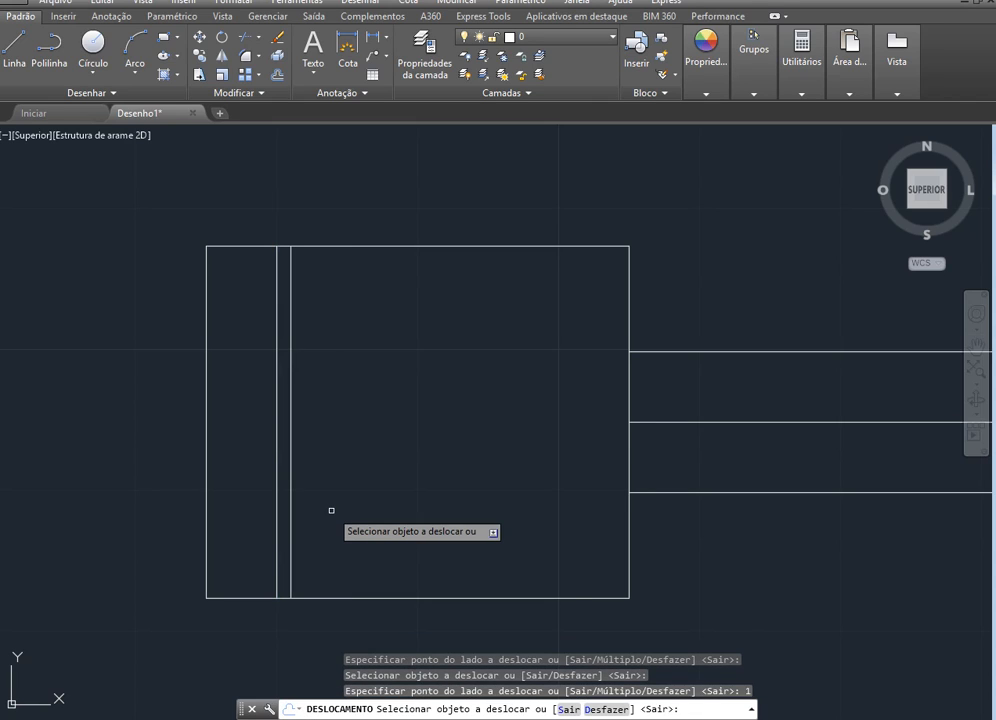
Offset the first groove's right line 4 units to the right, and that copy 1 unit further, to form the second groove
left_click(290, 428)
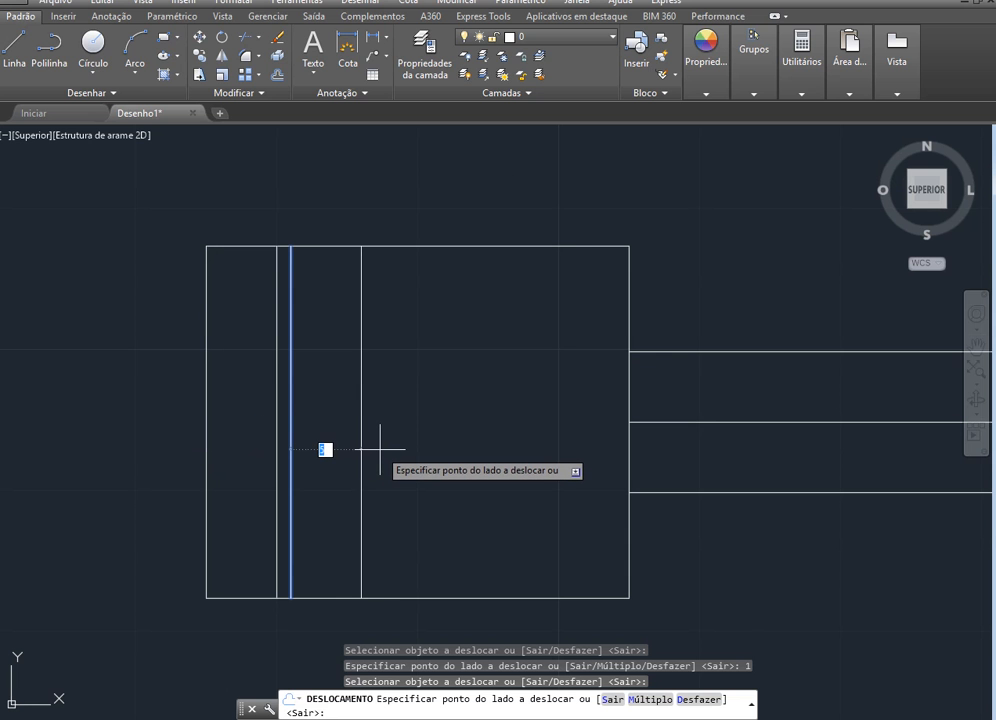
type("4")
key("Return")
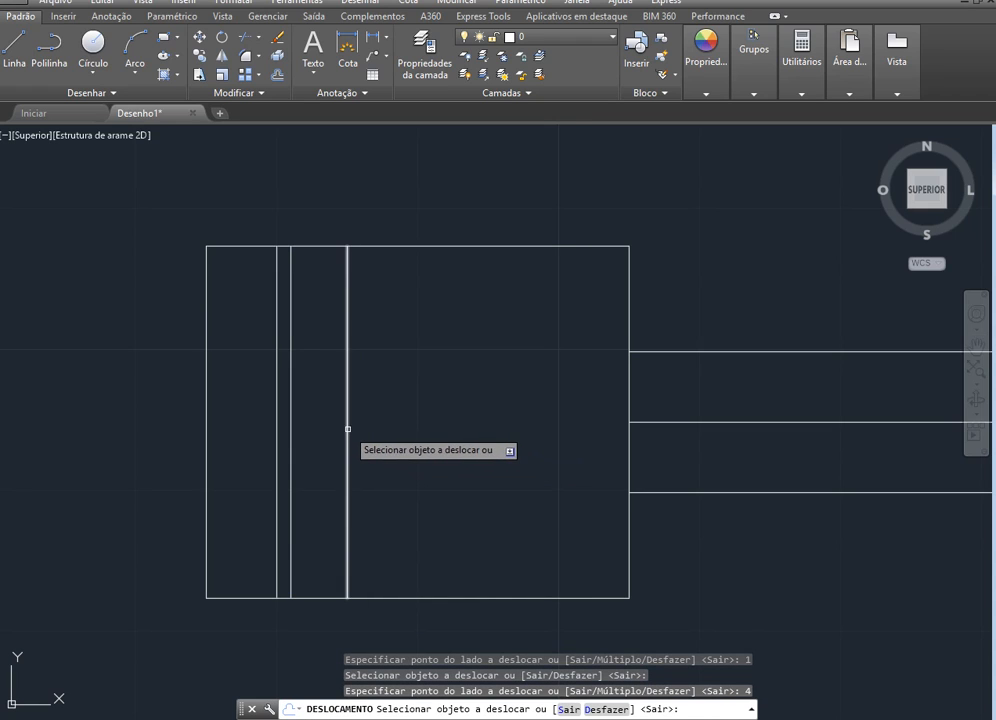
left_click(346, 430)
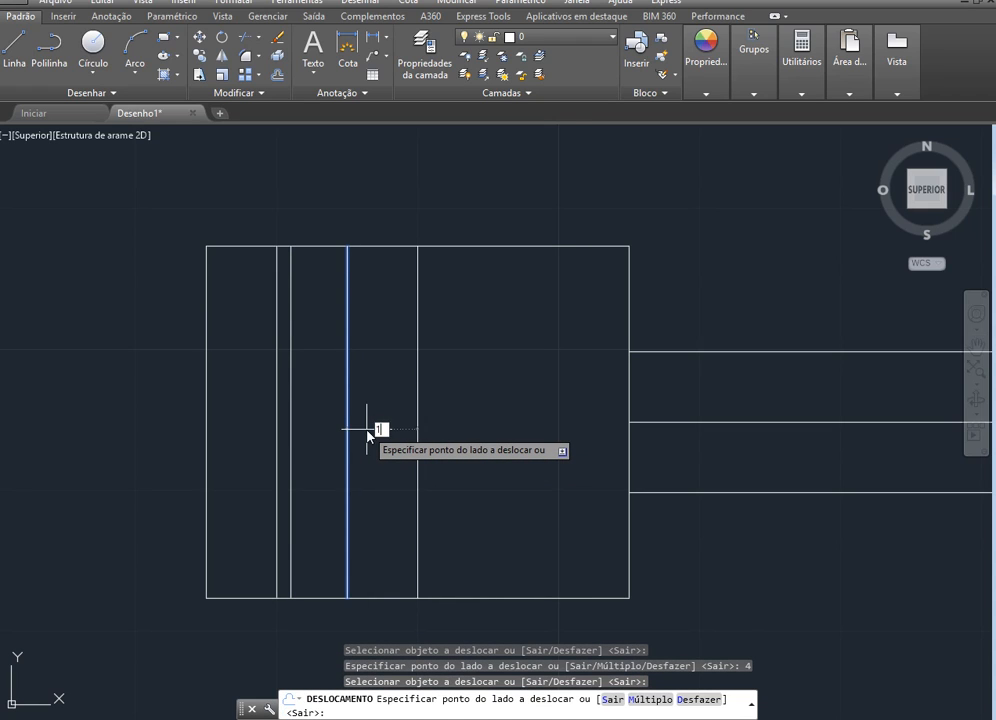
left_click(366, 429)
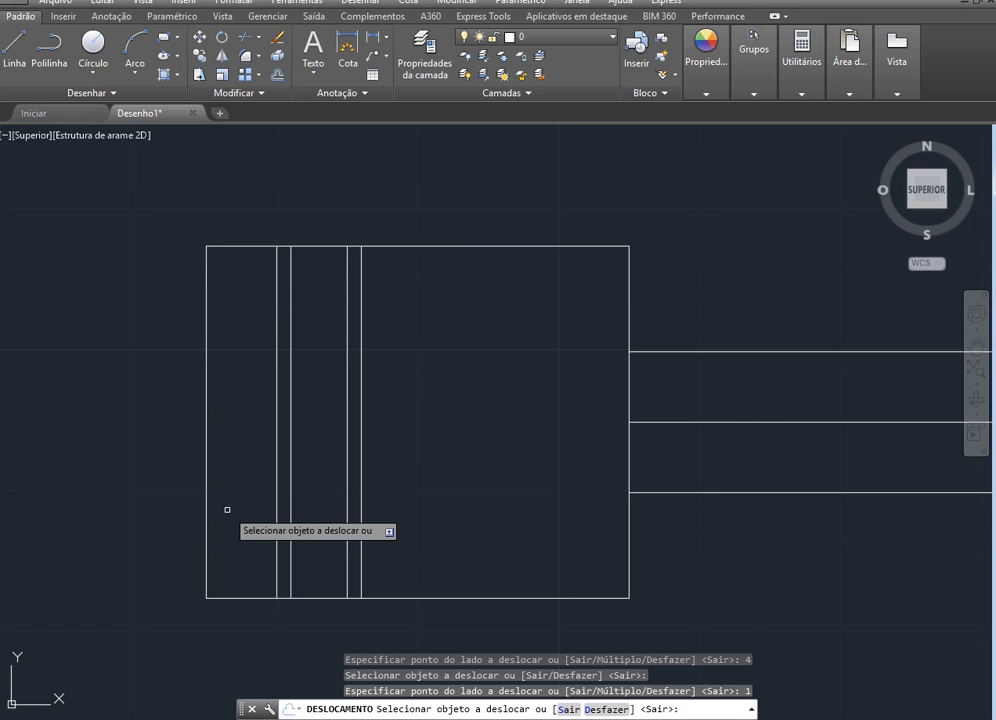
Offset the second groove's right line 4 units to the right, and that copy 1 unit further, to form the third groove
left_click(361, 446)
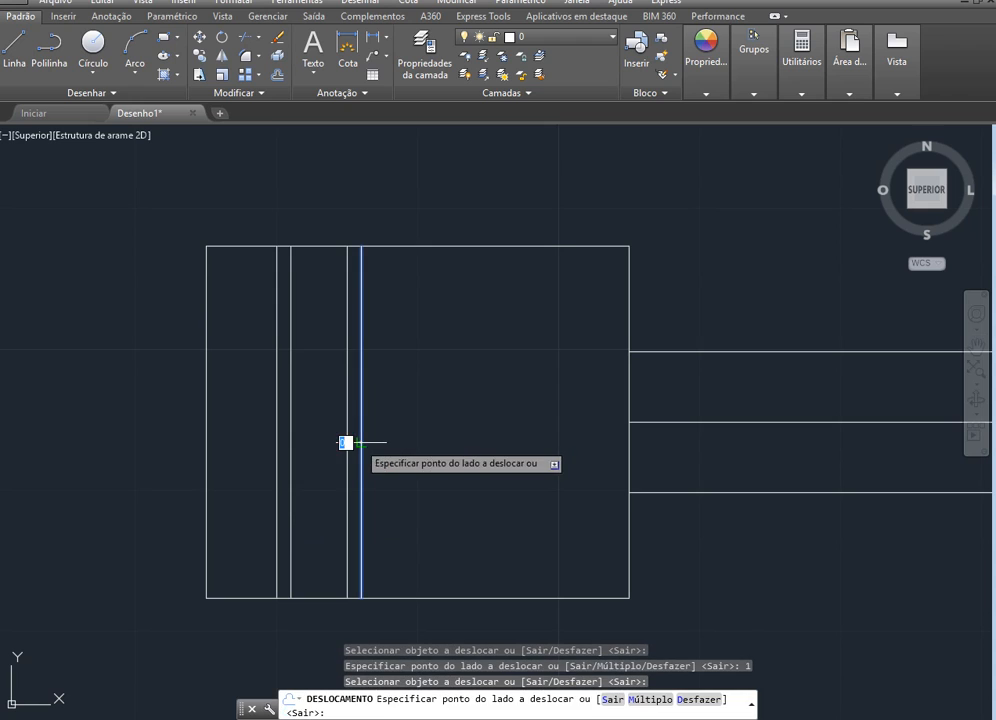
left_click(408, 447)
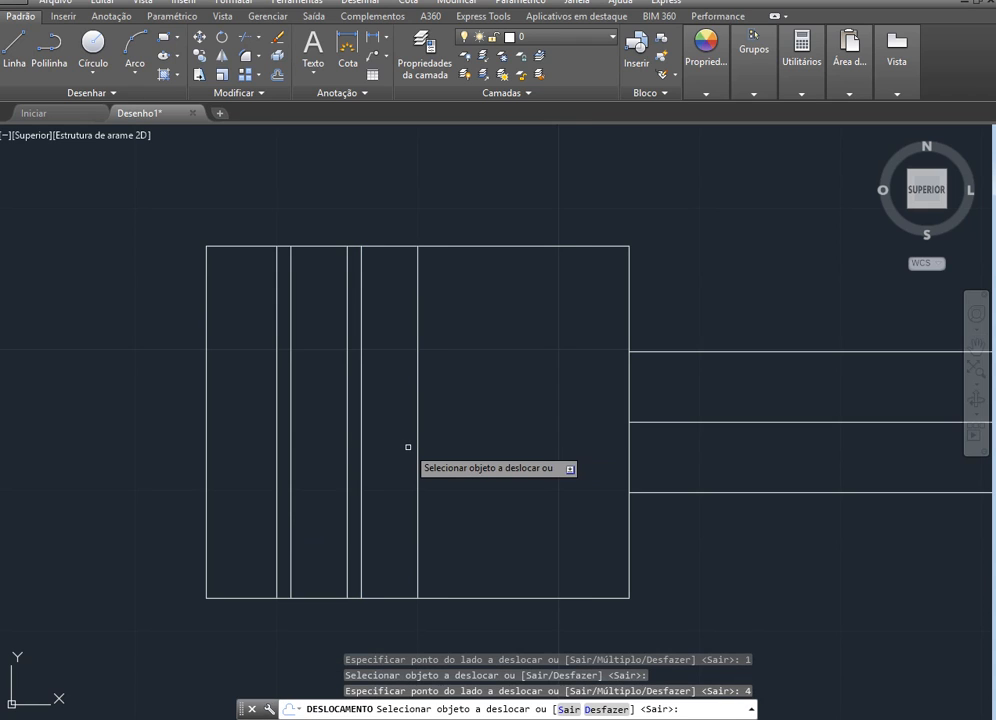
left_click(418, 443)
left_click(433, 443)
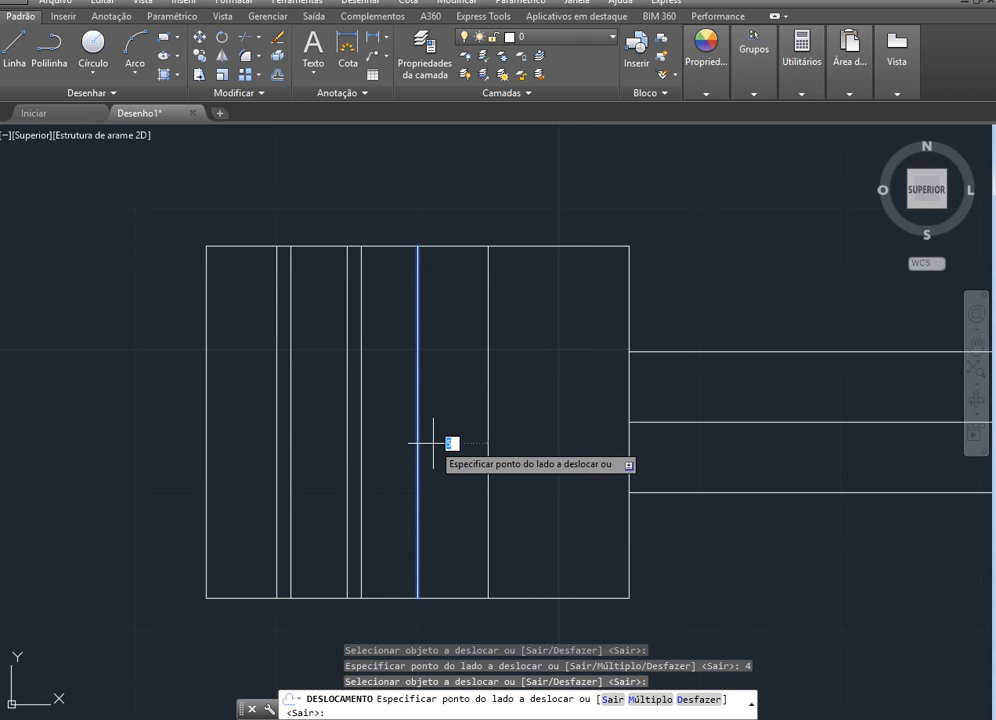
left_click(432, 443)
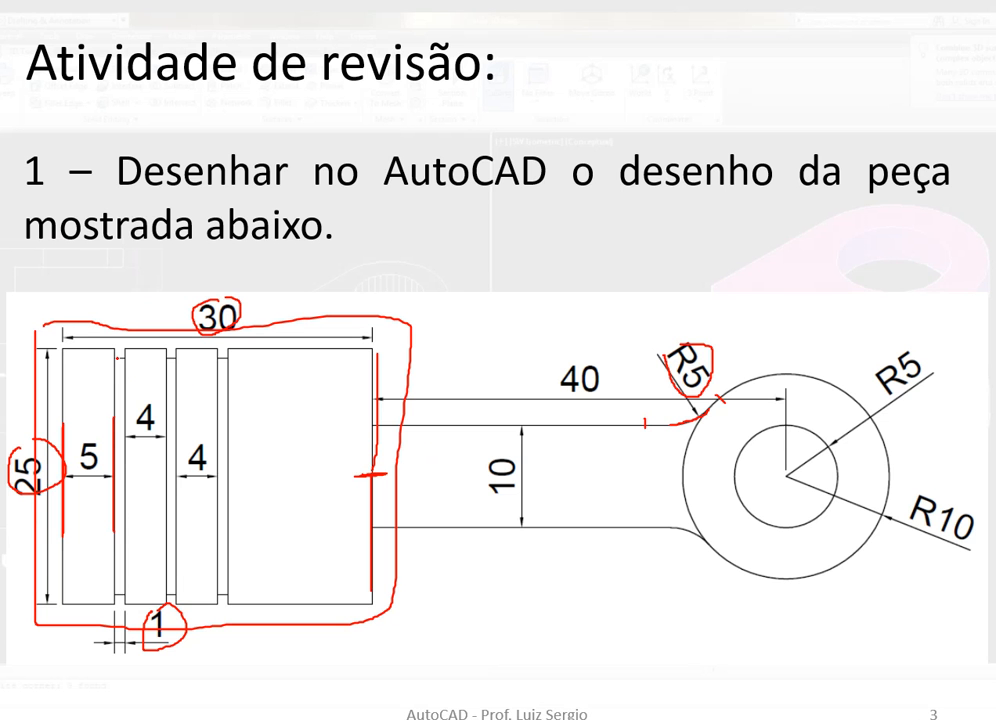
Mark the groove depth lines on the reference slide, and offset the block's upper and lower edges 1 unit inward in AutoCAD
left_click_drag(115, 357, 229, 357)
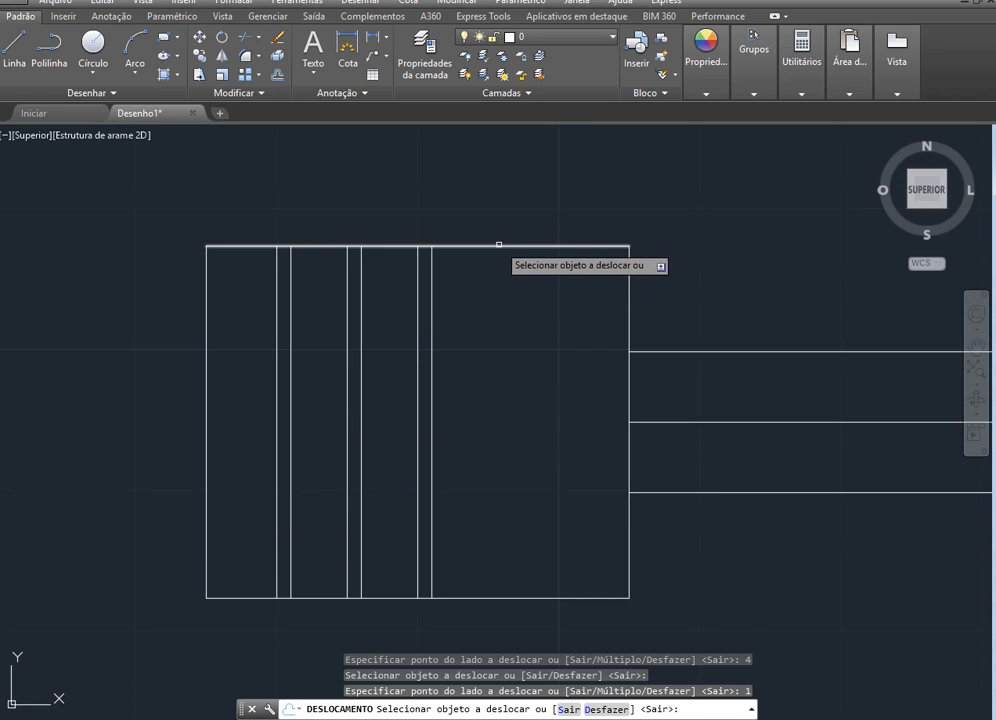
left_click(498, 245)
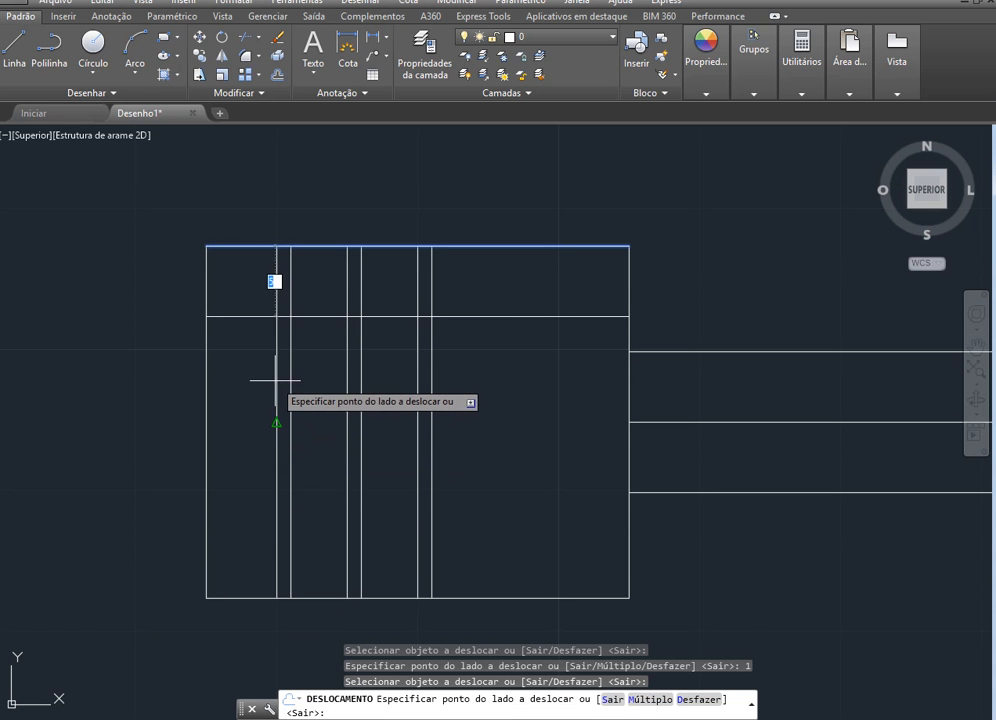
left_click(276, 386)
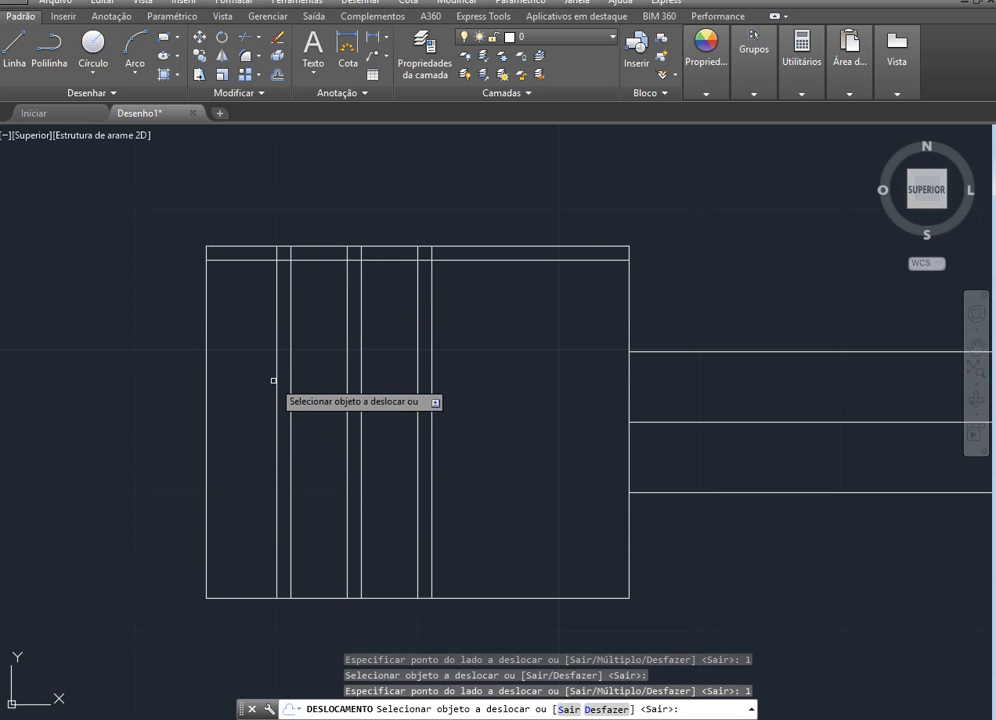
left_click(447, 597)
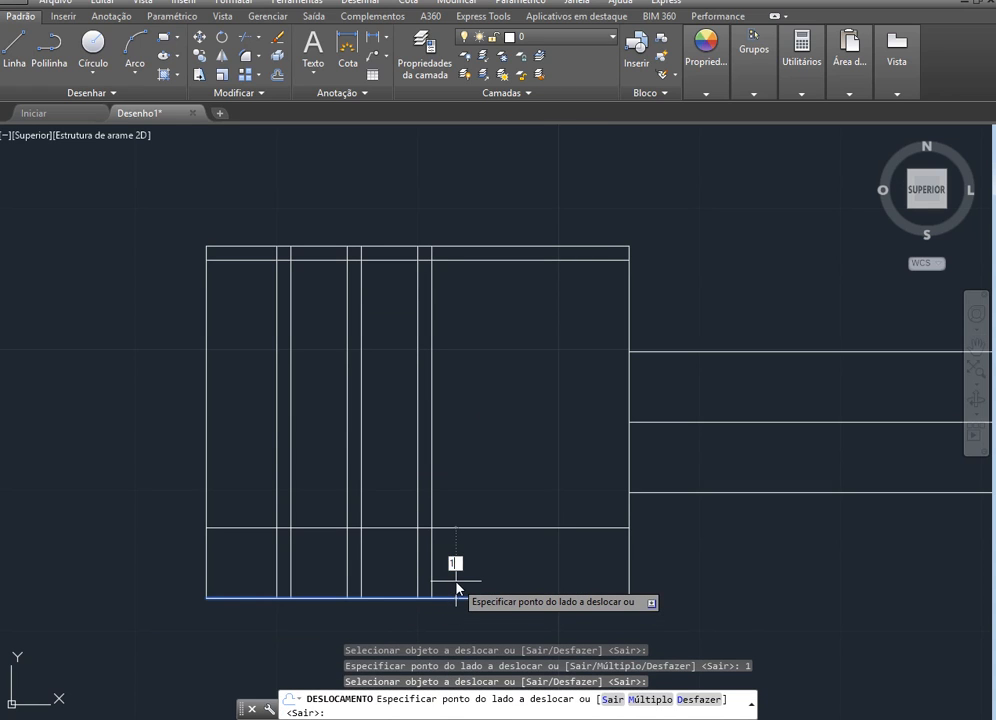
left_click(456, 588)
key("Escape")
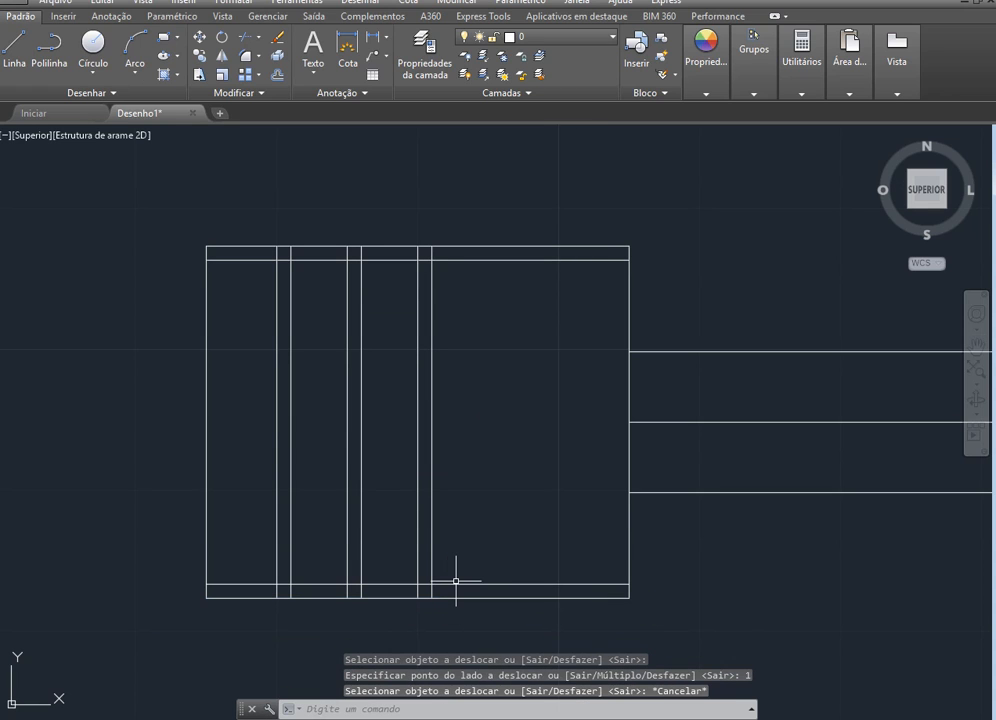
Trim the block's upper edge across the three grooves, and trim the upper depth line everywhere outside the grooves
key("alt+Tab")
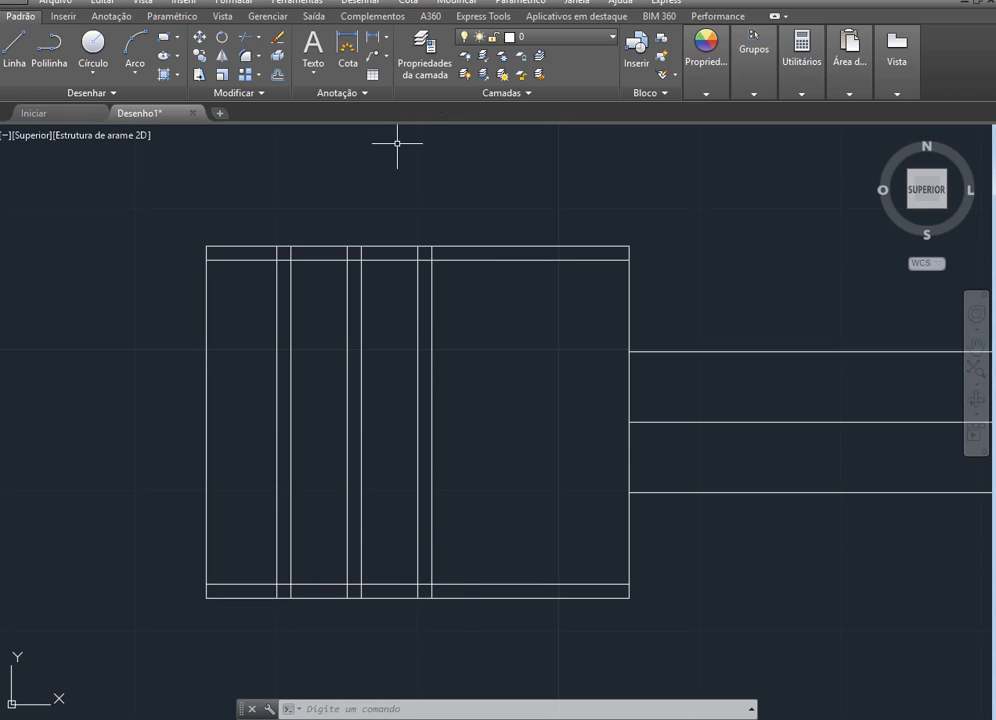
left_click(245, 40)
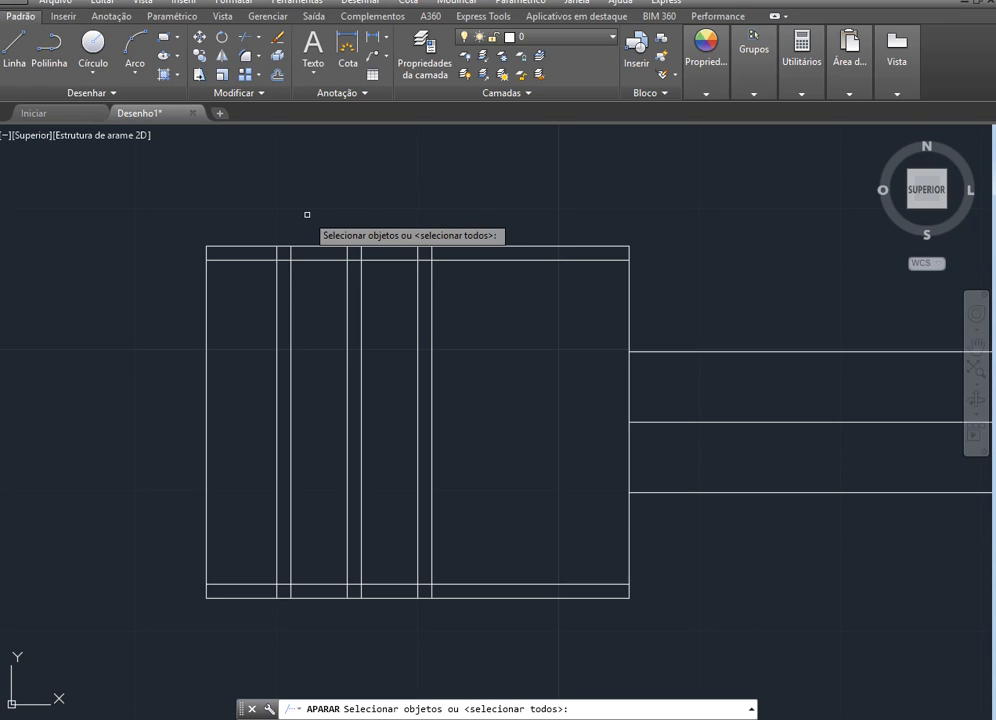
key("Return")
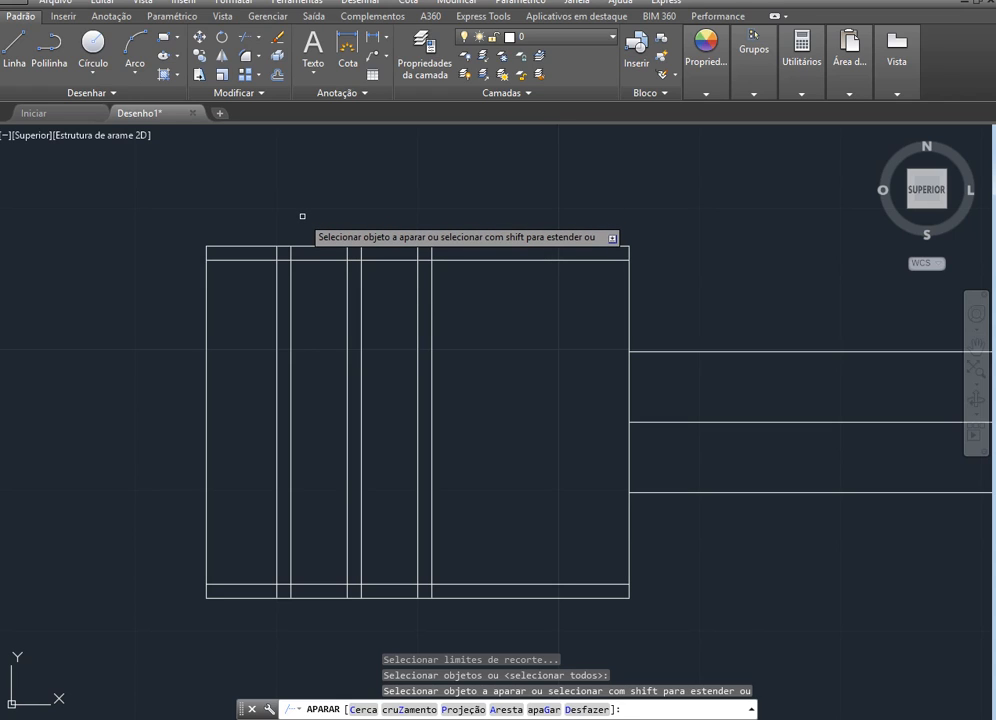
left_click(241, 259)
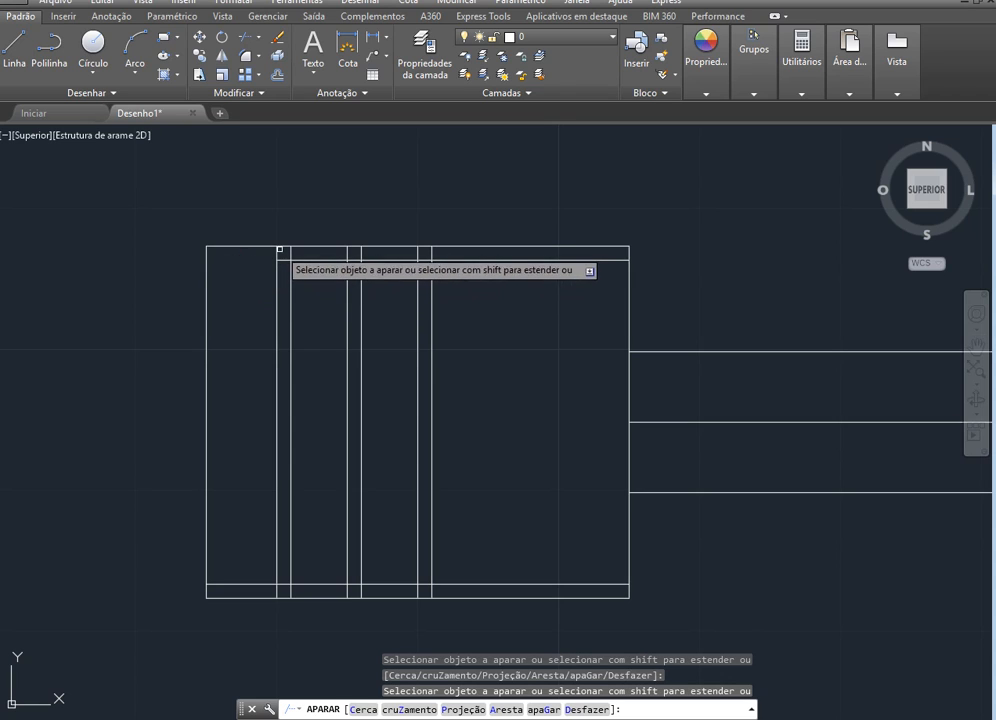
scroll(304, 214, "up", 4)
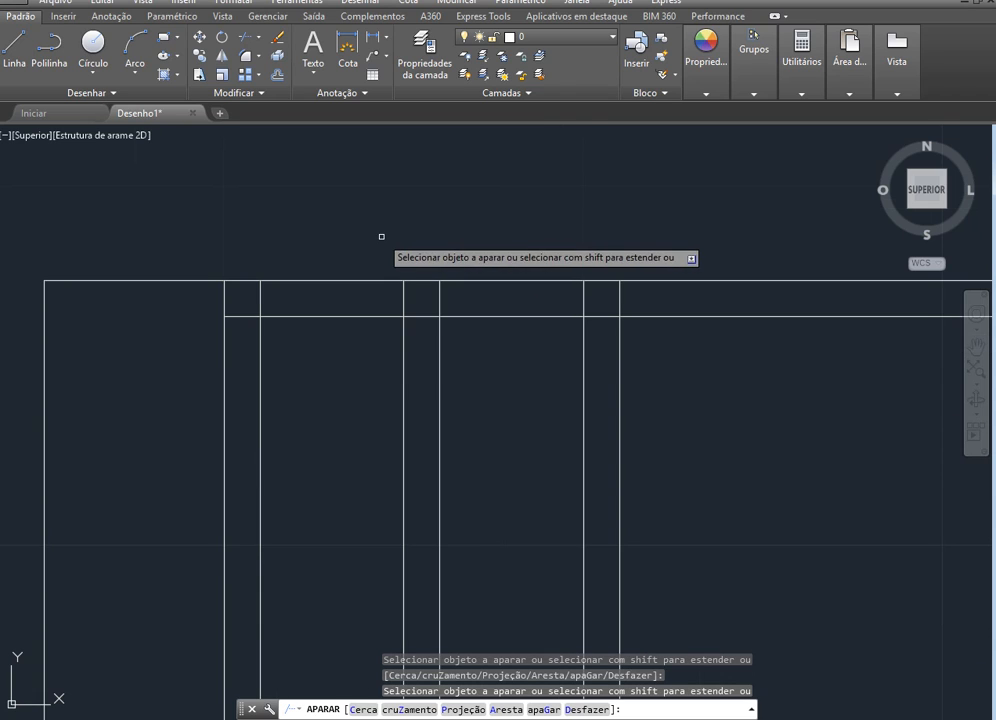
left_click(246, 280)
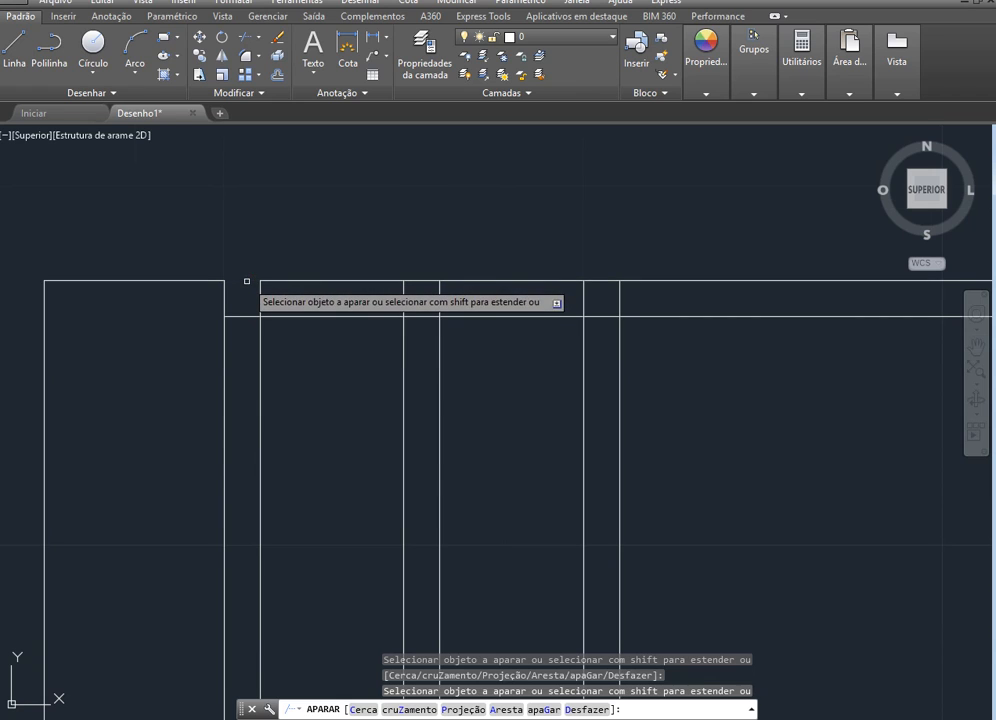
left_click(323, 315)
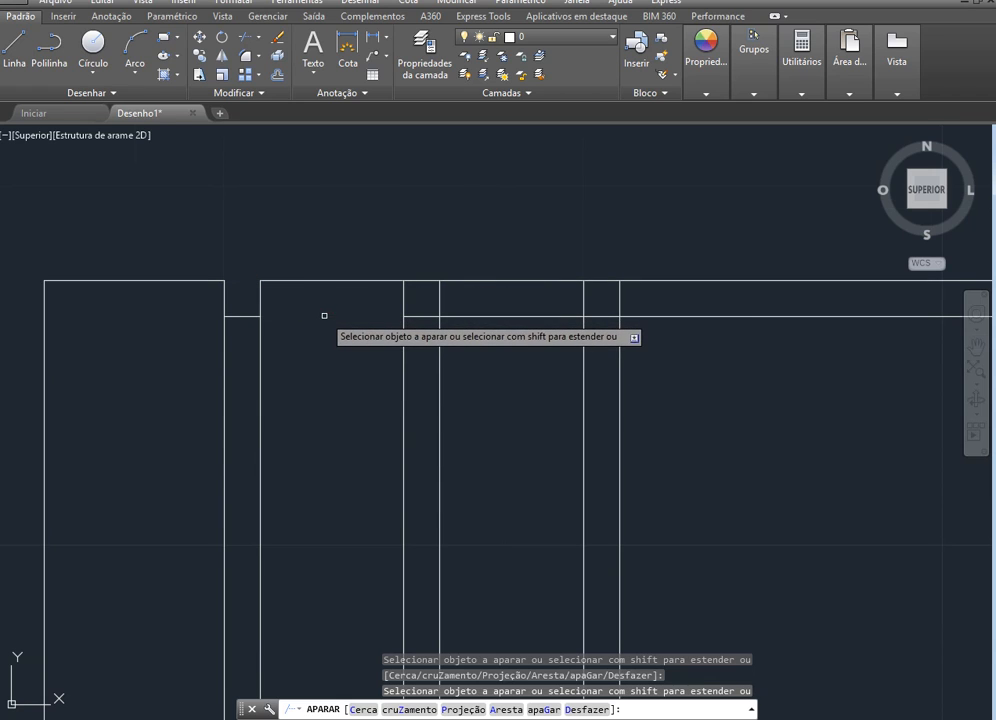
left_click(421, 281)
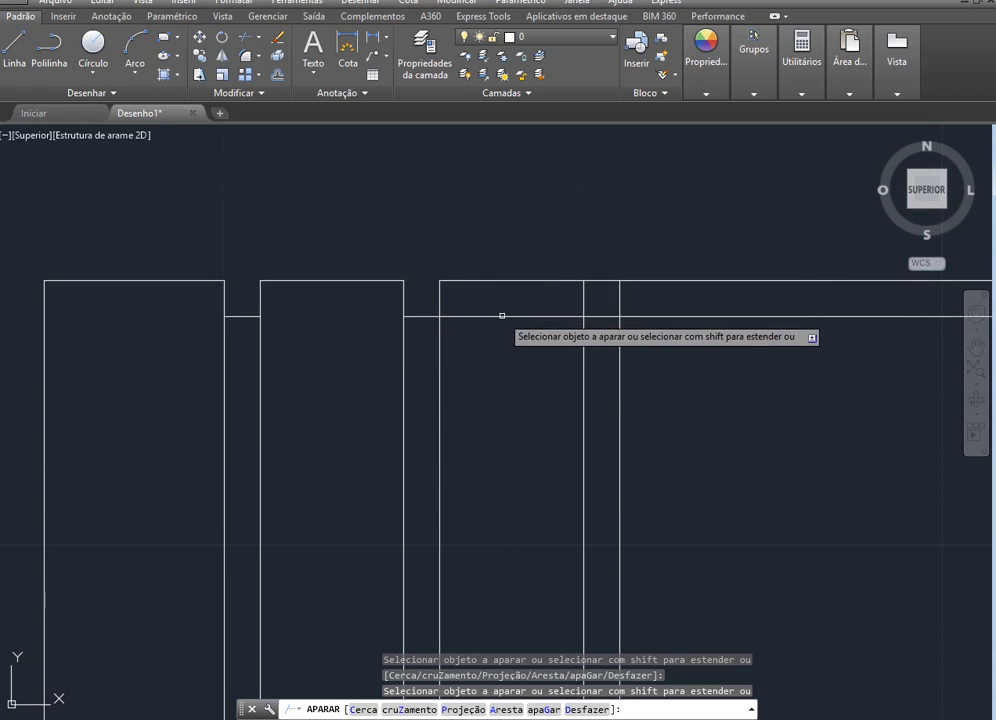
left_click(508, 316)
left_click(600, 281)
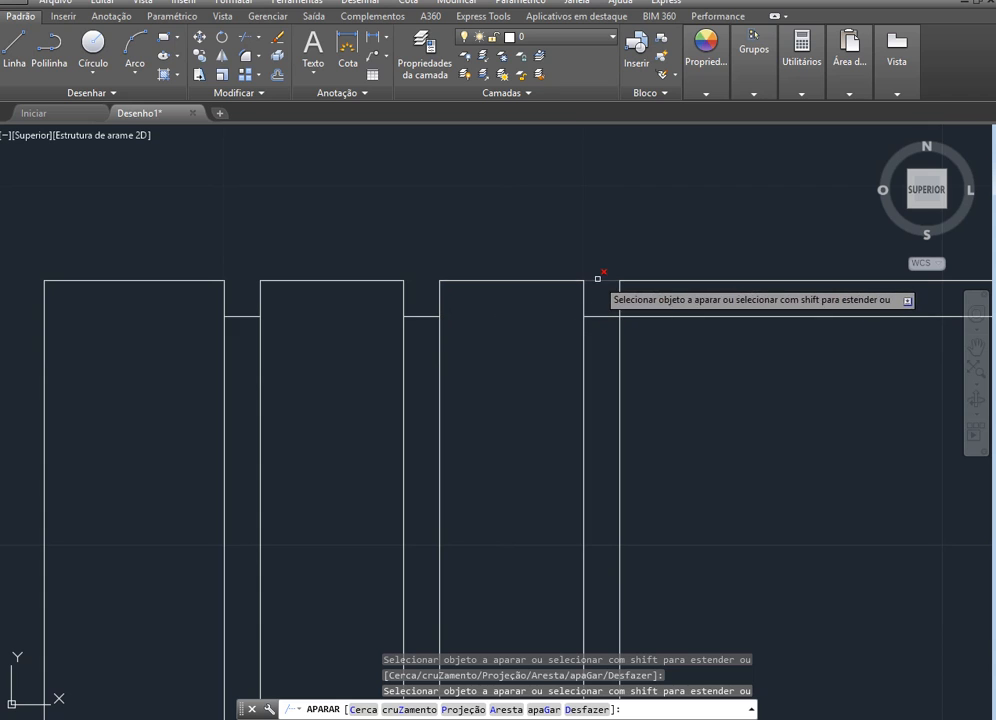
left_click(674, 315)
Trim the block's lower edge across the three grooves, and trim the lower depth line everywhere outside the grooves
scroll(553, 237, "down", 5)
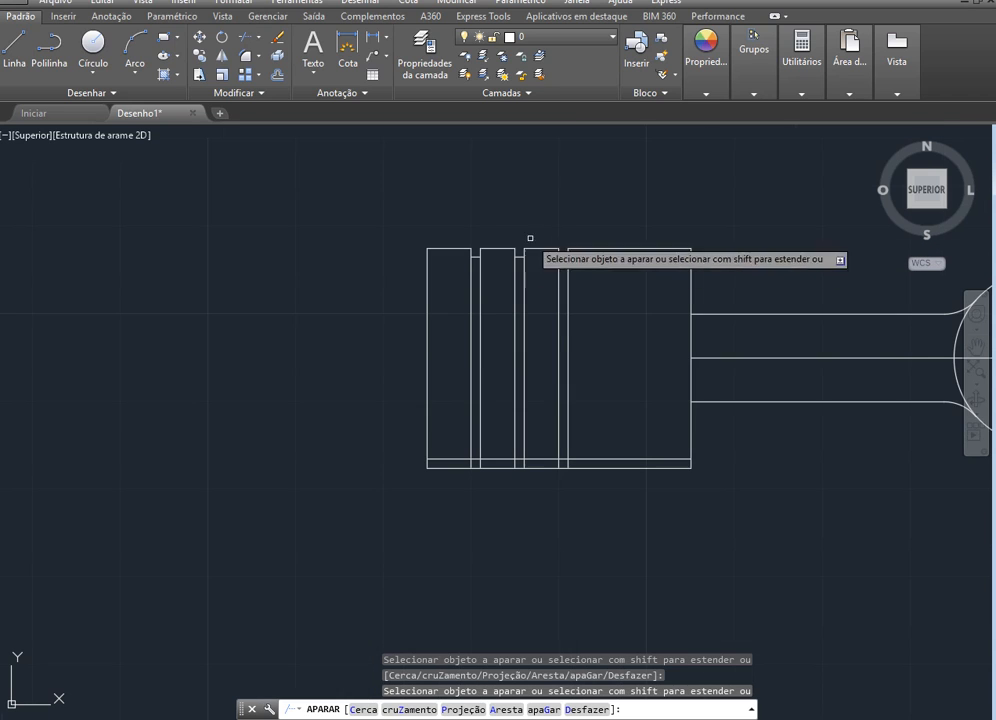
scroll(549, 485, "up", 6)
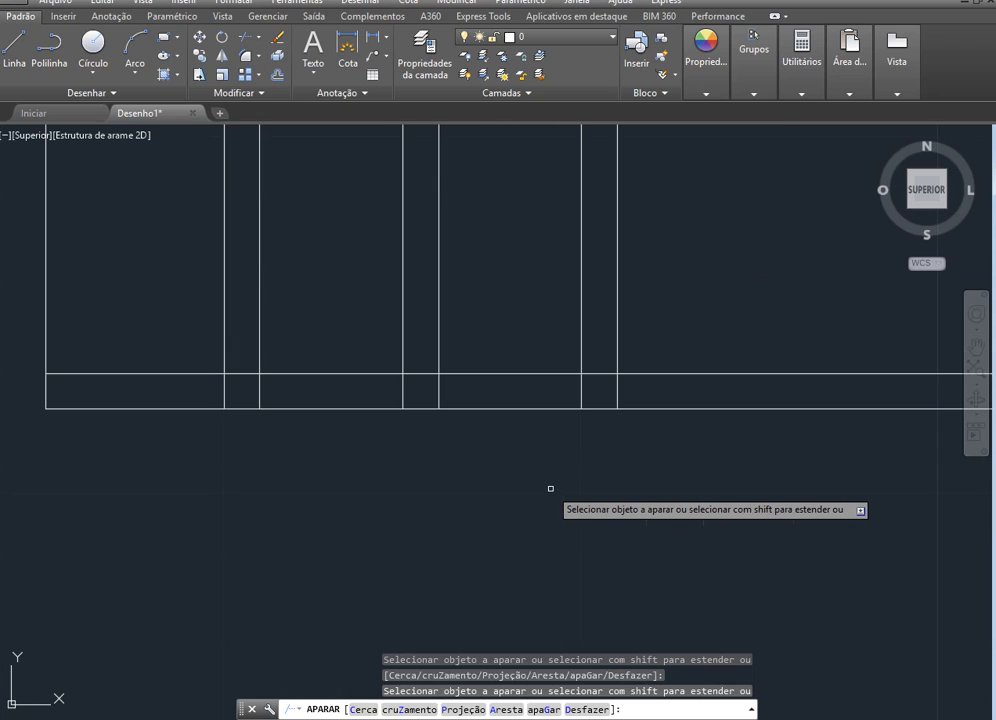
left_click(181, 373)
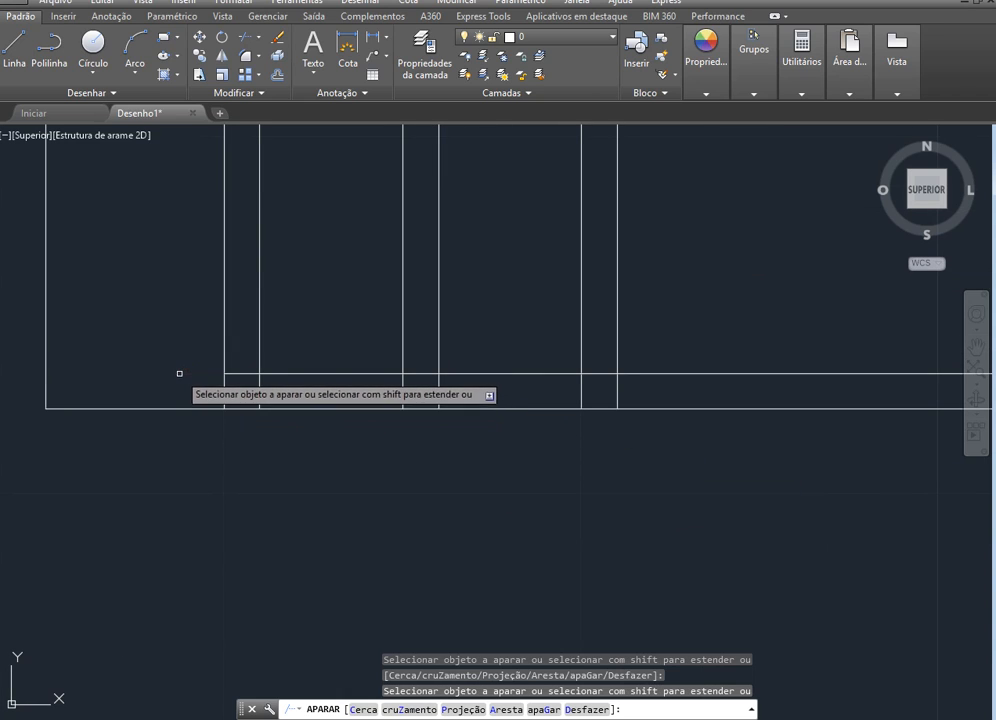
left_click(247, 408)
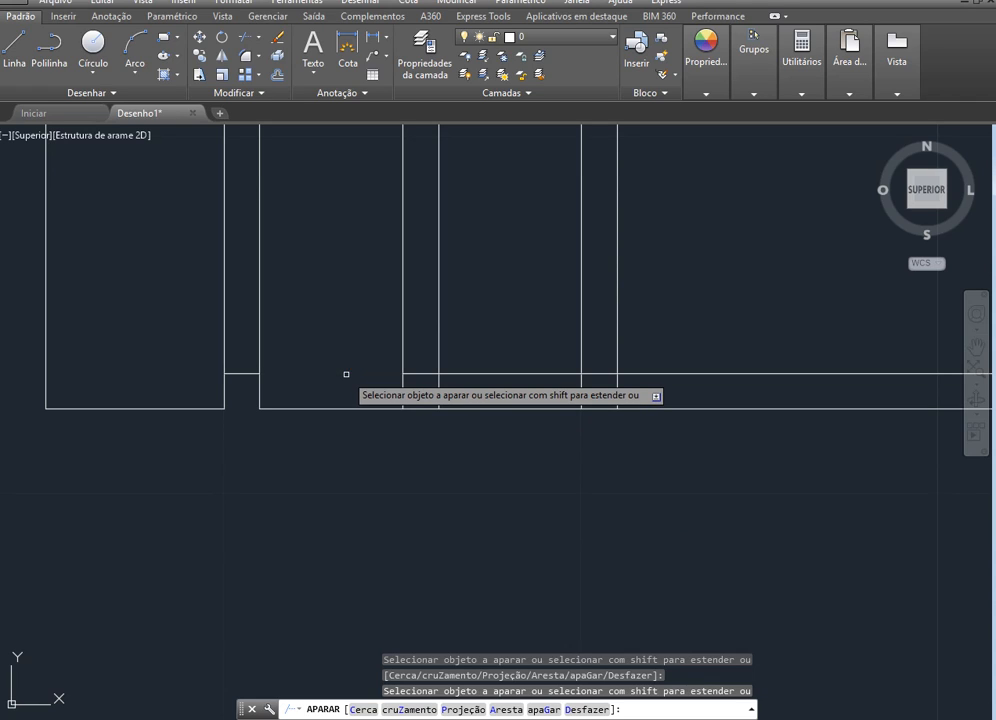
left_click(419, 409)
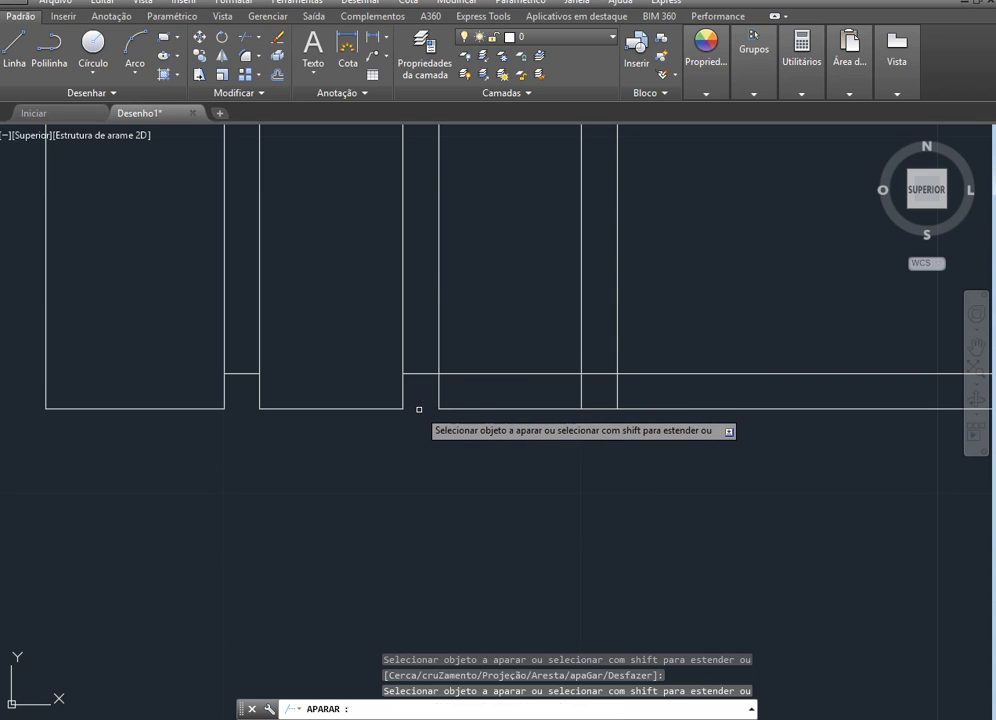
left_click(508, 373)
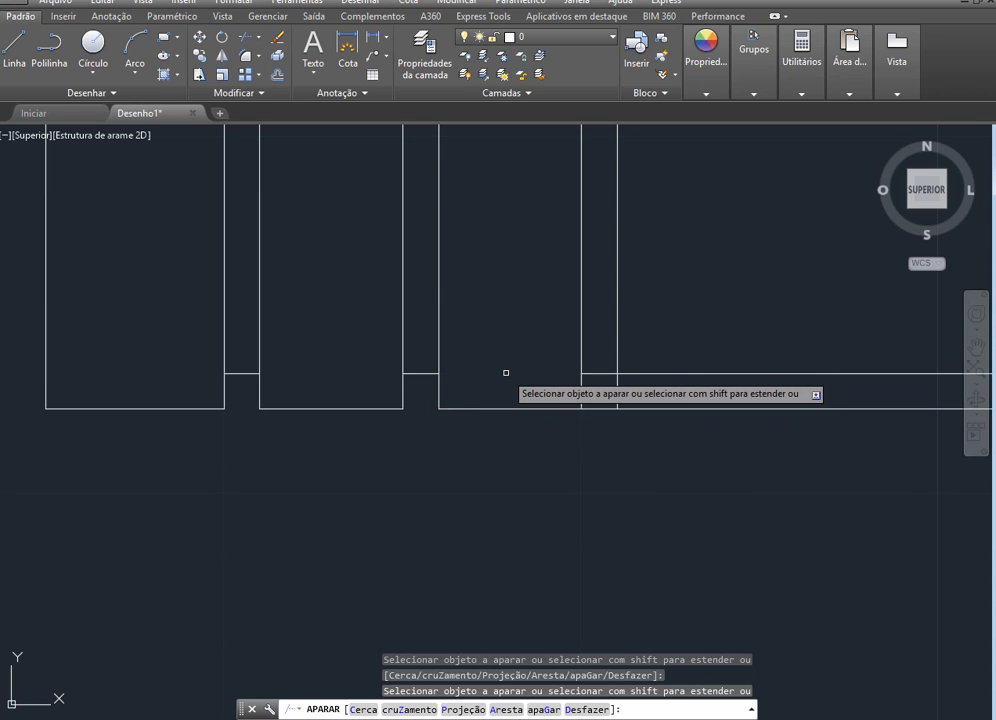
left_click(593, 407)
left_click(676, 373)
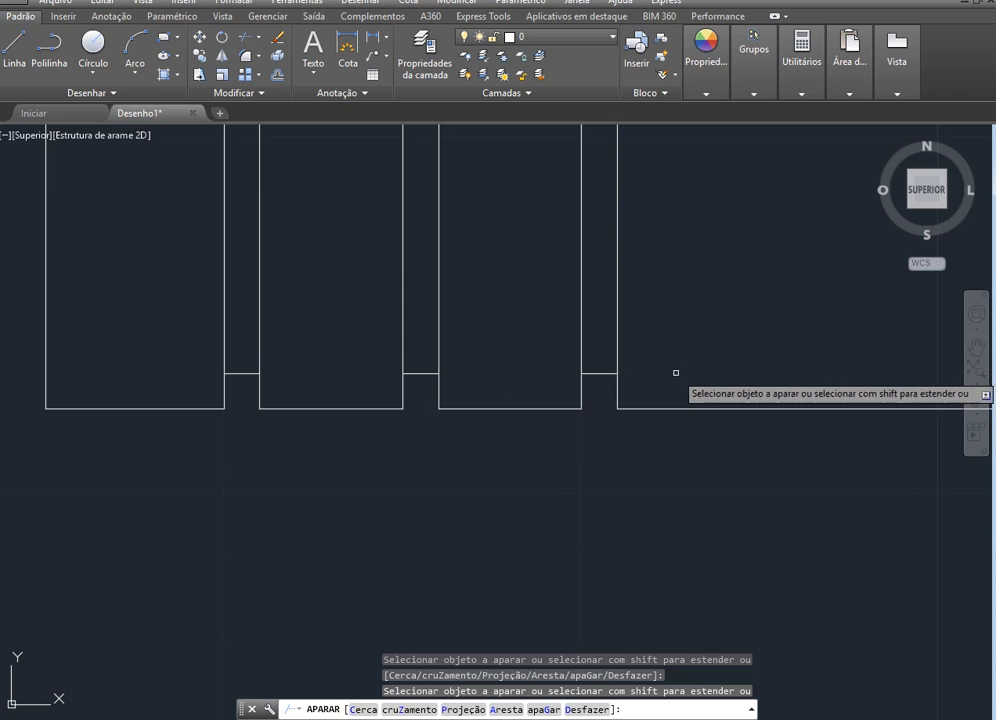
scroll(369, 351, "down", 6)
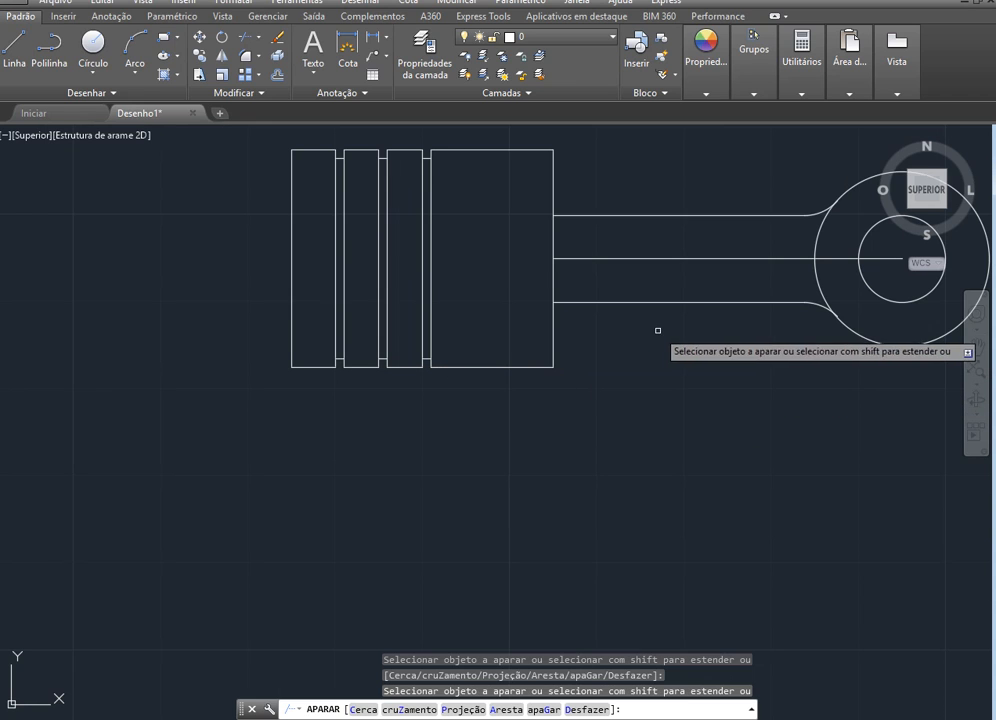
key("Escape")
Delete the horizontal construction line running from the block to the circles' centre, and compare the part with the reference slide
scroll(478, 433, "down", 2)
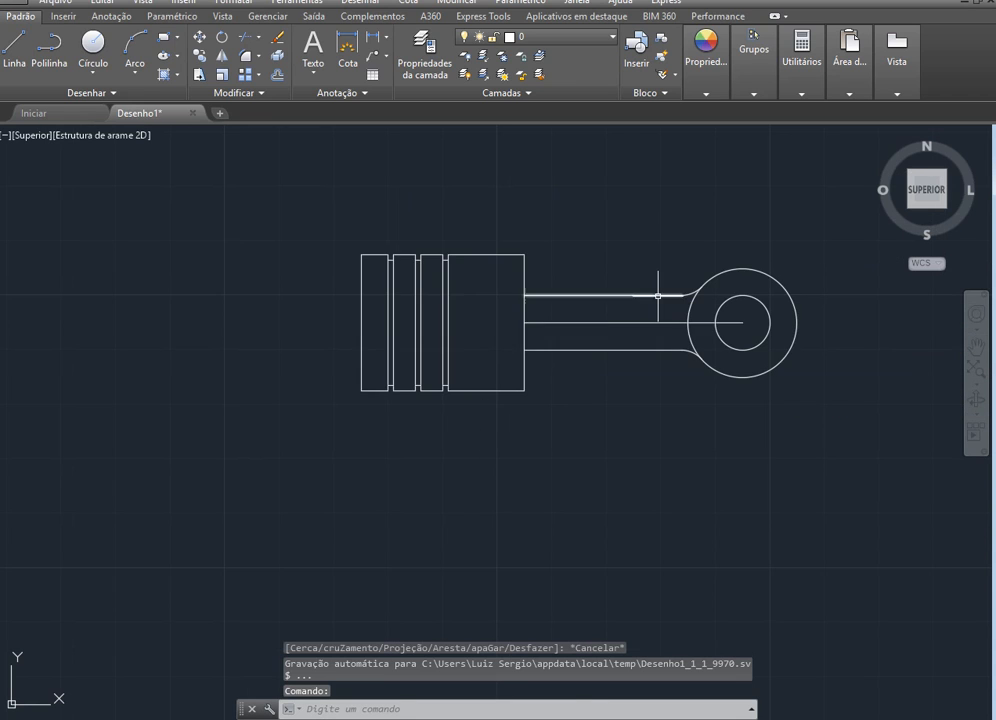
scroll(658, 296, "up", 2)
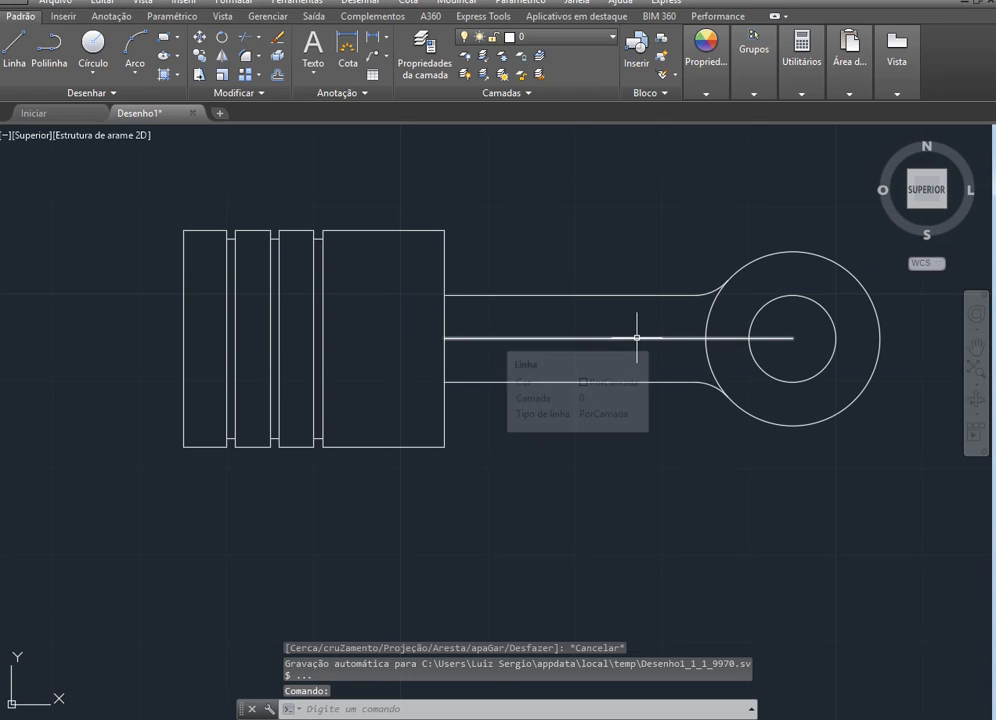
left_click(636, 338)
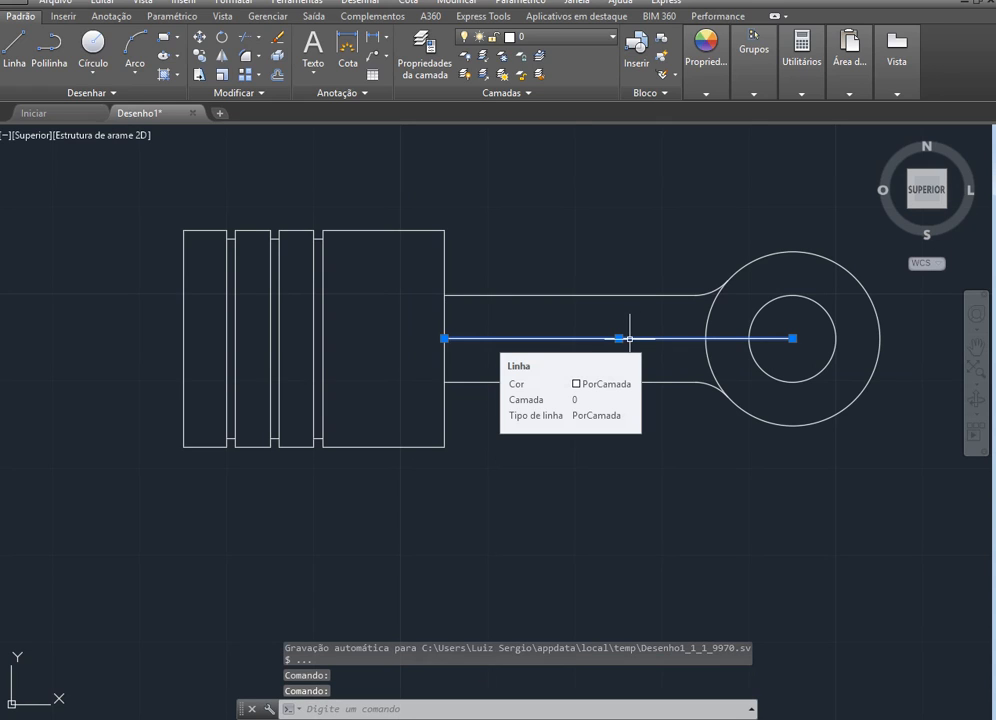
key("Delete")
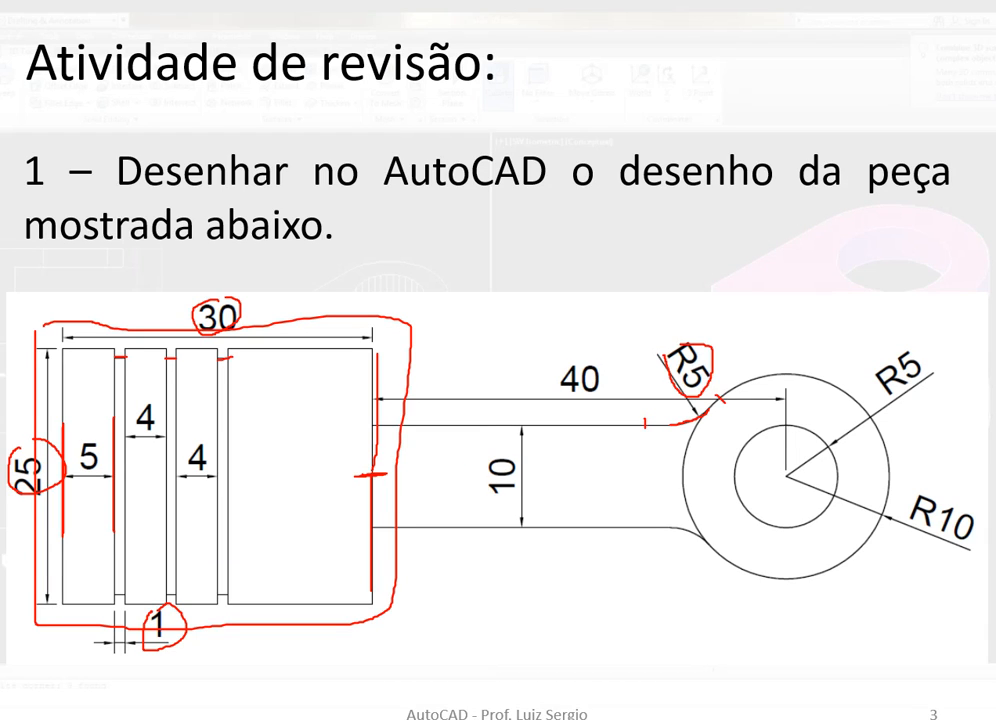
left_click(83, 697)
left_click(79, 678)
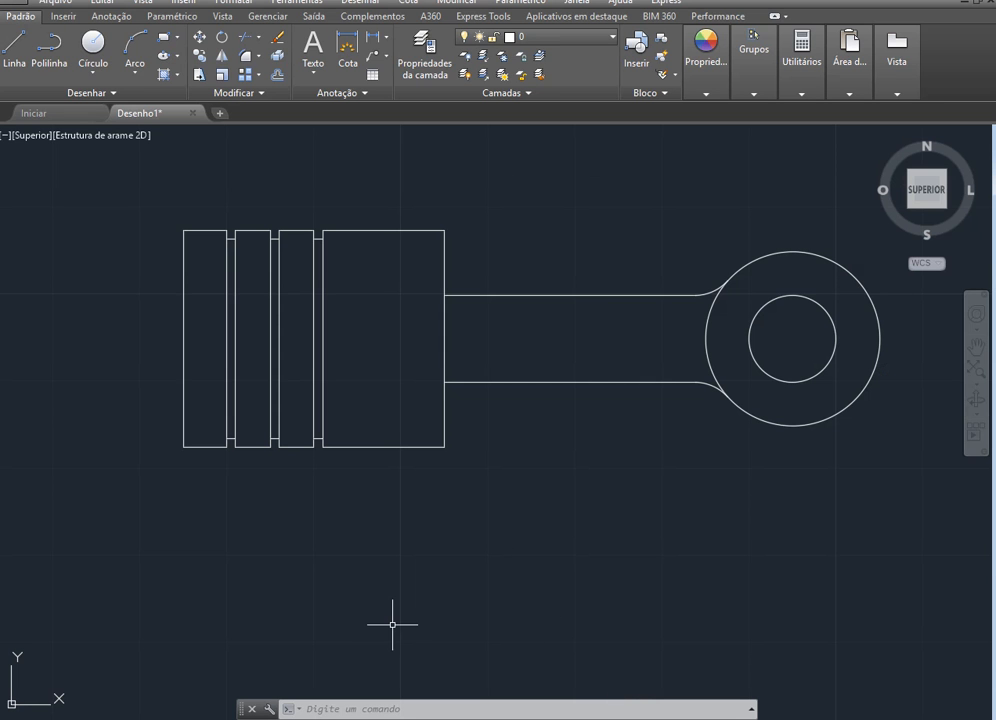
scroll(427, 614, "down", 2)
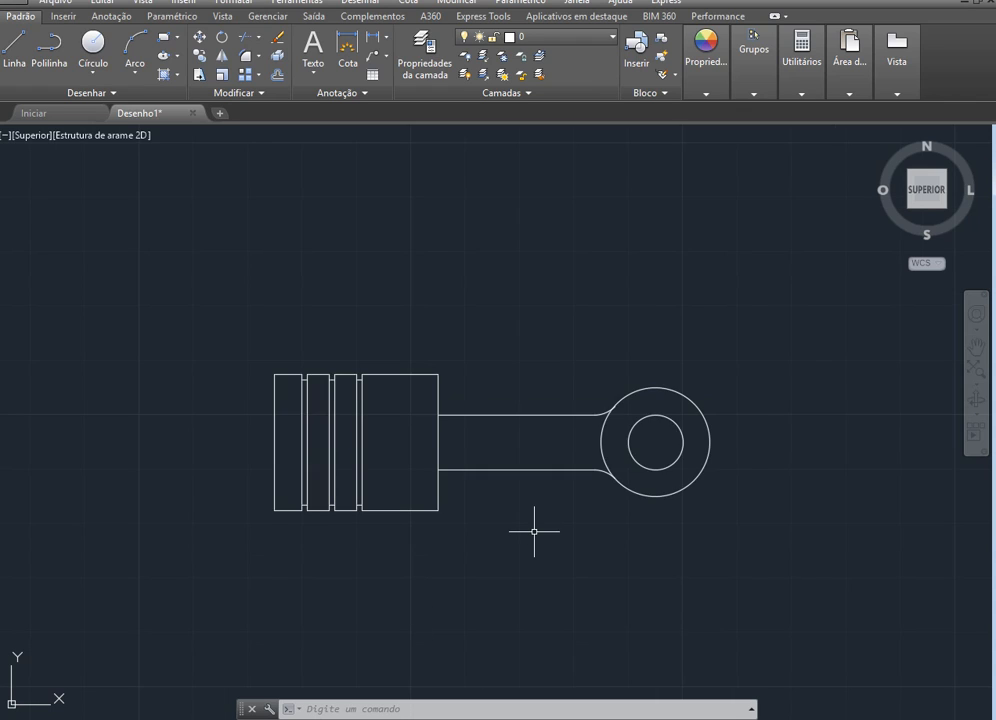
scroll(534, 529, "up", 2)
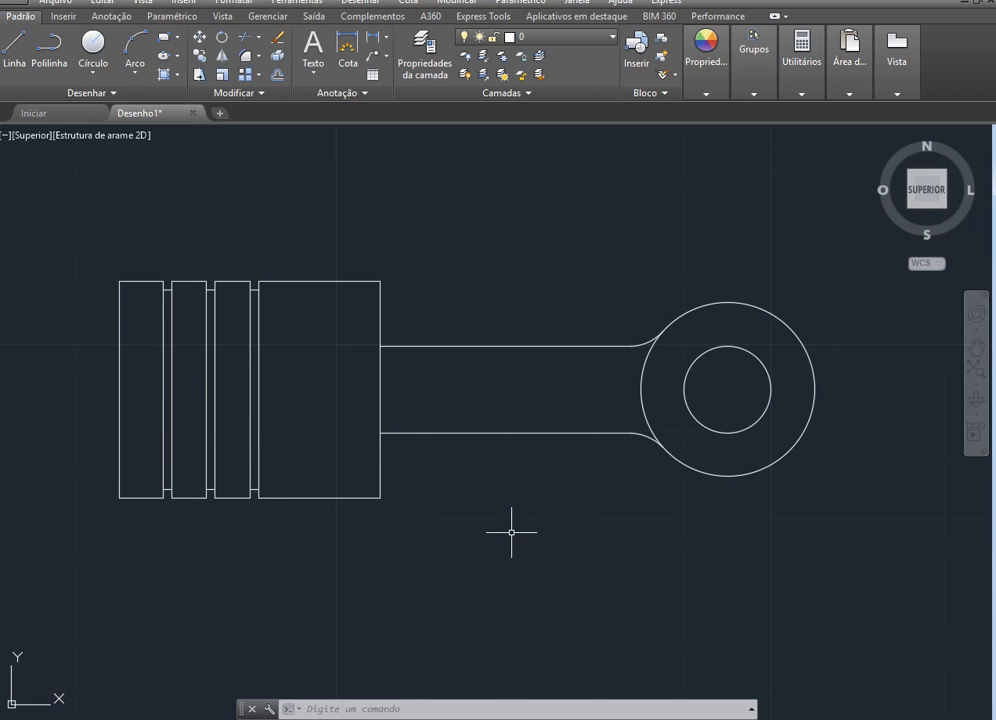
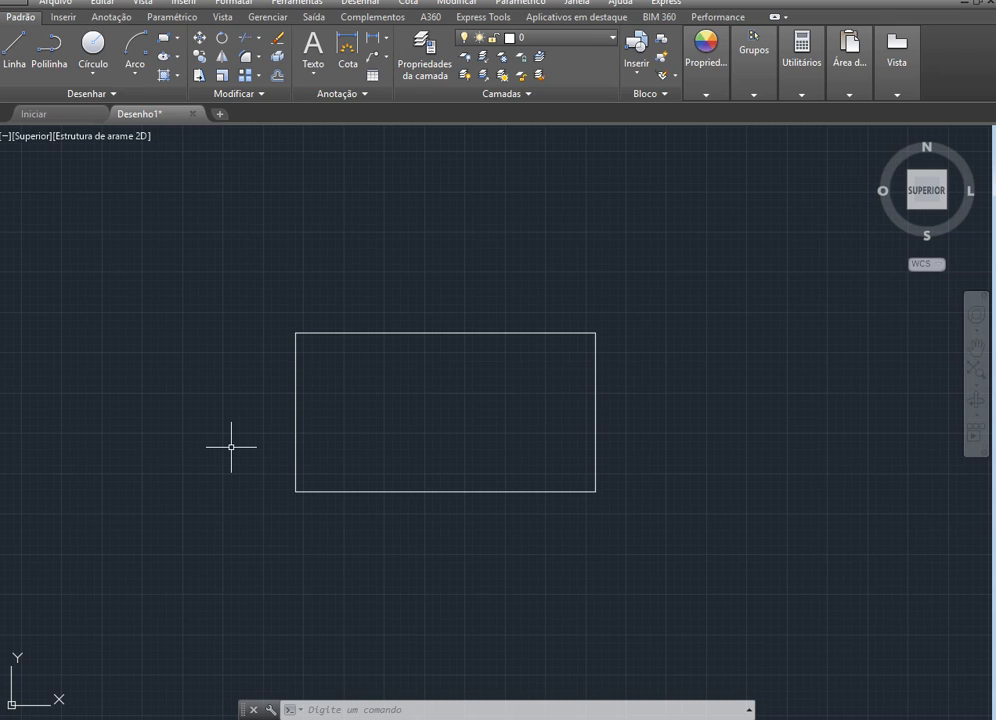
type("l")
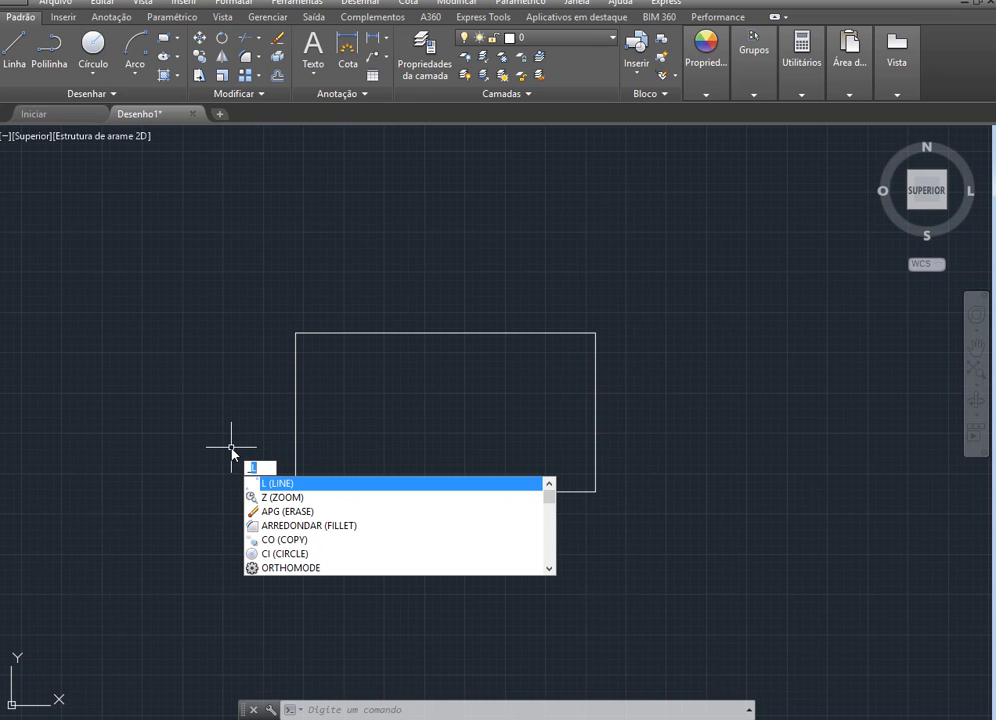
type("PED")
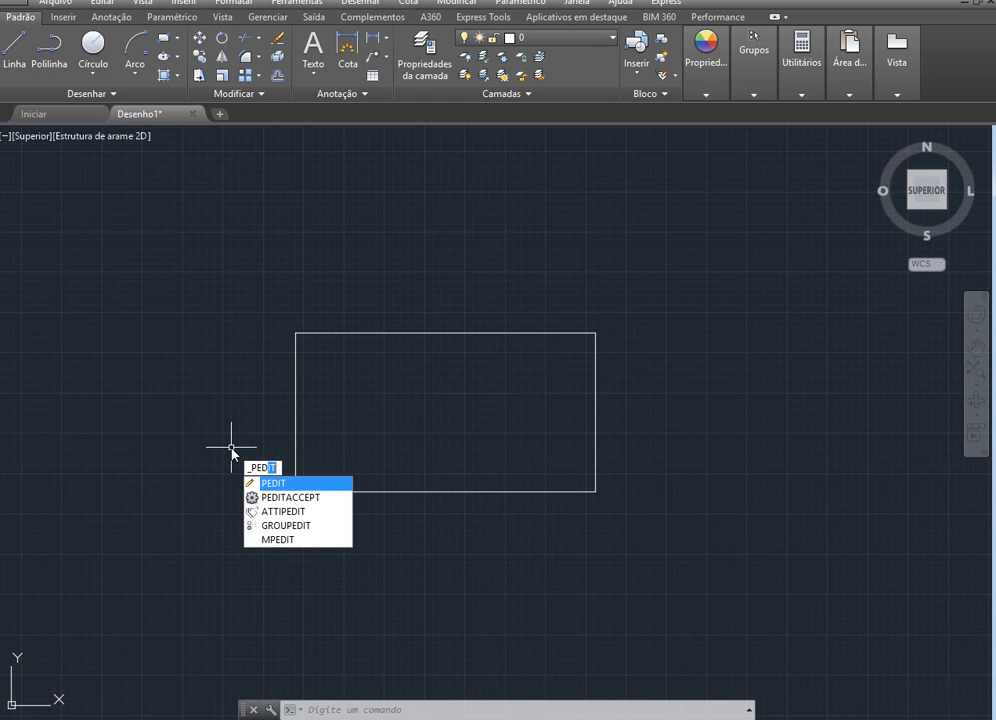
key("Escape")
key("Escape")
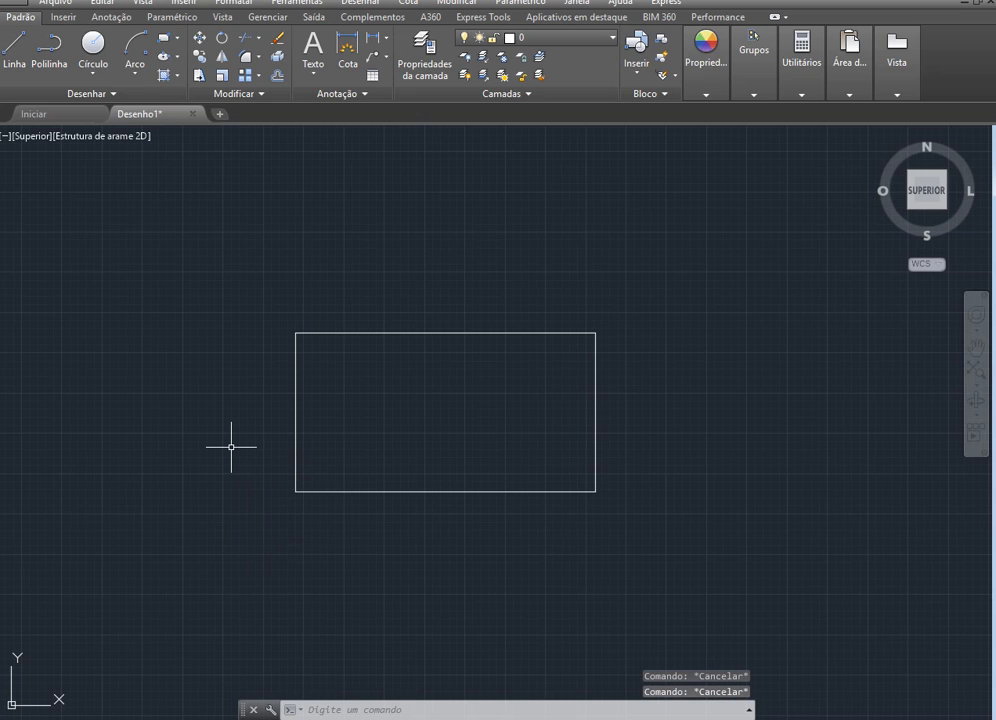
type("PEDI")
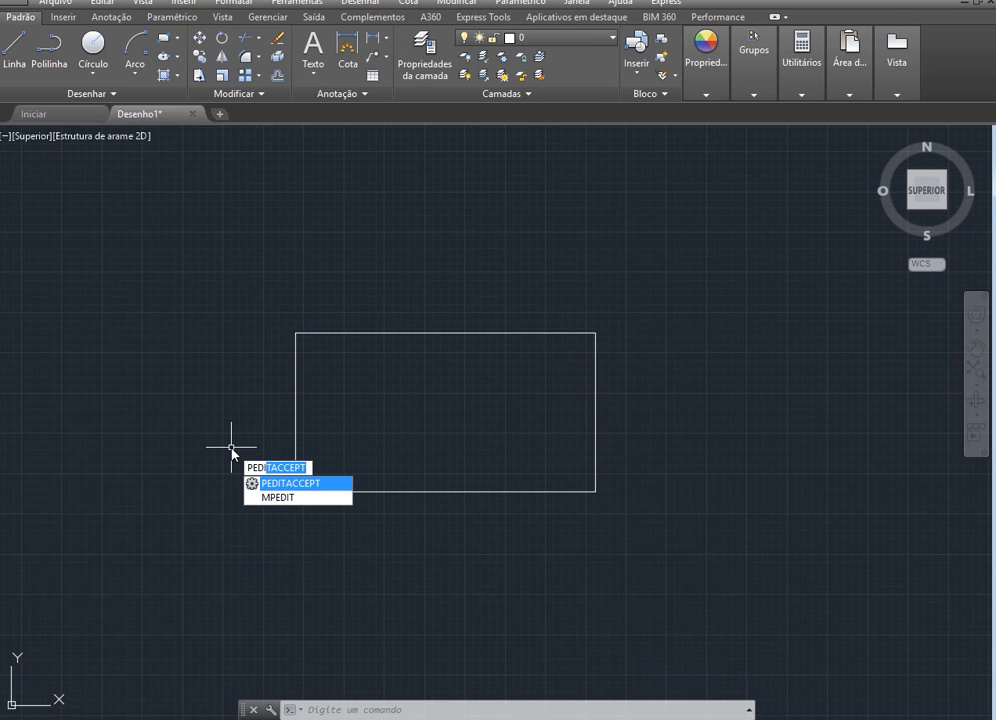
key("Escape")
key("Escape")
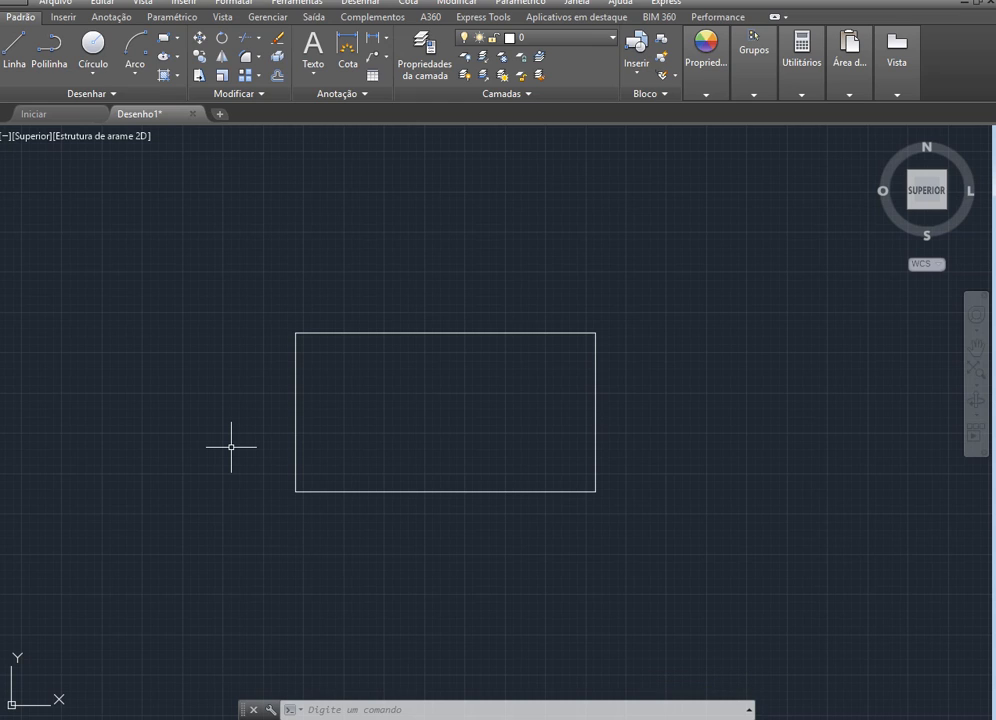
type("L")
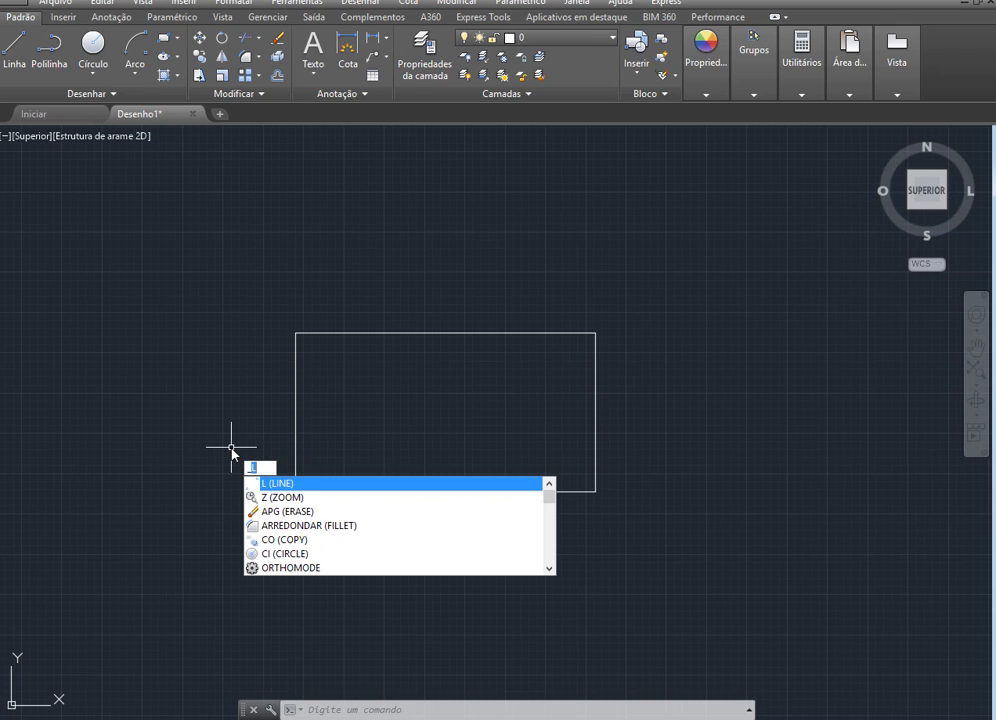
key("BackSpace")
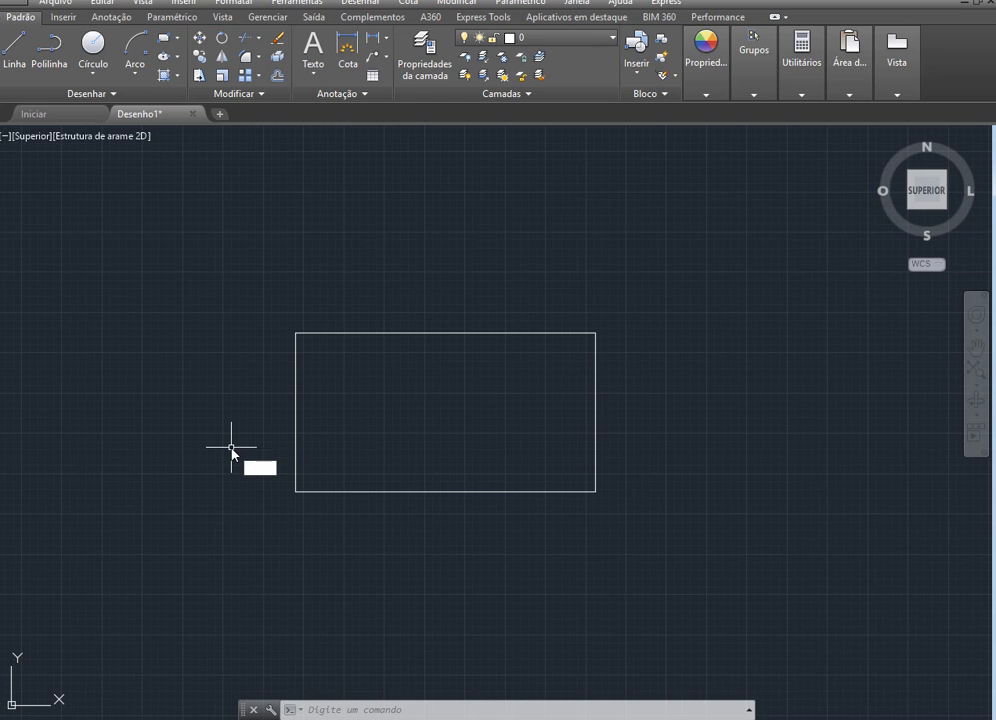
type("J")
type("M")
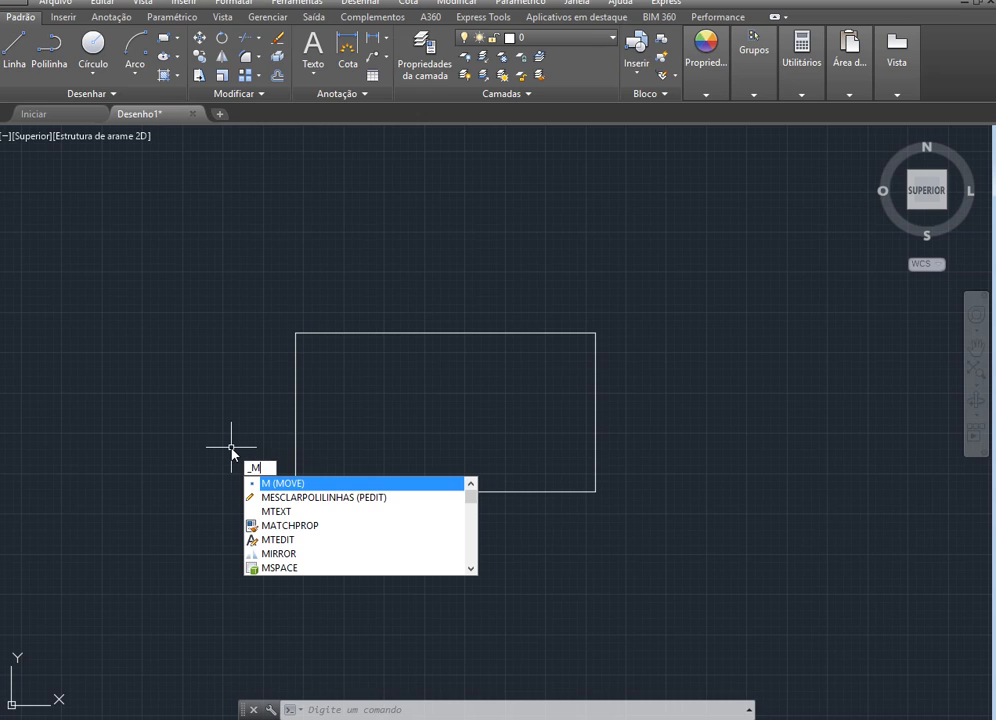
key("Escape")
key("Escape")
key("Escape")
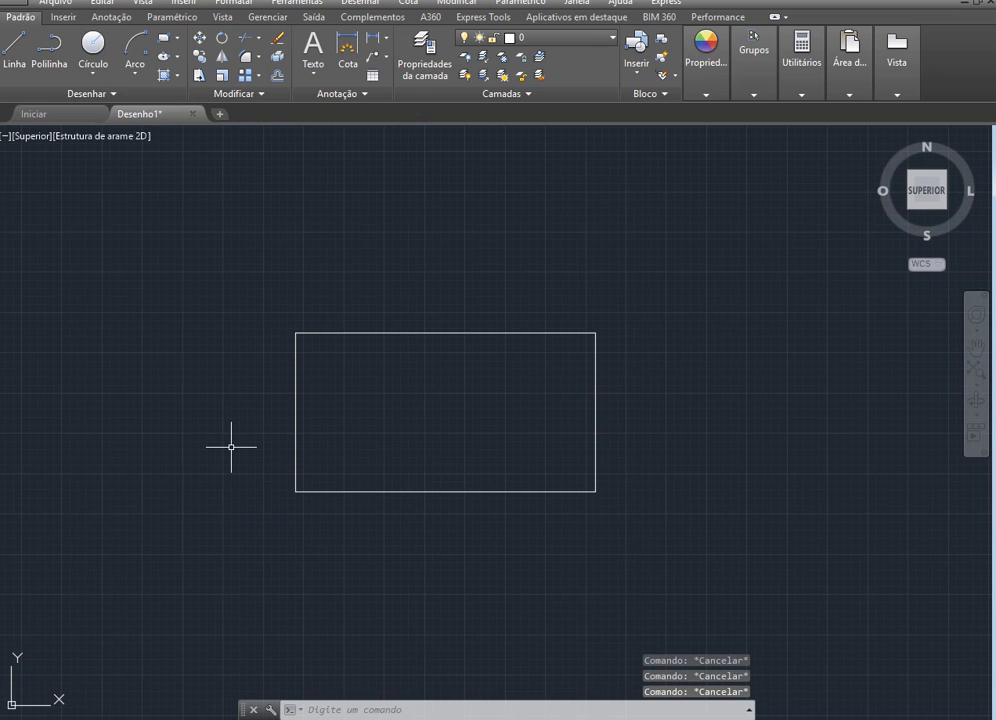
type("MO")
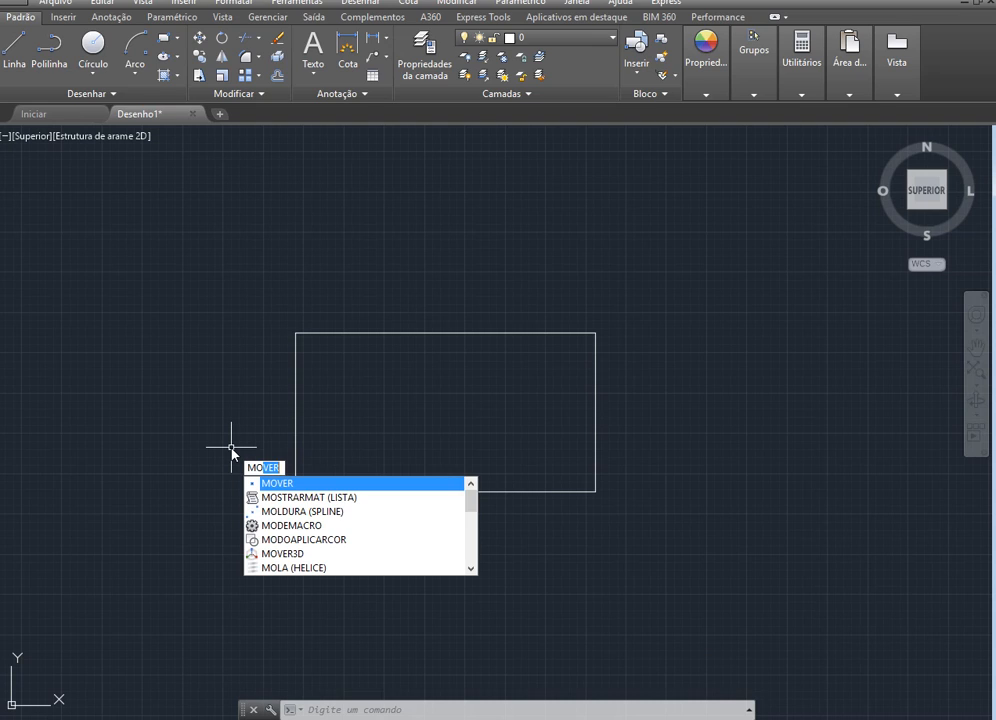
key("Escape")
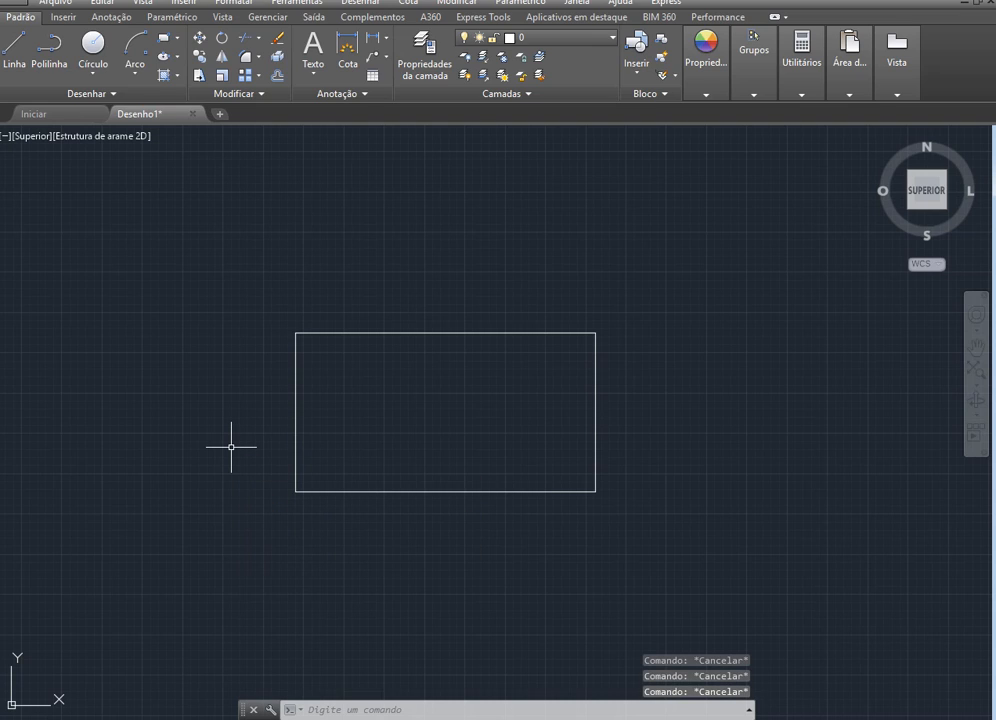
Convert the rectangle's four separate lines to polylines using PEDIT with the Multiple option
type("_PD")
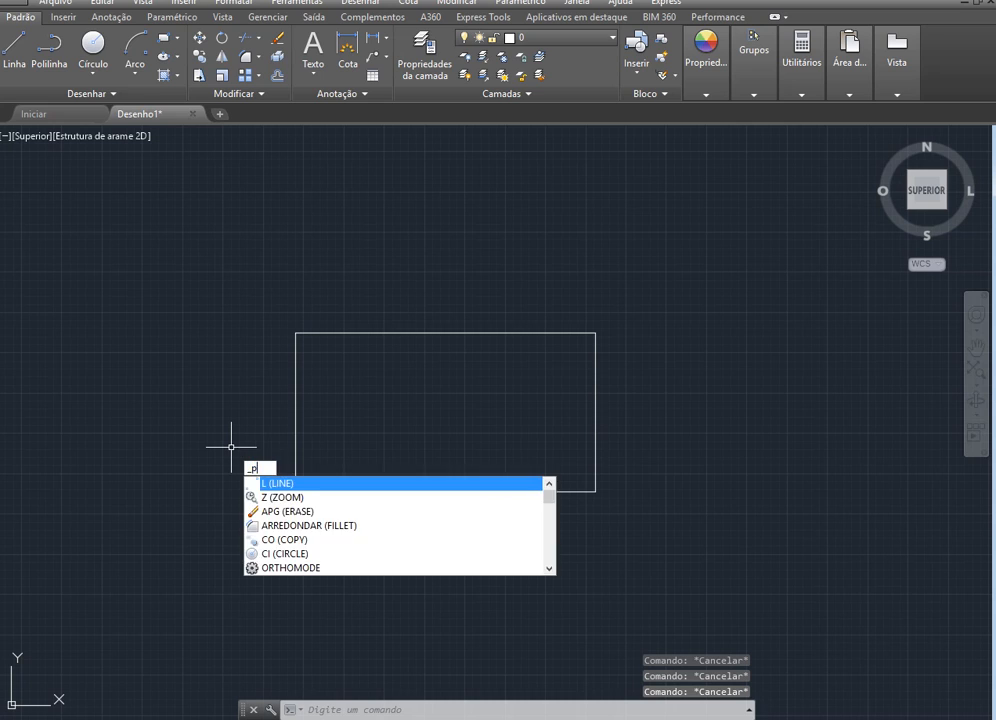
key("BackSpace")
key("BackSpace")
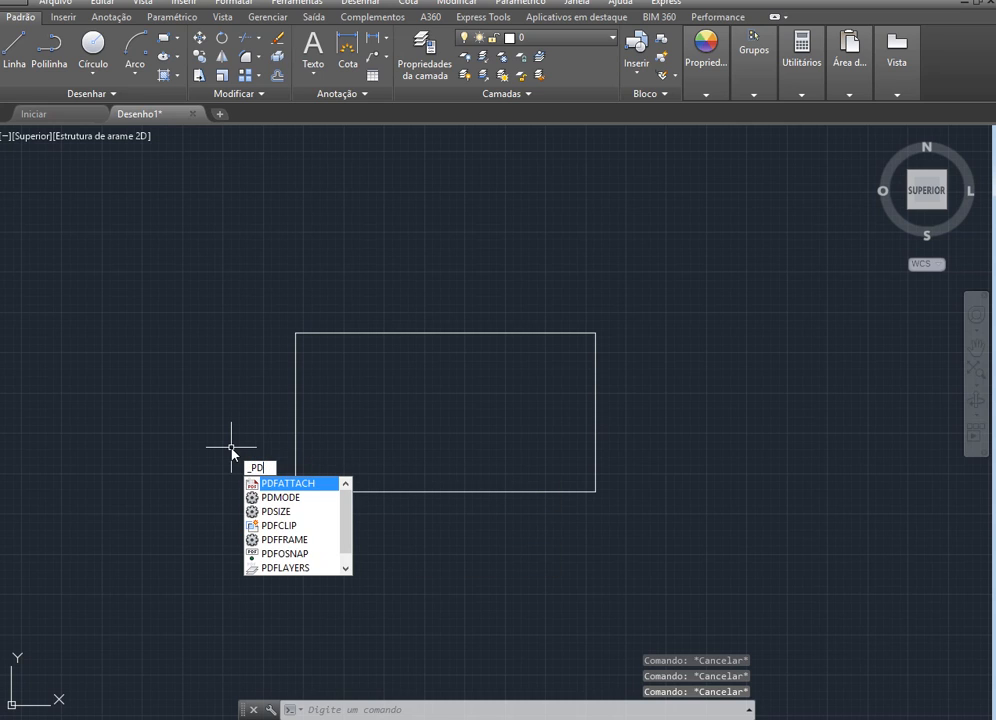
type("ED")
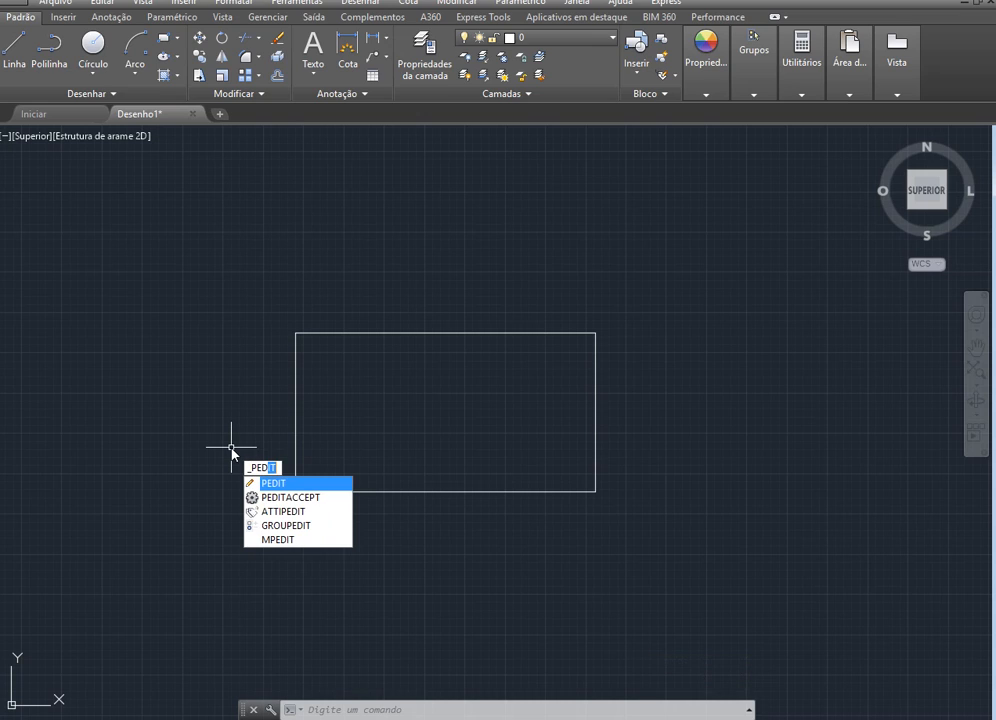
left_click(296, 486)
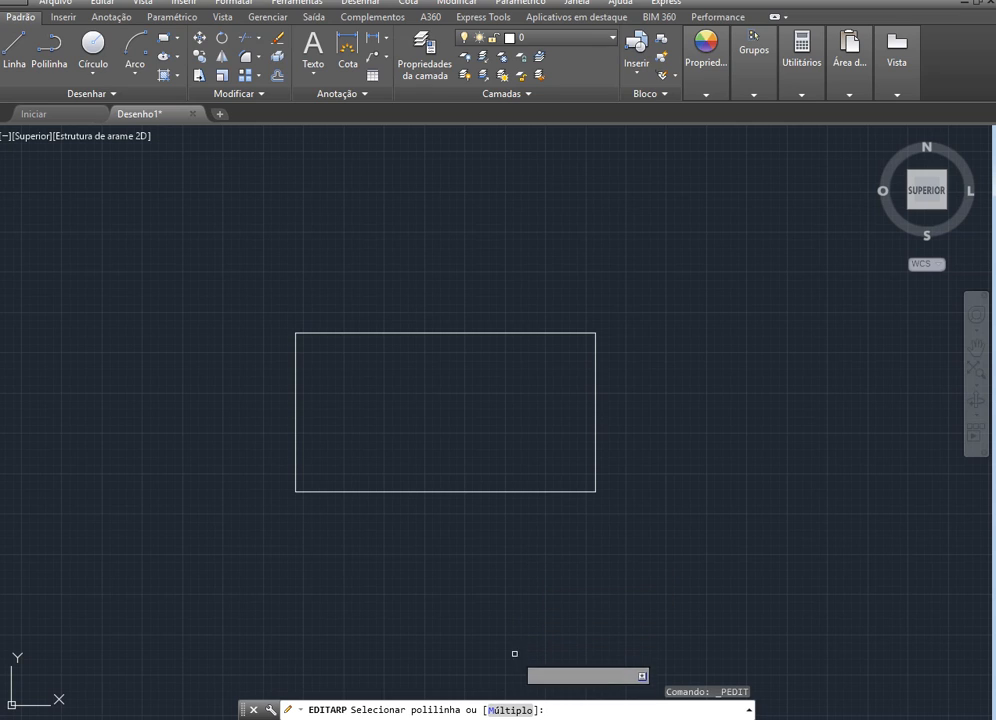
left_click(497, 711)
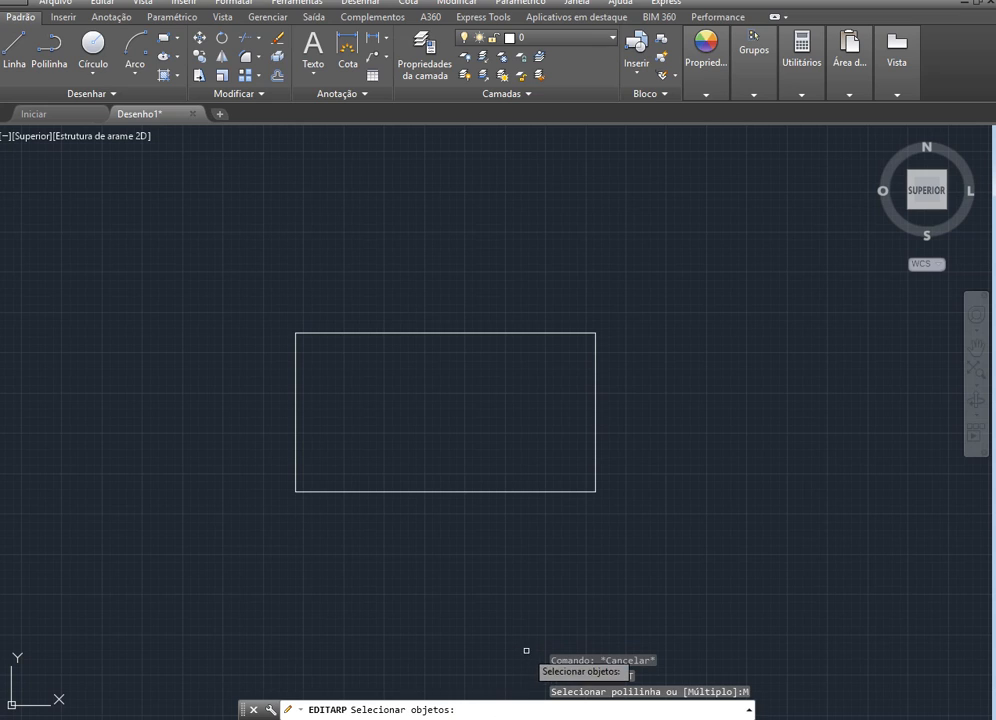
left_click(596, 434)
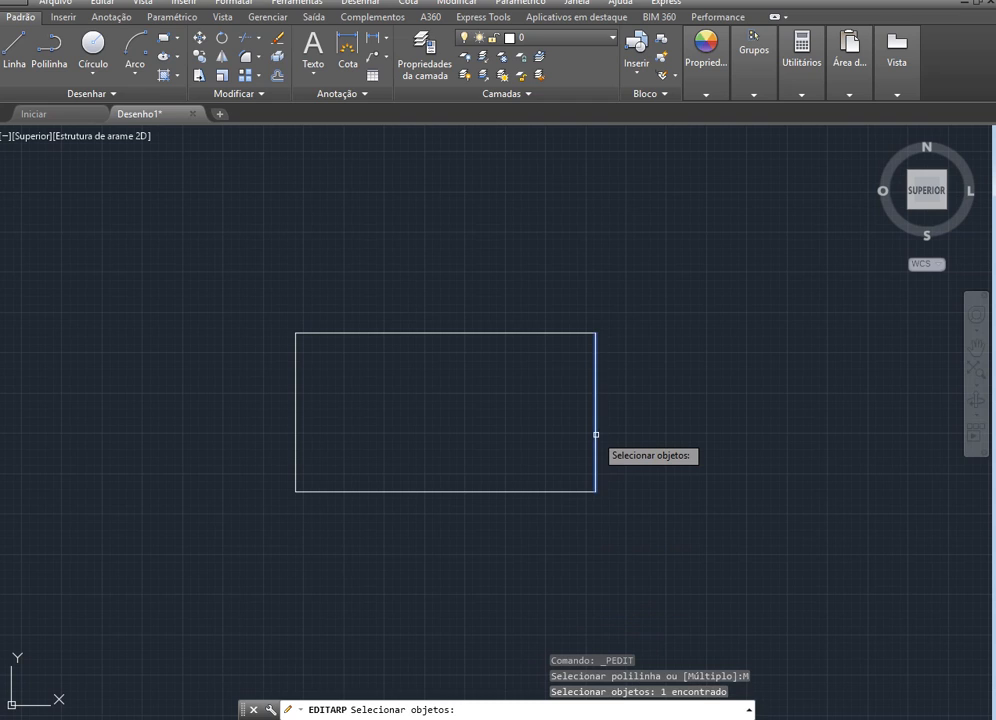
left_click(504, 334)
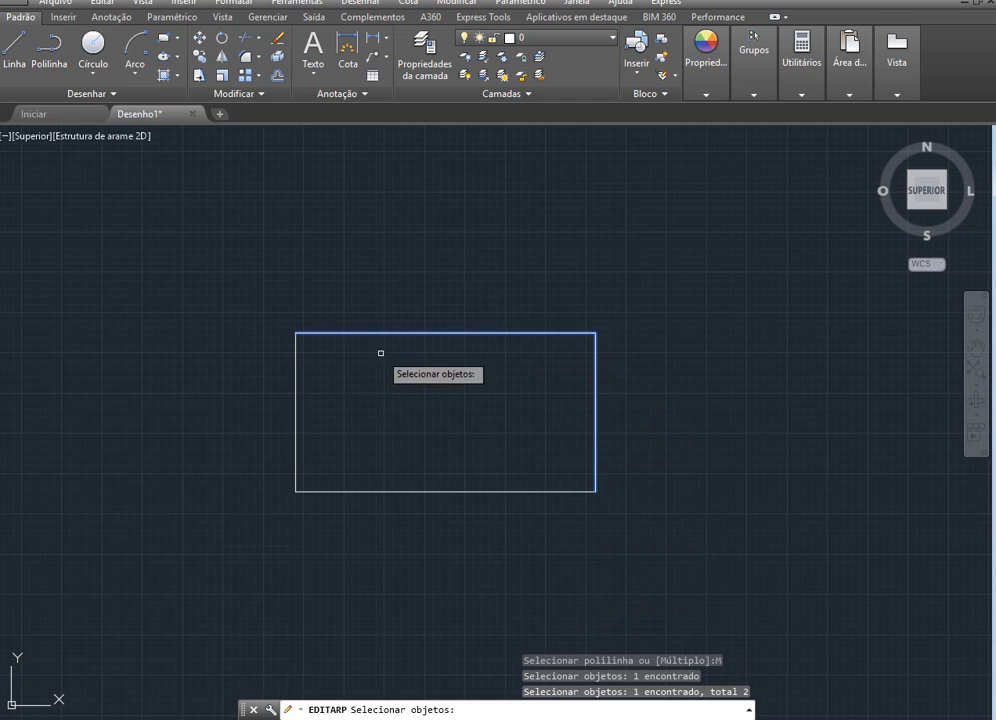
left_click(296, 400)
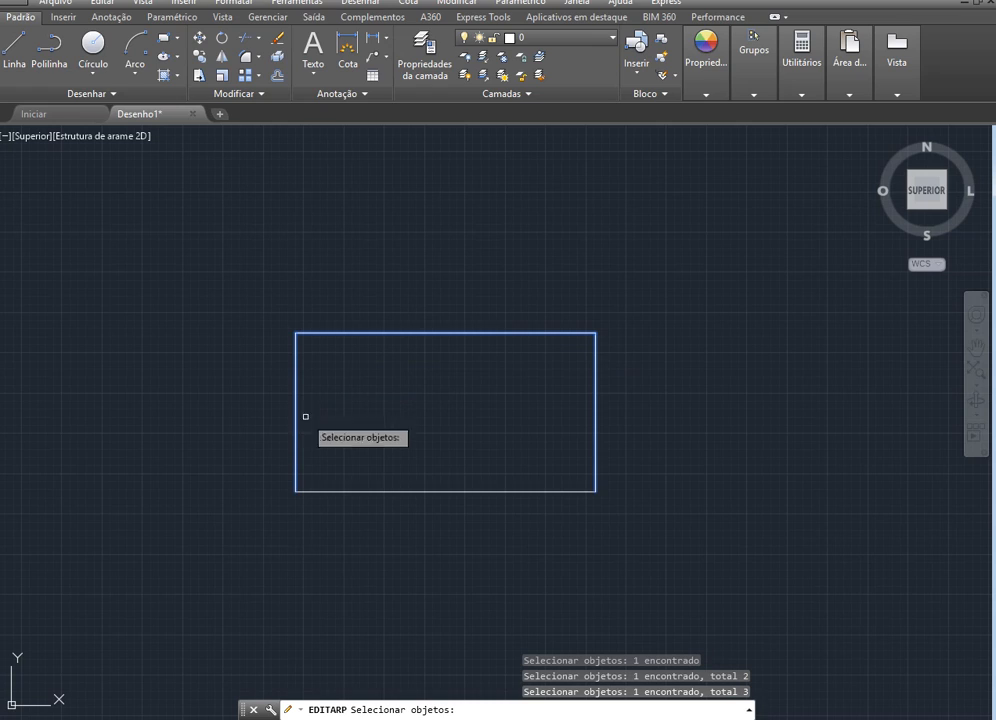
left_click(467, 492)
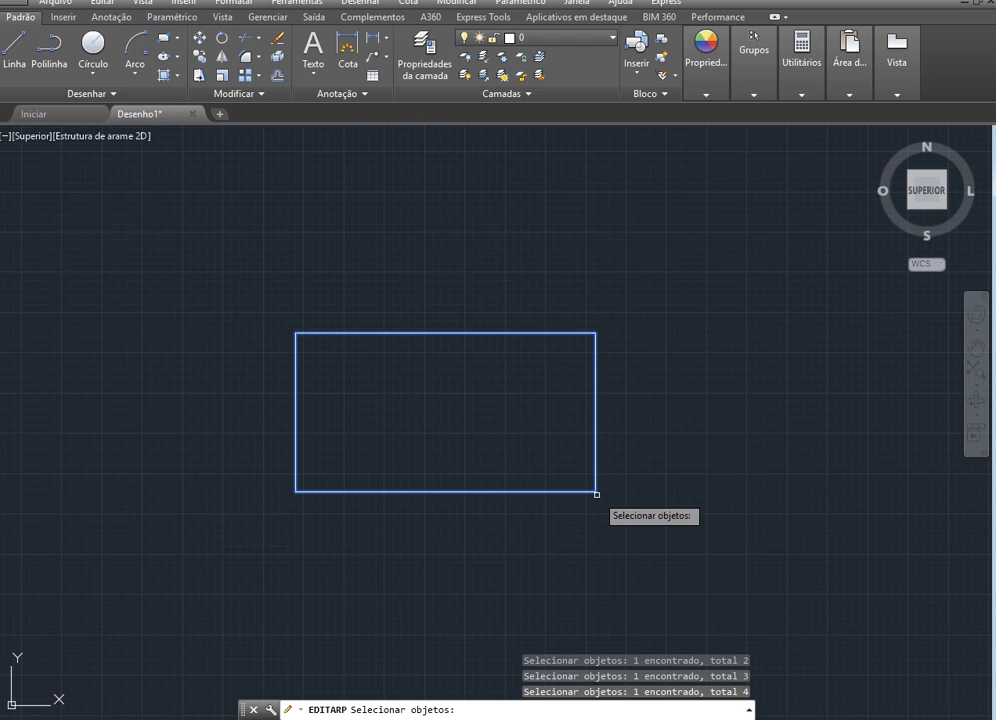
key("Return")
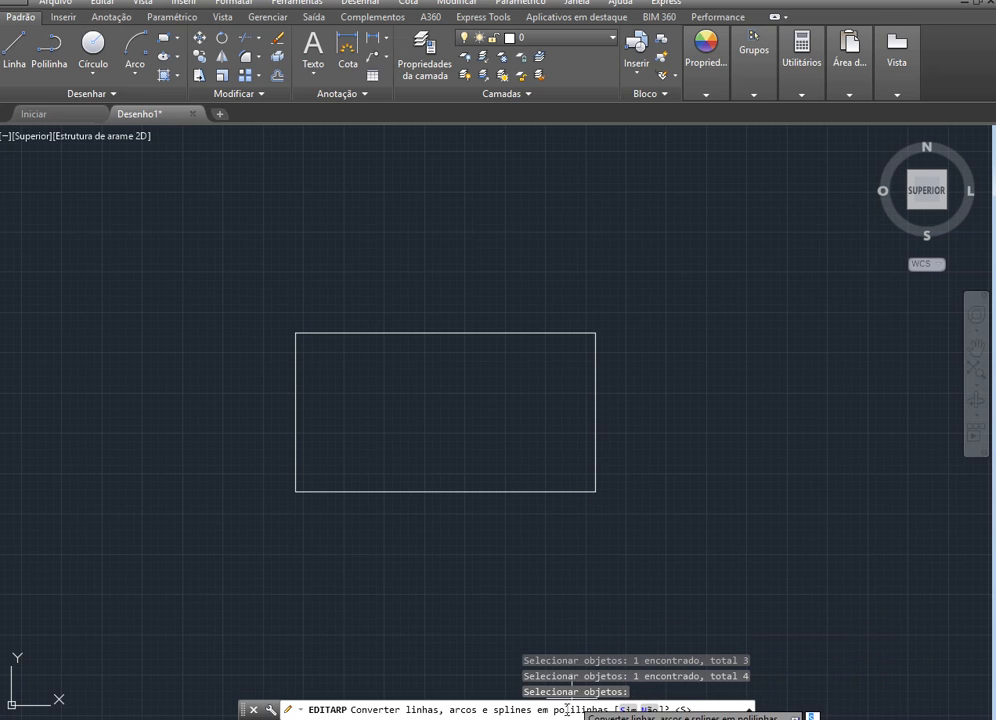
left_click(626, 709)
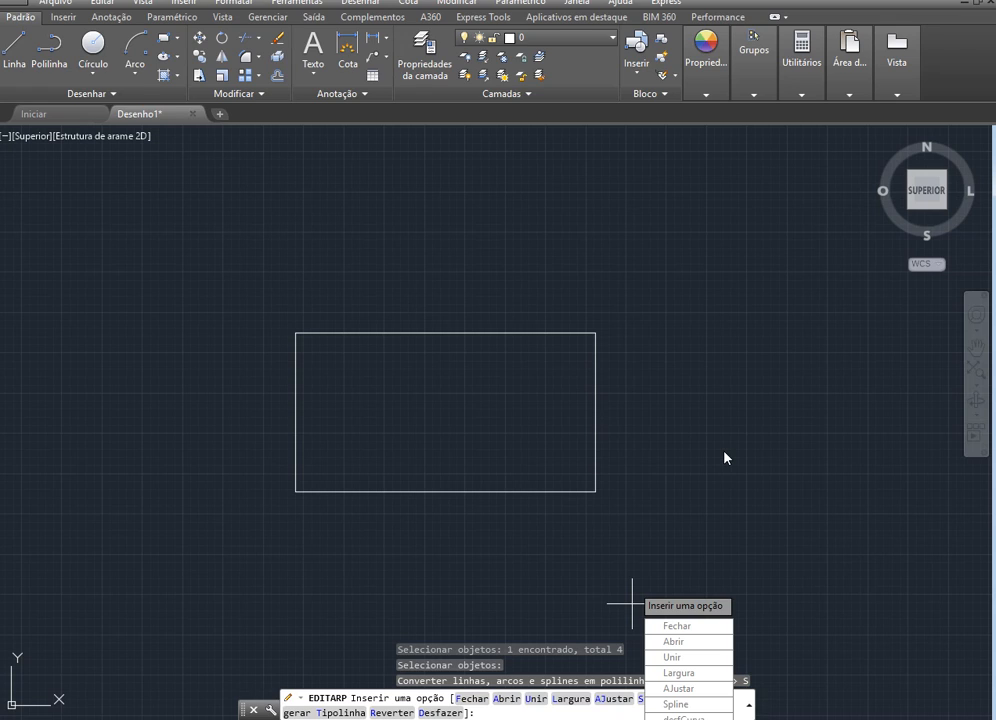
Join the rectangle's four segments into a single polyline with a fuzz distance of 0, and end the polyline edit
left_click(536, 702)
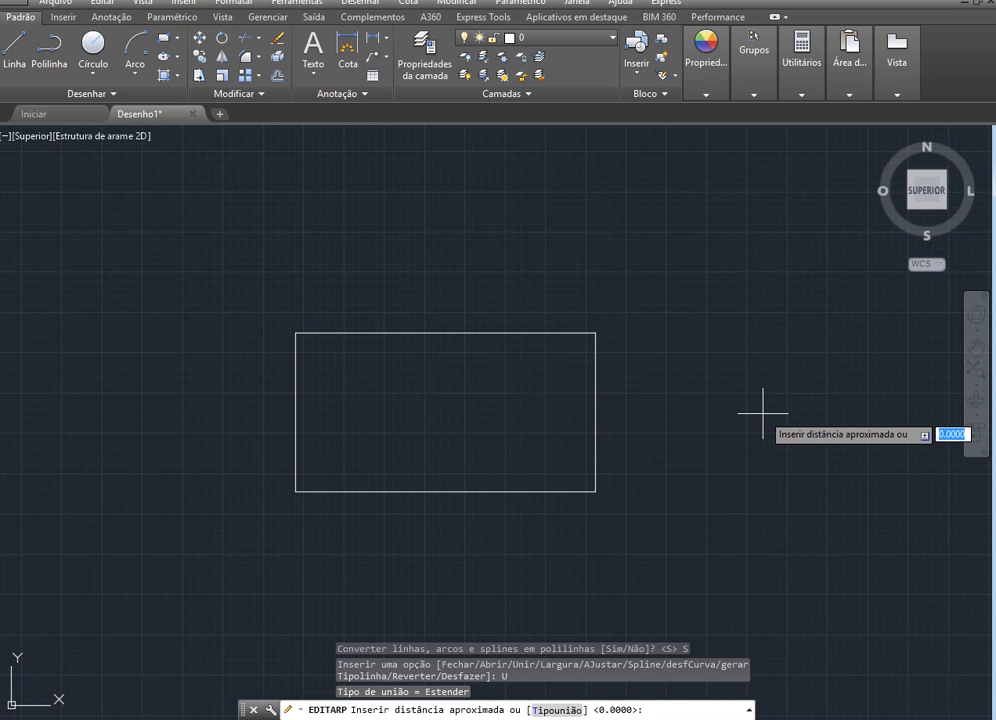
key("Return")
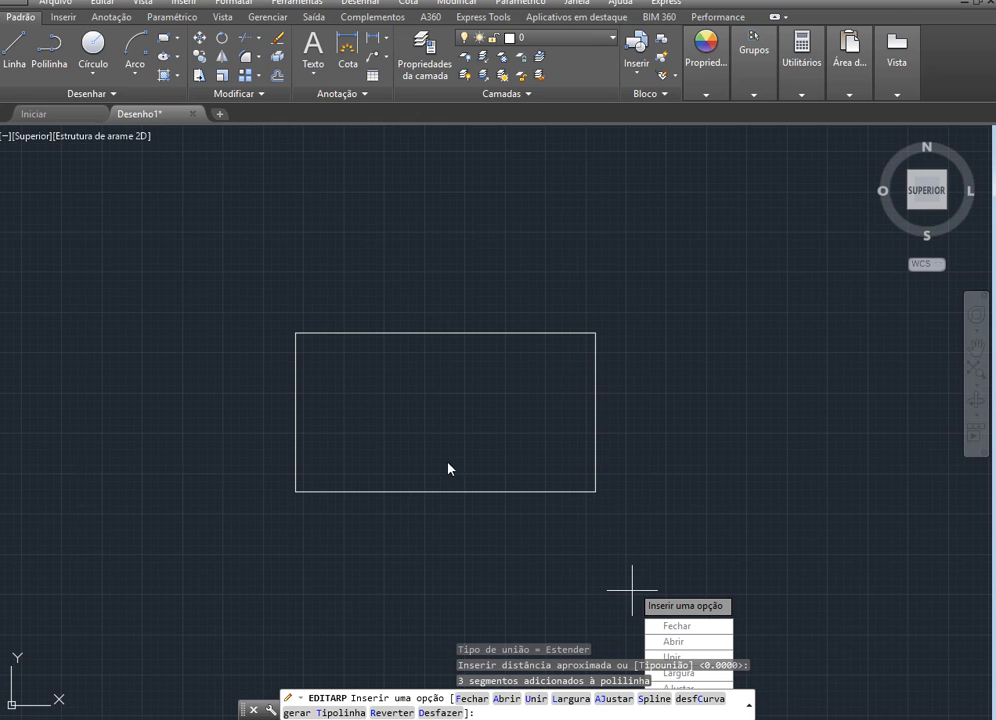
key("Escape")
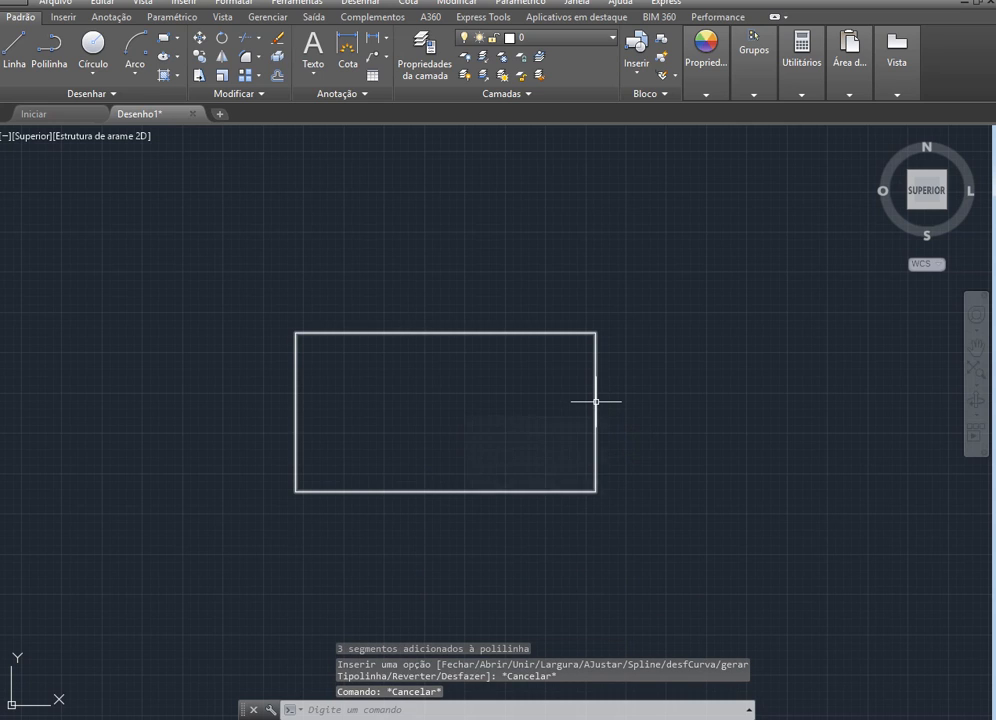
Inspect the joined rectangle's object type and select it to check that all four sides belong together
mouse_move(596, 401)
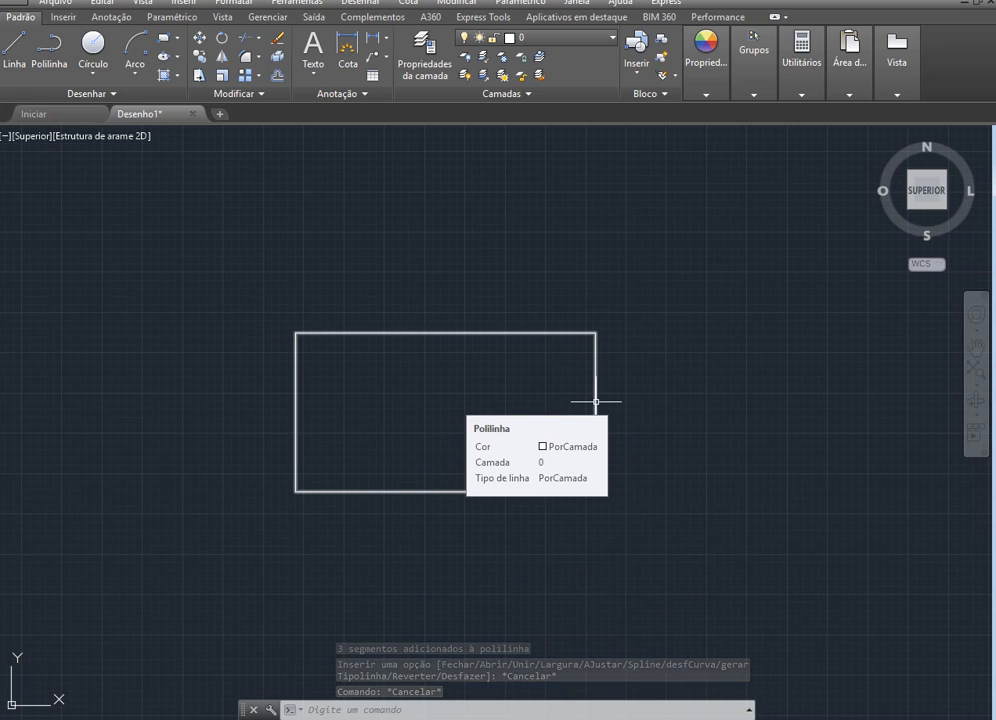
left_click(596, 401)
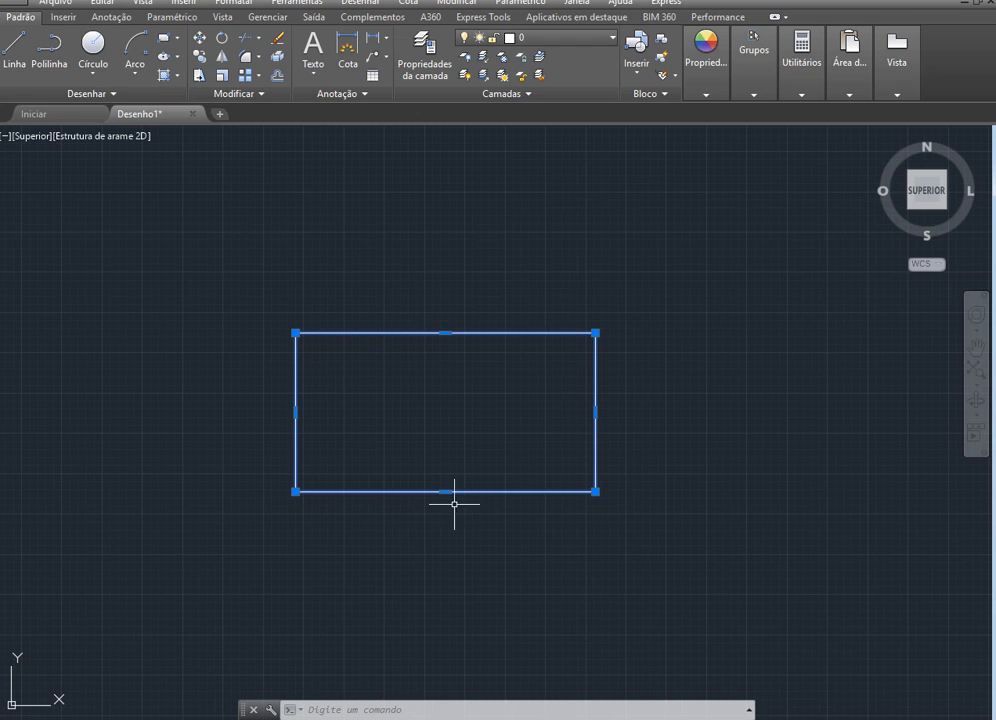
key("Escape")
key("Escape")
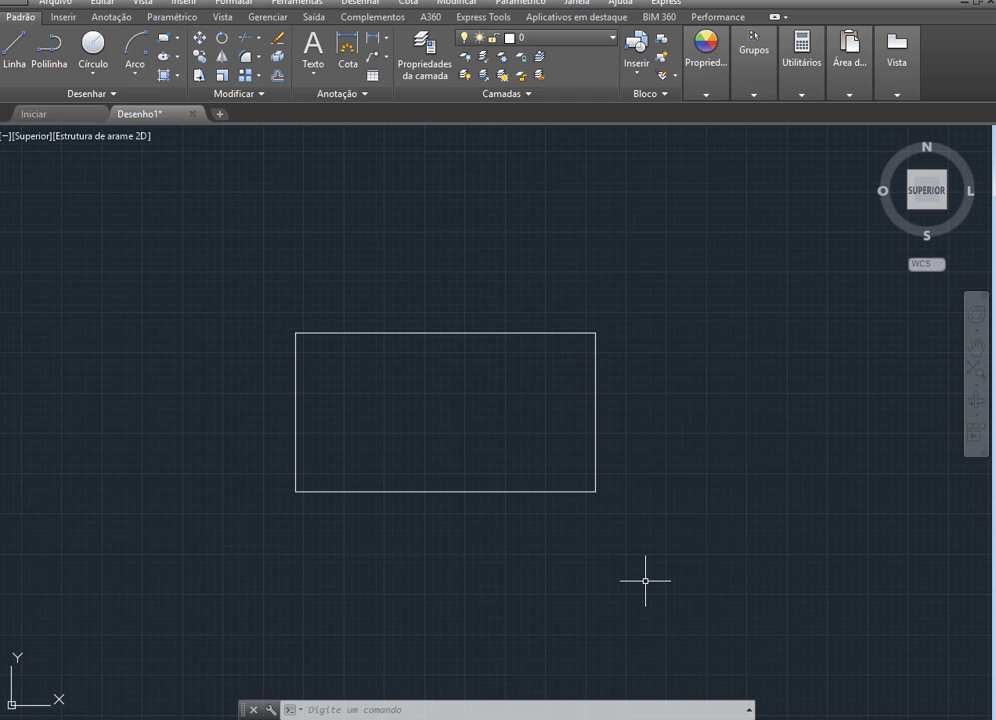
Explode the rectangle's polyline, and undo the explosion
left_click(489, 333)
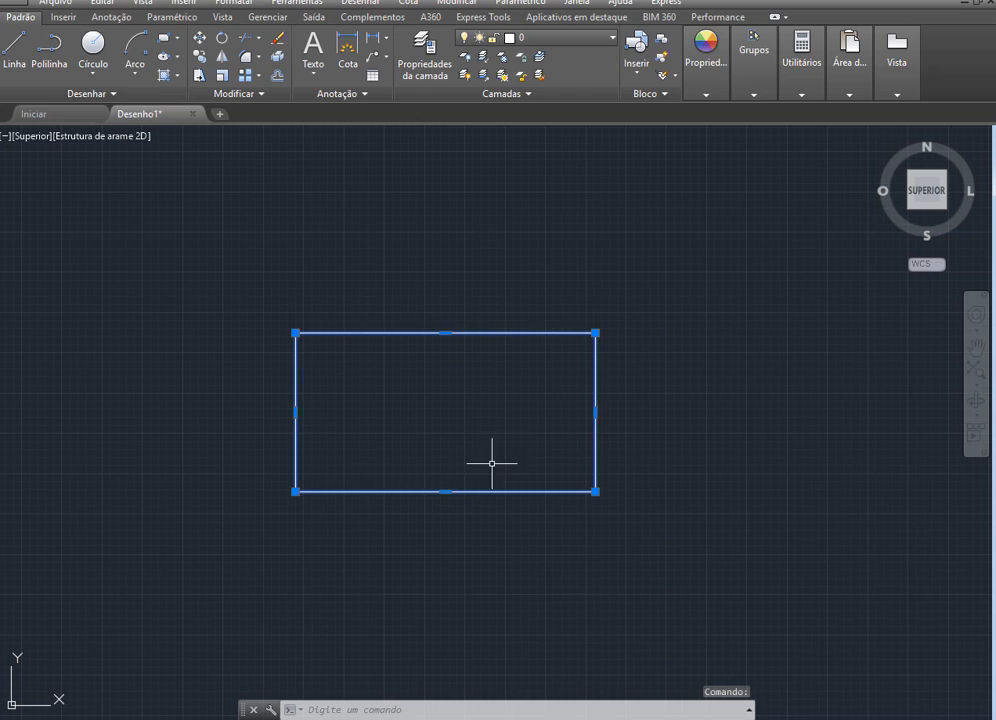
left_click(278, 59)
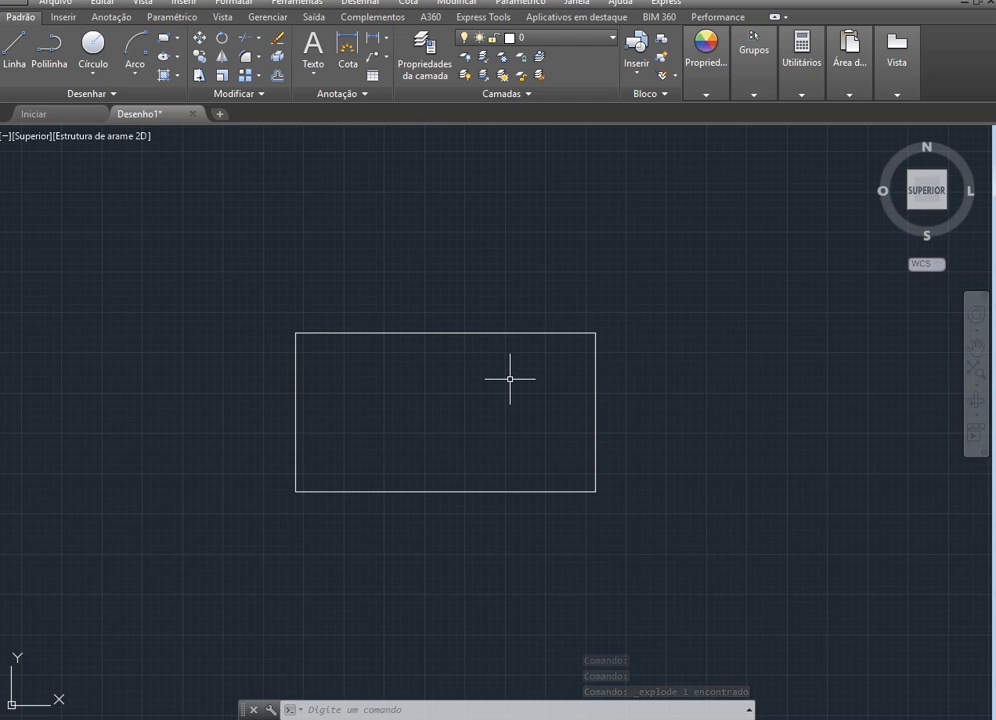
key("Escape")
key("ctrl+z")
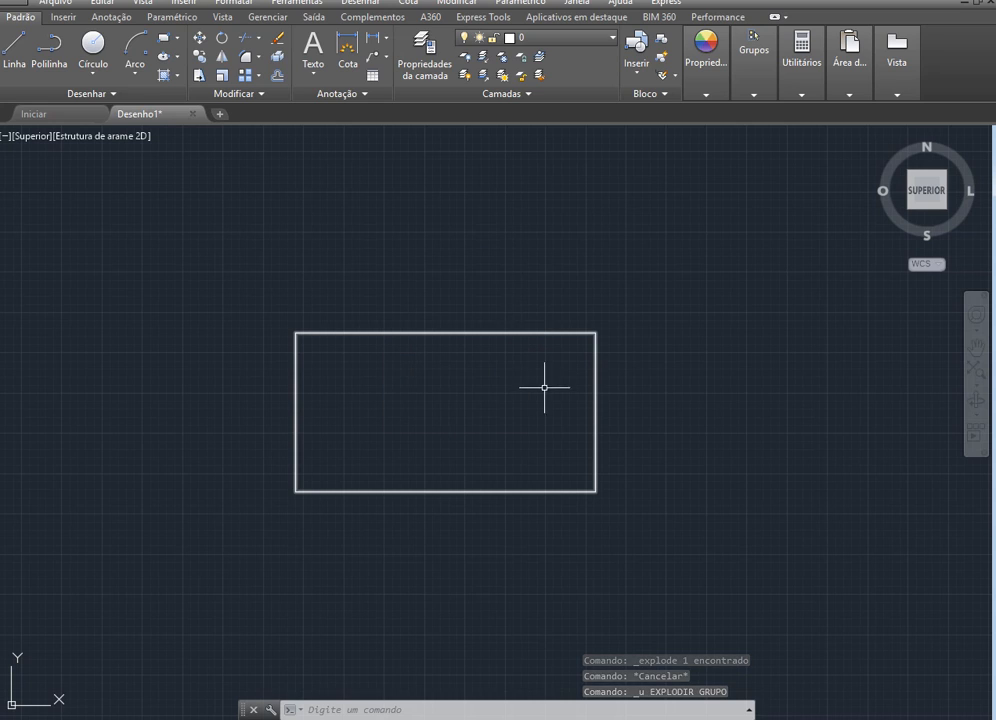
Explode the rectangle's polyline into separate lines, and select its right edge to check the separation
left_click(470, 333)
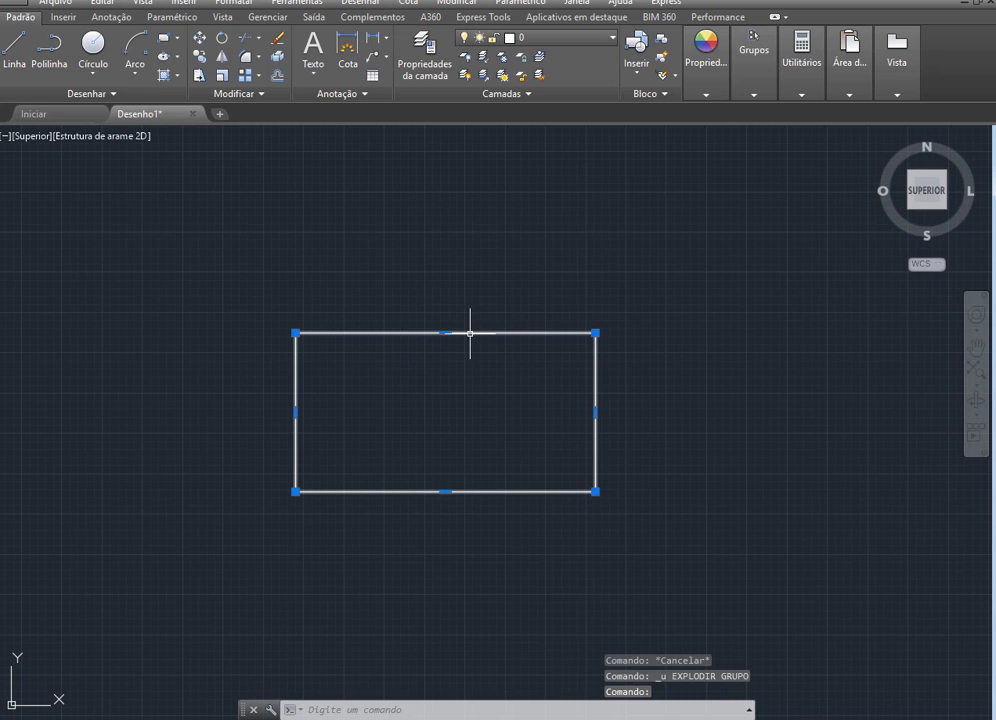
left_click(278, 56)
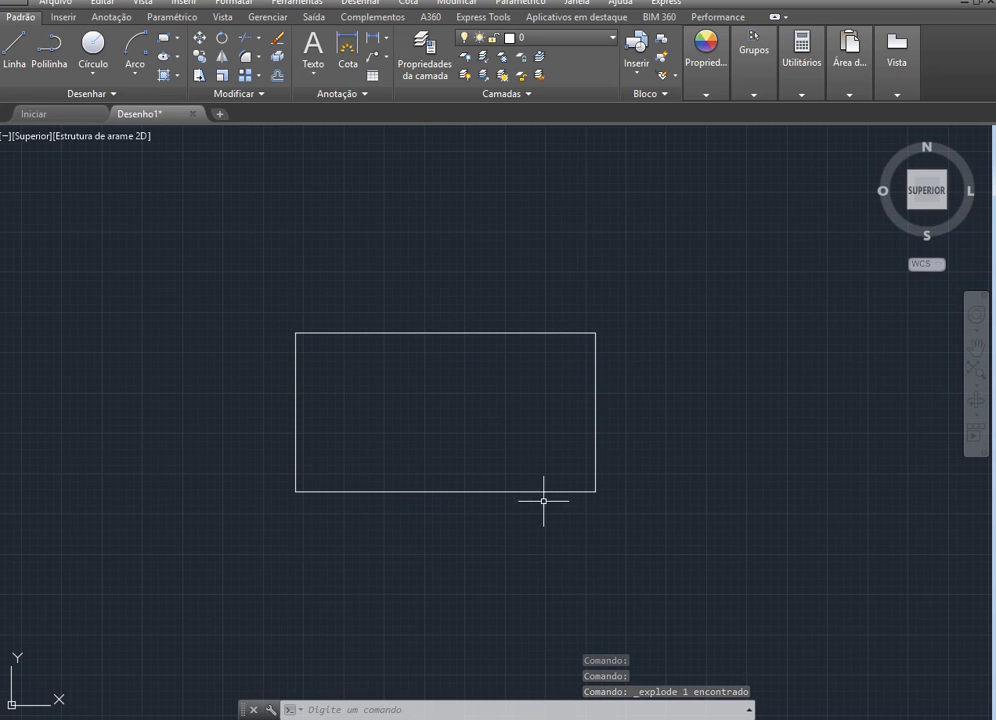
key("Escape")
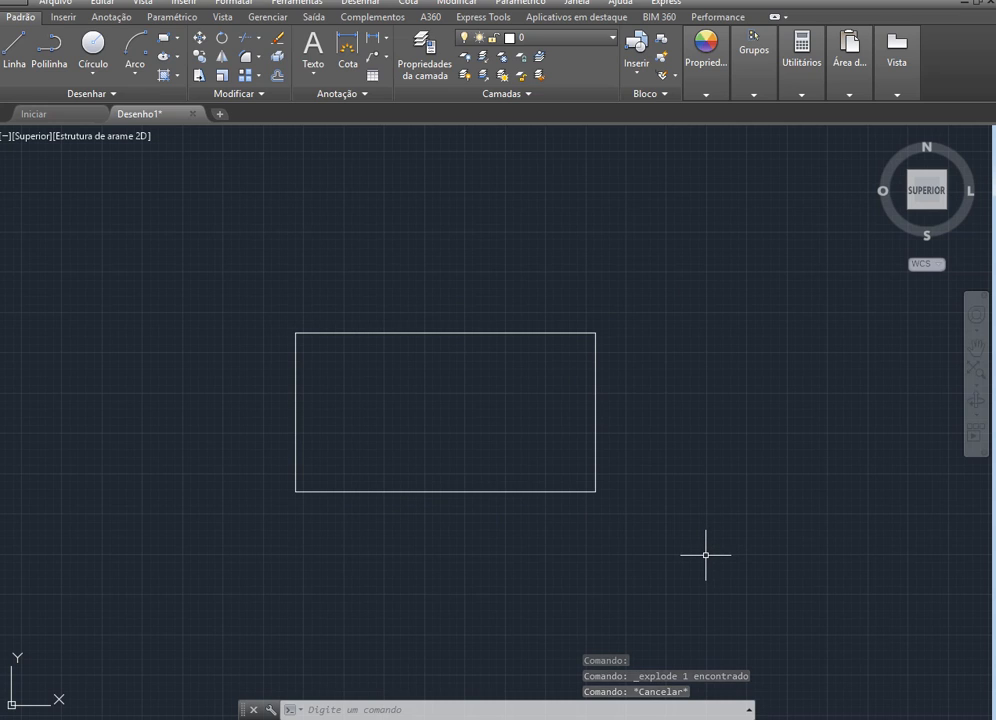
left_click(595, 406)
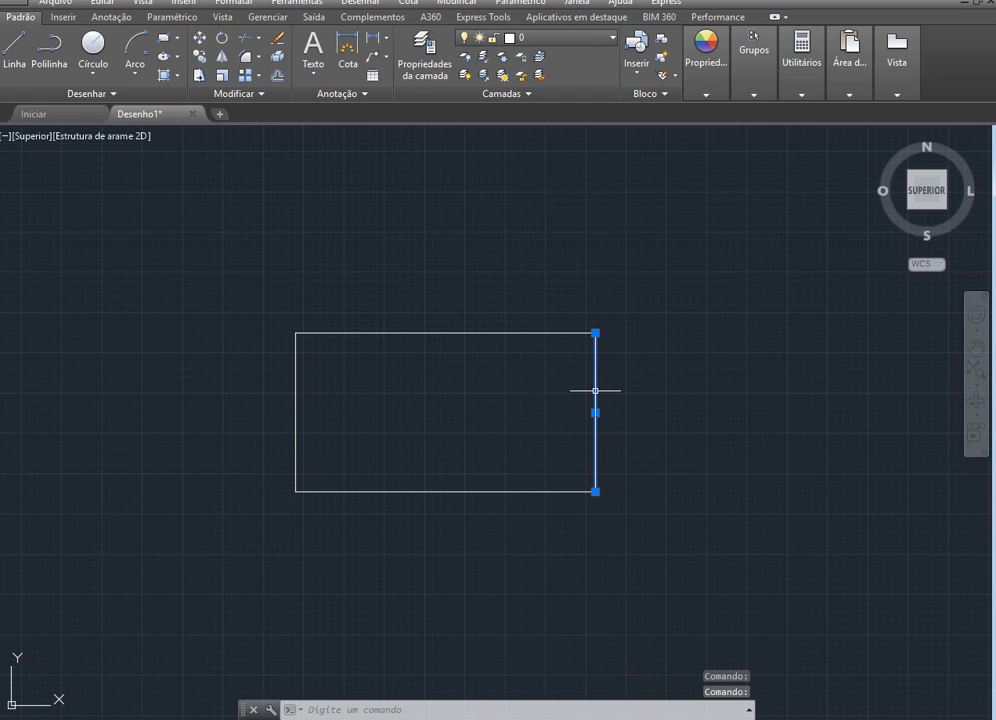
Move the rectangle's right edge outward, away from the other sides, and undo the move
left_click_drag(596, 389, 627, 389)
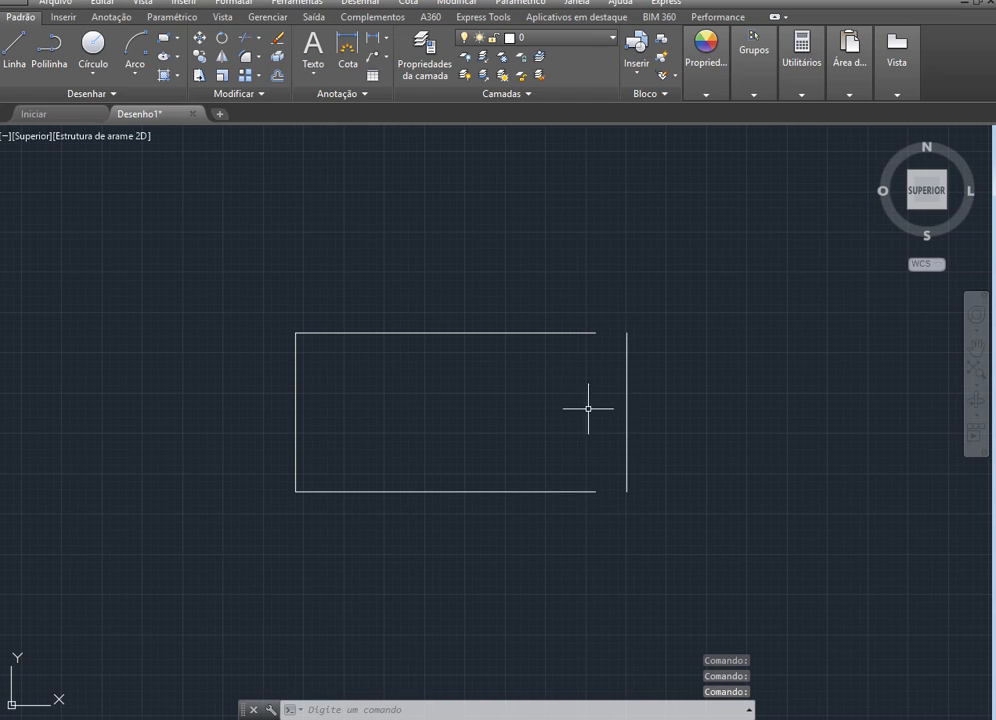
key("ctrl+z")
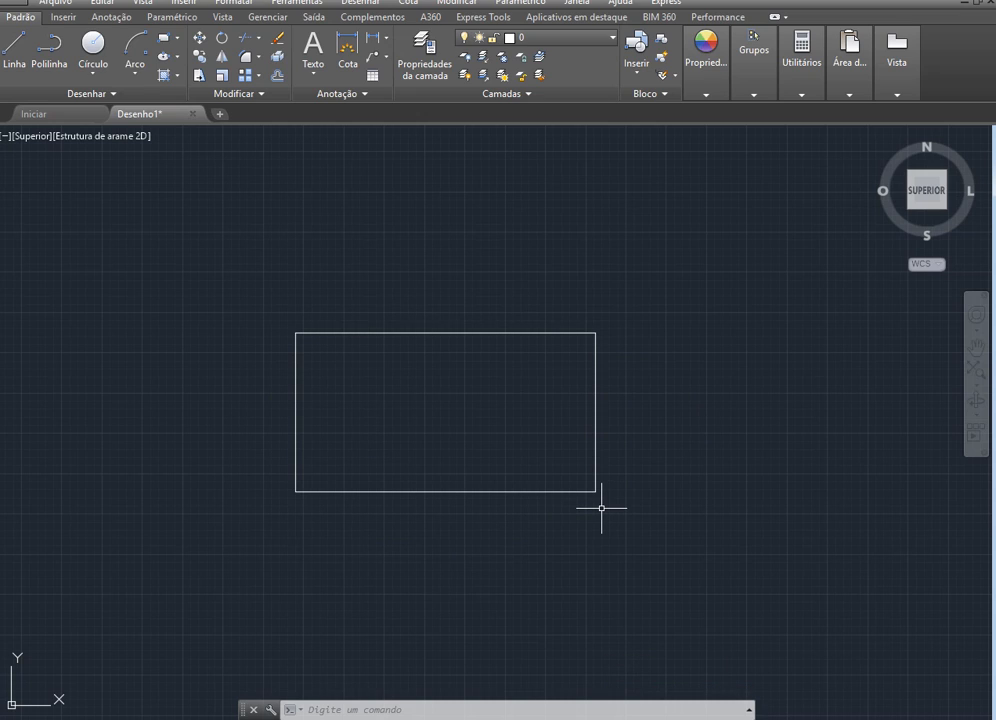
Select the rectangle's four lines for a PEDIT edit with the Multiple option, and convert them to polylines
type("lpedit")
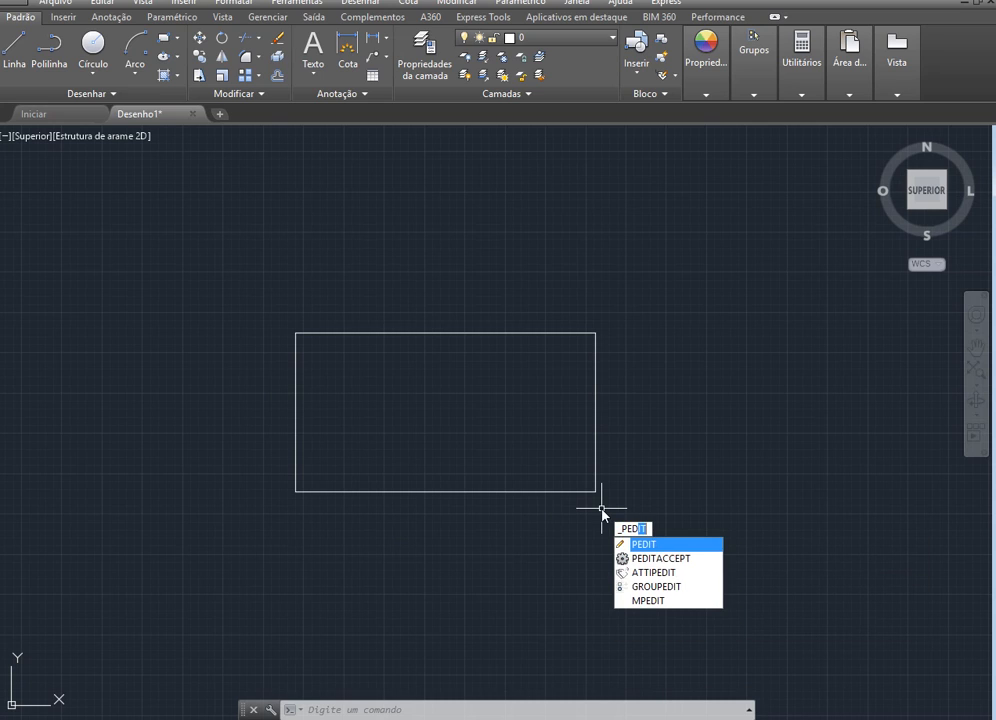
key("Return")
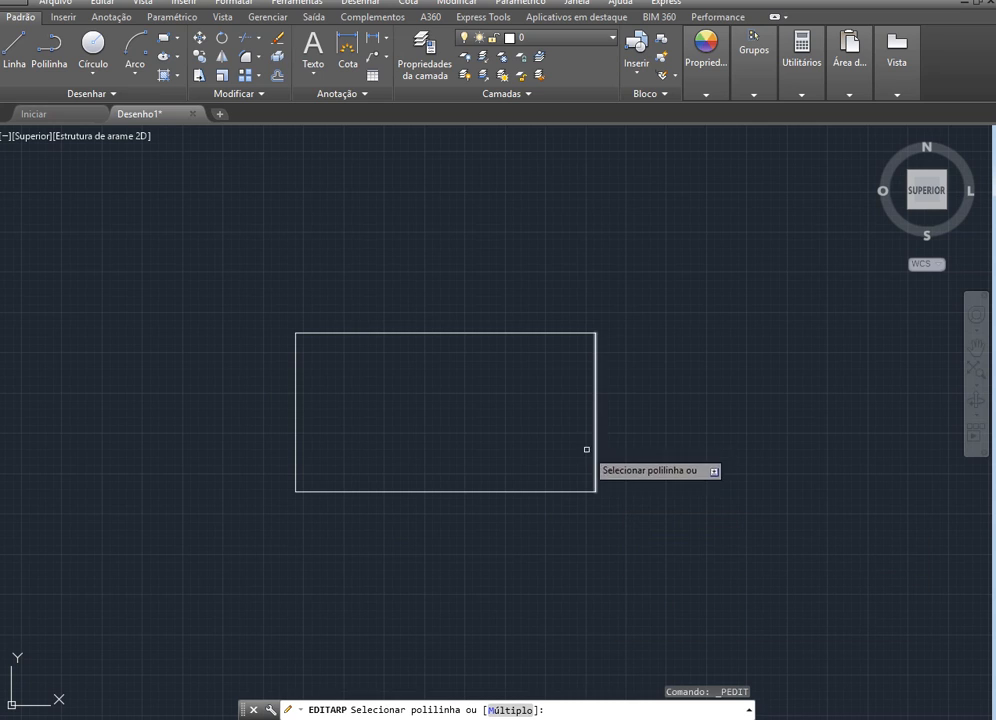
left_click(509, 710)
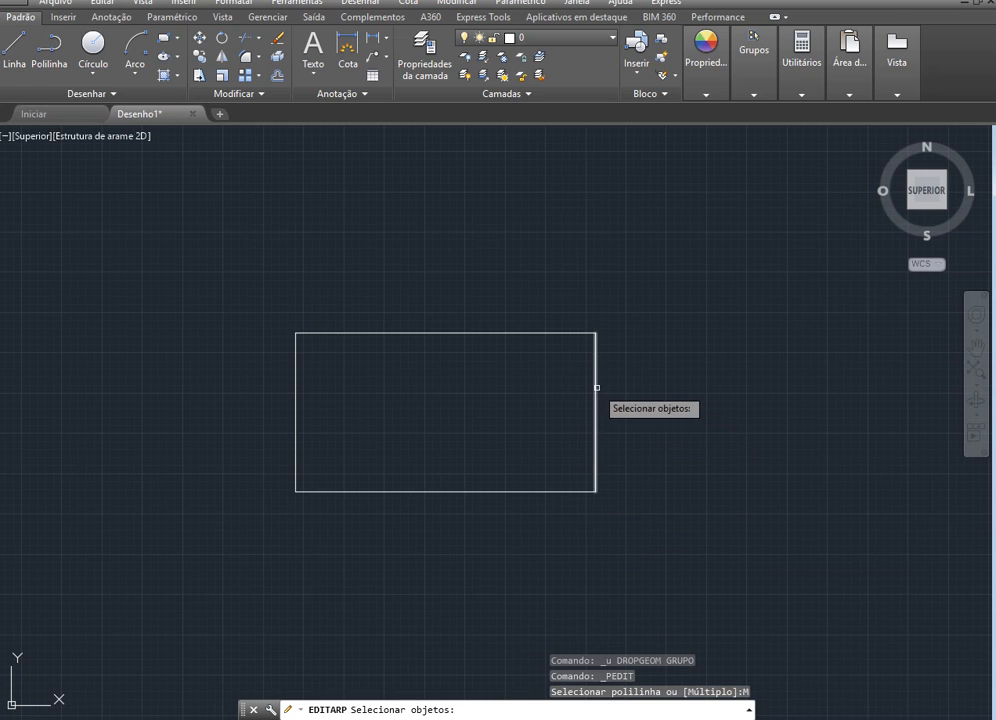
left_click(632, 517)
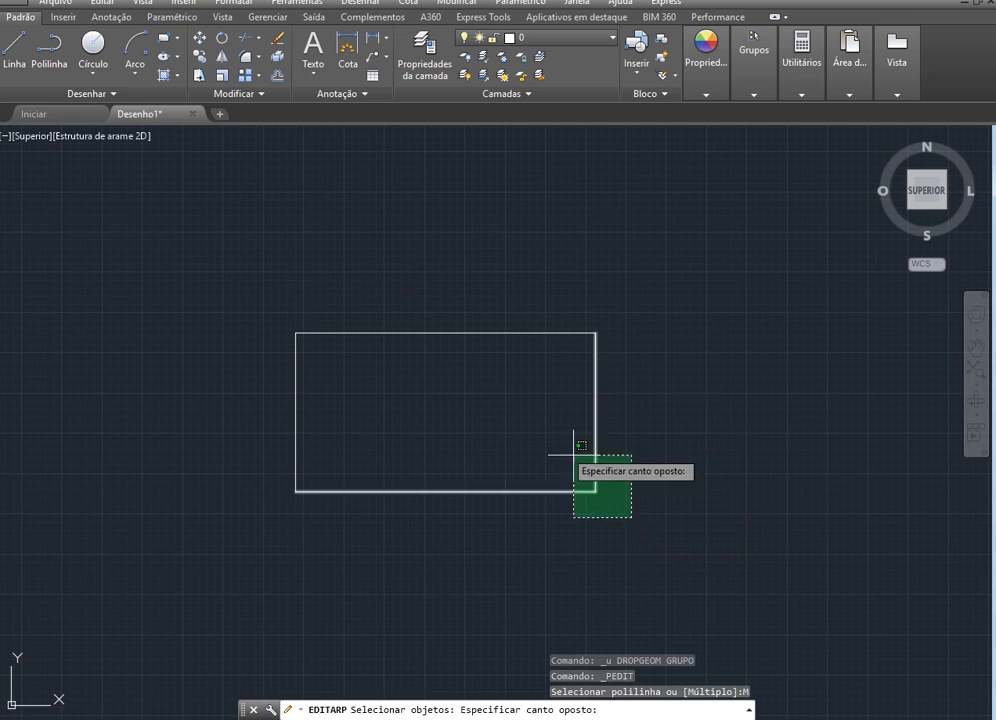
left_click(278, 315)
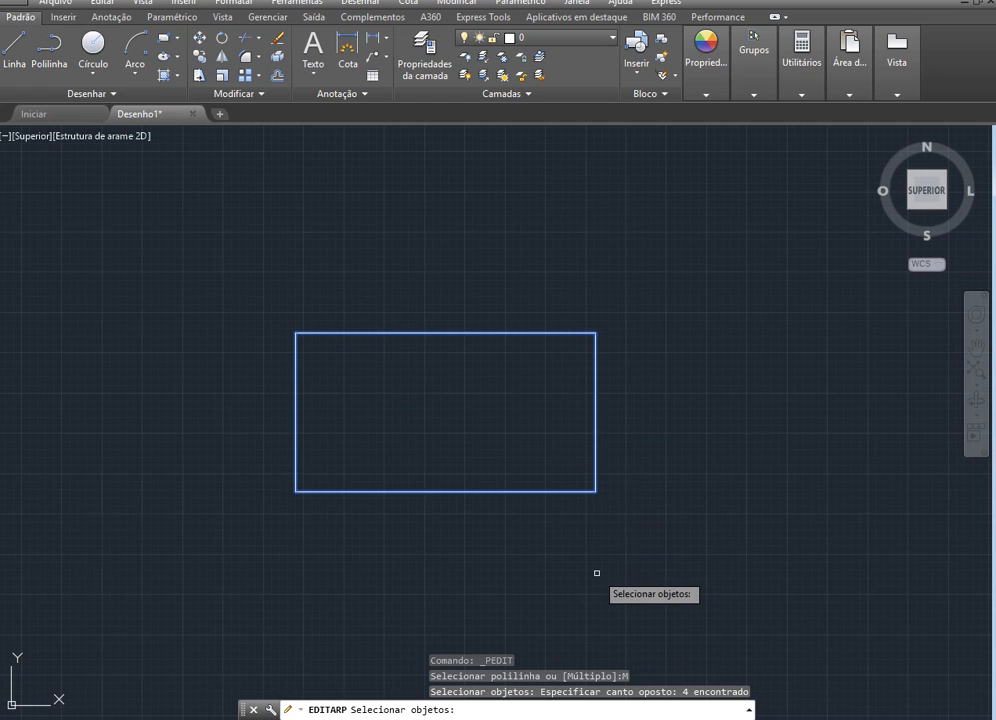
key("Return")
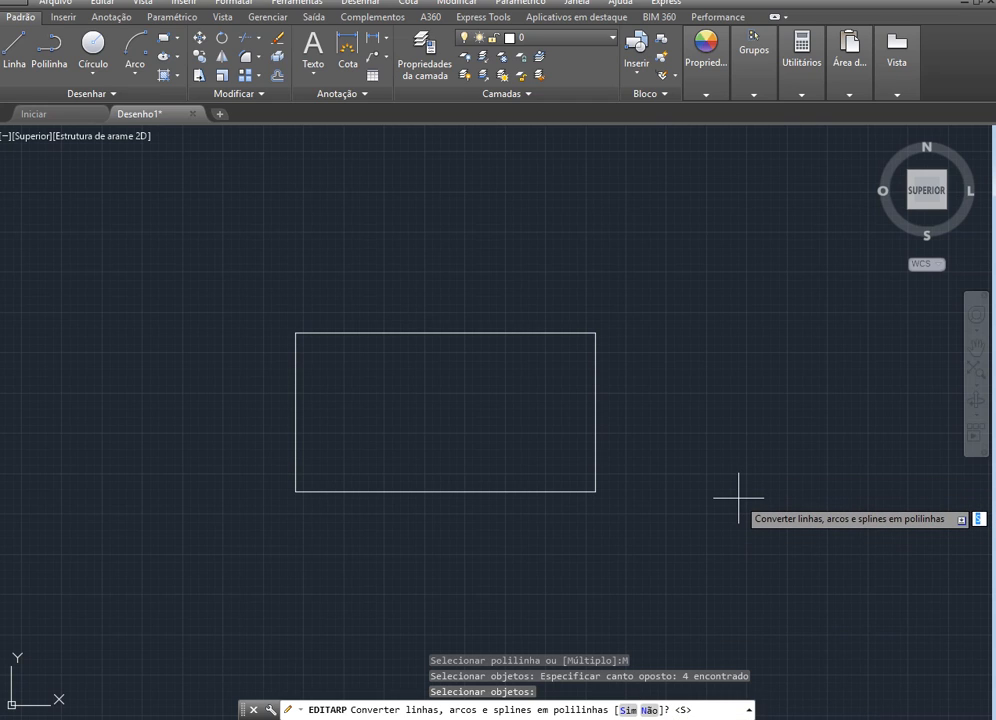
key("Return")
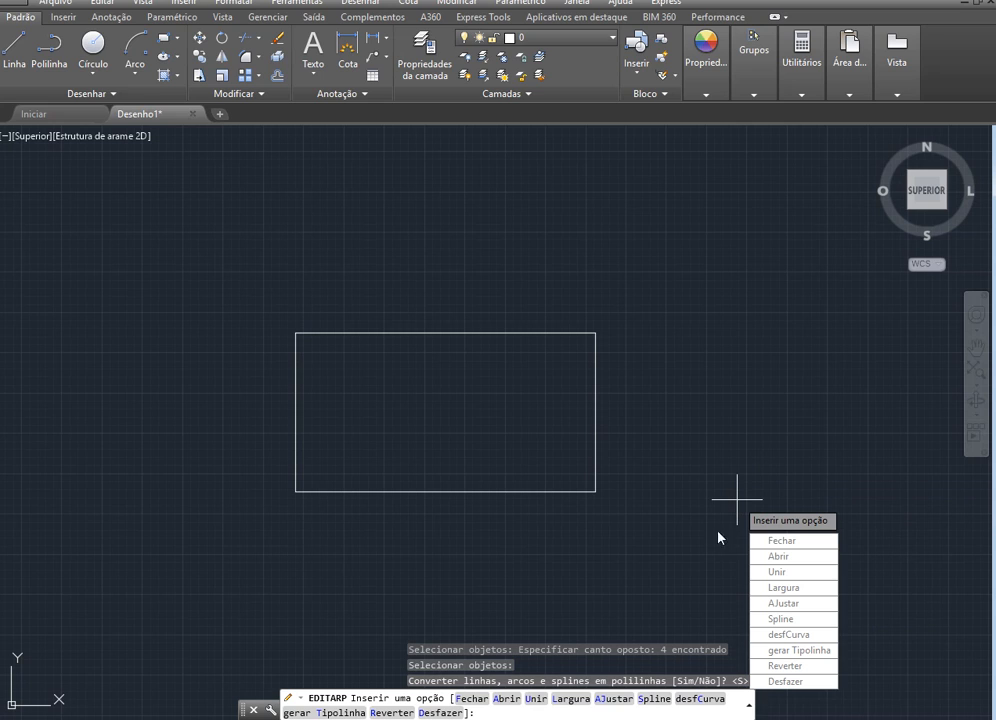
Join the converted segments into one polyline with a fuzz distance of 0.0000, and select the rectangle to check the result
left_click(535, 700)
key("Return")
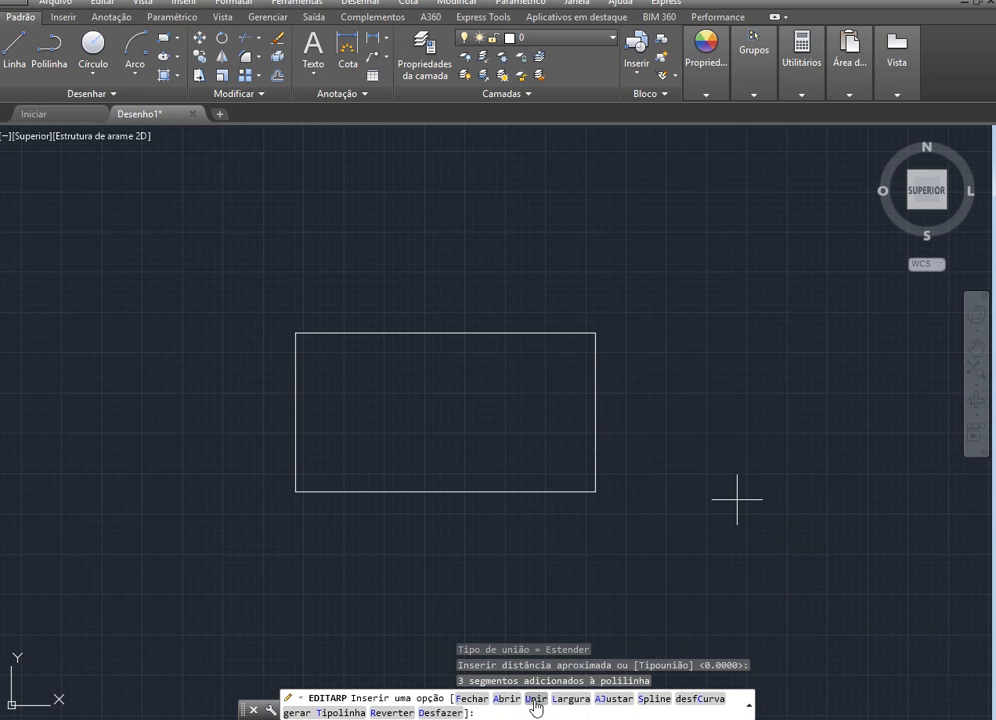
key("Escape")
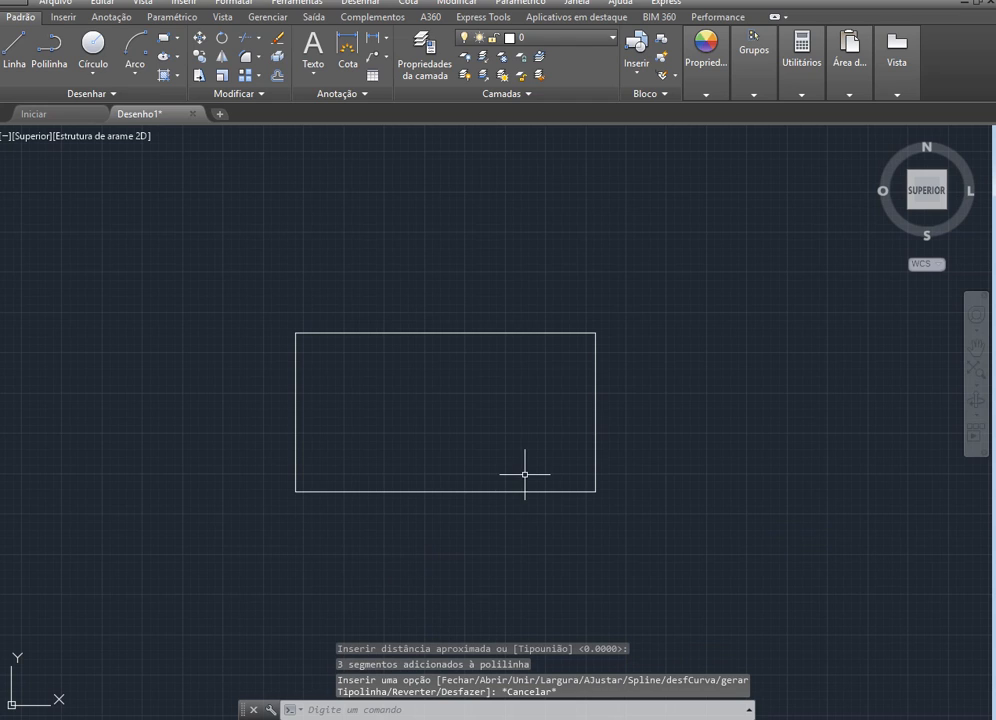
left_click(594, 426)
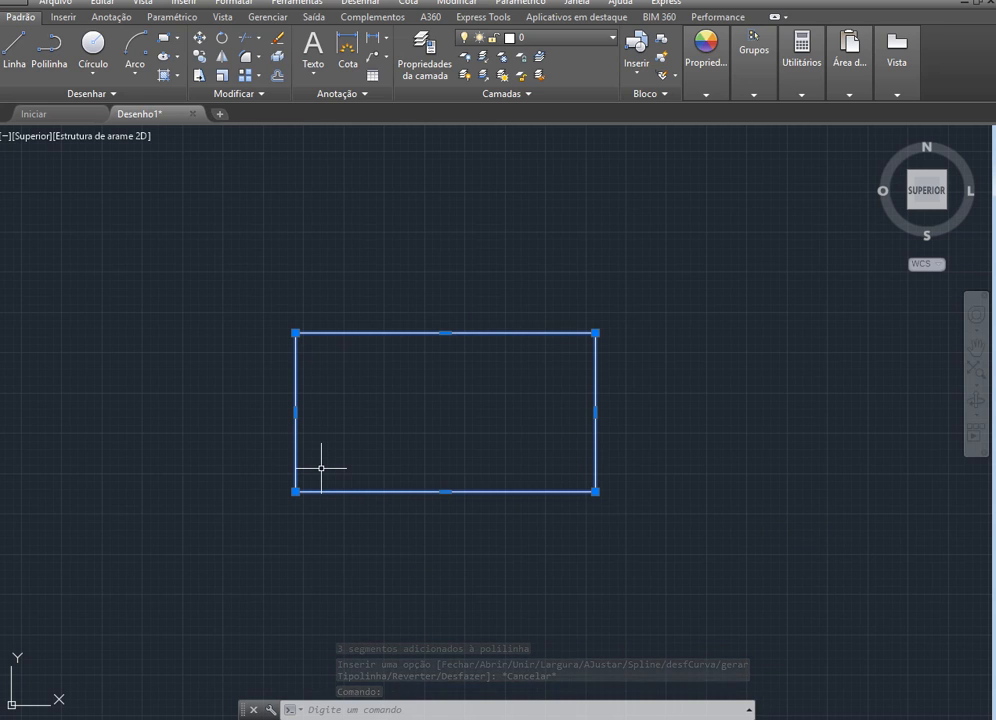
key("Escape")
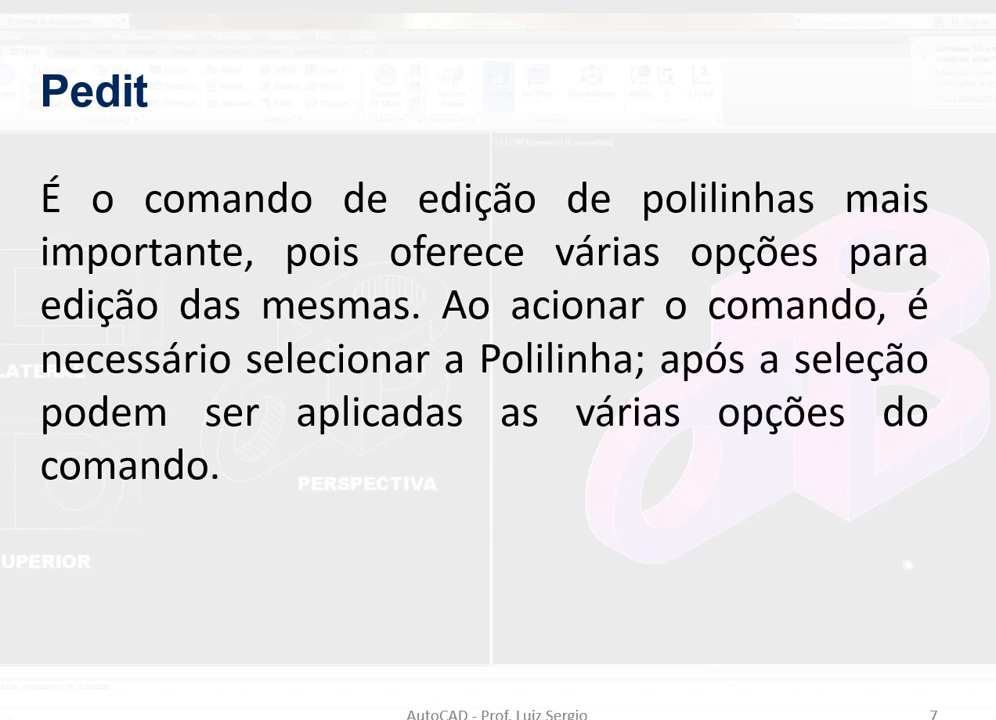
key("Right")
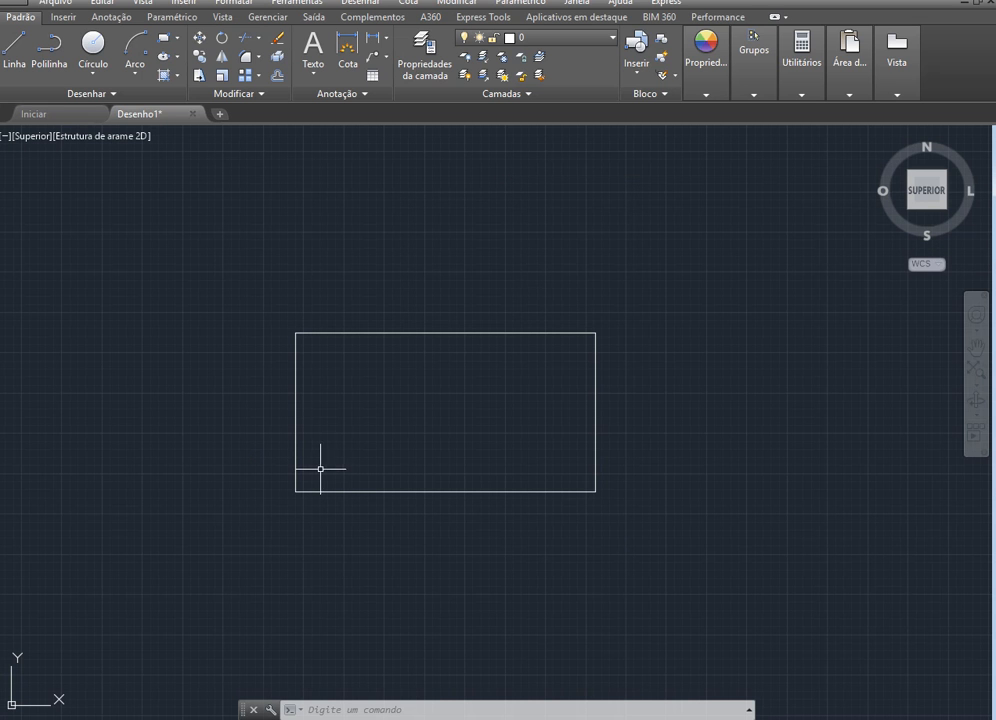
Draw a left-bulging semicircular arc of about 152 units radius beside the rectangle, using its start, centre and end points
scroll(96, 371, "down", 4)
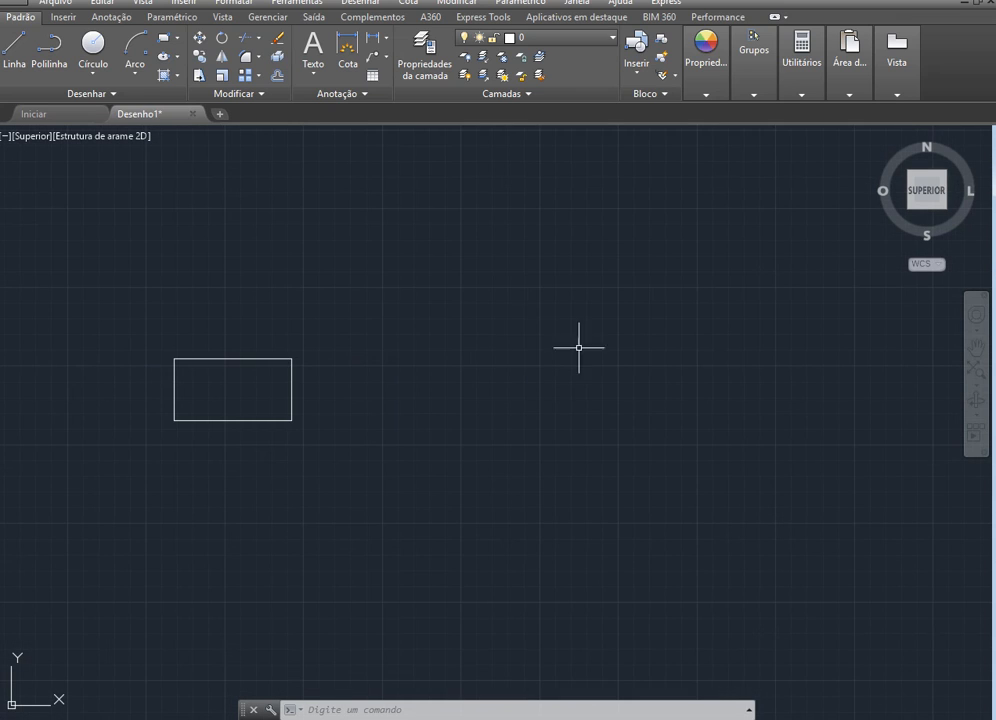
scroll(151, 336, "up", 2)
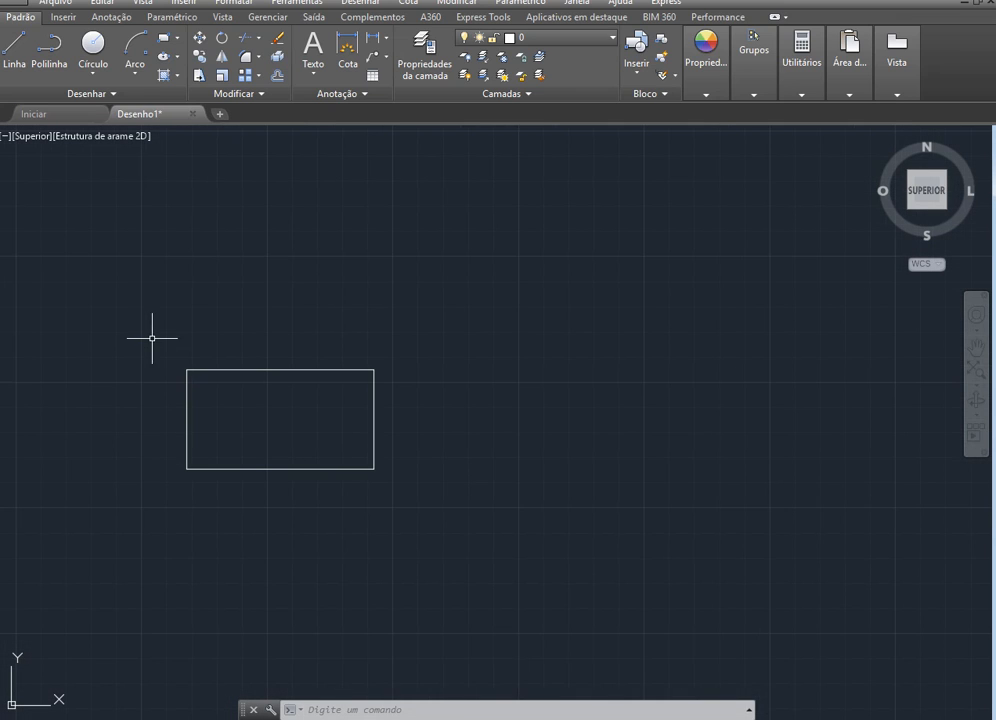
scroll(468, 524, "up", 2)
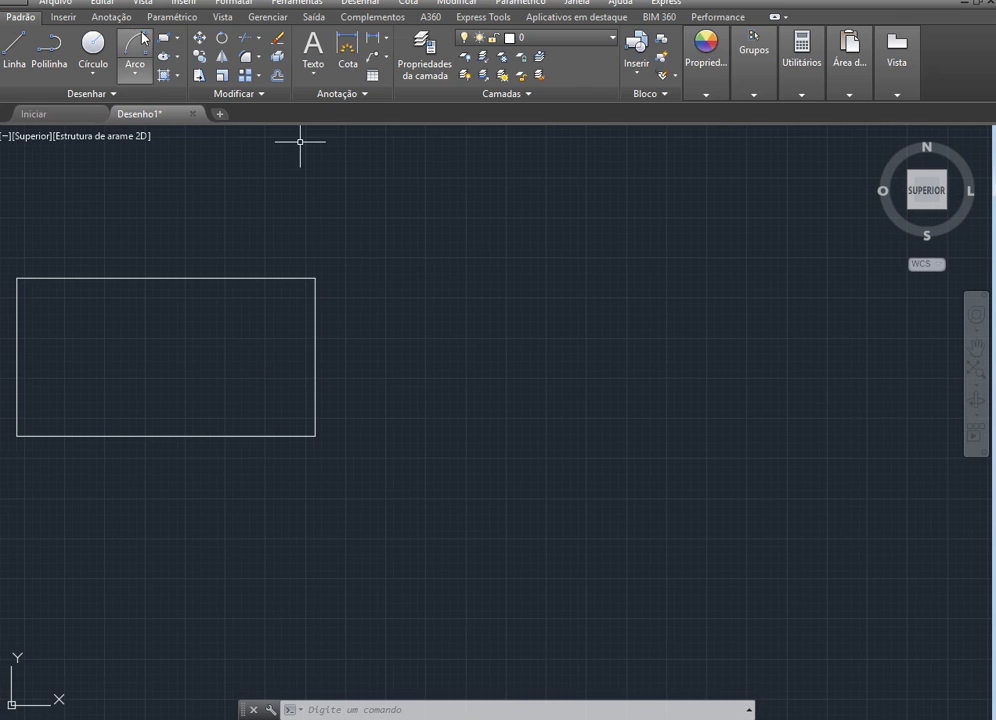
left_click(137, 55)
left_click(135, 73)
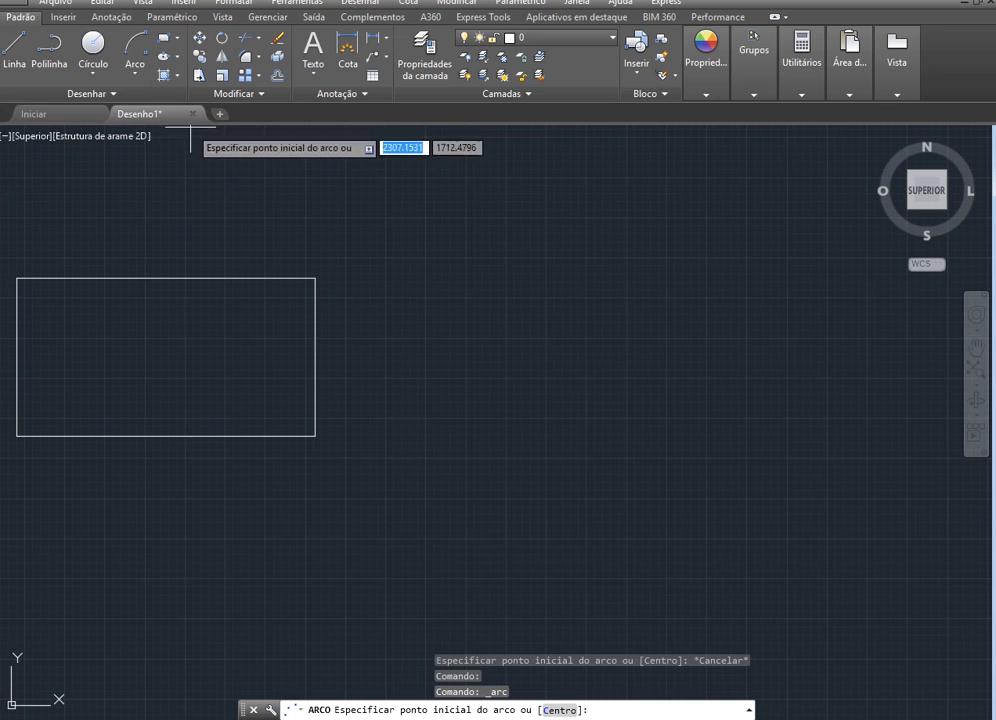
left_click(561, 238)
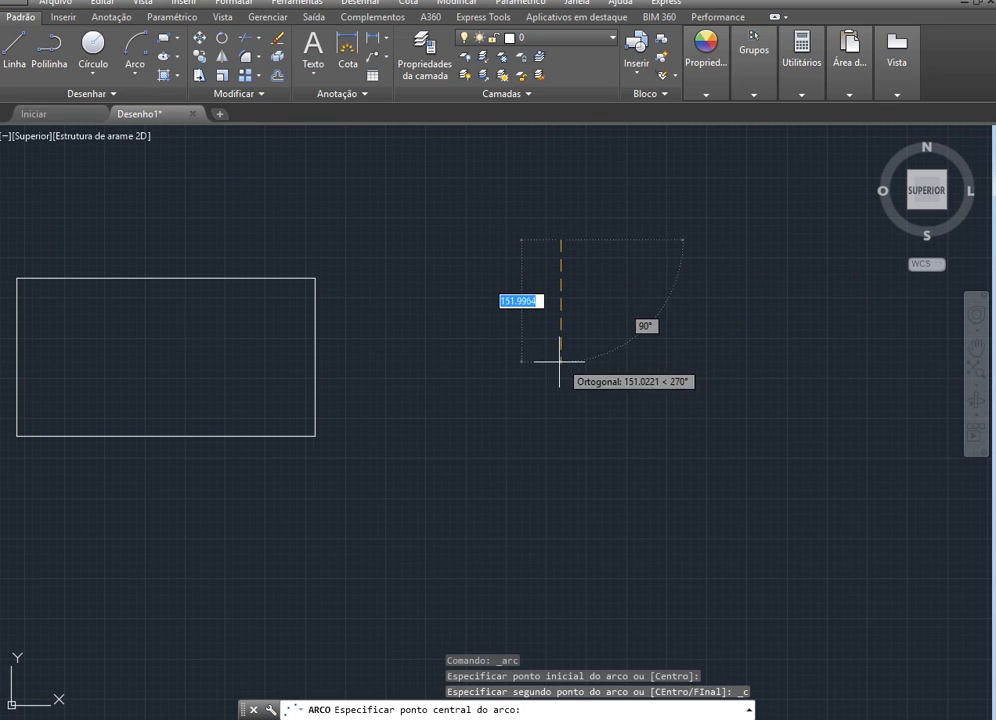
left_click(561, 361)
left_click(560, 425)
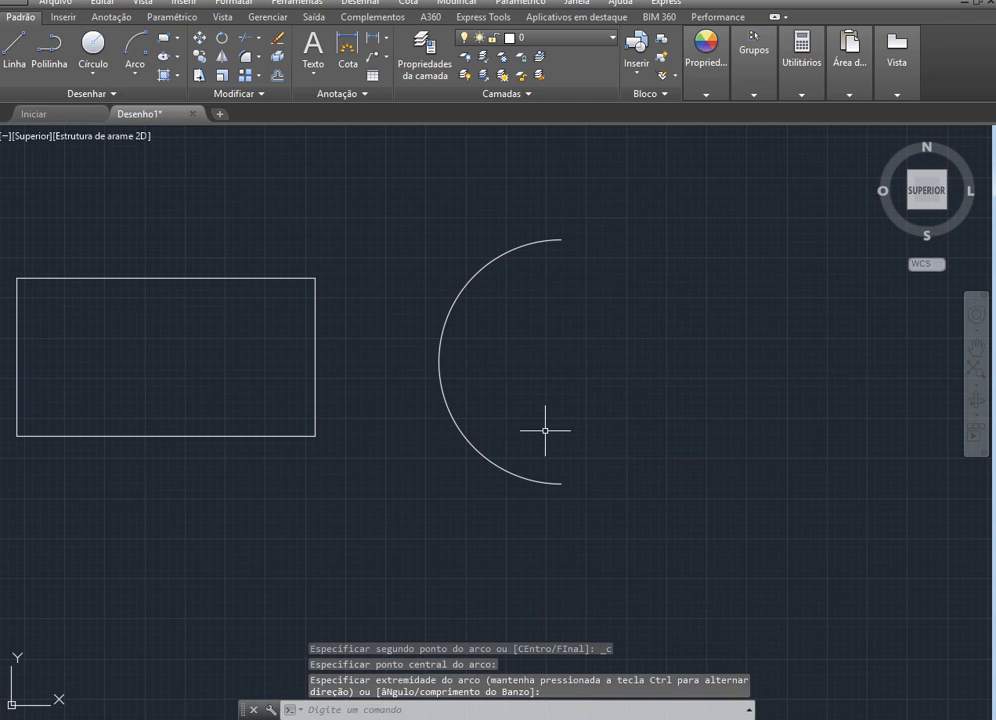
key("Escape")
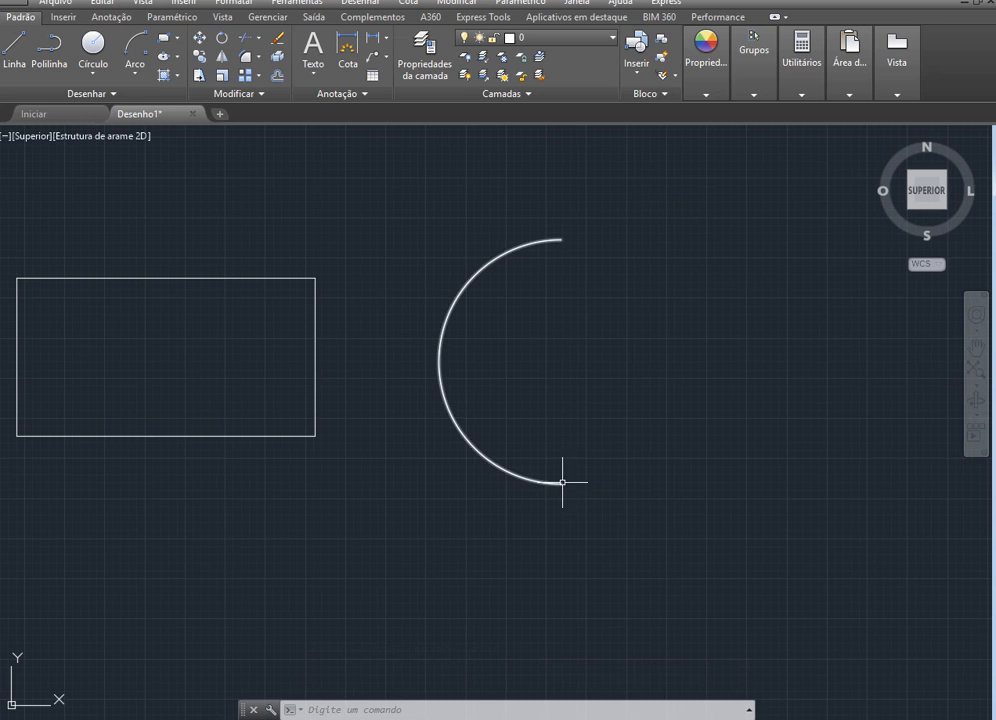
left_click(93, 45)
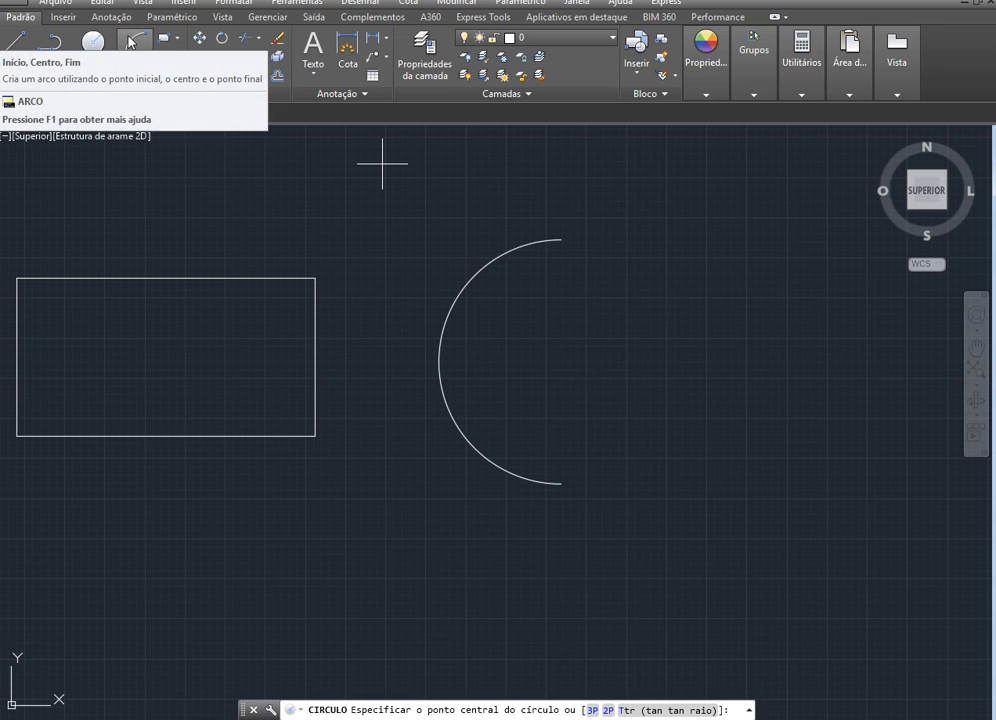
left_click(148, 47)
left_click(562, 482)
type("c")
key("Return")
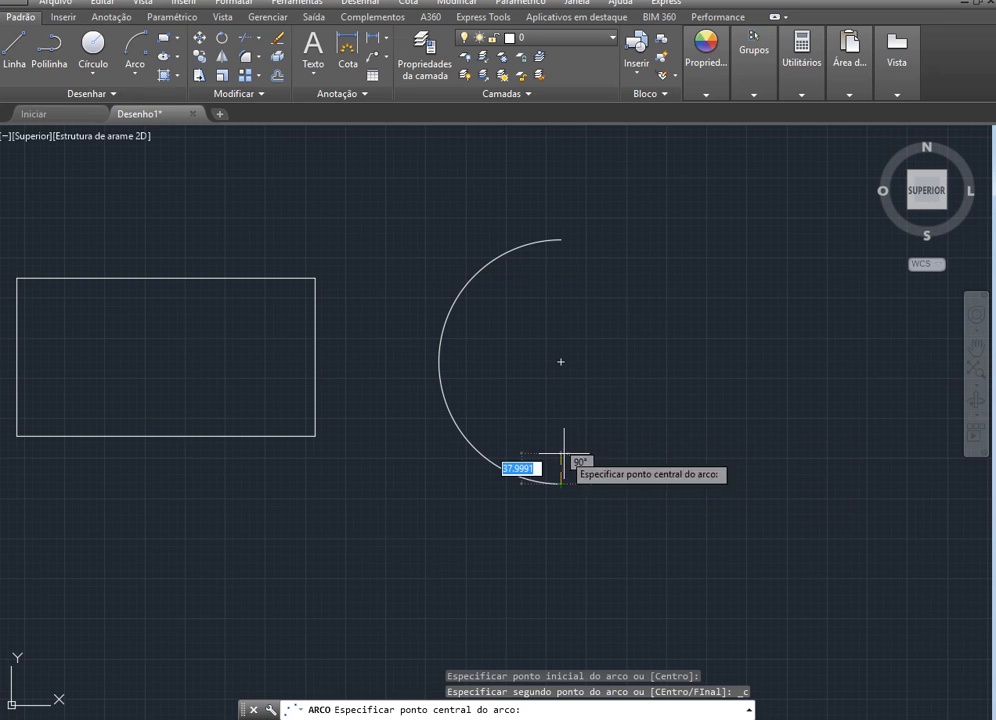
left_click(561, 358)
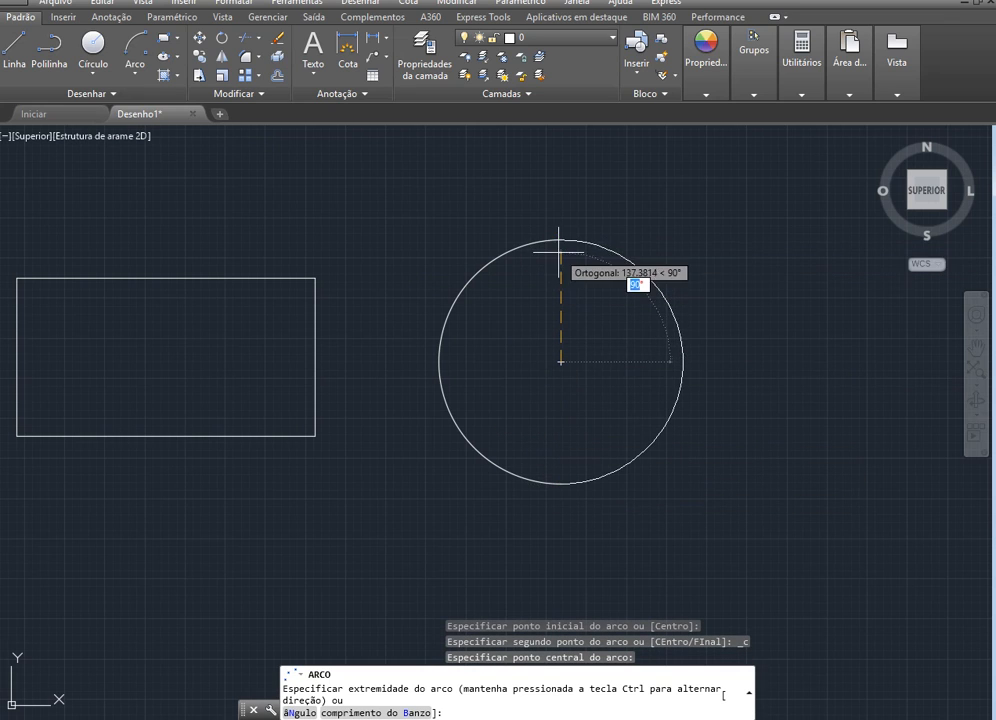
key("Escape")
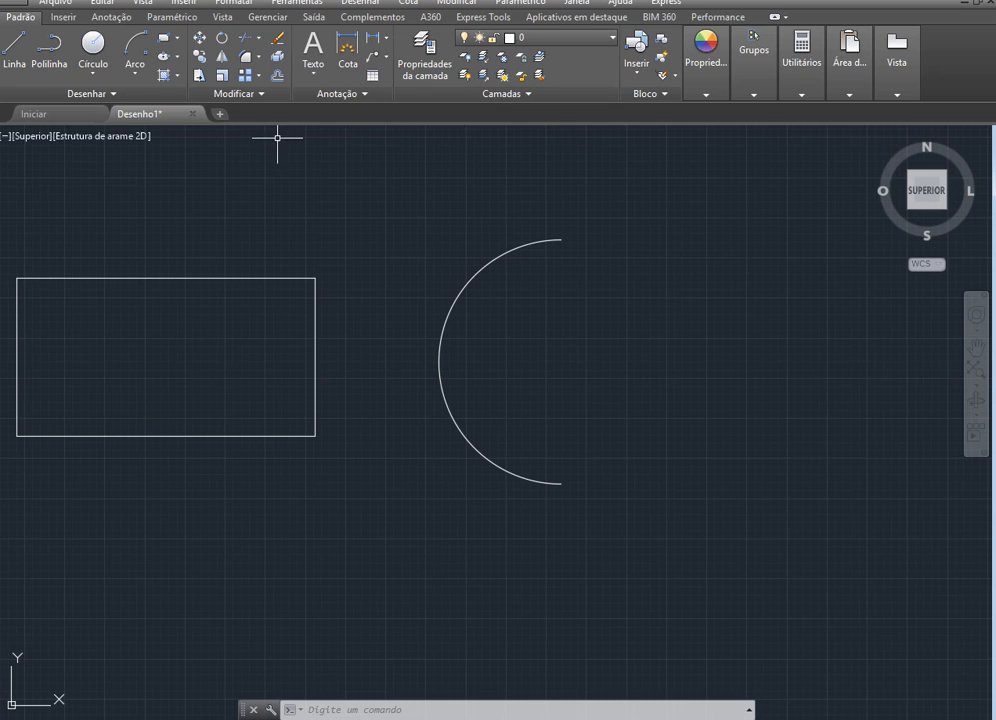
Mirror the semicircular arc about the vertical line through its upper endpoint, deleting the source arc
left_click(223, 59)
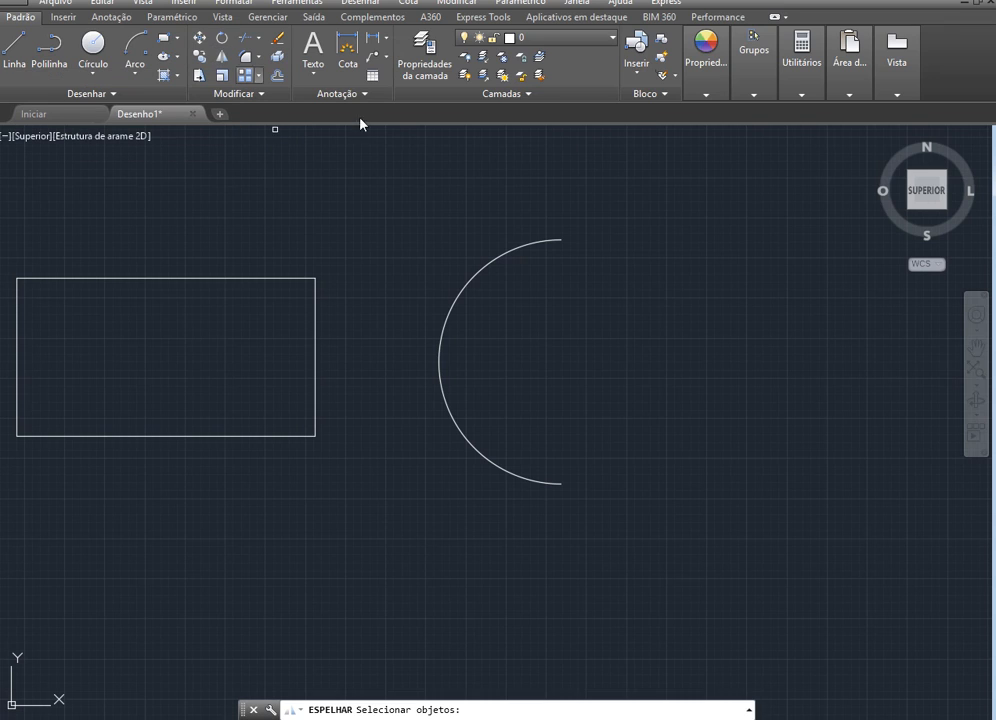
left_click(546, 240)
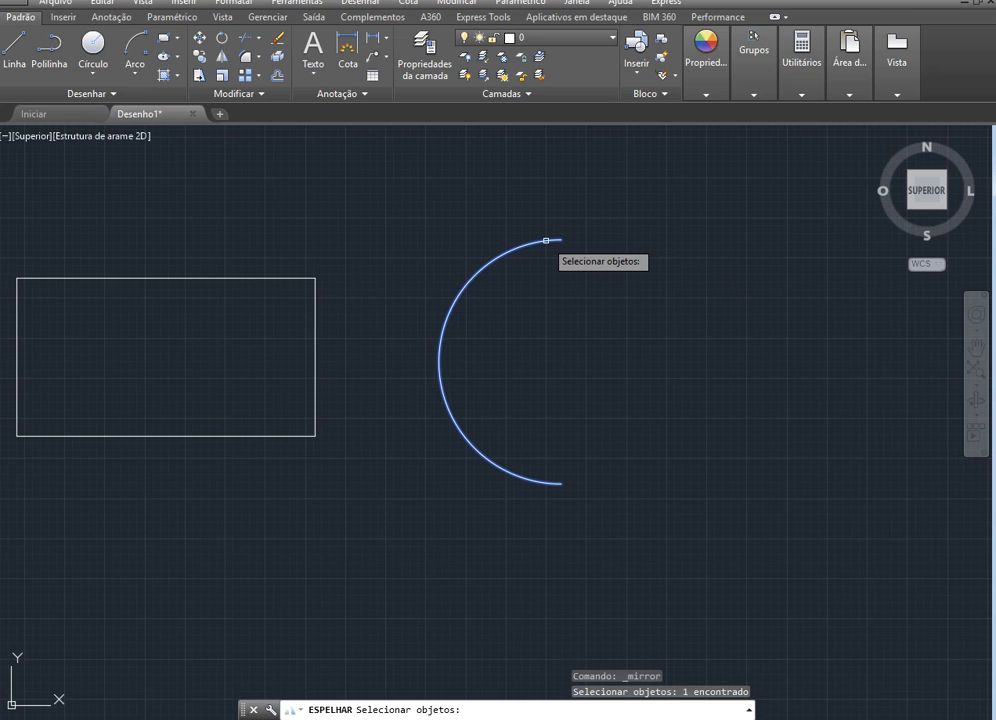
key("Return")
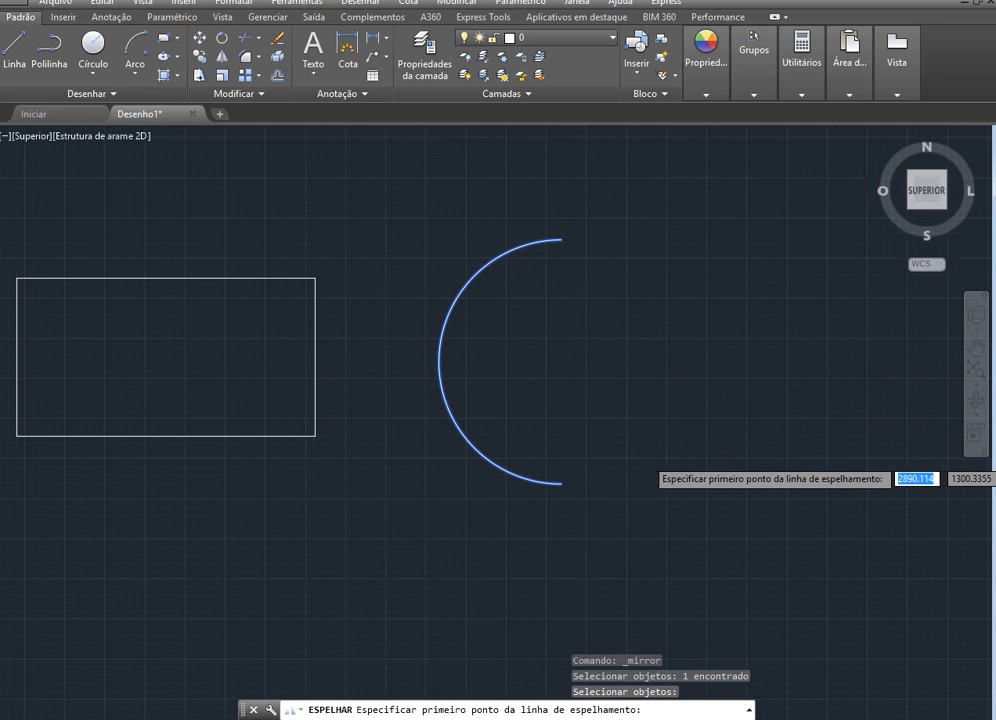
scroll(662, 460, "down", 1)
scroll(698, 352, "up", 1)
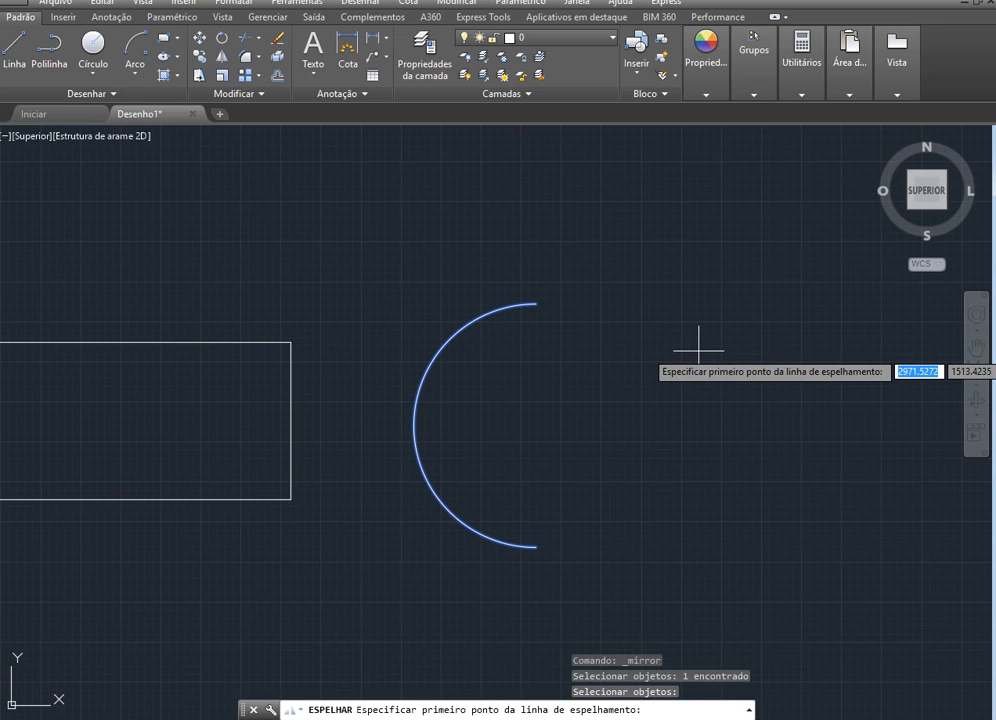
scroll(698, 352, "up", 2)
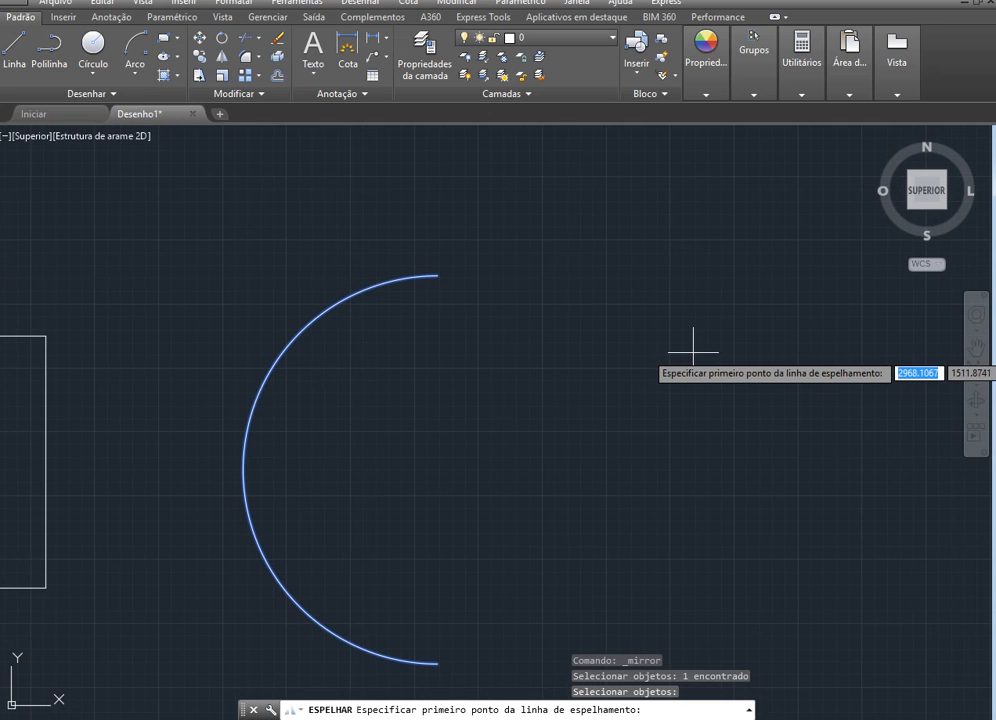
left_click(437, 275)
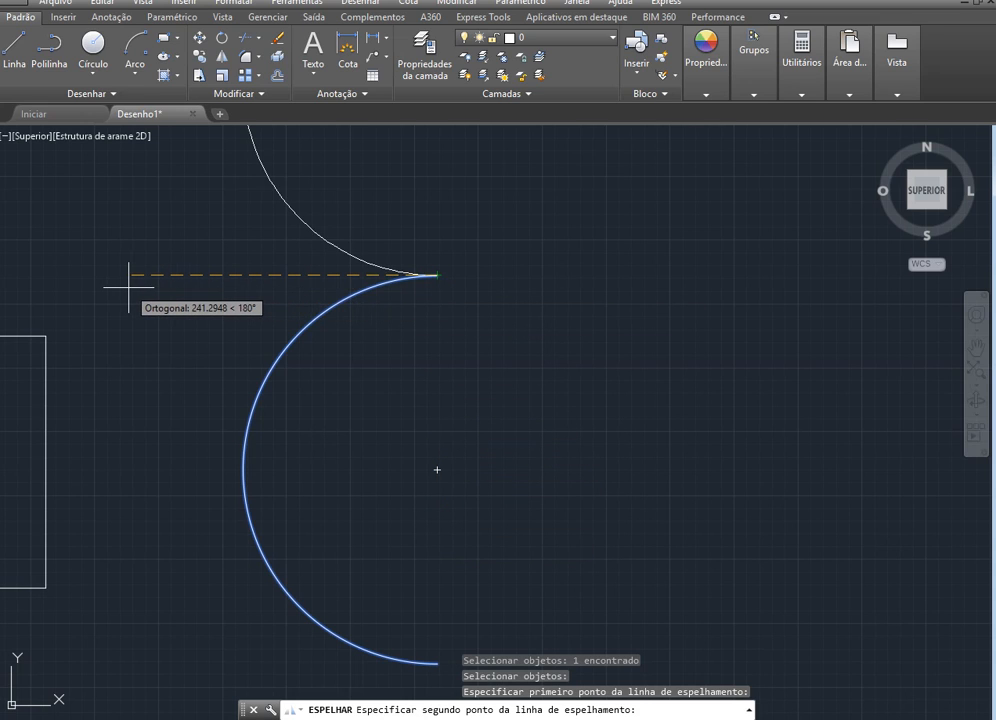
scroll(151, 385, "down", 4)
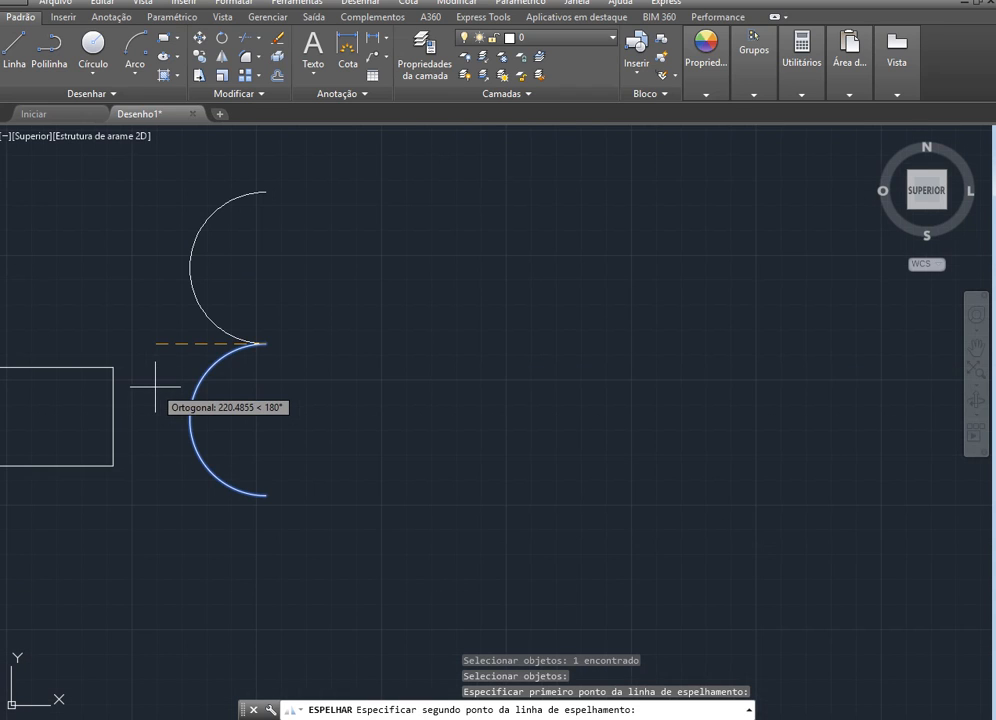
scroll(140, 311, "up", 2)
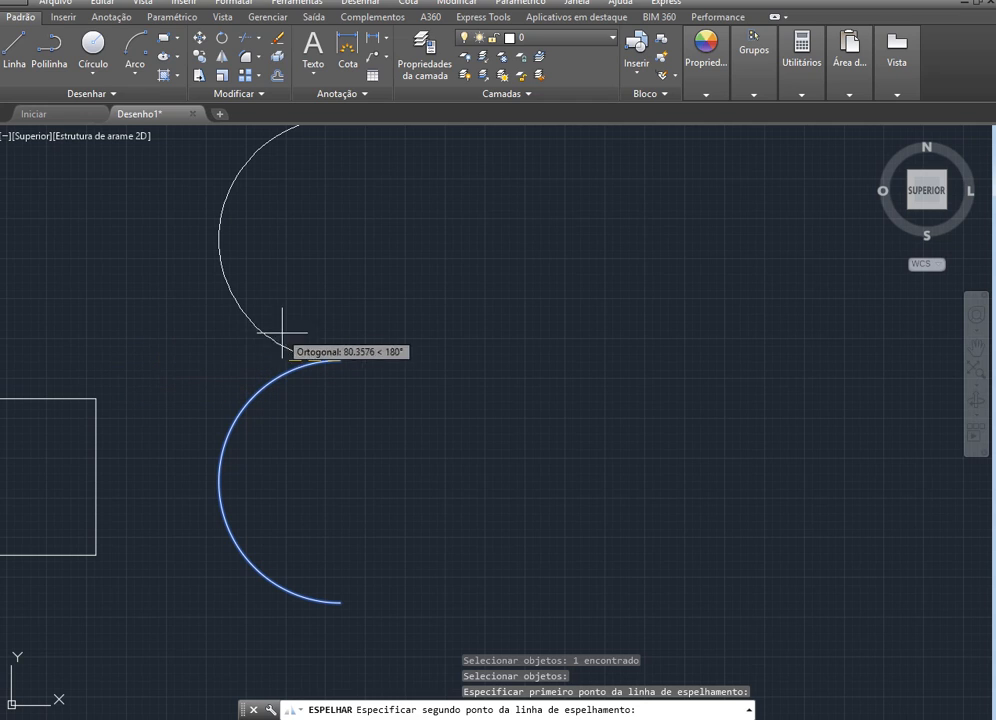
left_click(334, 625)
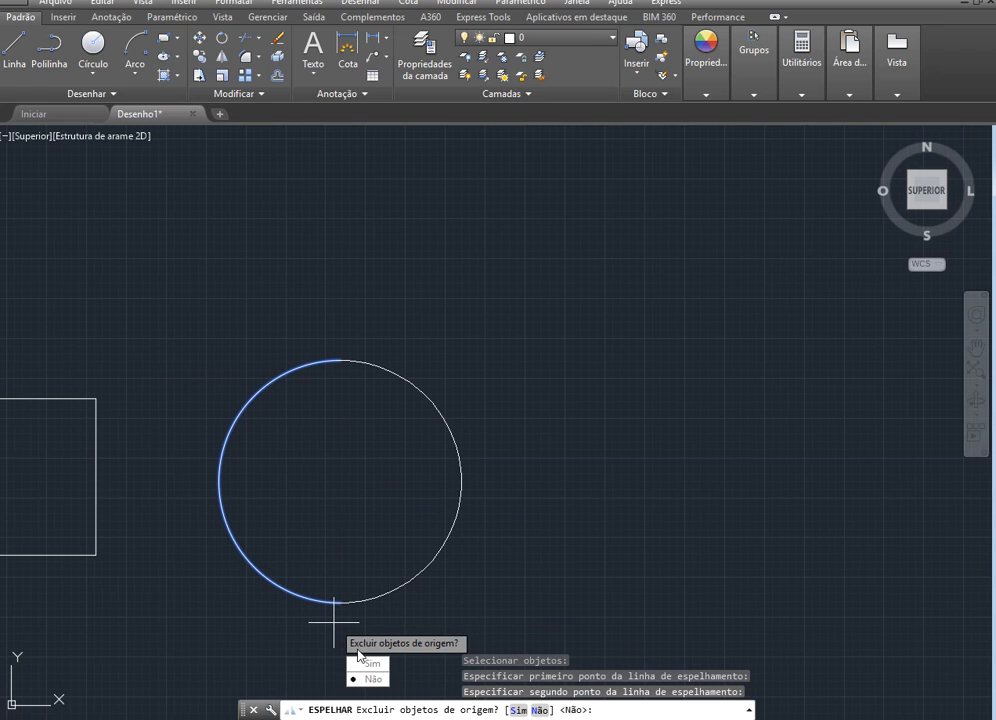
left_click(366, 662)
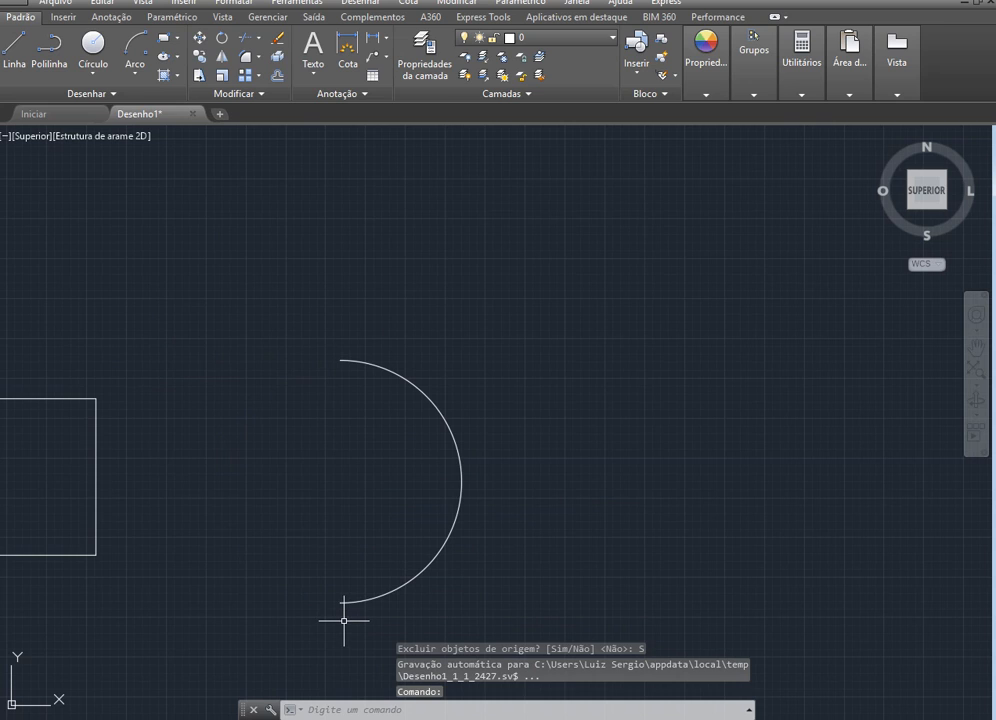
Undo the mirroring of the semicircular arc
key("ctrl+z")
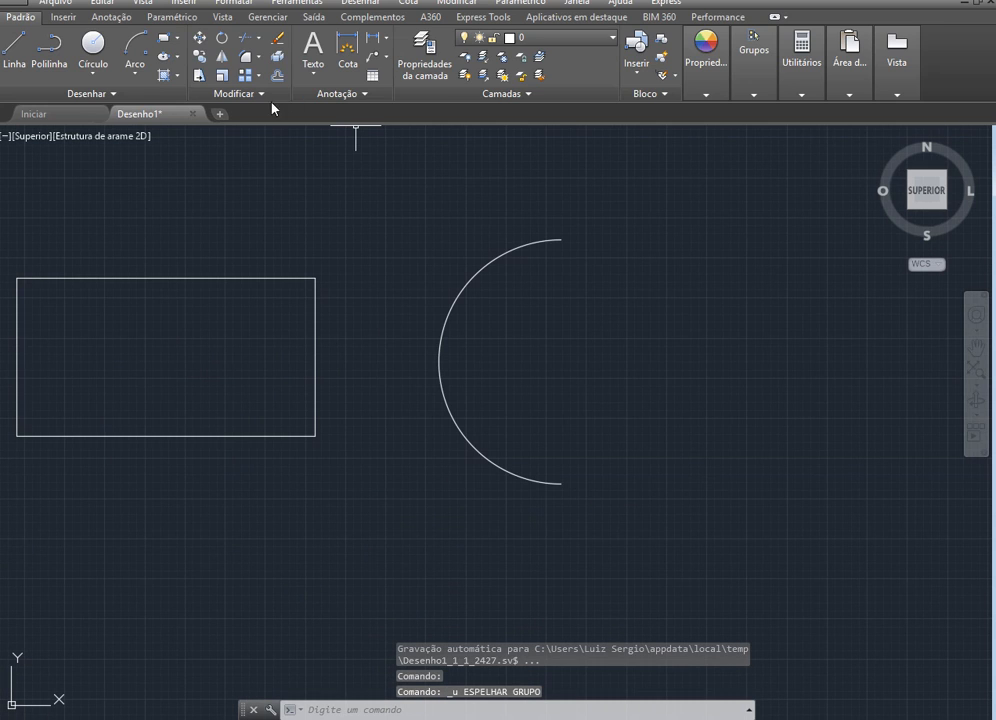
left_click(225, 62)
left_click(536, 243)
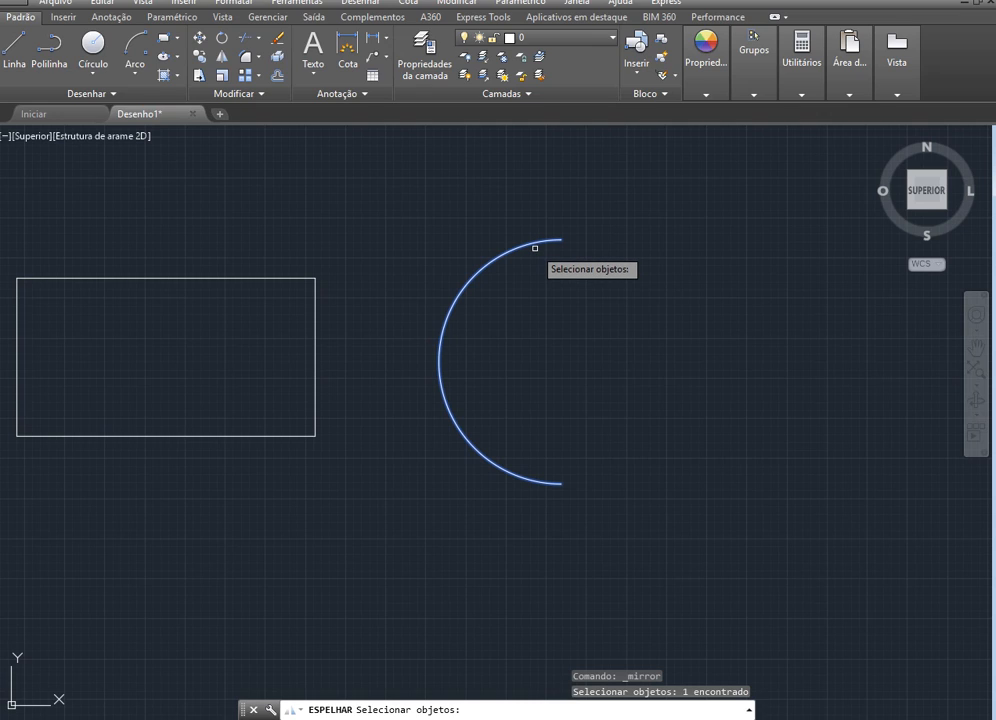
key("Return")
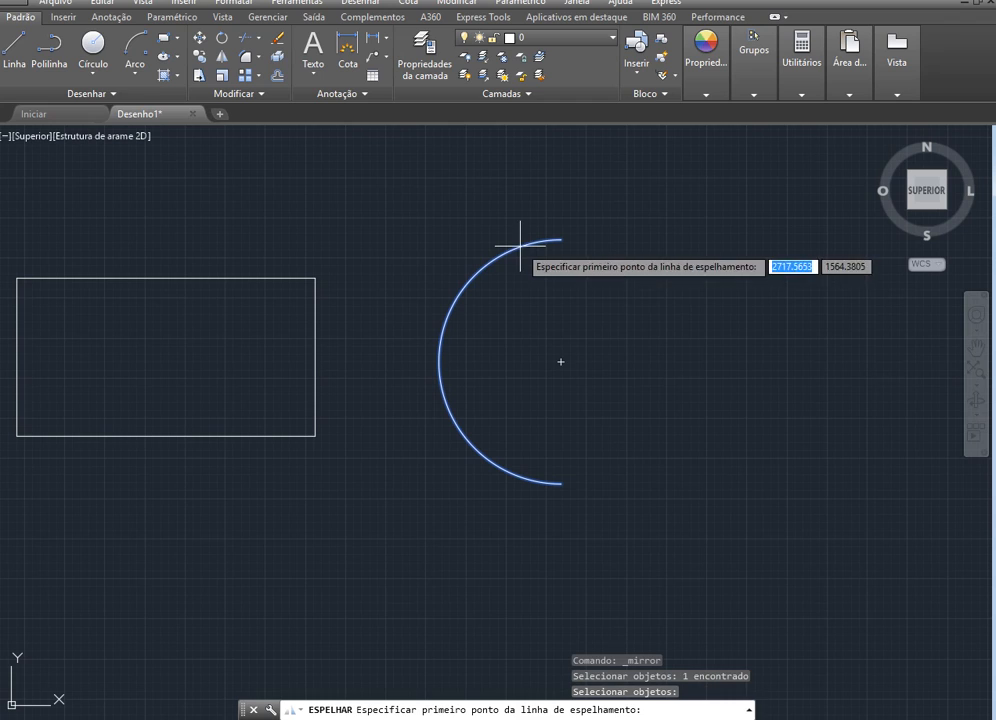
left_click(561, 240)
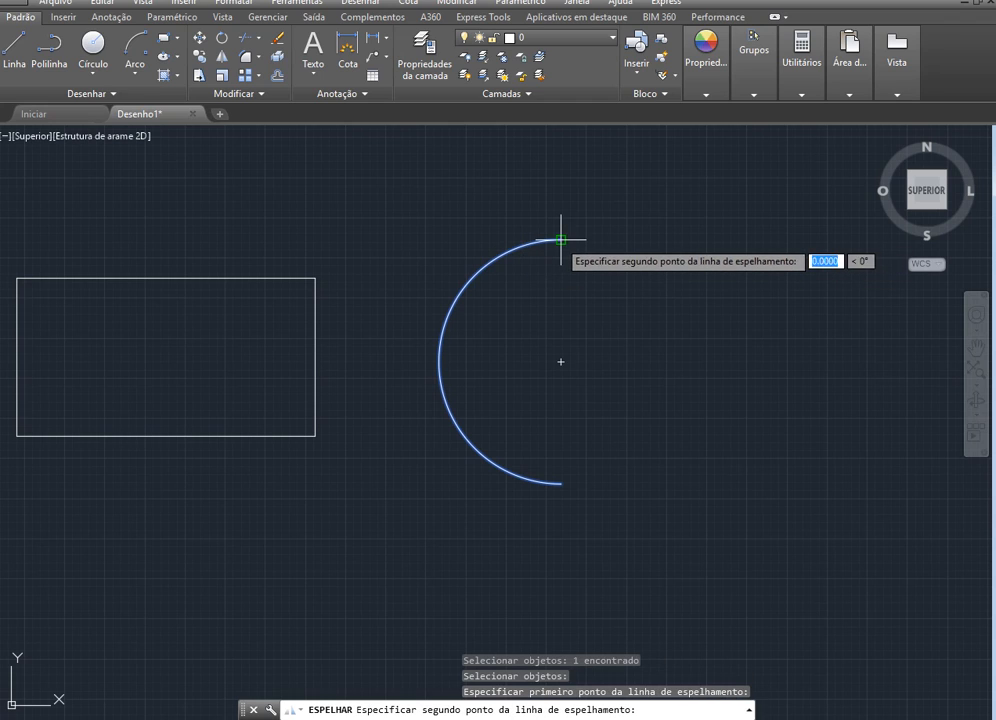
left_click(580, 386)
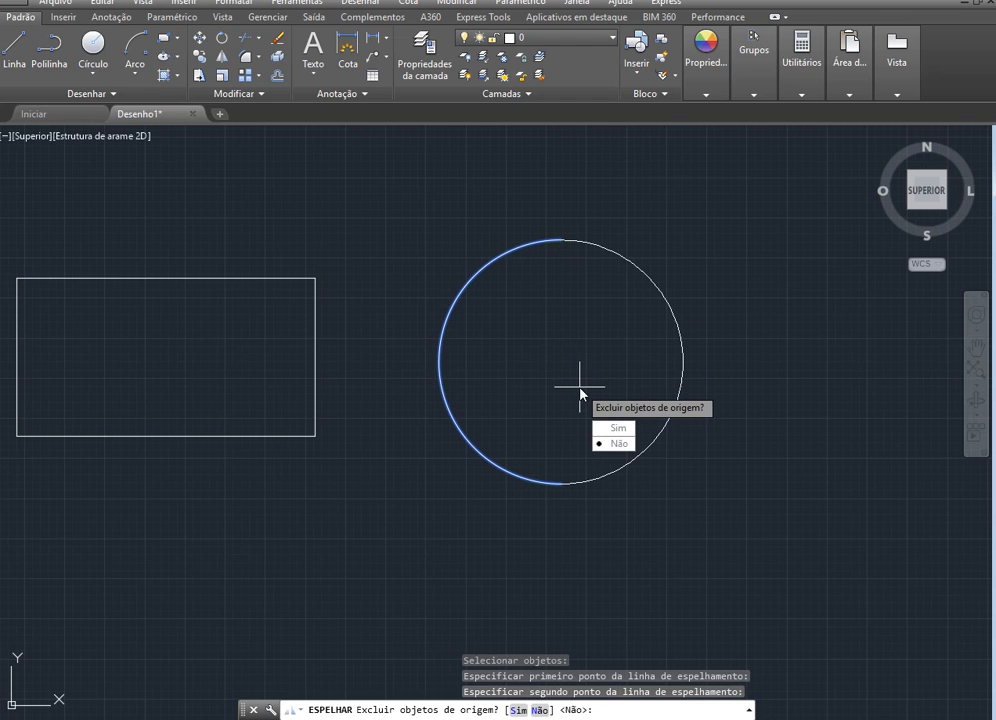
key("Escape")
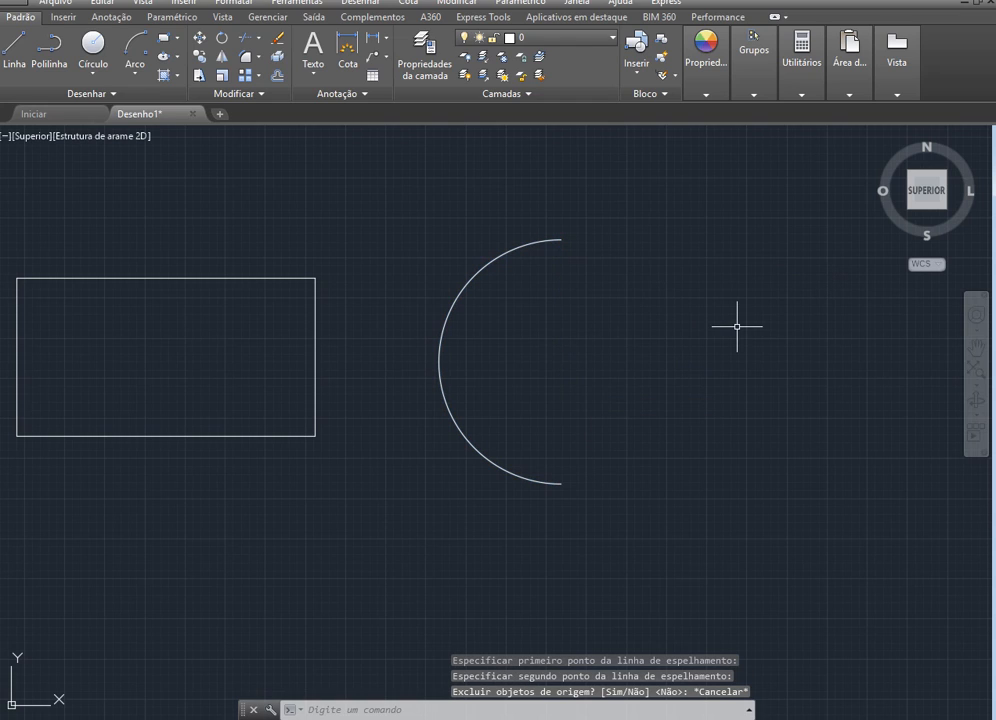
Mirror the semicircular arc about the vertical line through its upper endpoint, keeping the source arc, and select both halves to check them
left_click(220, 58)
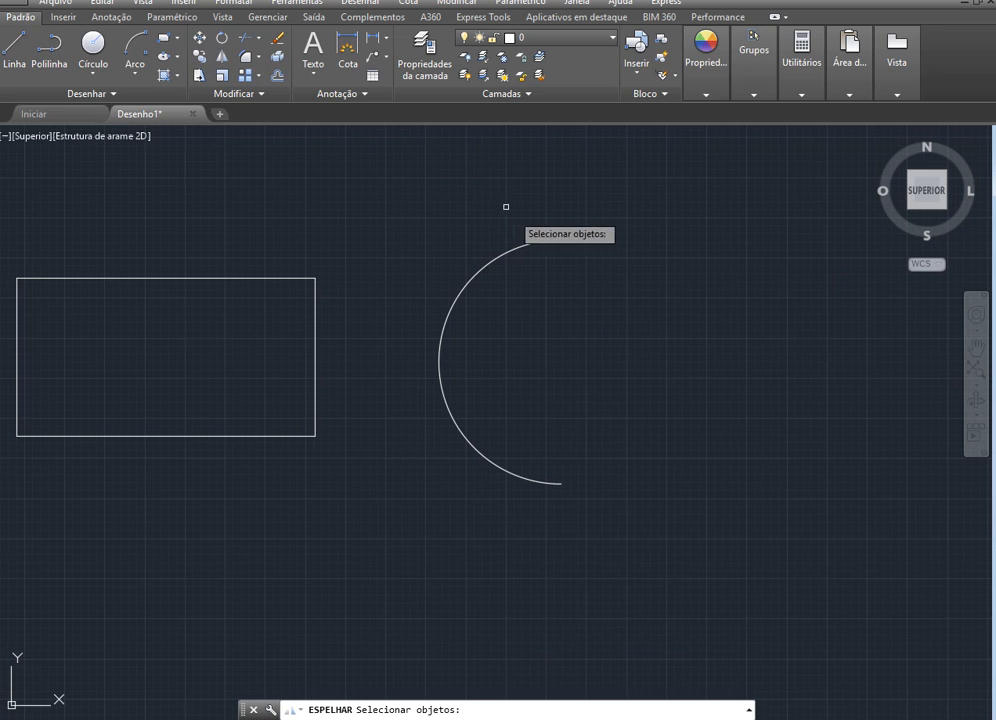
left_click(529, 242)
key("Return")
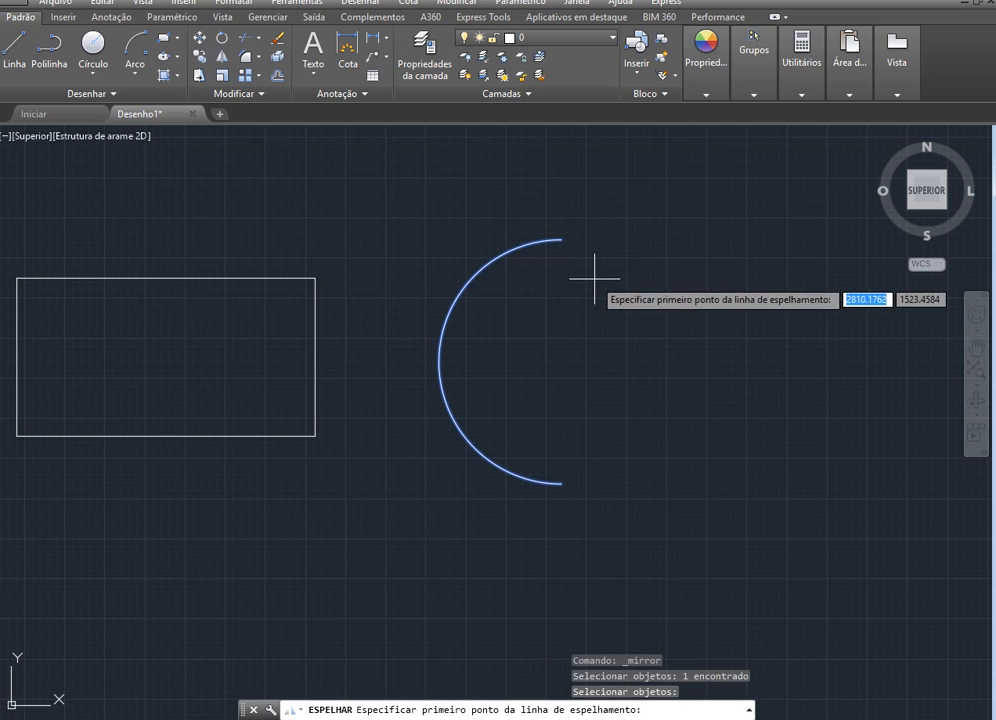
left_click(561, 240)
left_click(638, 324)
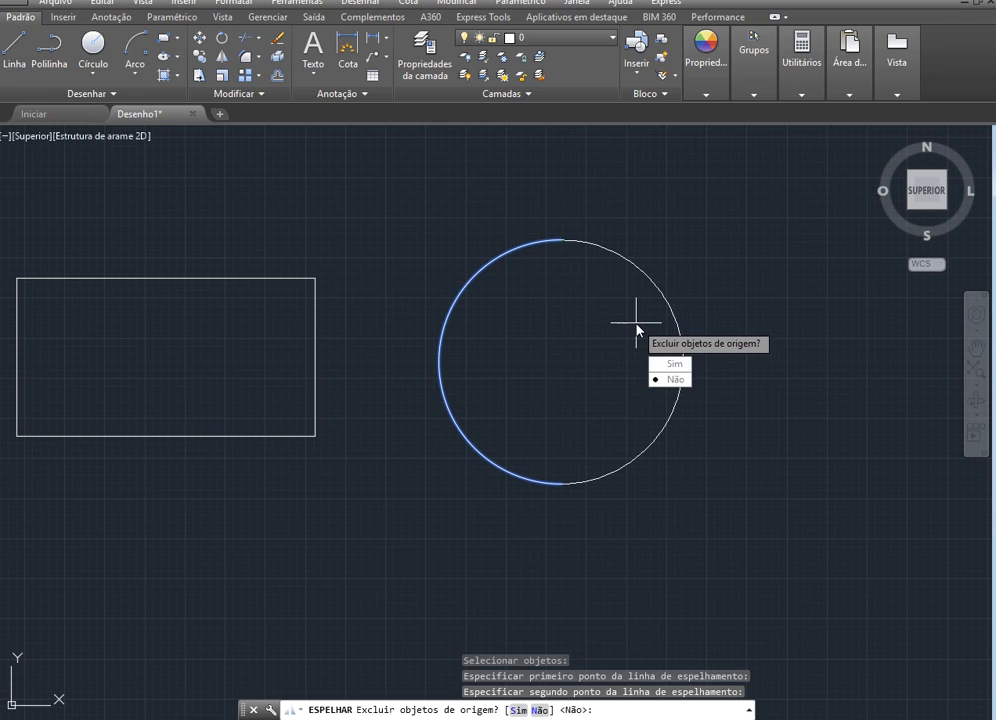
key("Return")
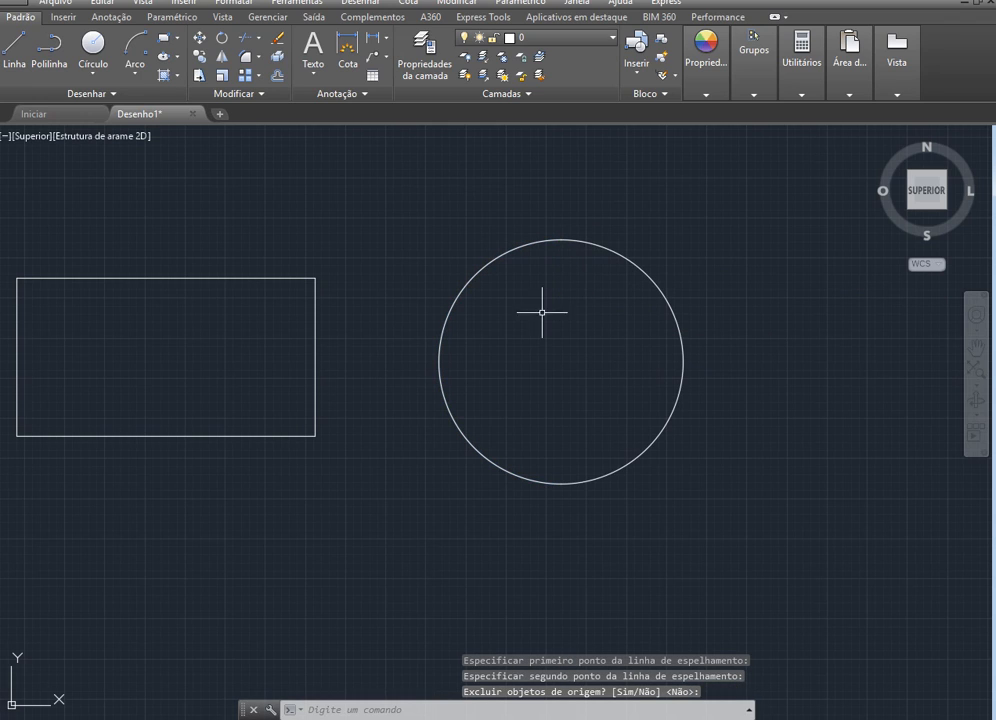
left_click(437, 368)
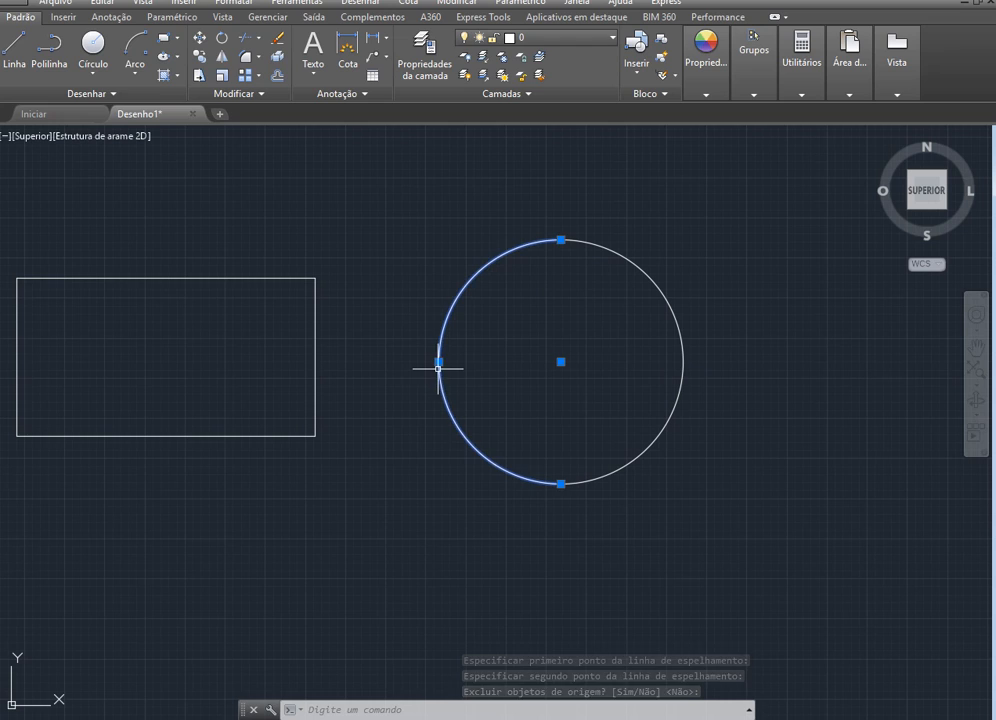
left_click(682, 351)
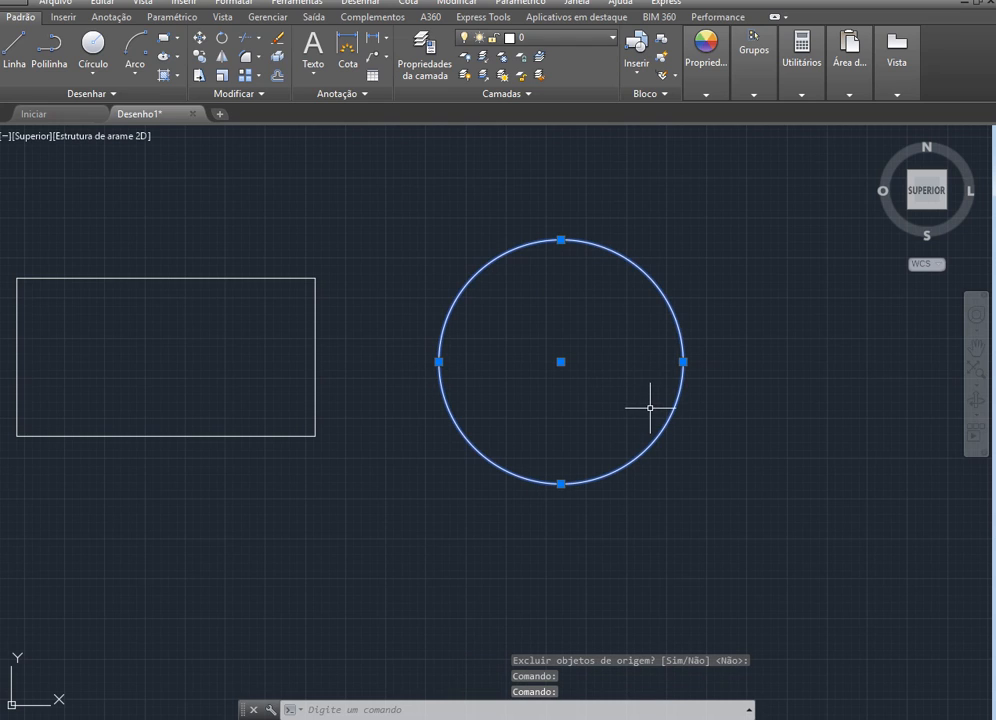
key("Escape")
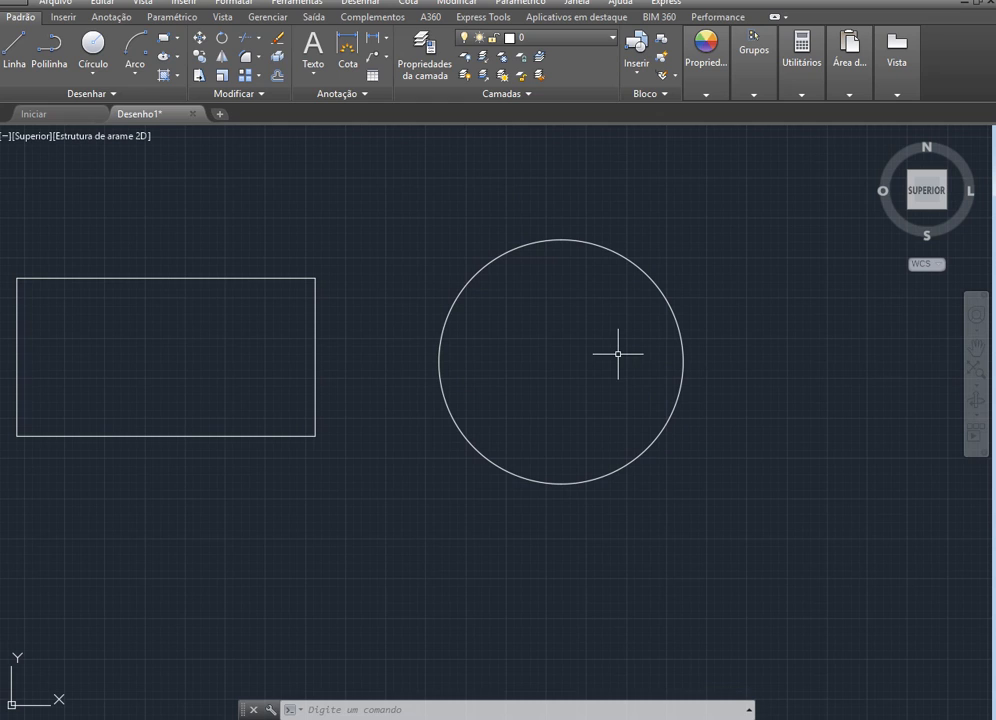
Start a PEDIT edit on the circle's left half and convert that arc to a polyline
type("_P")
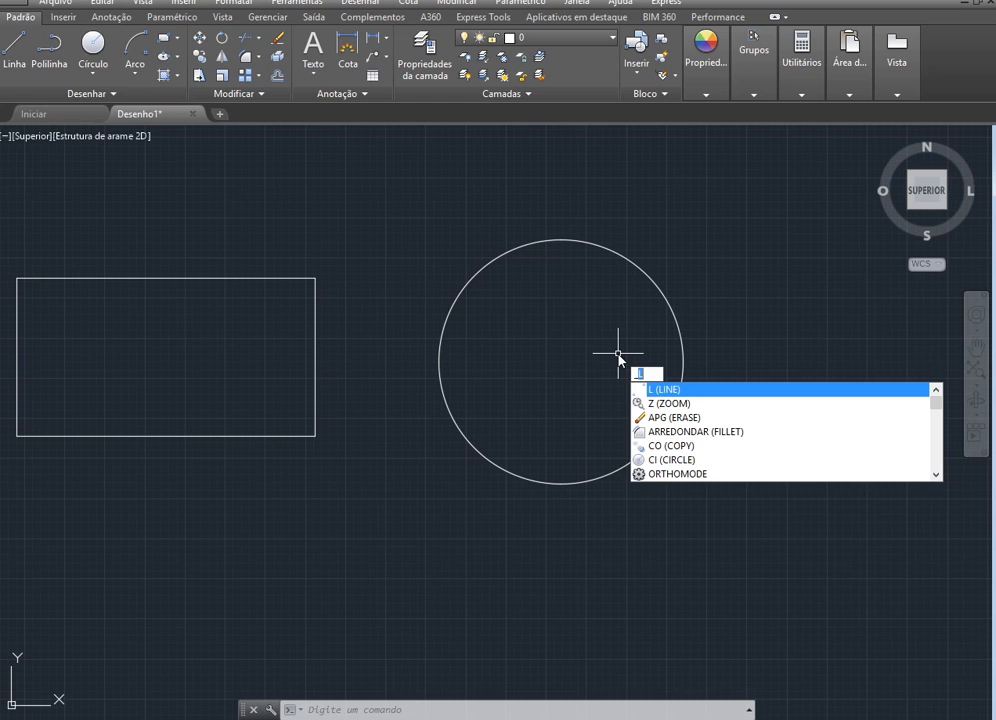
type("ED")
key("Return")
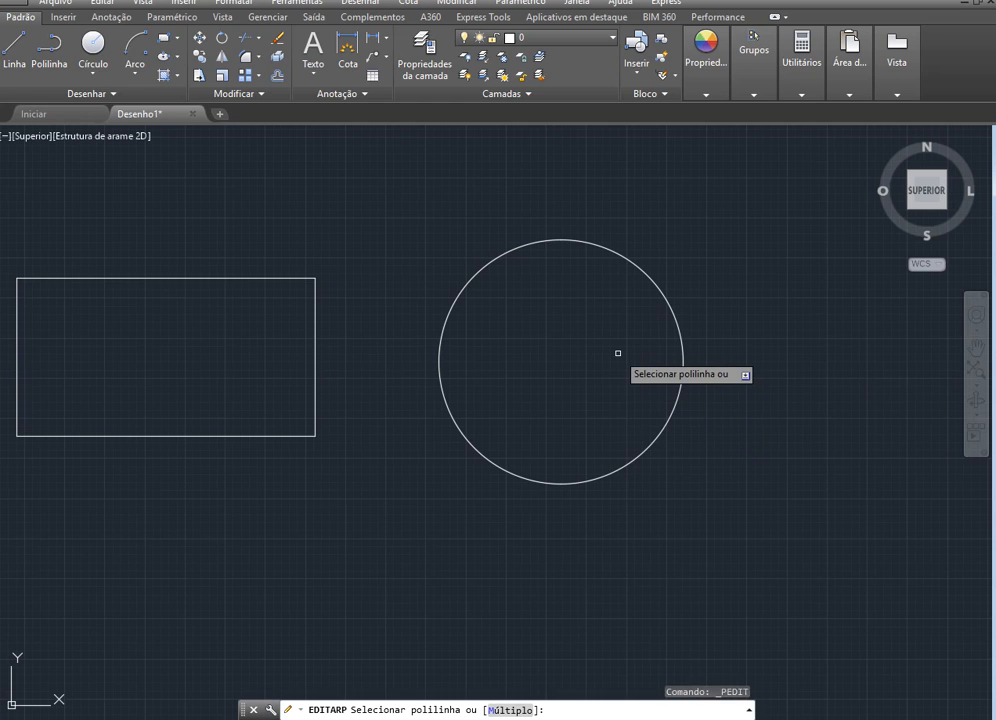
left_click(439, 361)
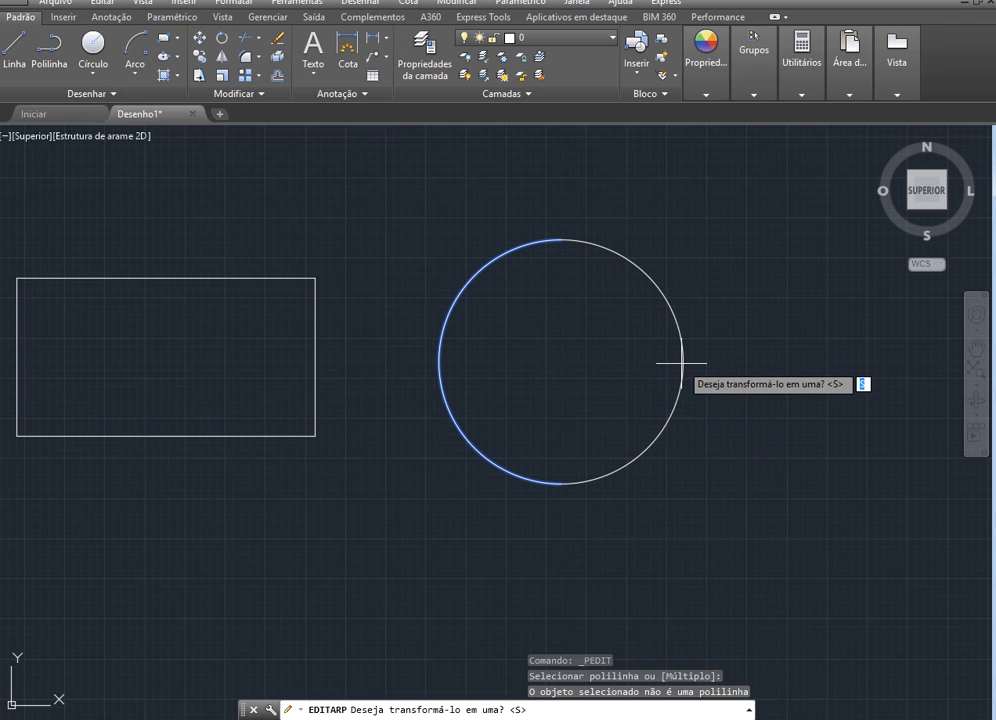
key("Return")
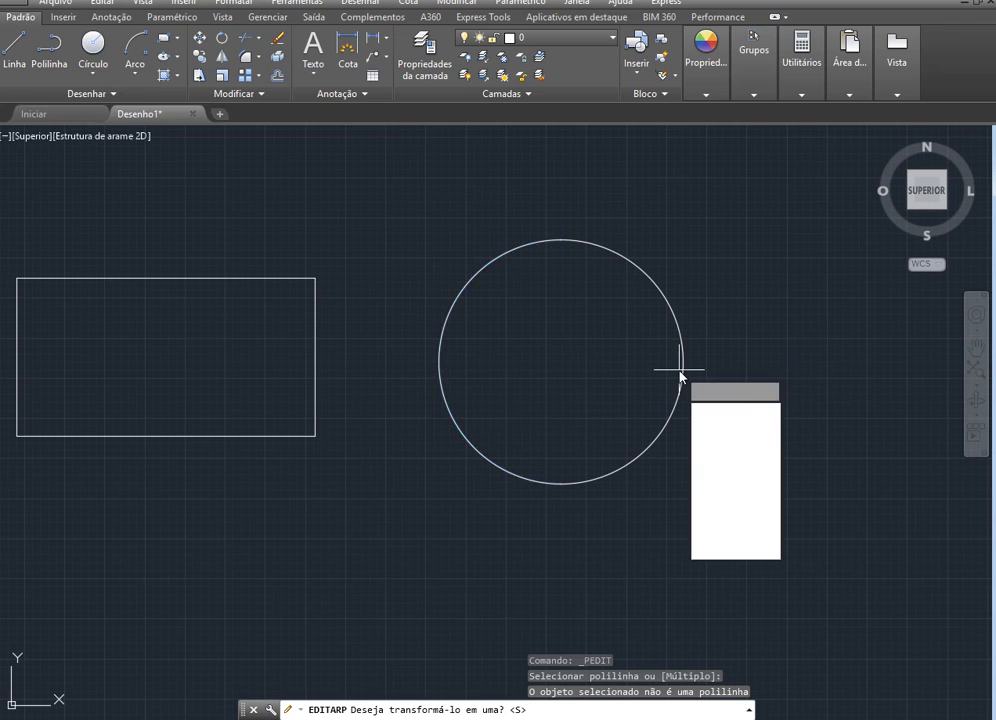
Join the two semicircular arcs into one closed polyline, finish the edit, and select the circle to check it
left_click(718, 426)
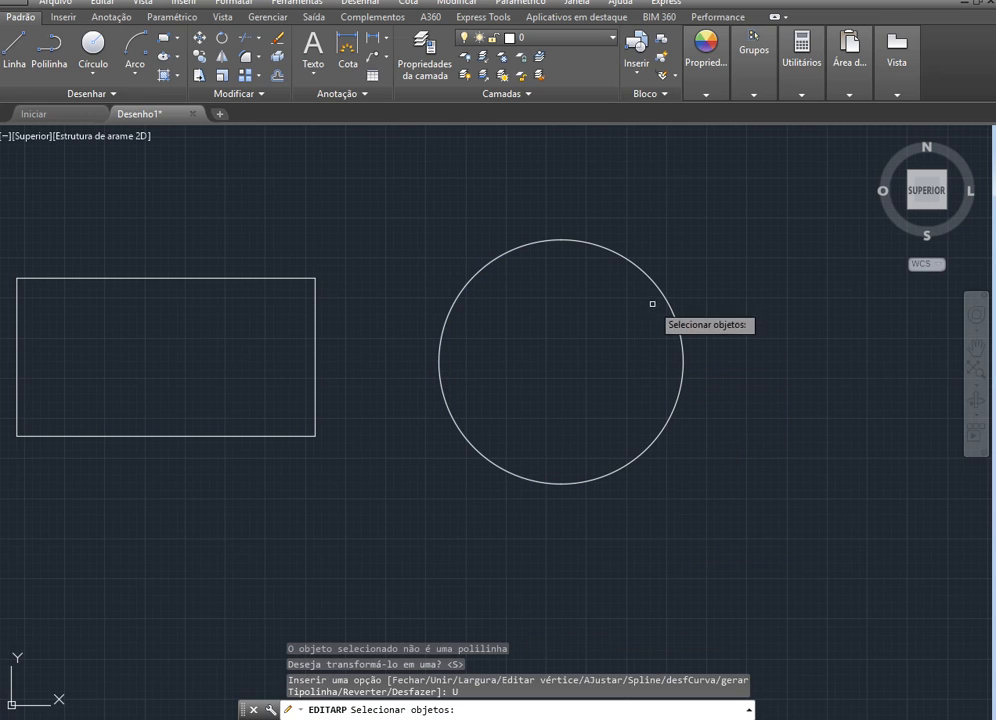
left_click(440, 340)
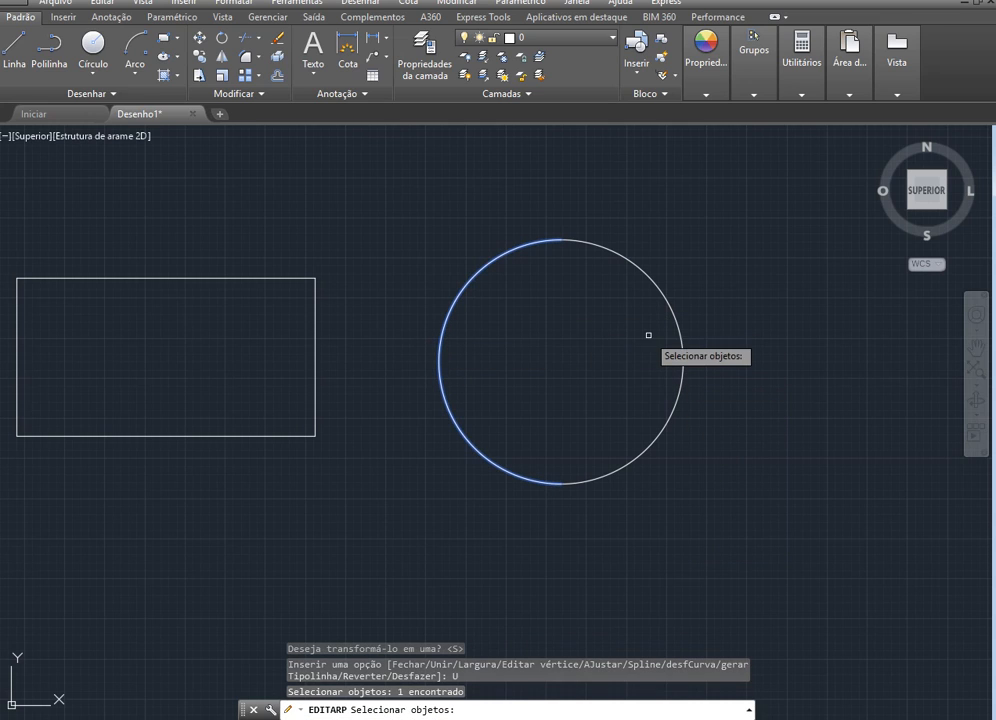
left_click(679, 342)
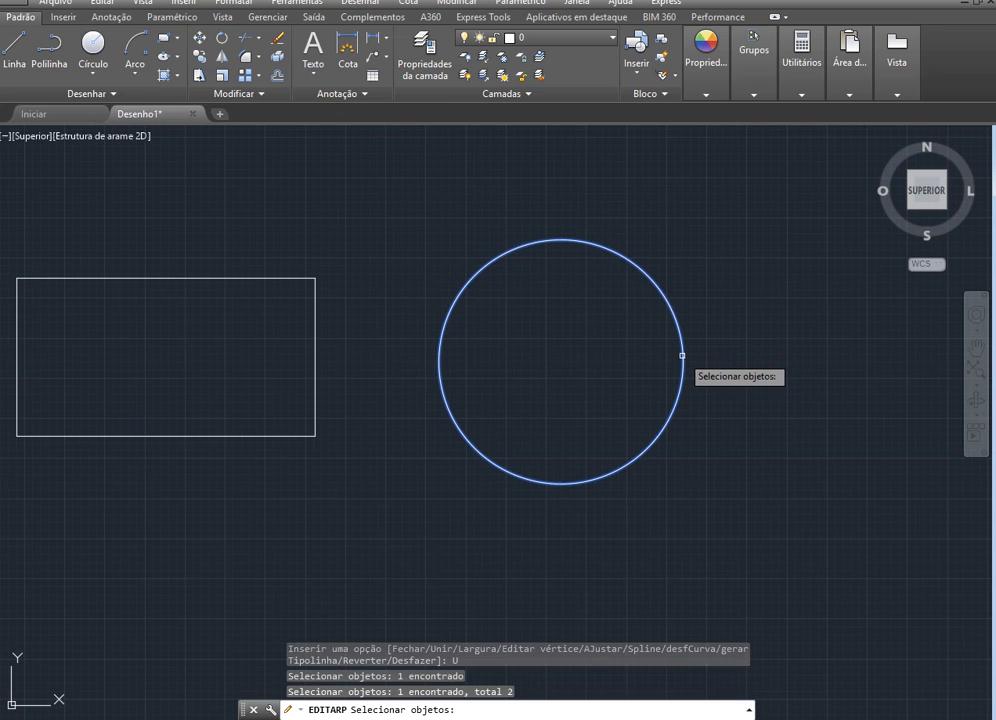
key("Return")
left_click(720, 412)
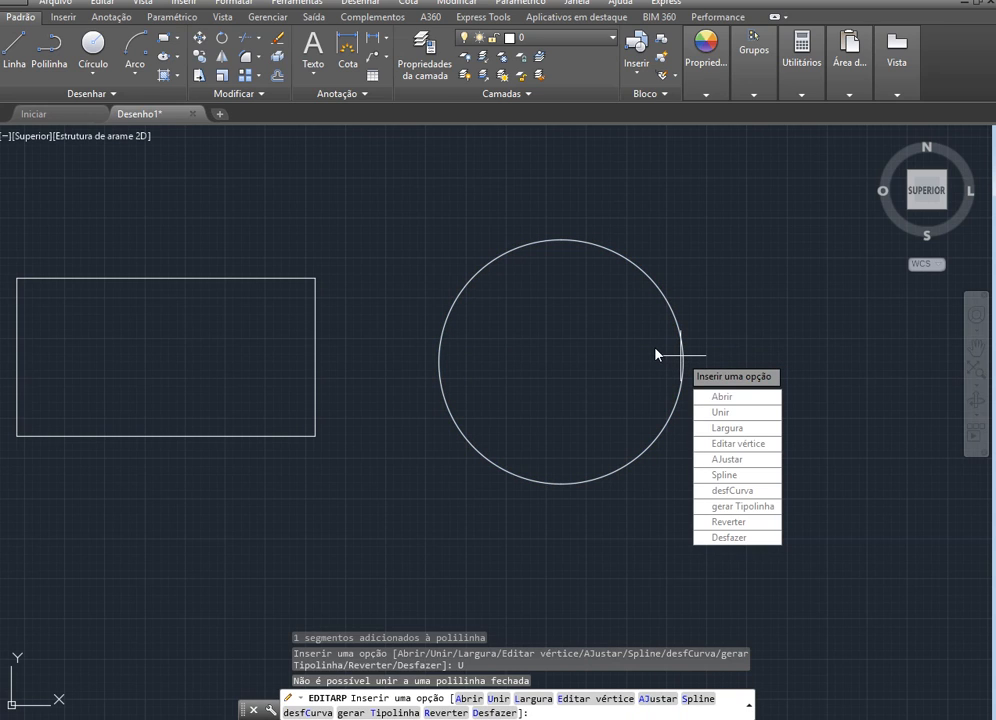
key("Return")
key("Escape")
left_click(669, 300)
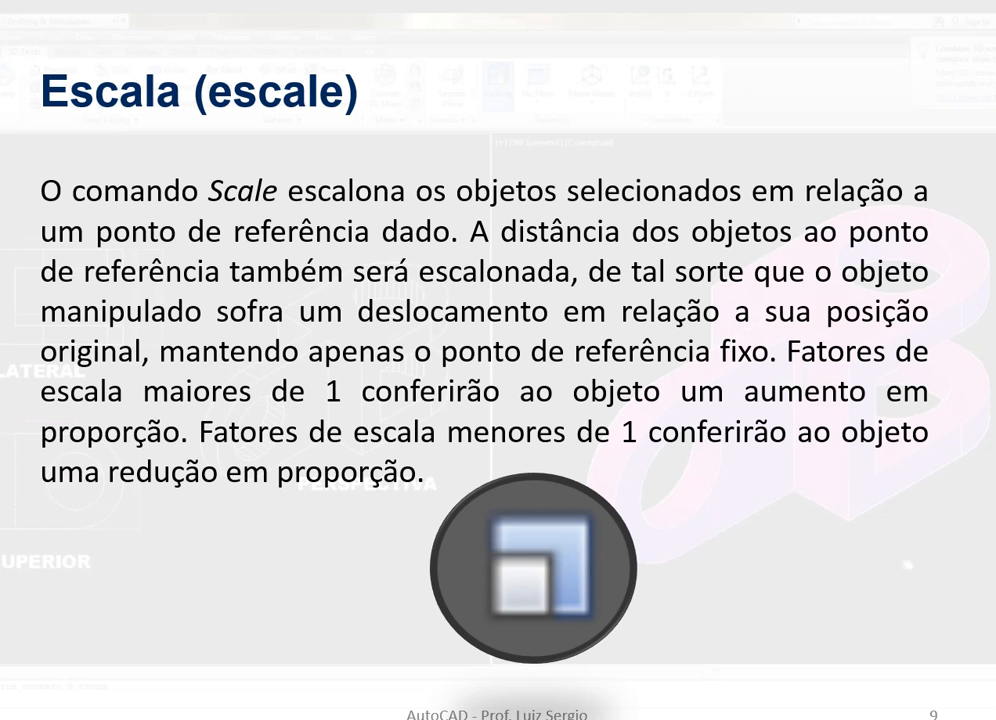
Switch from the Scale slide back to AutoCAD and clear the circle's selection
key("alt+Tab")
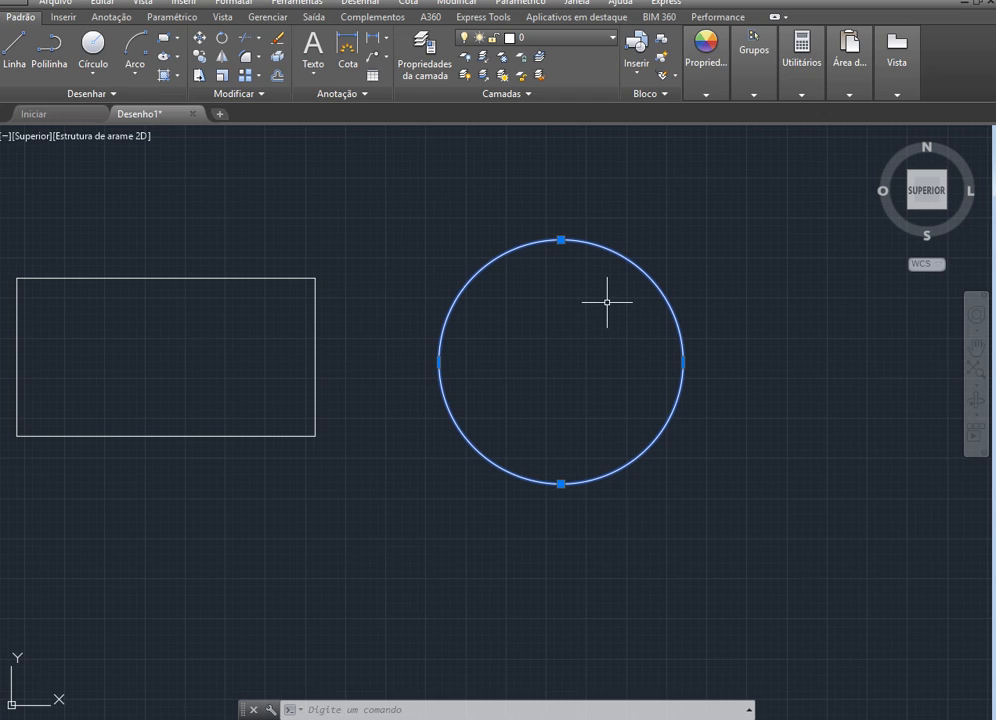
key("Escape")
key("Escape")
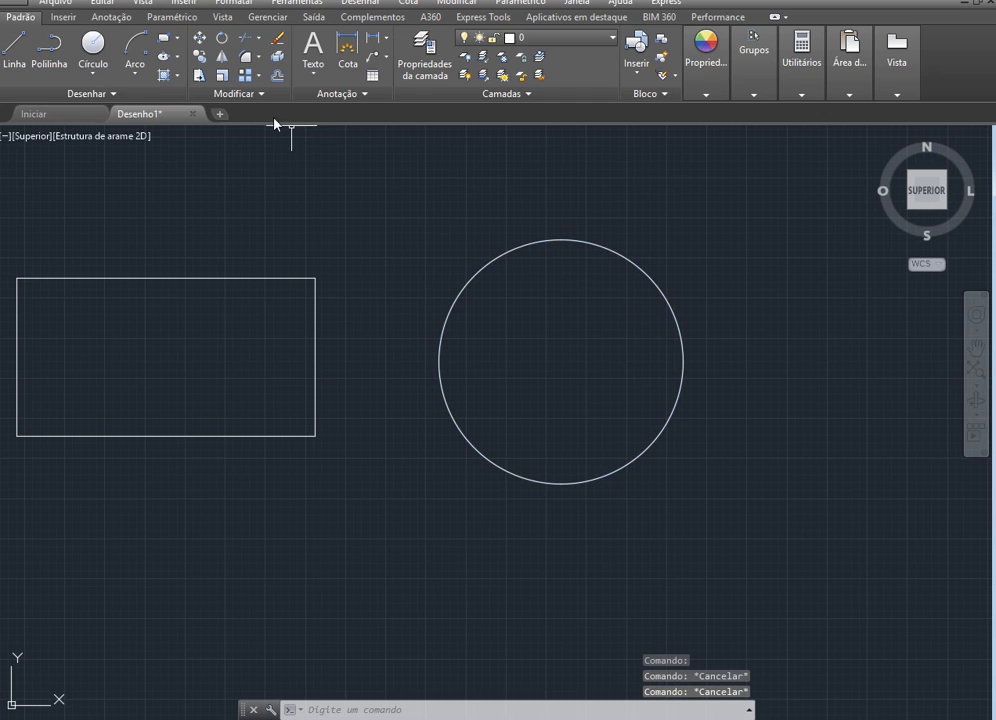
Scale the circular polyline by a factor of 2 about its centre, and select it to check the result
left_click(227, 75)
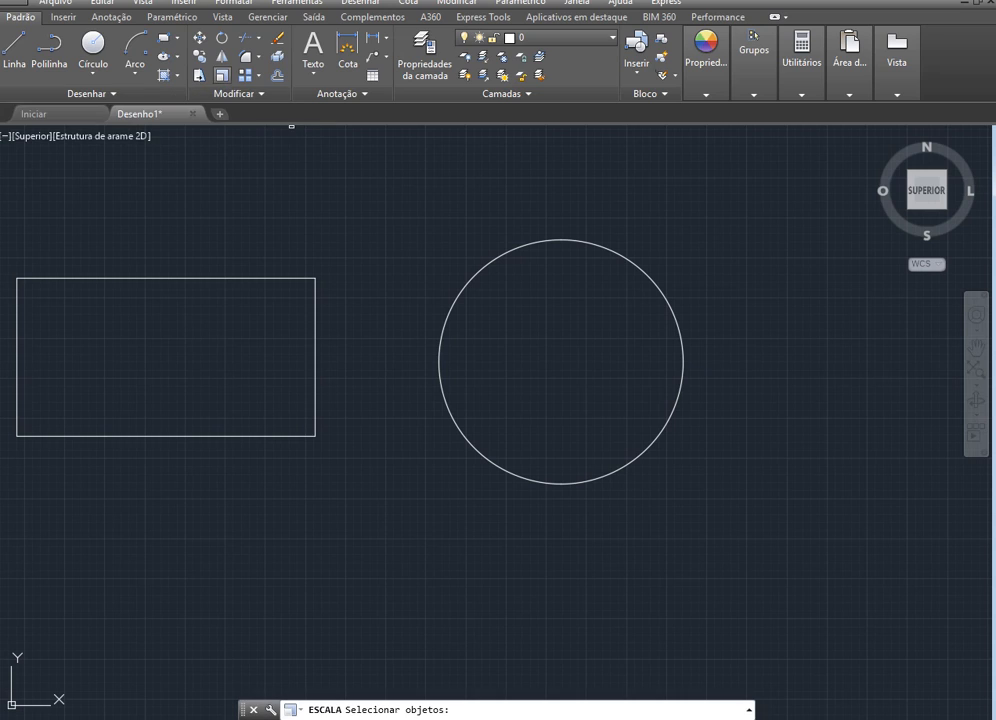
left_click(659, 286)
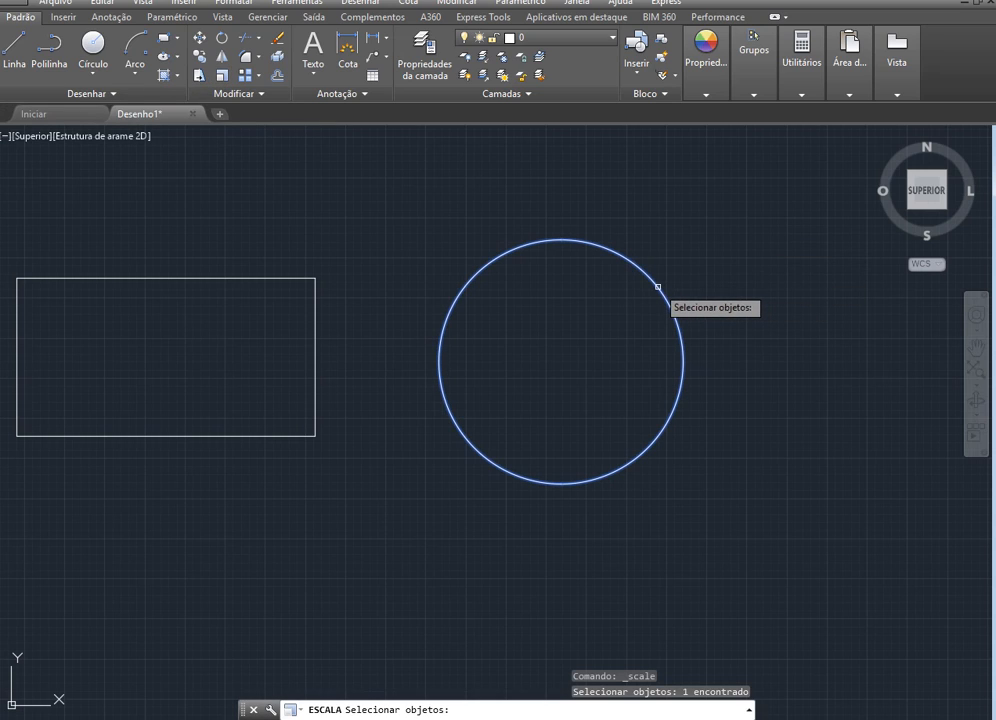
key("Return")
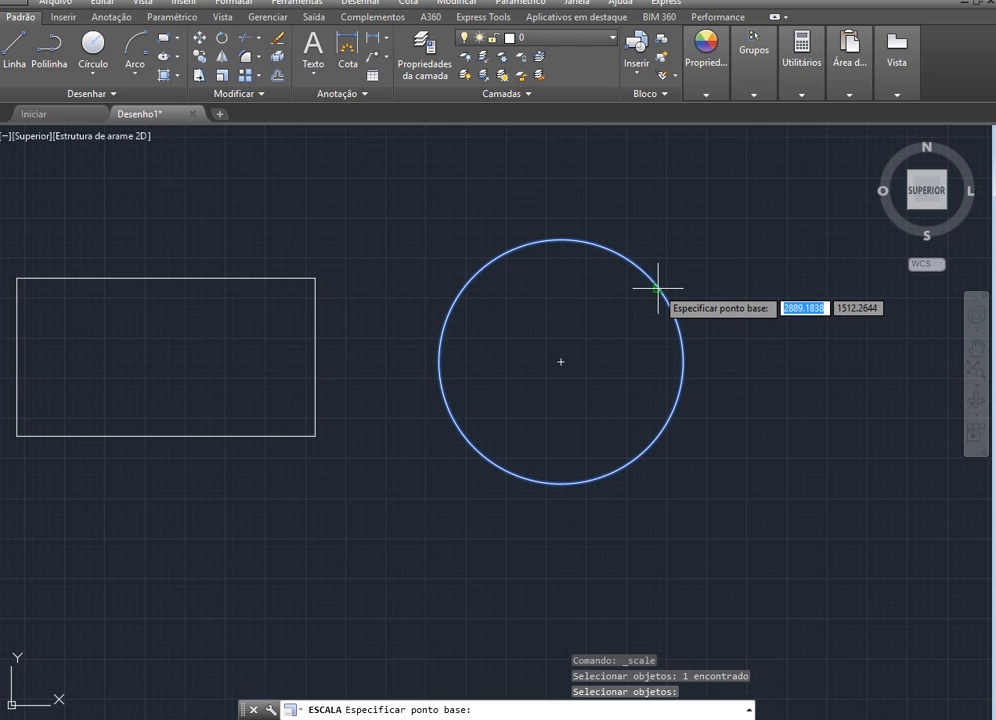
left_click(561, 361)
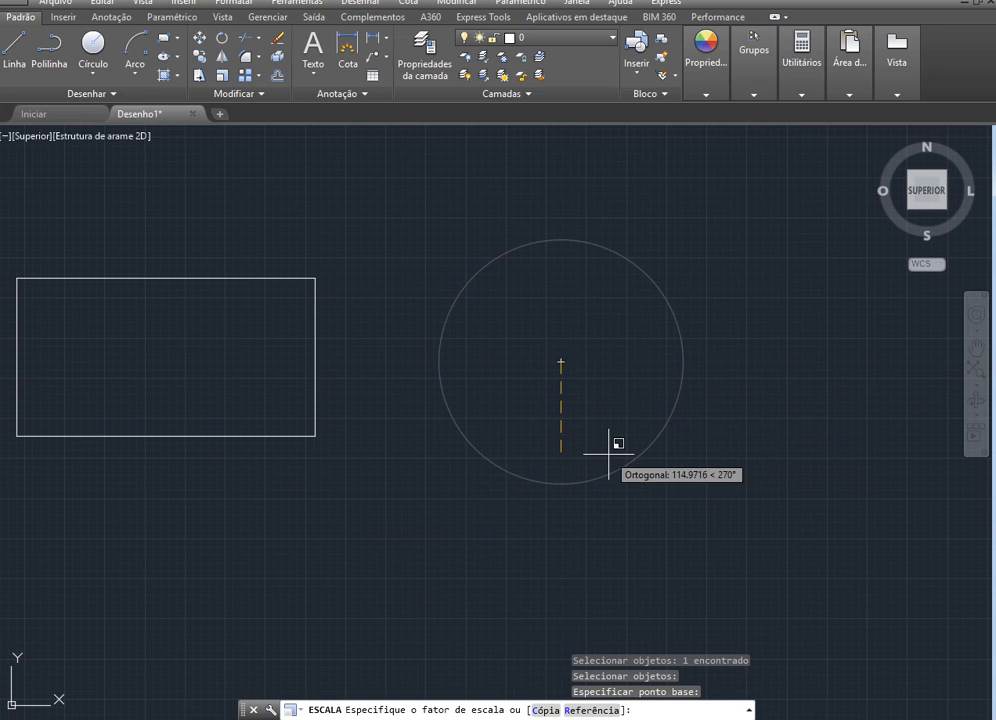
scroll(610, 446, "down", 10)
scroll(643, 448, "up", 4)
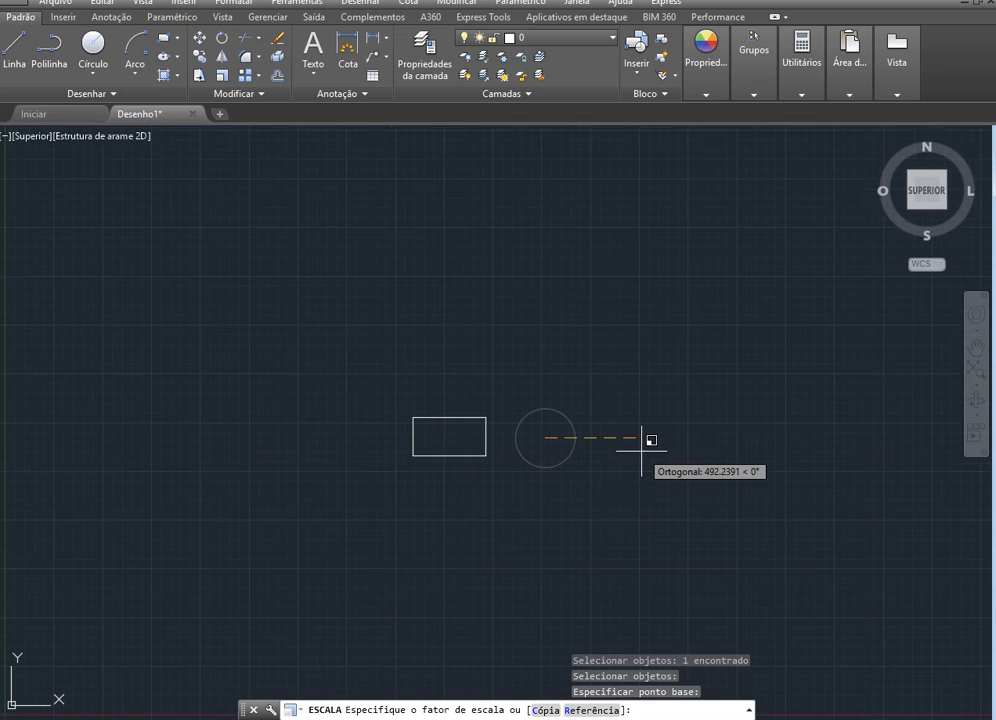
scroll(571, 443, "up", 4)
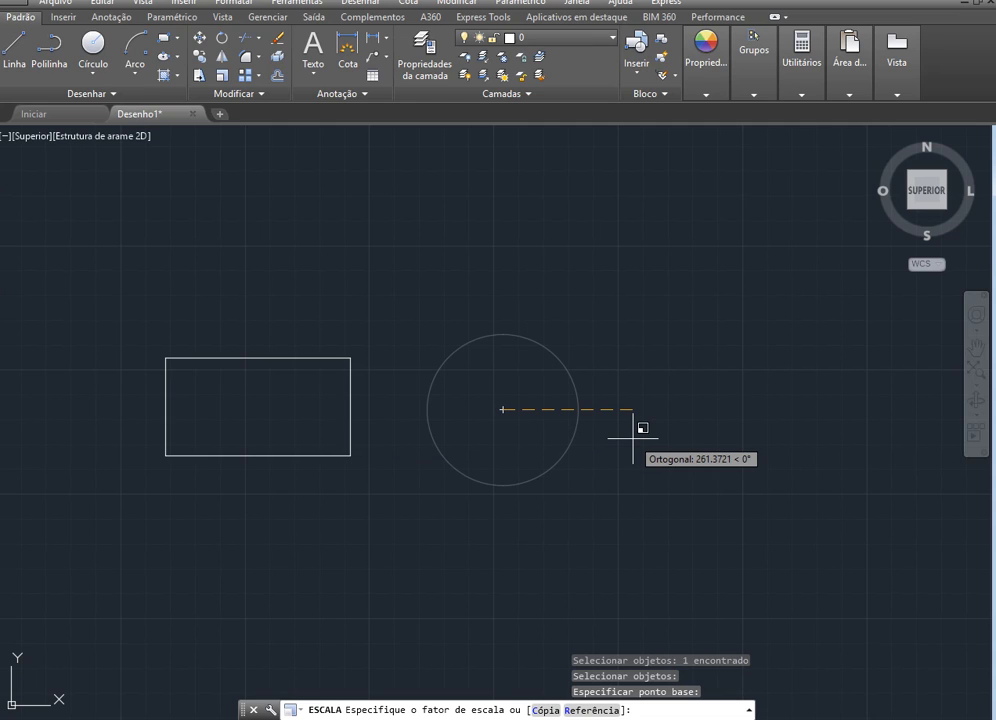
type("2")
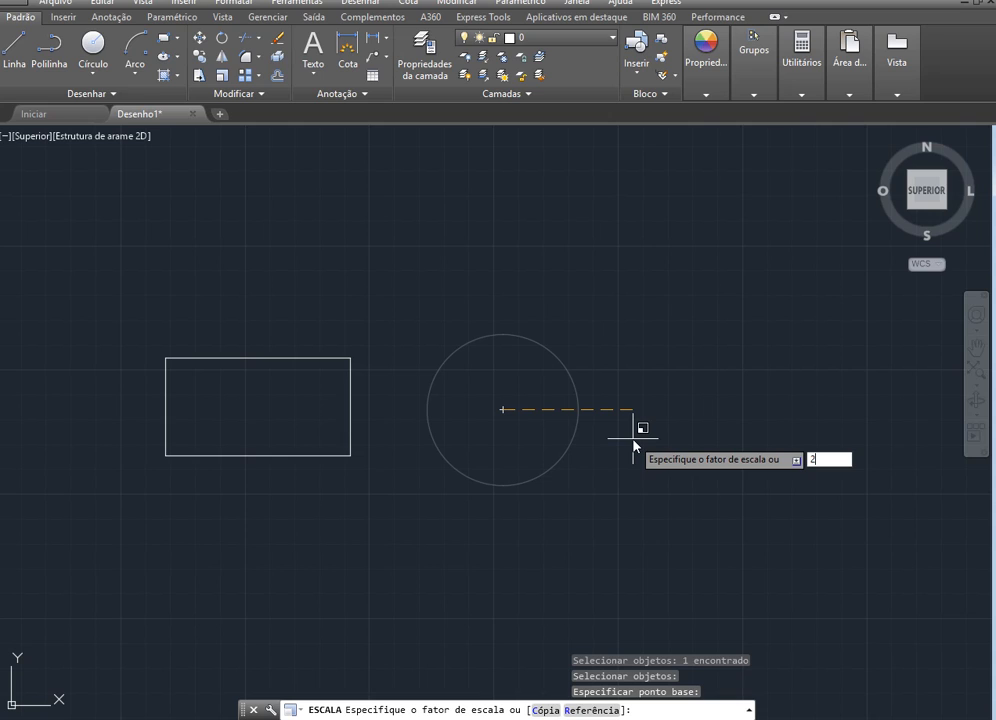
key("Return")
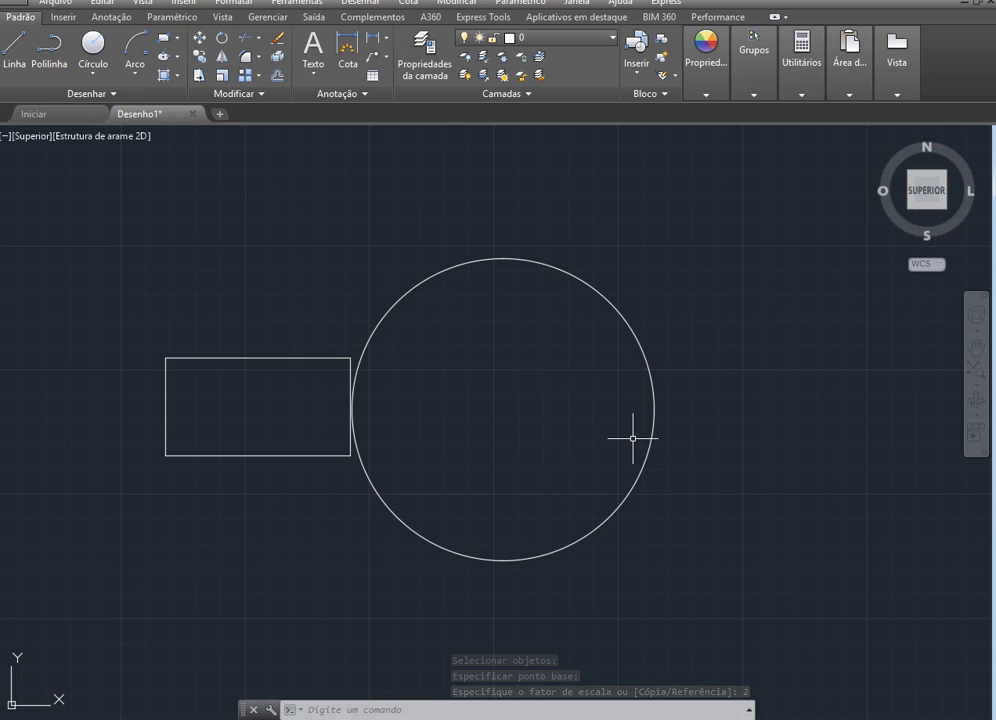
left_click(647, 360)
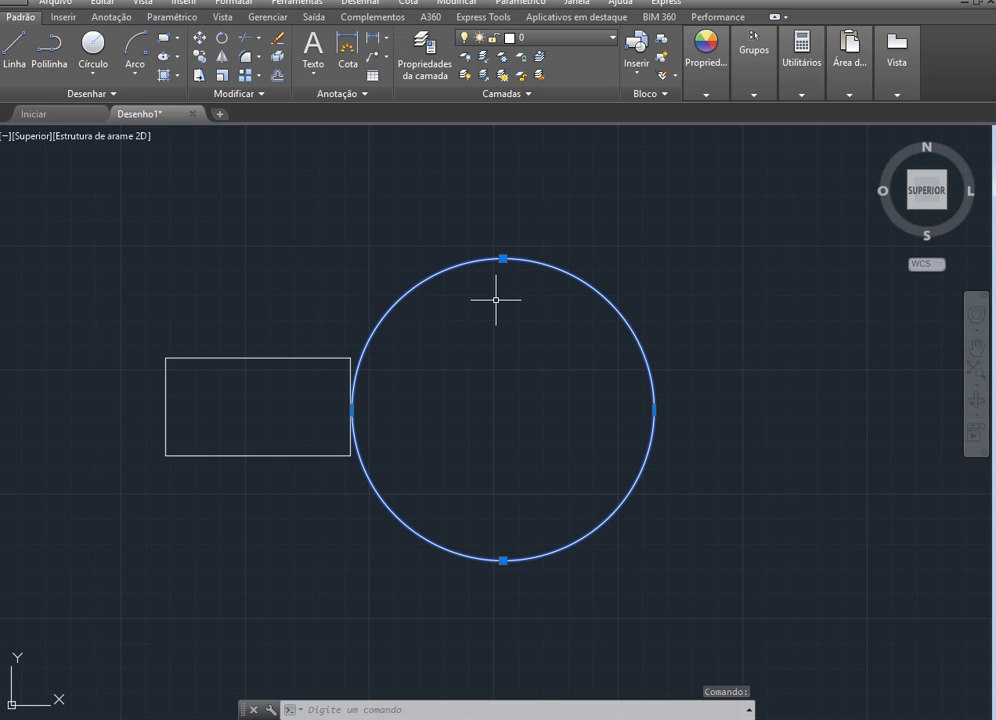
key("Escape")
key("Escape")
key("Escape")
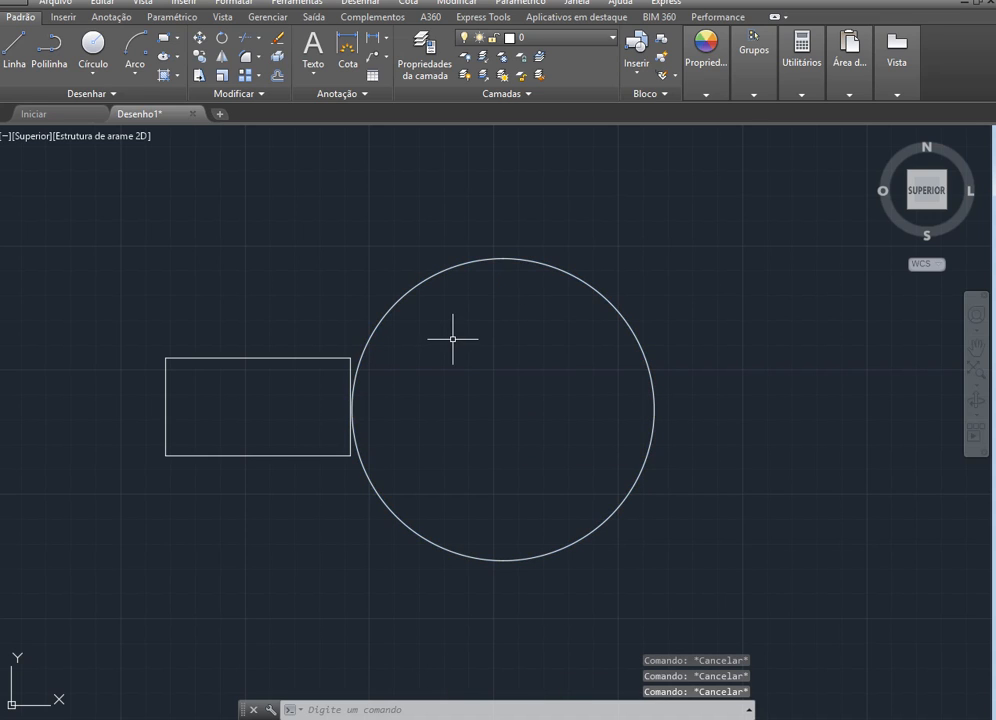
left_click(222, 75)
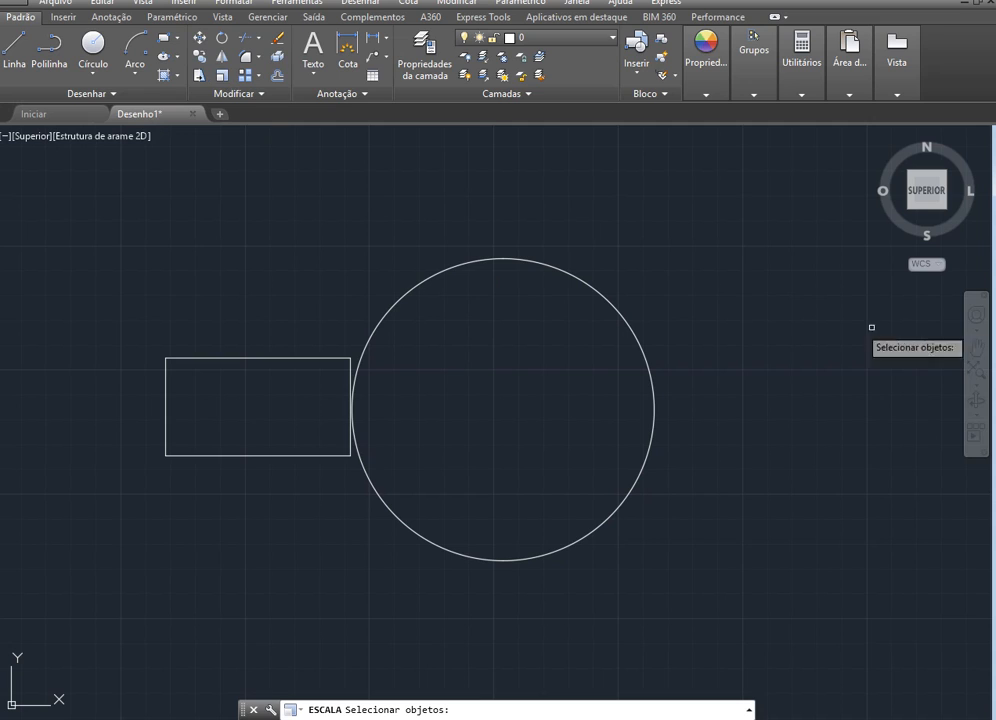
left_click(629, 320)
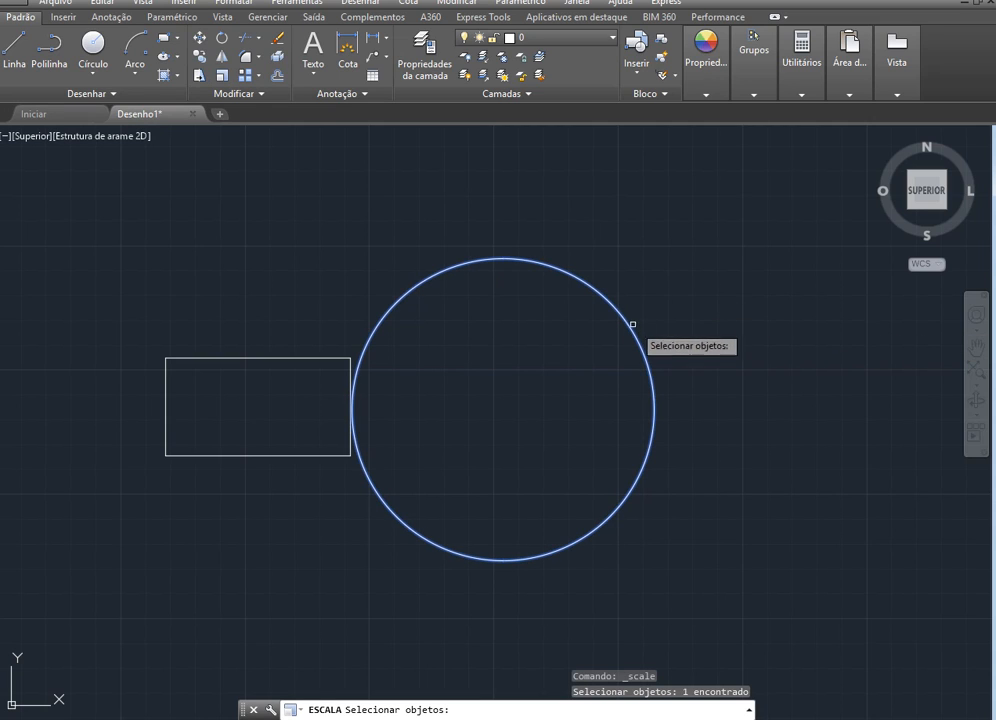
key("Return")
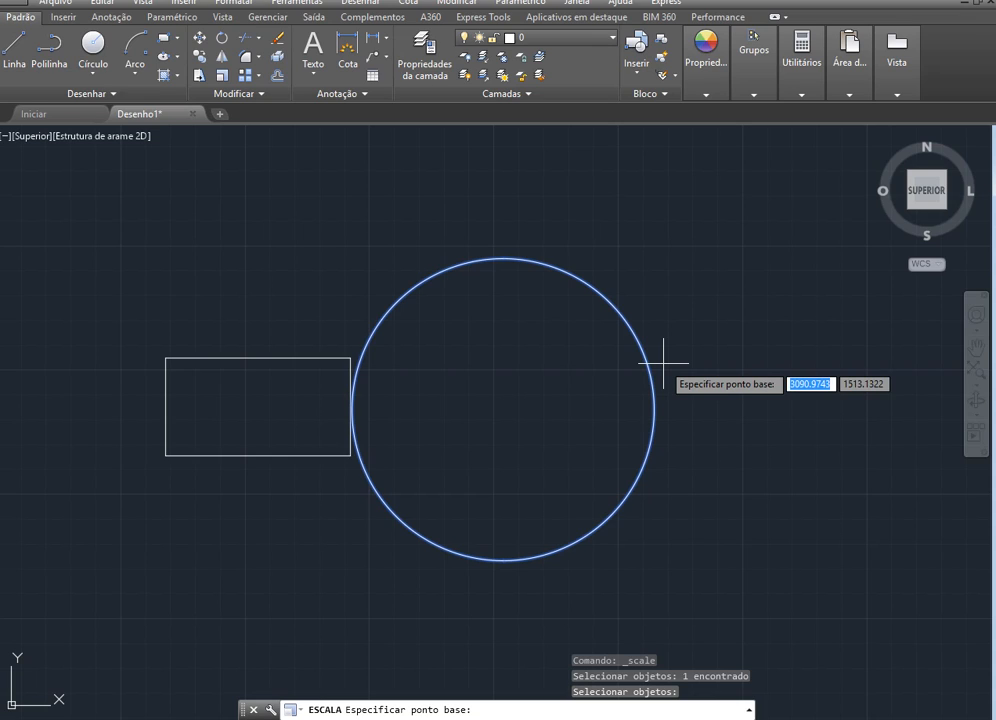
type("0.5")
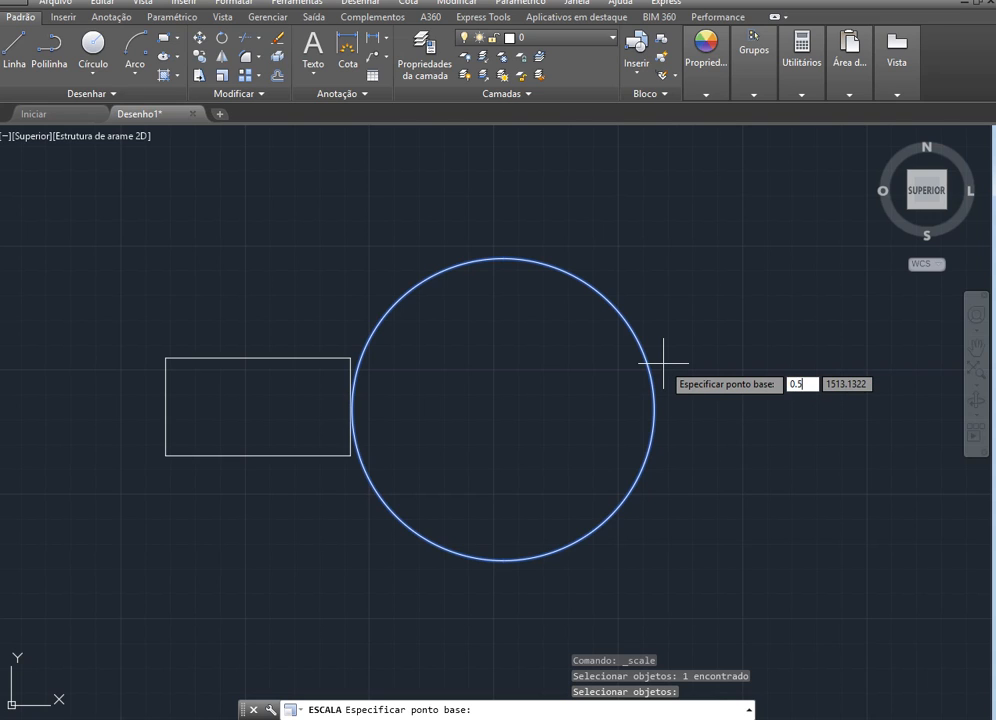
key("Return")
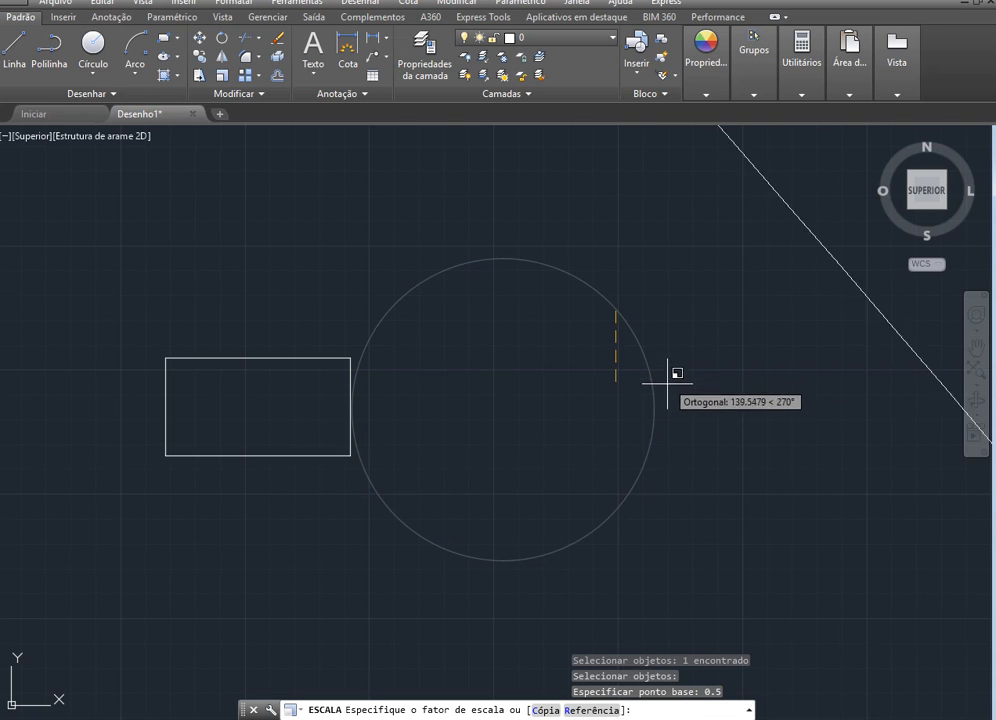
scroll(670, 400, "down", 8)
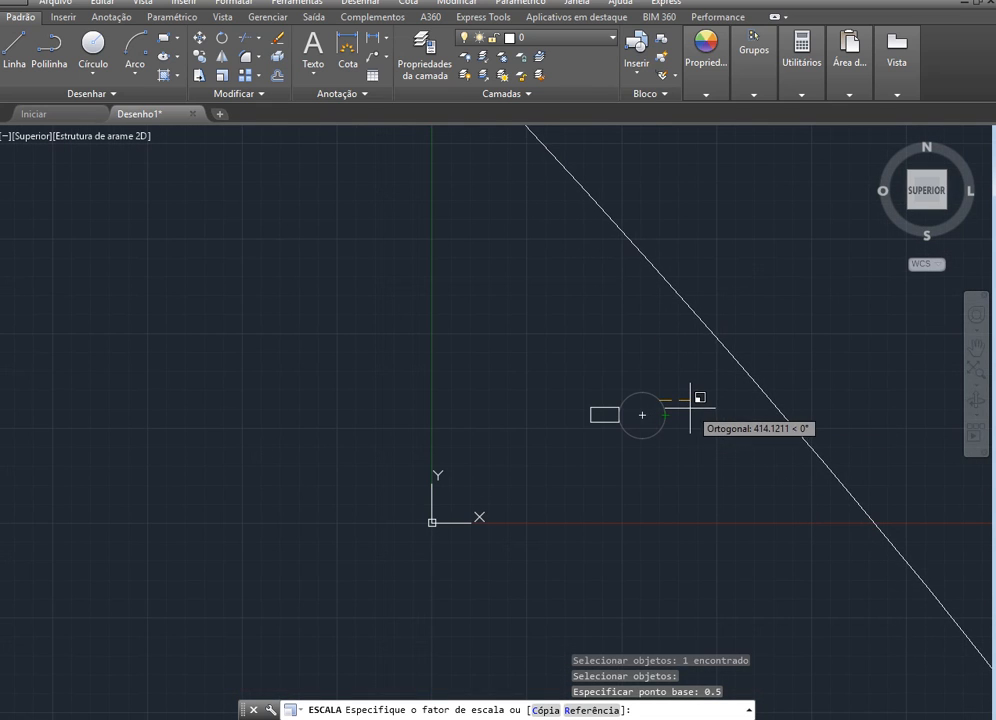
key("Escape")
scroll(662, 453, "up", 7)
scroll(645, 529, "down", 2)
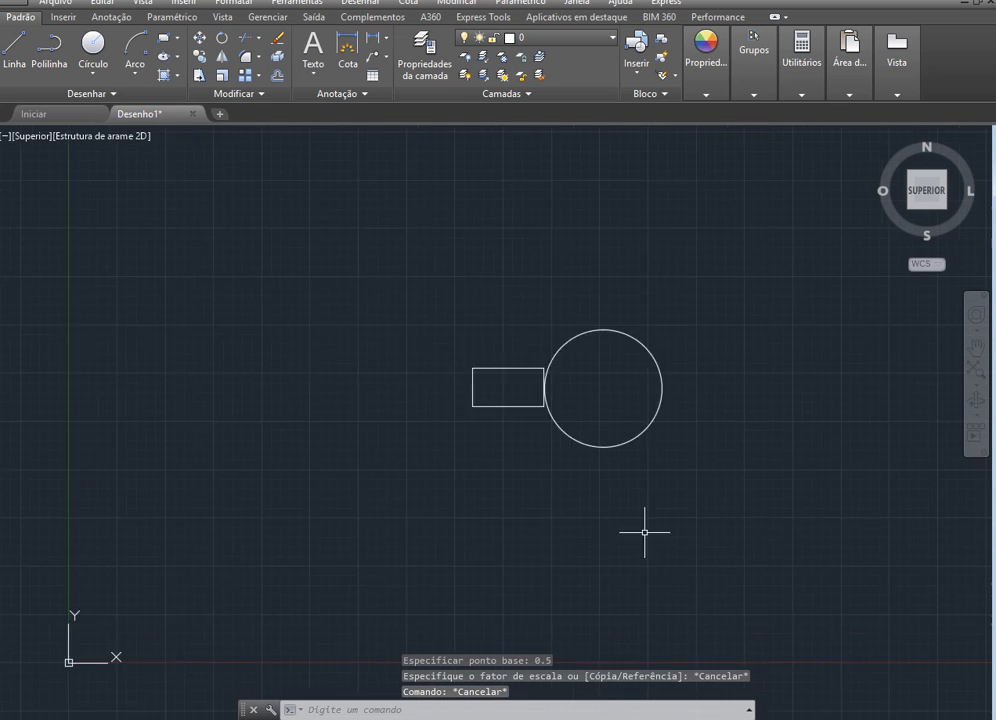
Scale the large circular polyline by a factor of 0.5 about its centre
scroll(644, 425, "up", 4)
left_click(671, 413)
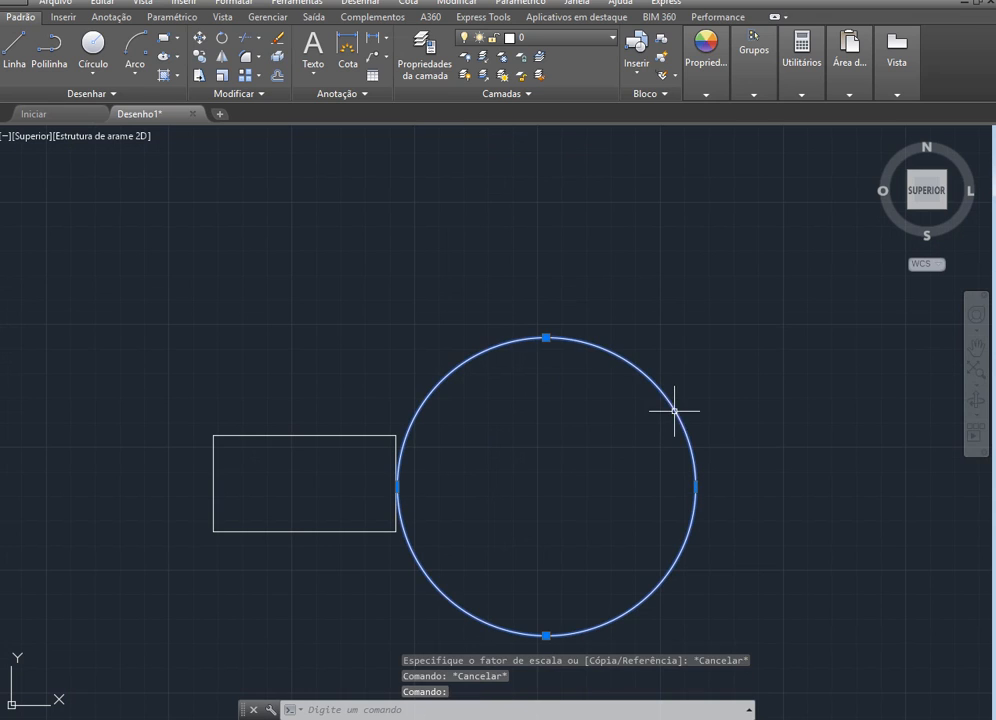
left_click(230, 76)
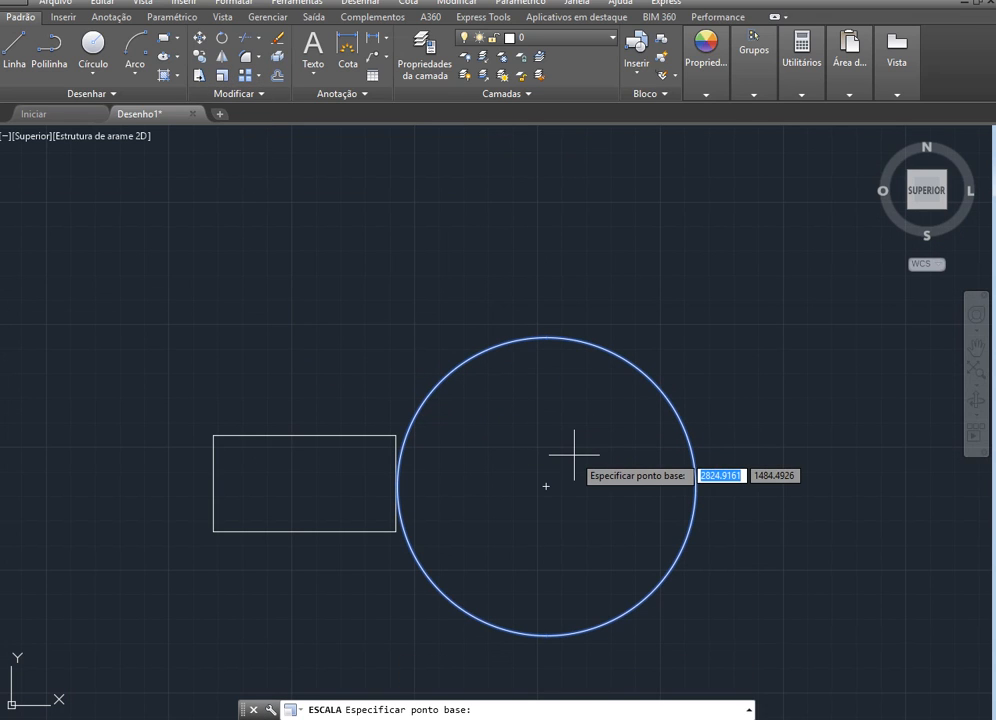
left_click(546, 487)
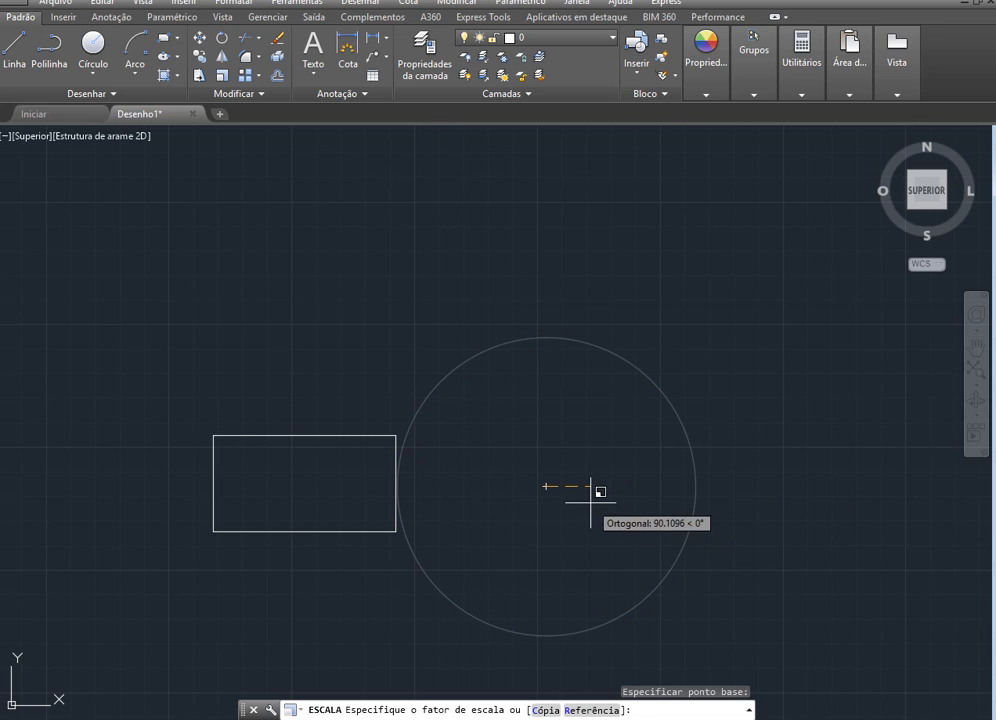
type("0.5")
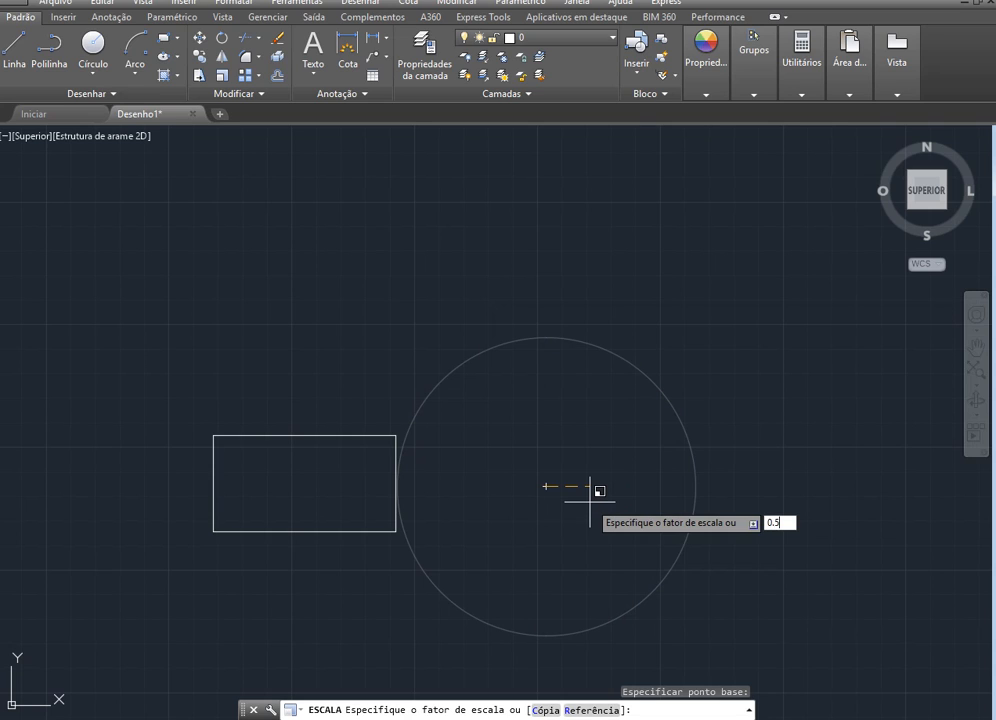
key("Return")
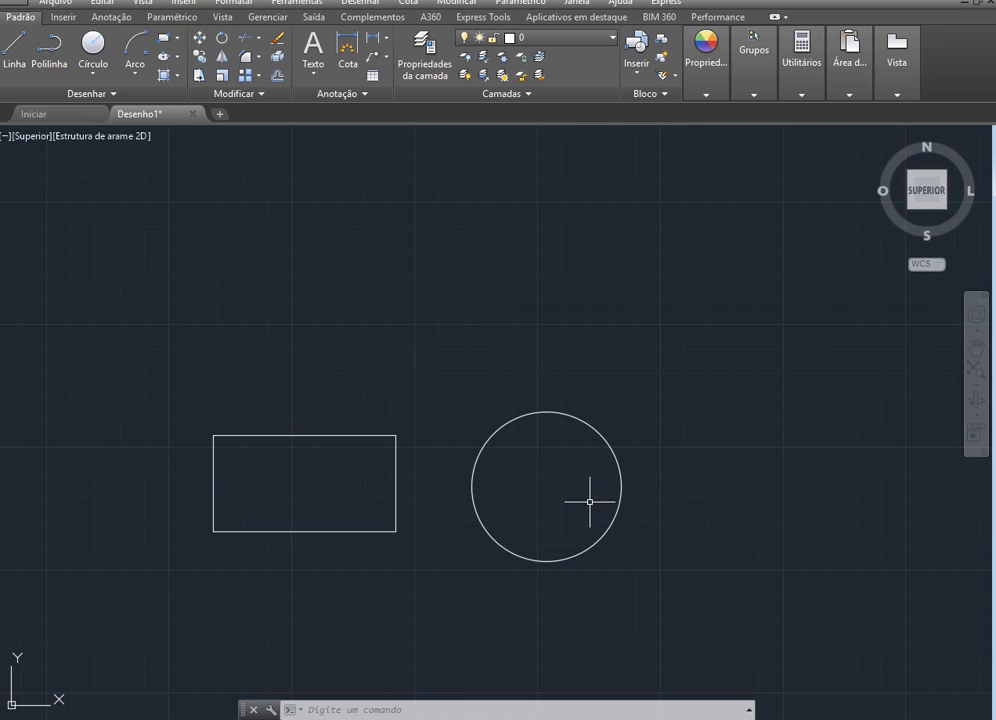
Reduce the already scaled circle once more with Scale, using its centre as base point and a factor of 0.5
left_click(220, 79)
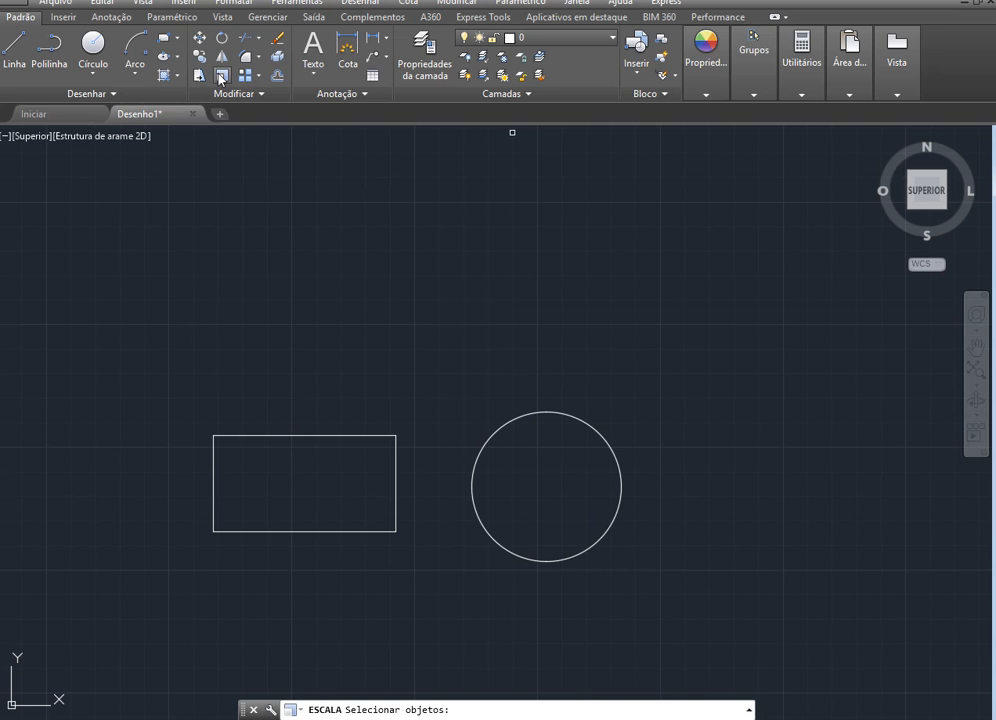
left_click(592, 427)
key("Return")
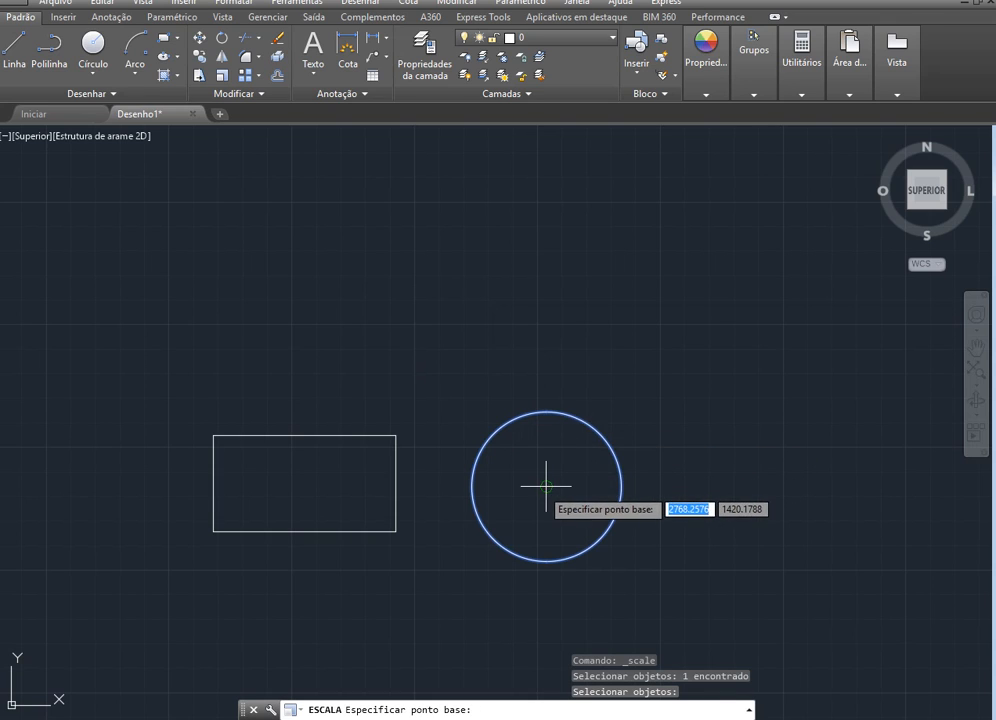
left_click(546, 487)
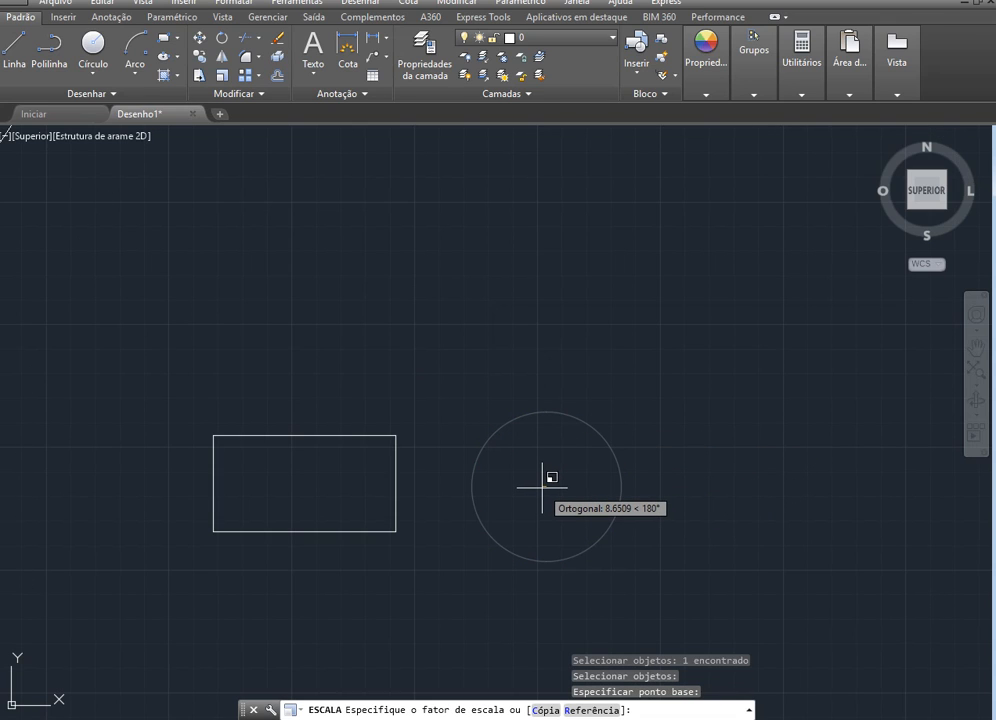
type("0.5")
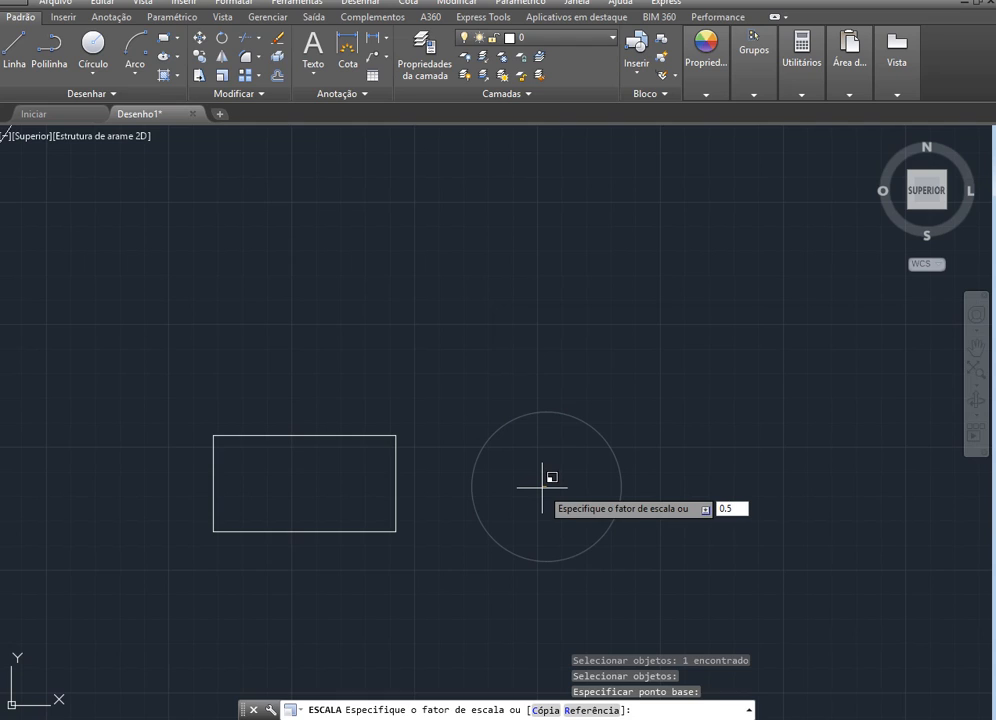
key("Return")
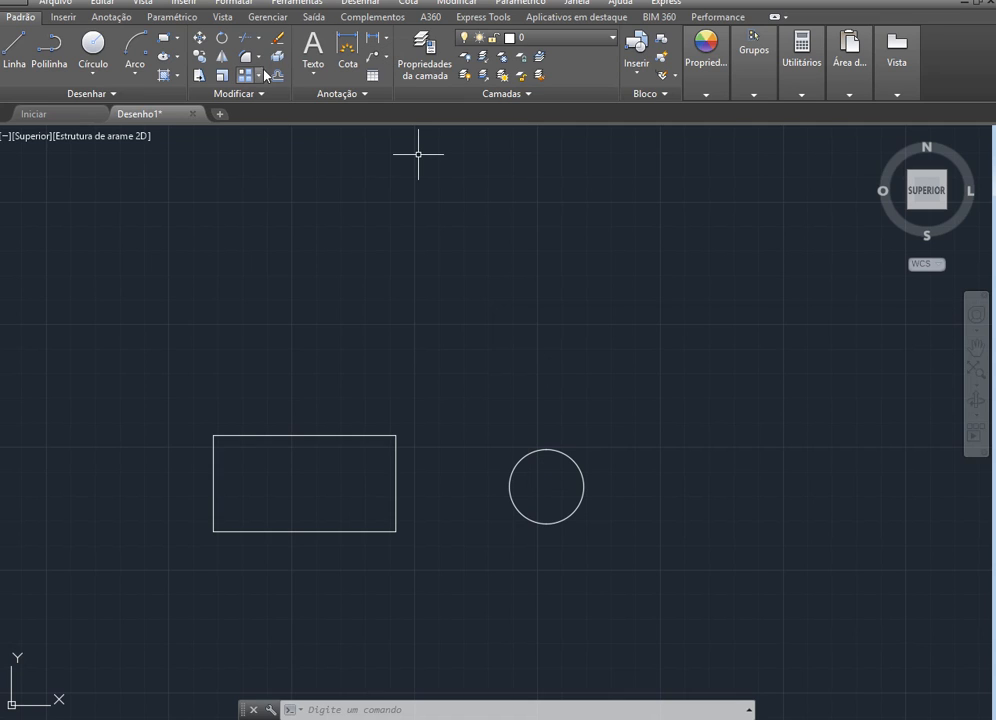
Enlarge the small circle with Scale by a factor of 4 about its centre
left_click(221, 77)
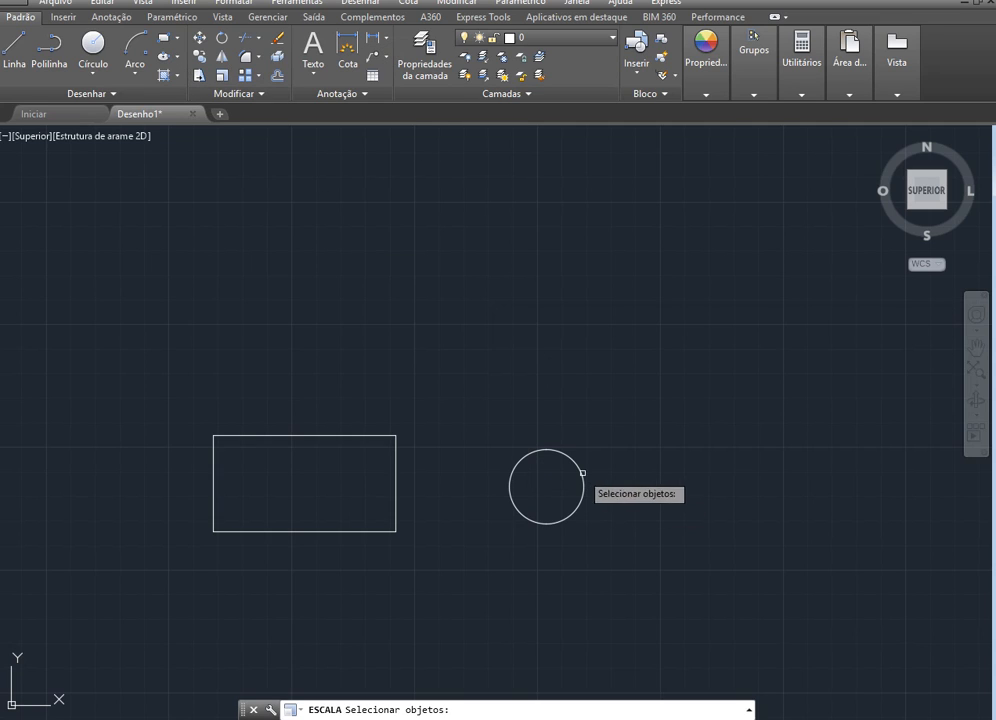
left_click(571, 459)
key("Return")
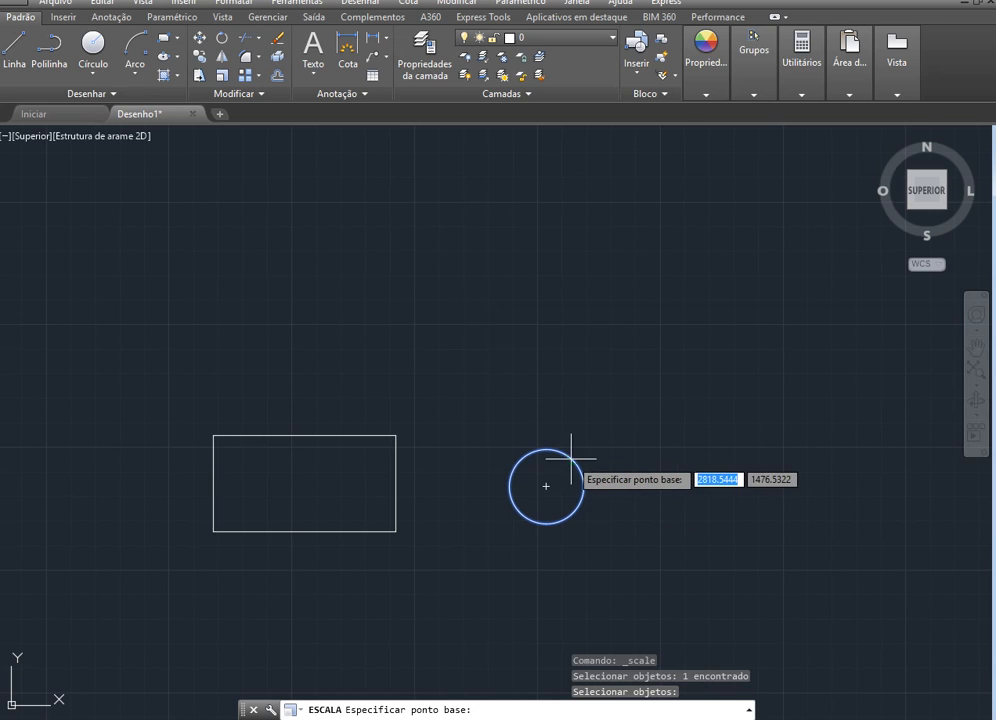
left_click(546, 487)
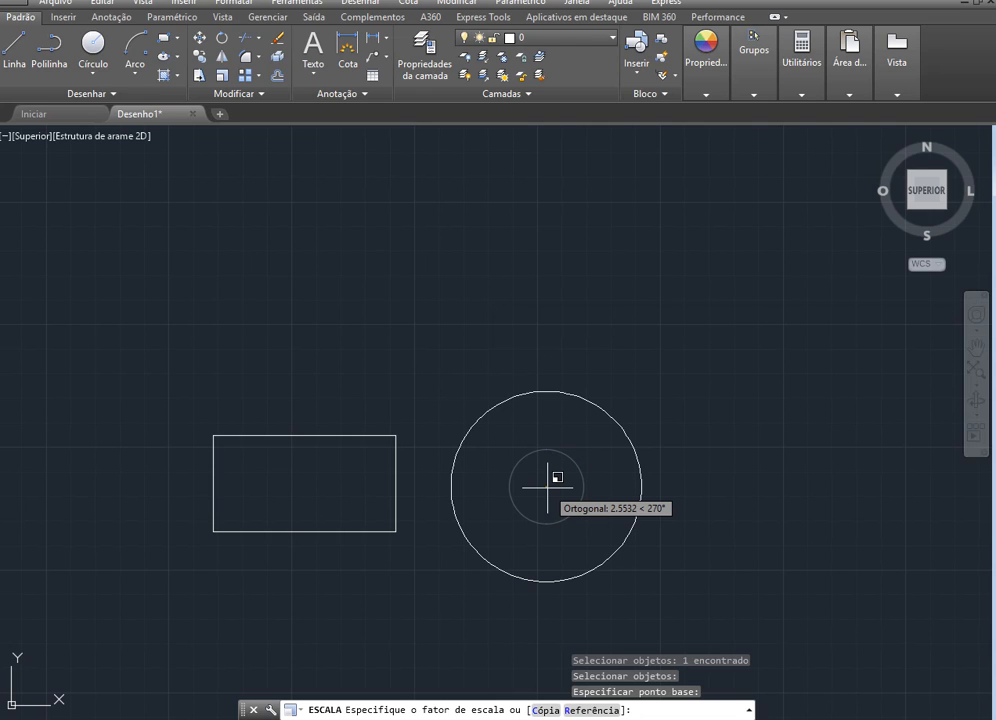
type("4")
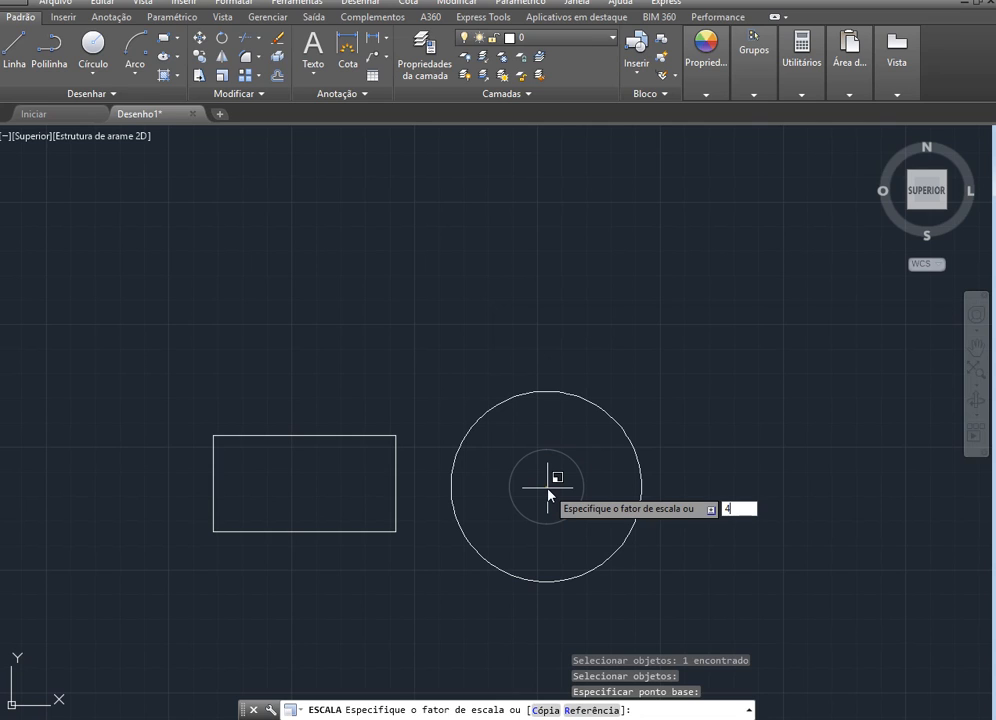
key("Return")
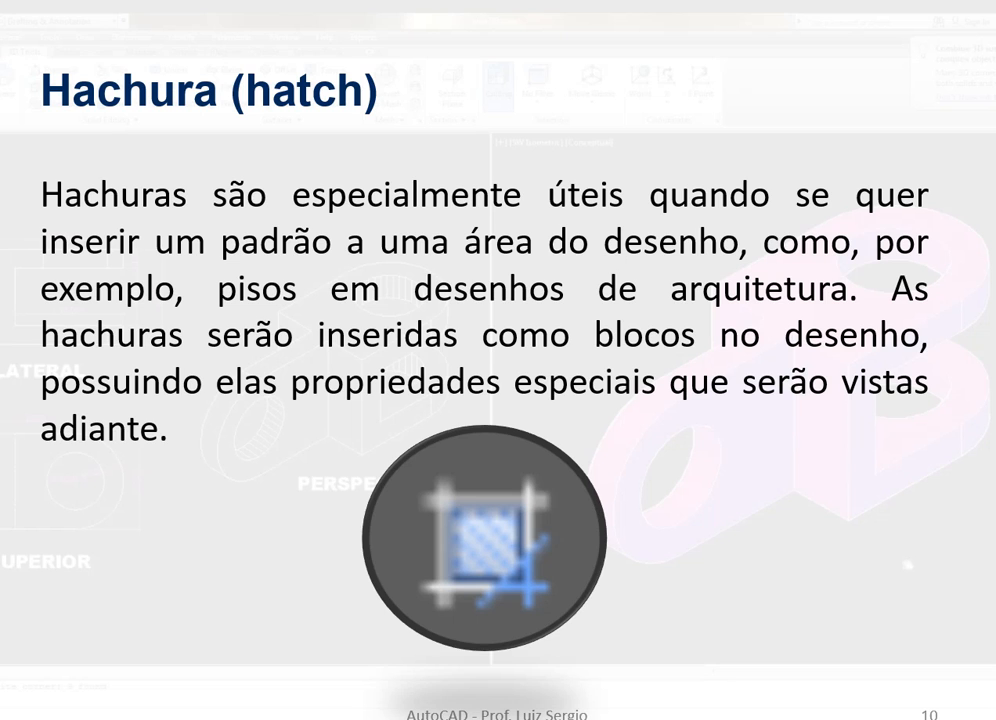
Switch from the Hatch slide in PowerPoint back to the AutoCAD drawing
key("alt+Tab")
key("alt+Tab")
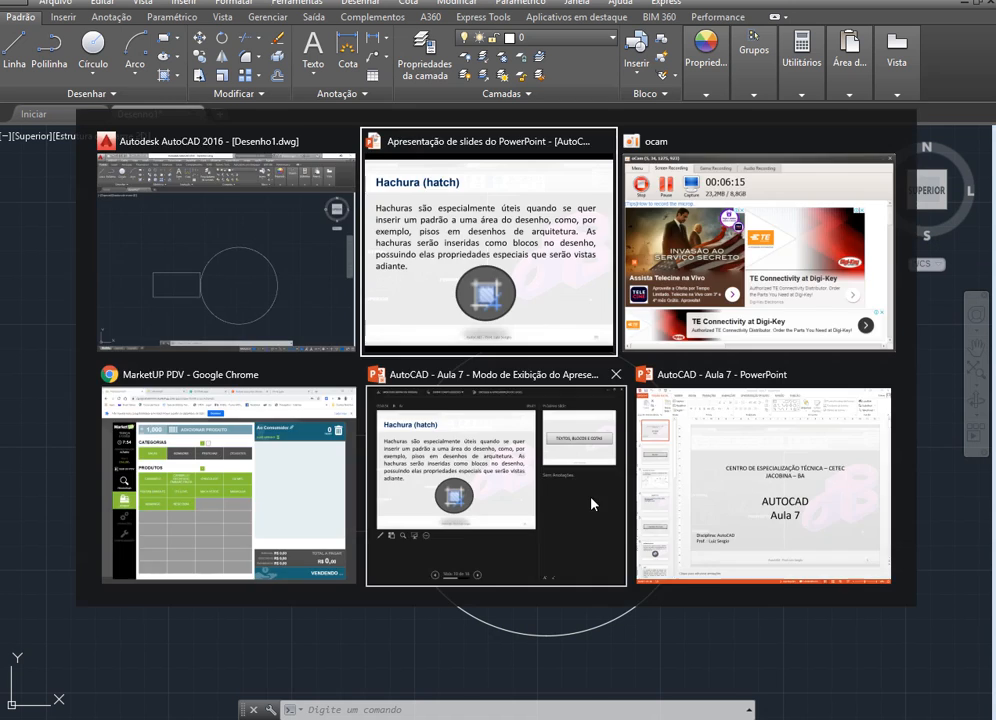
key("alt+Tab")
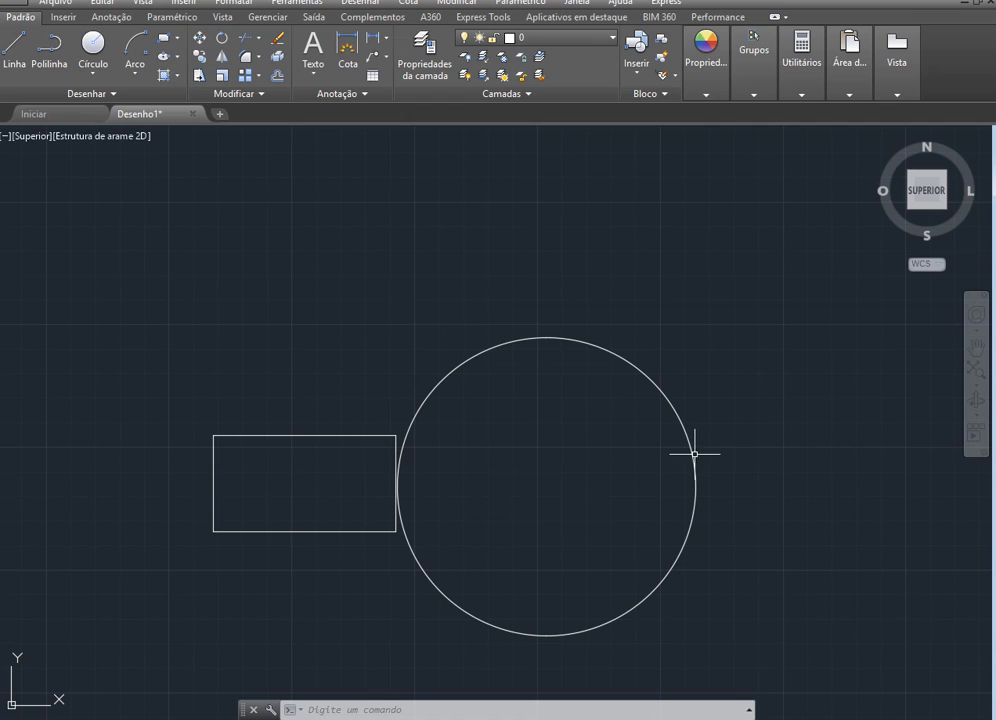
Move the circle horizontally by its centre towards the rectangle so that it overlaps the rectangle's right end
left_click(675, 407)
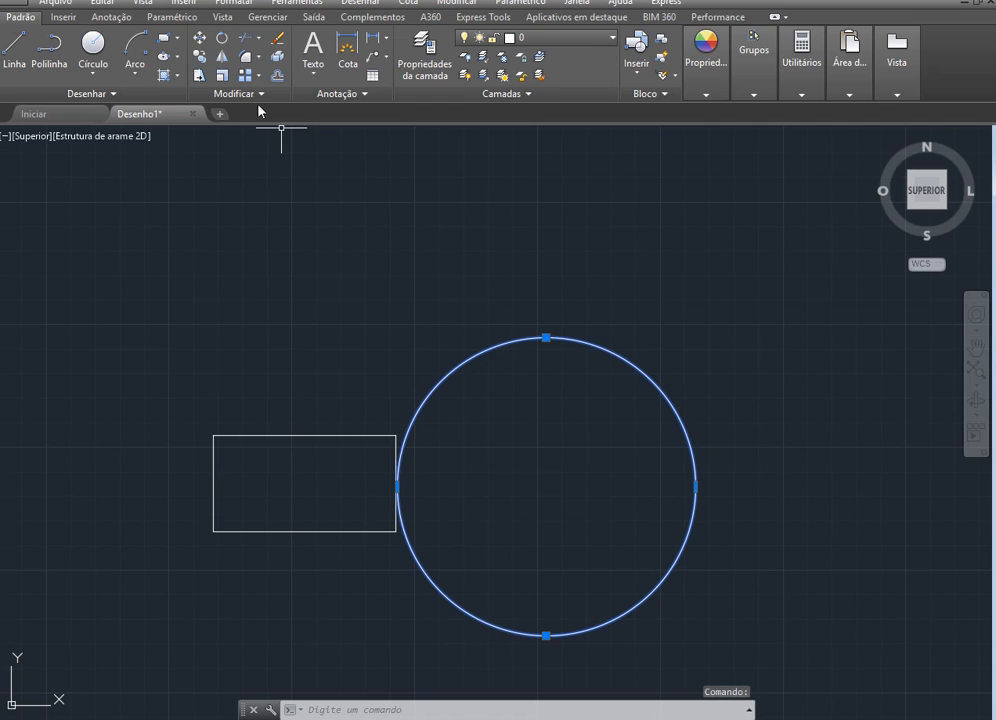
left_click(199, 38)
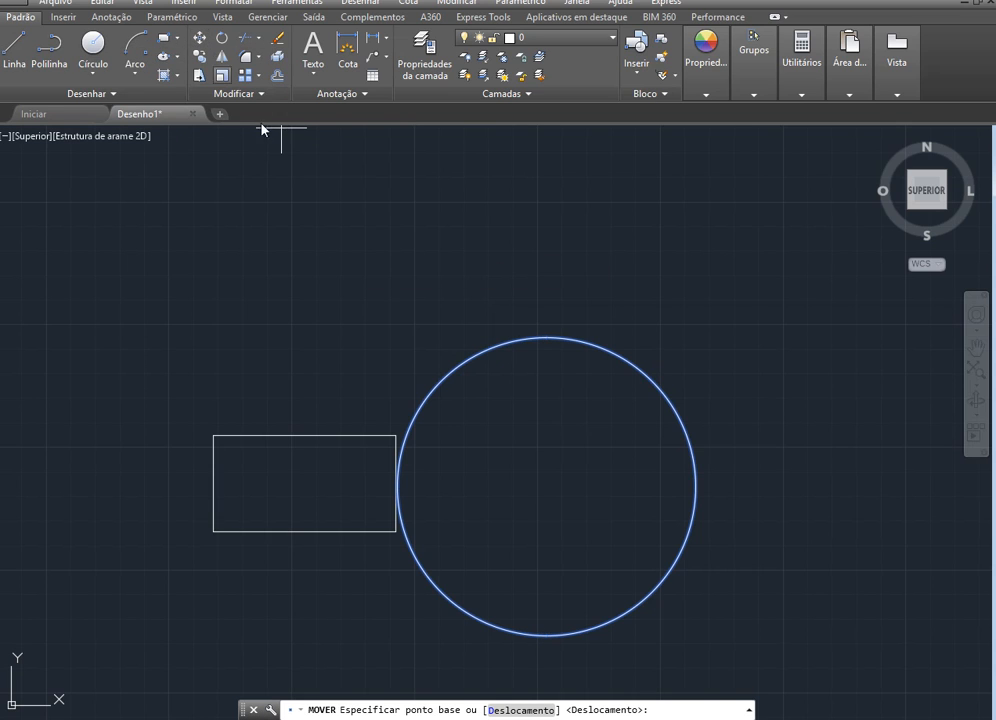
left_click(546, 485)
left_click(498, 487)
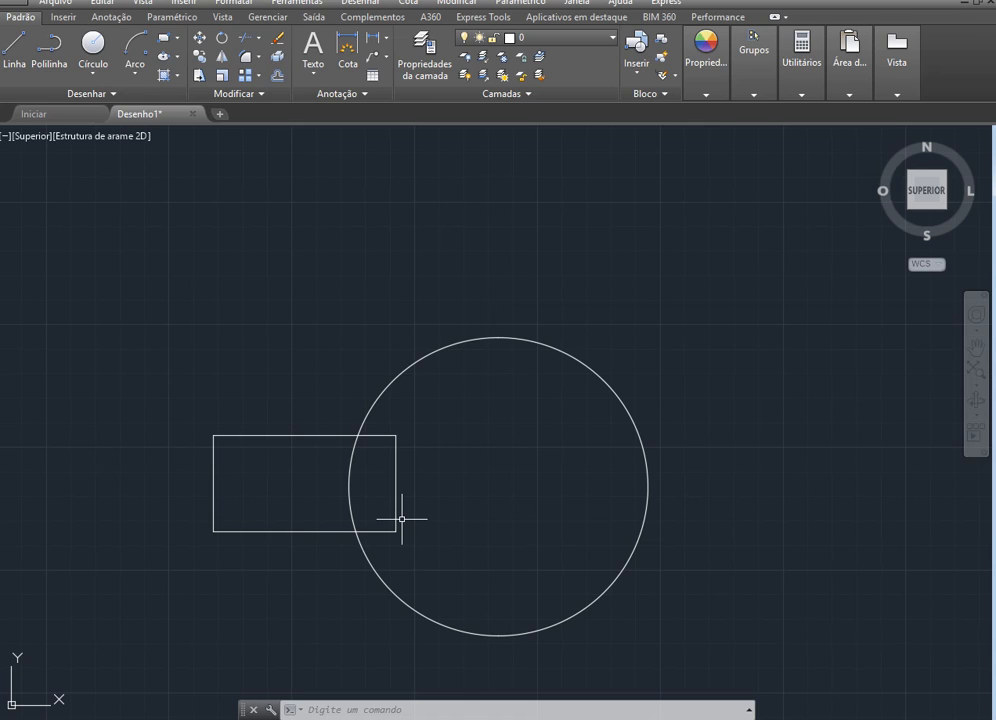
Hatch the overlap between the rectangle and the circle with the ANSI34 pattern, and check the hatch up close
left_click(164, 76)
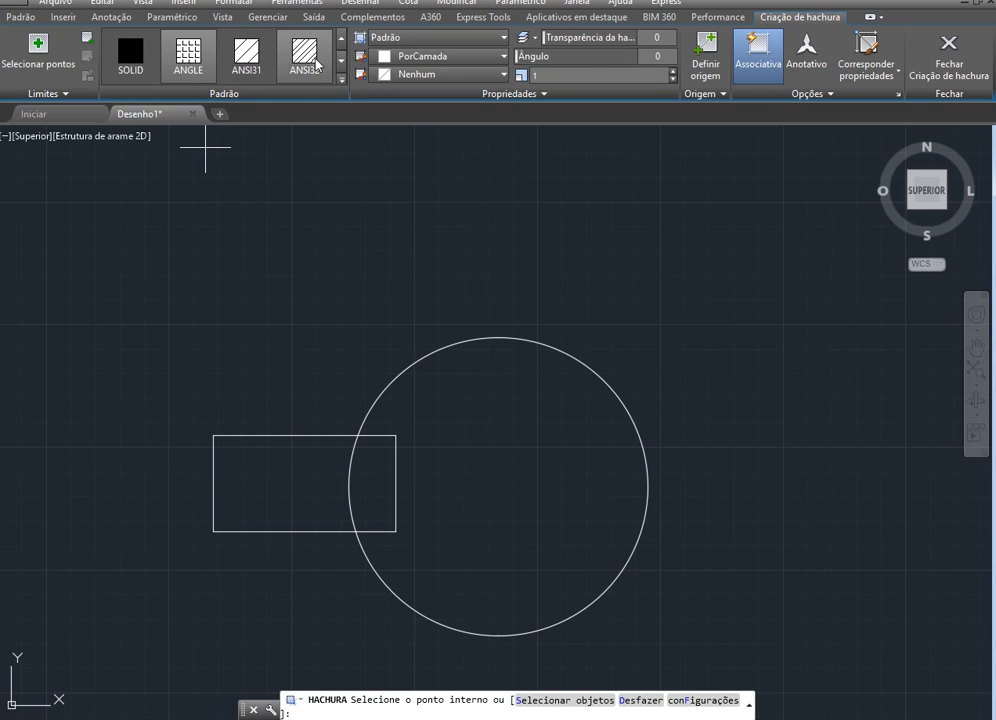
left_click(341, 60)
left_click(341, 60)
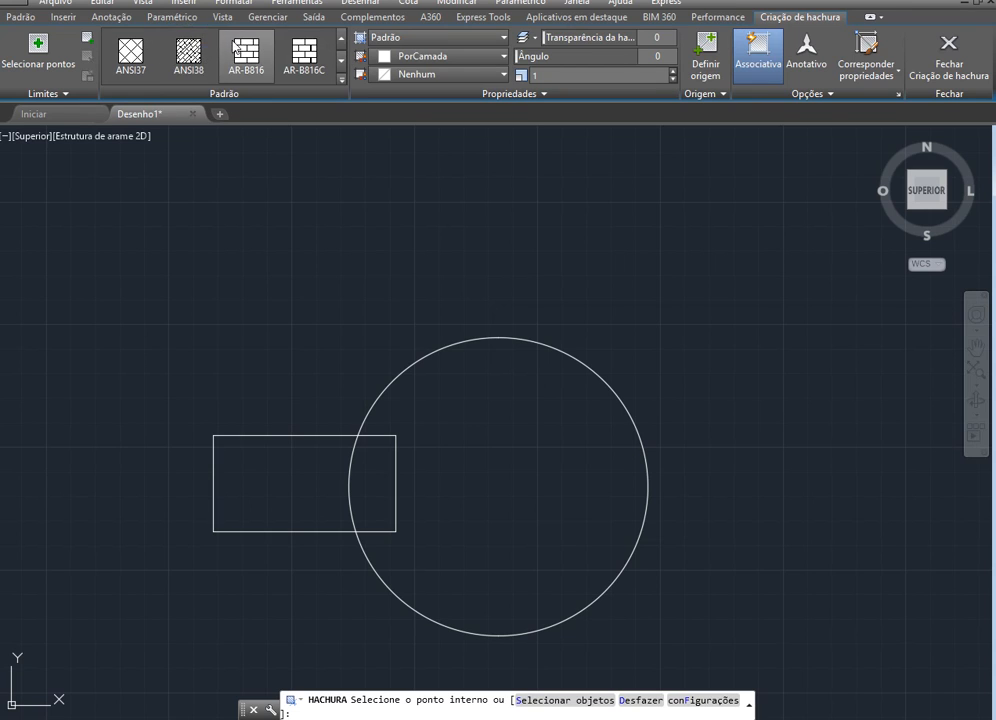
left_click(342, 62)
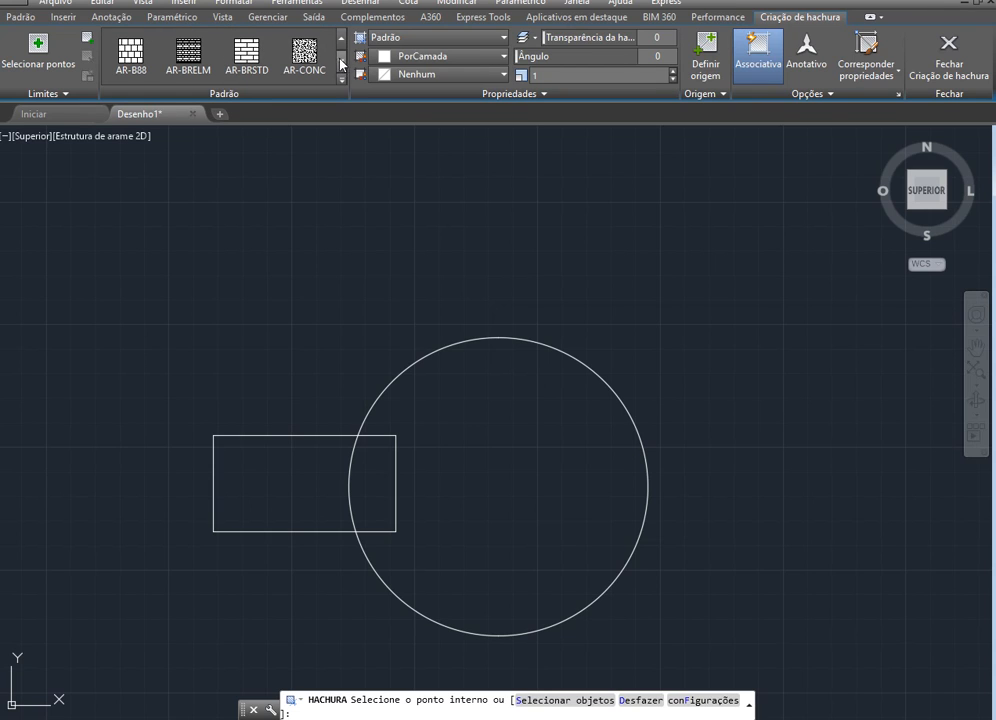
left_click(341, 39)
left_click(341, 39)
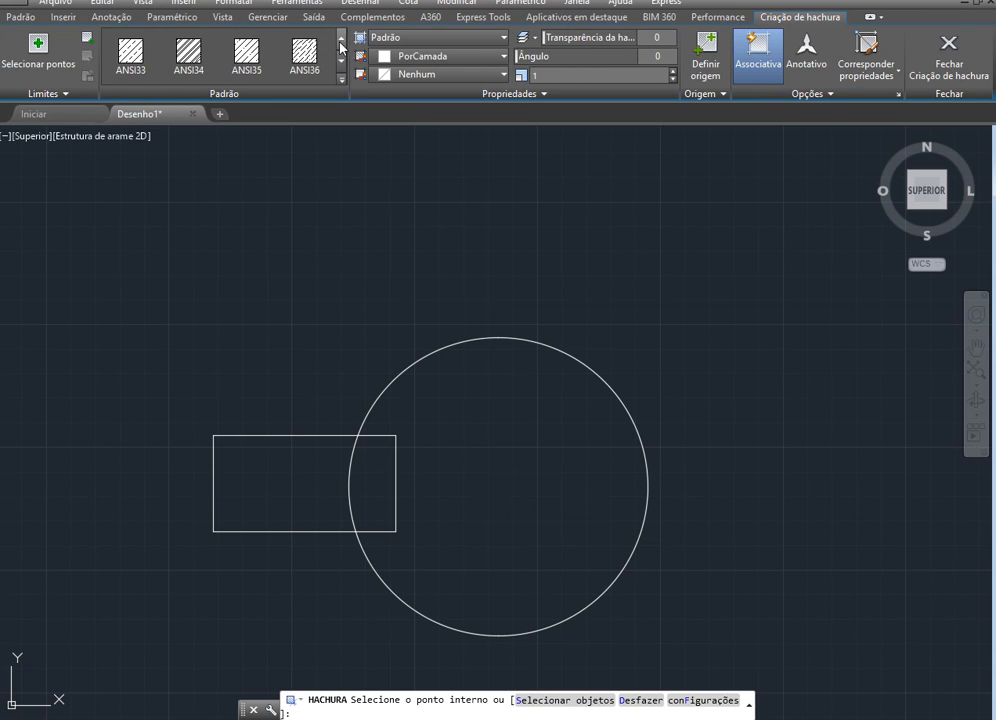
left_click(189, 53)
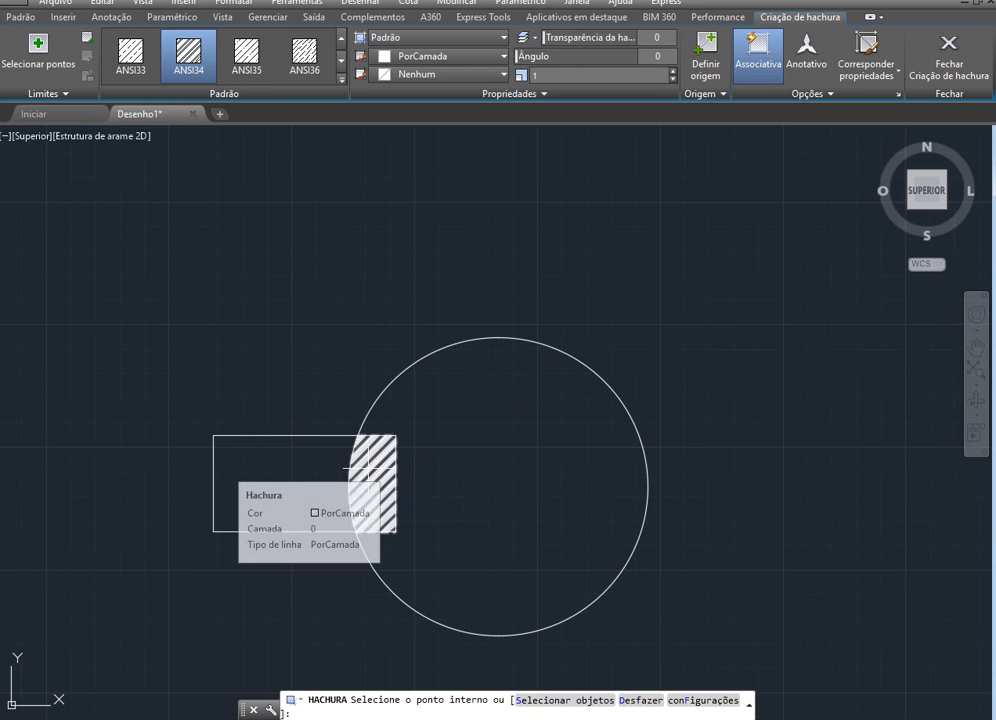
left_click(369, 467)
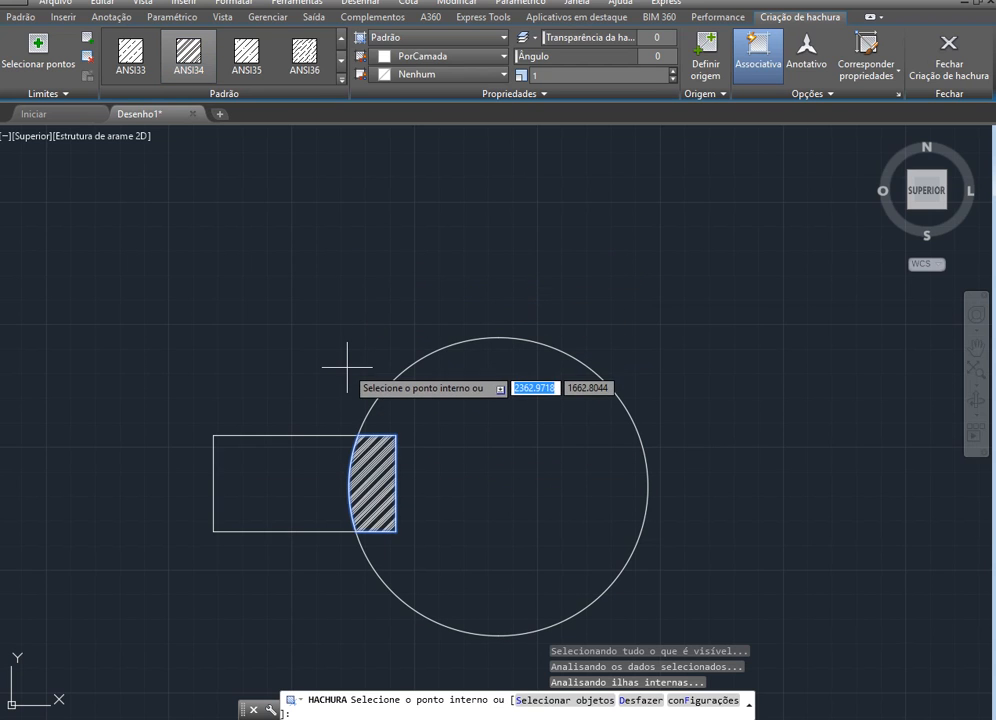
key("Escape")
scroll(370, 538, "up", 2)
scroll(261, 493, "up", 2)
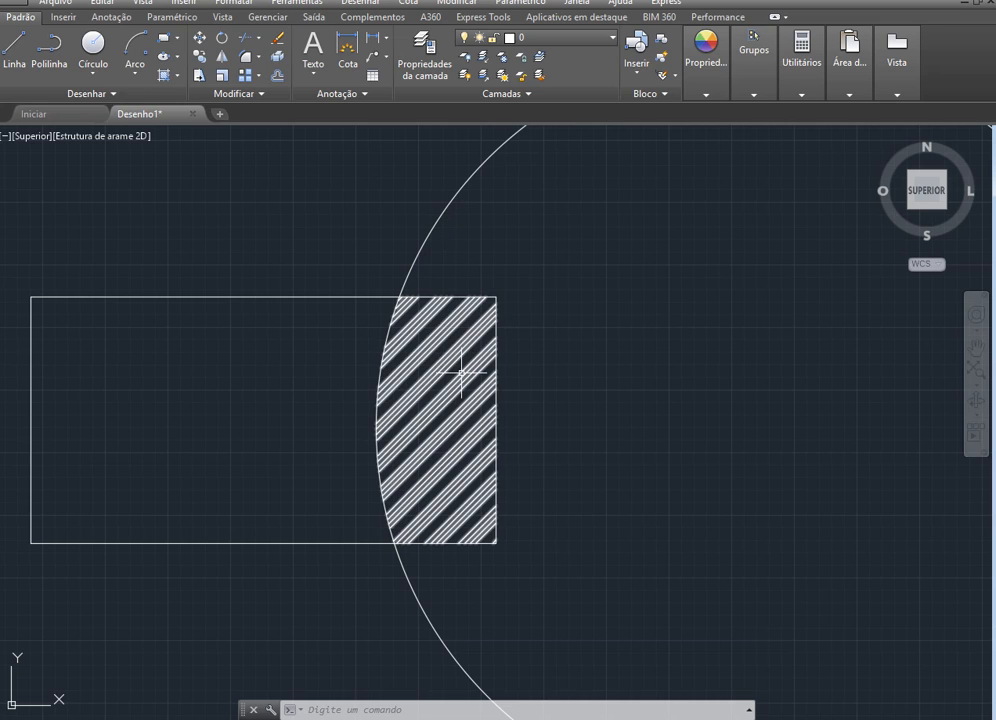
scroll(565, 455, "down", 4)
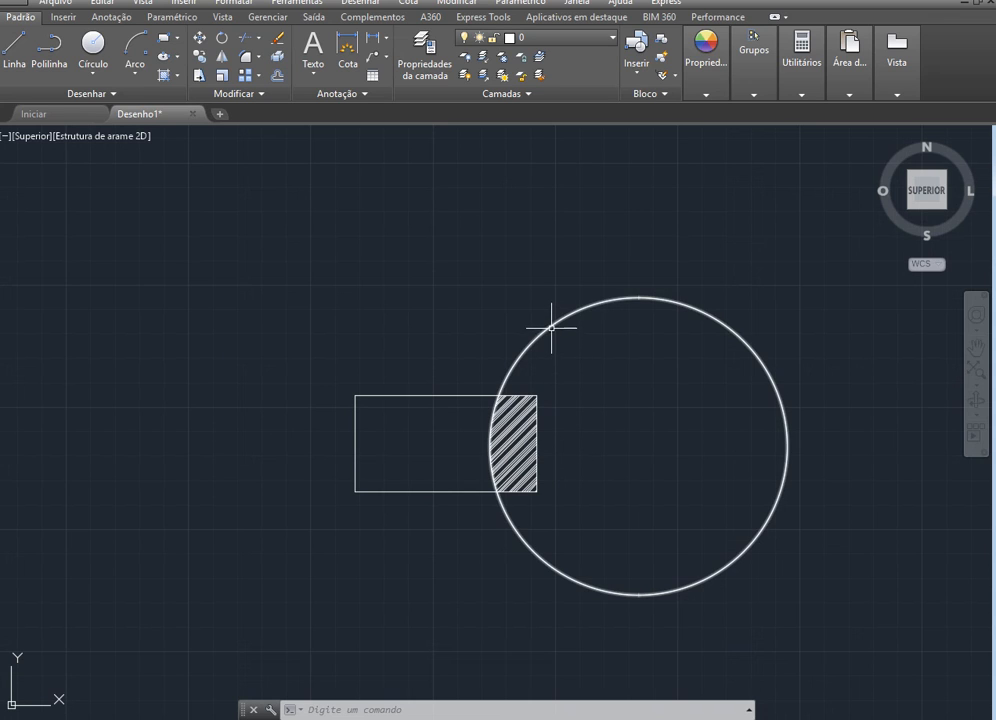
Delete the large circle and the hatch in its overlap, leaving only the rectangle
left_click(552, 331)
key("Delete")
left_click(506, 425)
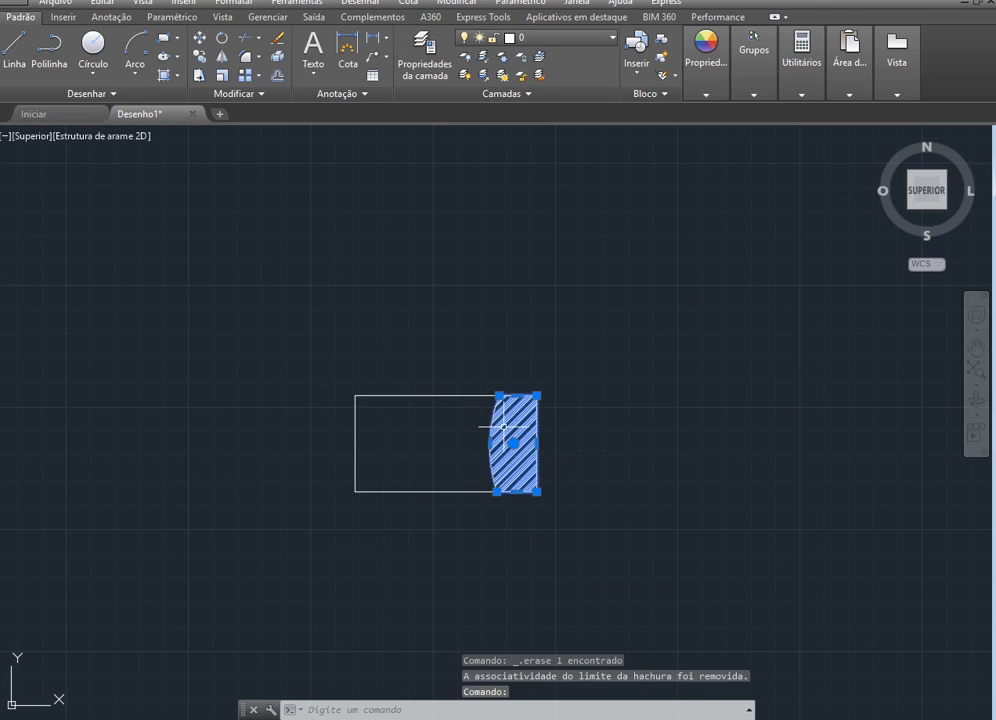
key("Delete")
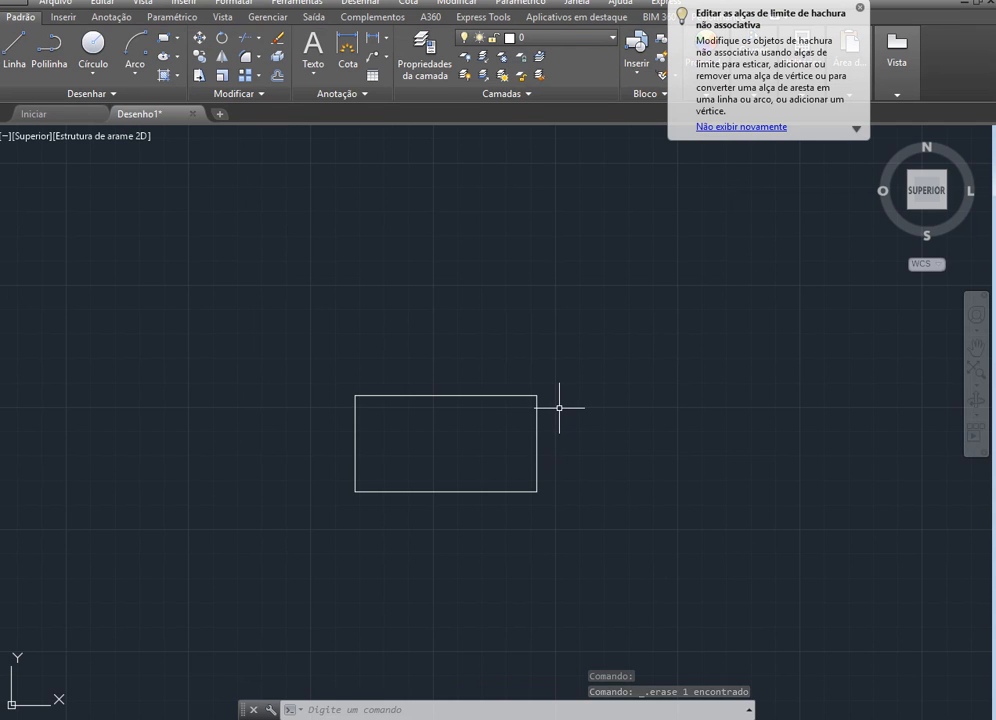
Draw a line from the midpoint of the rectangle's upper edge to the midpoint of its right edge
scroll(528, 427, "up", 2)
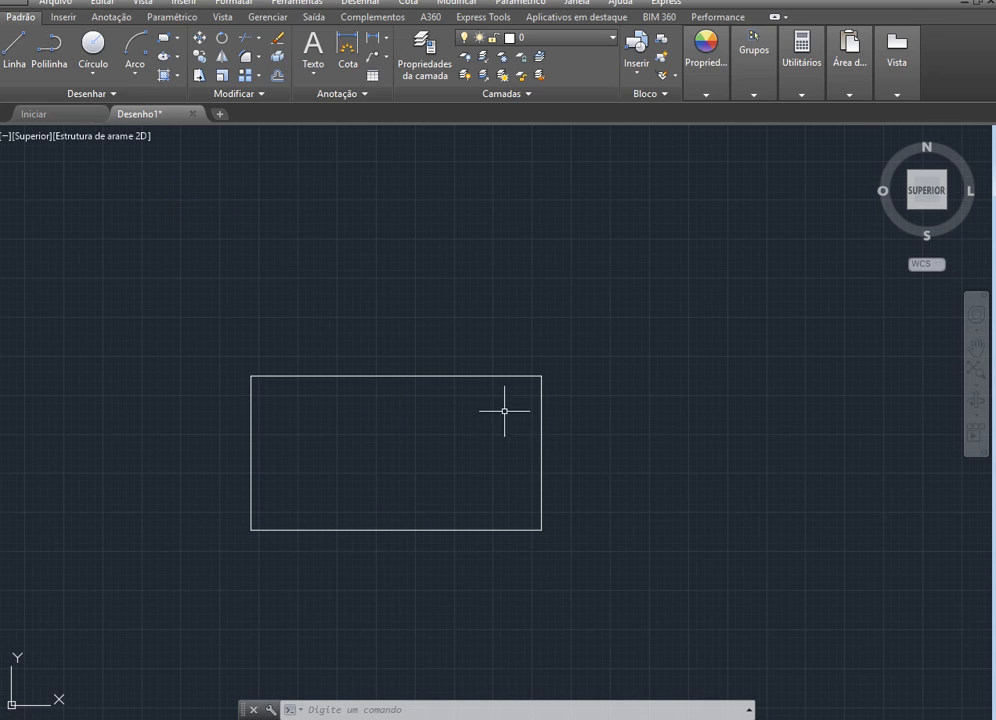
left_click(14, 45)
left_click(396, 377)
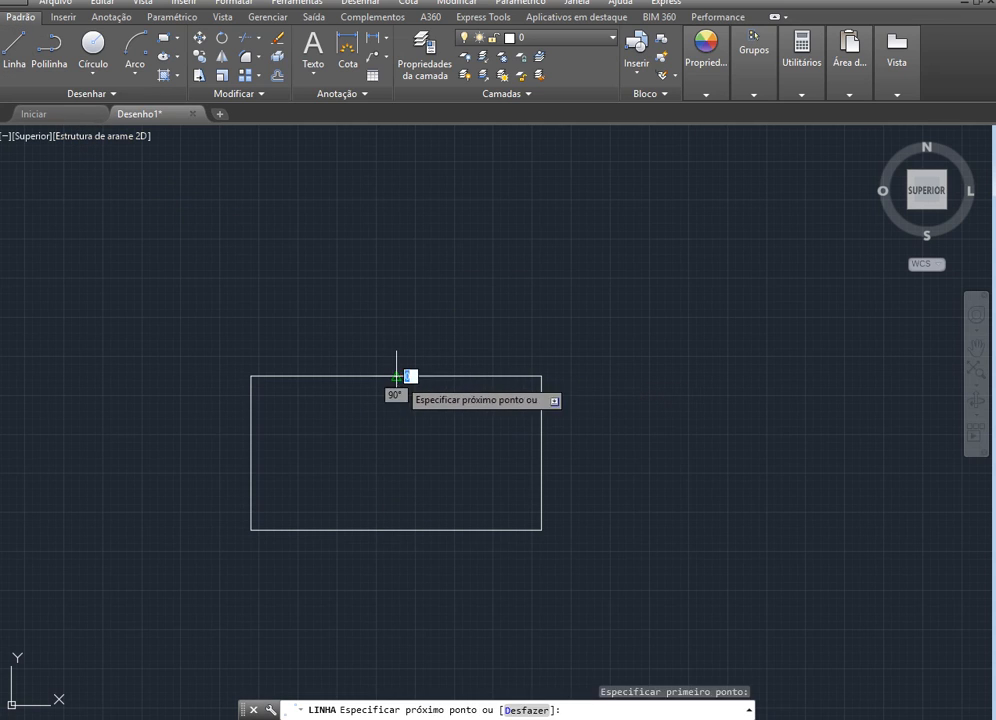
left_click(541, 462)
key("Escape")
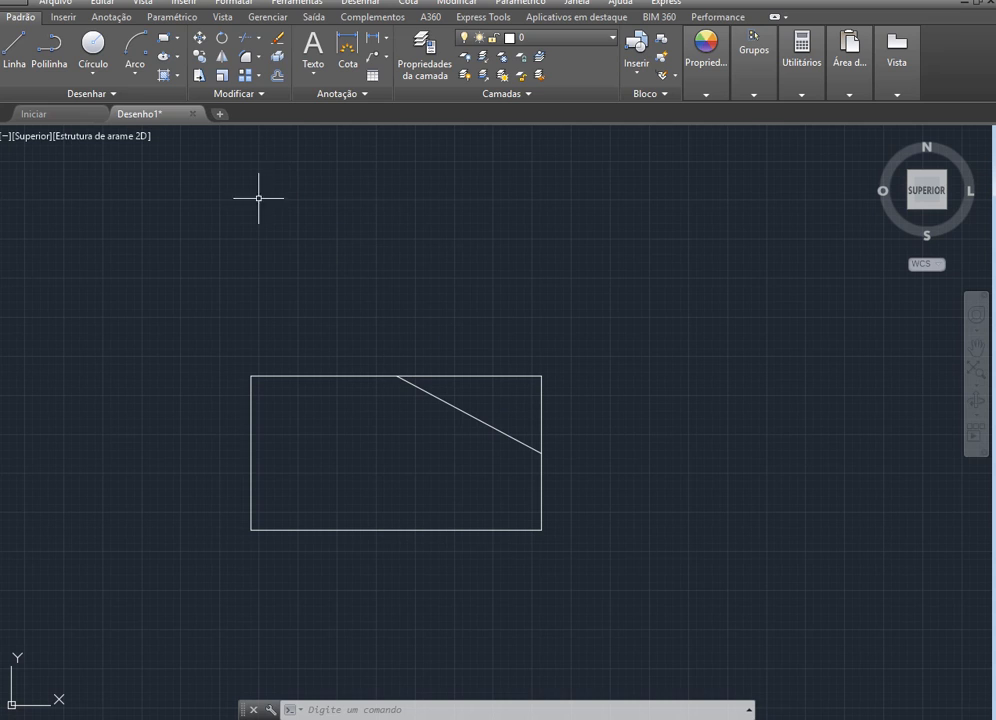
Start a new hatch and look through the available patterns, from the ANSI and AR types to ESCHER and the GOST types
left_click(164, 58)
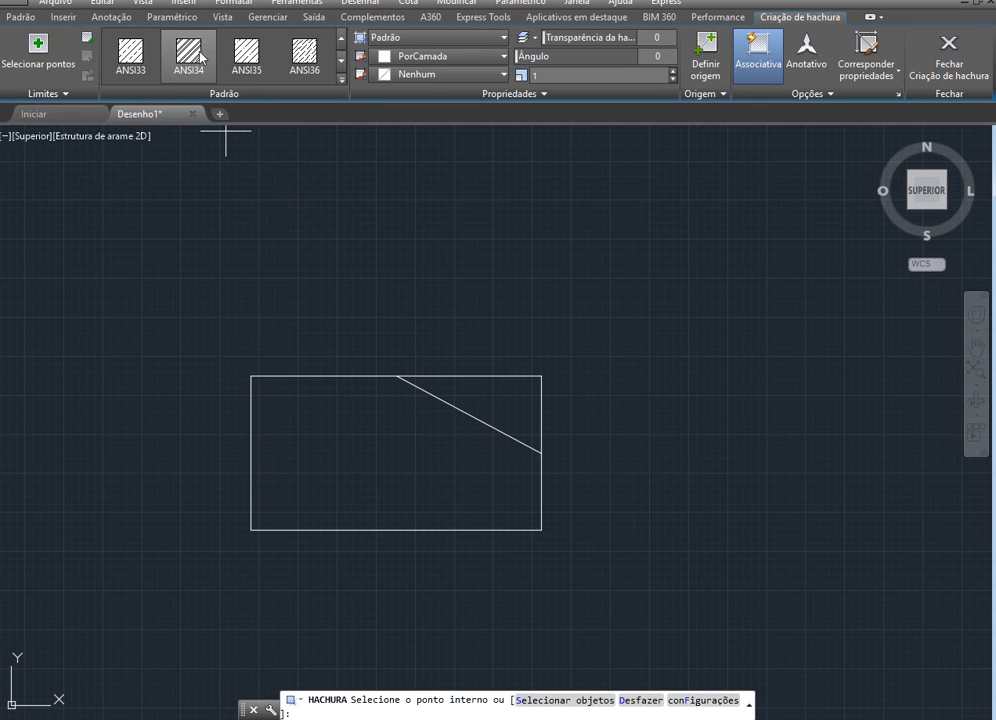
left_click(340, 61)
left_click(340, 61)
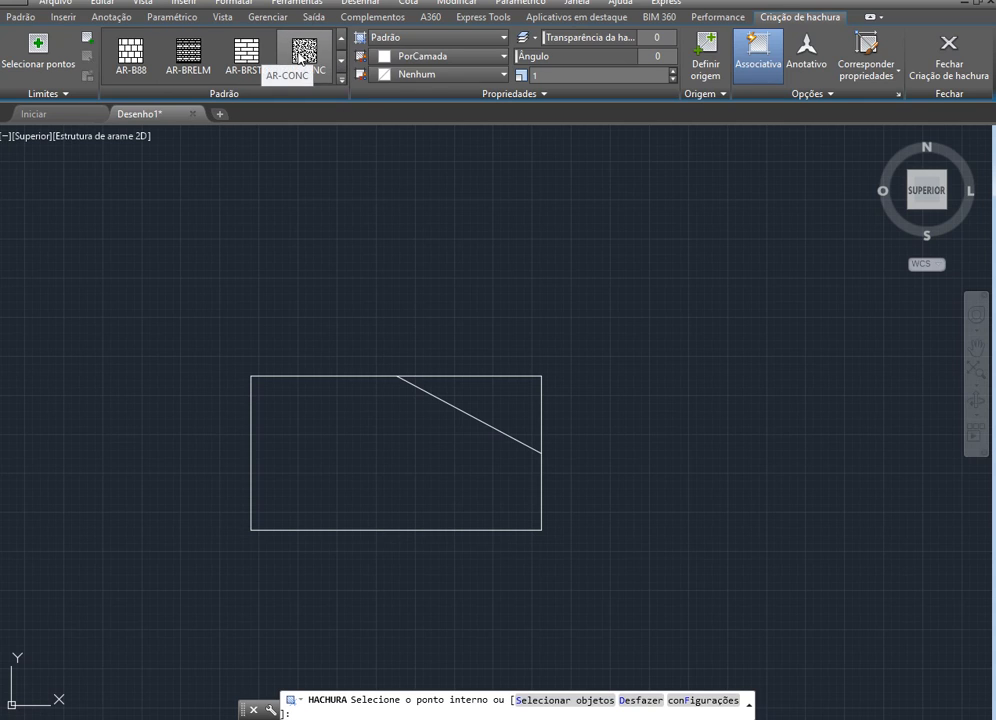
left_click(340, 61)
left_click(340, 61)
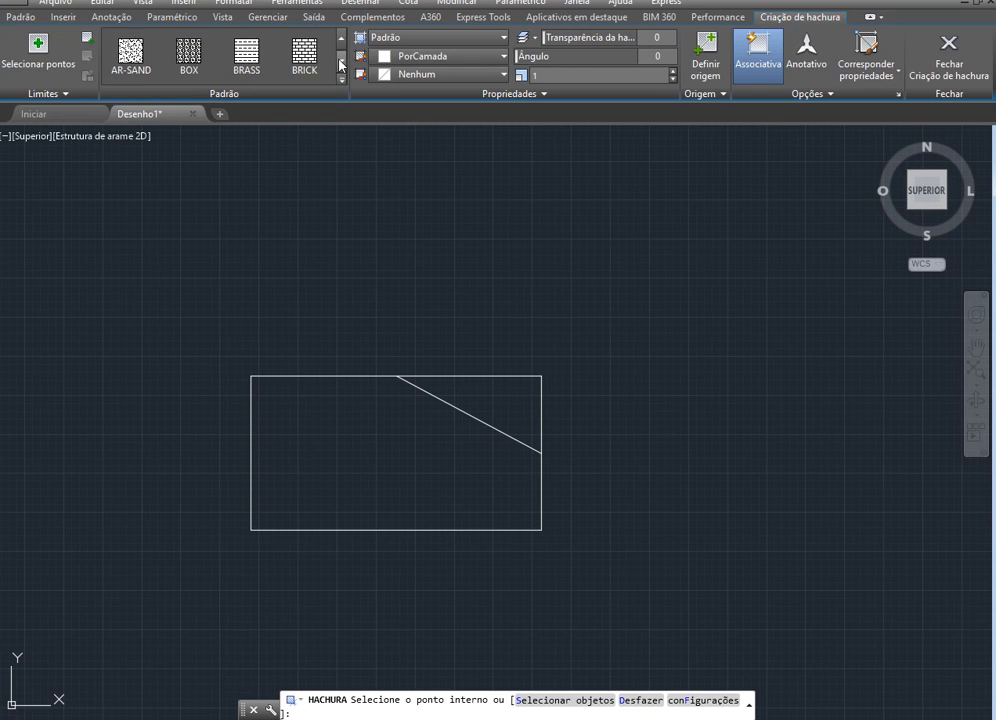
left_click(340, 61)
left_click(340, 61)
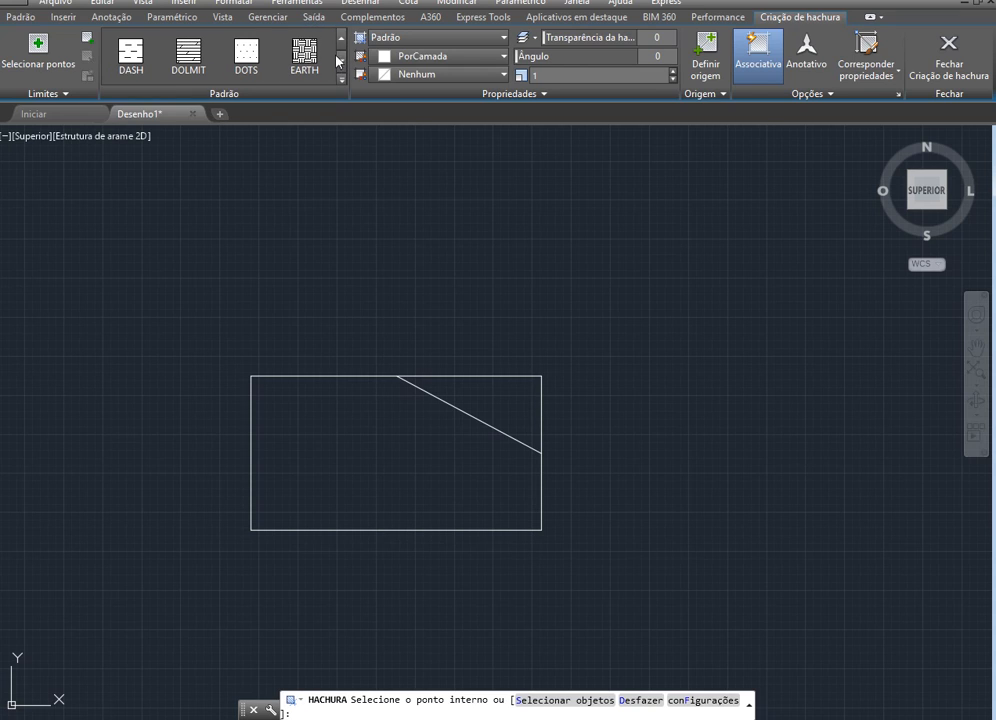
left_click(342, 39)
left_click(342, 39)
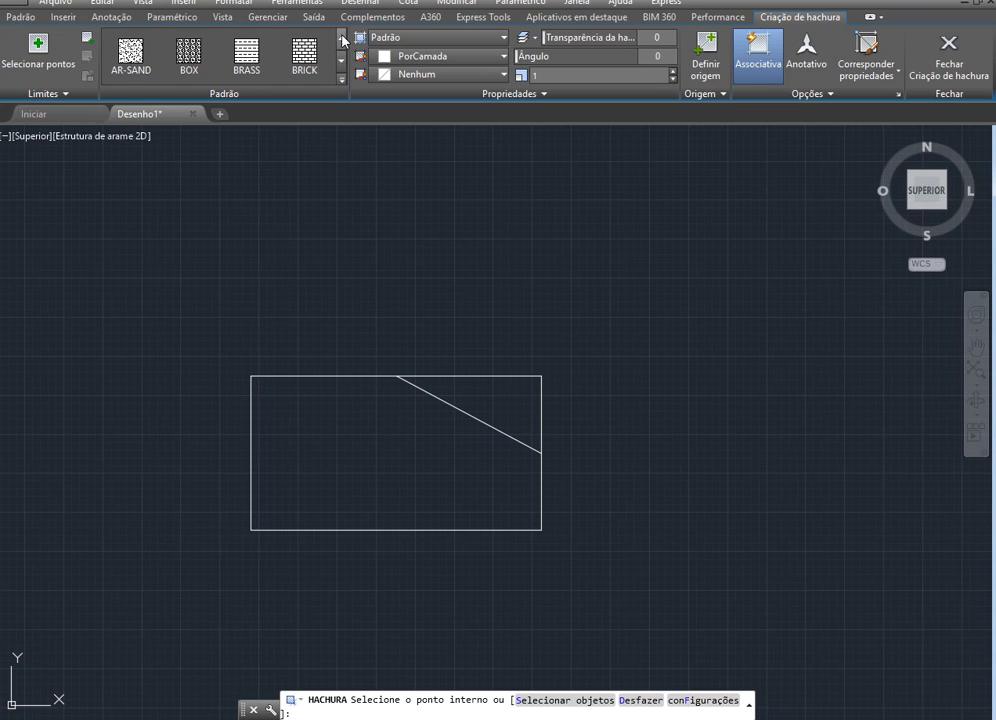
left_click(342, 39)
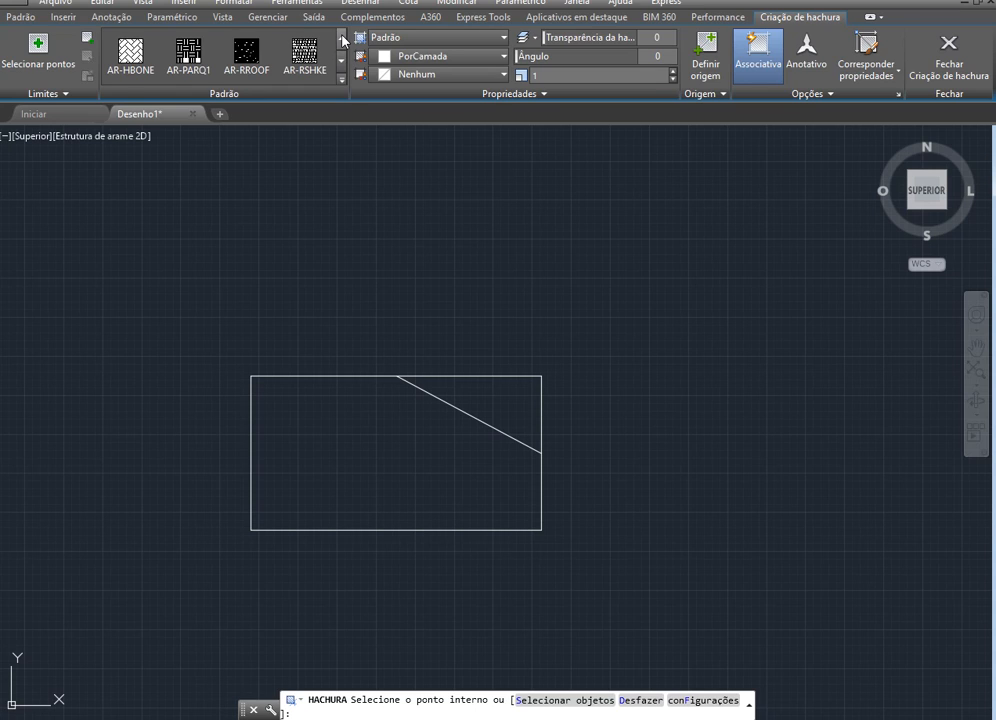
left_click(342, 39)
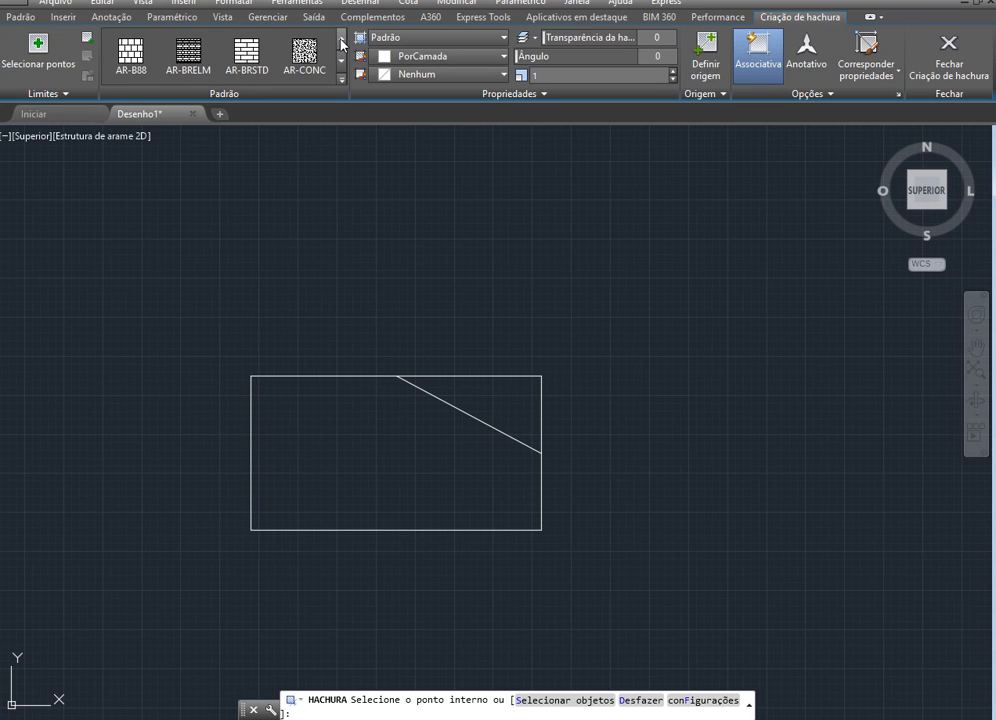
left_click(342, 39)
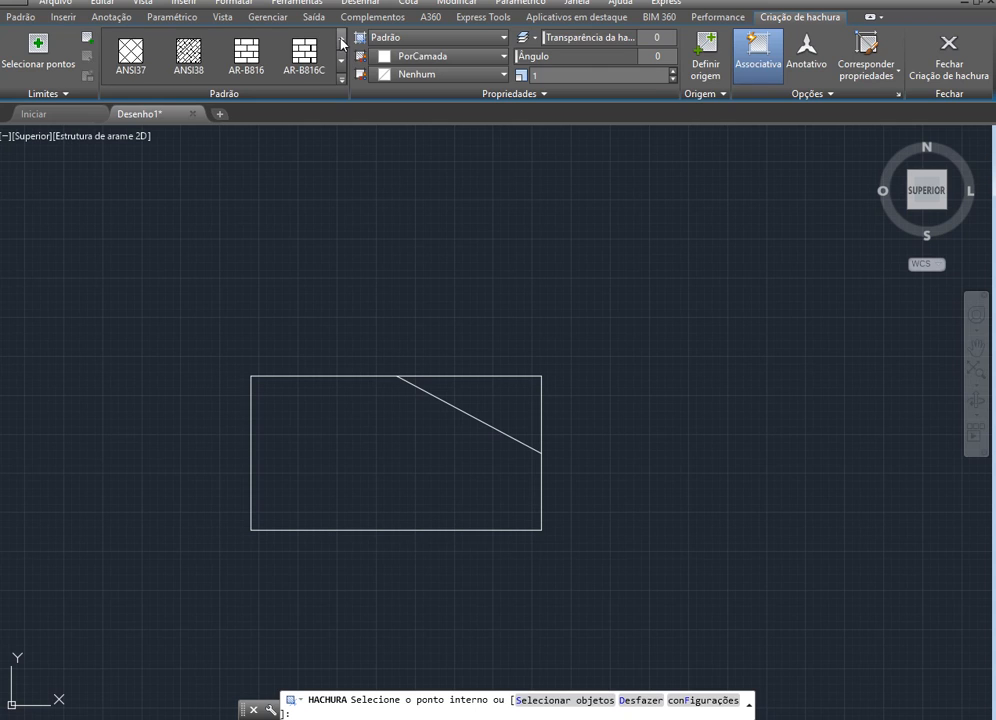
left_click(342, 39)
left_click(341, 59)
left_click(341, 59)
left_click(341, 59)
left_click(341, 59)
left_click(341, 59)
left_click(341, 59)
left_click(341, 59)
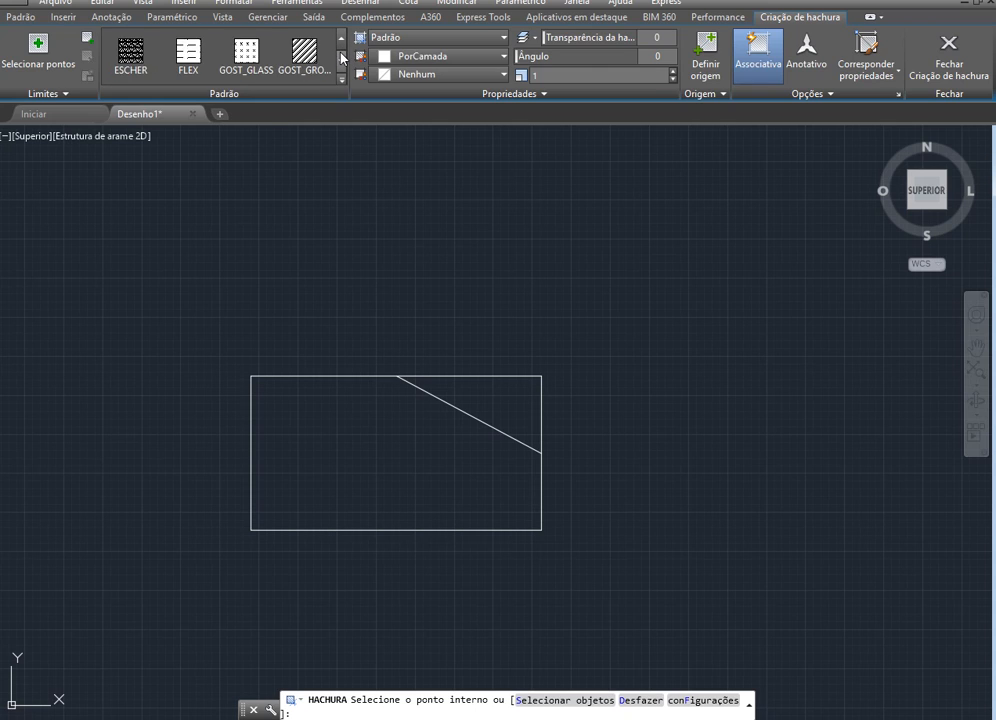
left_click(341, 59)
left_click(341, 40)
left_click(341, 40)
left_click(341, 40)
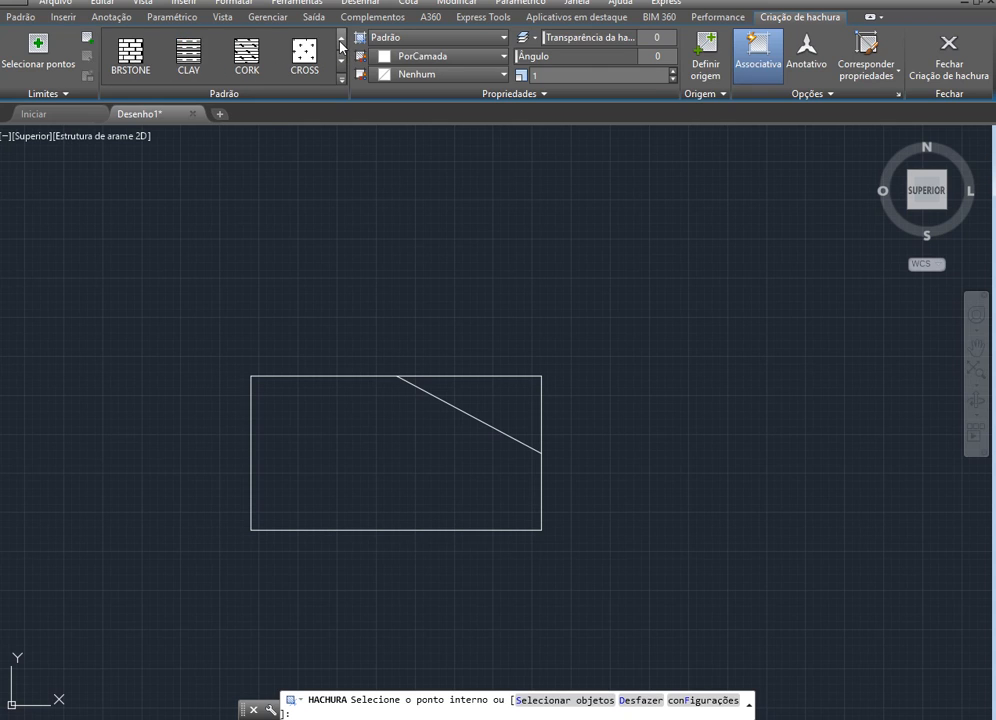
left_click(341, 40)
left_click(341, 40)
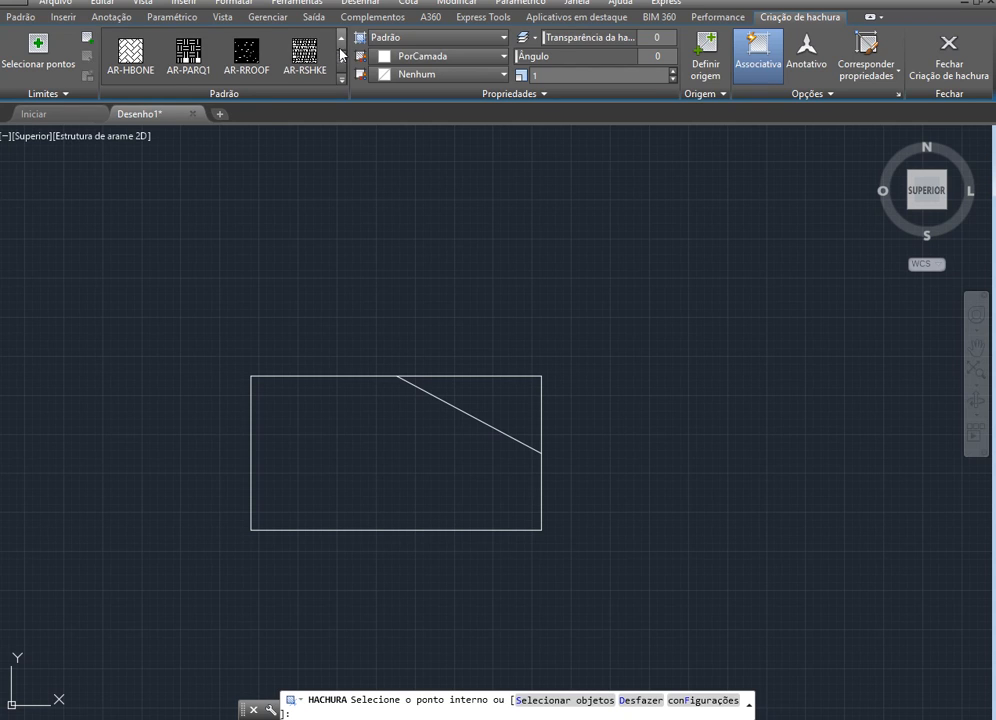
Hatch the triangle cut off at the rectangle's upper right corner with the AR-CONC pattern
left_click(341, 59)
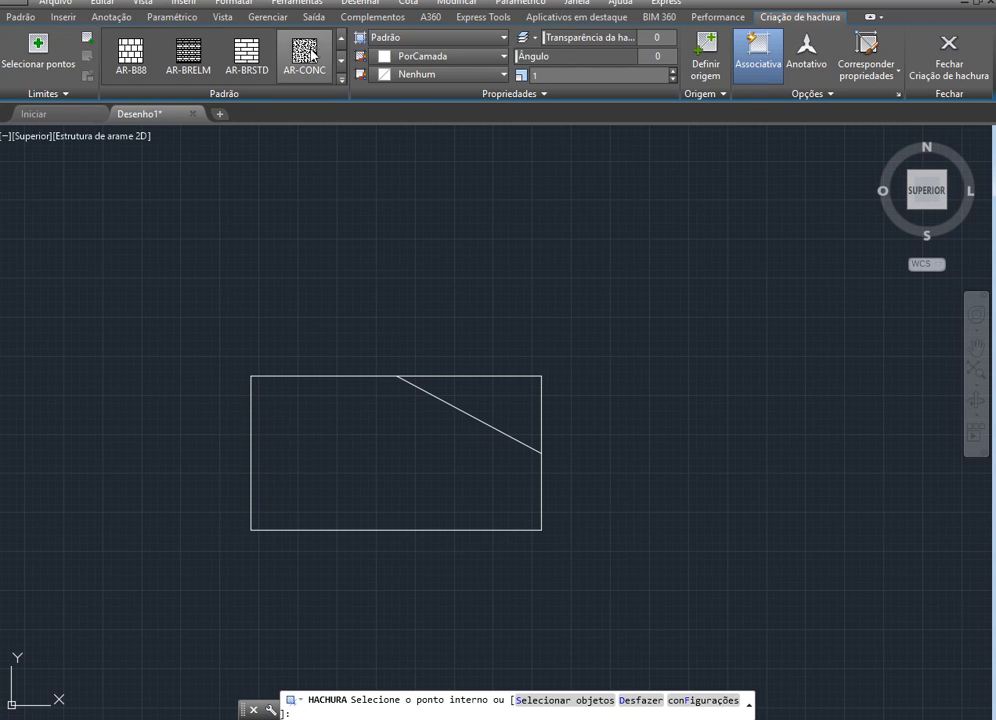
left_click(310, 55)
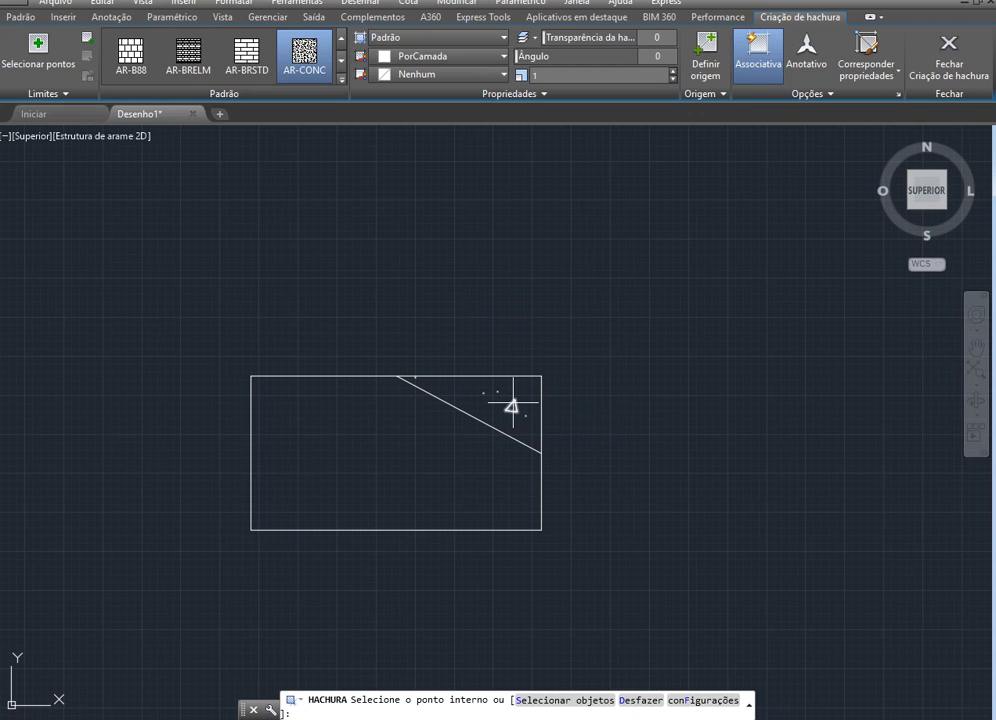
left_click(513, 405)
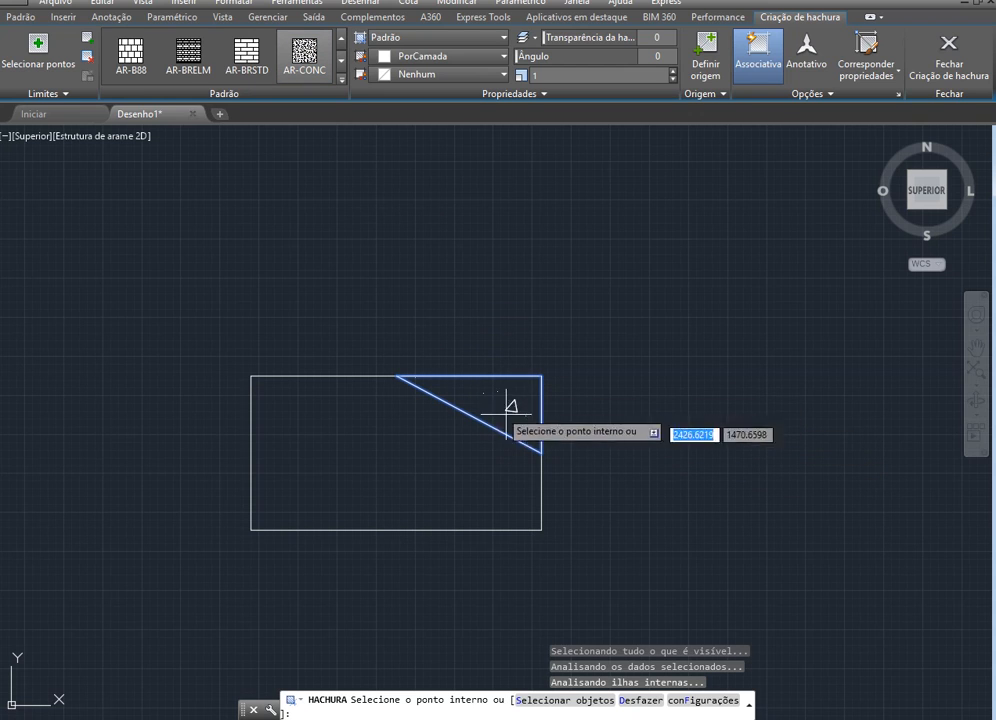
key("Escape")
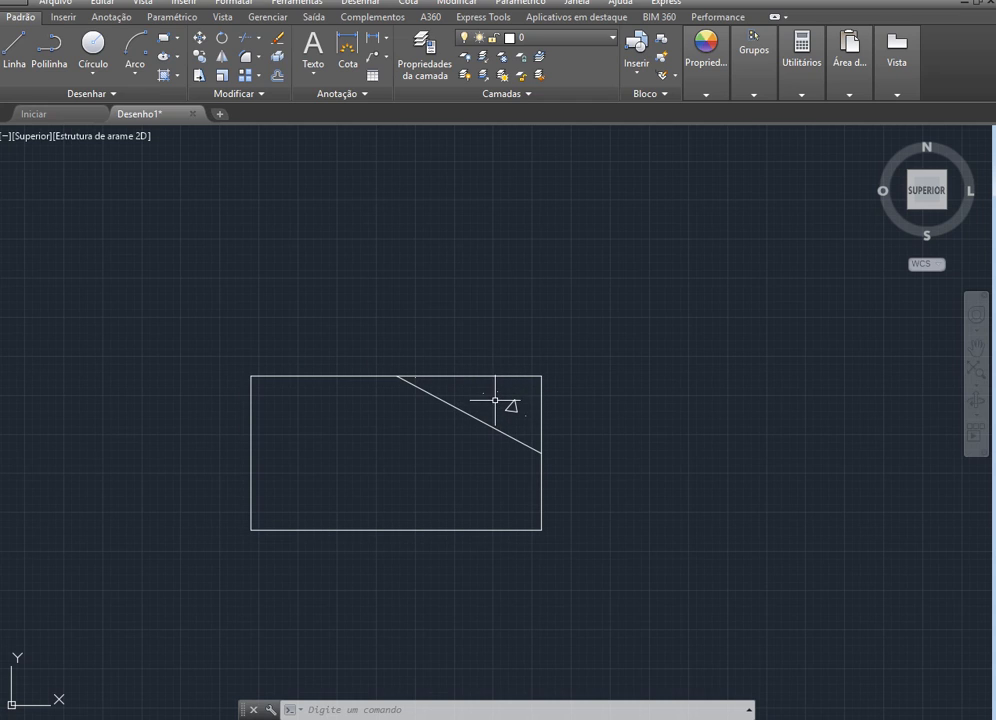
Reduce the scale of the triangle's AR-CONC hatch, trying 0.5 first and settling on 0.2, and check the hatch up close
left_click(509, 404)
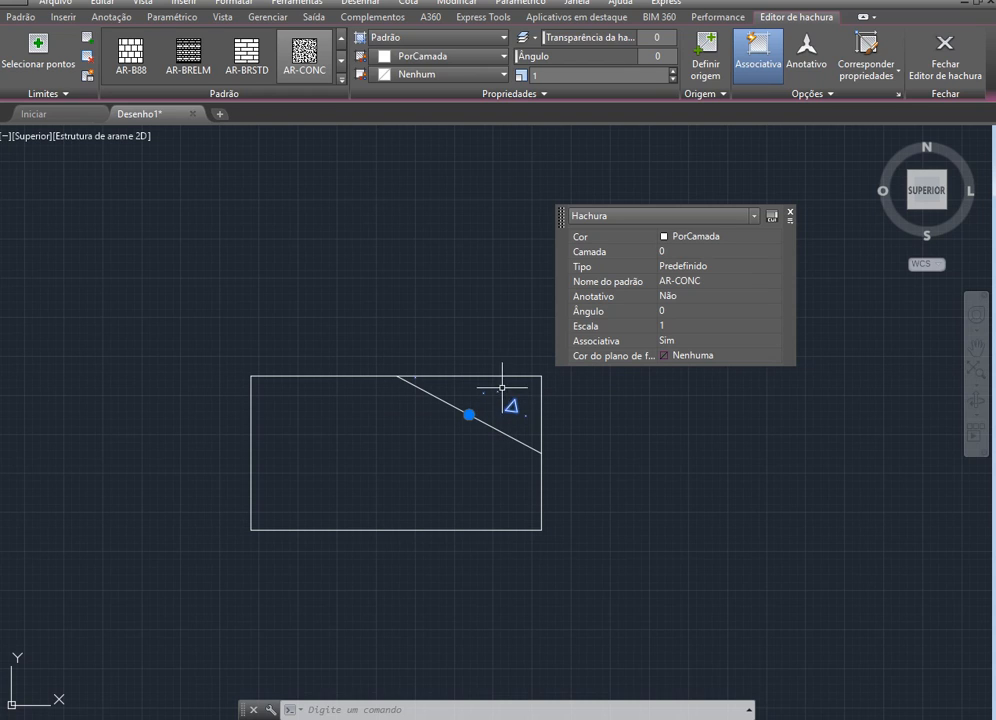
left_click(663, 326)
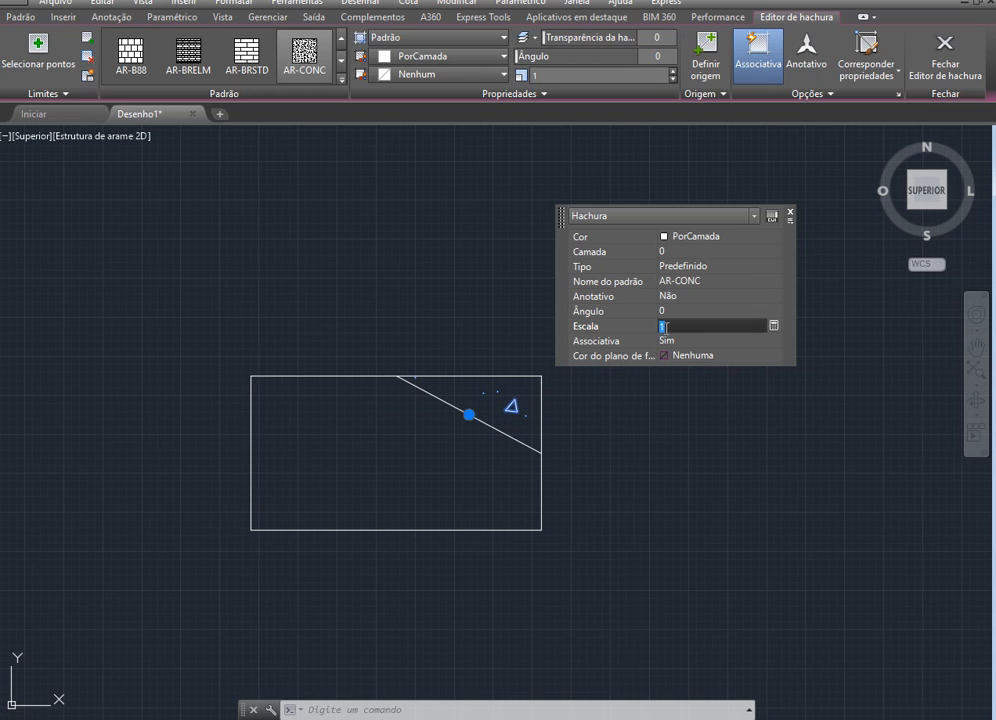
type("0.5")
left_click(666, 336)
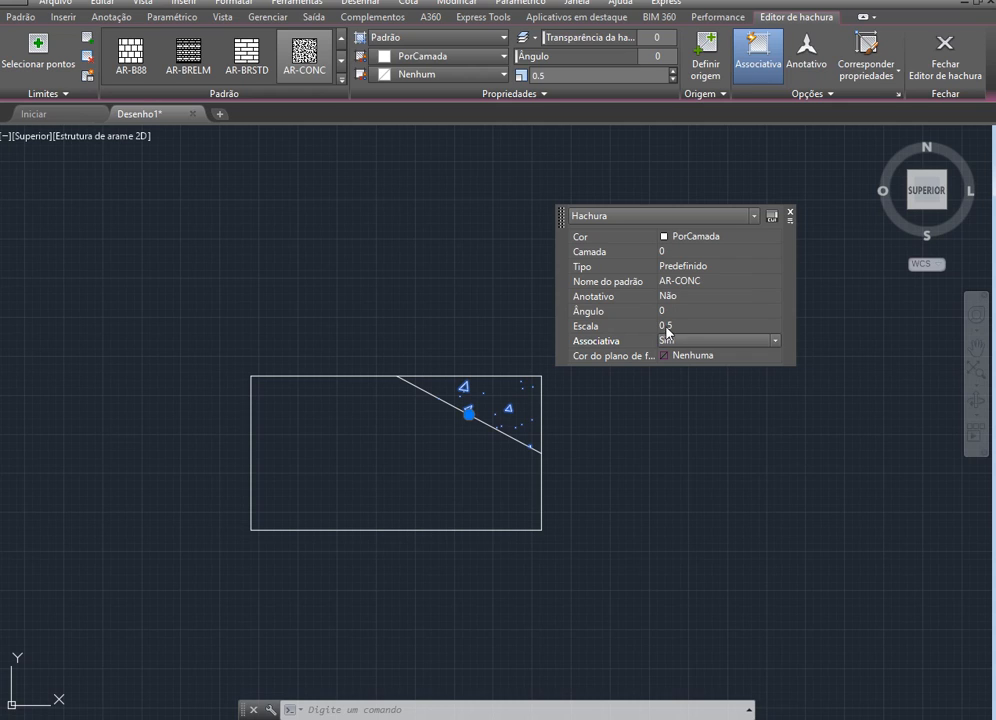
left_click(673, 325)
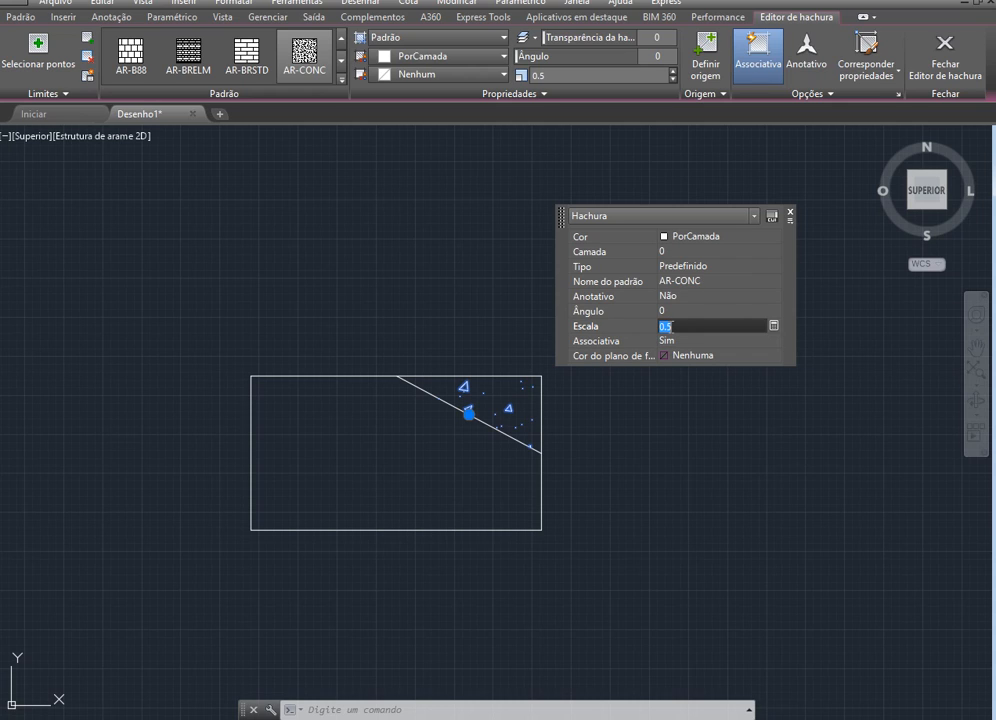
type("0")
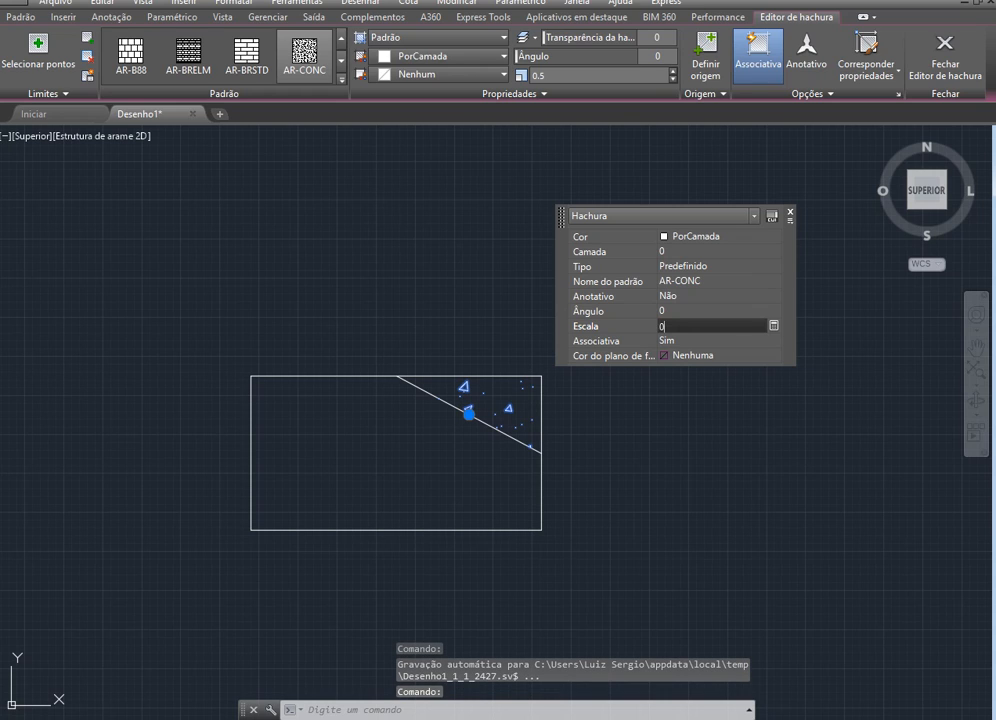
type(".2")
left_click(605, 341)
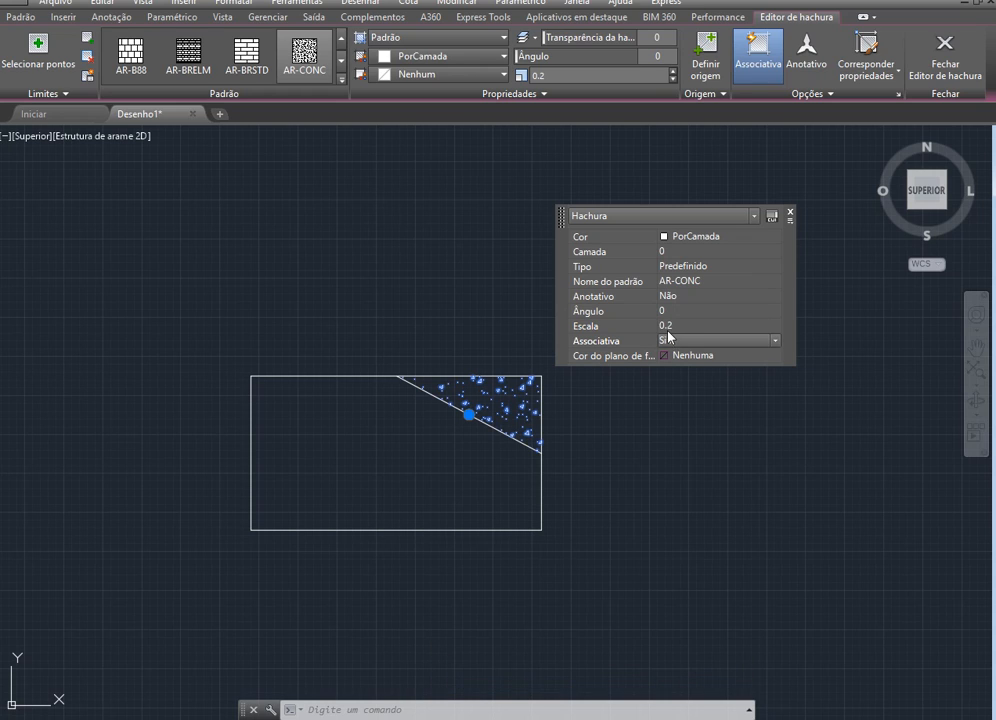
left_click(790, 212)
key("Escape")
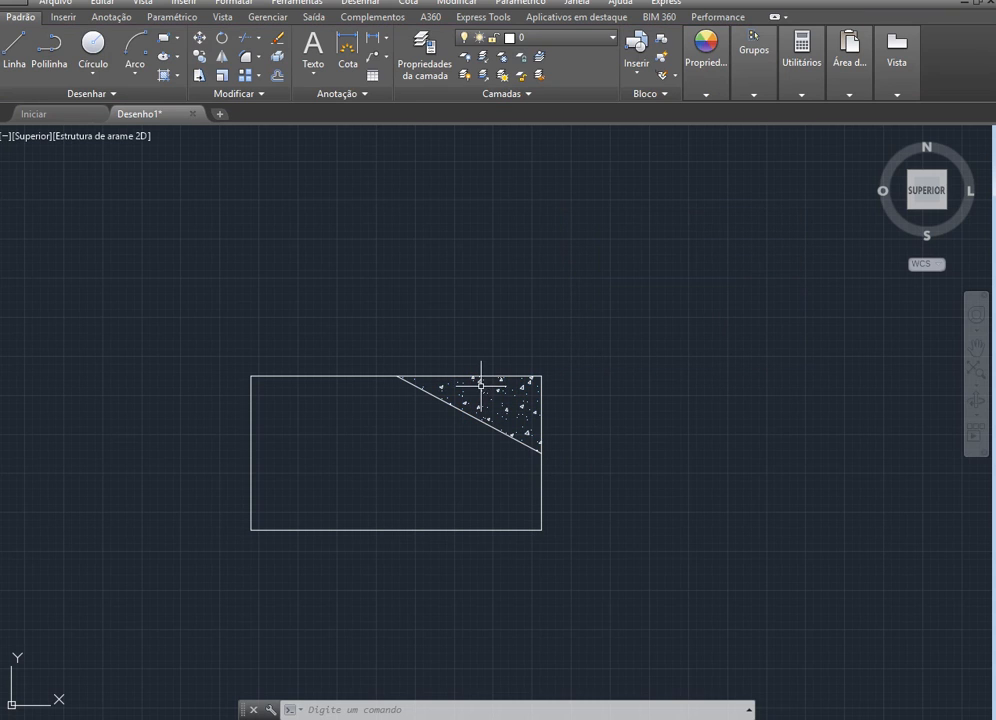
scroll(241, 402, "up", 2)
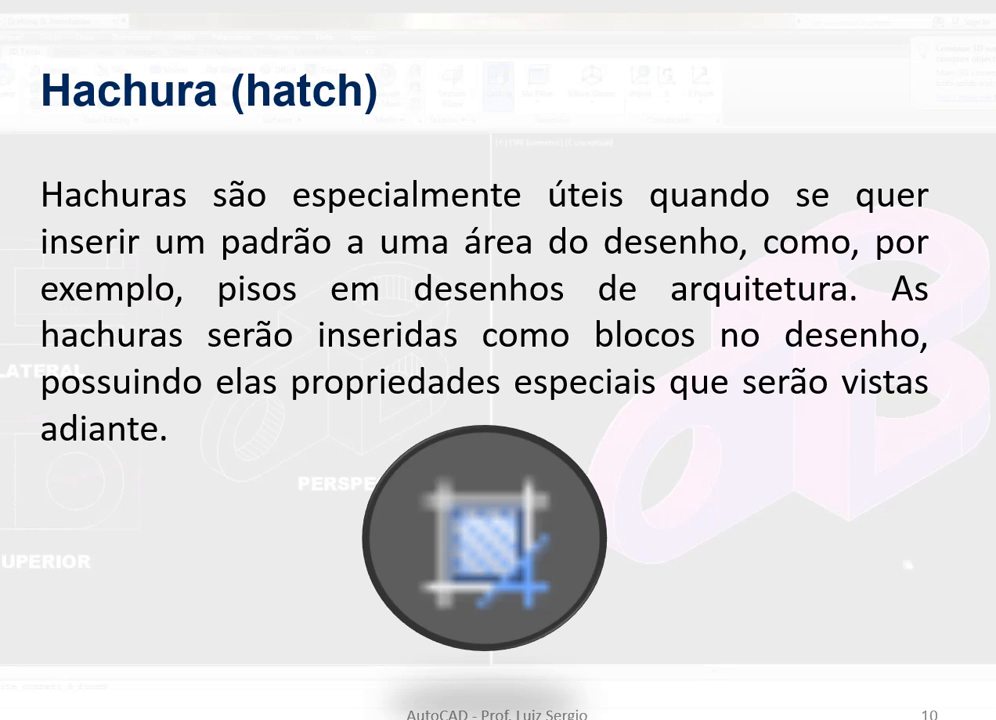
Advance the PowerPoint presentation from the Hatch slide to the Texto slide and return to the AutoCAD drawing
key("Right")
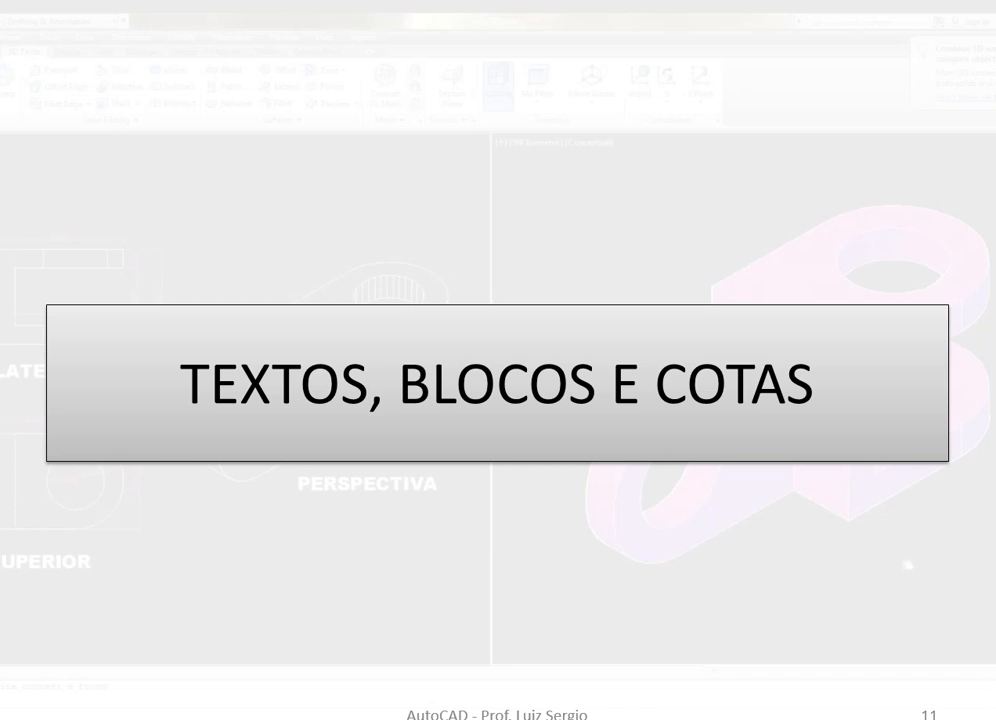
key("Right")
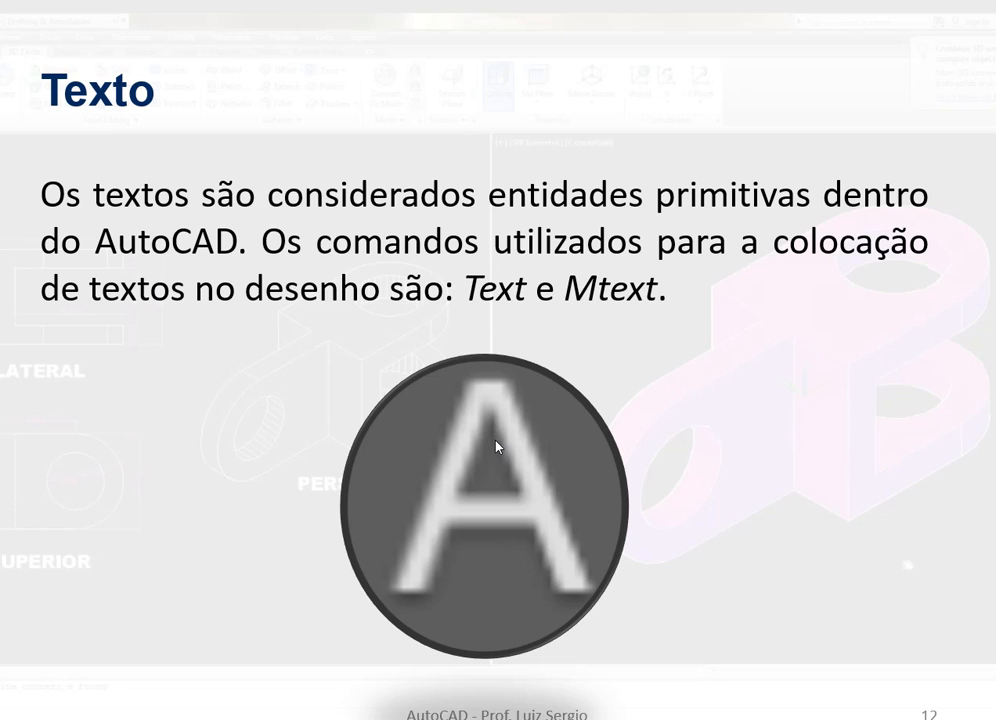
key("alt+Tab")
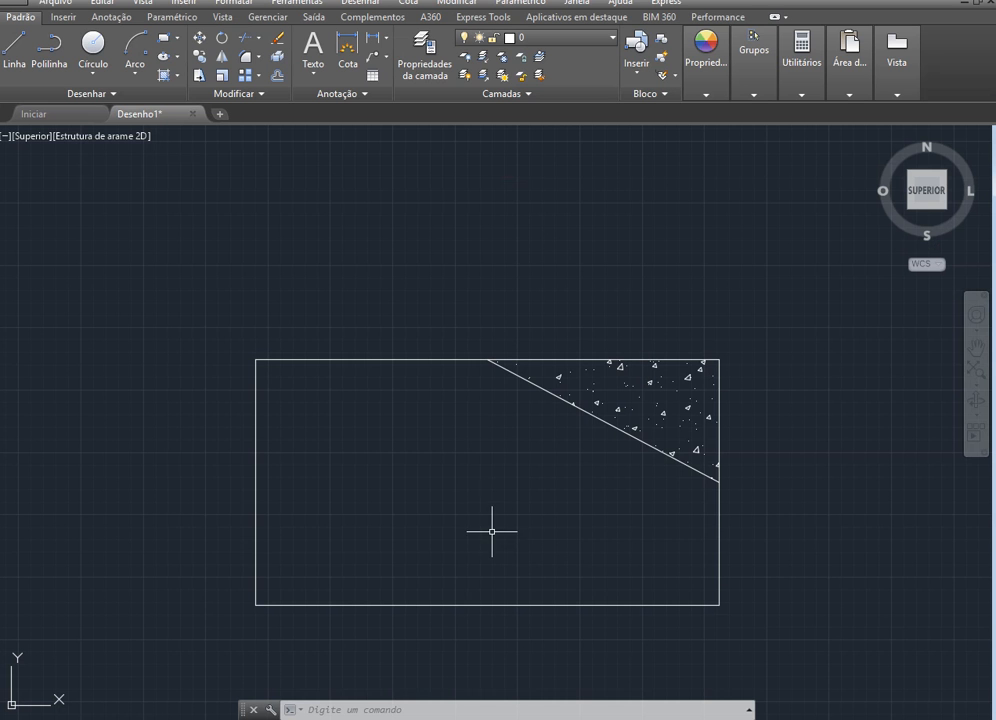
Place a multiline text reading "Teste" inside the rectangle near its upper left corner
left_click(310, 45)
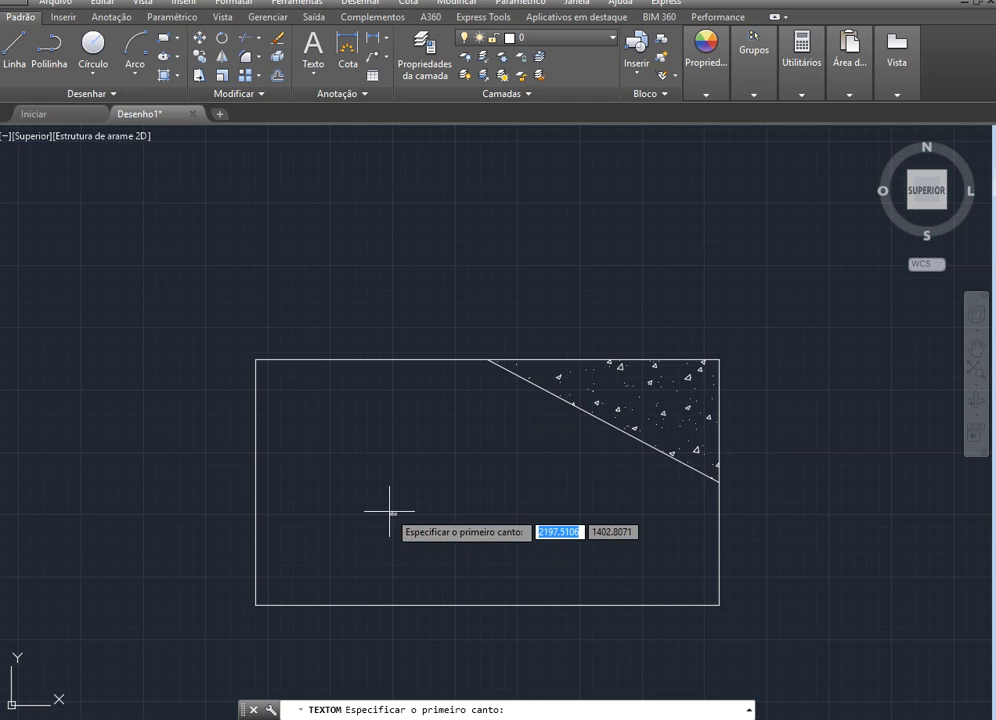
scroll(320, 408, "up", 2)
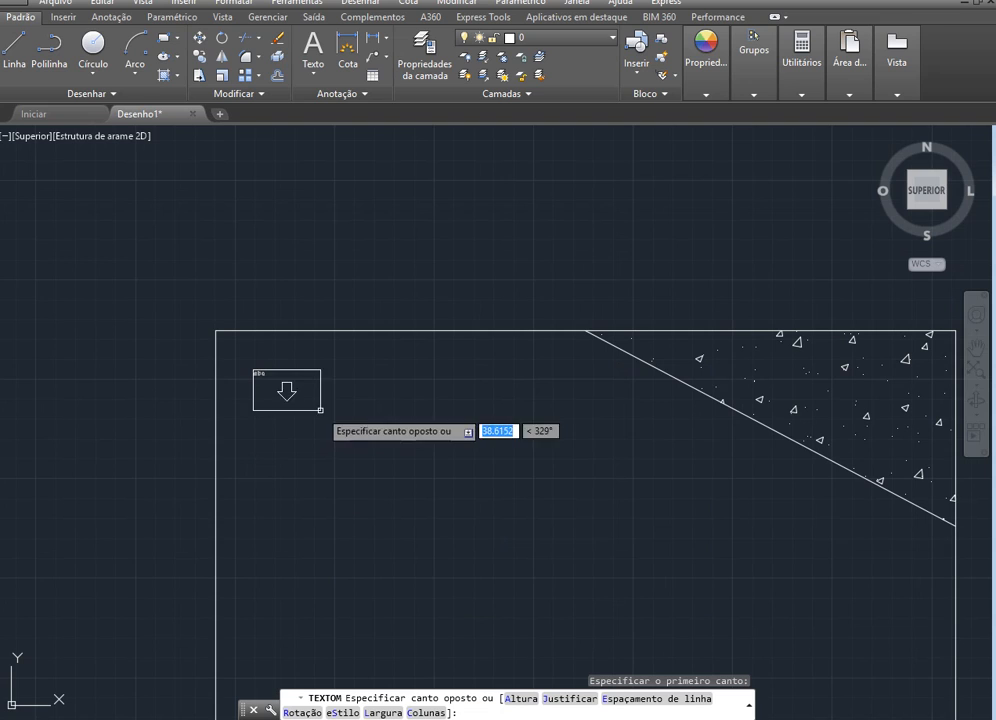
left_click(447, 419)
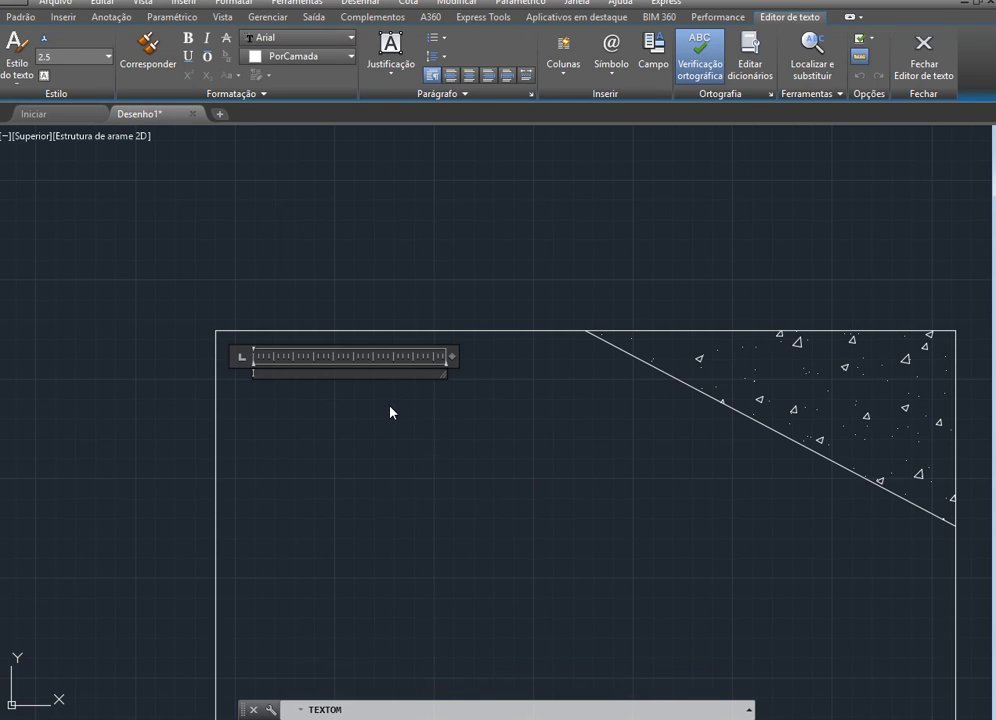
type("Teste")
left_click(165, 389)
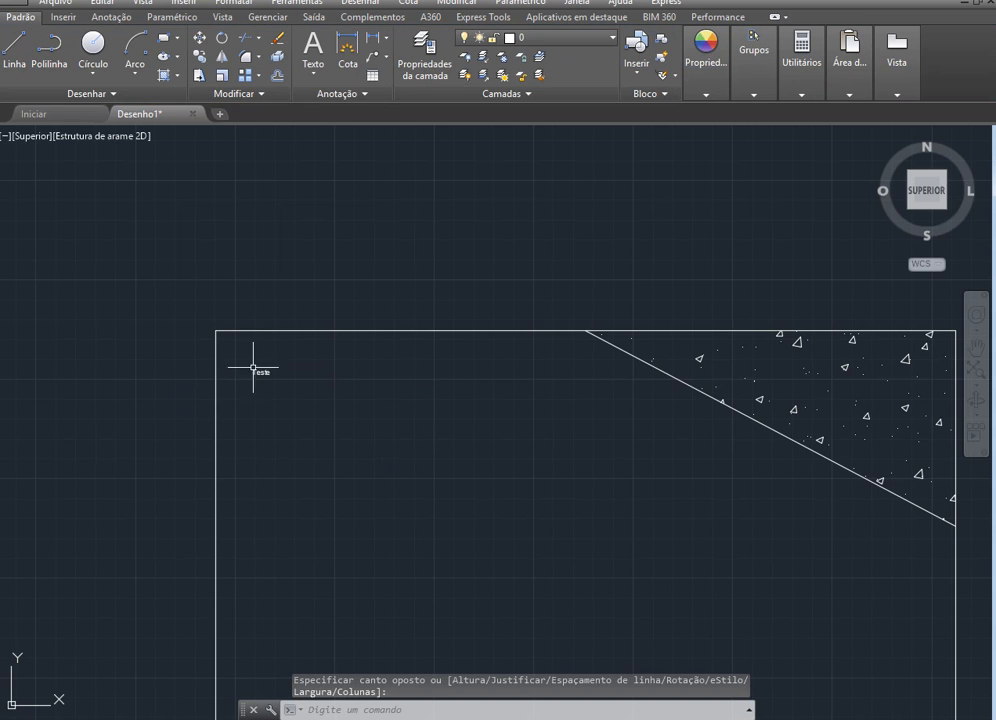
Measure the length of the rectangle's bottom edge from corner to corner with the DIST command
scroll(97, 374, "down", 2)
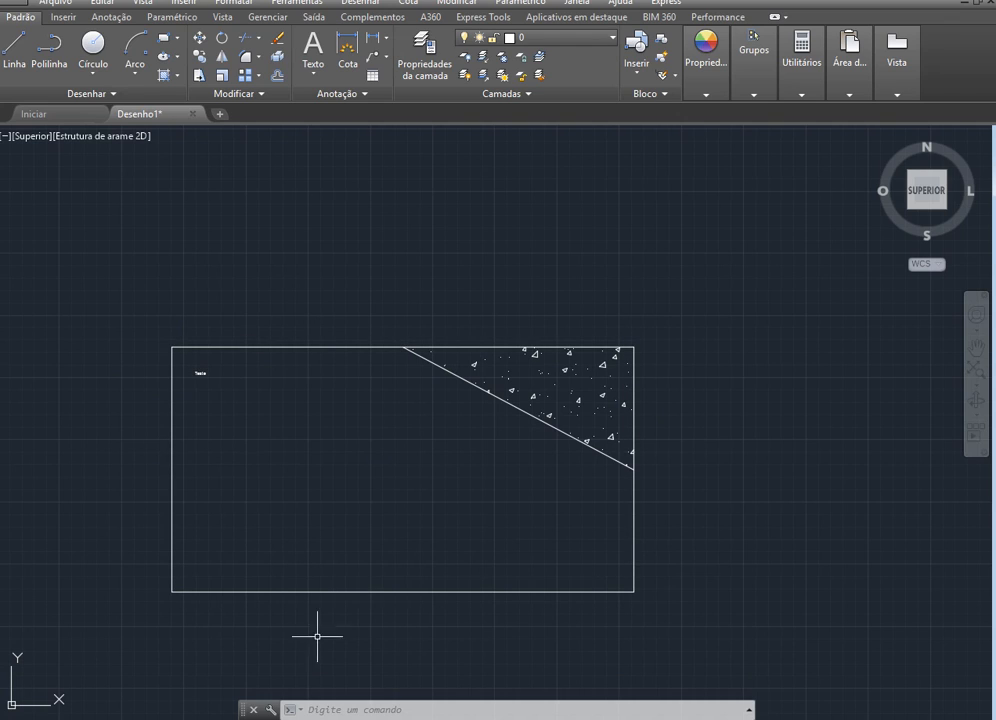
left_click(420, 591)
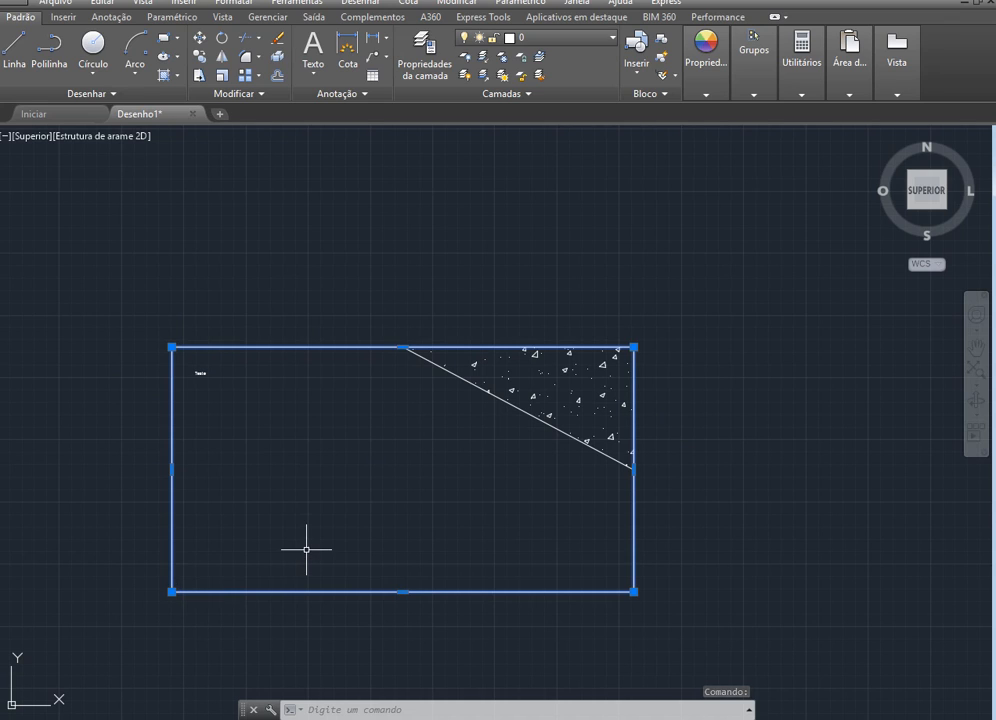
key("Escape")
key("Escape")
type("du")
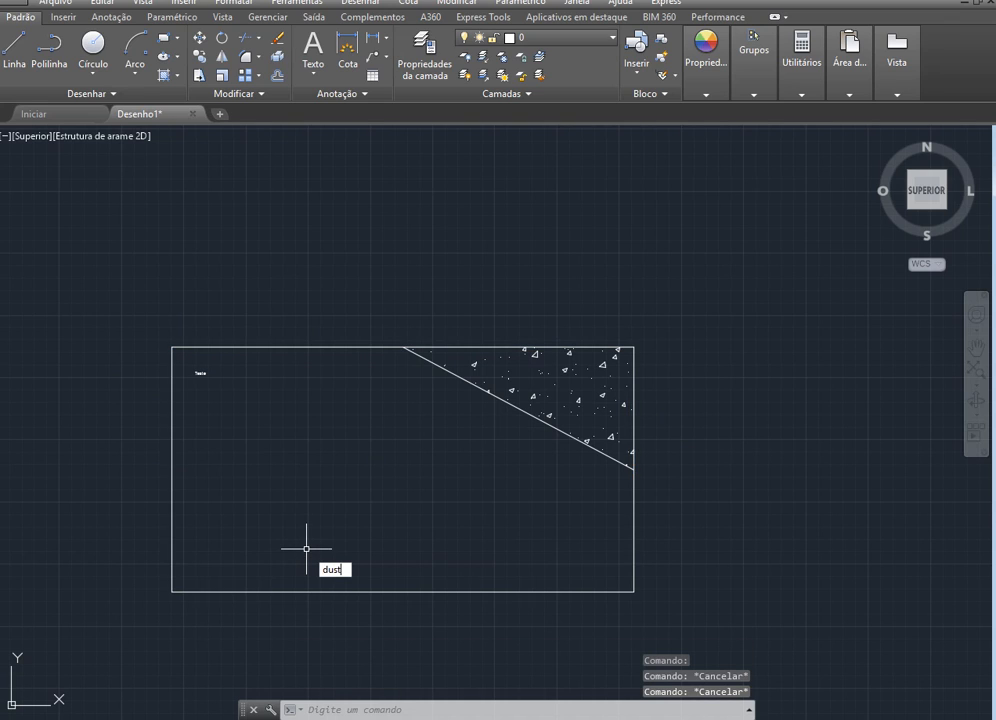
key("BackSpace")
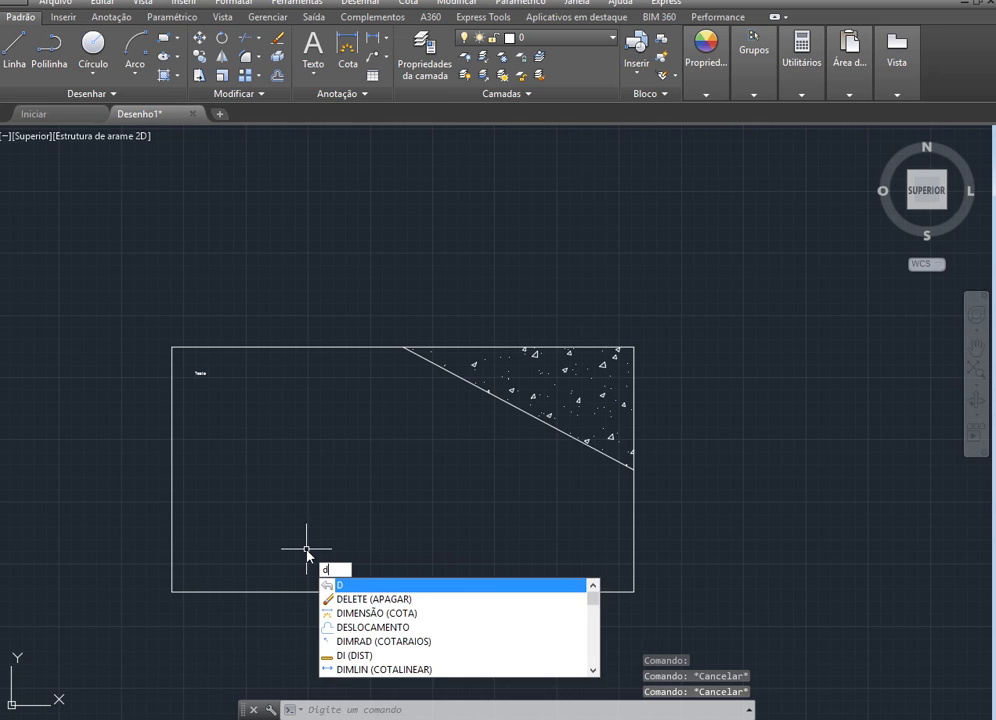
type("ist")
key("Return")
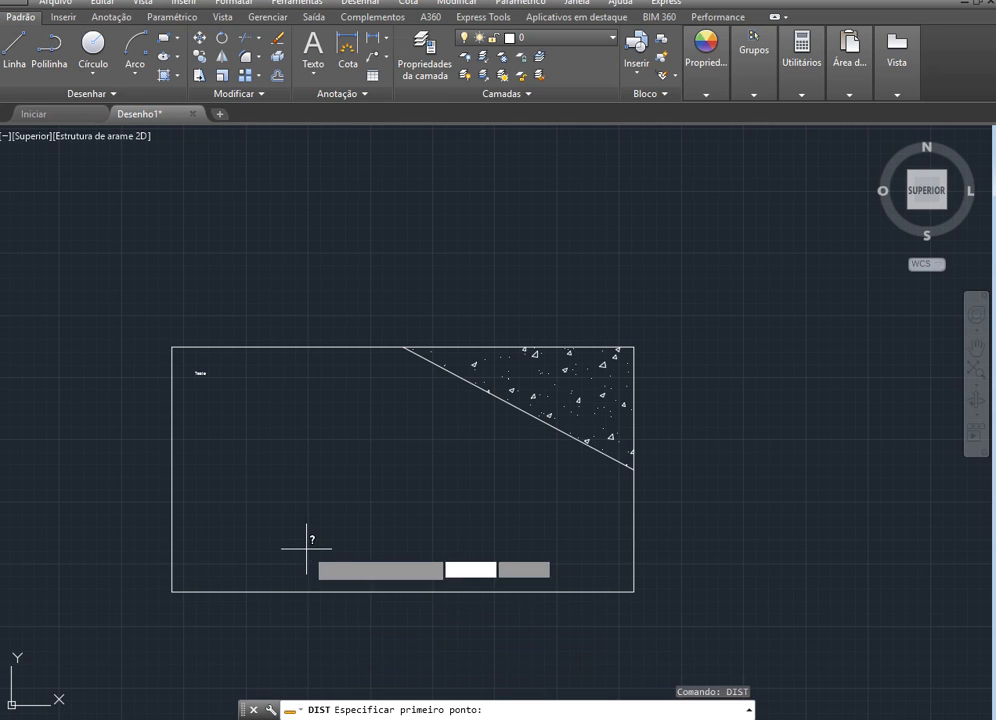
left_click(172, 591)
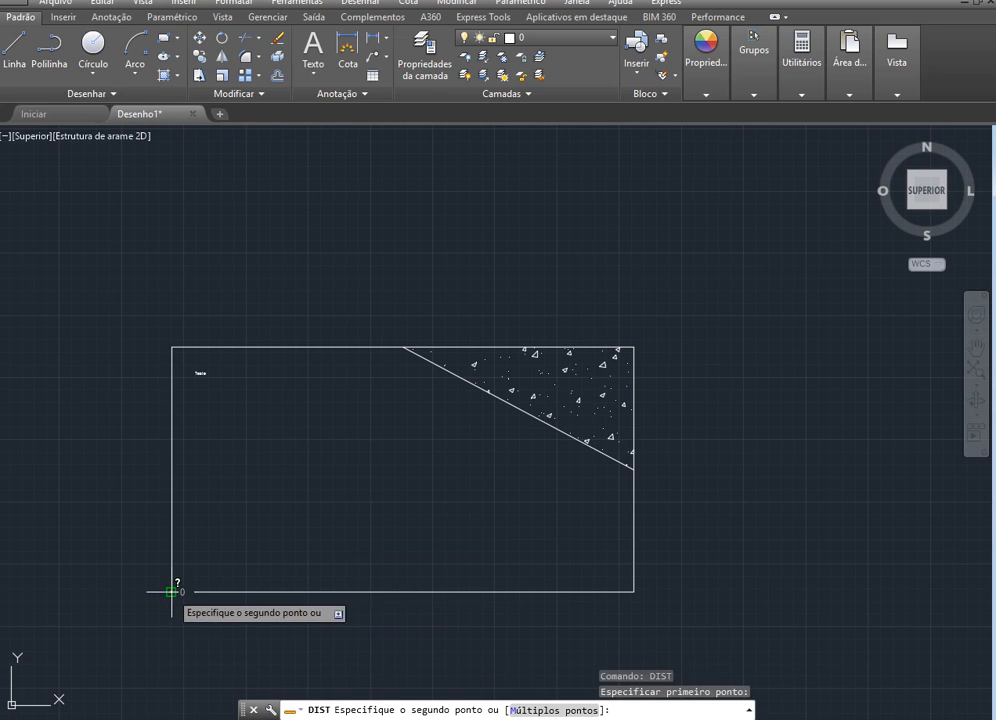
left_click(634, 591)
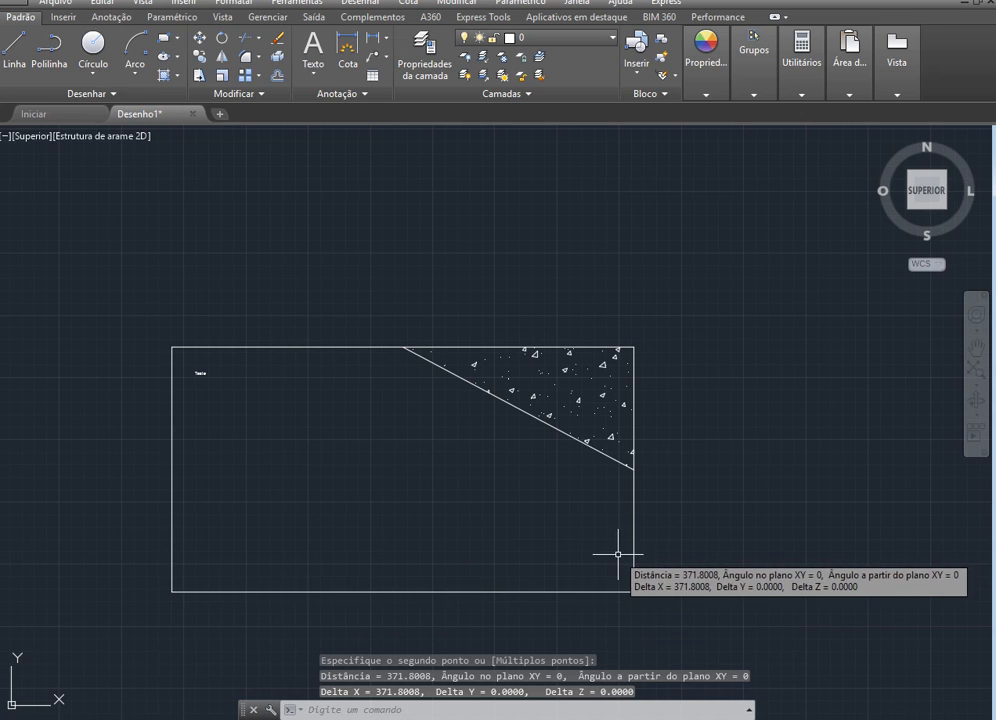
key("Escape")
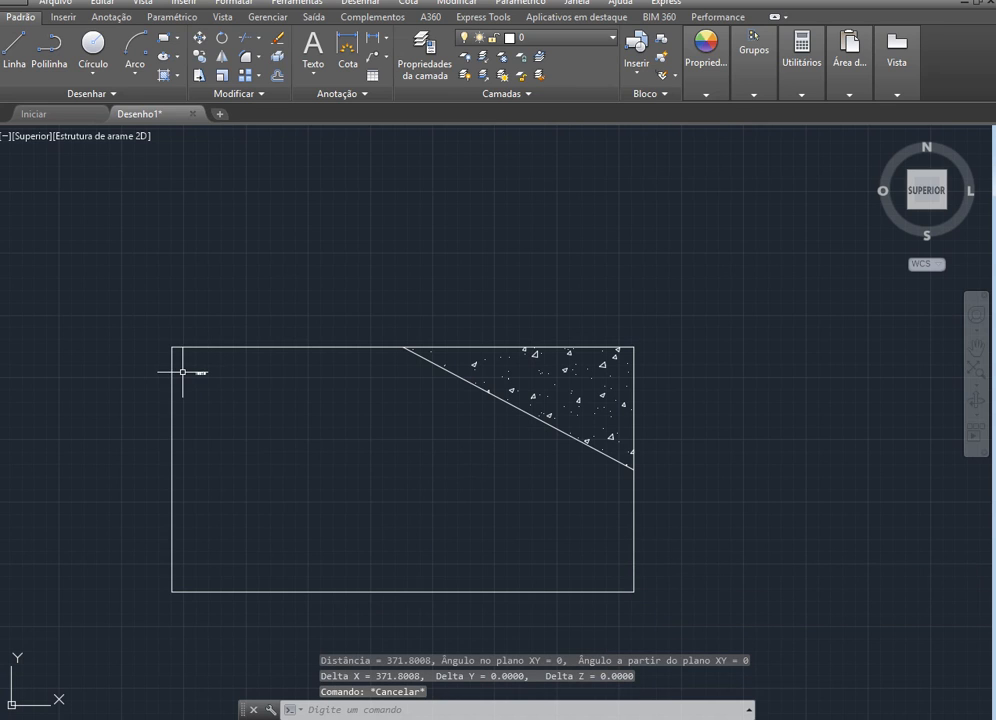
Open the "Teste" multiline text for editing and set the height of the whole word to 5
scroll(183, 372, "up", 8)
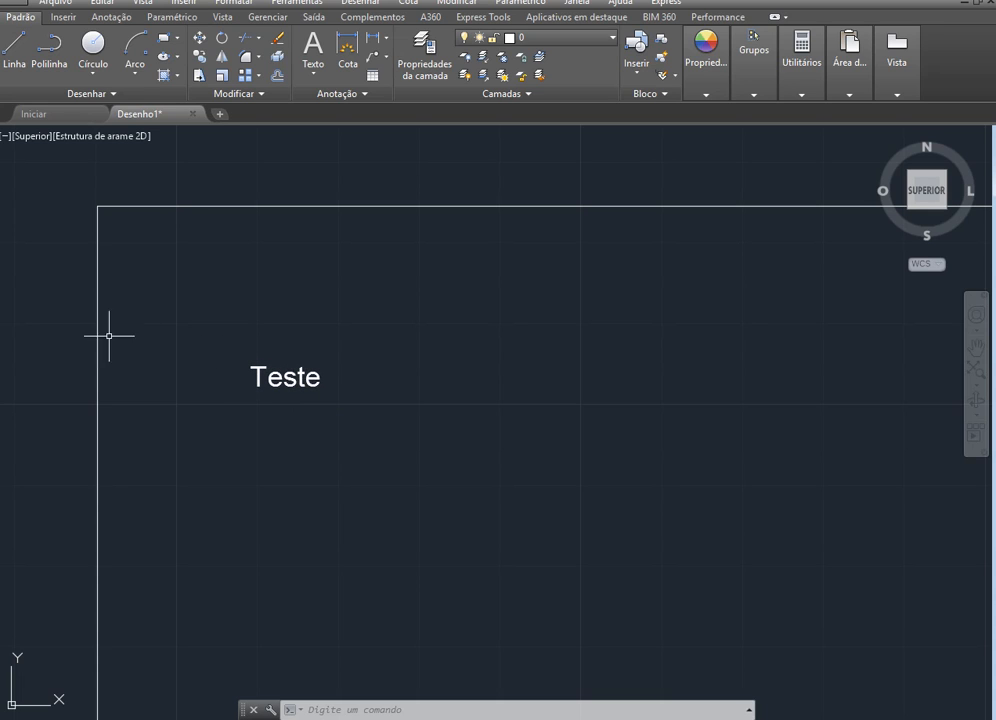
scroll(273, 459, "down", 2)
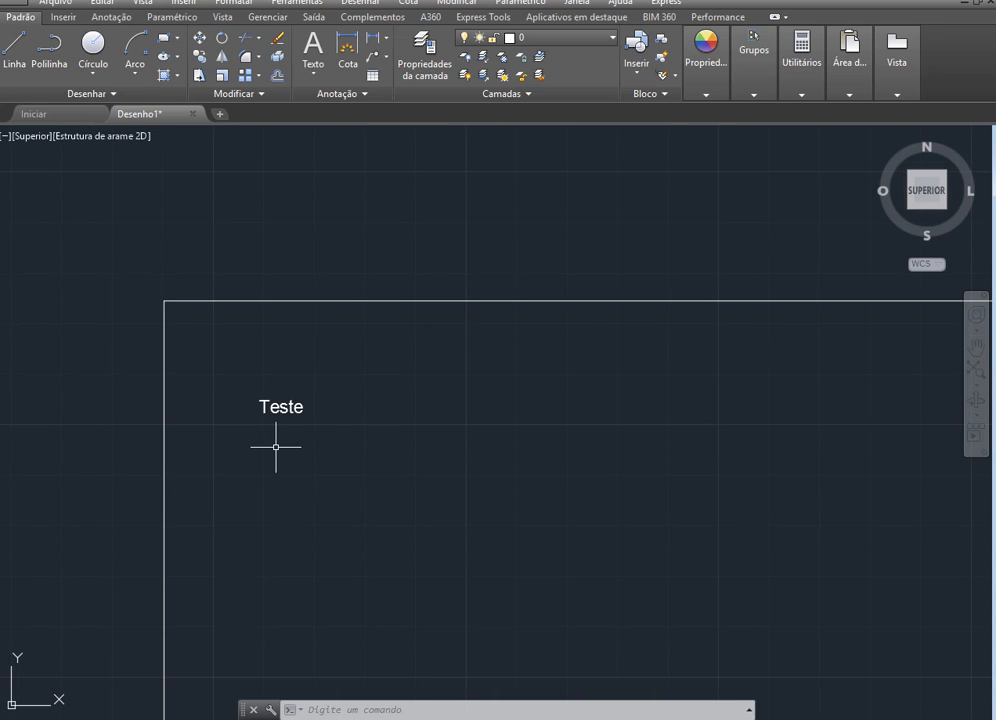
scroll(289, 407, "up", 3)
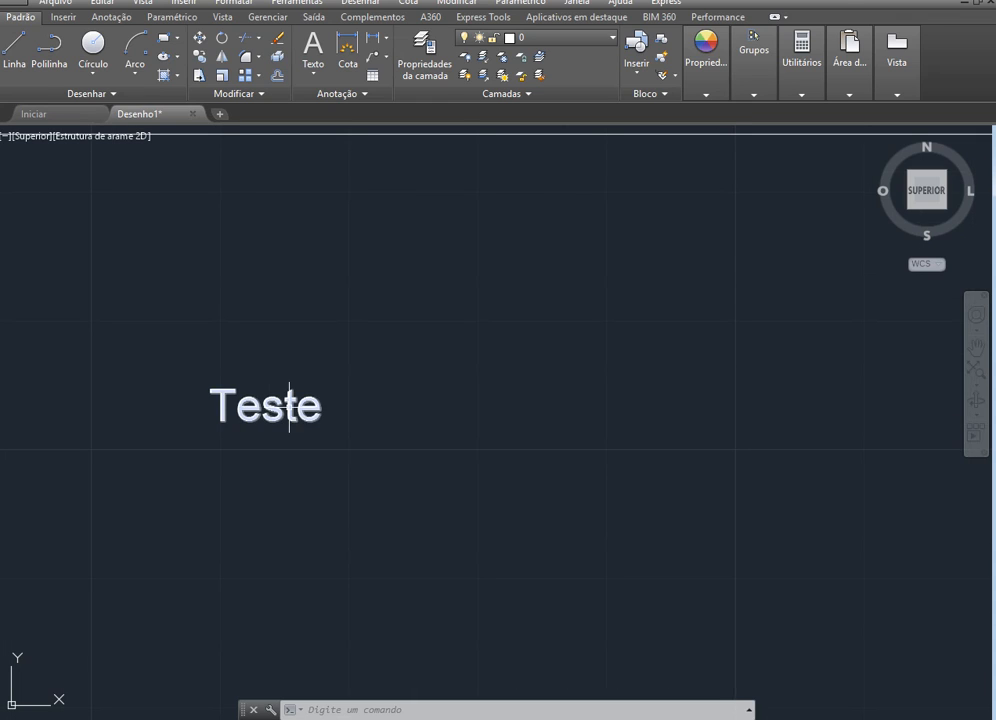
double_click(289, 407)
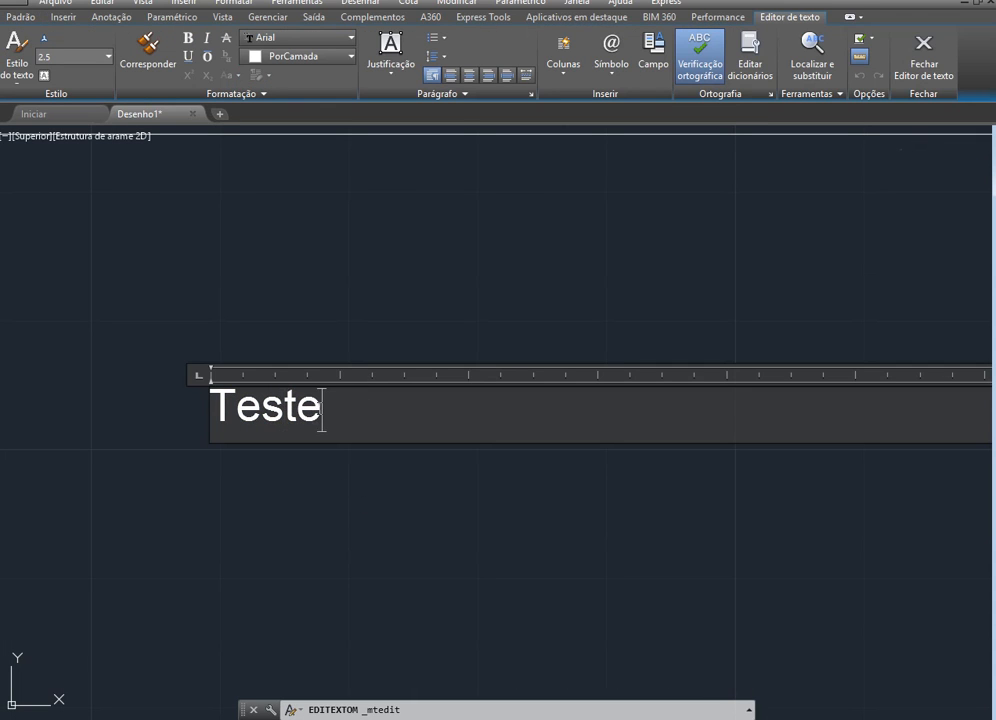
left_click_drag(322, 407, 177, 409)
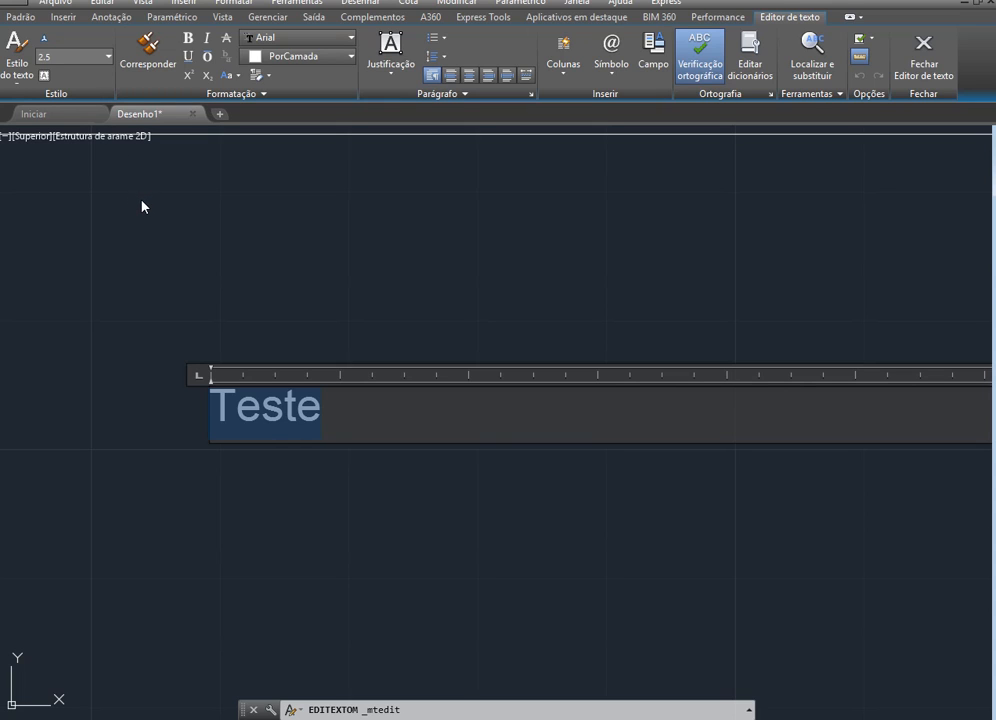
left_click(65, 57)
type("50")
key("BackSpace")
key("Return")
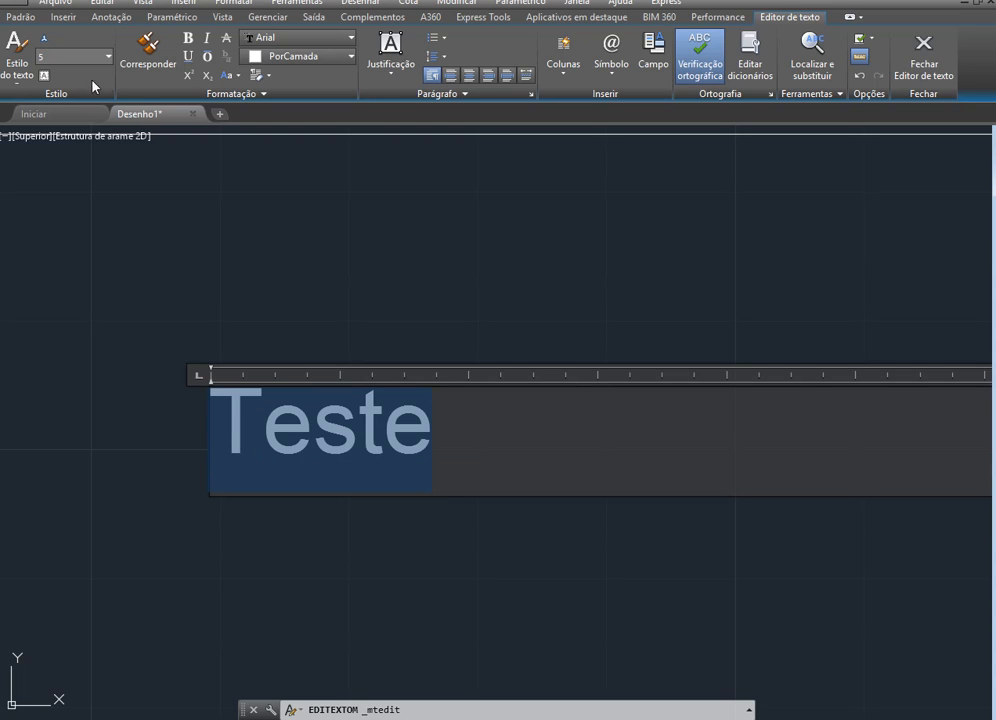
Increase the text height of "Teste" to 10 and finish editing the multiline text
left_click(72, 57)
type("10")
key("Return")
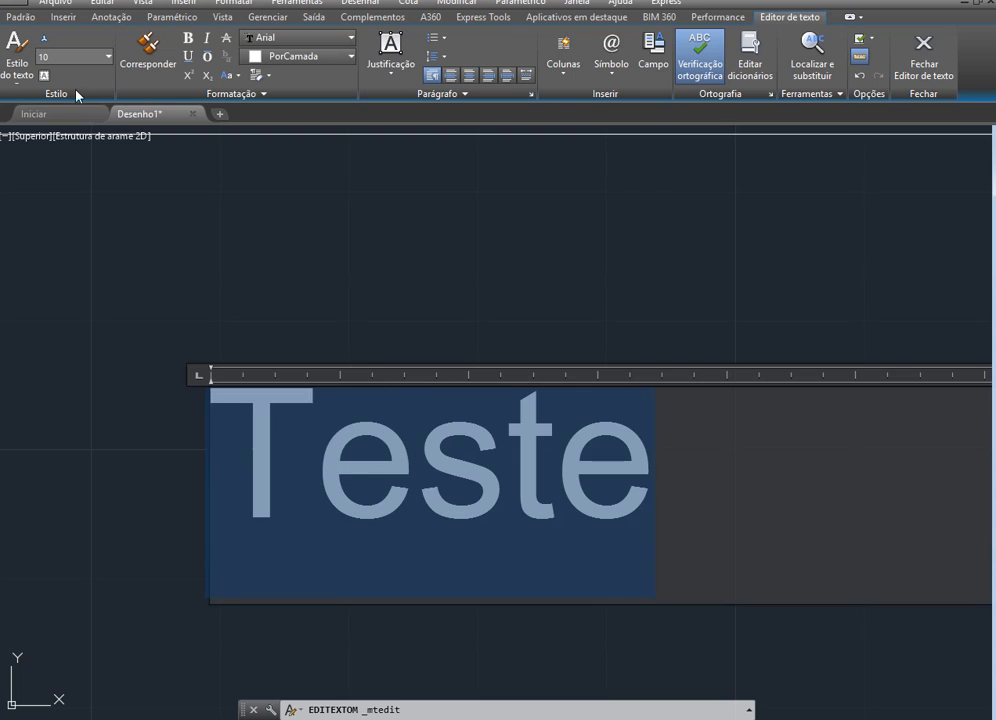
scroll(76, 265, "down", 4)
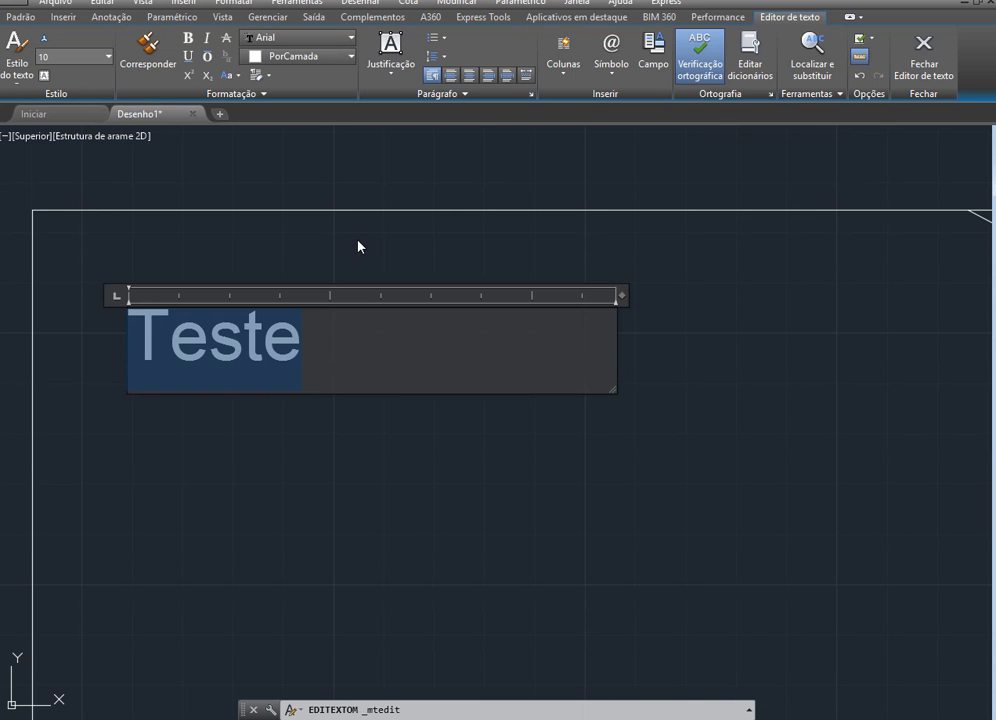
scroll(360, 249, "down", 4)
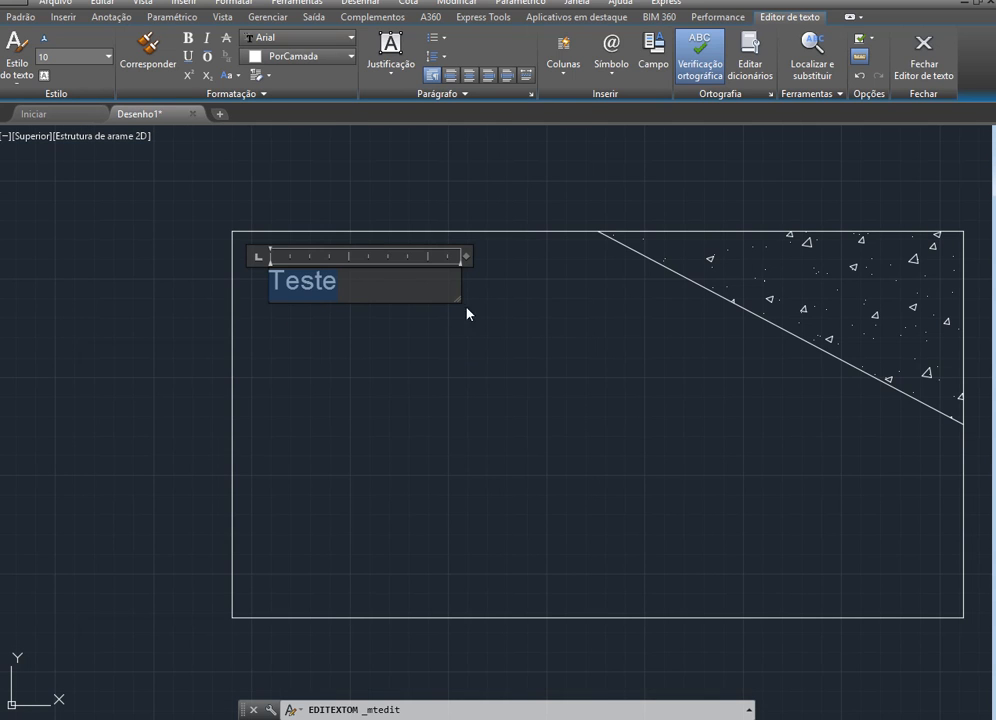
left_click(401, 405)
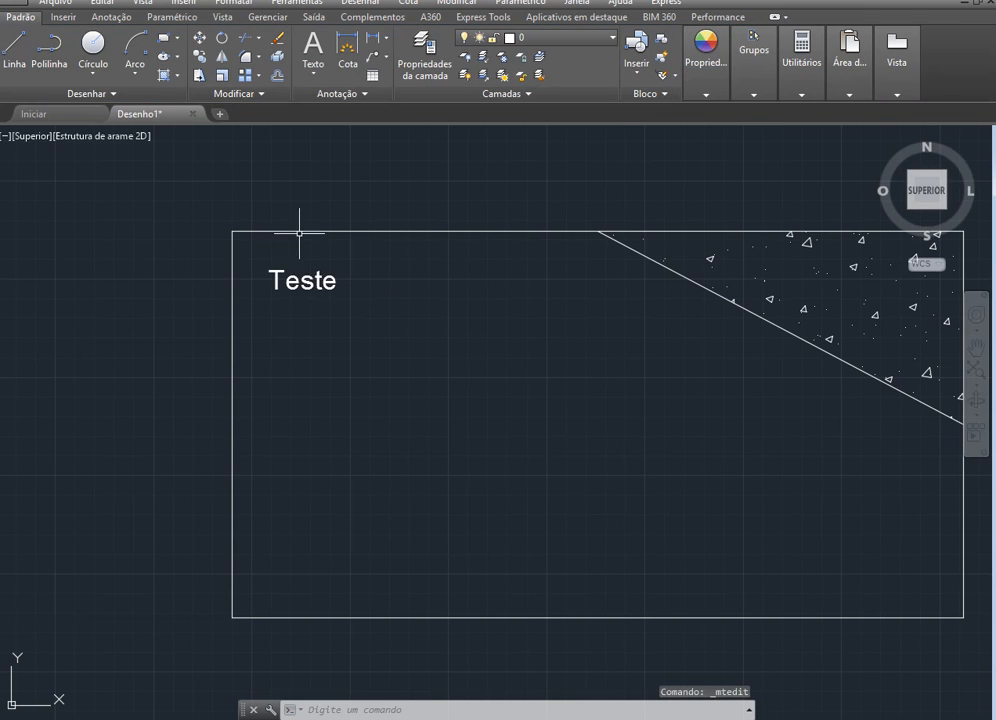
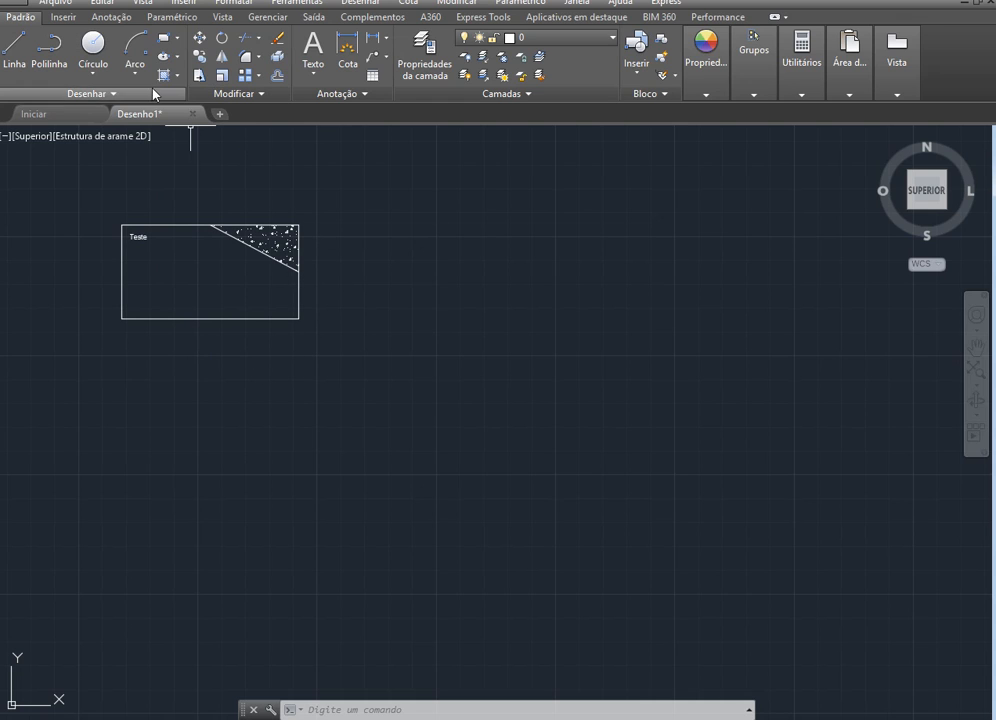
Delete the rectangle together with its hatched corner and the "Teste" text
left_click(350, 374)
left_click(28, 183)
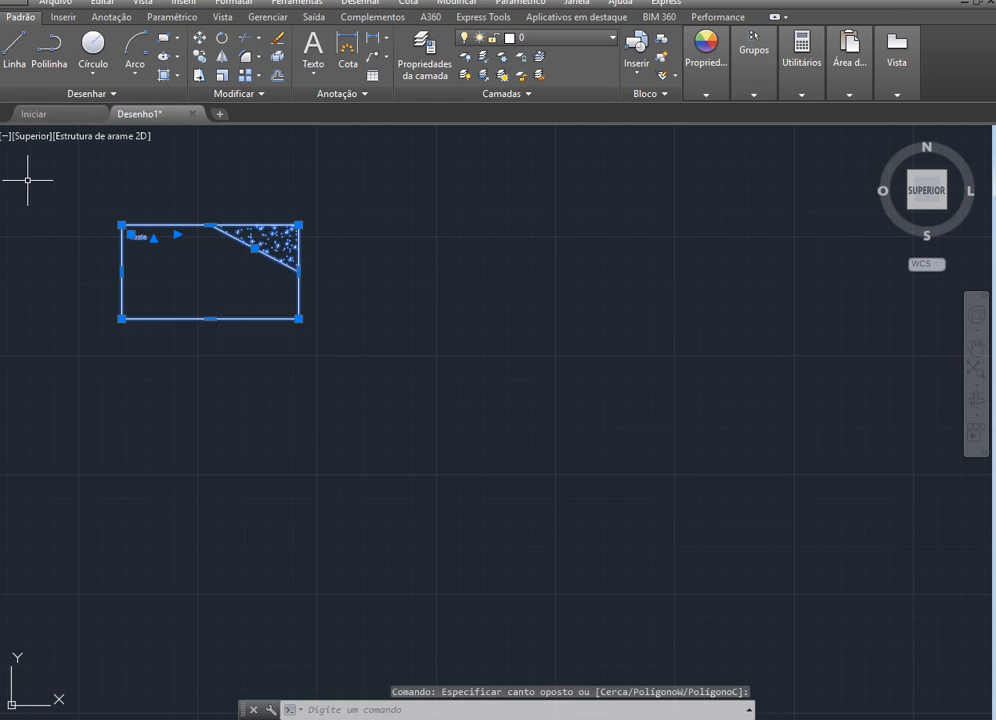
key("Delete")
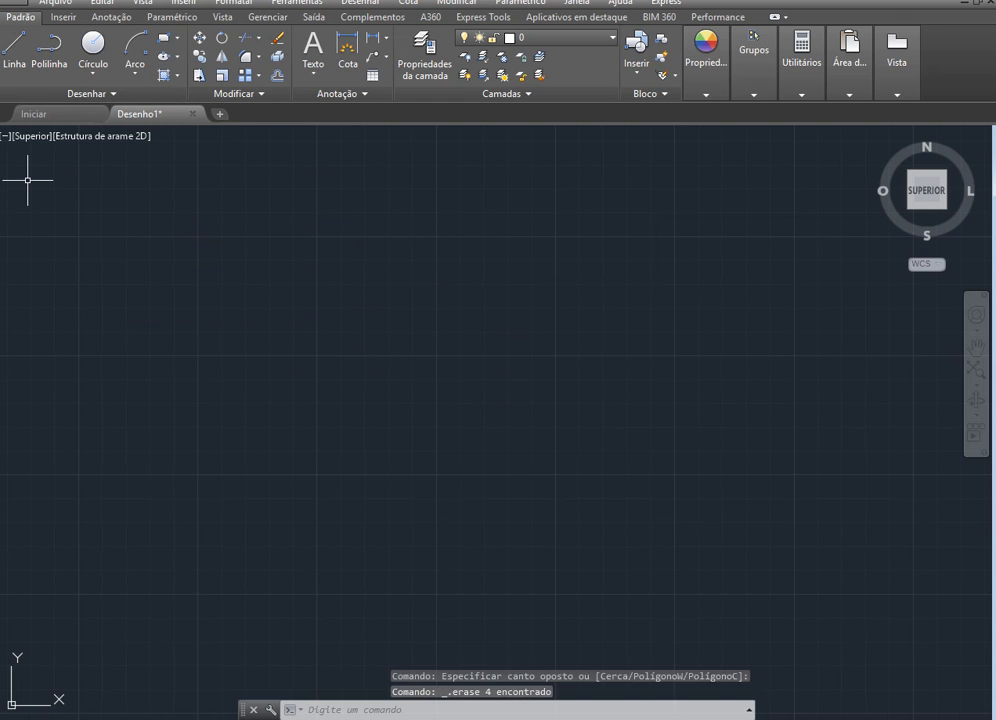
Draw a rectangle 600 wide and 400 high in the empty drawing area
left_click(163, 42)
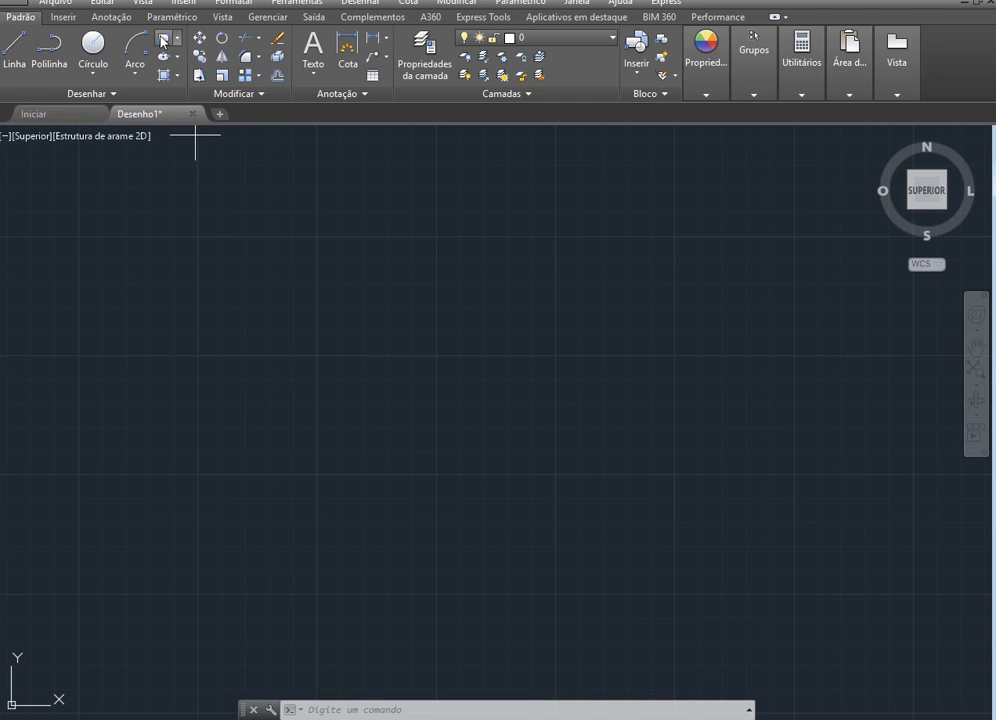
left_click(254, 474)
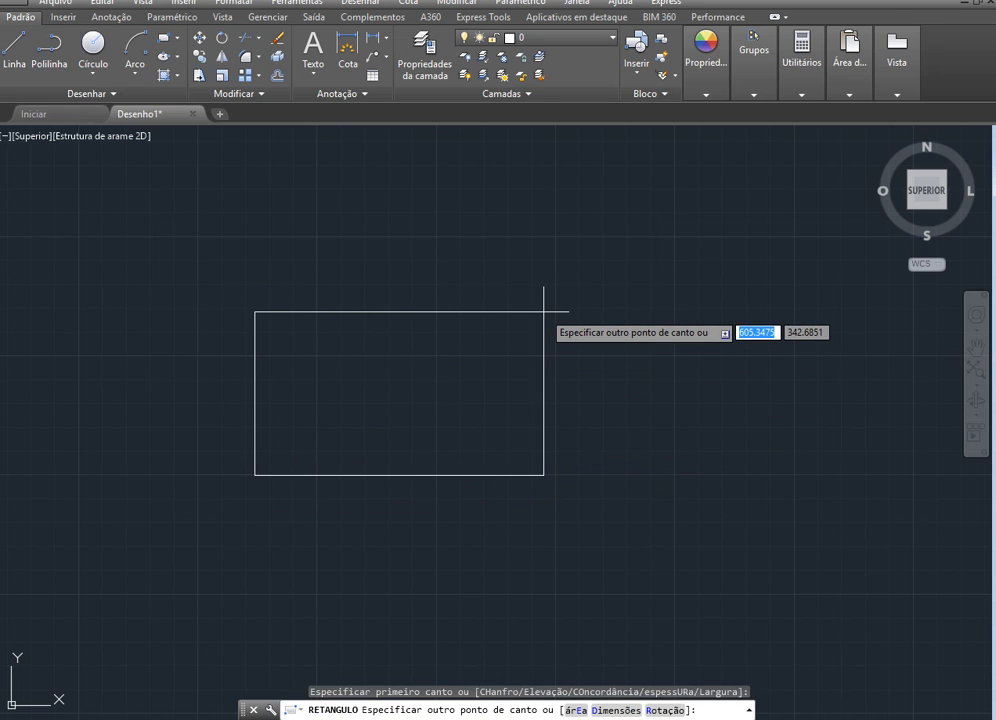
type("600")
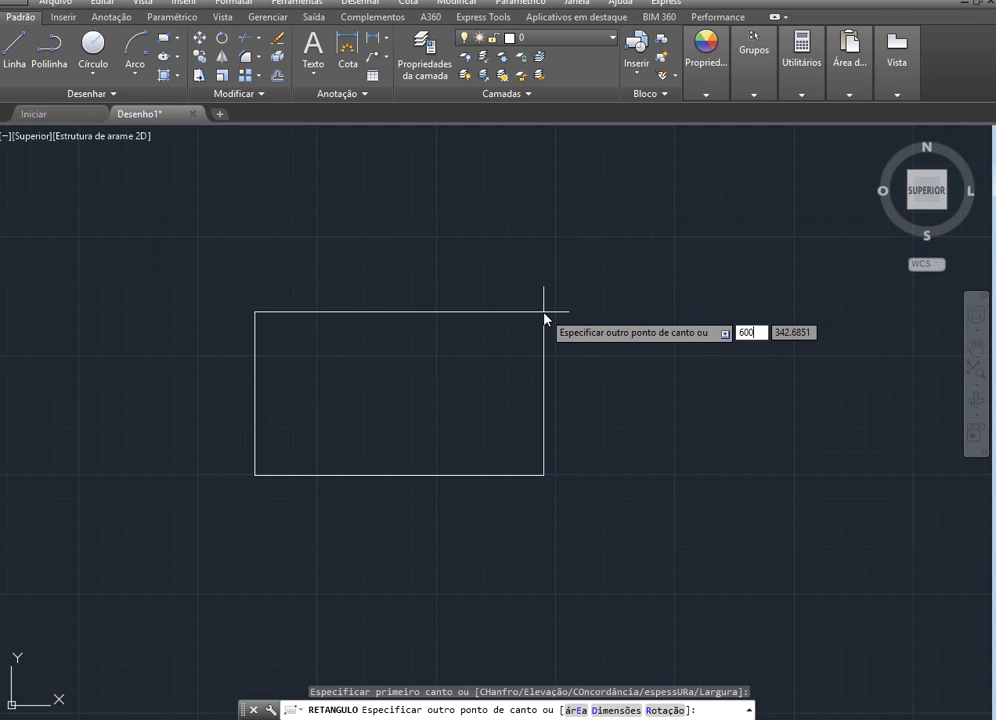
key("Tab")
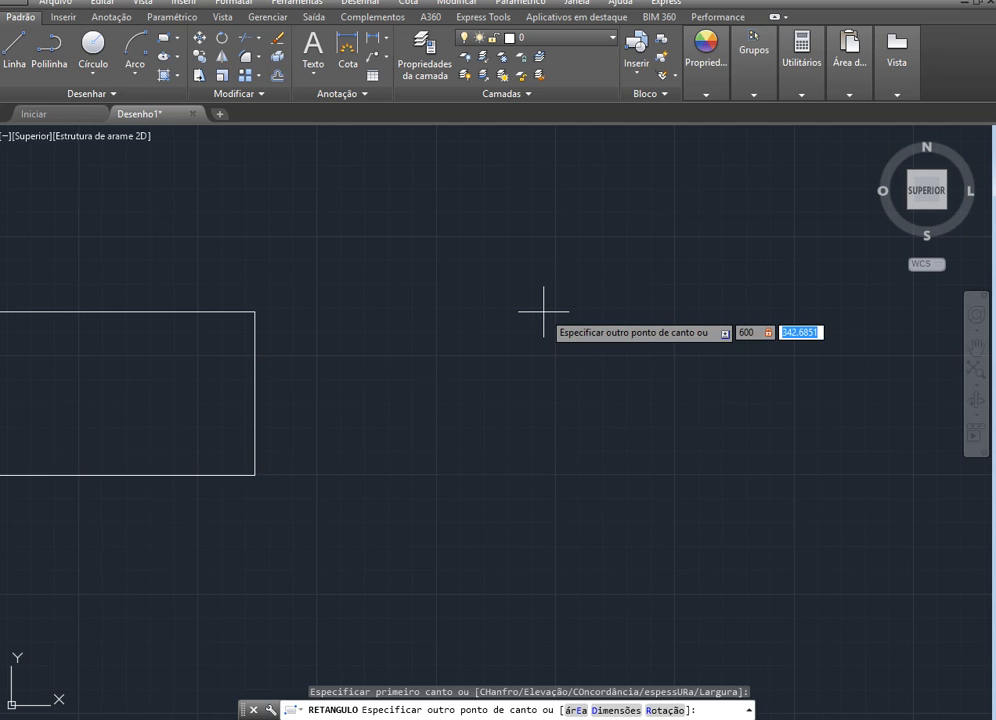
type("400")
key("Return")
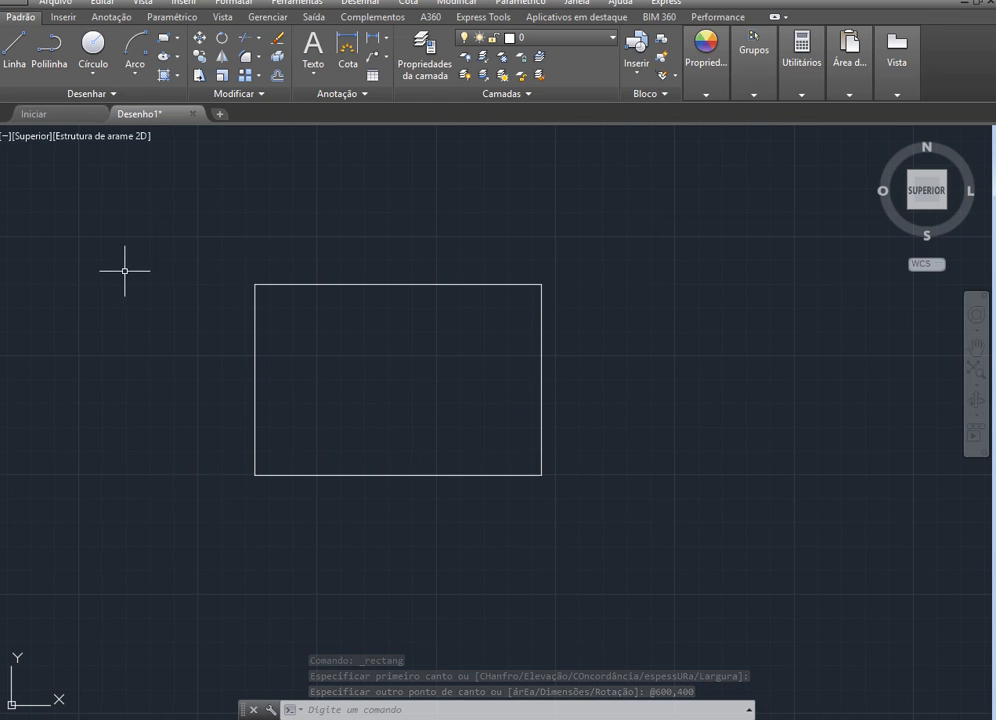
Offset the rectangle inward by 15 to form the outer walls
scroll(159, 336, "up", 2)
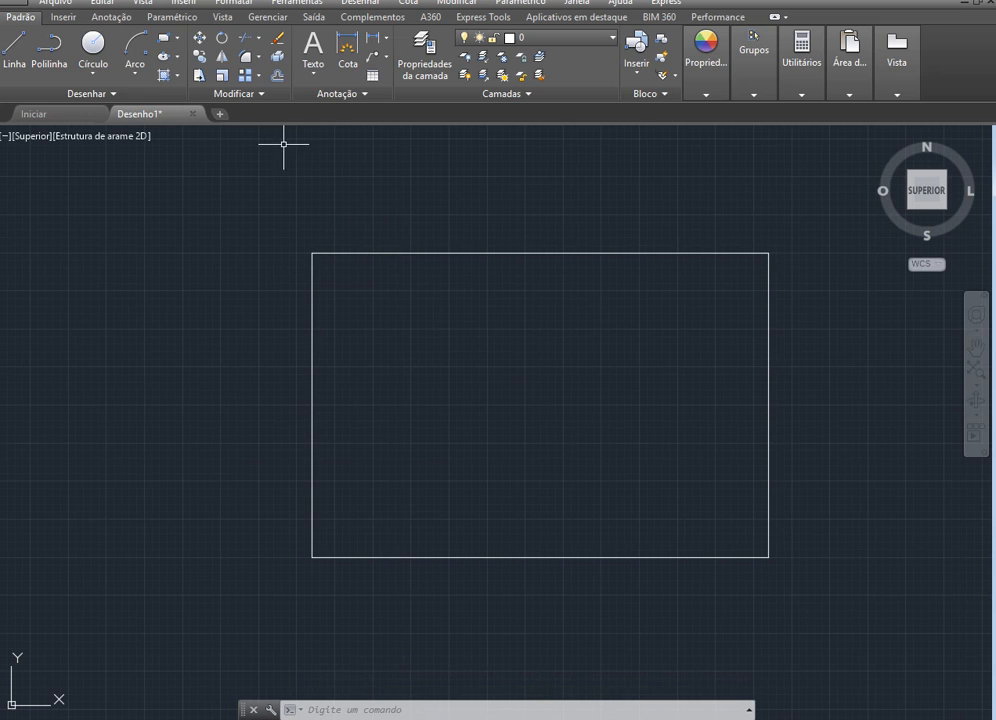
type("o")
key("Return")
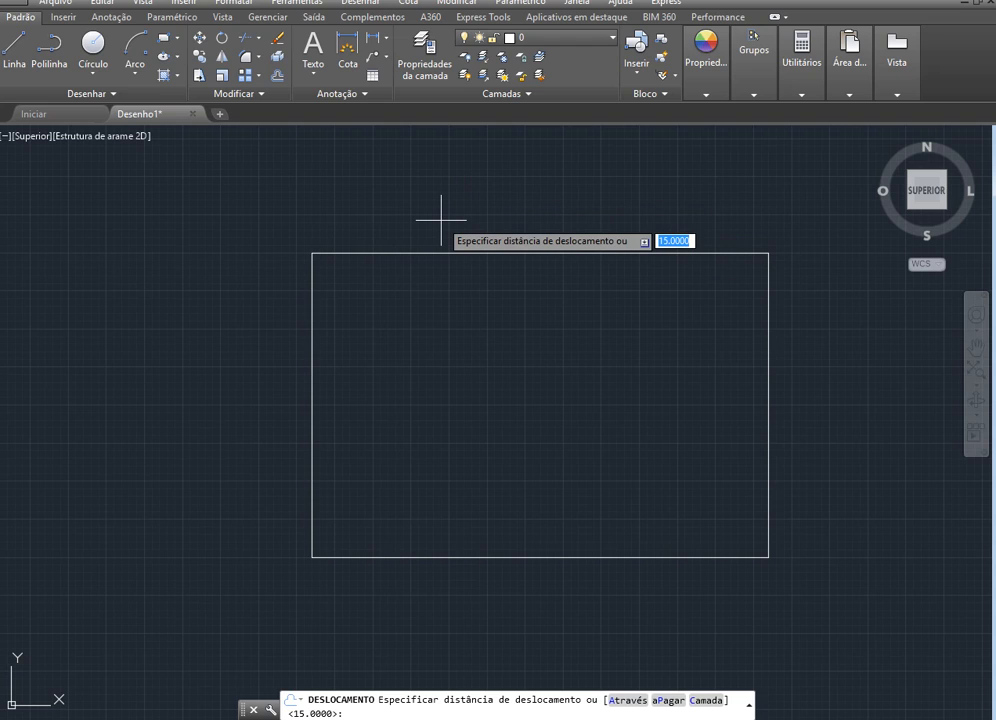
type("15")
key("Return")
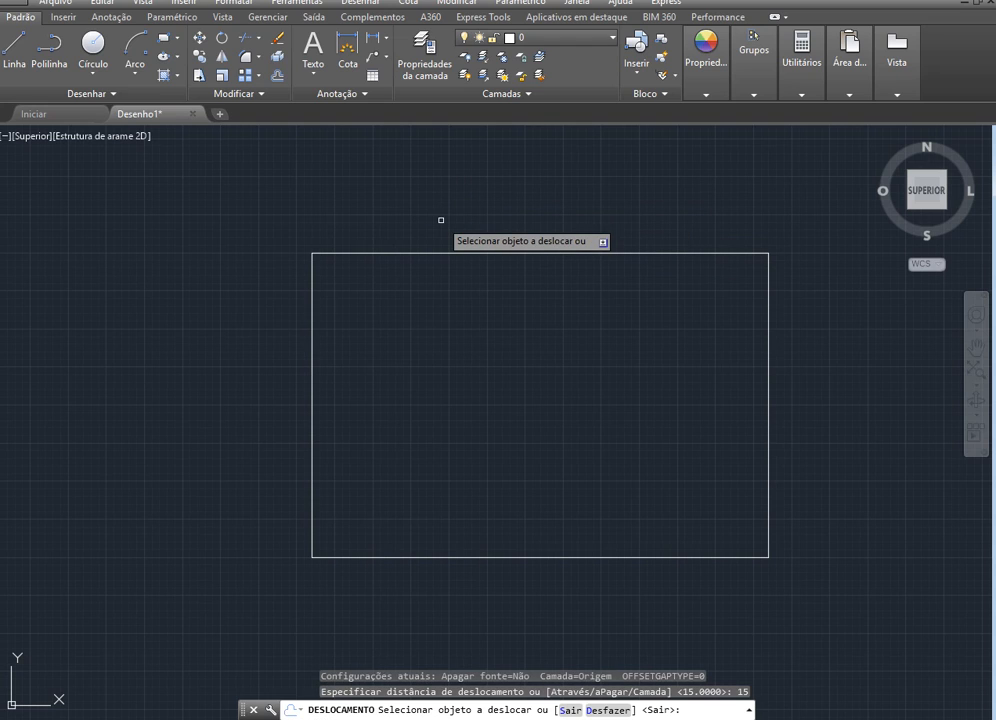
left_click(491, 253)
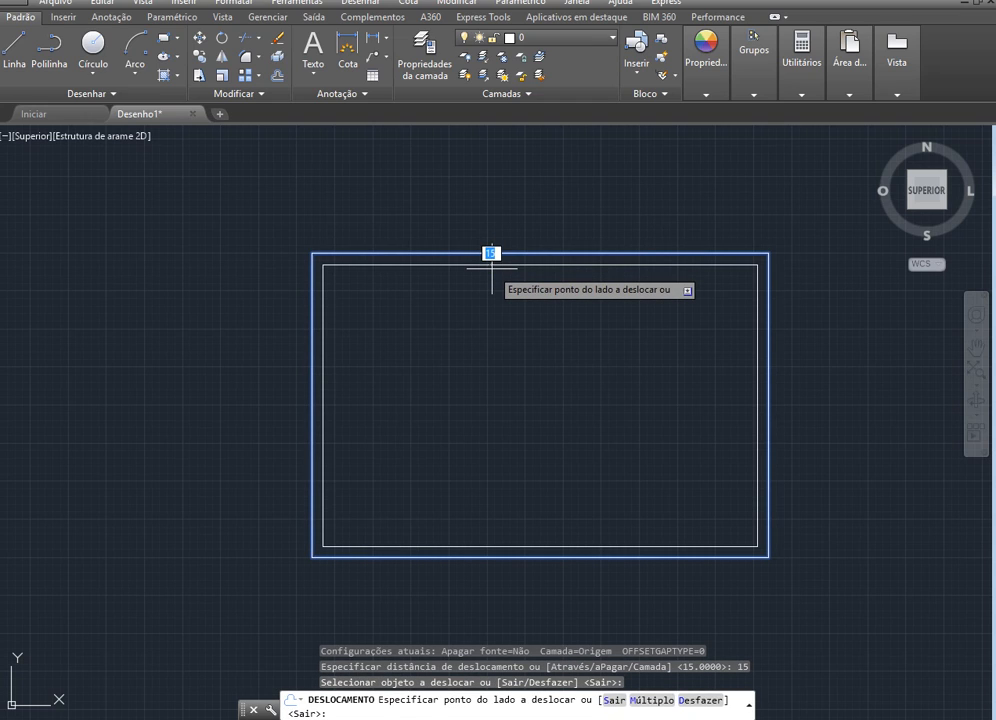
left_click(491, 268)
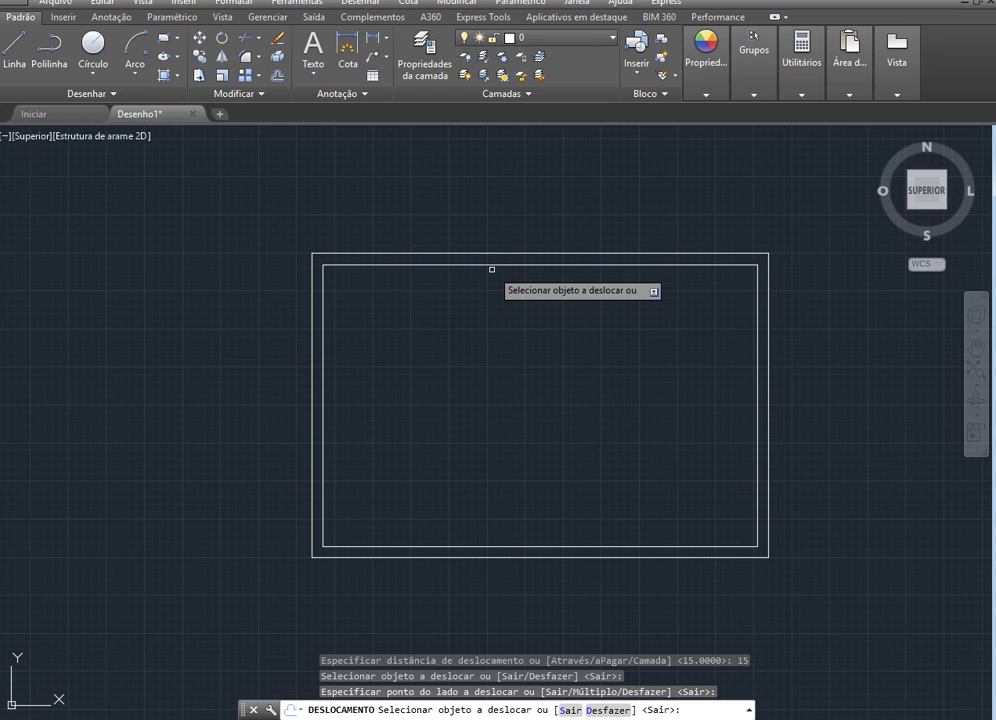
Draw a wall stub from the midpoint of the inner rectangle's bottom edge: 10 up, 15 to the left and back down to the edge
left_click(13, 42)
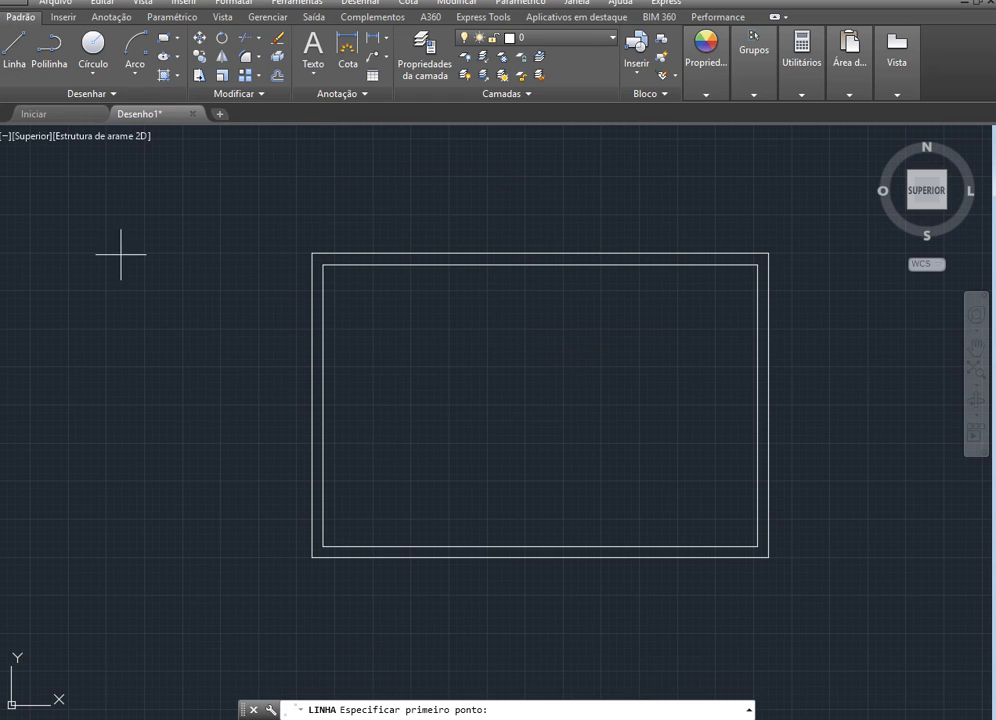
left_click(541, 546)
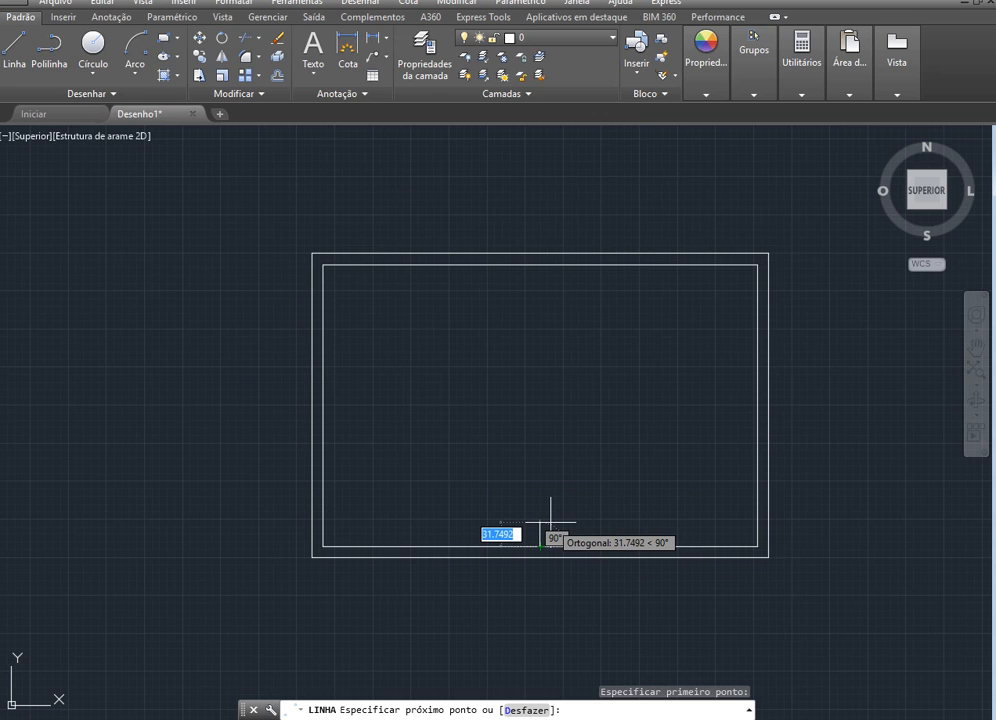
type("1")
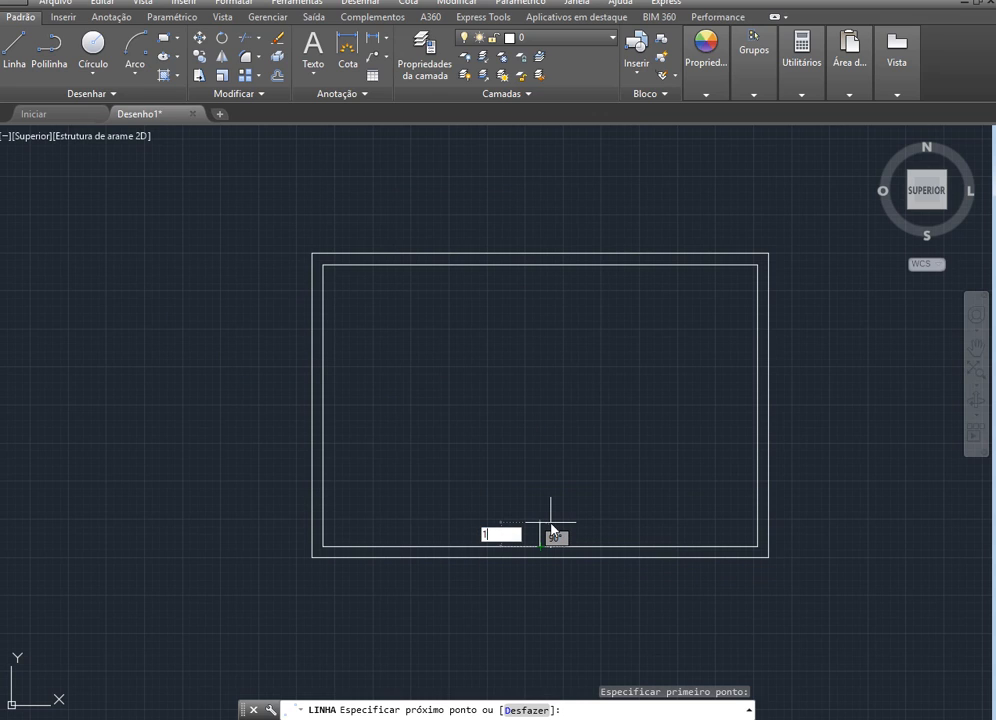
type("0")
key("Return")
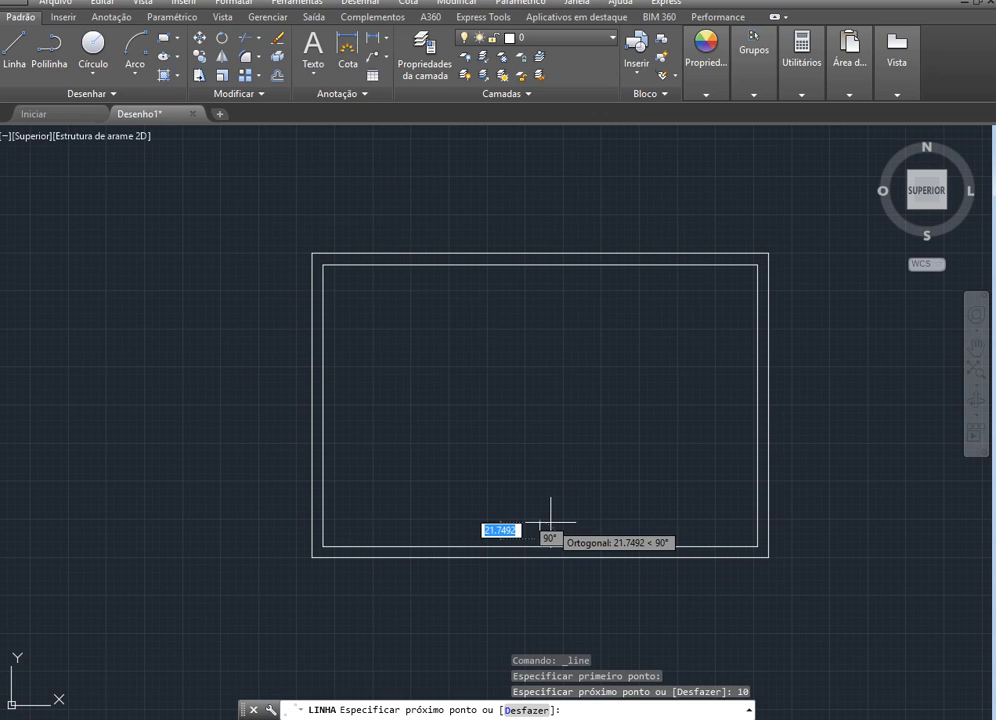
scroll(510, 555, "up", 4)
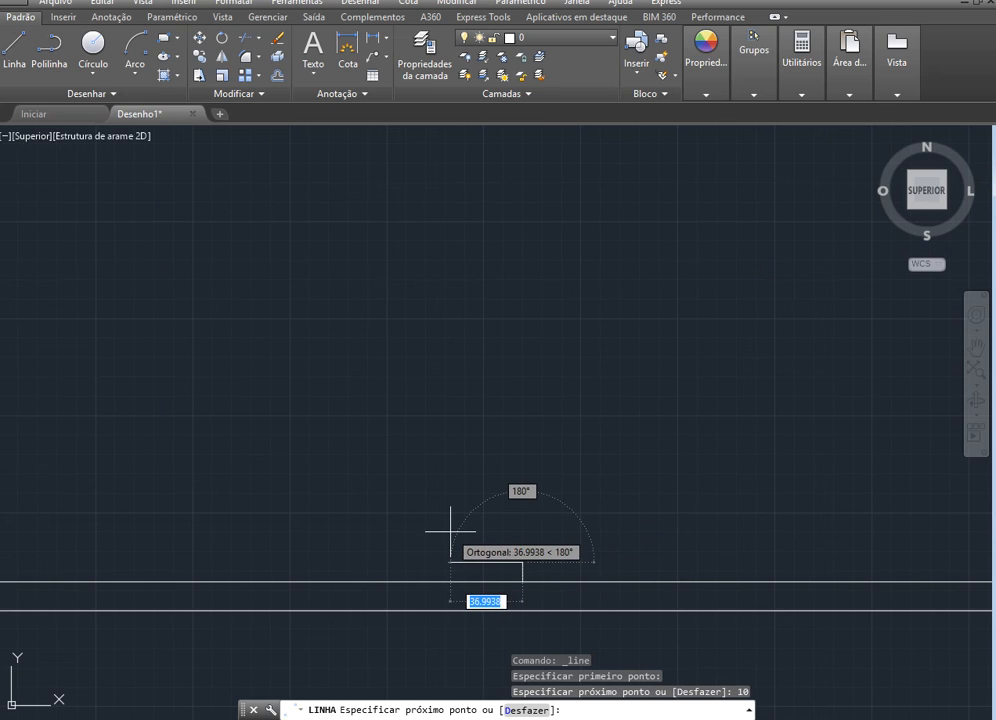
type("15")
key("Return")
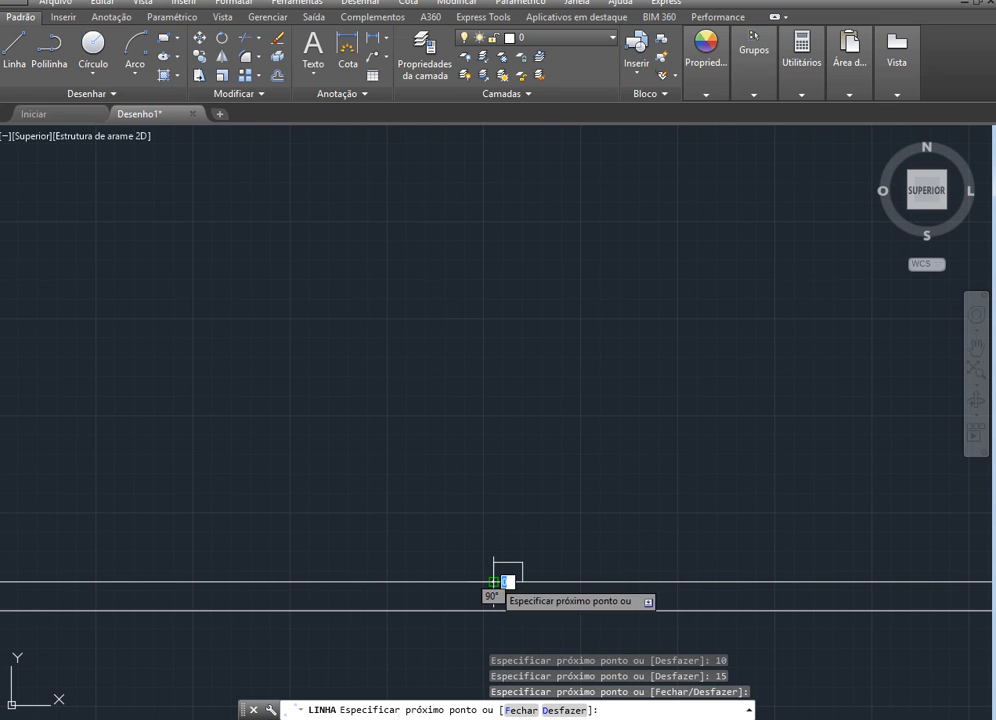
key("Escape")
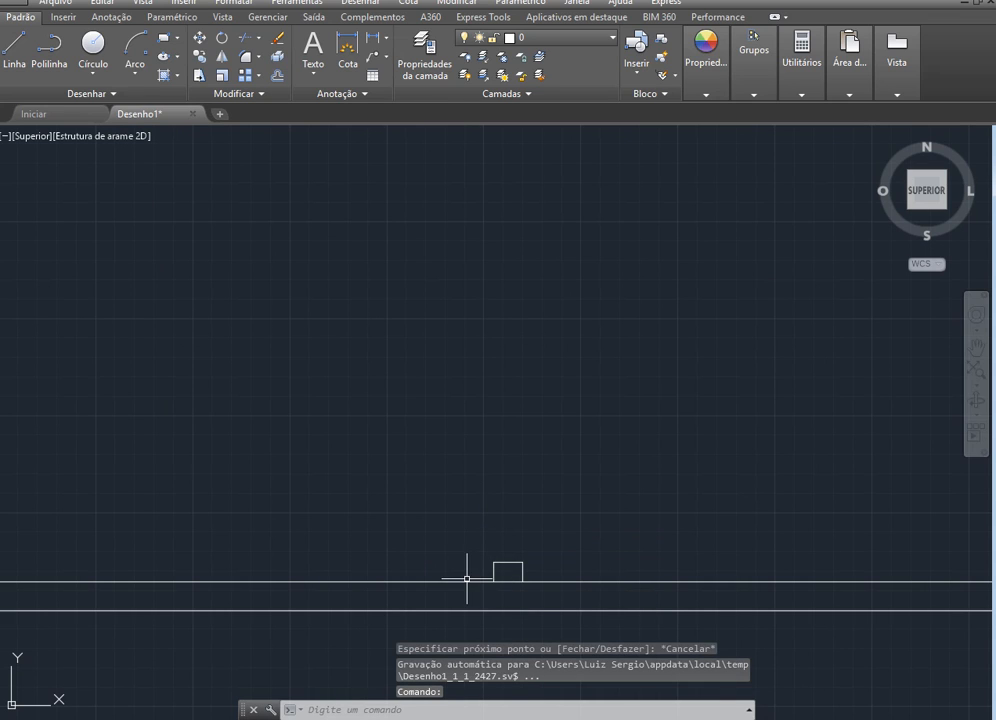
Draw a line from the stub's upper right corner 80 straight up for the door opening, continuing 15 to the left
scroll(466, 590, "down", 3)
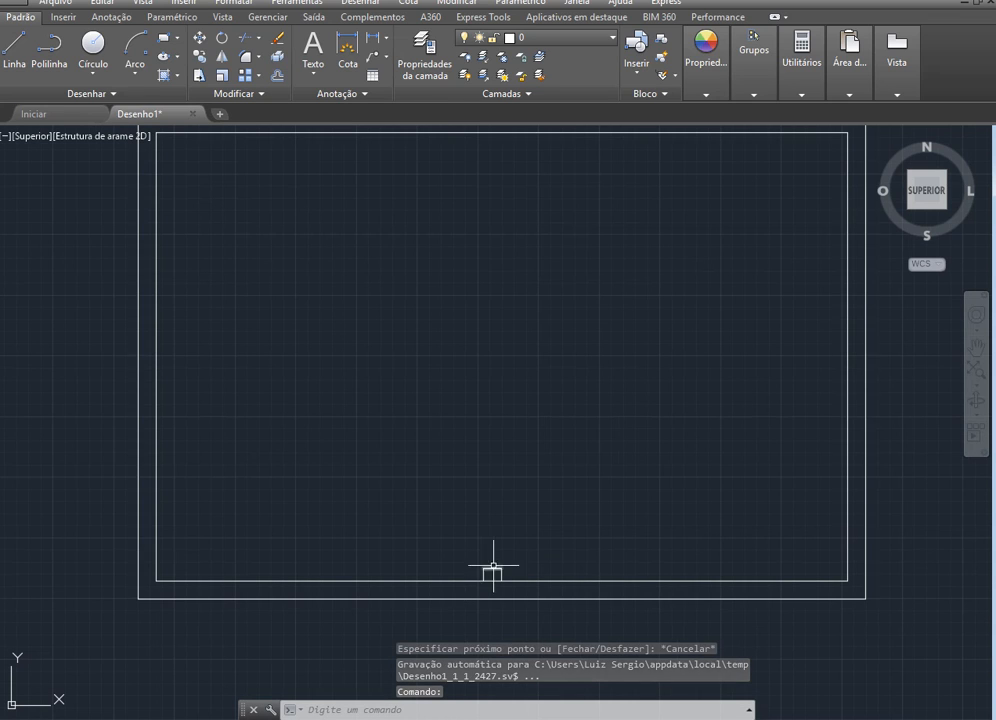
scroll(494, 545, "up", 4)
scroll(511, 665, "down", 1)
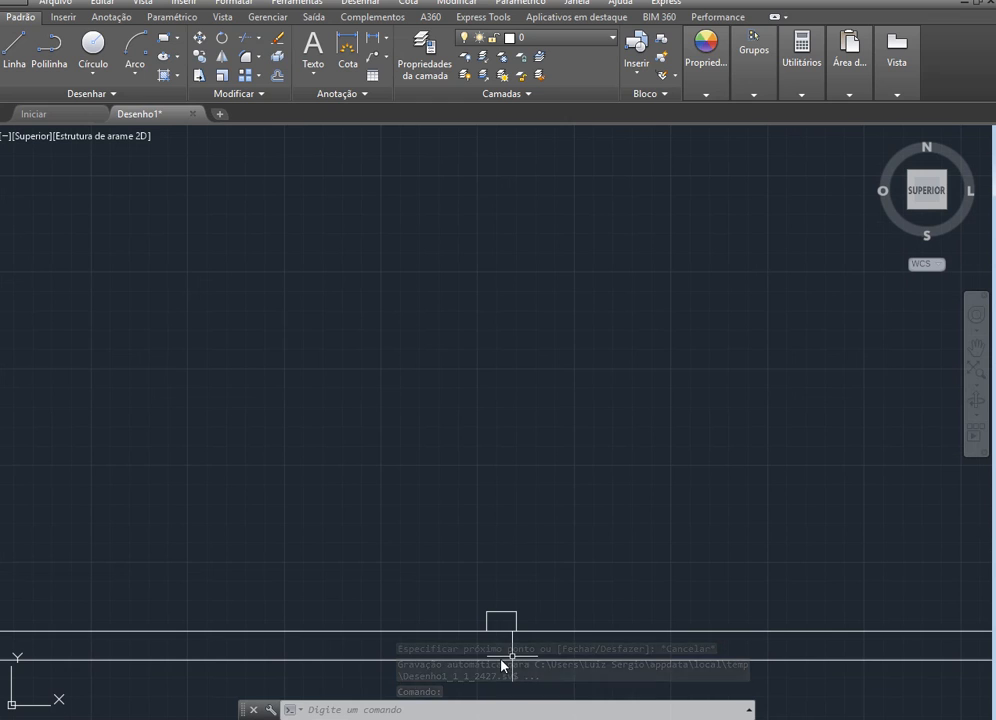
scroll(630, 487, "down", 3)
scroll(562, 585, "up", 4)
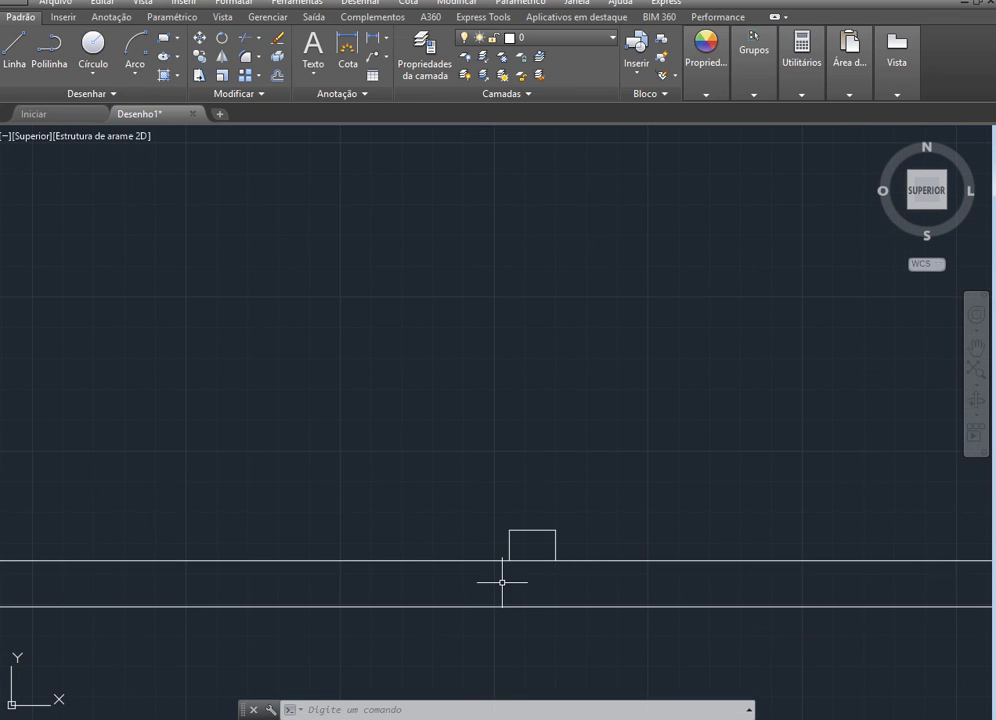
left_click(14, 45)
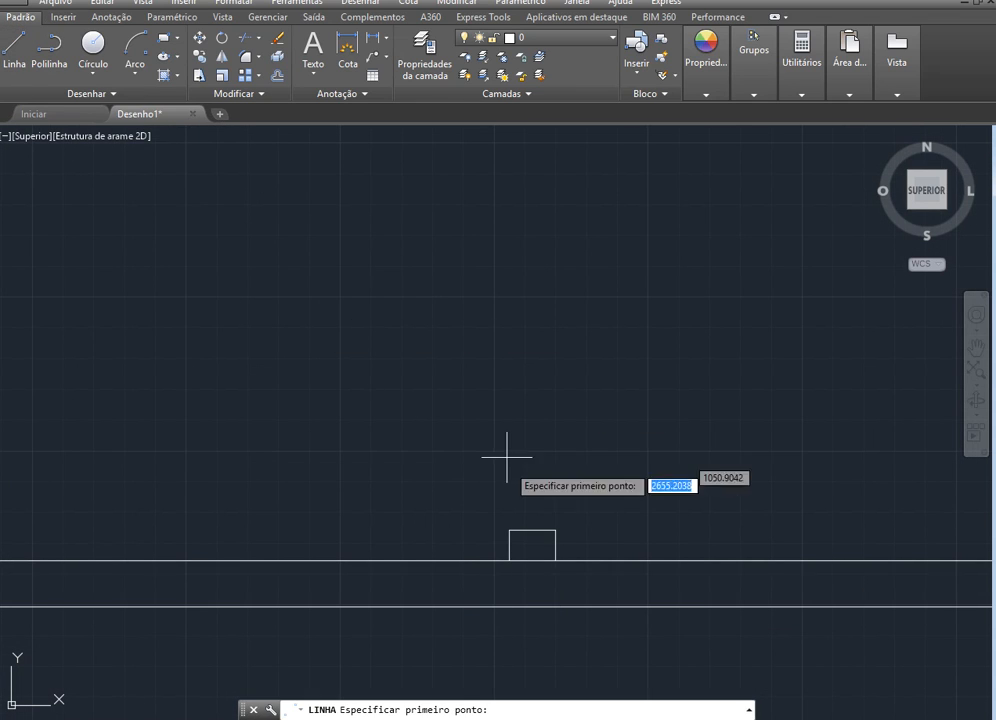
left_click(555, 530)
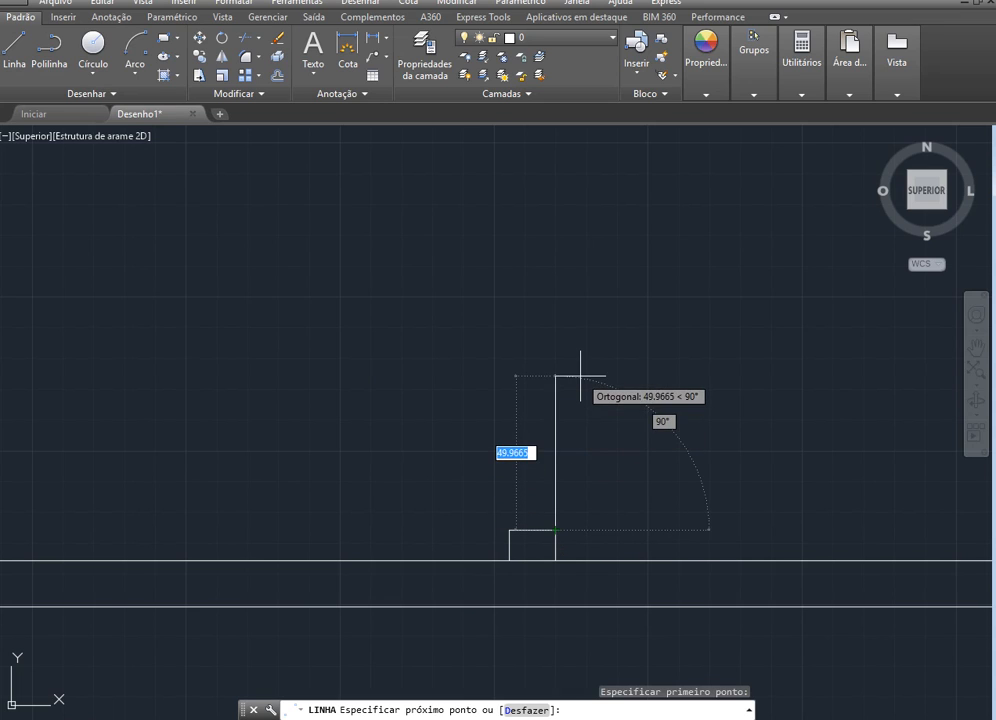
type("80")
key("Return")
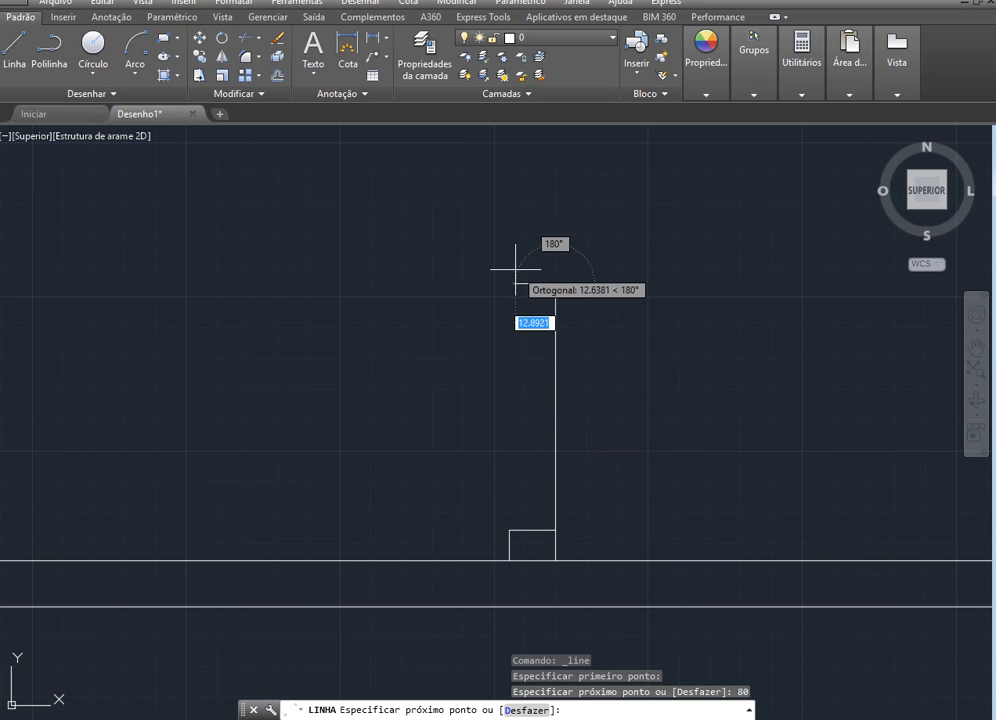
type("1")
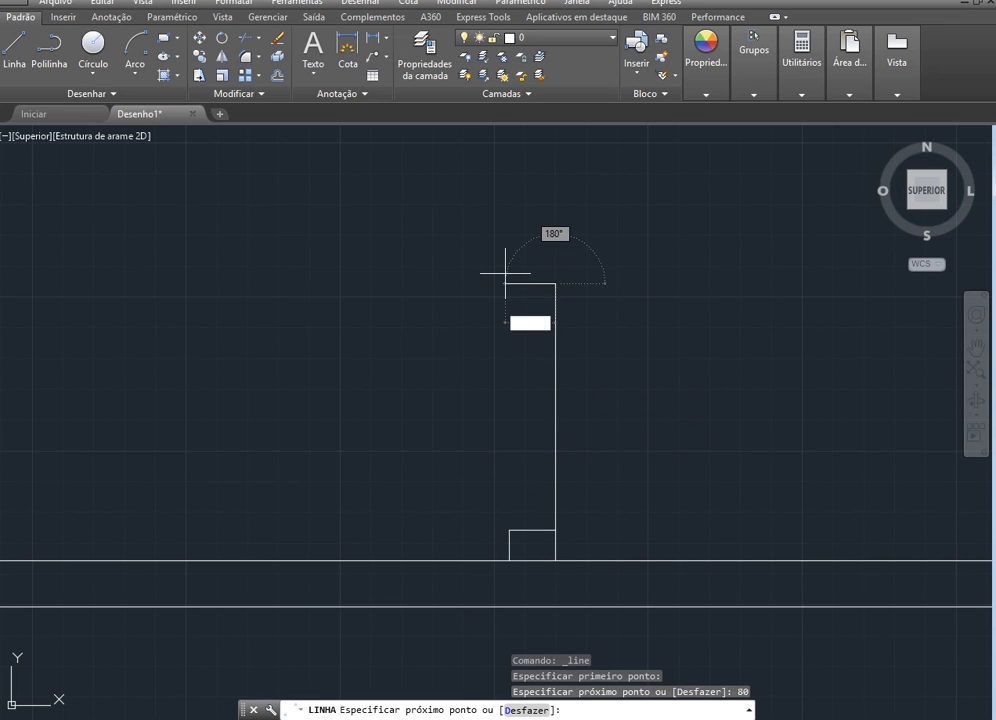
type("5")
key("Return")
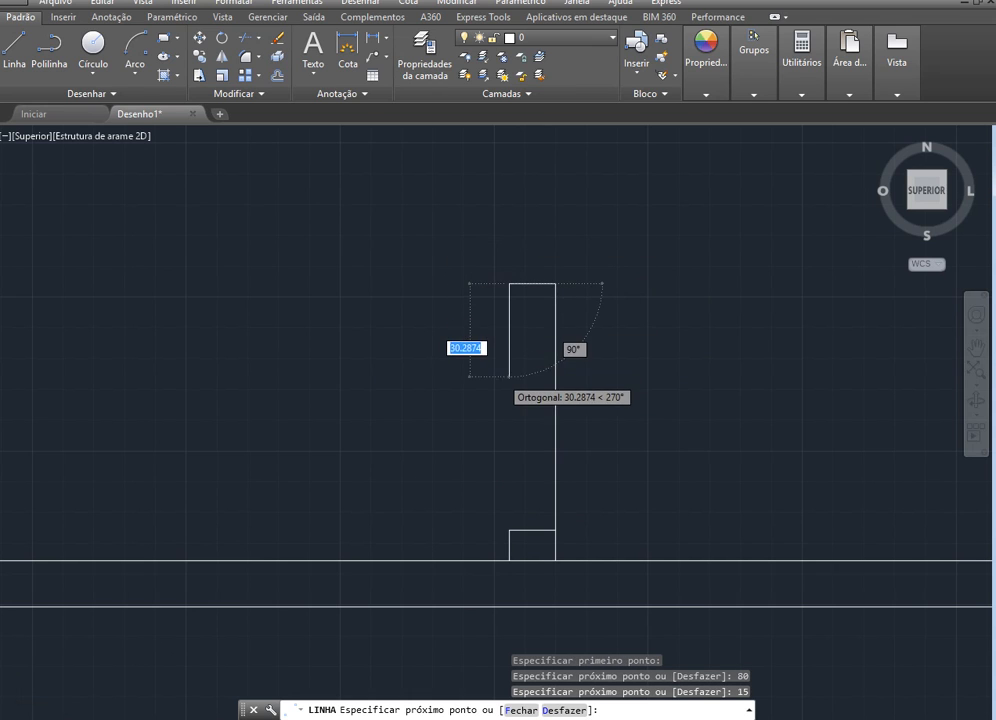
Continue the line vertically up to the inner rectangle's top edge and end the line
scroll(505, 365, "down", 5)
scroll(505, 140, "up", 3)
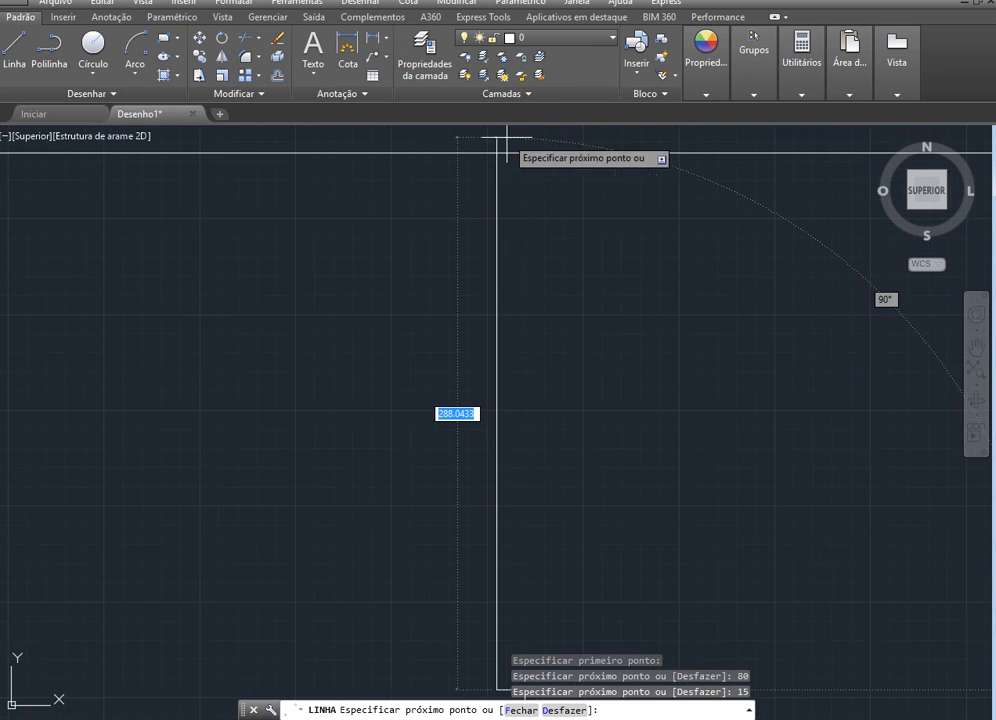
left_click(497, 152)
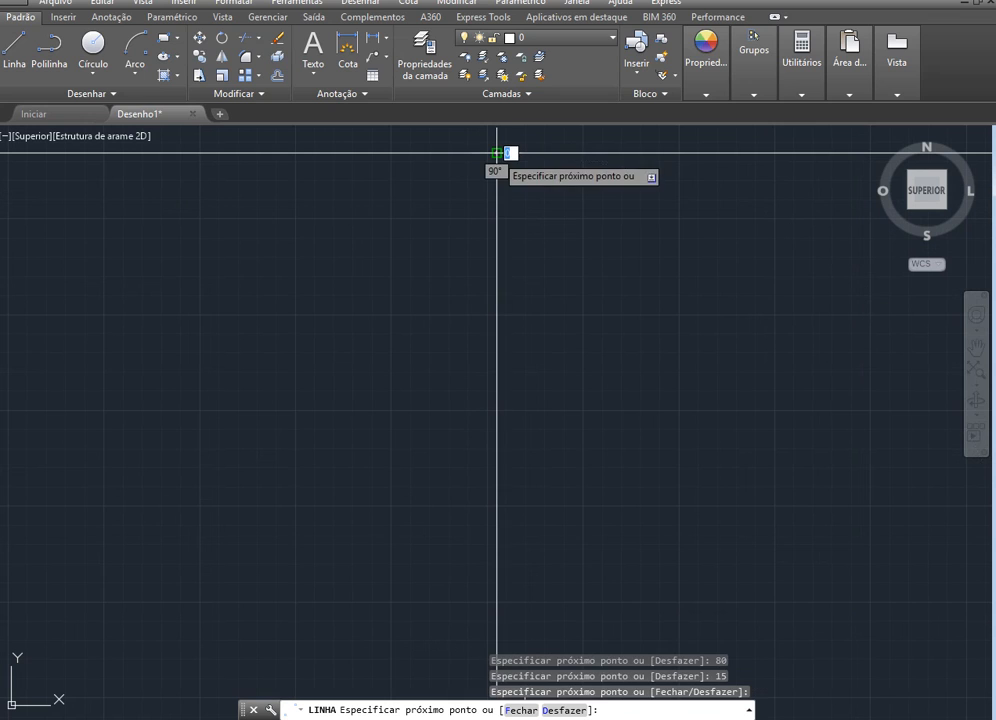
key("Escape")
scroll(514, 292, "down", 4)
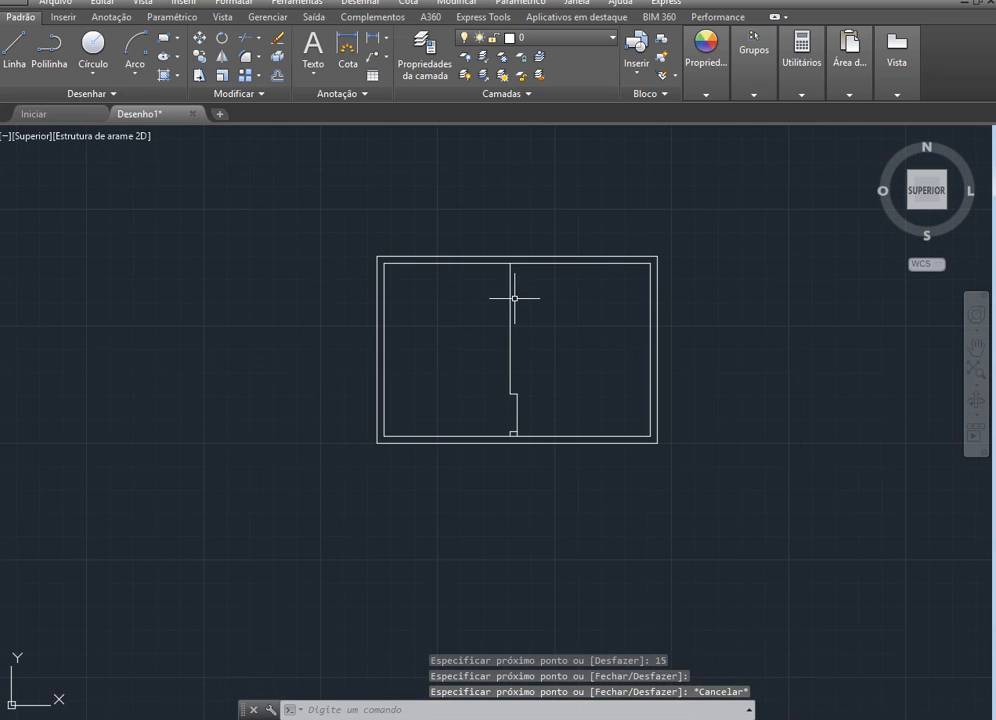
Stretch the lower end of the 80-long door opening line up to the inner rectangle's top edge, completing the dividing wall's right side
scroll(503, 368, "up", 4)
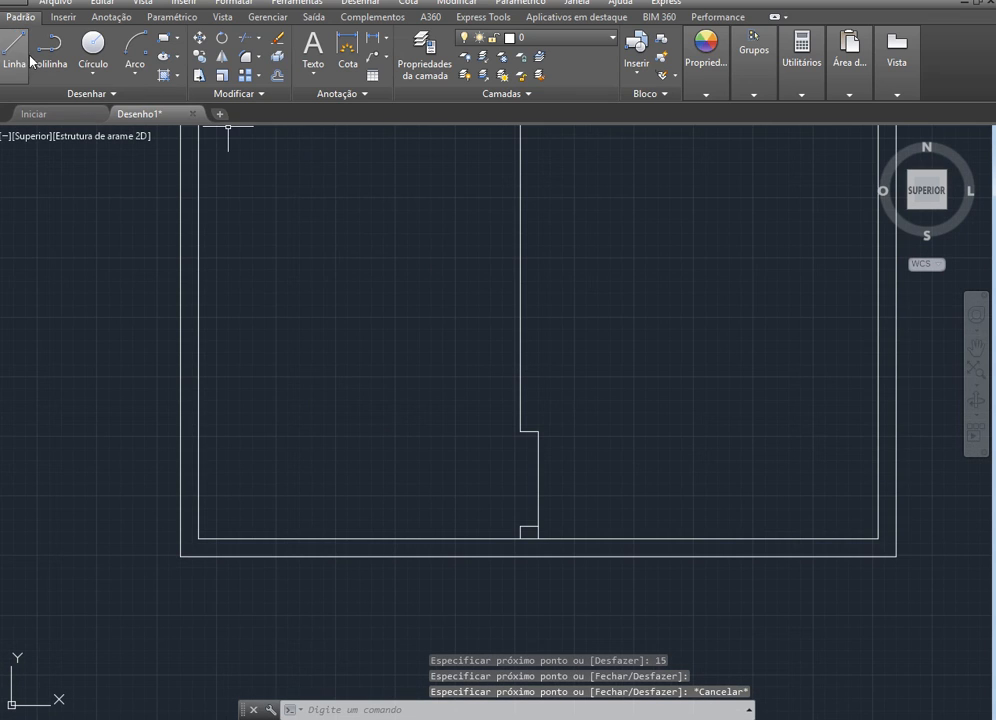
left_click(538, 489)
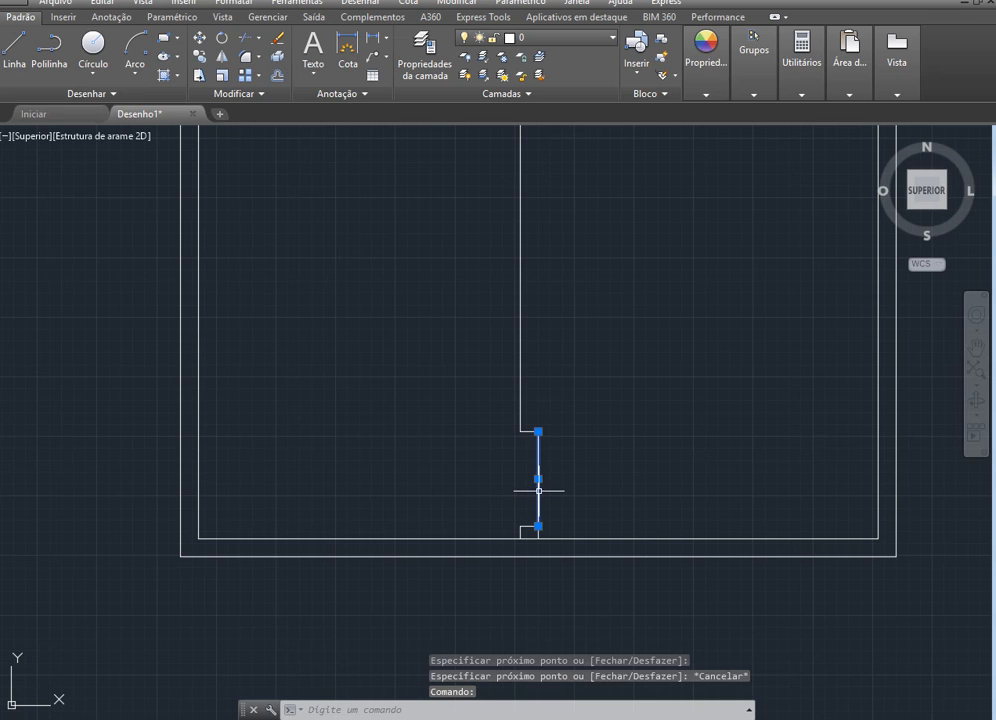
left_click(538, 526)
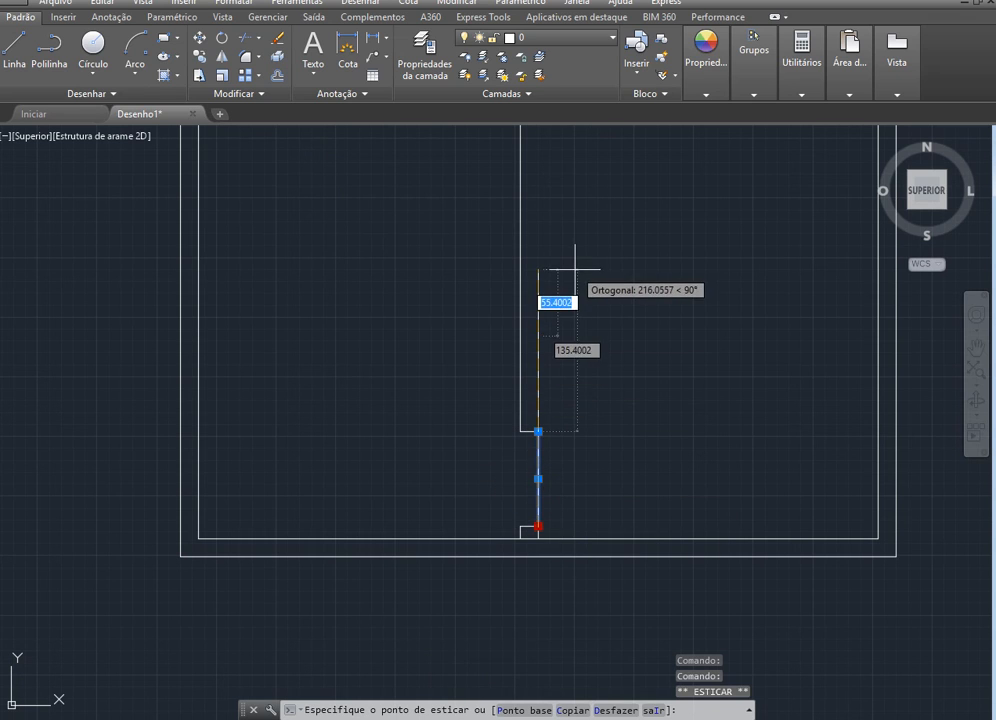
scroll(577, 265, "down", 4)
scroll(577, 225, "up", 4)
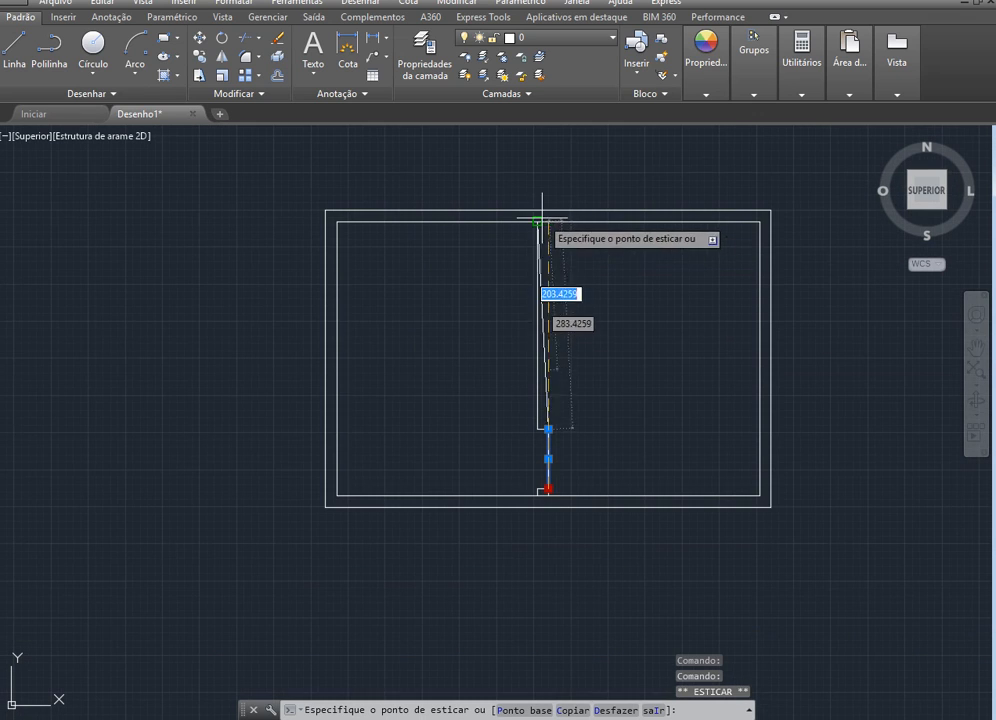
key("Escape")
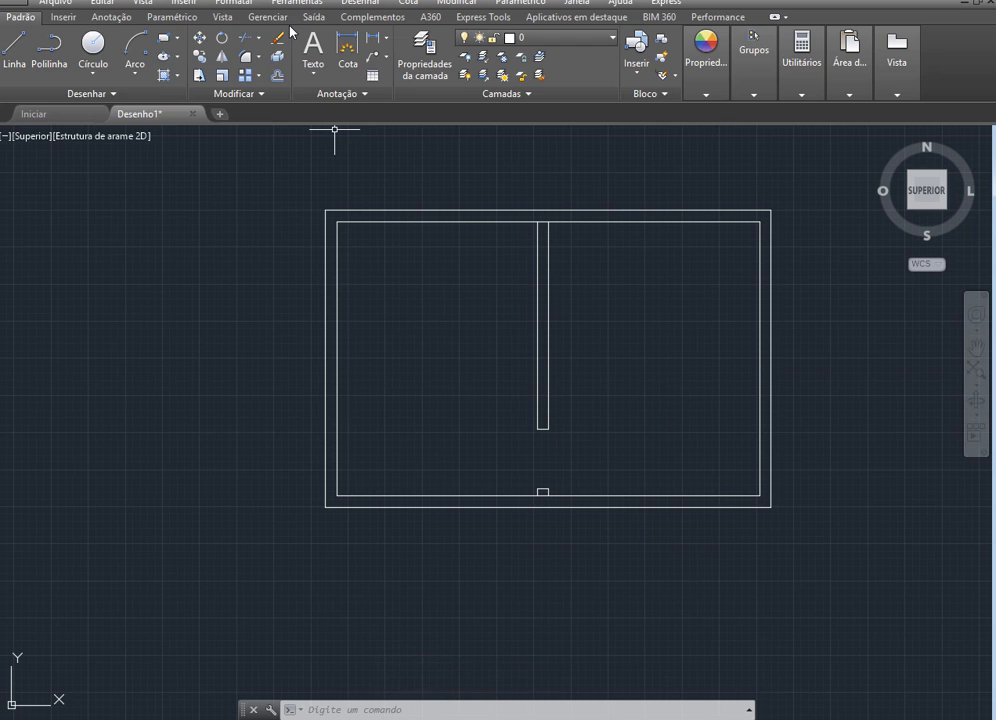
Trim the inner rectangle's top and bottom edges between the two sides of the dividing wall and its lower stub
left_click(241, 42)
key("Return")
scroll(602, 216, "up", 3)
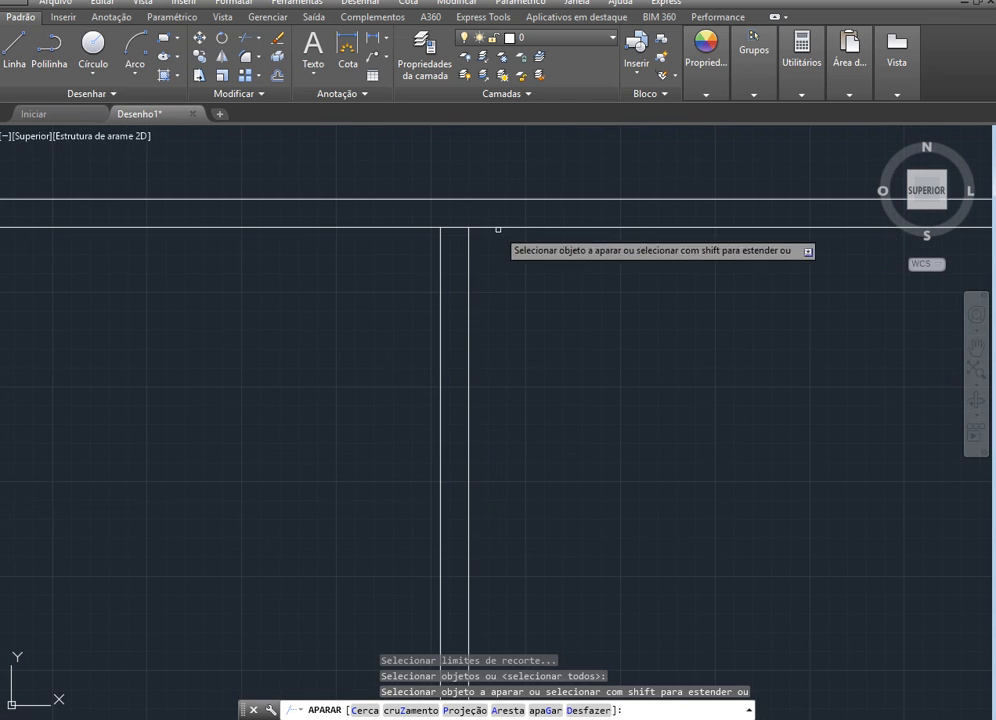
left_click(455, 228)
scroll(560, 229, "down", 5)
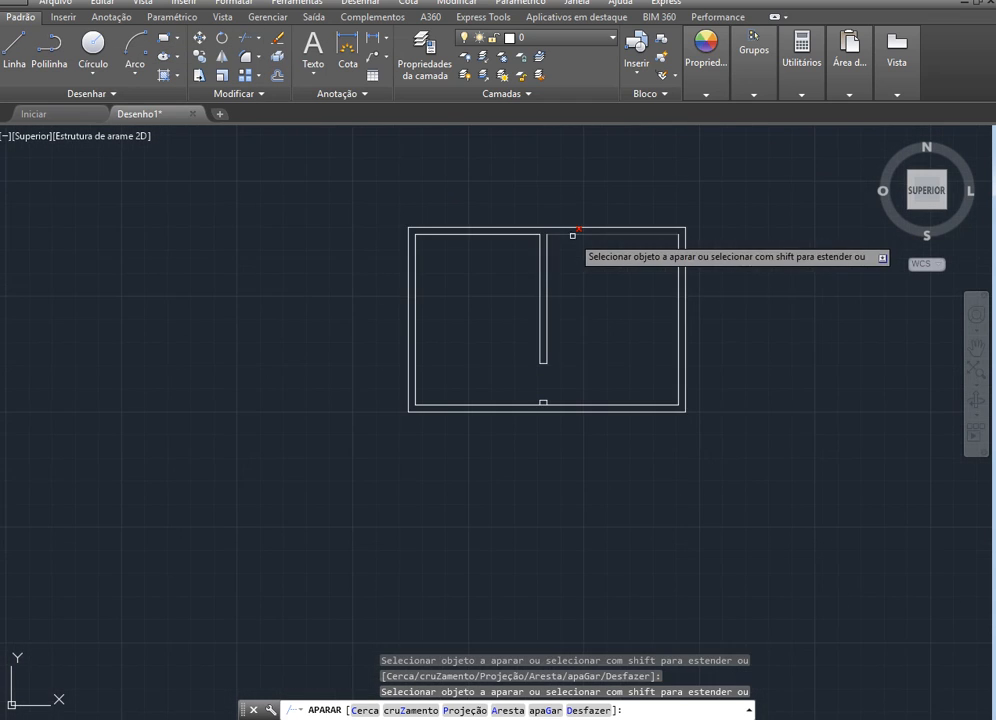
scroll(543, 388, "up", 4)
left_click(540, 427)
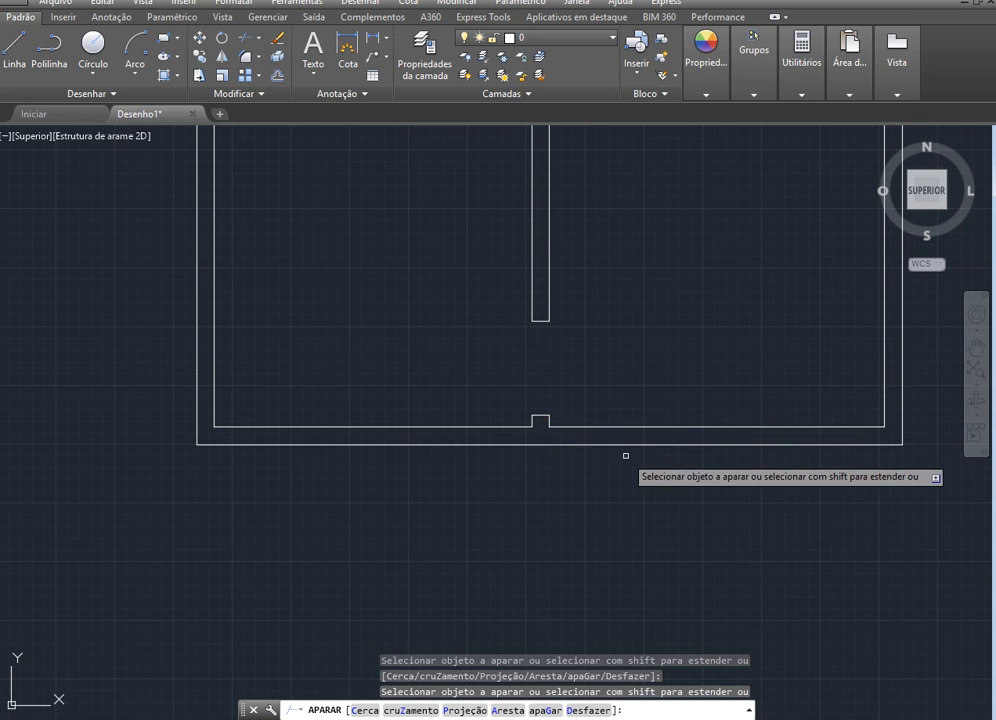
key("Escape")
scroll(563, 375, "down", 4)
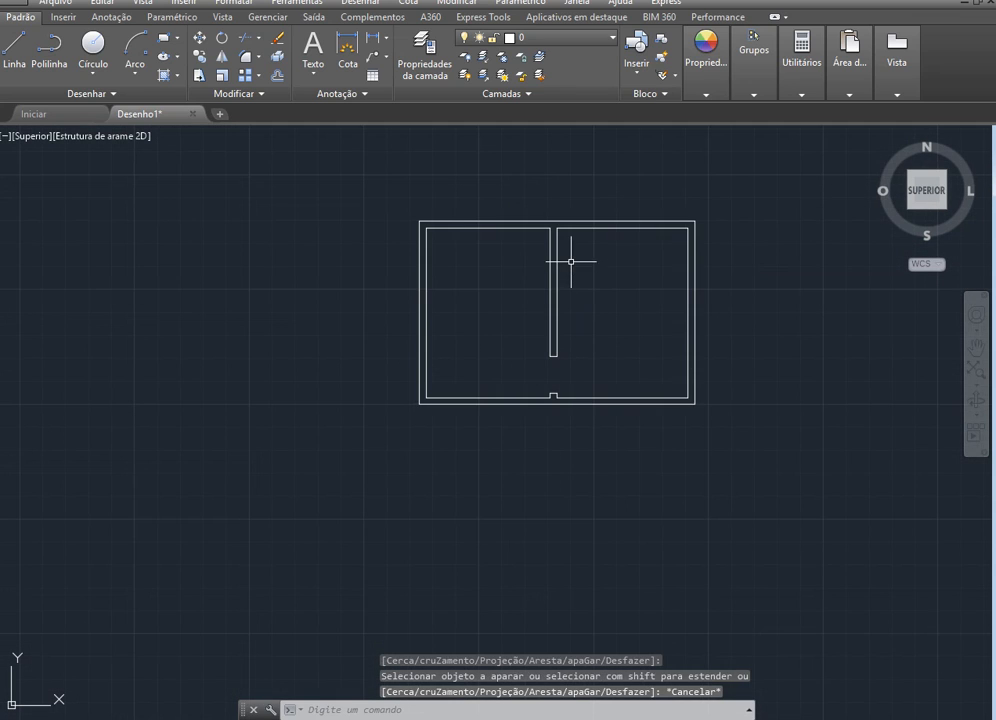
Draw a line from the inner rectangle's upper right corner 10 down, continuing horizontally across the wall to its outer edge
scroll(571, 262, "up", 2)
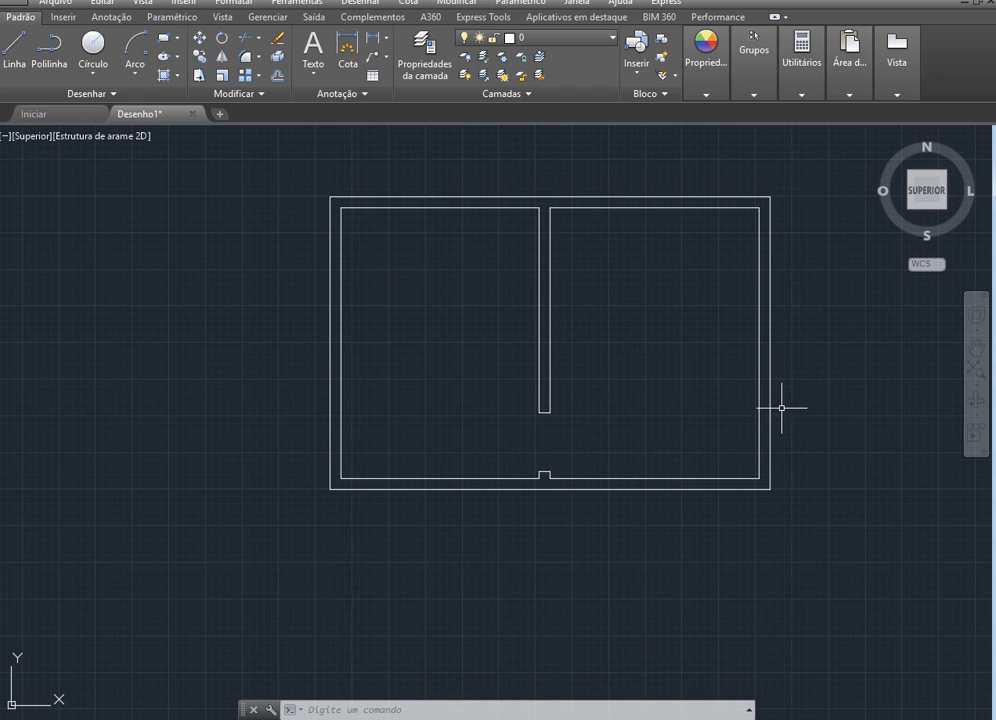
scroll(453, 462, "down", 2)
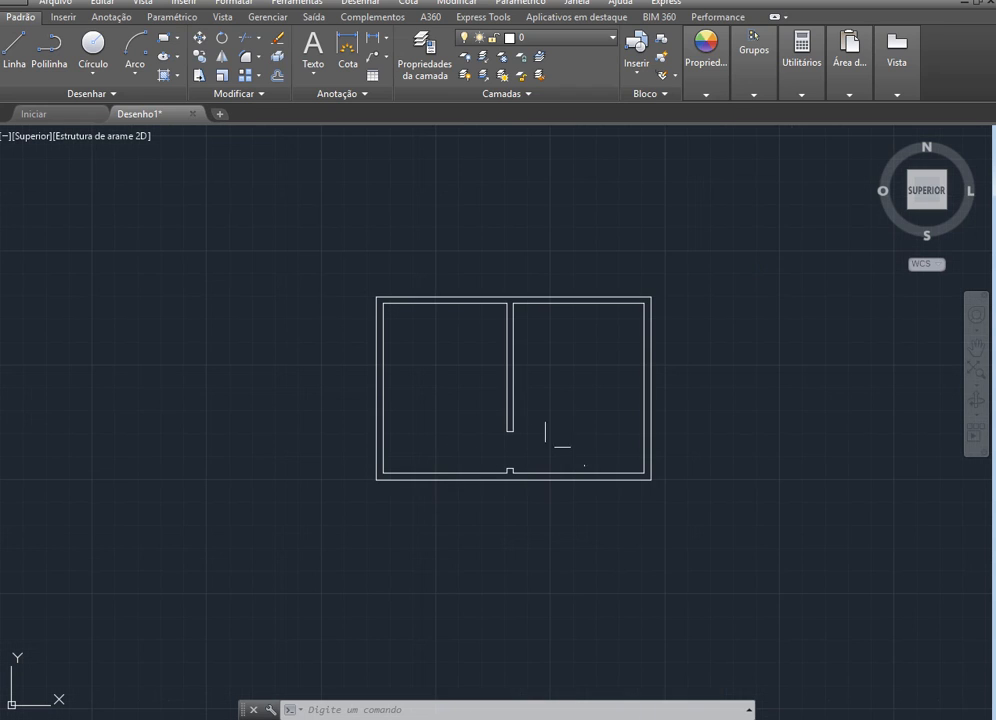
scroll(665, 303, "up", 4)
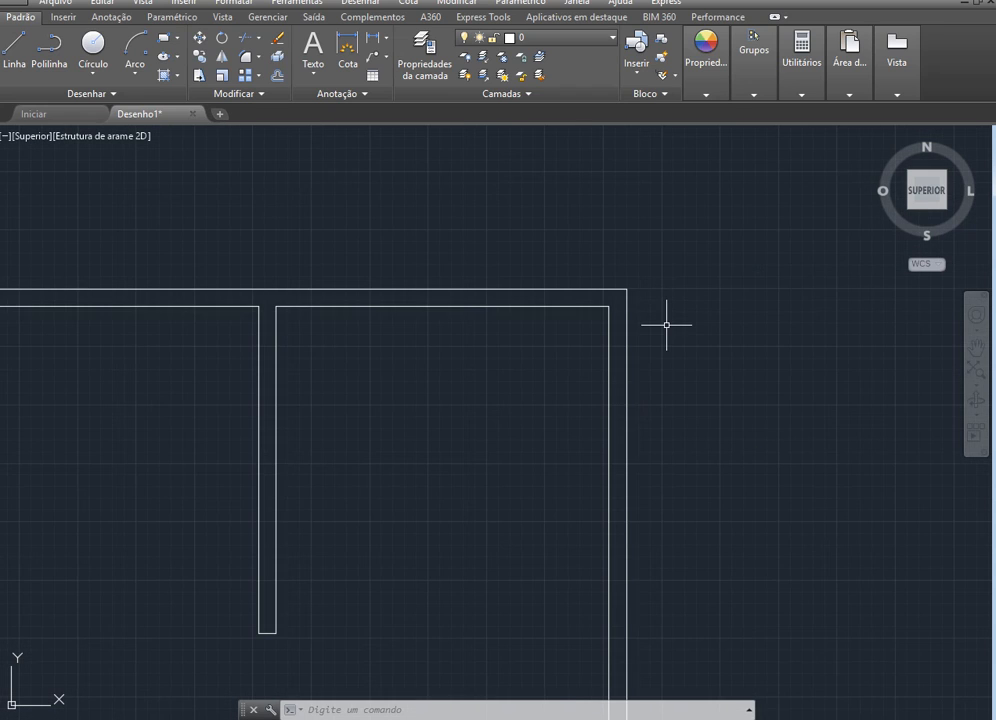
scroll(666, 324, "up", 2)
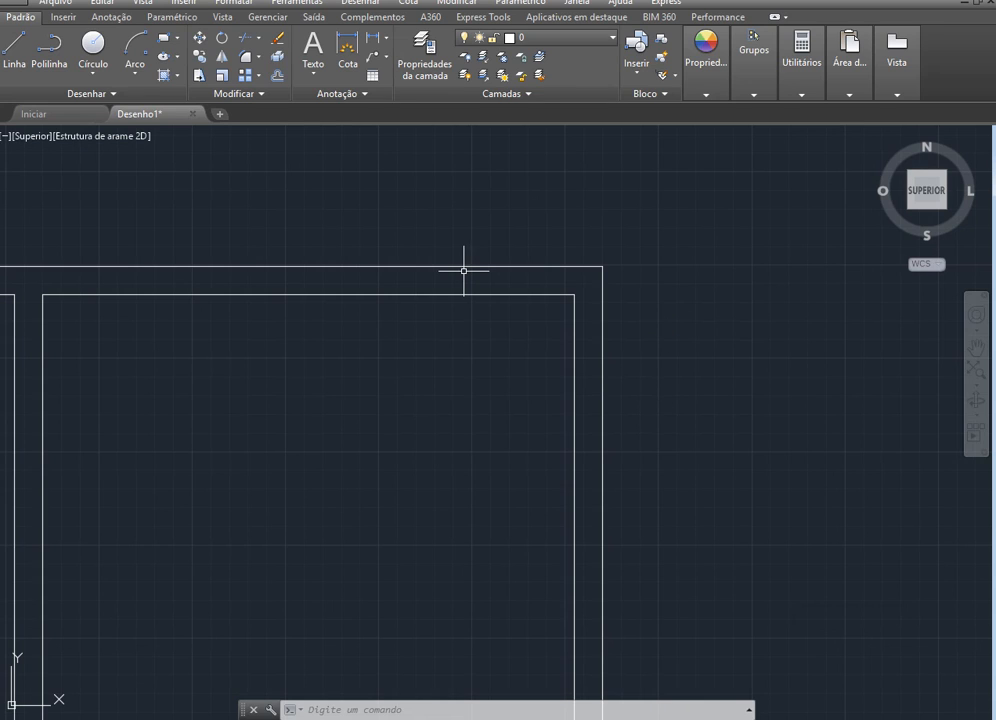
left_click(14, 50)
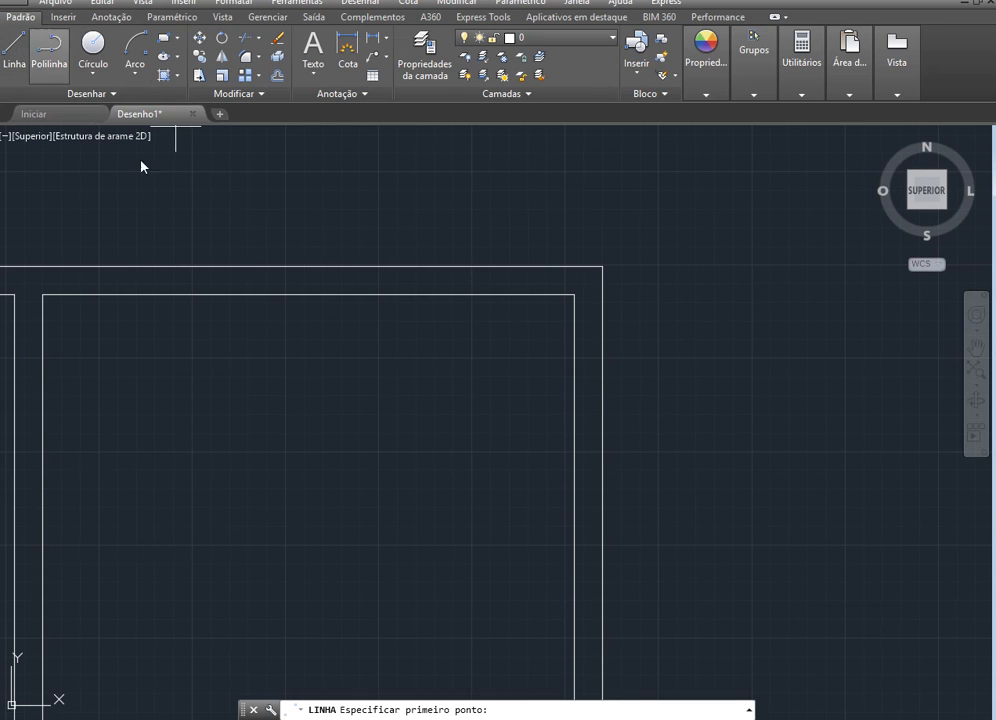
left_click(574, 295)
type("10")
key("Return")
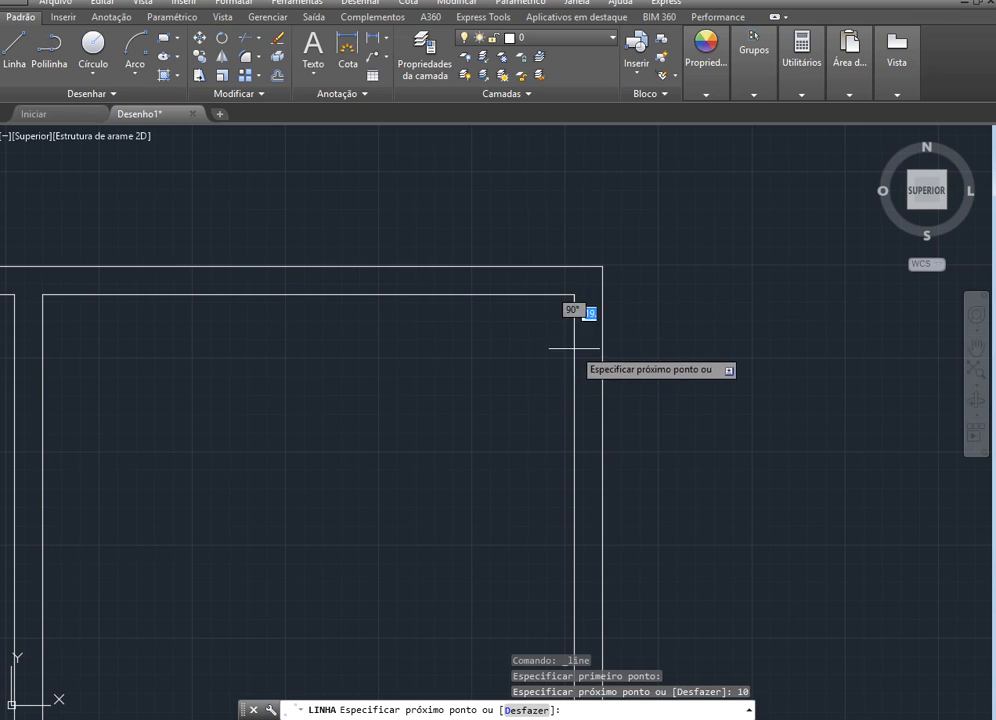
left_click(601, 313)
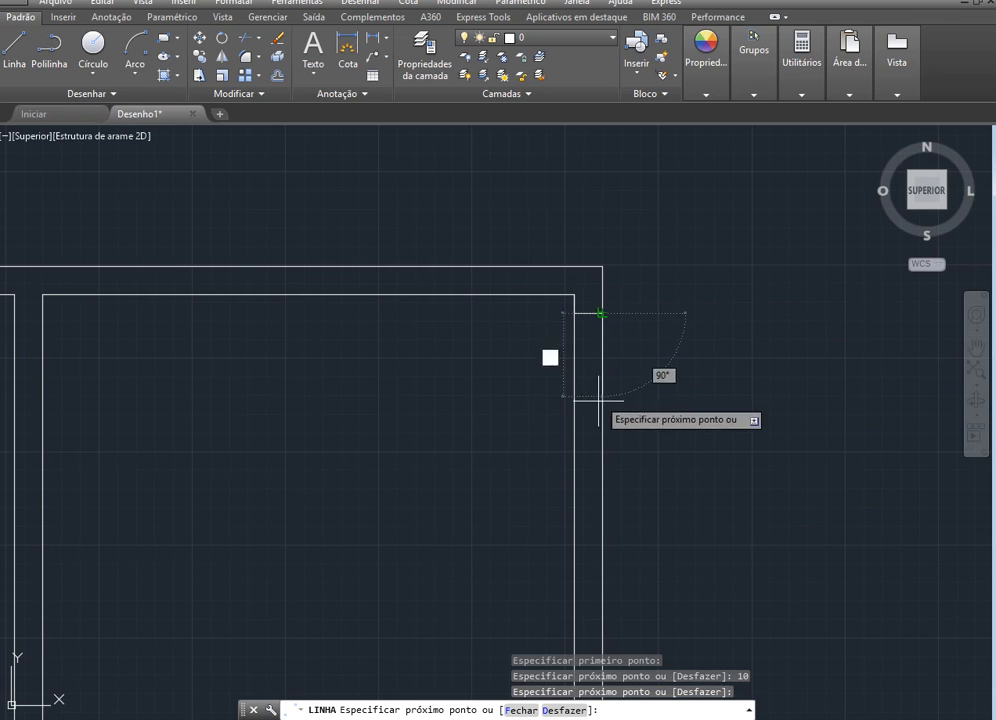
Continue the line 80 down along the right wall's outer edge and back across to the inner edge, and end it
type("80")
key("Return")
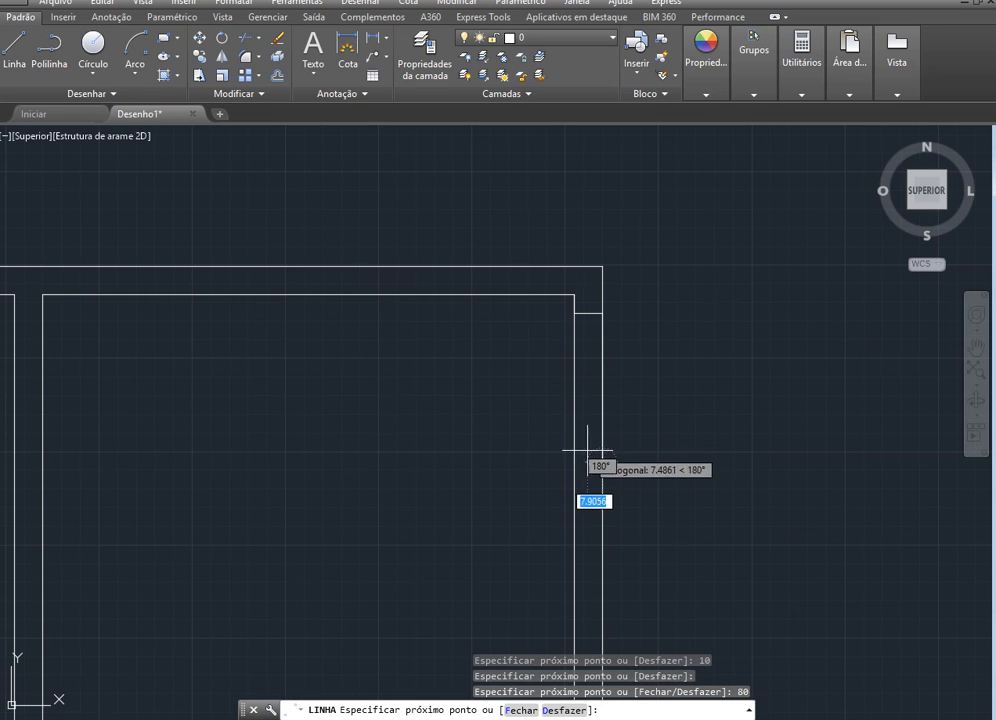
left_click(573, 462)
key("Escape")
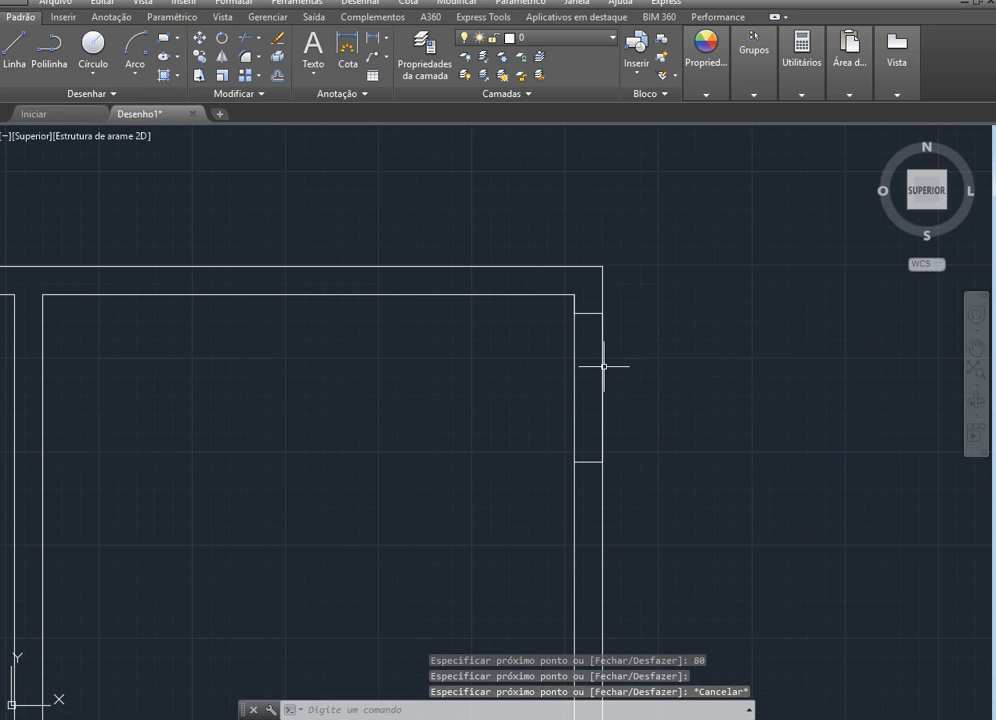
Erase the 10-long construction line overlapping the right wall's inner edge at the upper corner
left_click(603, 368)
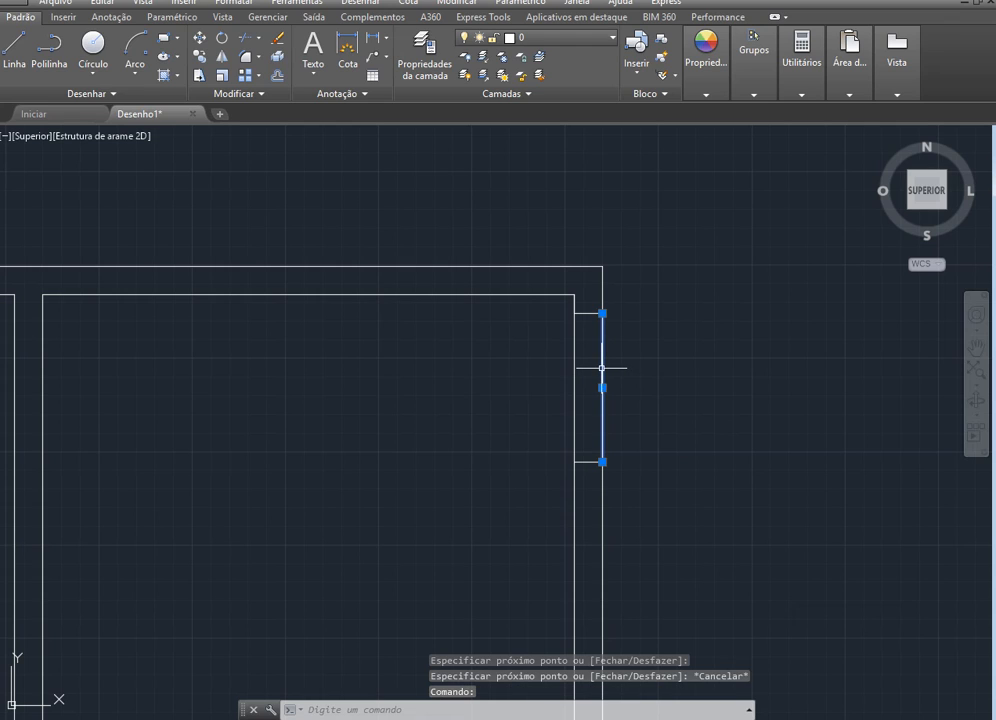
key("Escape")
left_click(574, 303)
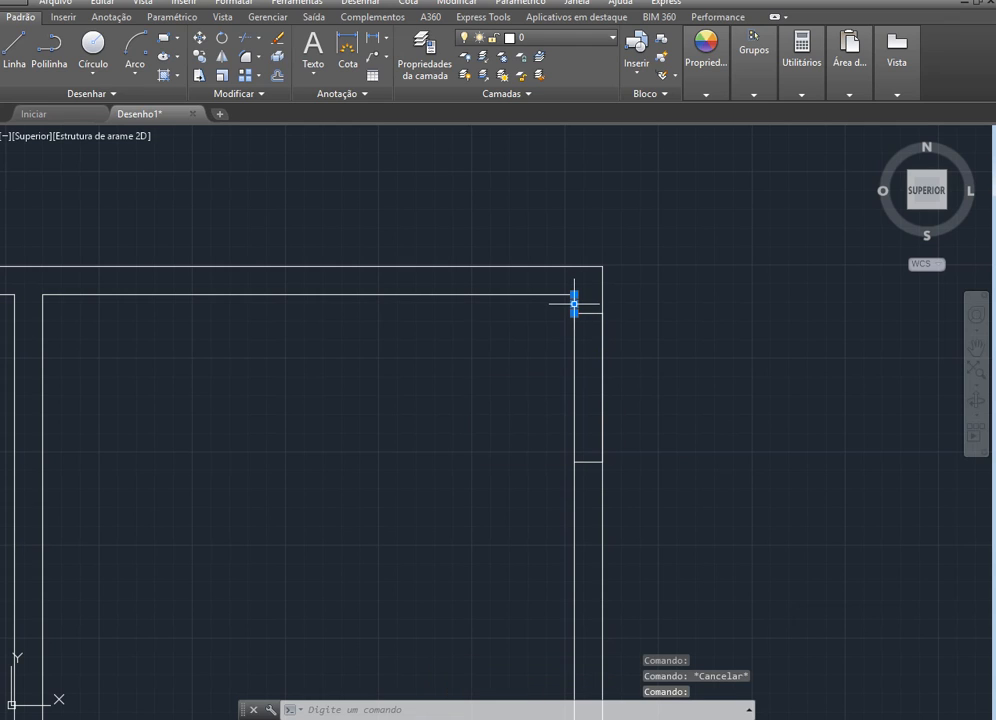
key("Delete")
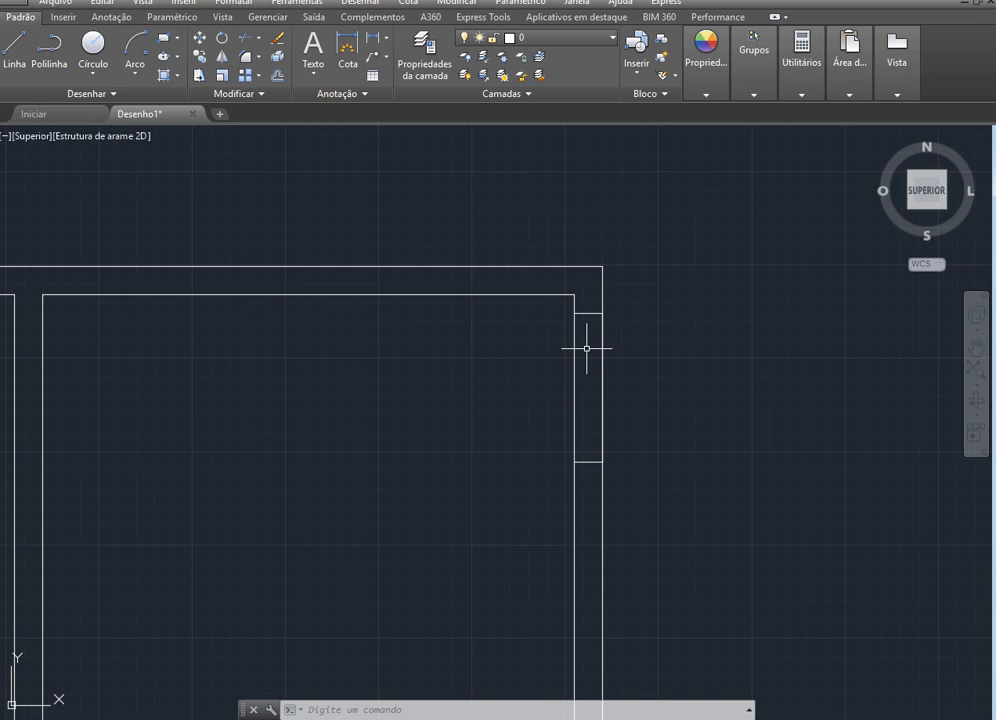
Trim the right wall's inner edge between the two short cross lines marking the door opening
left_click(245, 40)
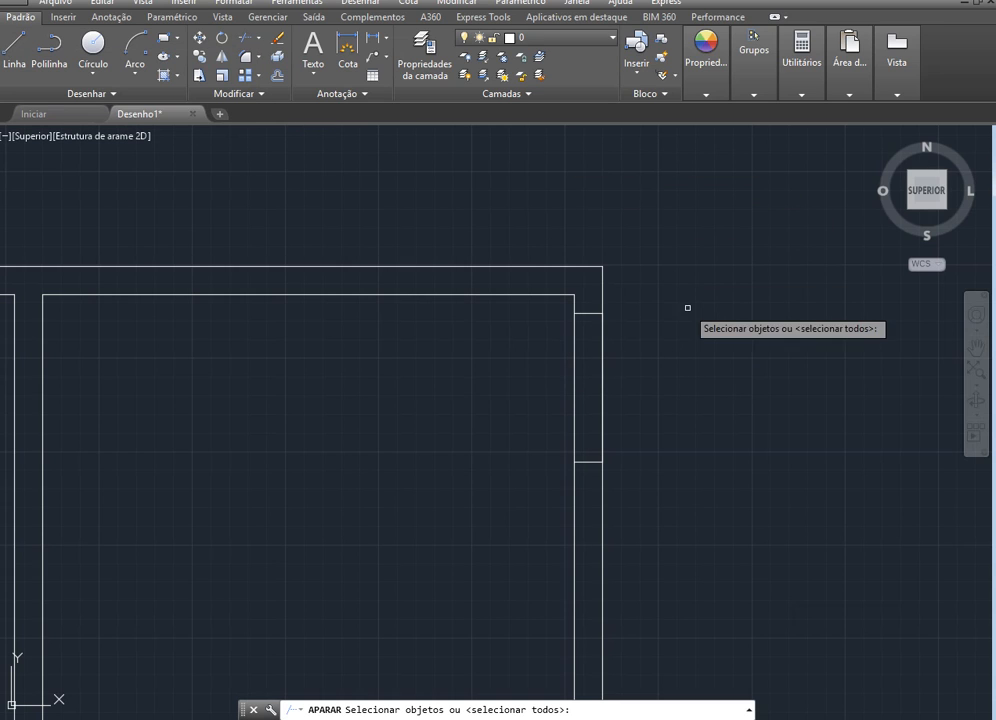
key("Return")
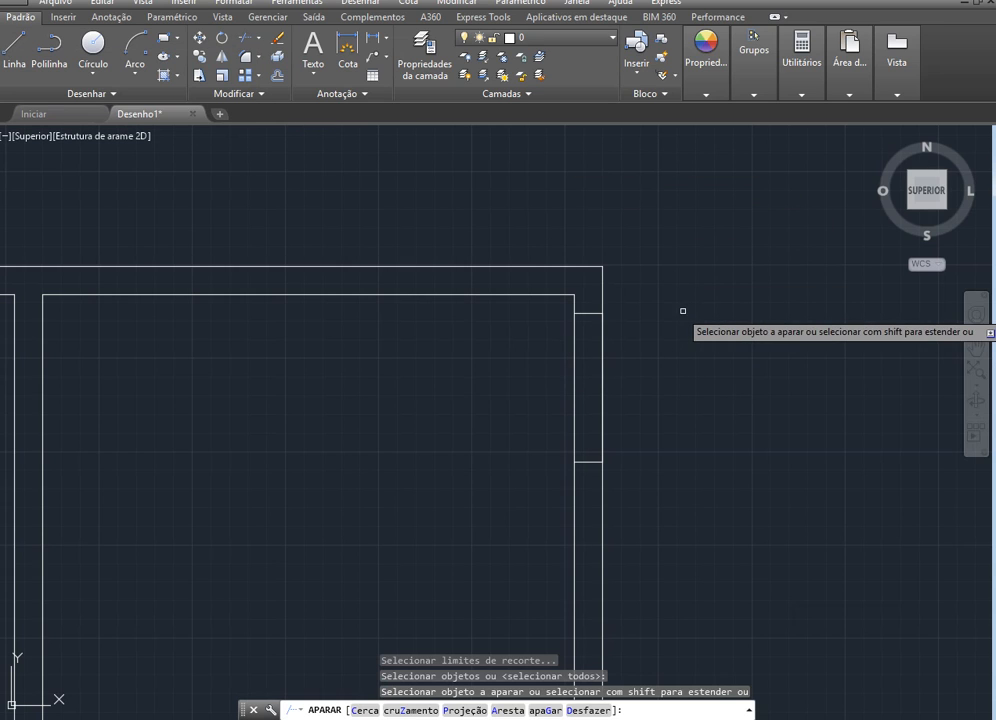
left_click(574, 377)
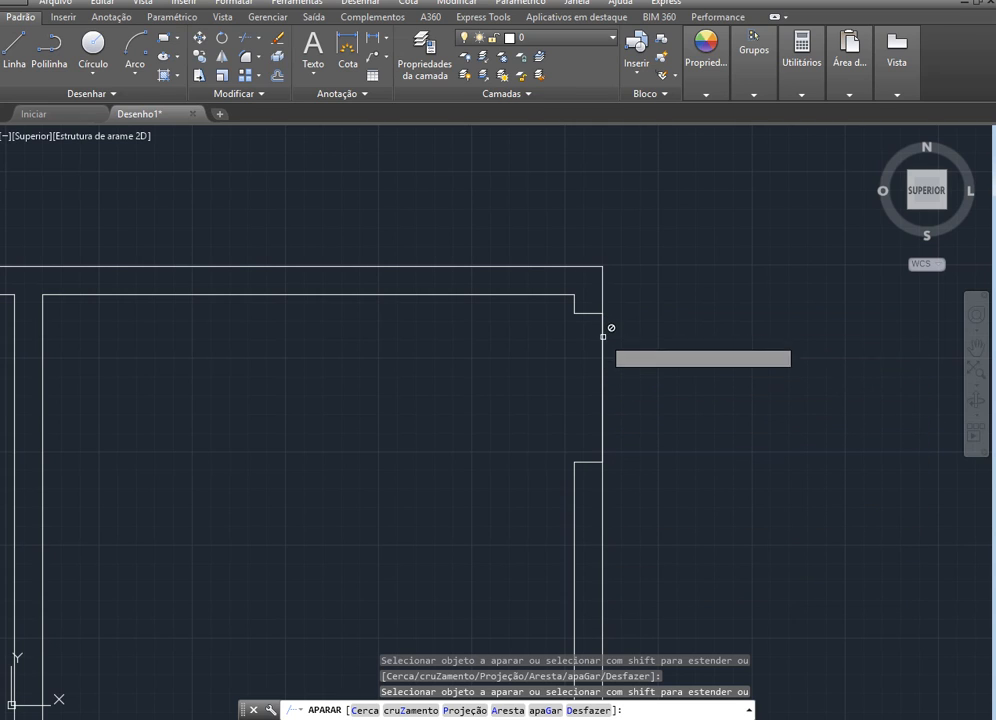
scroll(604, 314, "up", 6)
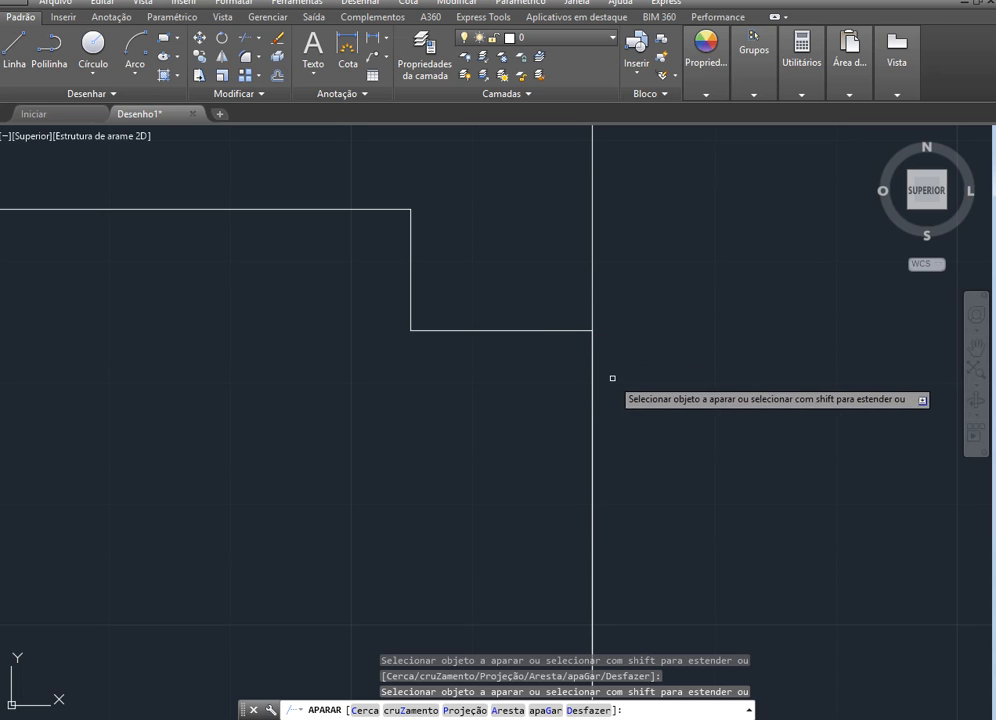
scroll(662, 352, "down", 5)
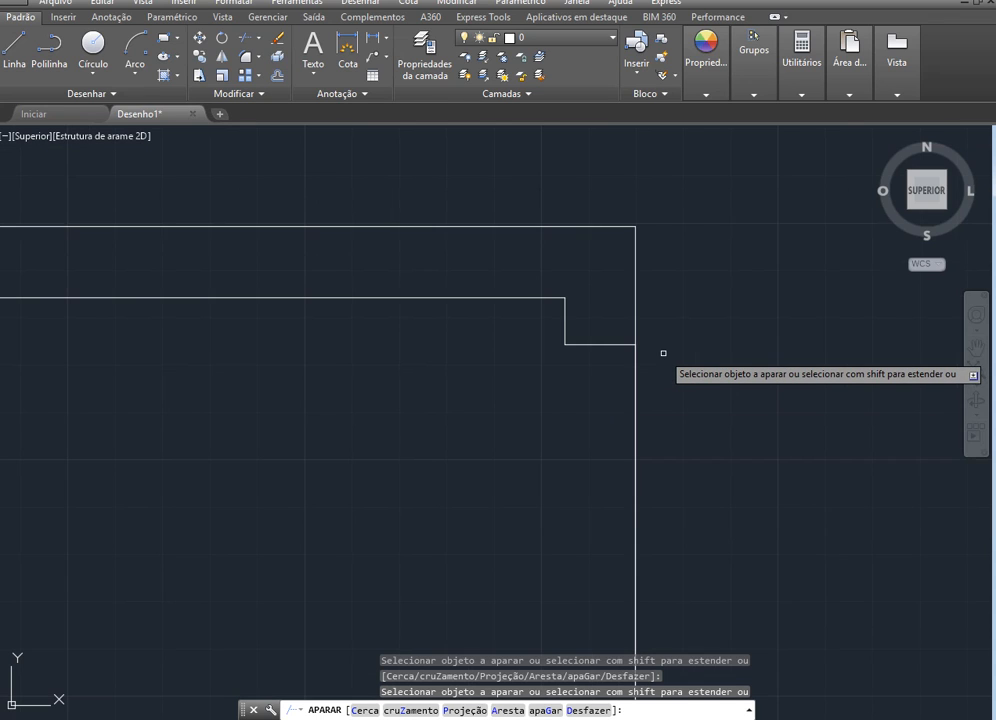
scroll(662, 376, "down", 2)
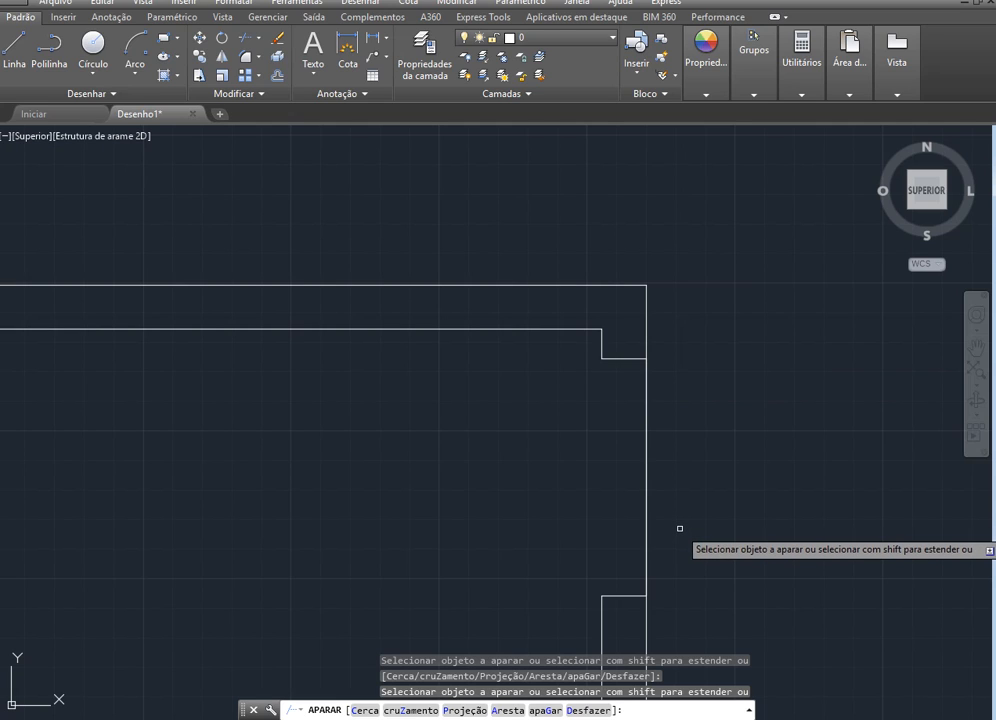
key("Escape")
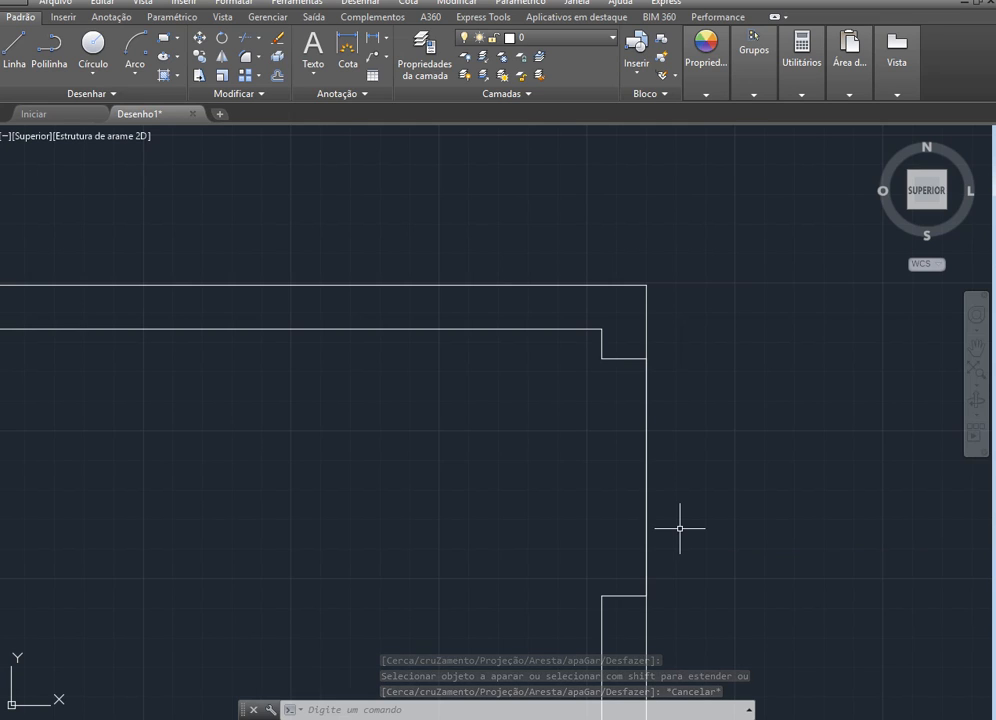
Erase the 80-long line overlapping the right wall's outer edge at the door opening
left_click(646, 489)
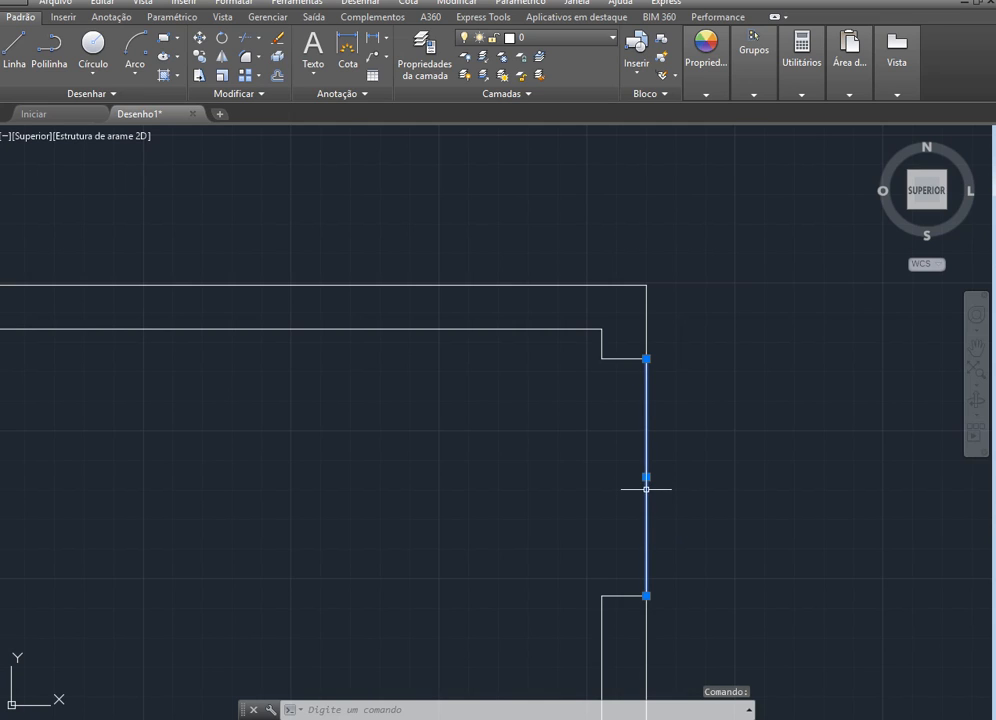
key("Delete")
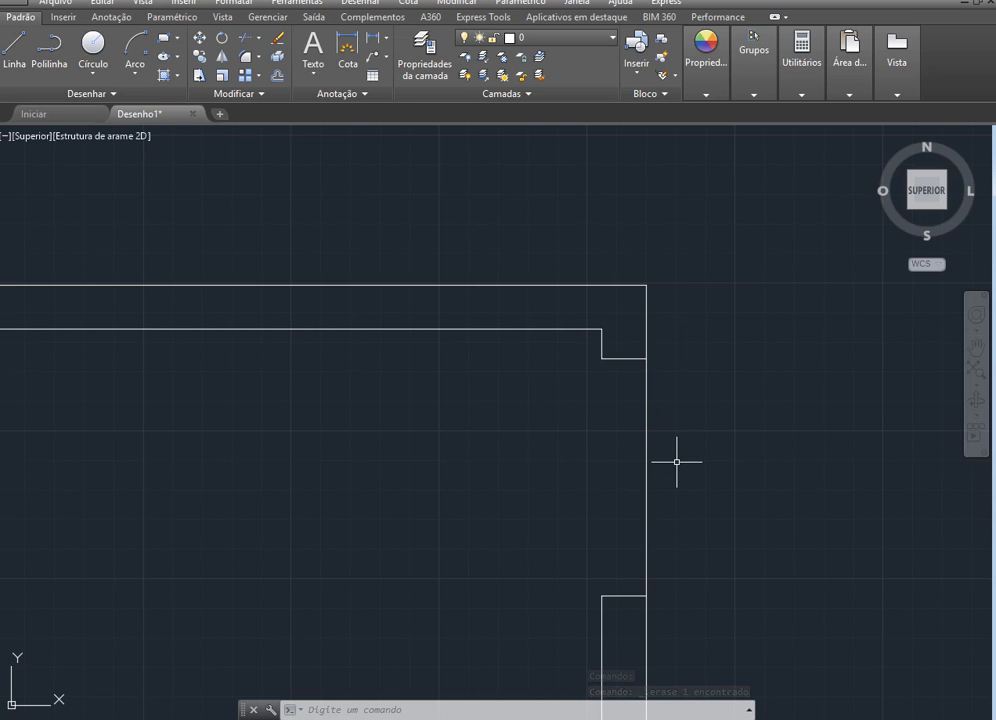
scroll(676, 462, "down", 2)
scroll(500, 433, "down", 4)
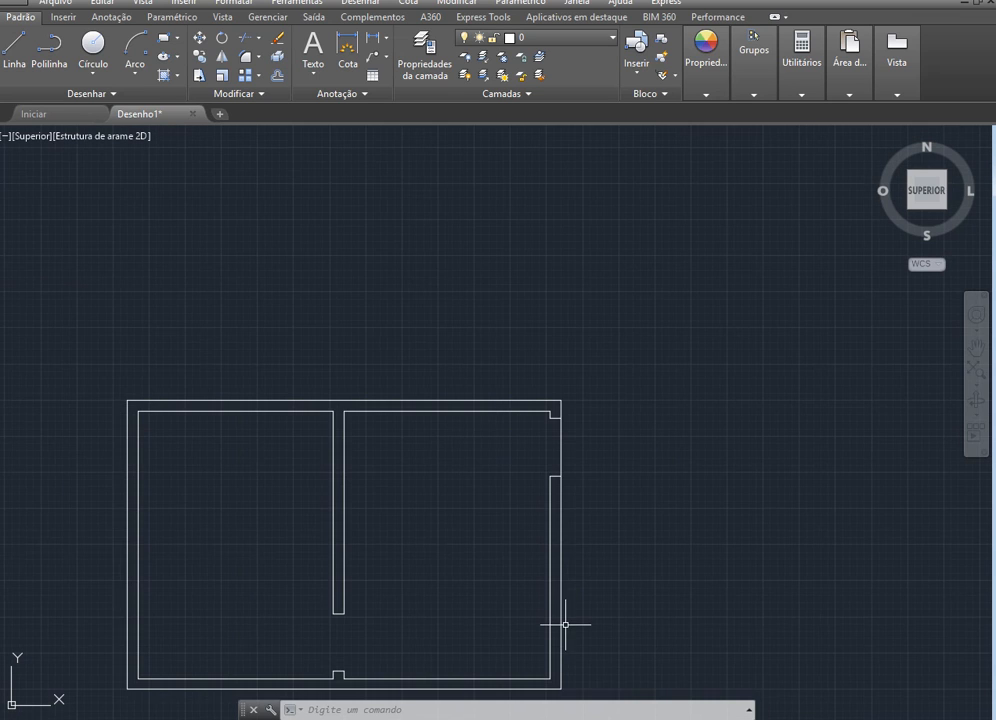
Trim the right wall's outer edge between the two cross lines to open the doorway
scroll(565, 624, "up", 2)
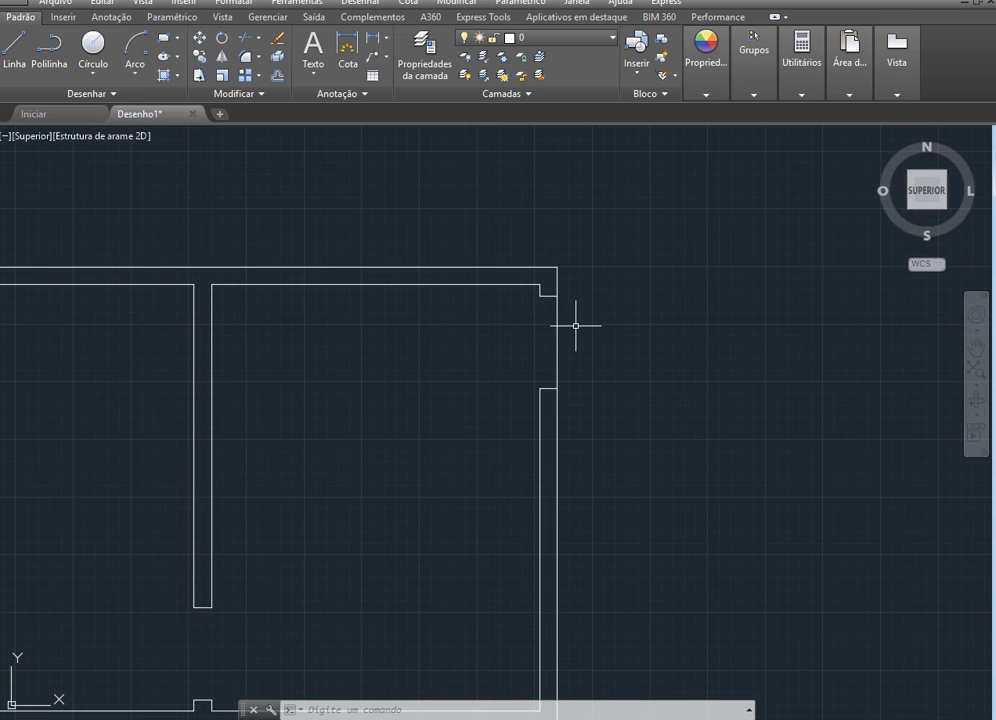
scroll(576, 325, "up", 4)
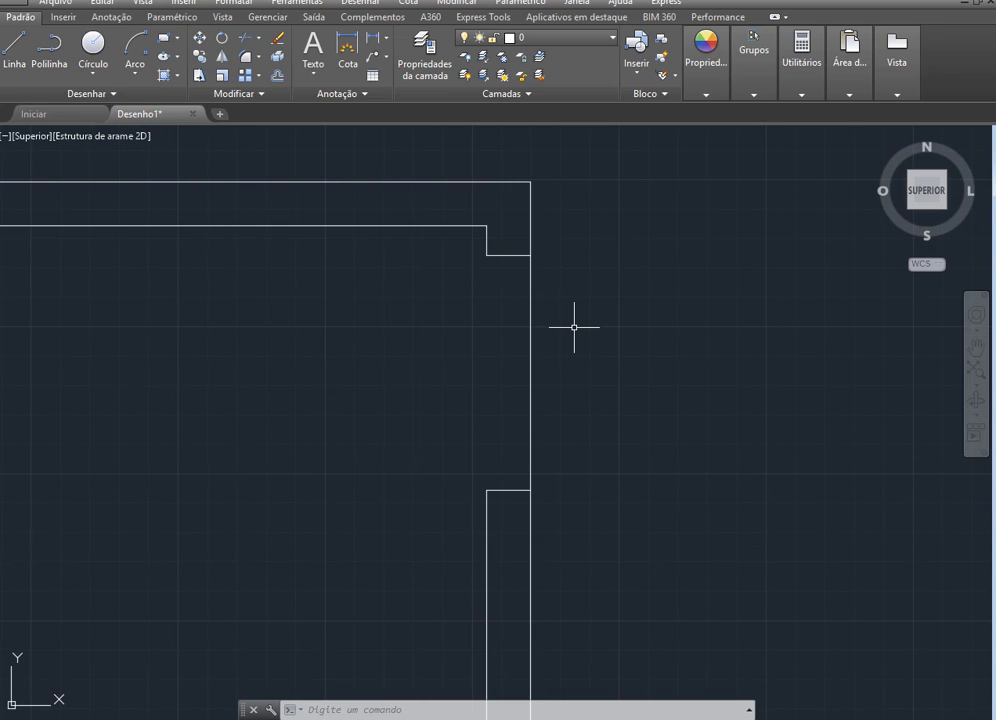
left_click(243, 40)
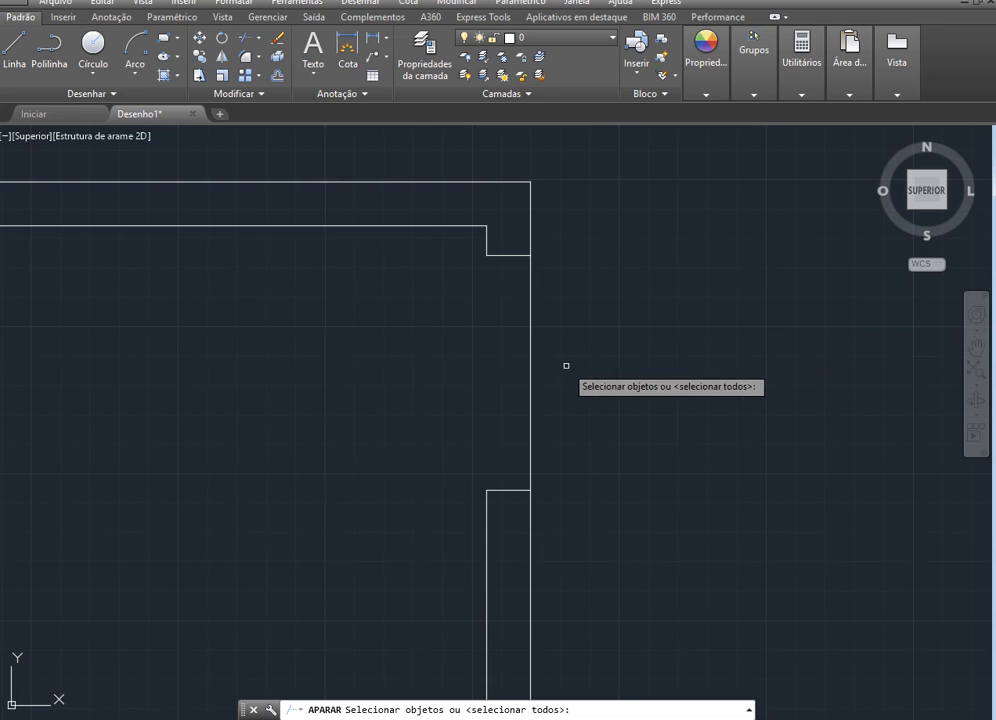
key("Return")
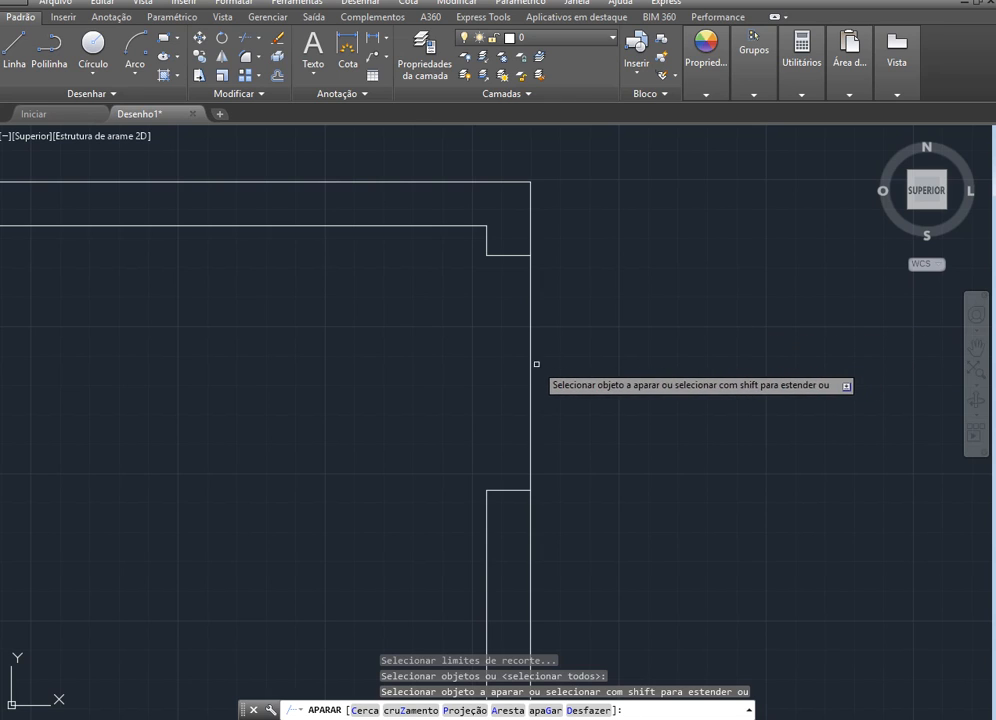
left_click(533, 362)
key("Escape")
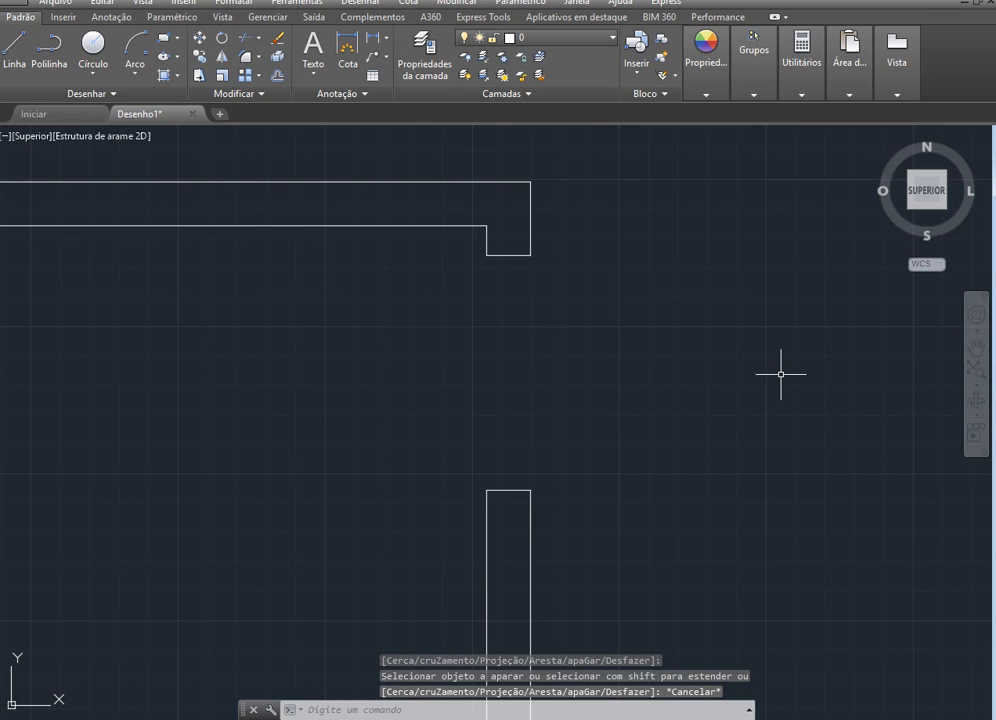
scroll(781, 375, "down", 4)
scroll(781, 375, "down", 2)
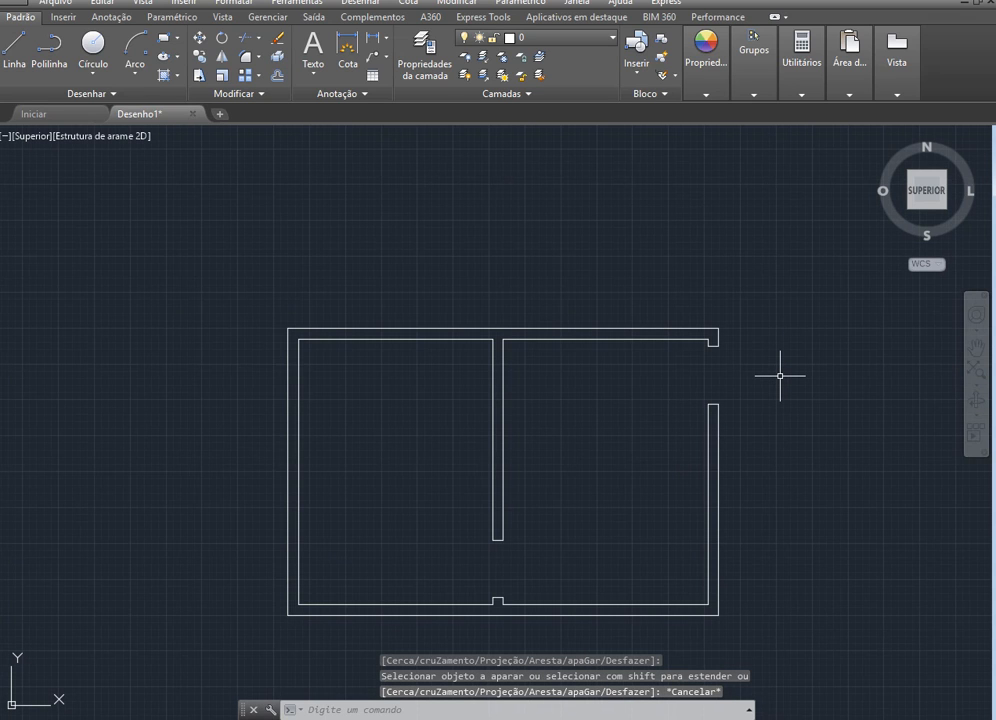
Draw an 80-long horizontal door leaf line into the left room from the left corner of the dividing wall's lower stub
scroll(576, 604, "up", 2)
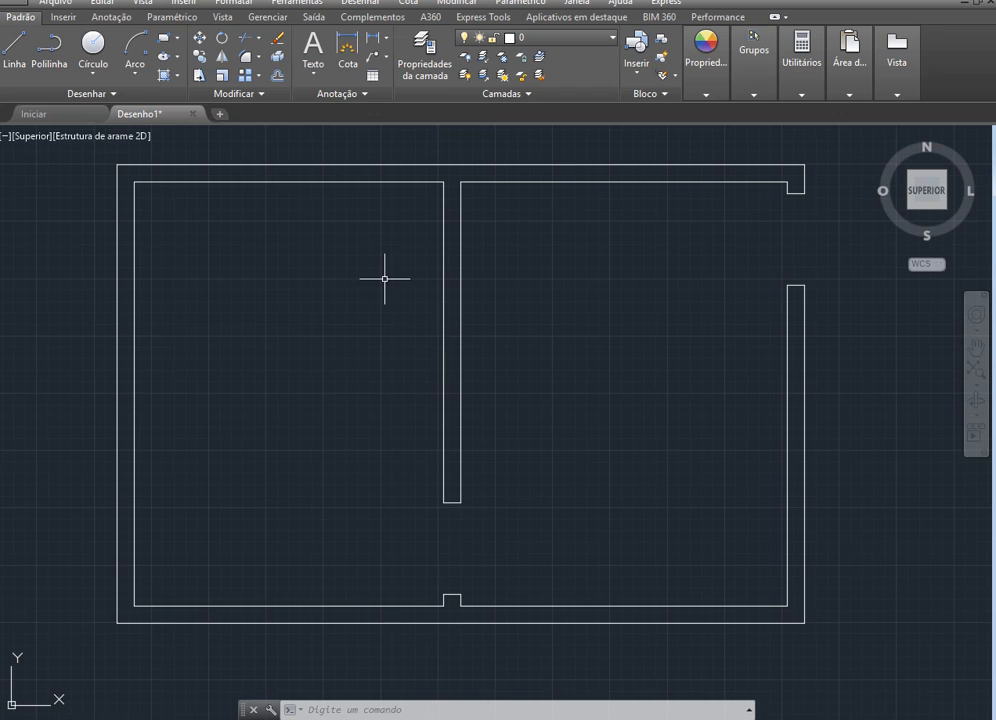
left_click(12, 50)
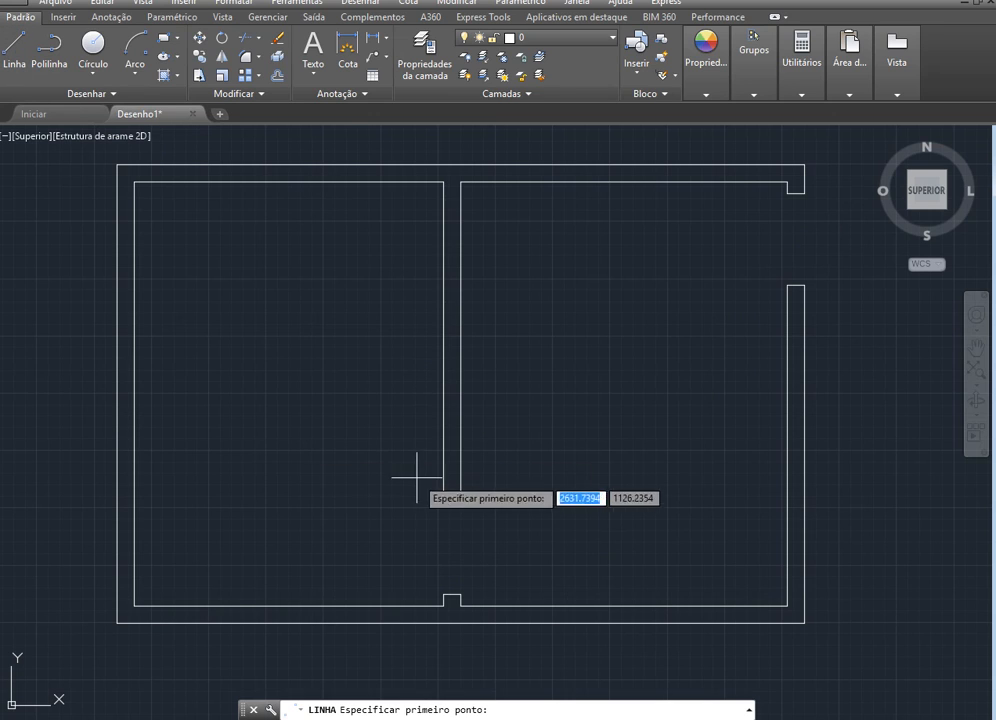
left_click(444, 595)
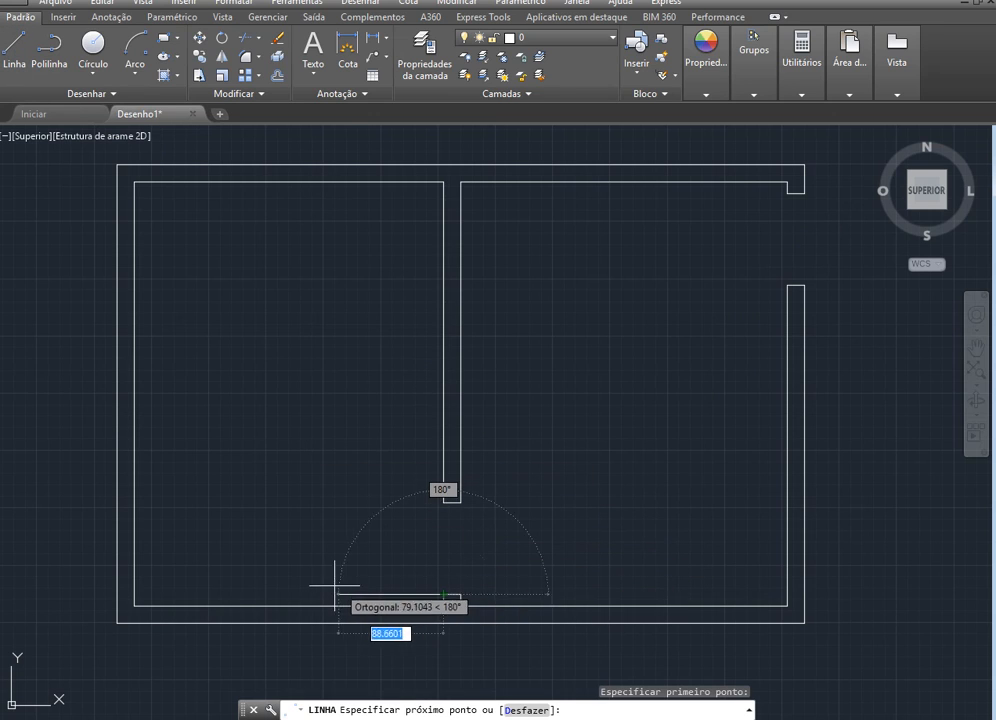
type("80")
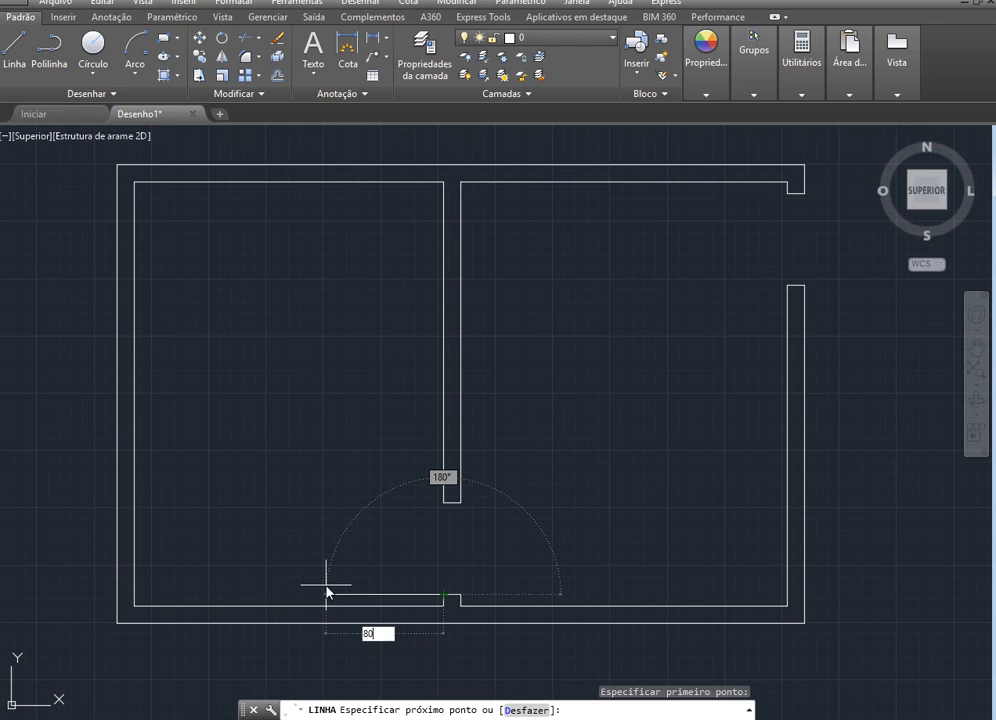
key("Return")
key("Escape")
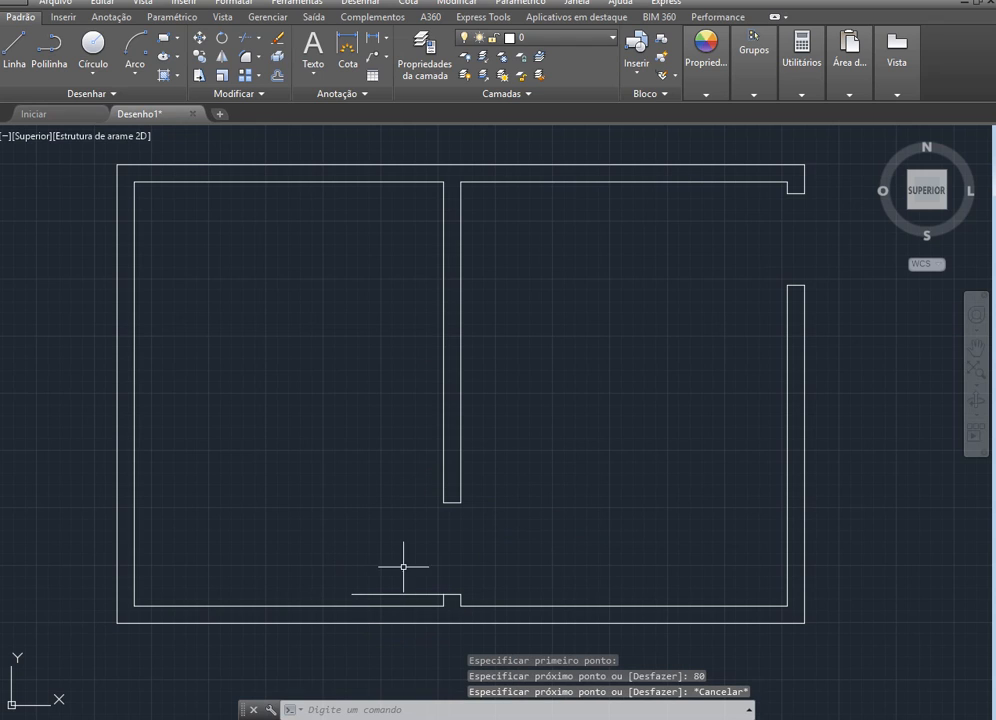
Draw the door swing with a start, center, end arc from the dividing wall's lower left corner to the leaf's free end, centered on the hinge corner
left_click(135, 45)
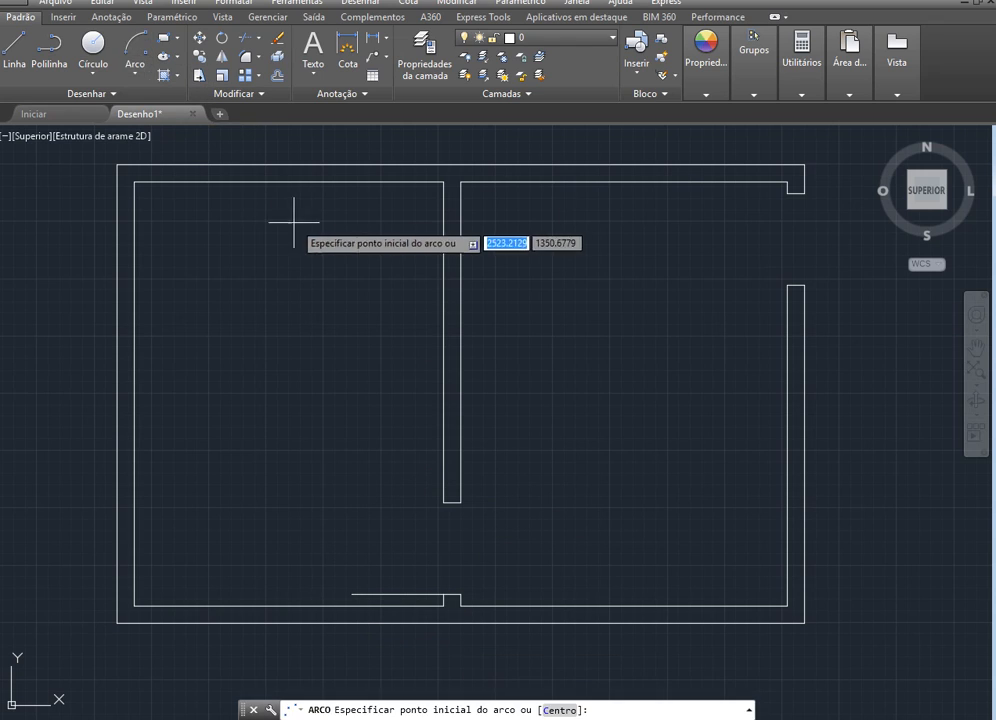
left_click(129, 78)
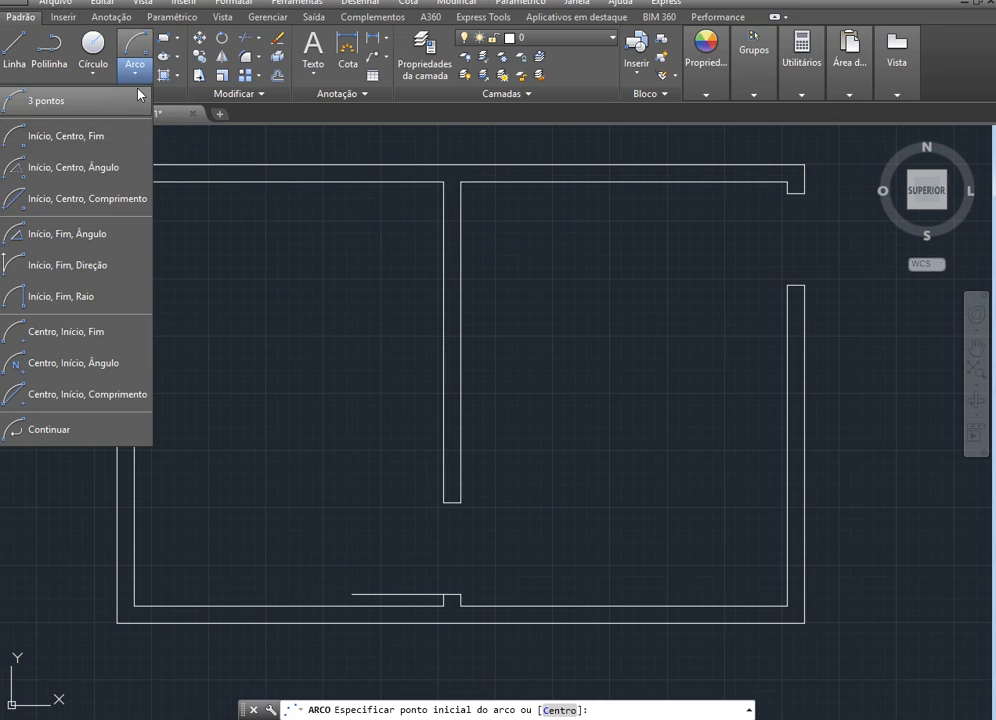
left_click(88, 142)
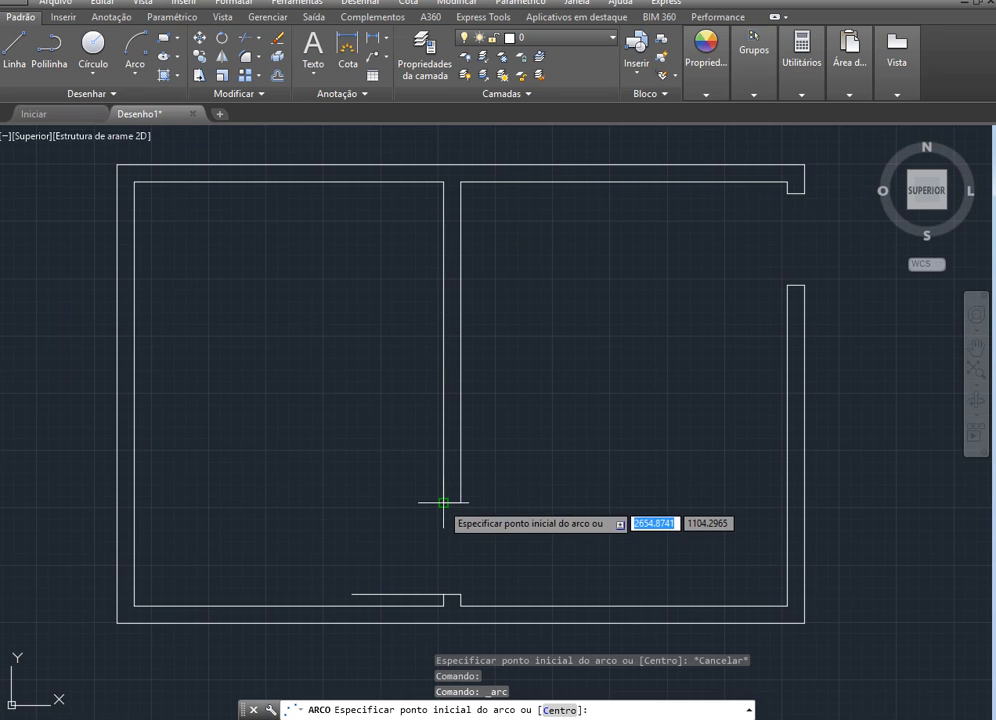
left_click(443, 502)
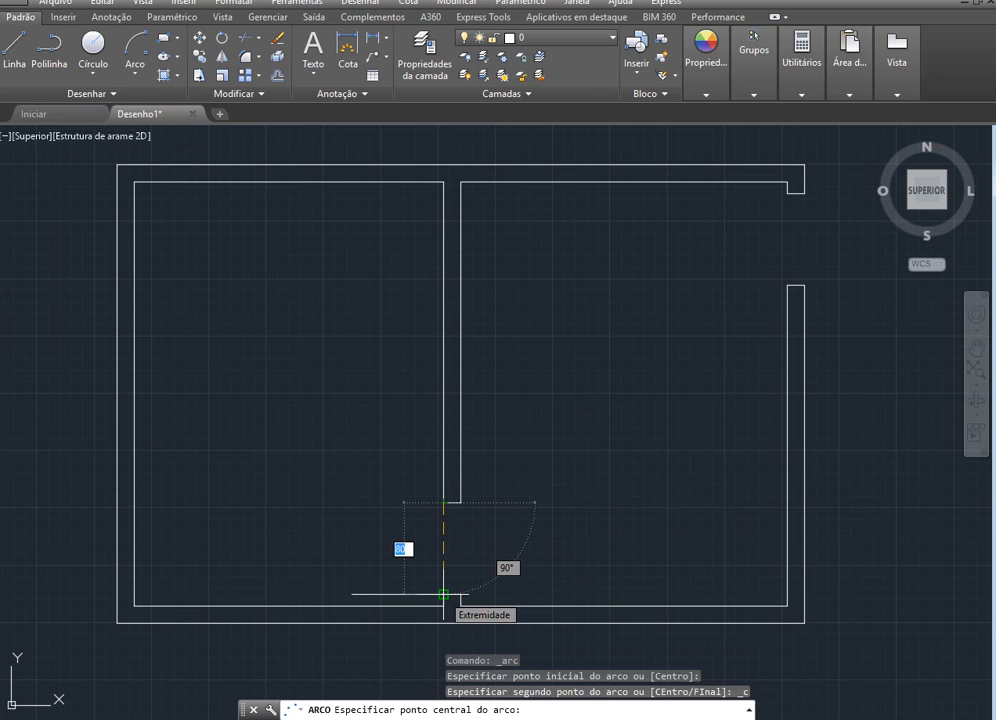
left_click(443, 594)
left_click(356, 592)
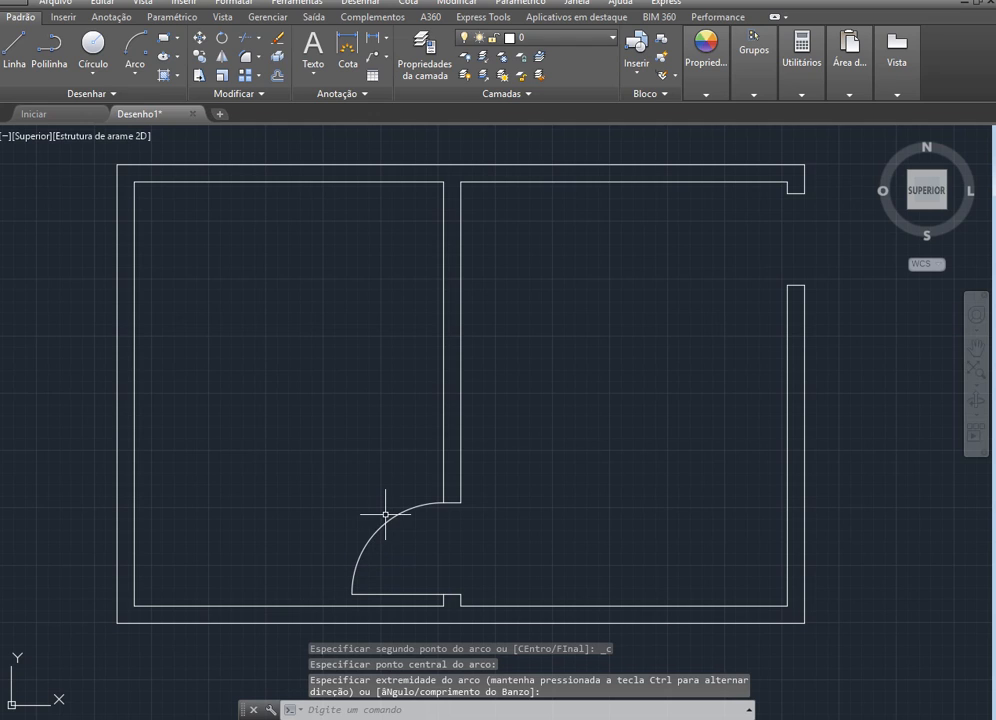
key("Escape")
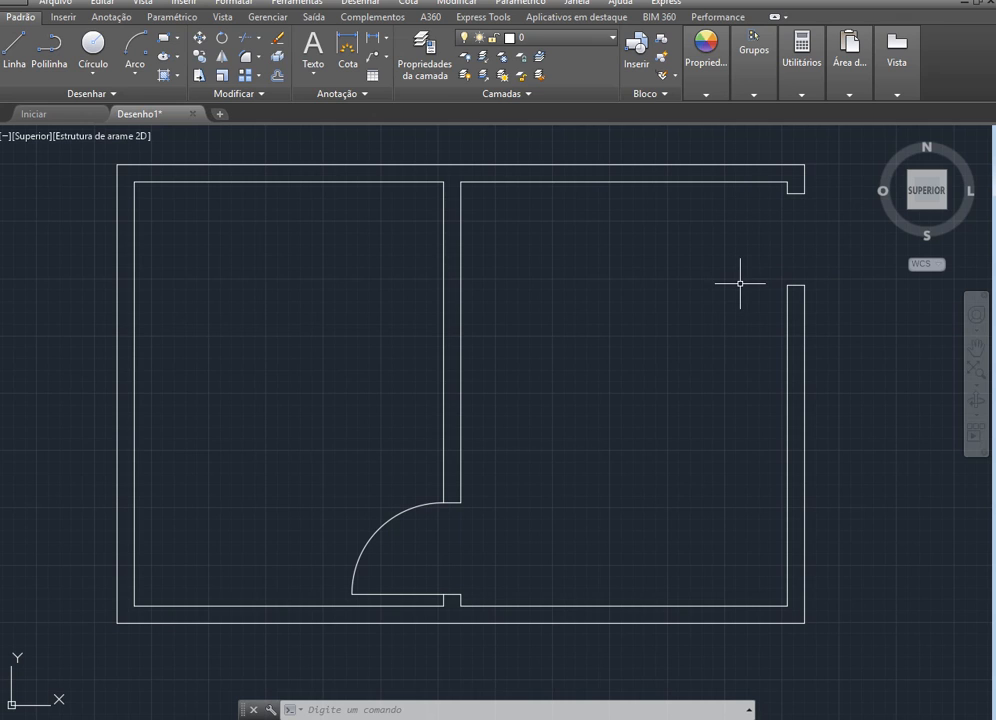
Add the multiline text label "Sala" in the upper left area of the right room
left_click(310, 57)
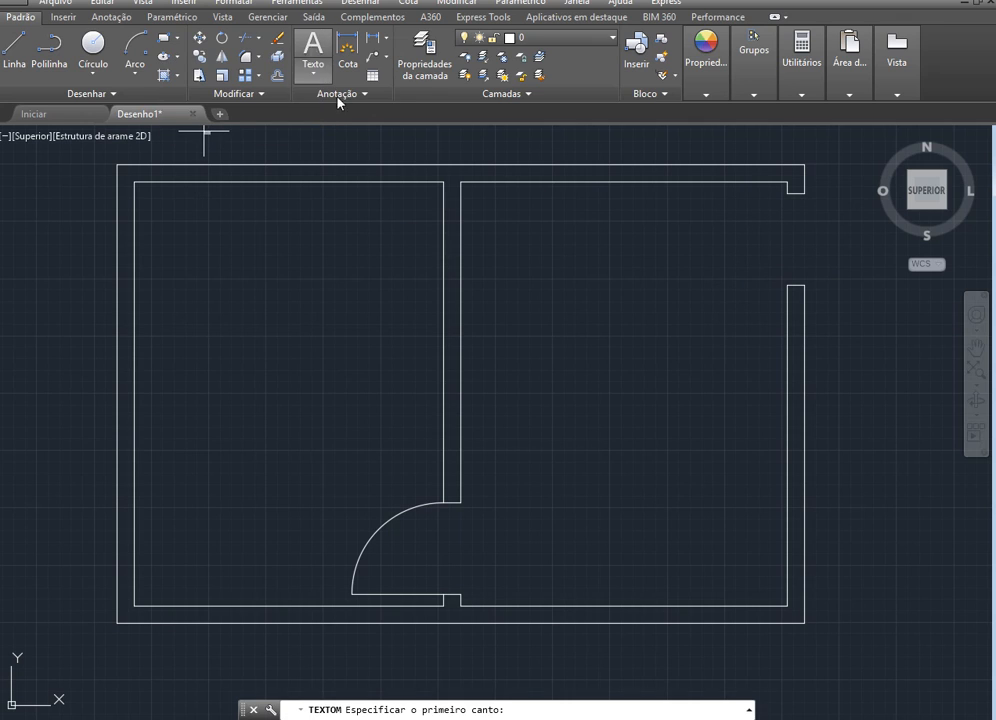
left_click(483, 221)
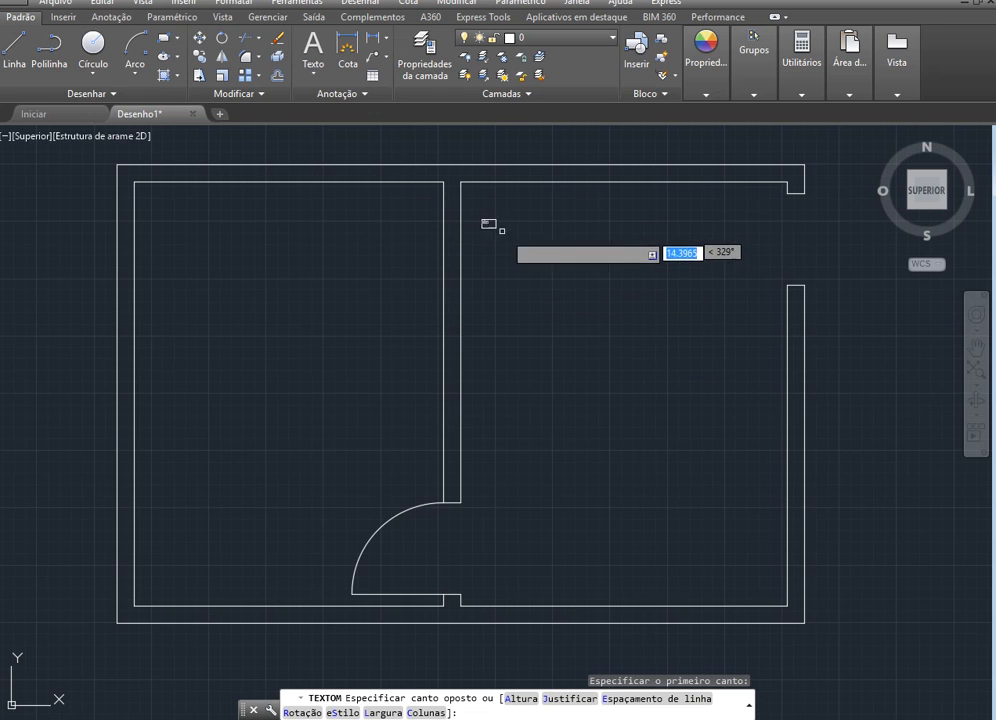
left_click(608, 261)
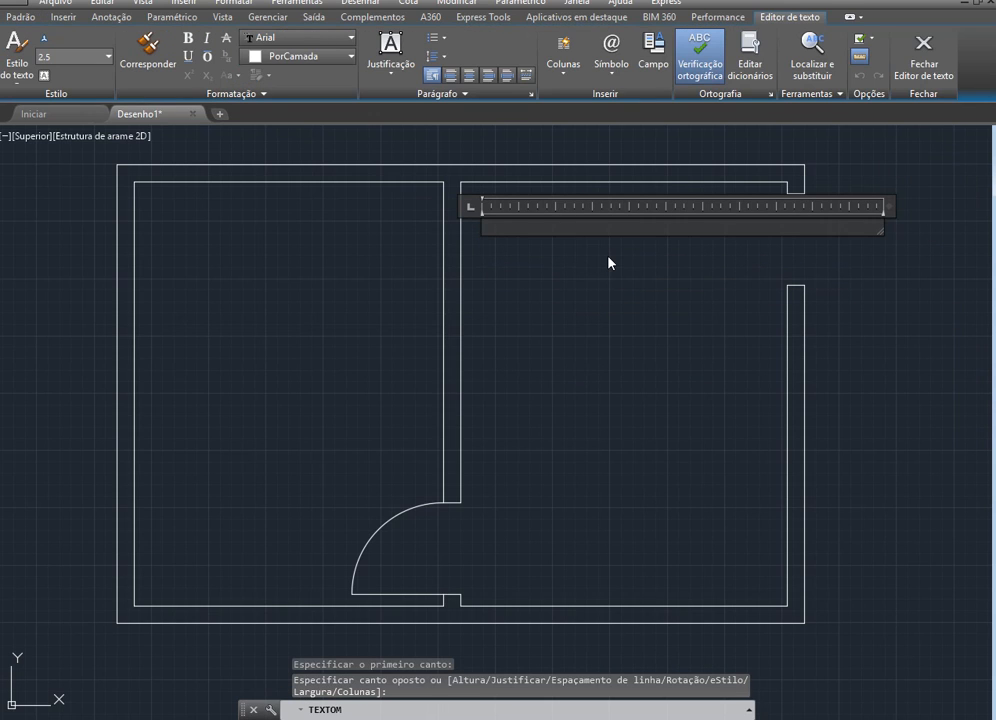
type("Sala")
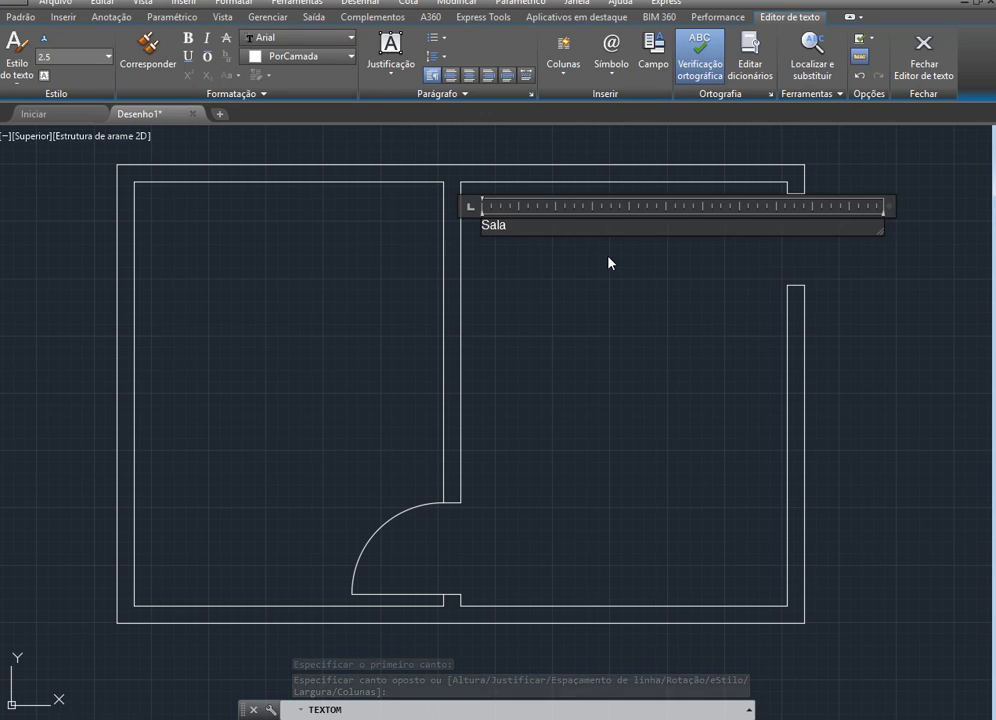
left_click(190, 209)
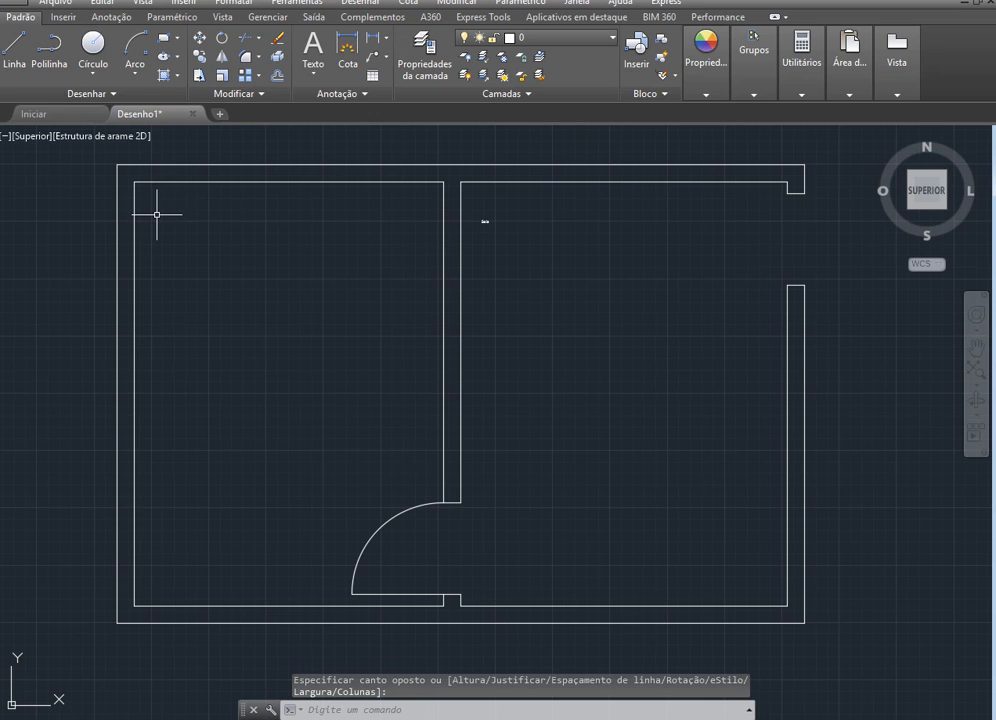
Add the multiline text label "Dormitório" in the upper left area of the left room
left_click(313, 50)
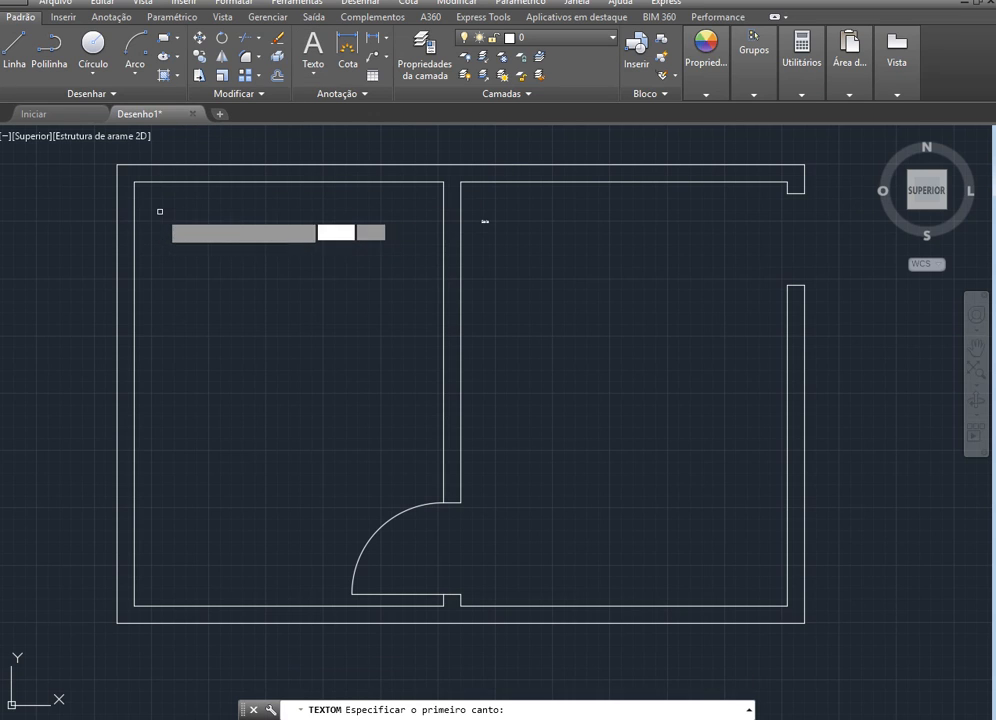
left_click(160, 213)
left_click(240, 244)
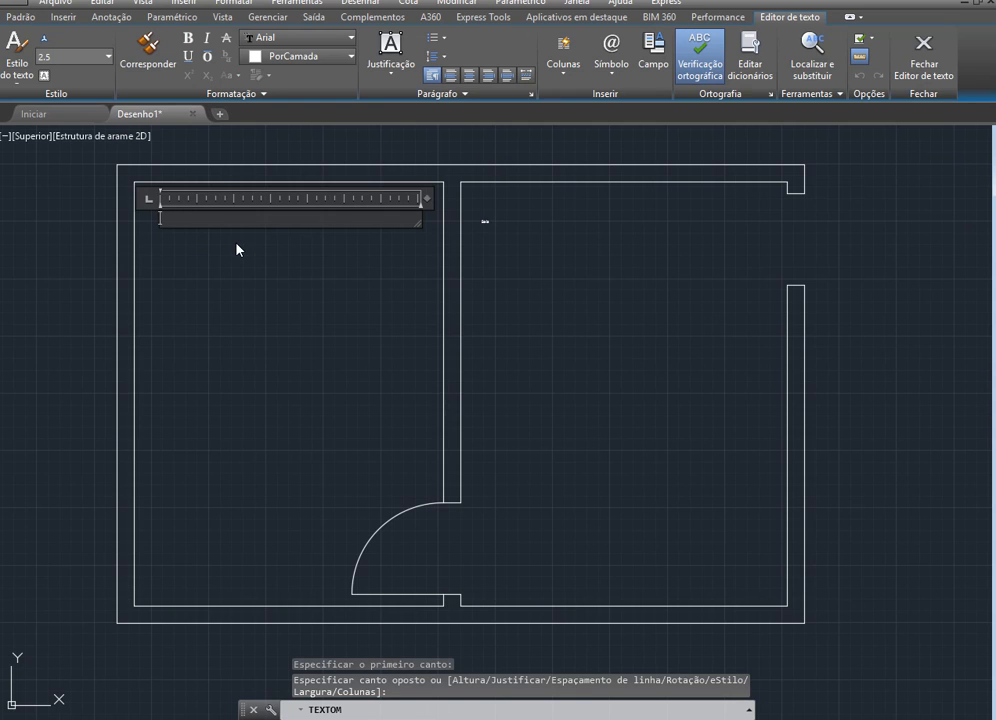
type("Dorm")
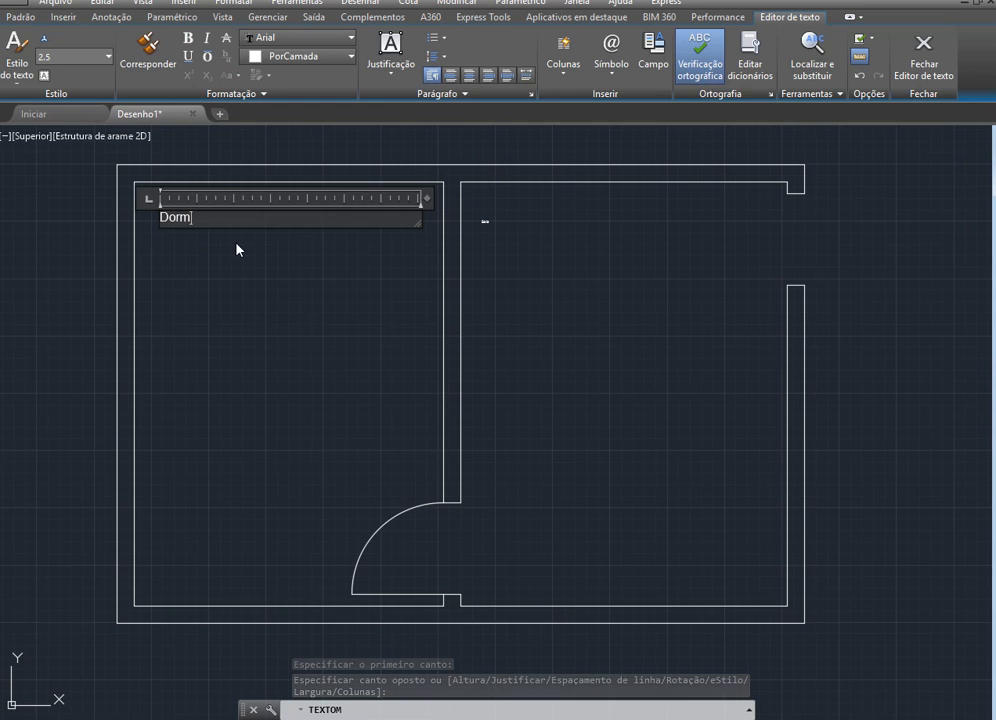
type("itór")
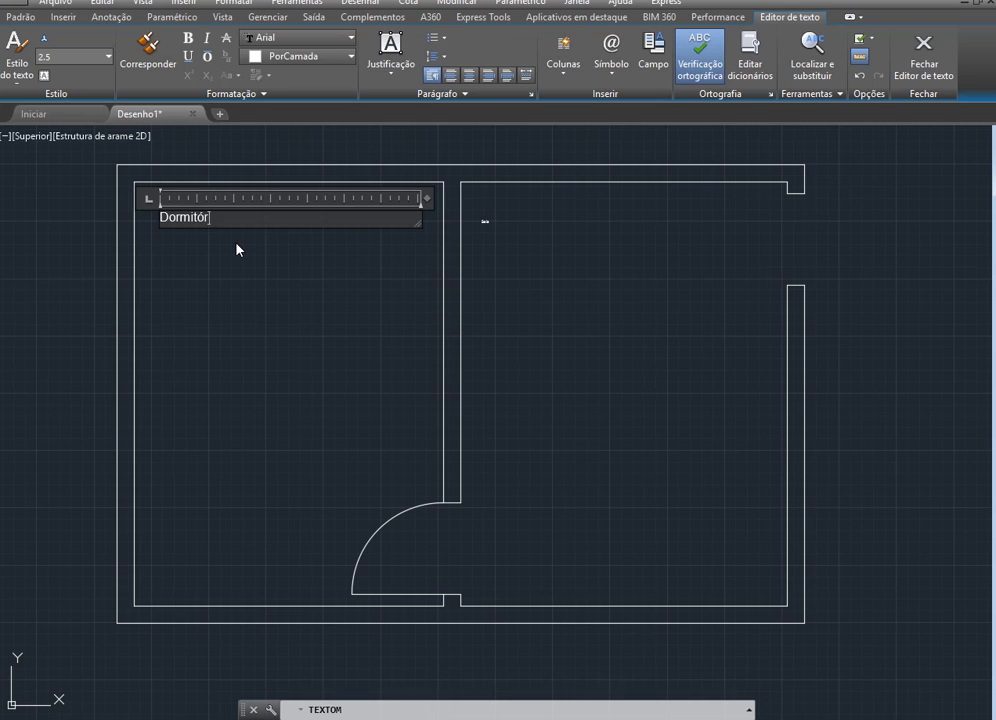
type("io")
key("Return")
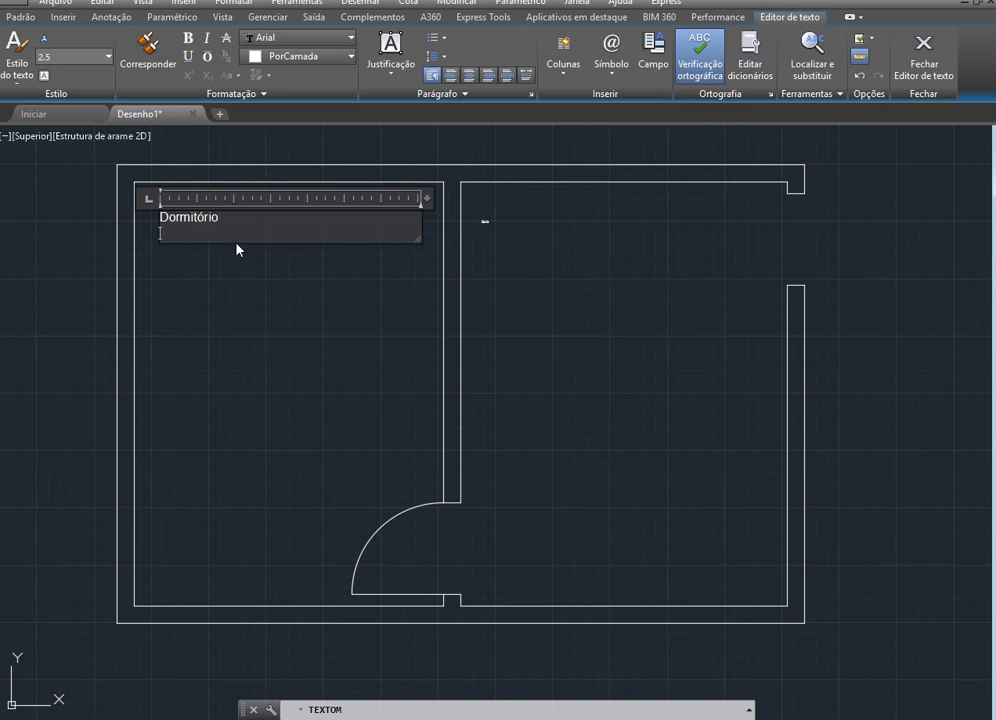
left_click(236, 276)
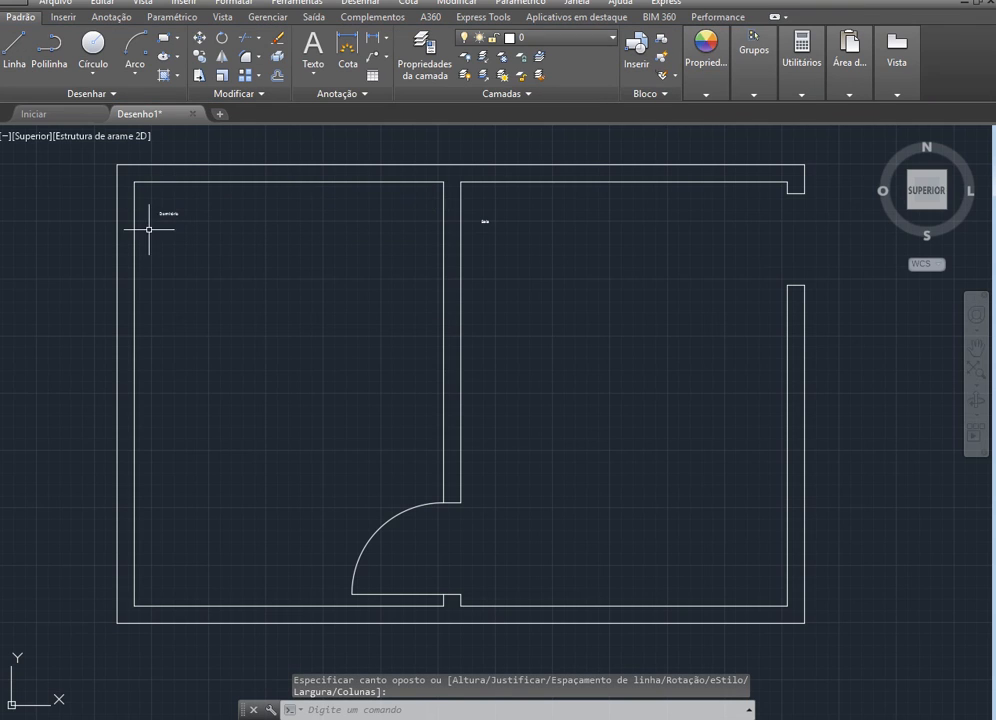
Set the text height of both room labels to 10 and clear the selection
left_click(158, 214)
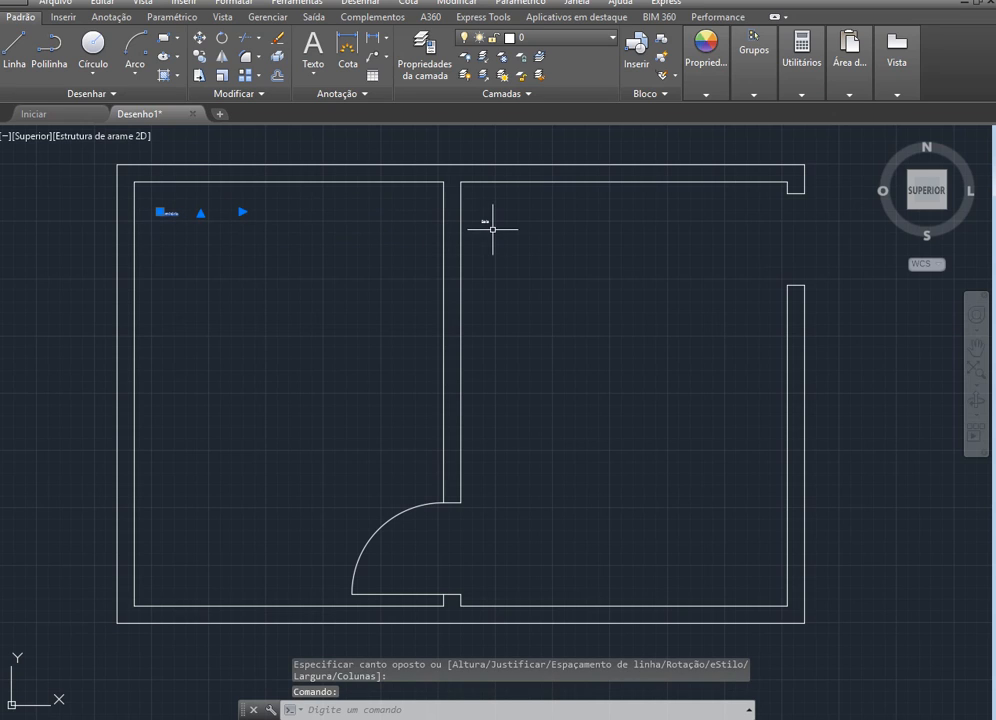
left_click(488, 223)
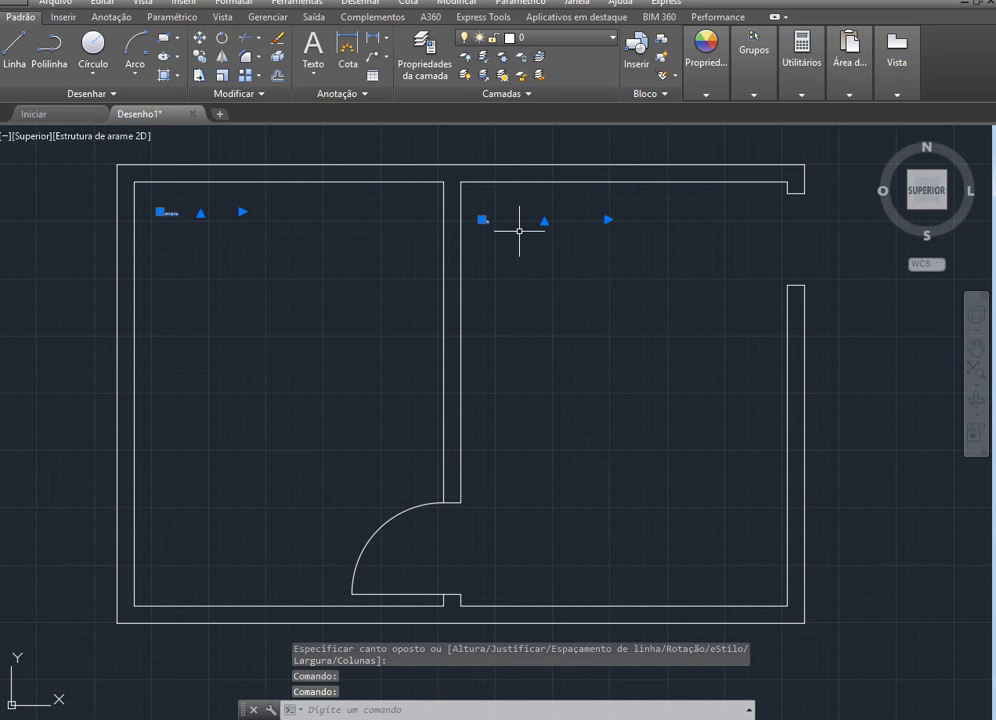
double_click(488, 220)
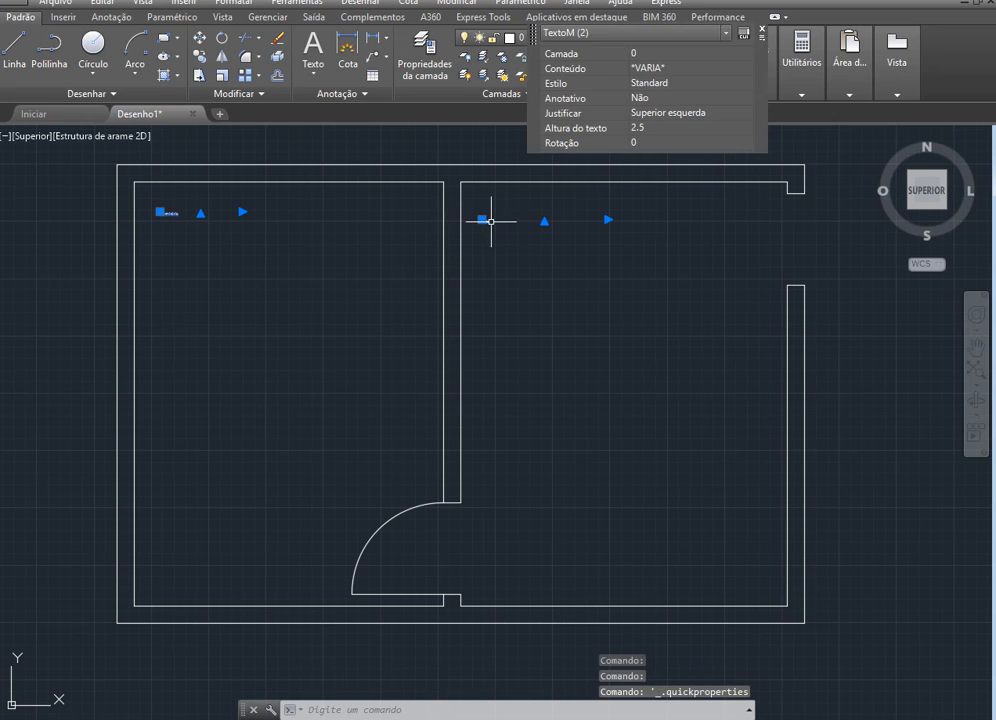
left_click(643, 129)
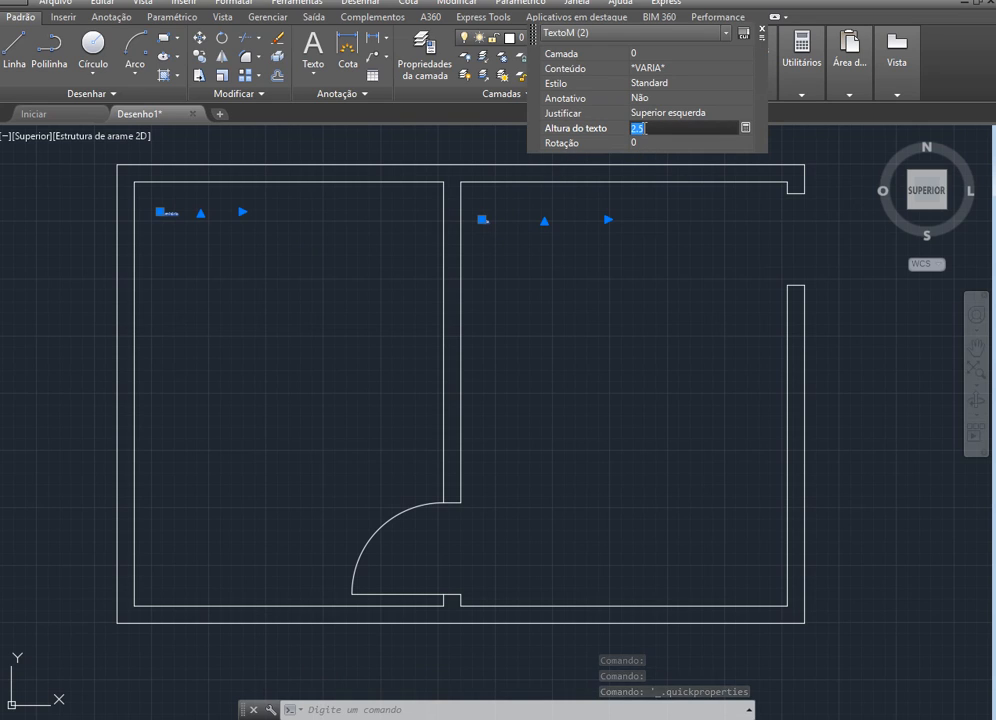
type("10")
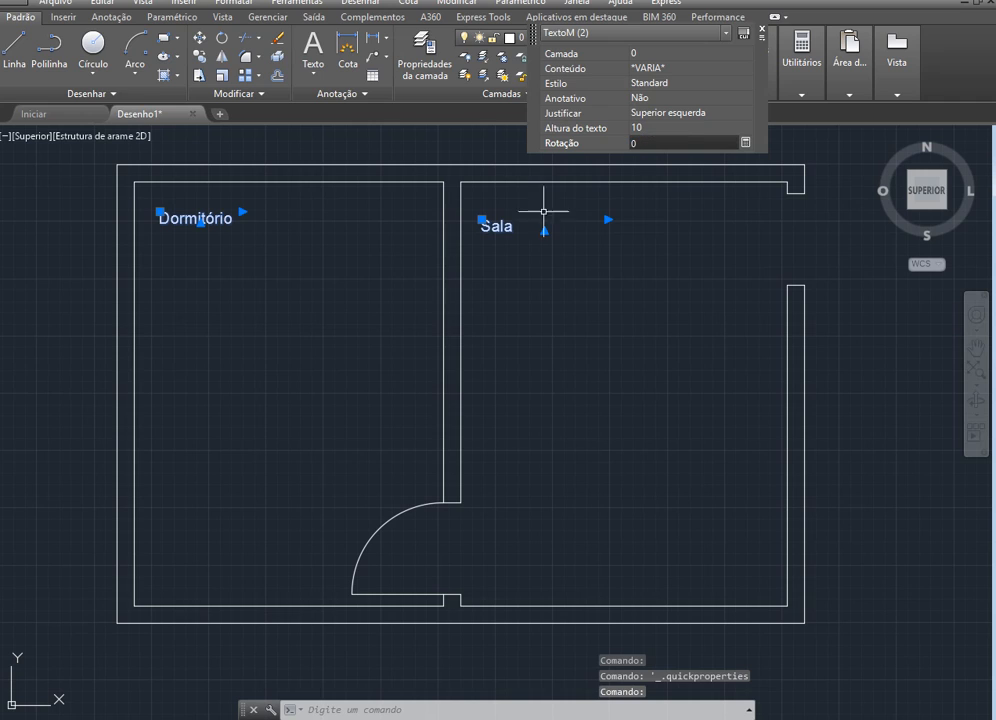
left_click(581, 350)
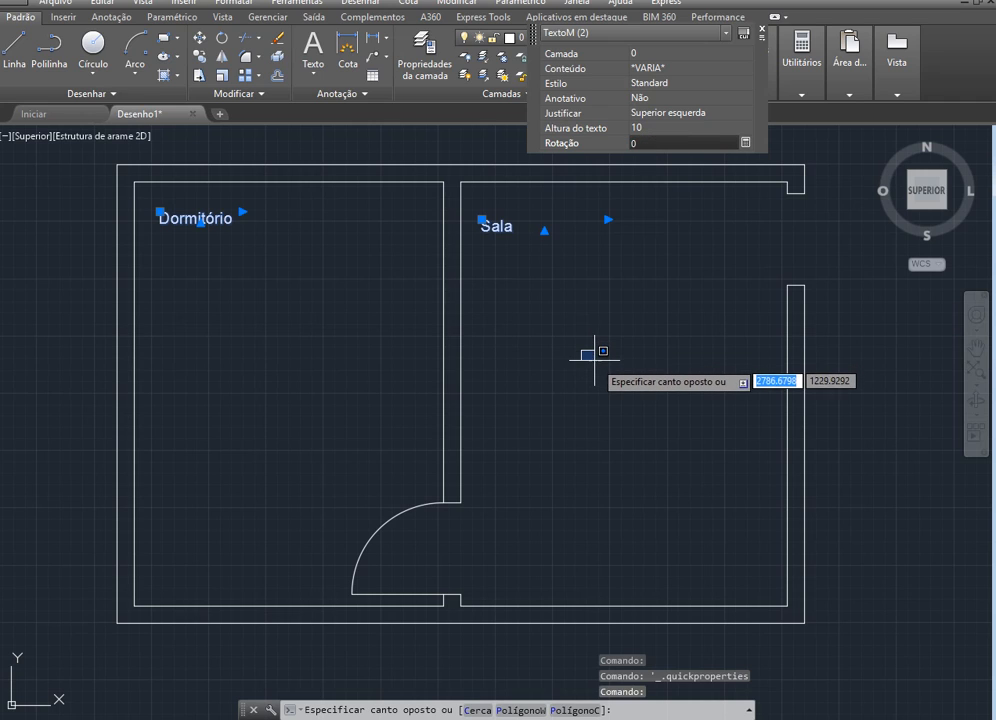
key("Escape")
key("Escape")
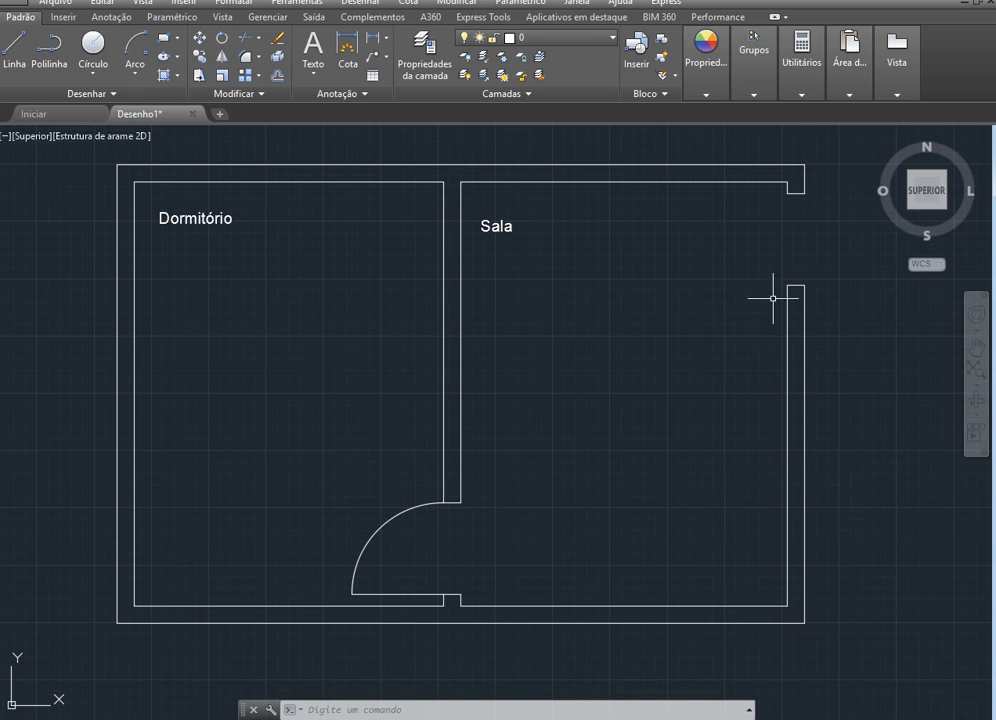
Draw an 80-long horizontal door leaf line into the right room from the inner lower corner of the right wall's opening
left_click(14, 48)
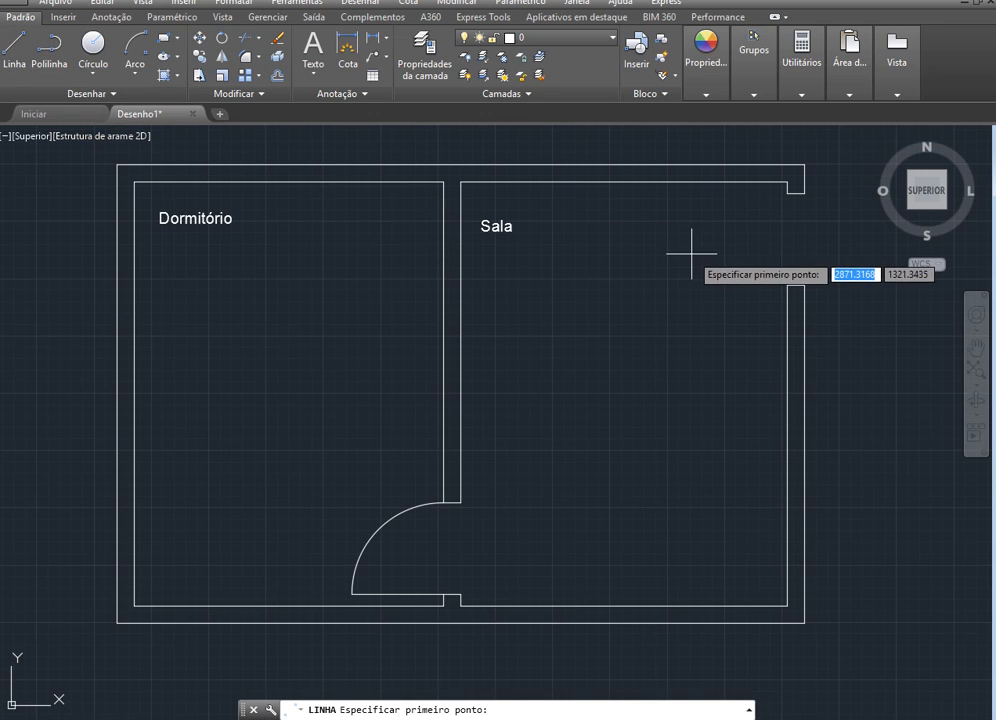
left_click(787, 286)
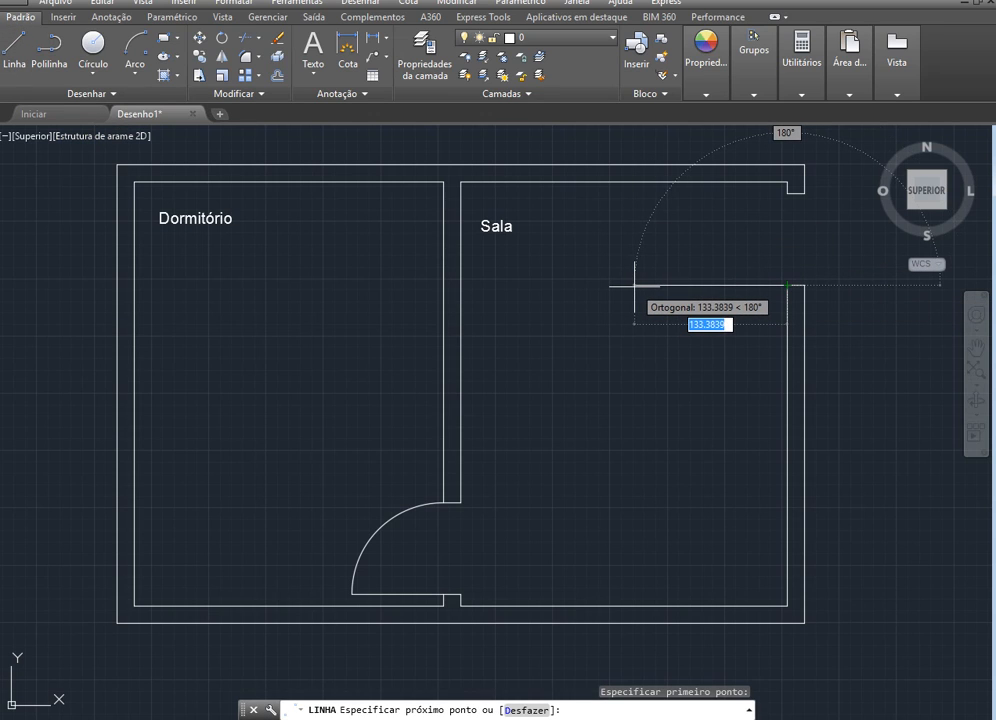
type("80")
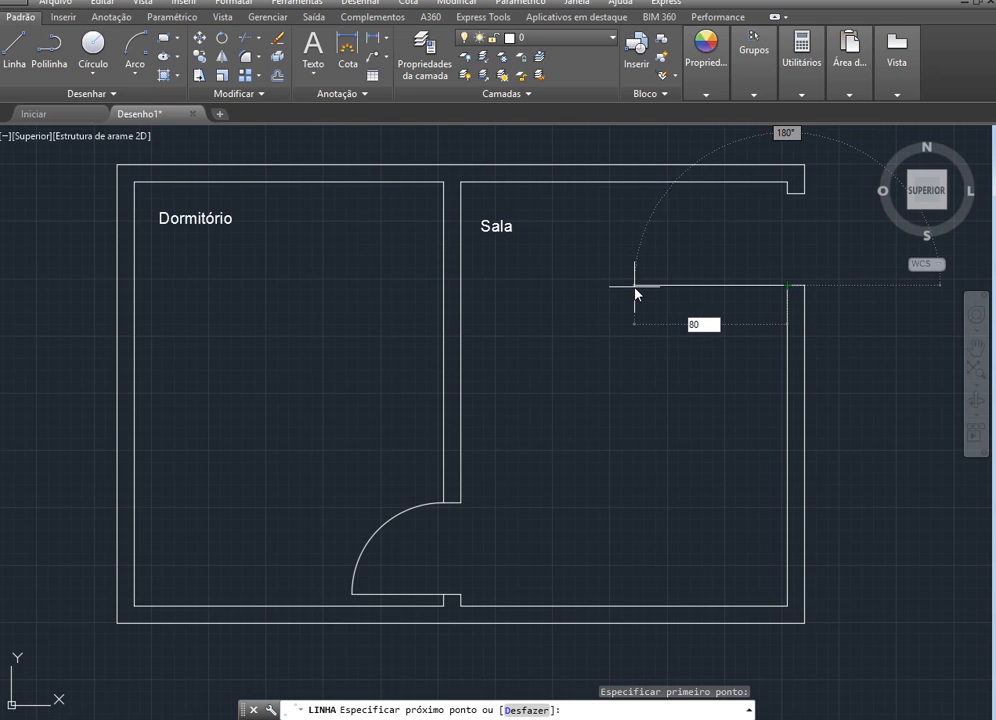
key("Return")
key("Escape")
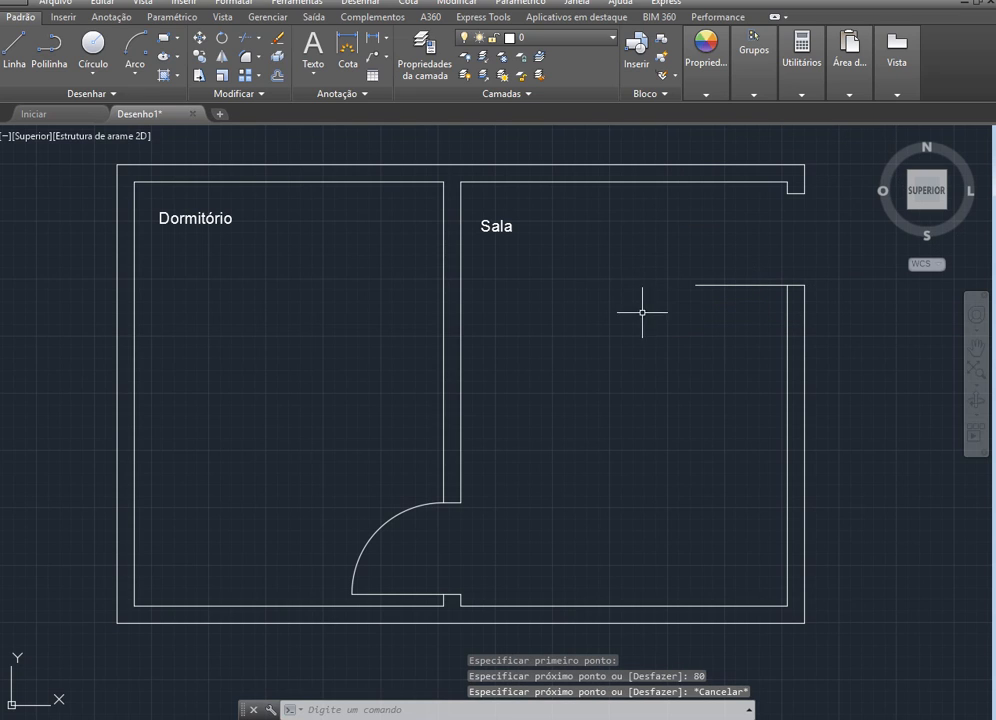
Draw the swing arc for the right wall's door, from the opening's upper inner corner, centred on its lower inner corner, to the leaf
left_click(129, 47)
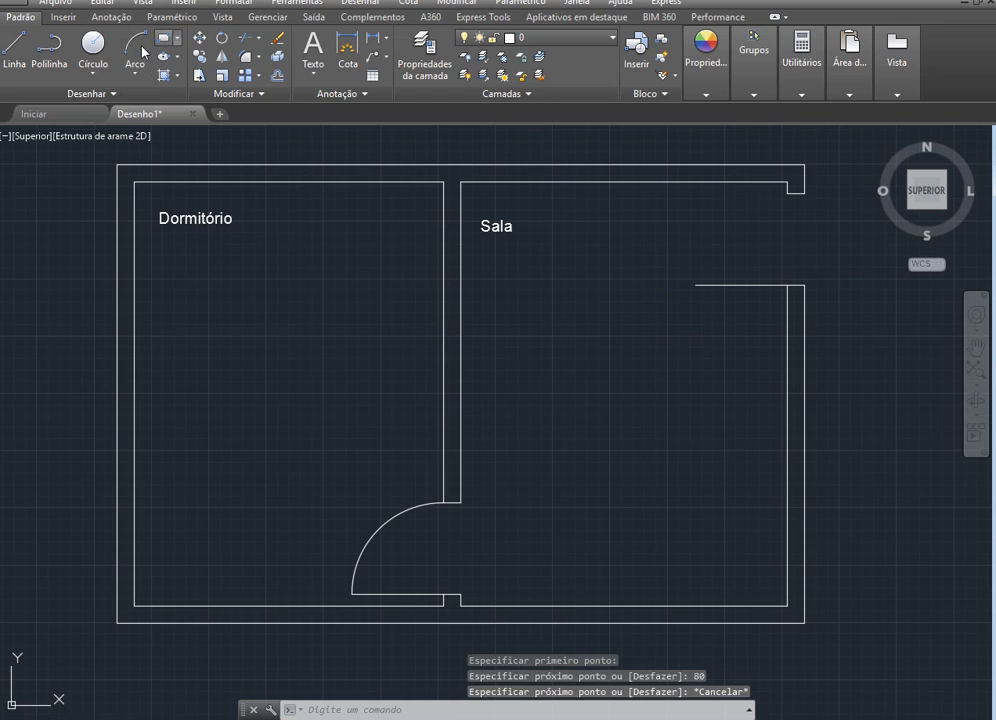
left_click(788, 193)
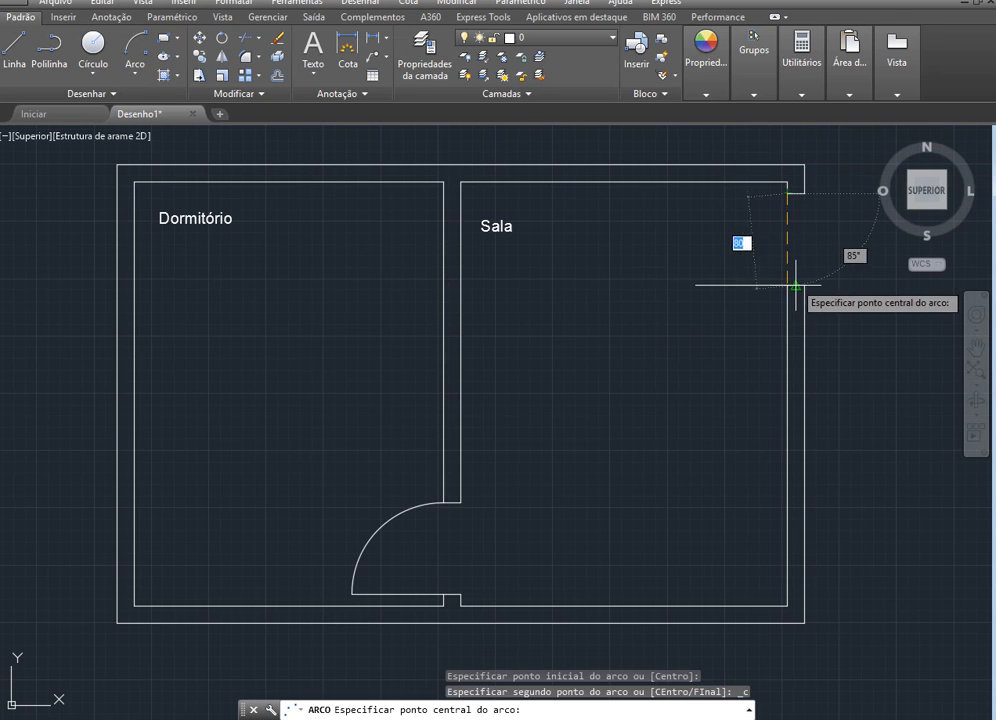
left_click(789, 285)
left_click(703, 285)
key("Escape")
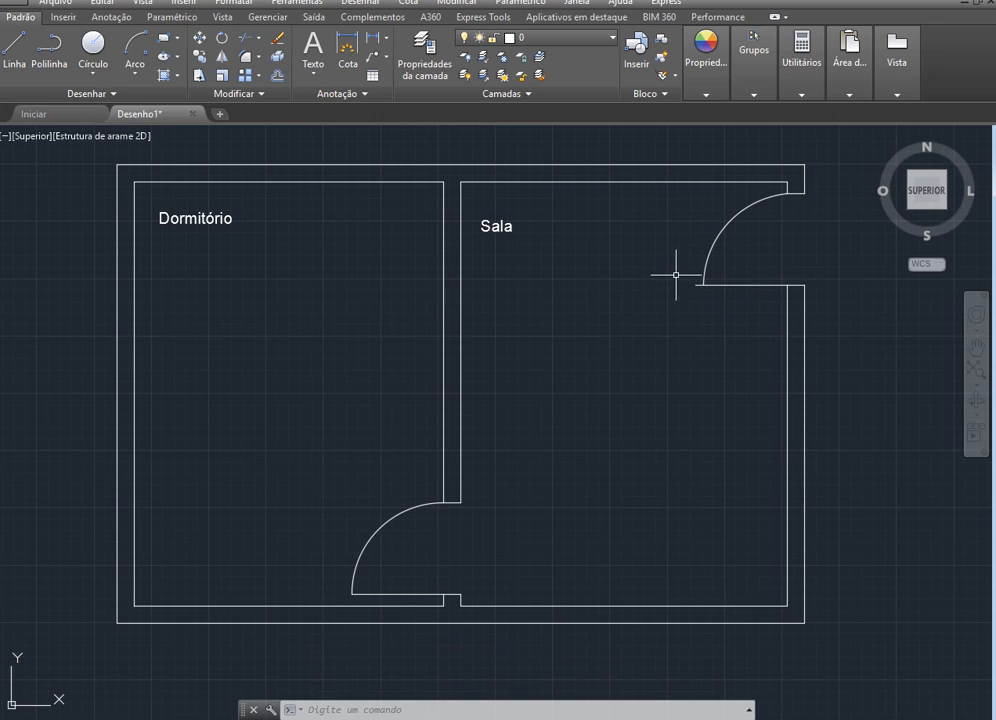
Delete the door leaf line and swing arc at the right wall's opening
left_click(754, 285)
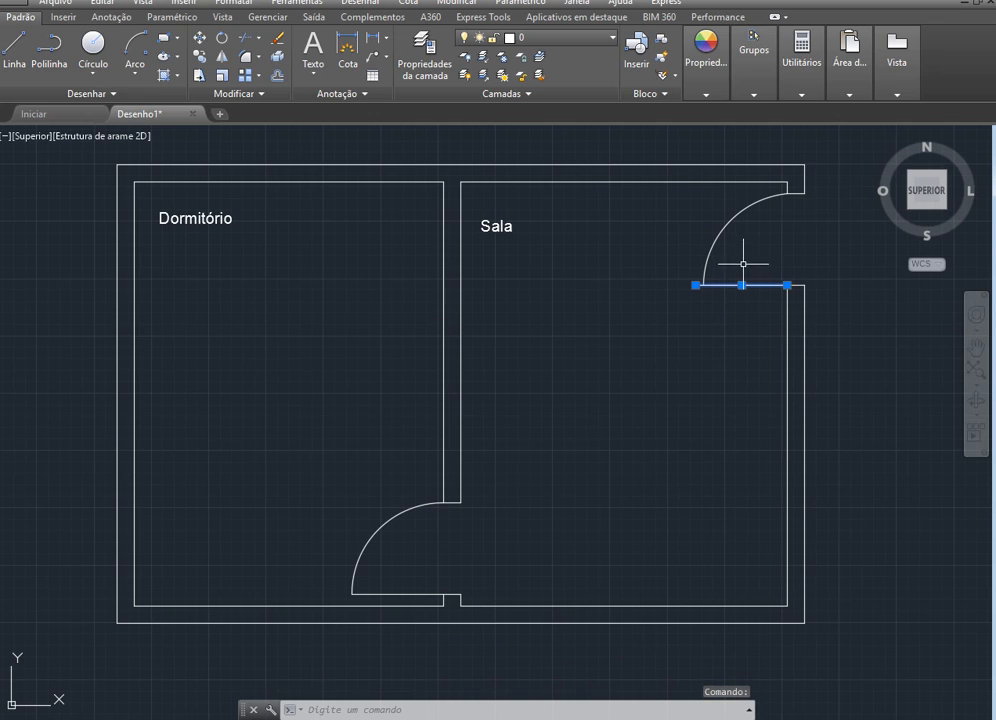
left_click(727, 222)
mouse_move(728, 223)
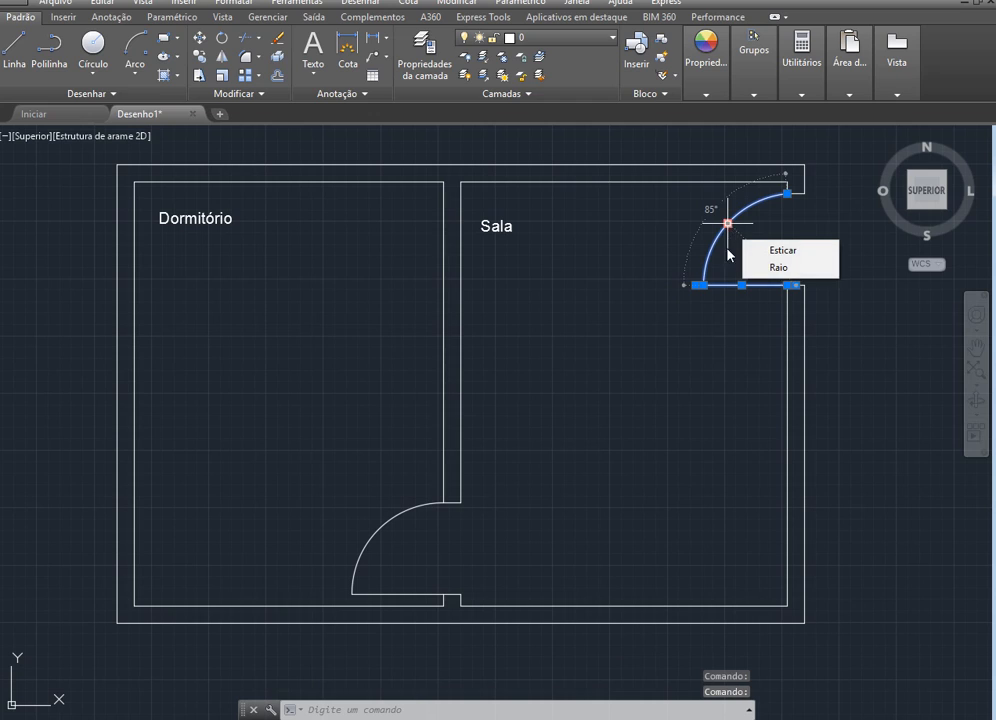
key("Delete")
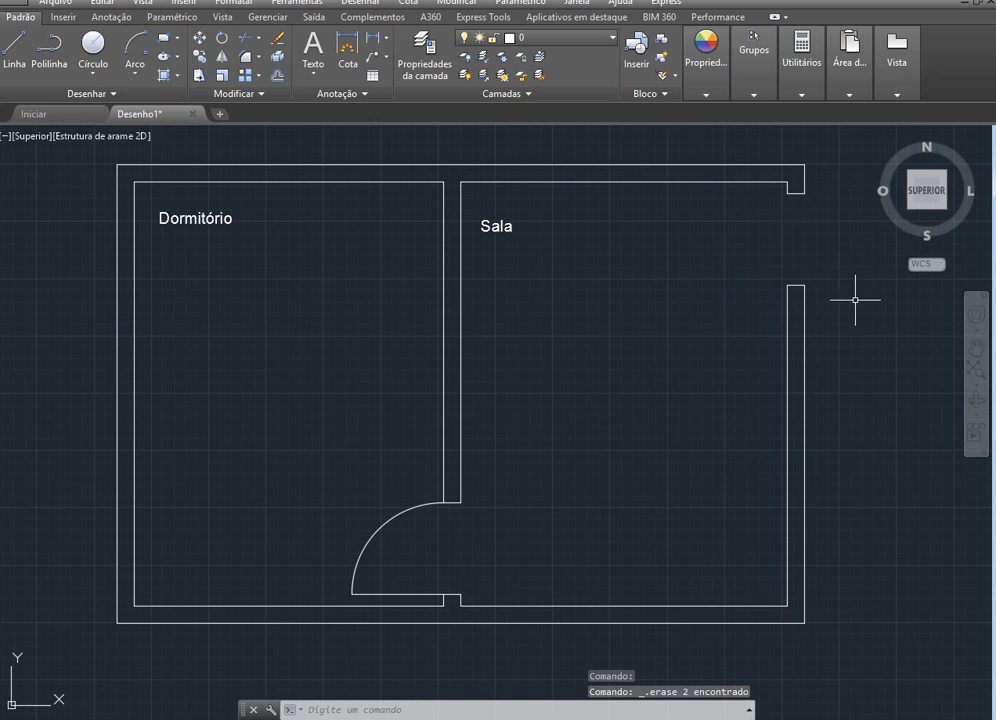
left_click(199, 58)
left_click(384, 594)
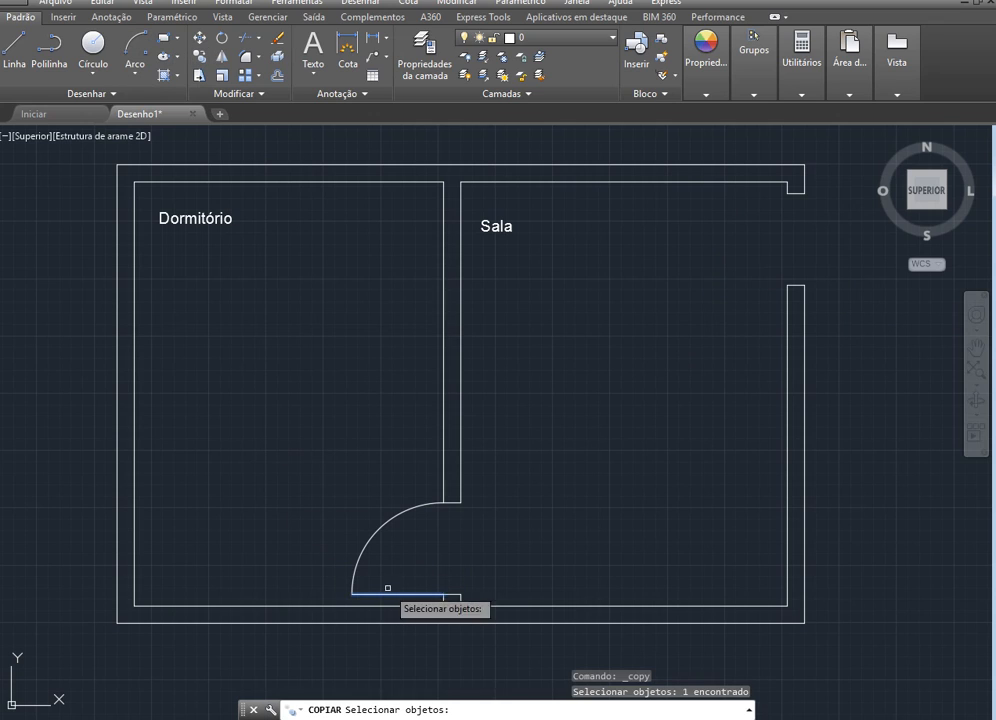
left_click(376, 531)
key("Return")
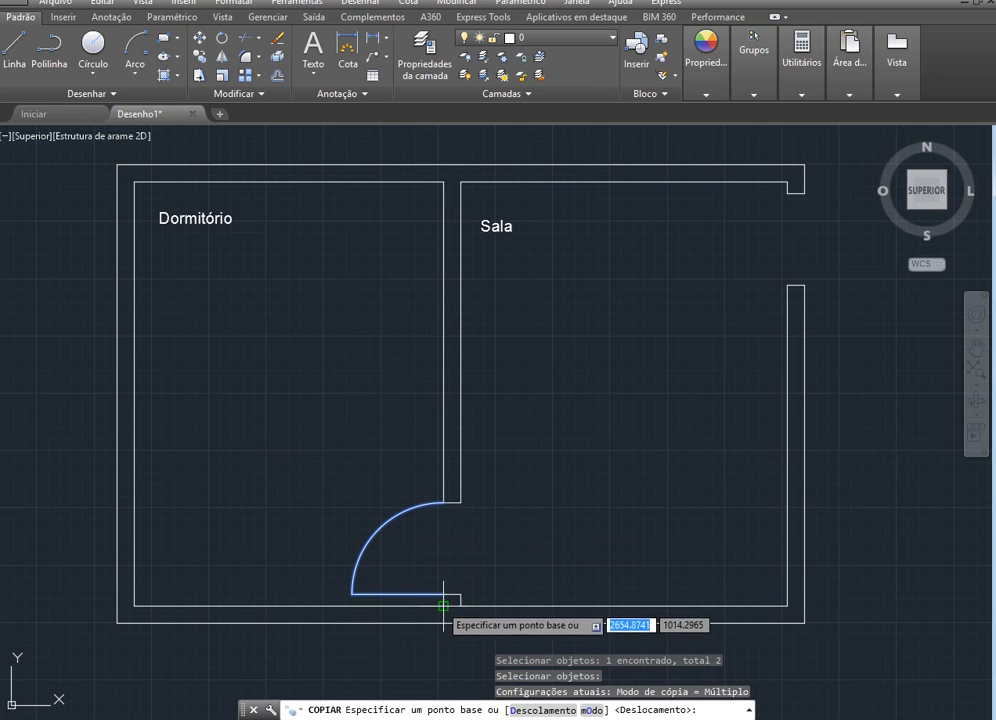
left_click(443, 594)
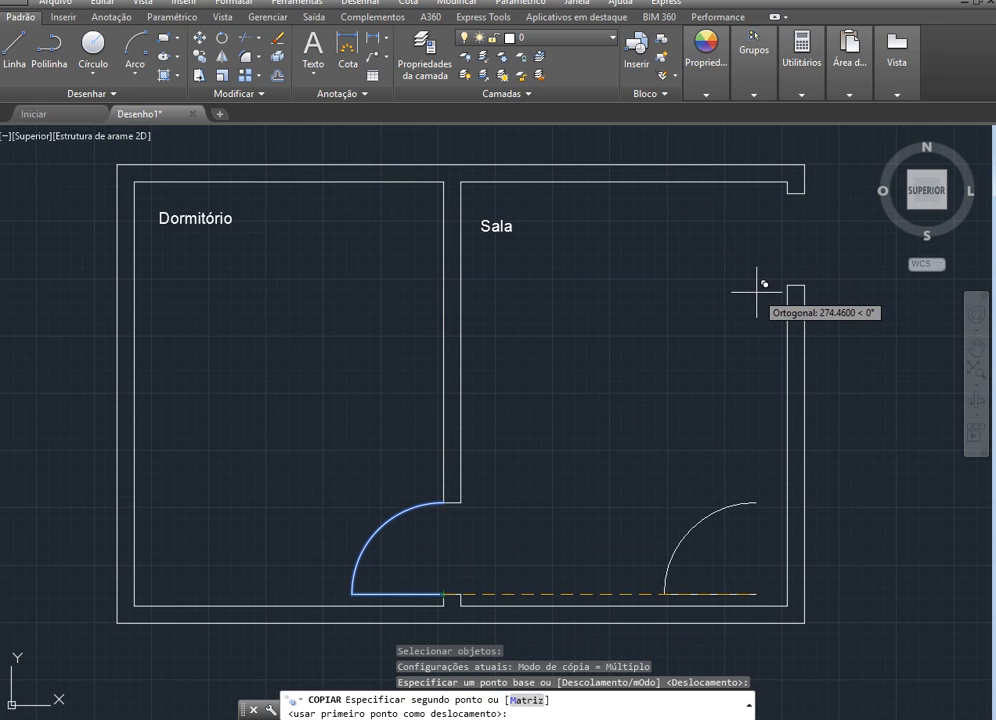
key("F8")
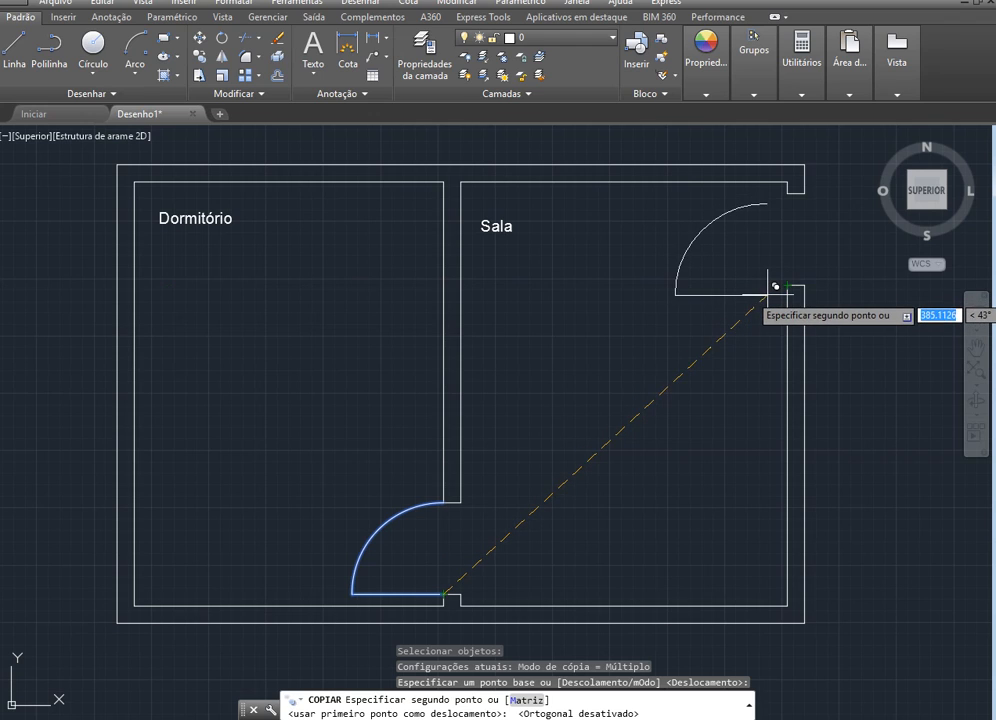
key("Escape")
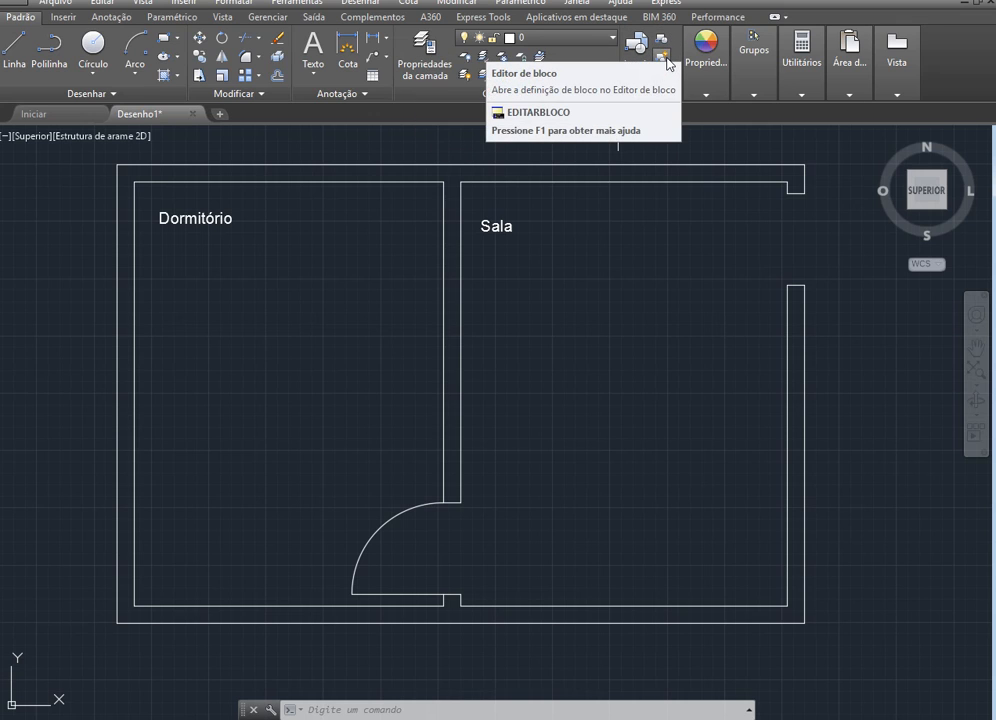
left_click(706, 60)
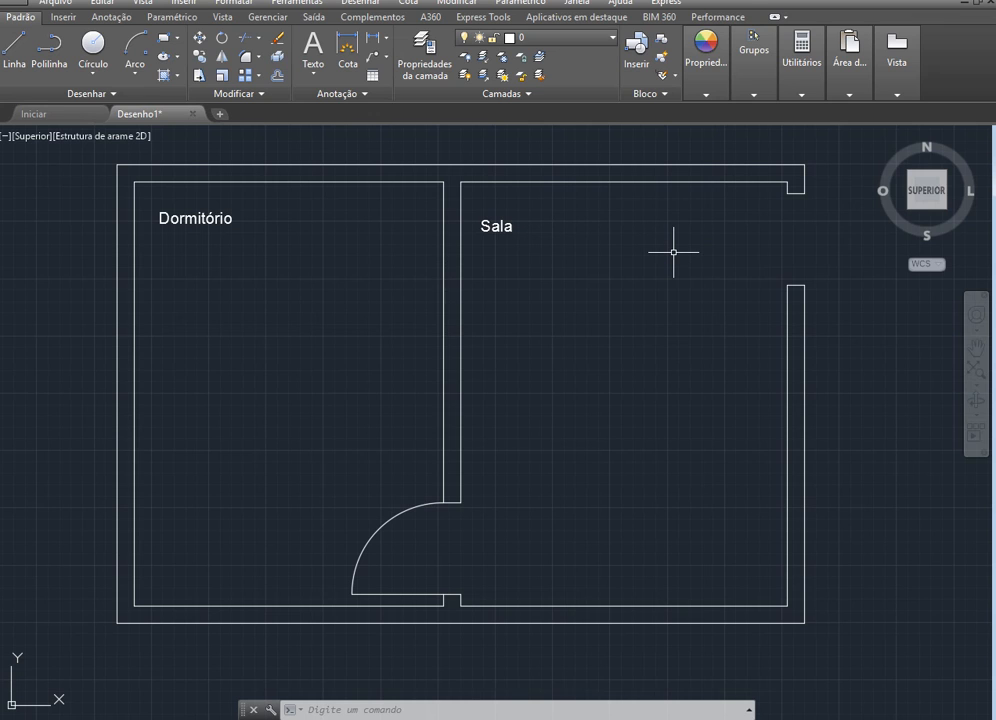
Create a block named "Porta" from the dividing wall door's leaf and swing arc, with its base point at the leaf's hinge end
left_click(662, 39)
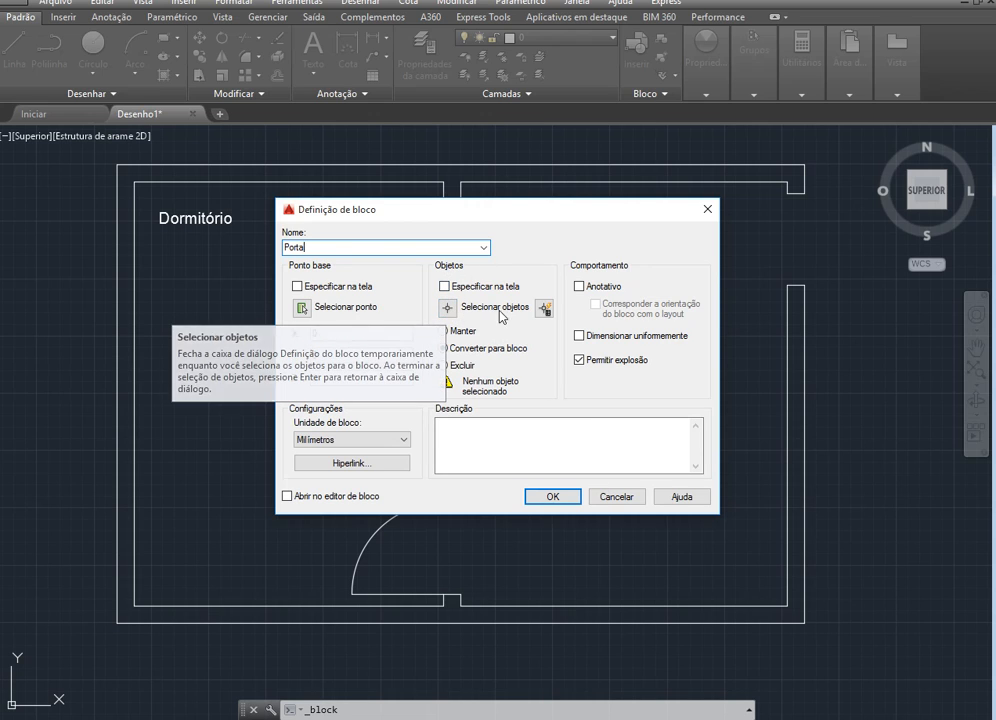
left_click(449, 307)
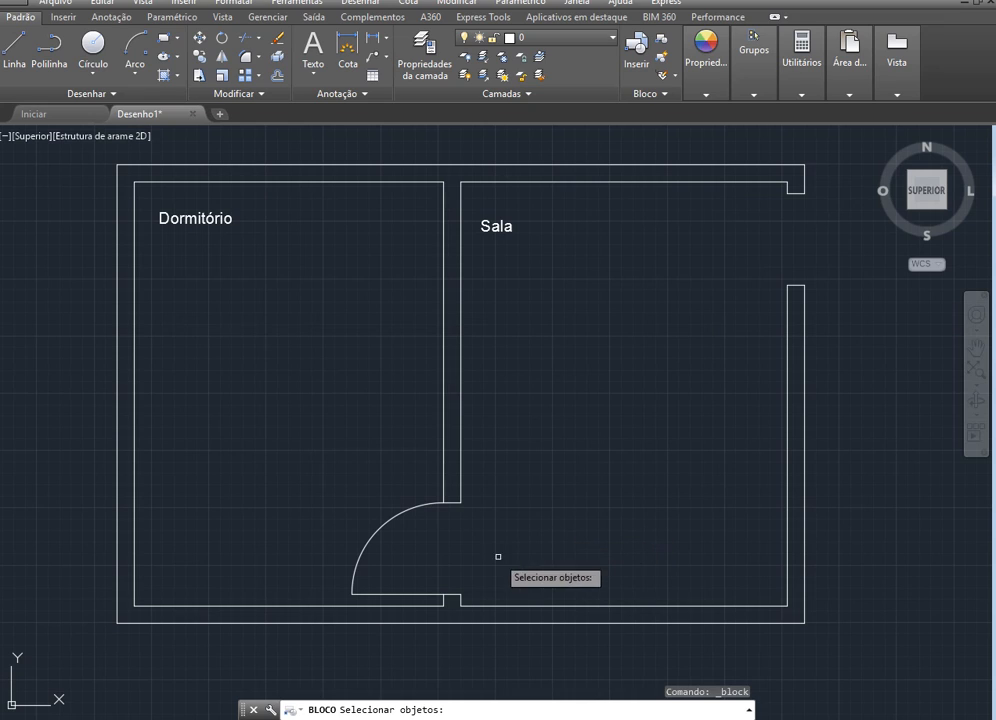
left_click(405, 593)
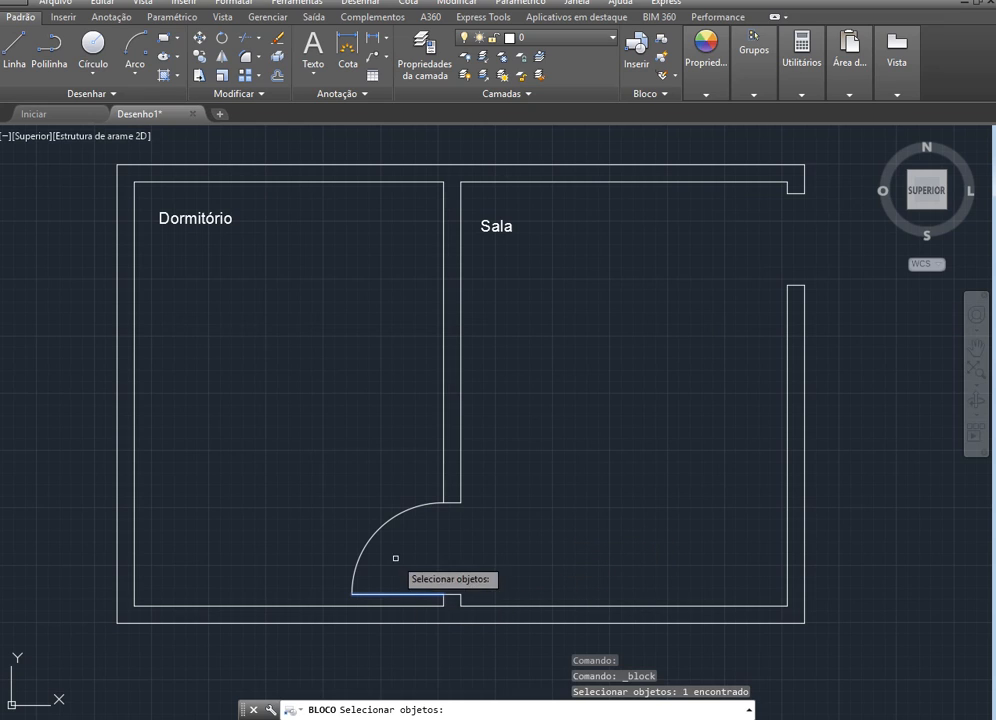
left_click(388, 524)
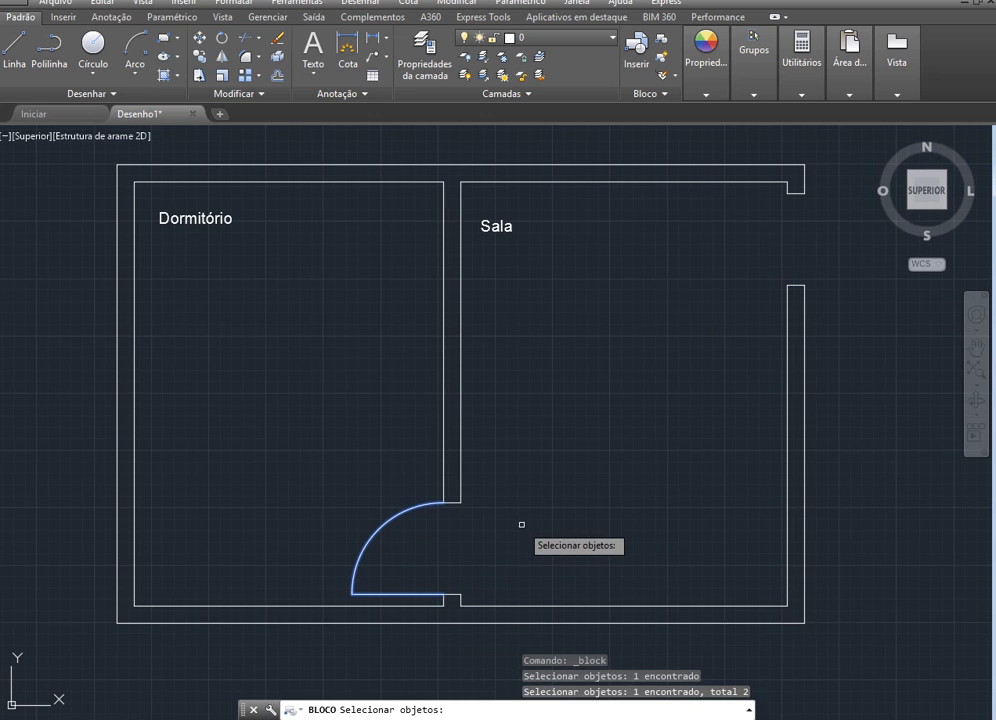
key("Return")
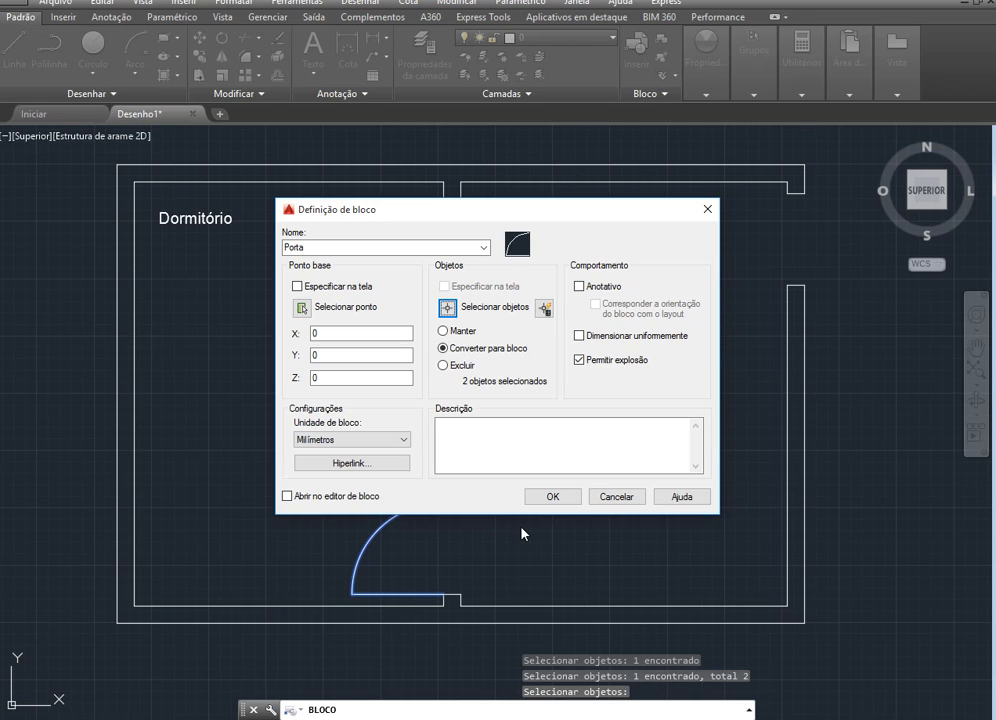
left_click(302, 307)
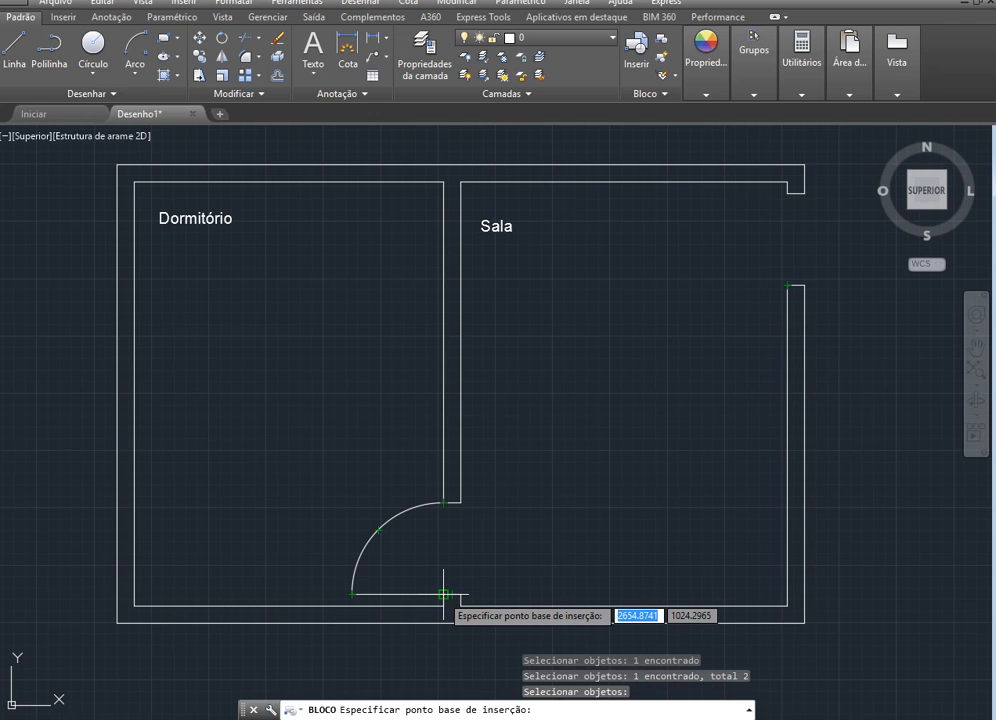
left_click(444, 594)
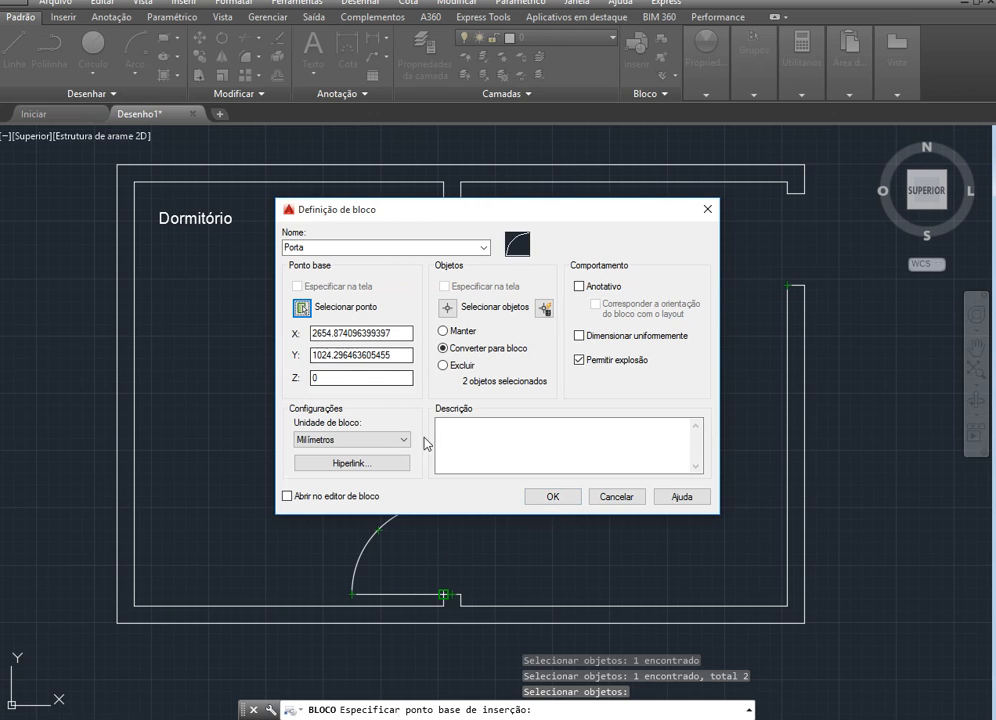
left_click(568, 497)
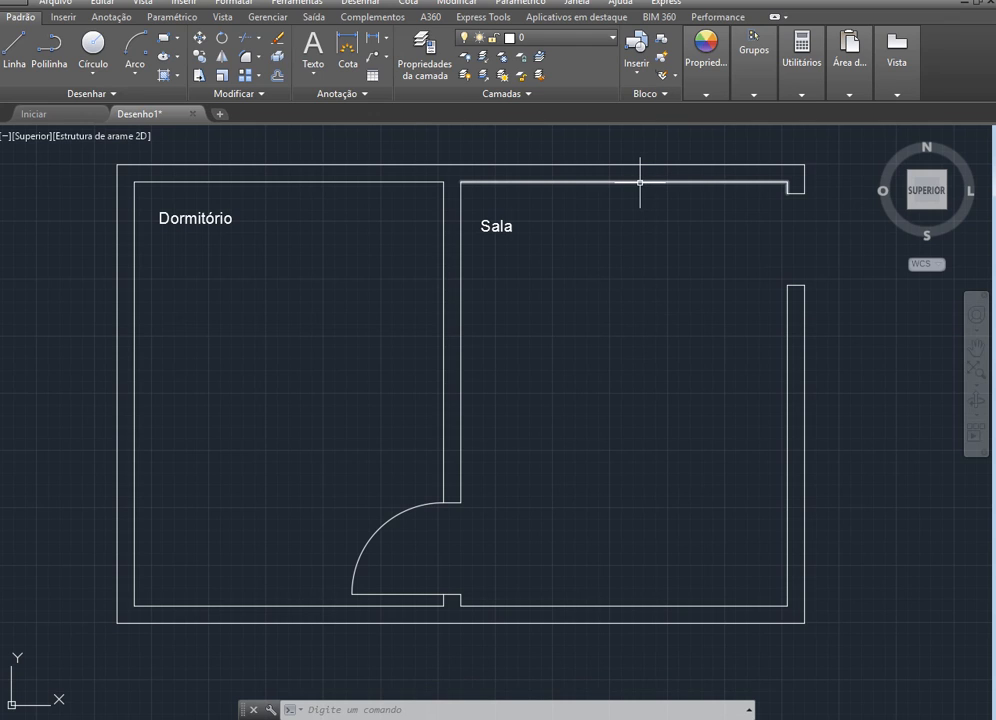
Insert the "Porta" block at the lower inner corner of the right wall's opening
left_click(636, 60)
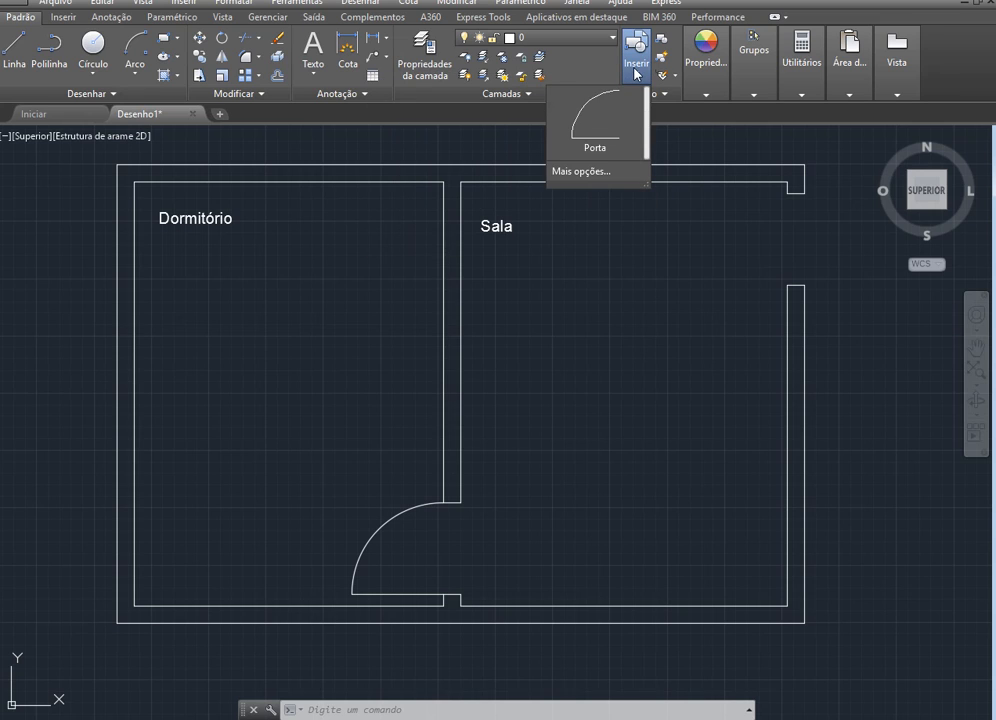
left_click(597, 143)
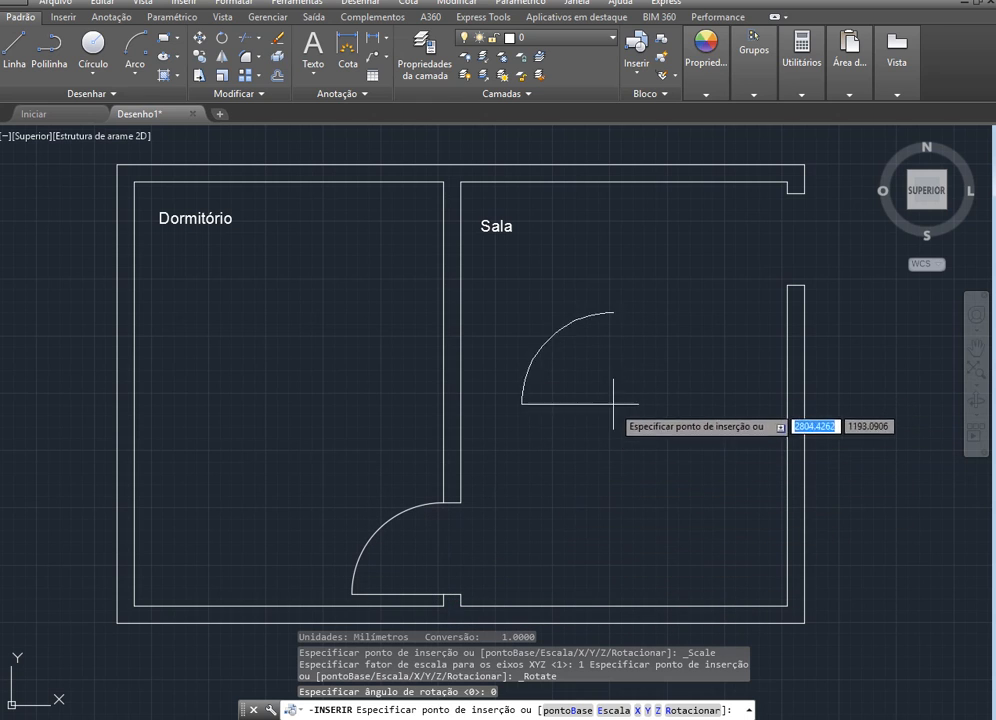
left_click(787, 285)
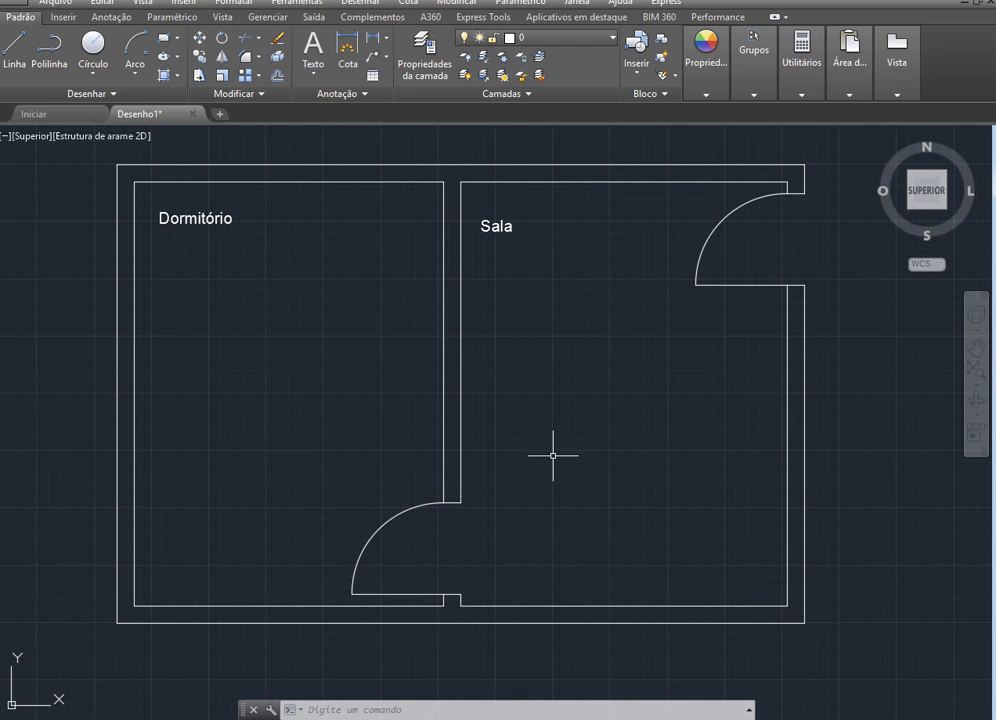
Draw two concentric circles in the left room with radii of about 25 and about 20
left_click(92, 47)
left_click(232, 355)
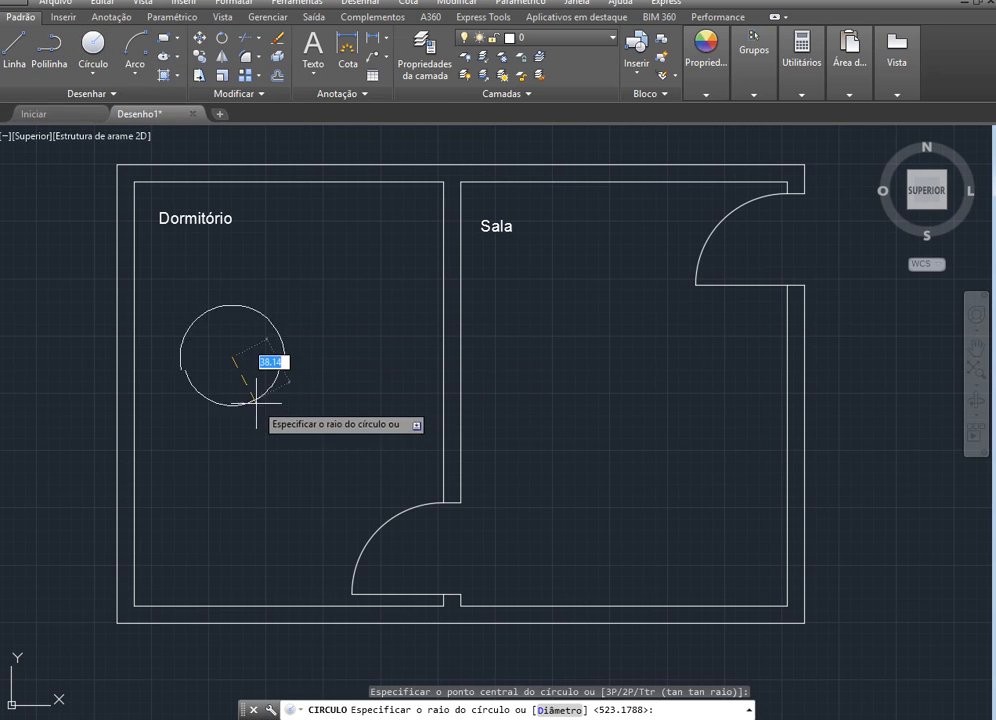
left_click(234, 386)
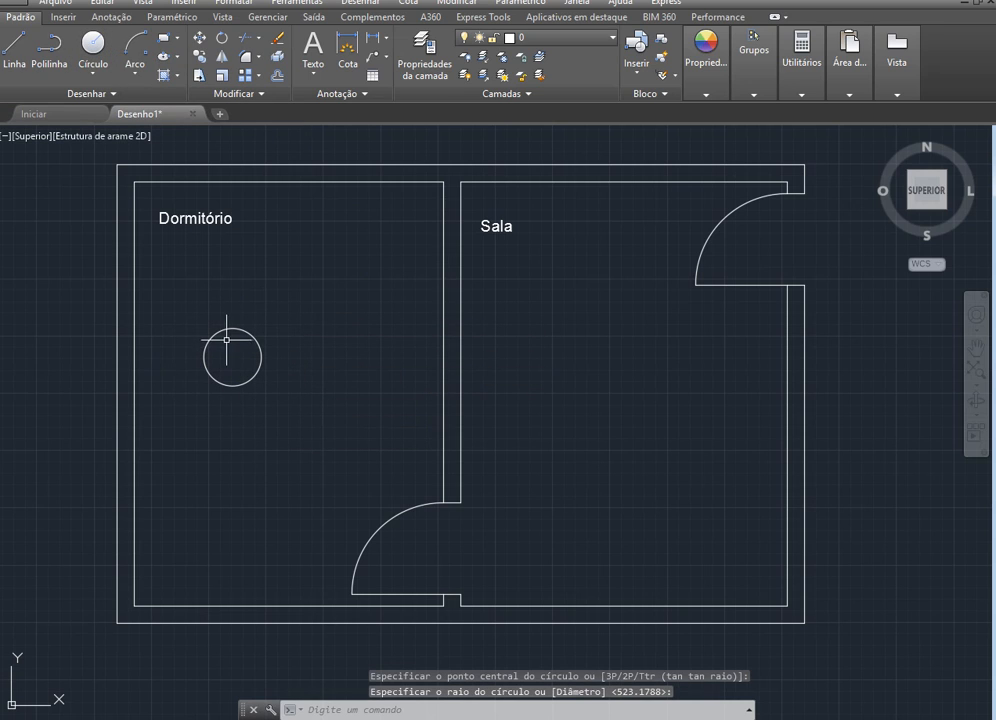
left_click(92, 47)
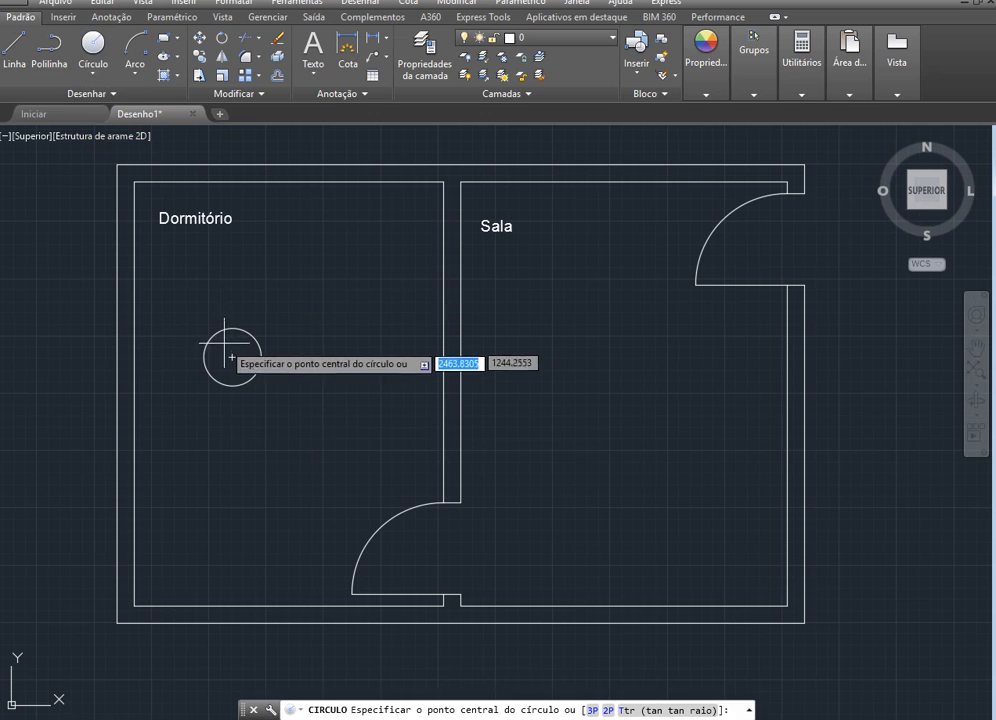
scroll(224, 347, "up", 2)
scroll(224, 347, "up", 2)
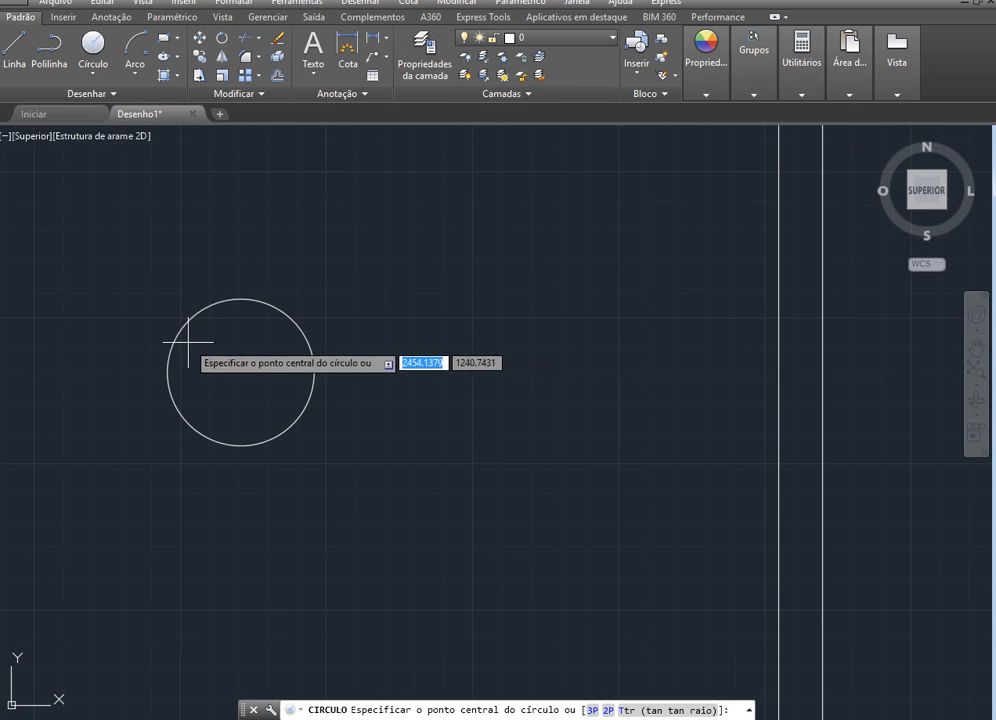
left_click(240, 374)
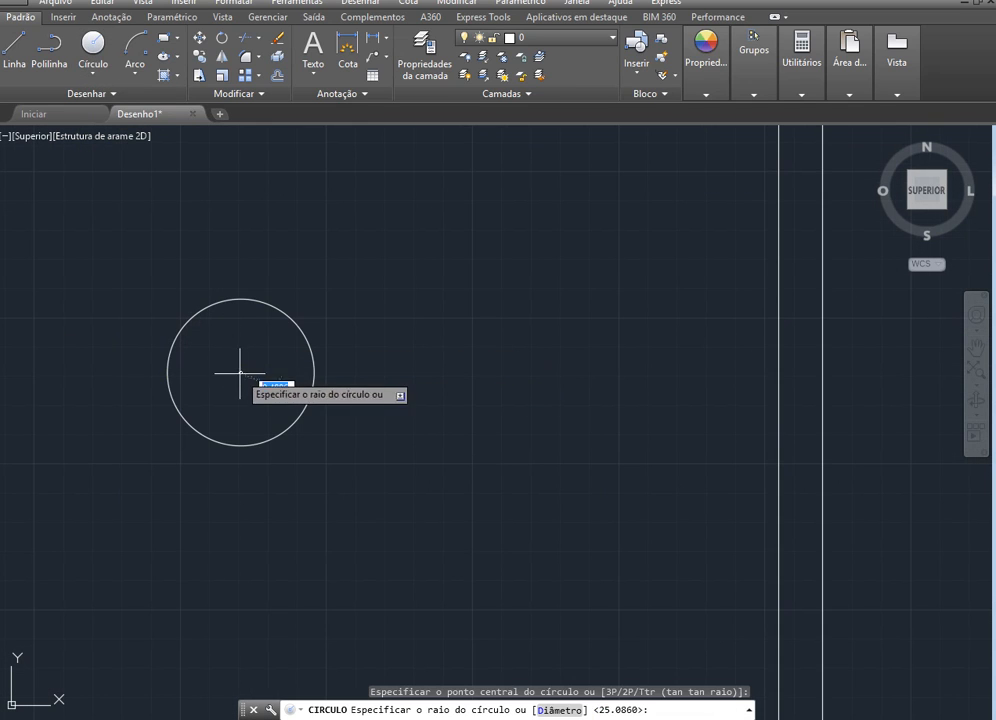
left_click(282, 330)
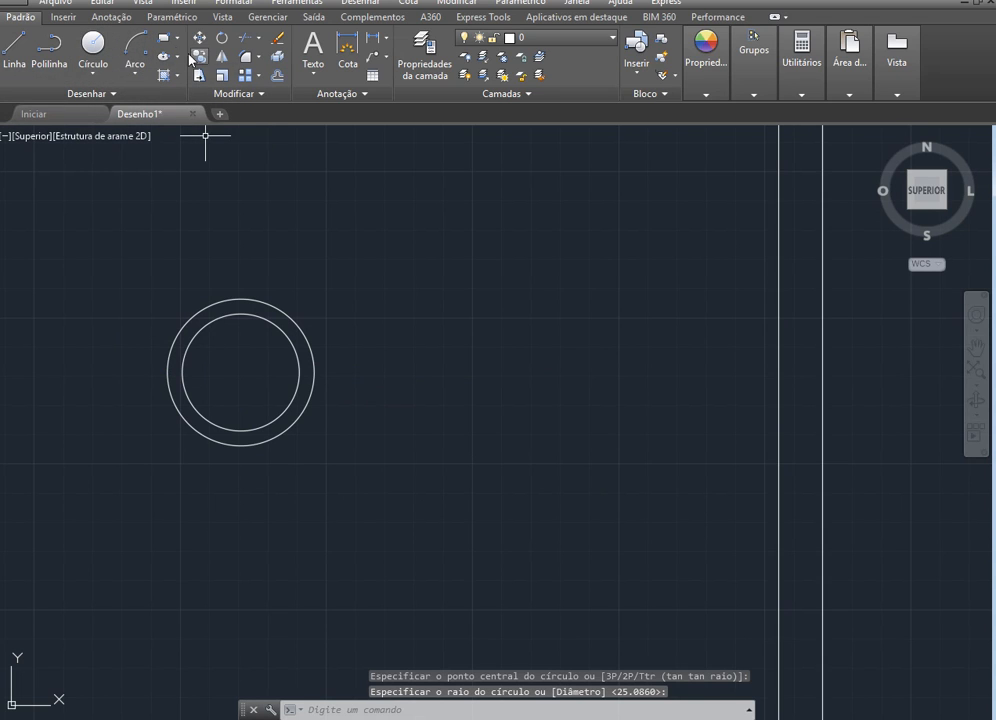
Draw a wide, flat rectangle overlapping the bottom of the two circles and extending past them on both sides
left_click(165, 44)
left_click(132, 421)
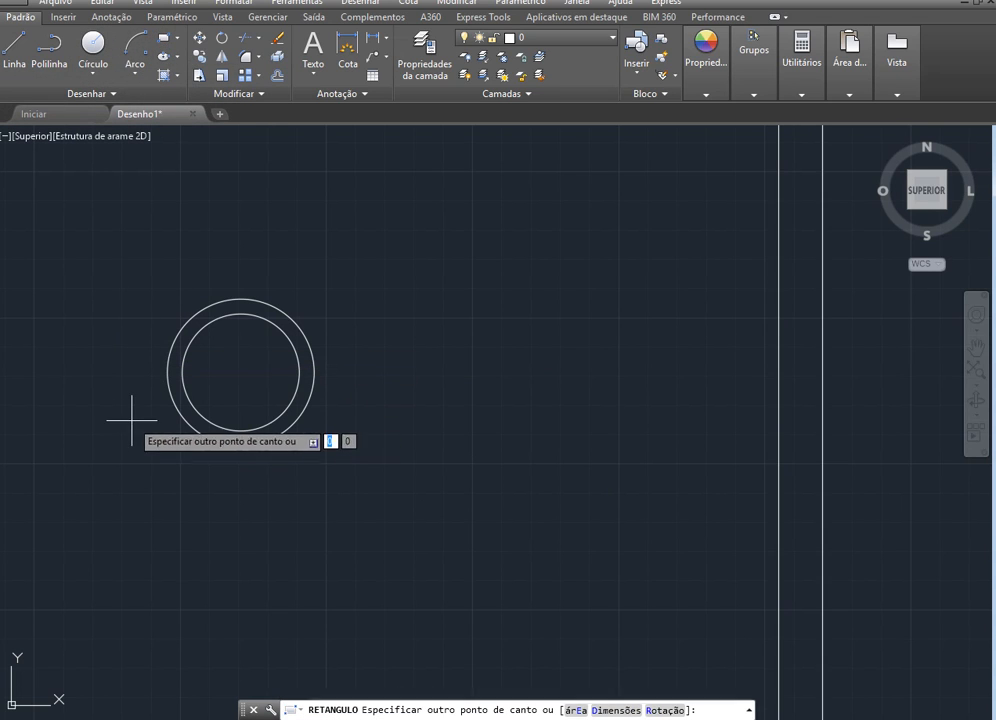
left_click(354, 467)
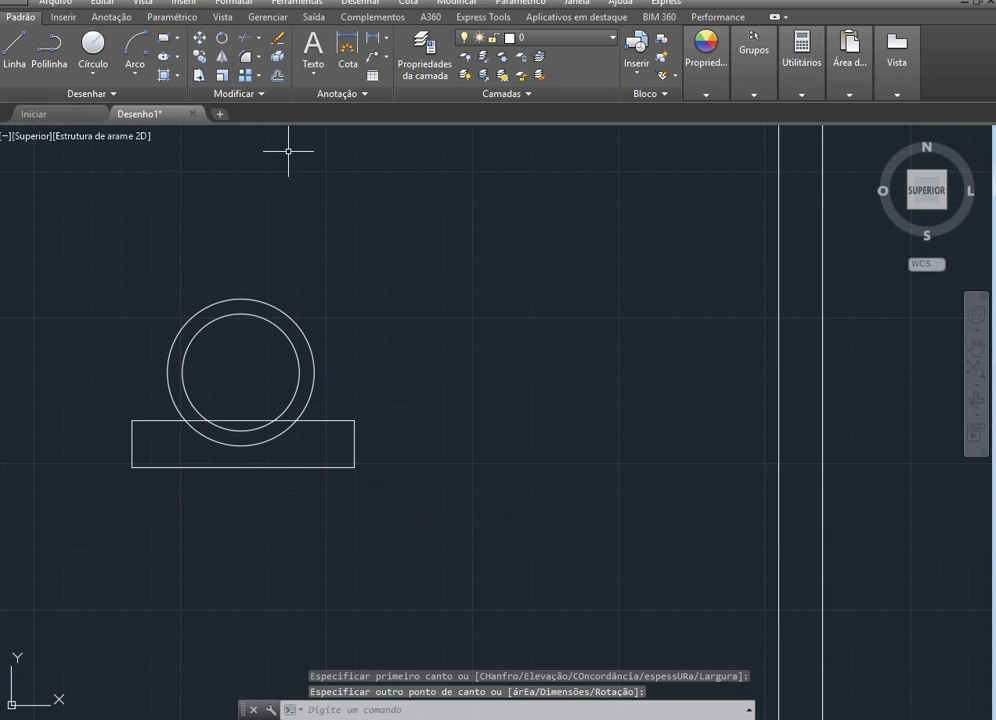
Trim away the parts of both circles that lie inside the rectangle
left_click(247, 41)
key("Return")
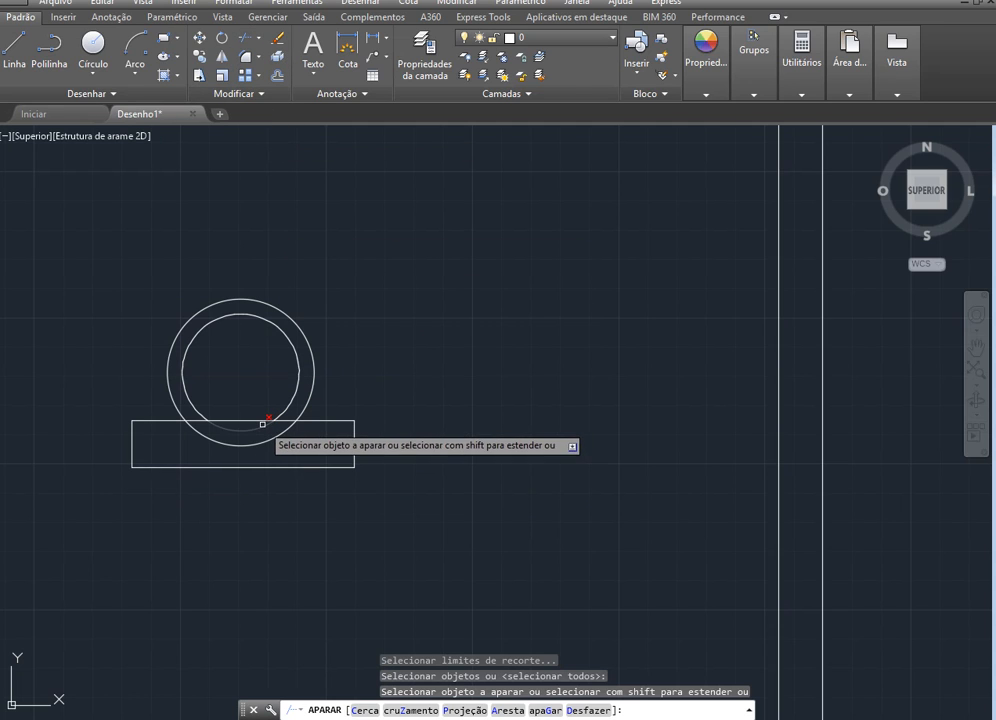
left_click(266, 440)
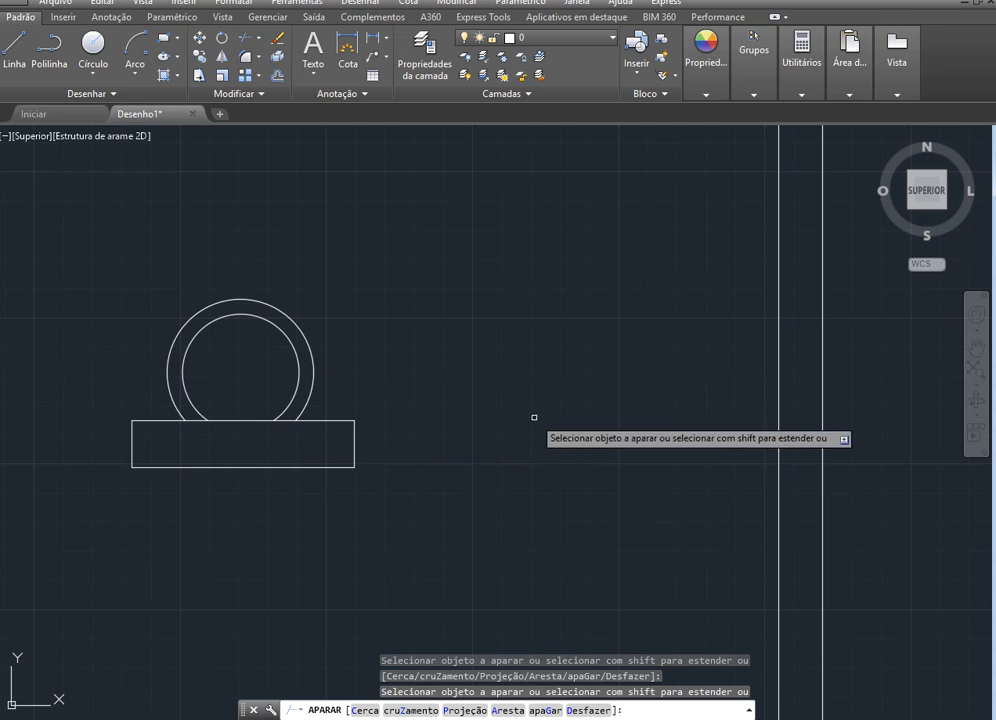
key("Escape")
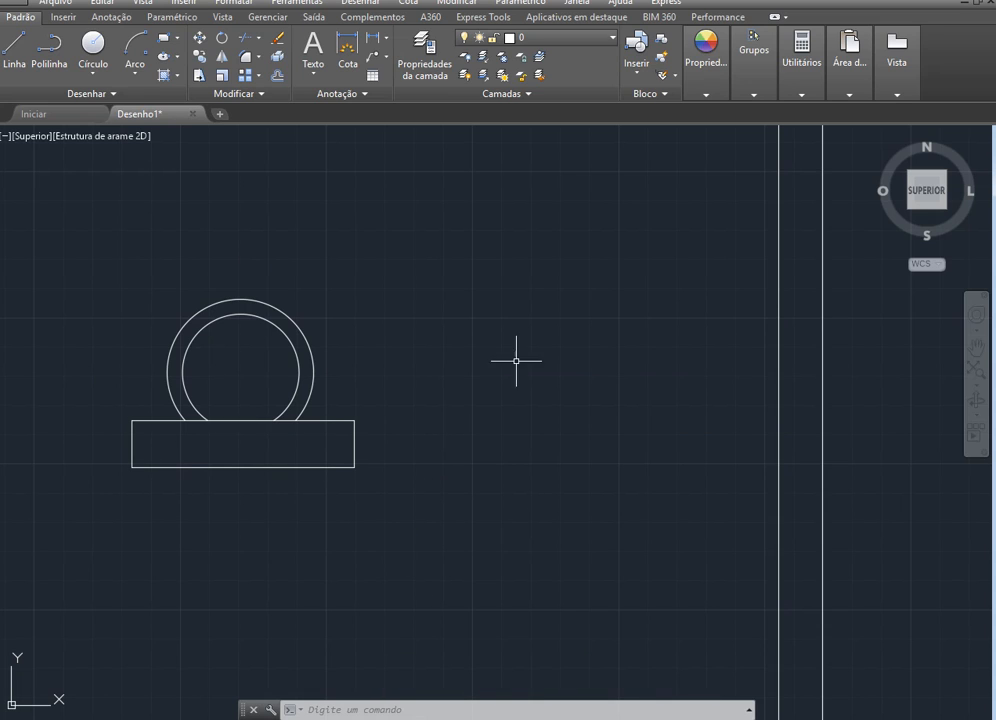
left_click(411, 498)
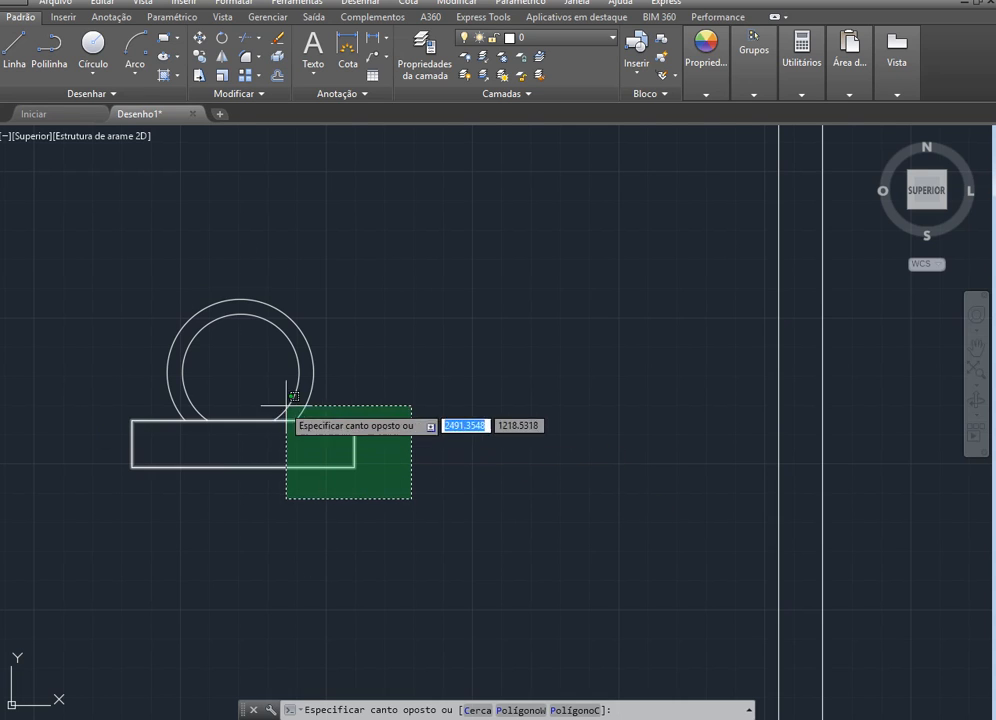
left_click(145, 285)
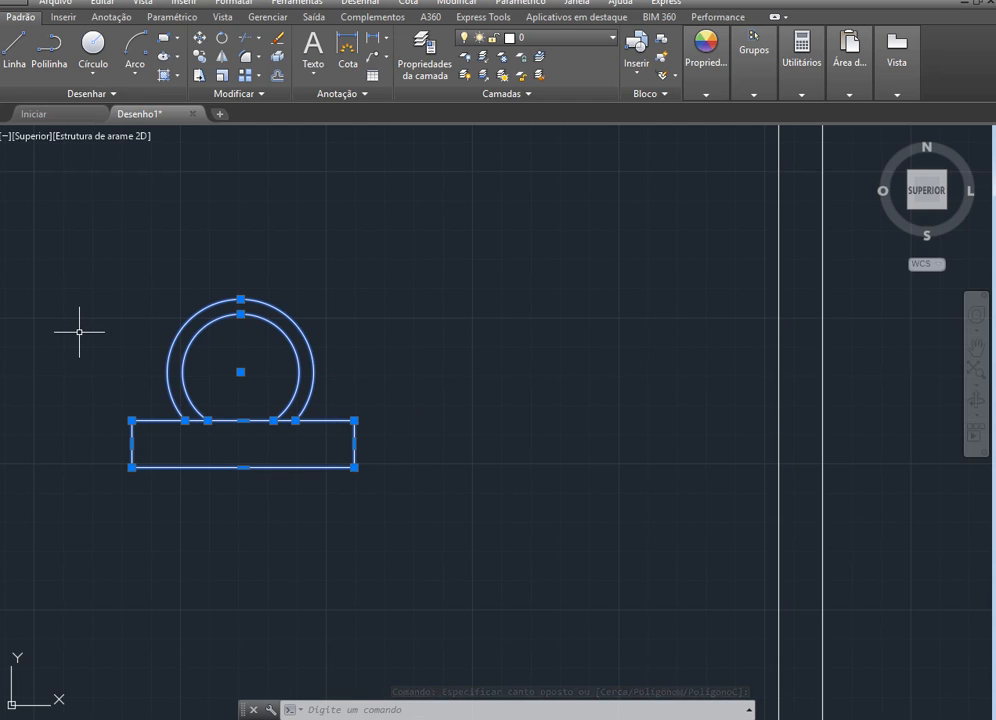
scroll(307, 410, "down", 1)
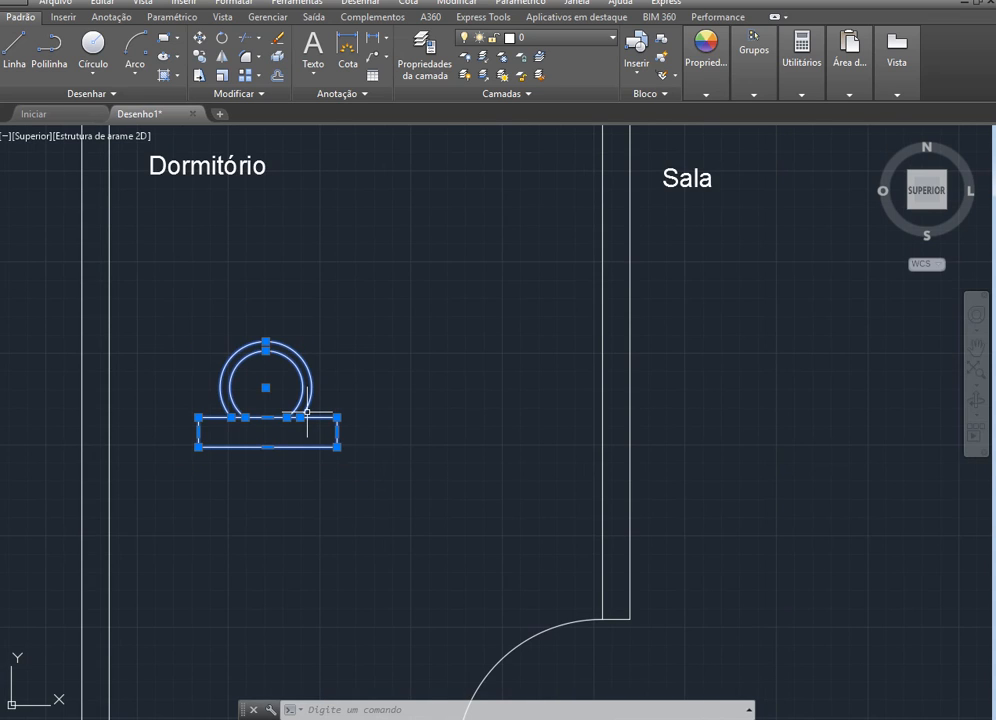
scroll(307, 412, "down", 1)
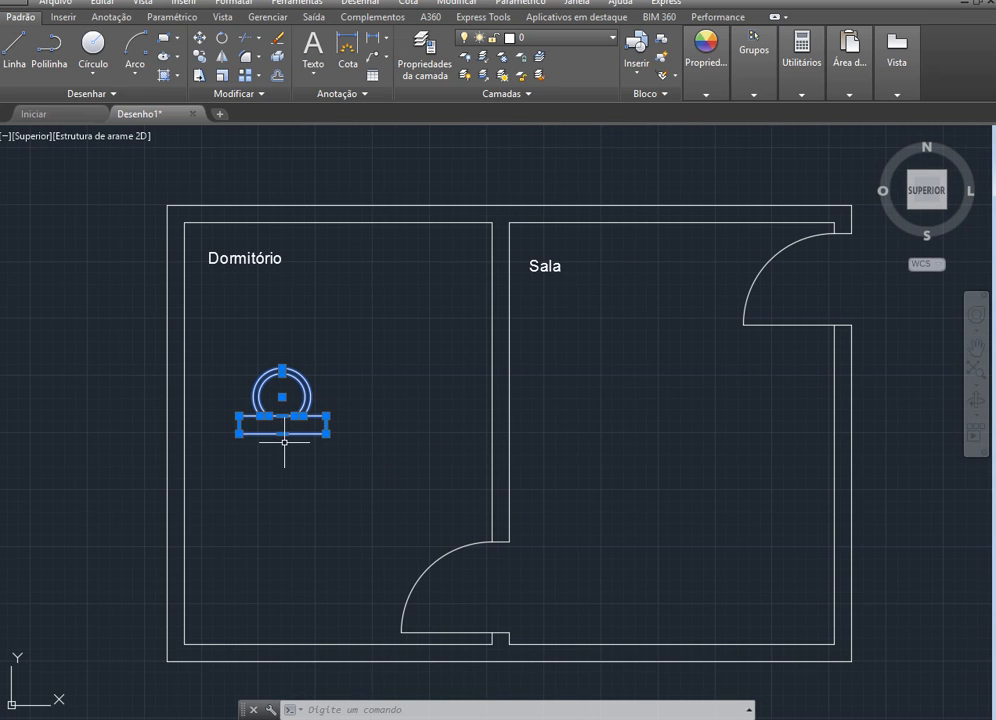
left_click(284, 441)
key("Escape")
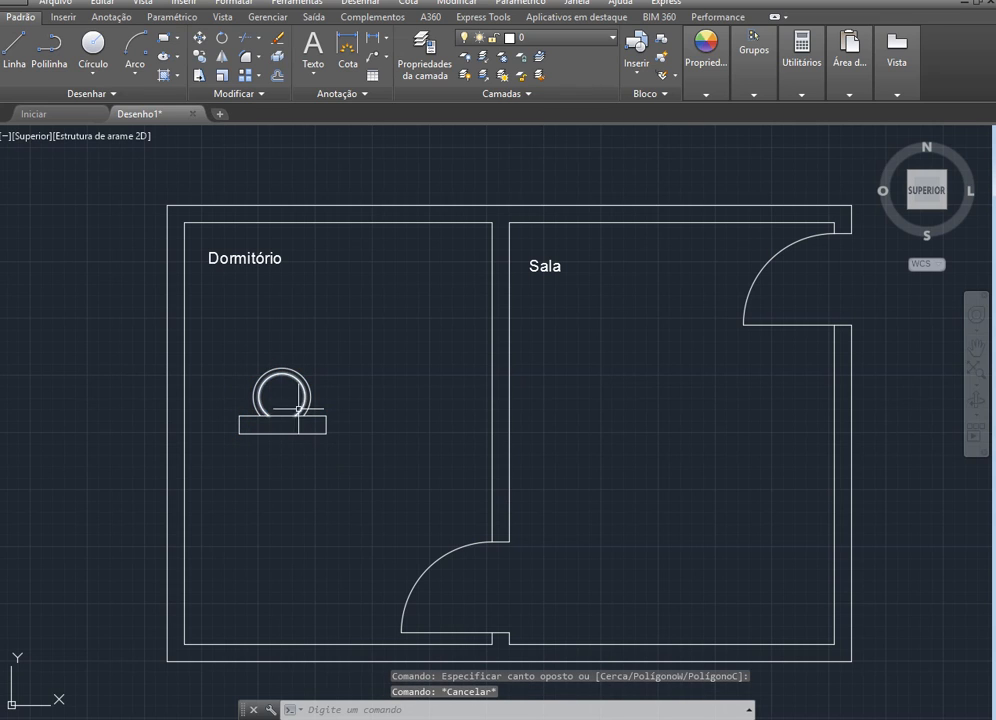
Create a block named "Vaso sanitário" from the toilet's two arcs and rectangle, converting them to a block with base point 0,0,0
scroll(295, 395, "up", 1)
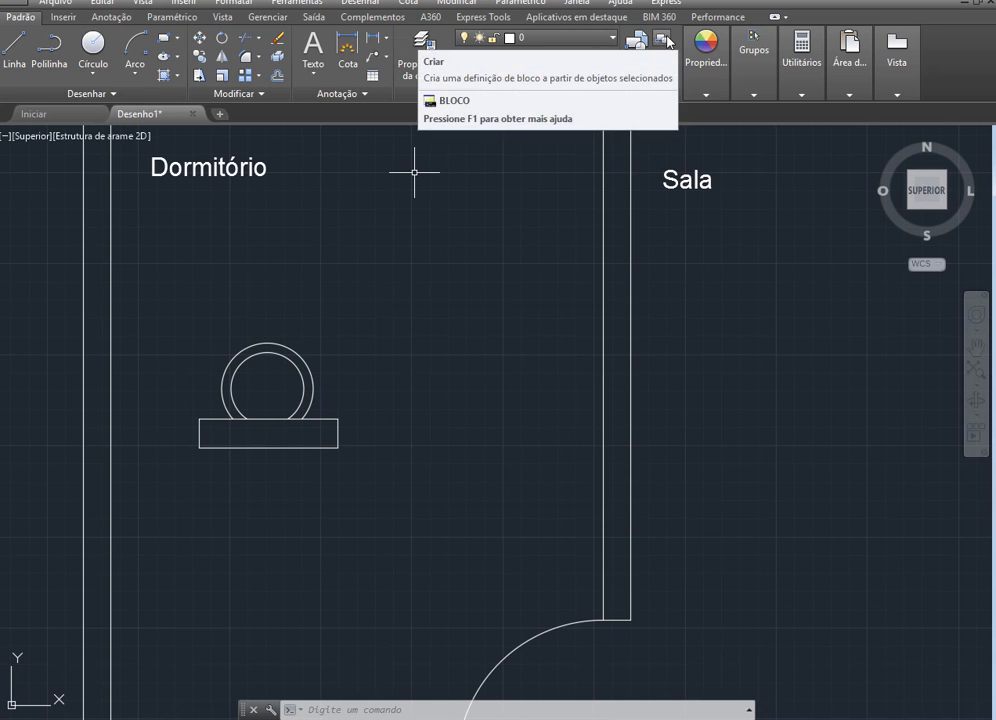
left_click(665, 40)
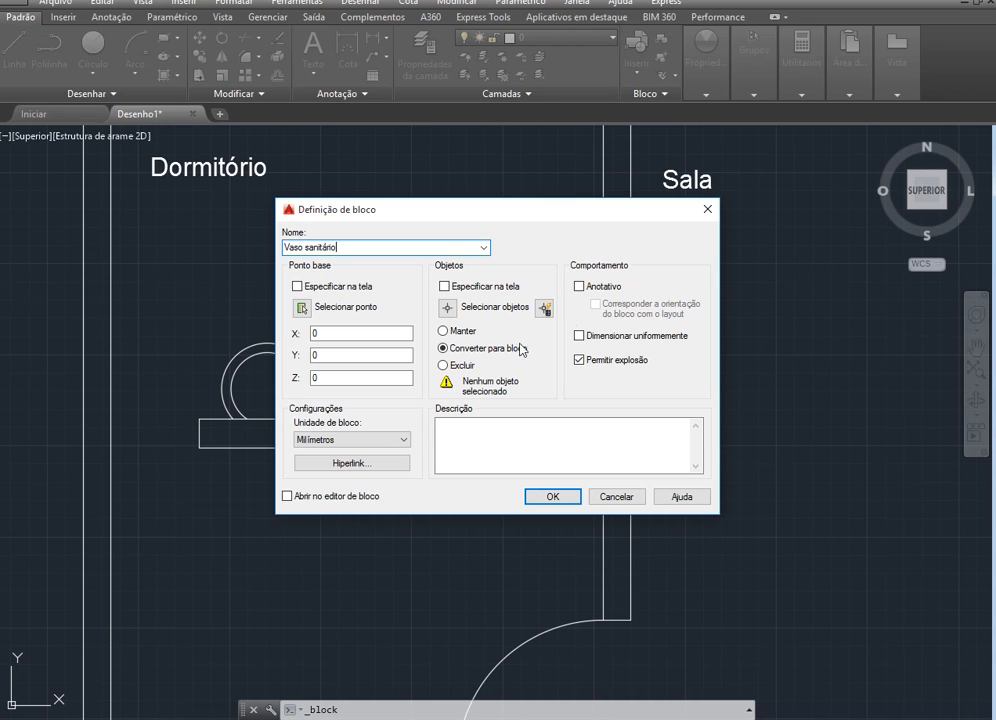
left_click(447, 311)
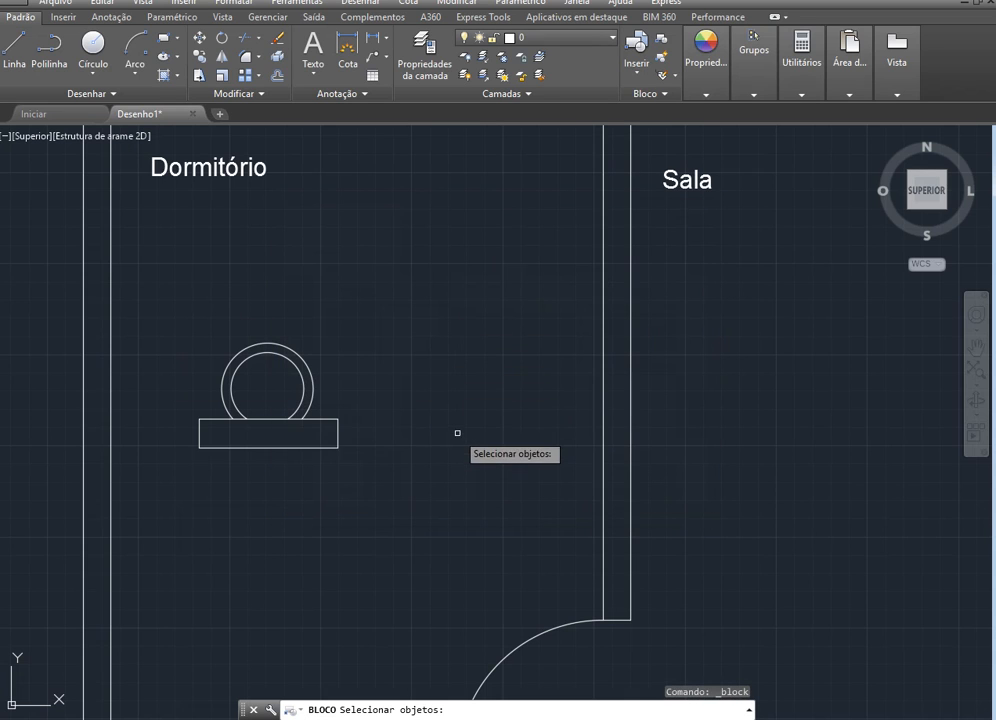
left_click(364, 474)
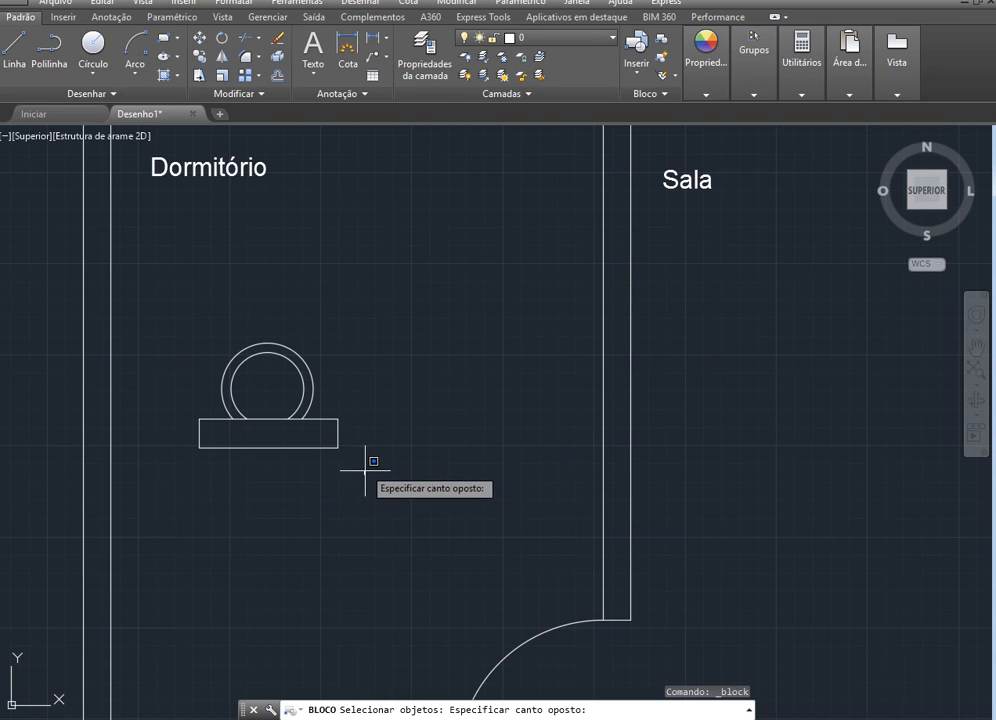
left_click(168, 326)
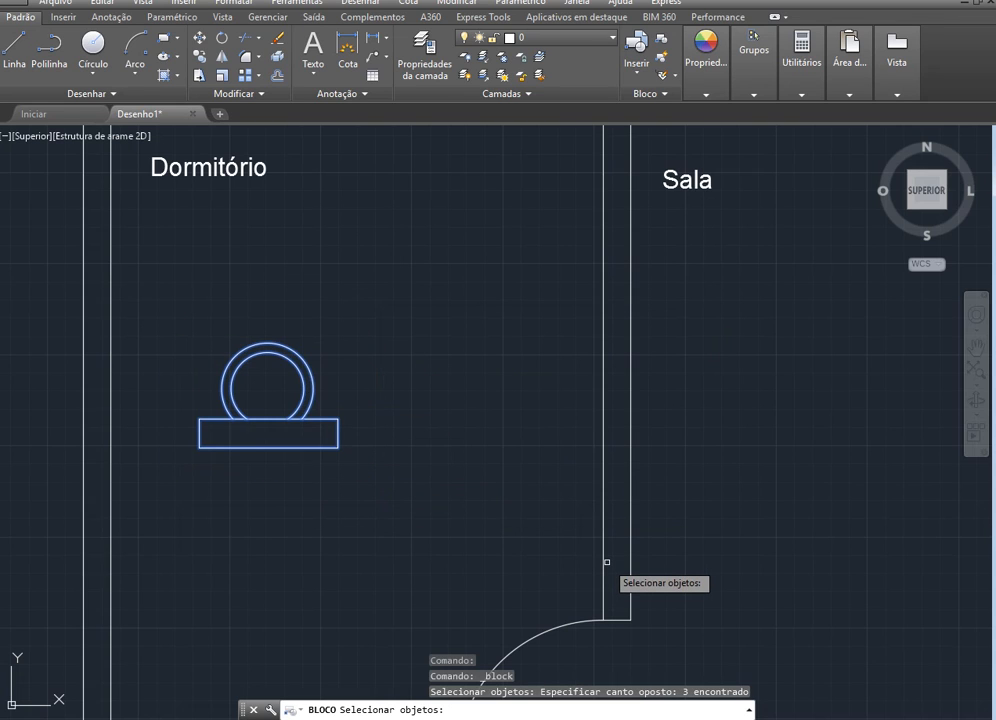
key("Return")
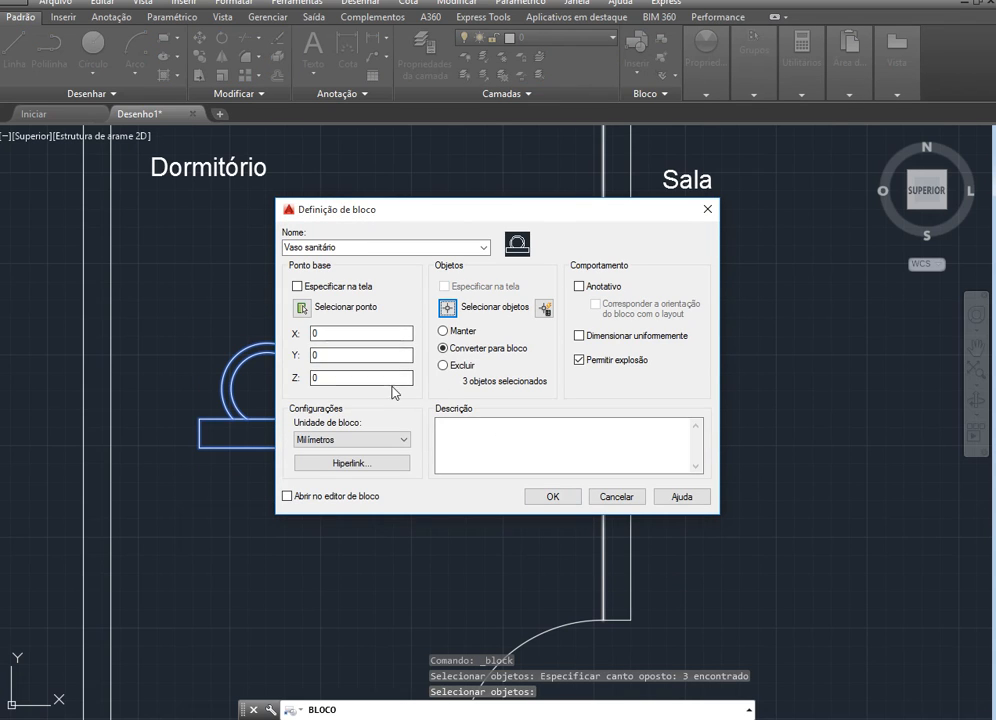
left_click(348, 354)
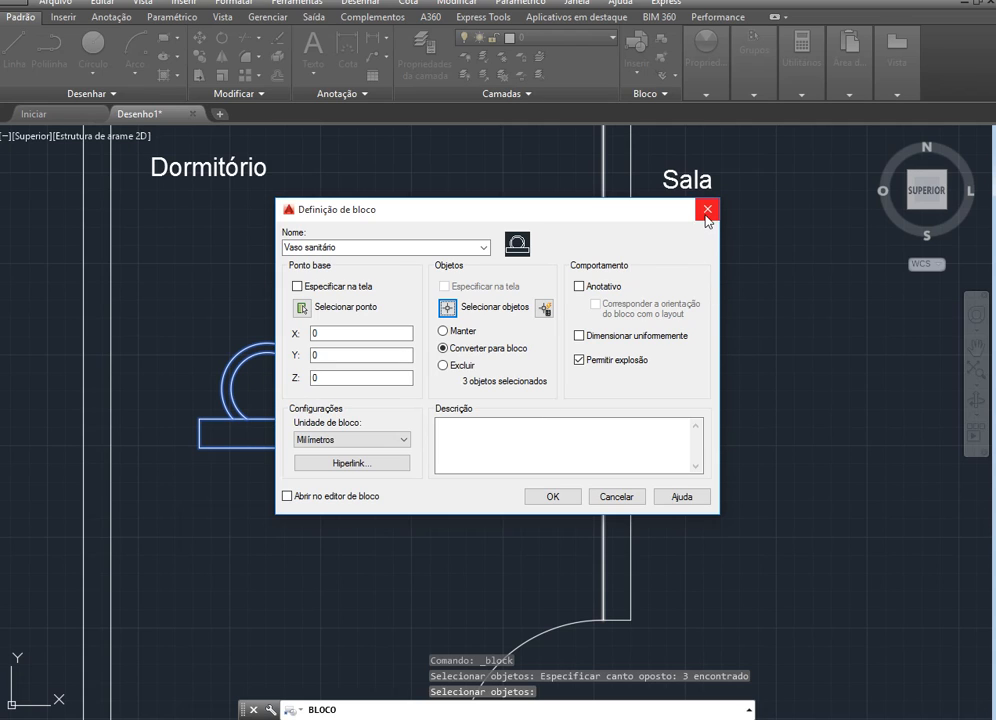
left_click(316, 333)
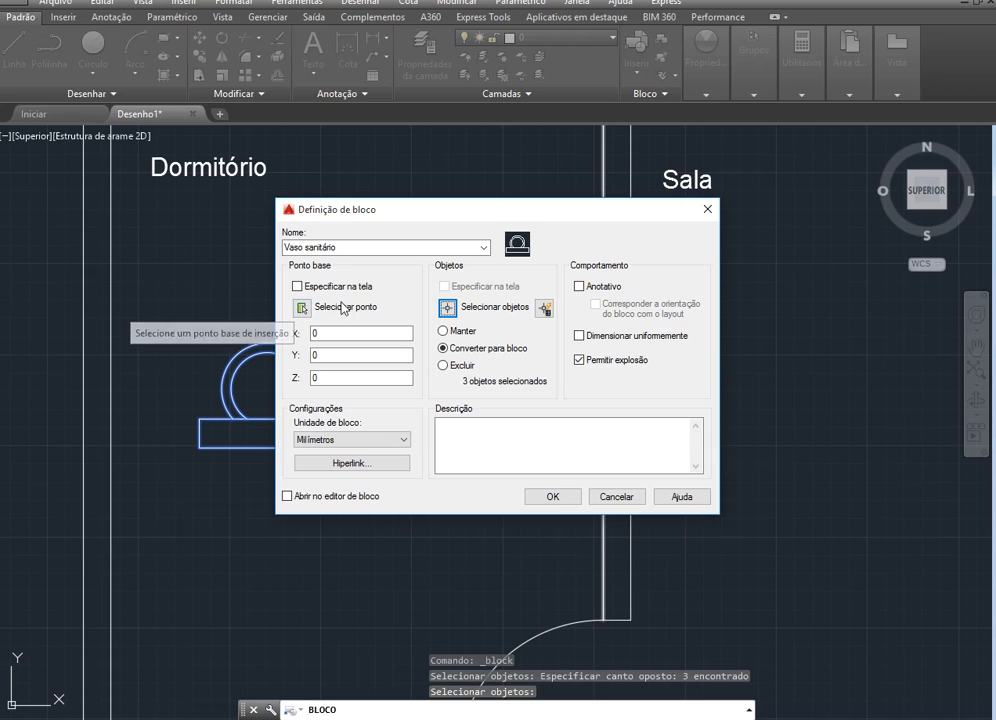
left_click(349, 376)
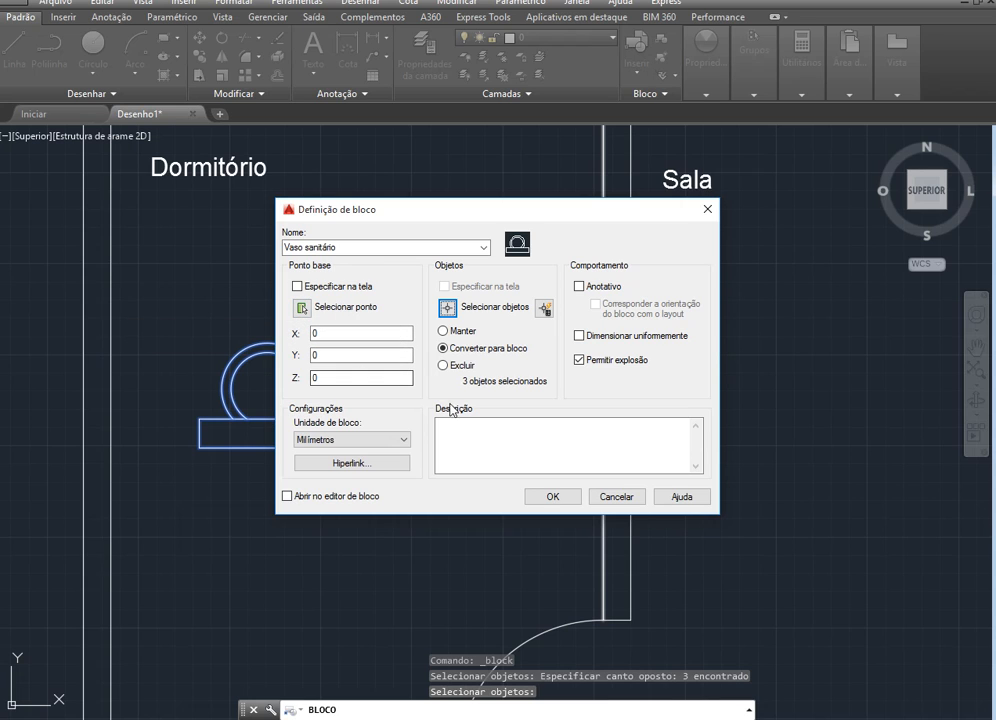
left_click(558, 498)
Try to insert another copy of the "Vaso sanitário" block into the drawing
scroll(605, 532, "down", 2)
scroll(660, 560, "down", 2)
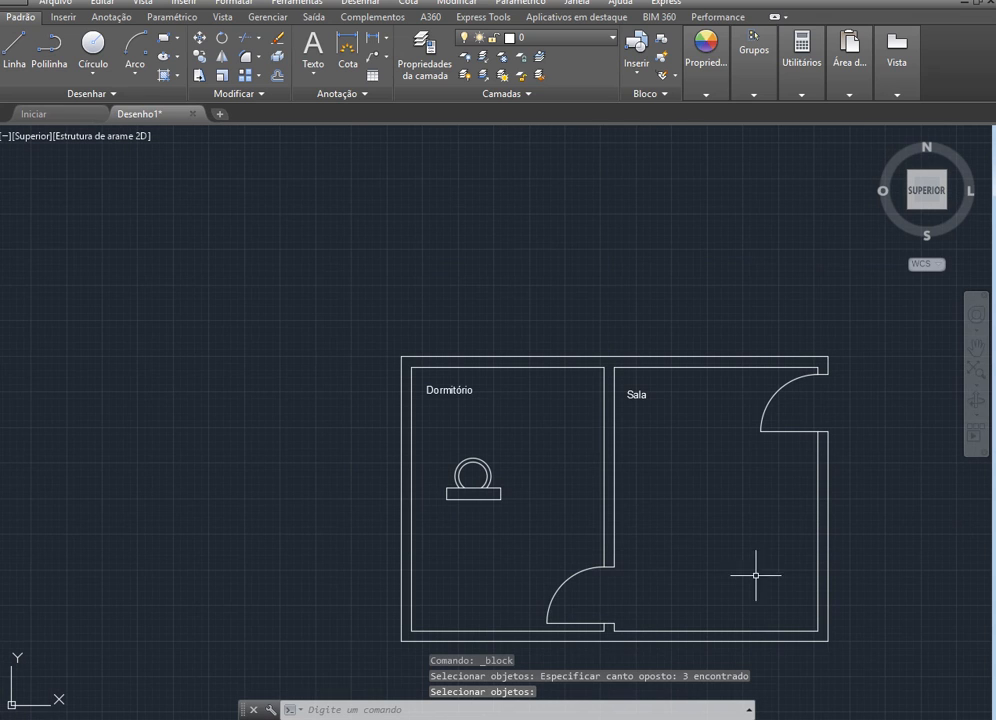
scroll(802, 595, "up", 2)
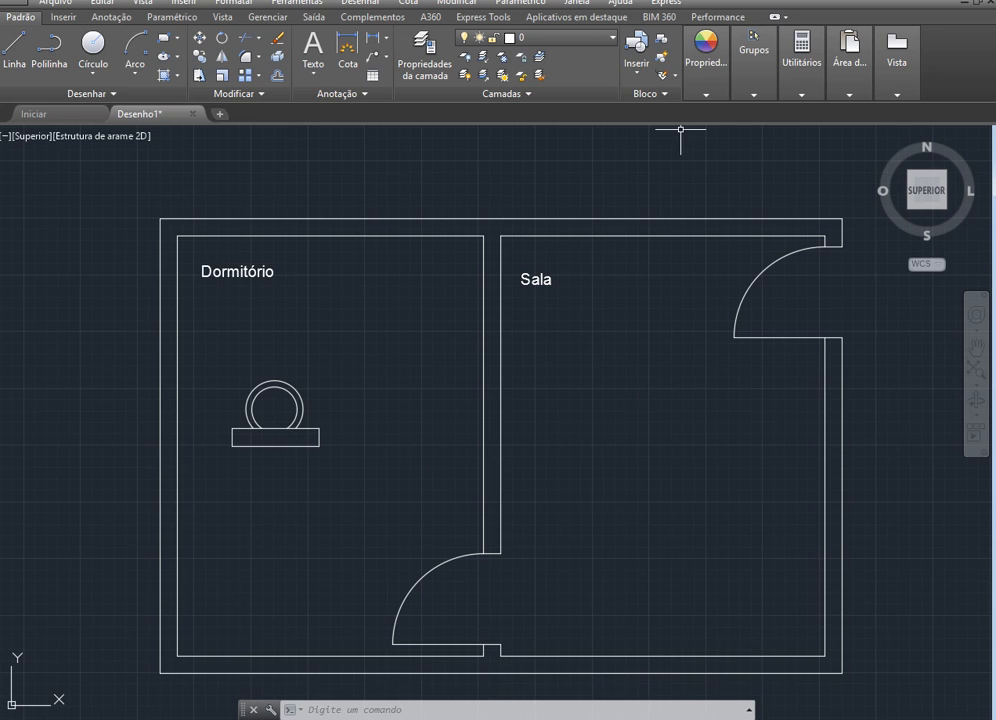
left_click(637, 62)
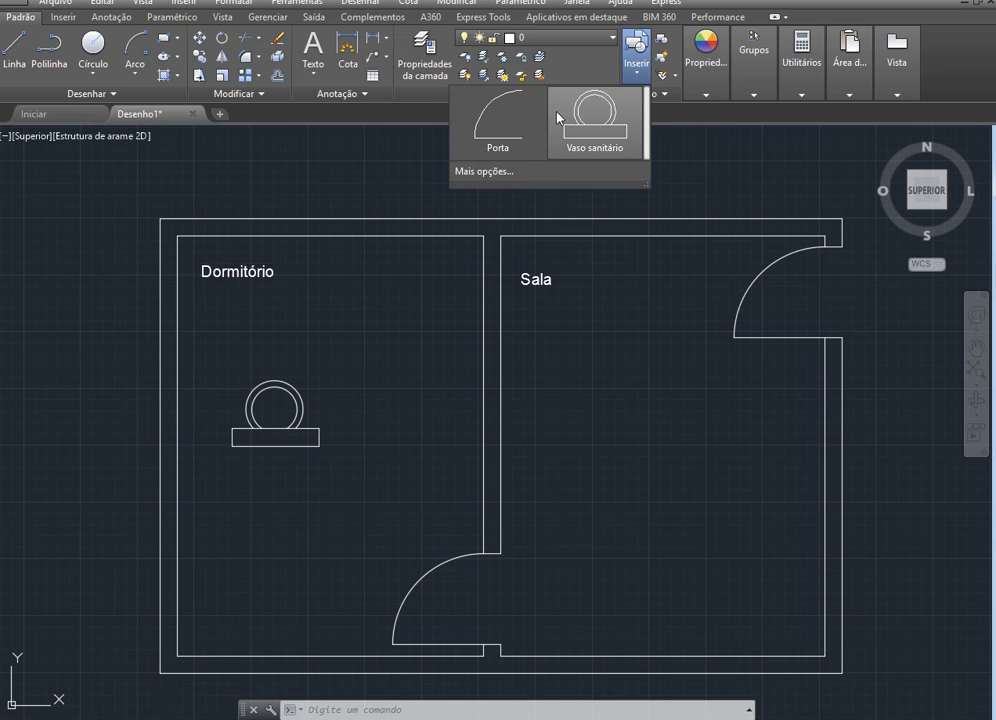
left_click(605, 110)
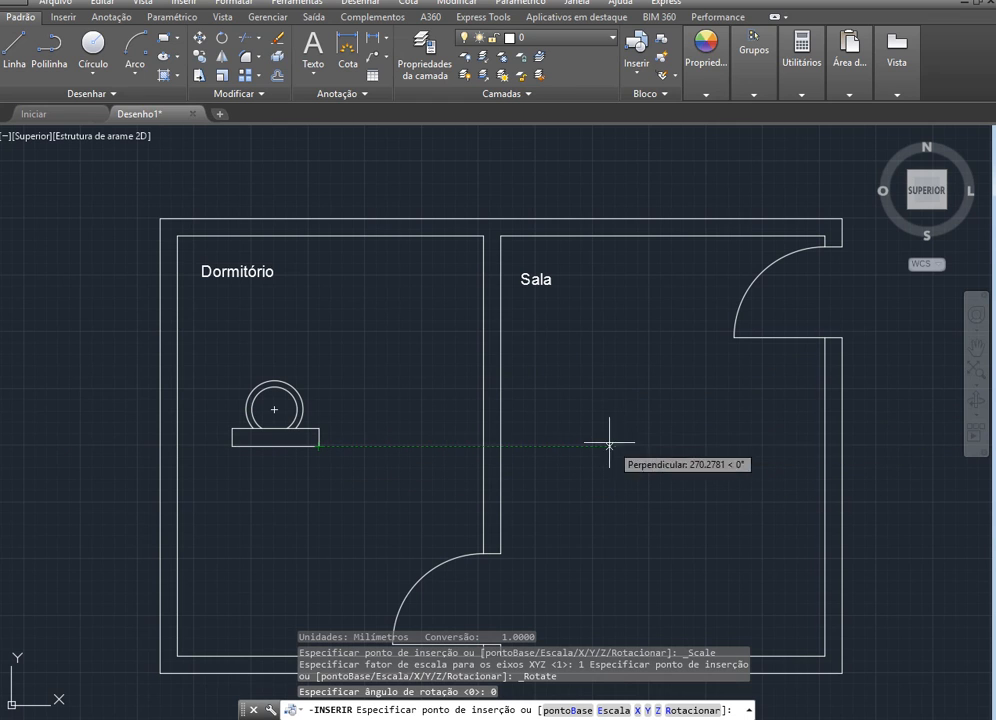
scroll(611, 433, "down", 10)
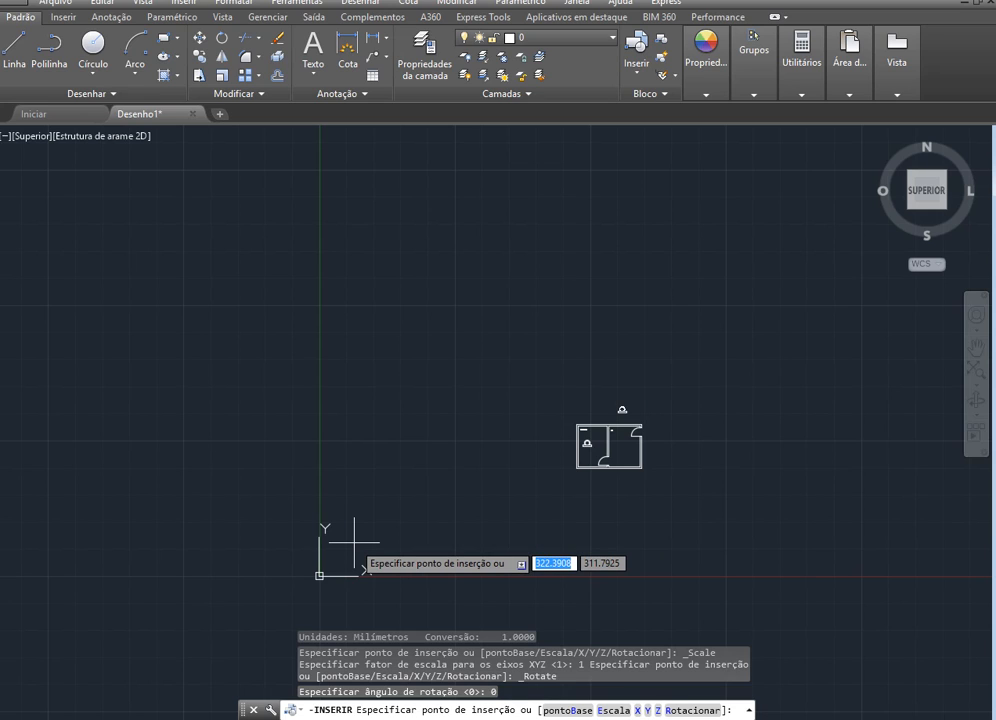
key("Escape")
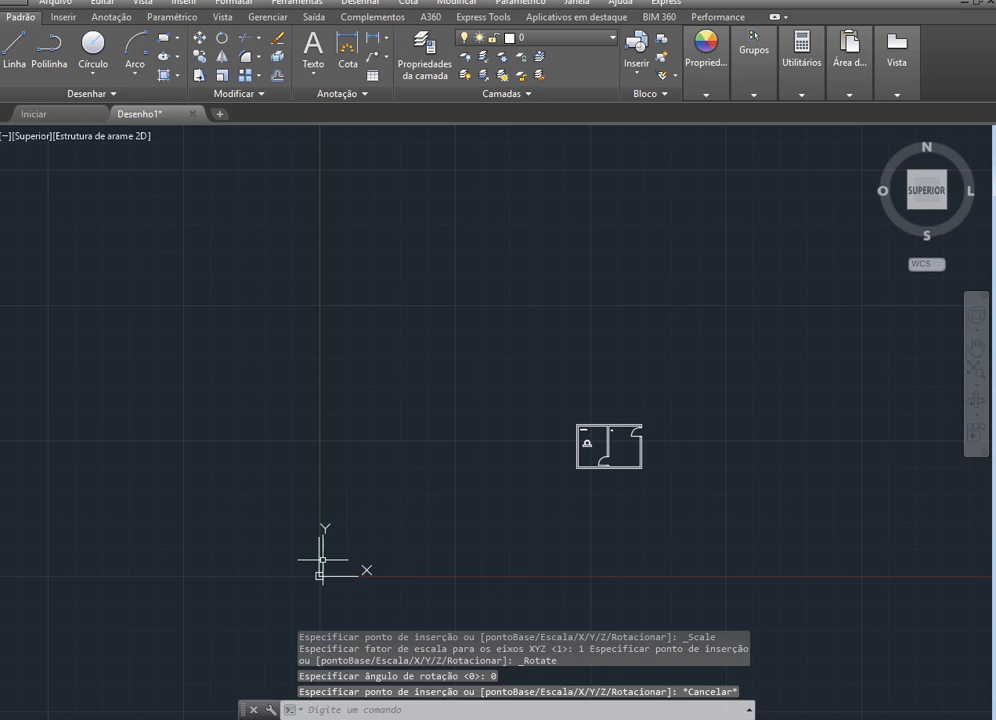
Add a linear dimension between the outer corners of the plan's upper wall, placing its line just above the wall
scroll(629, 425, "up", 8)
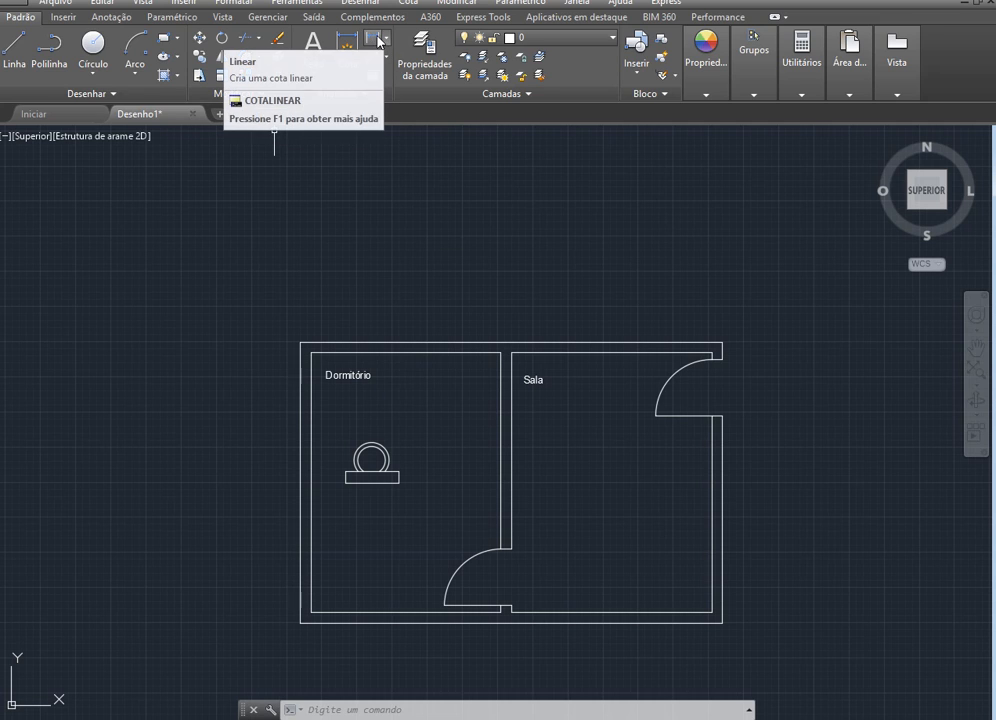
left_click(387, 42)
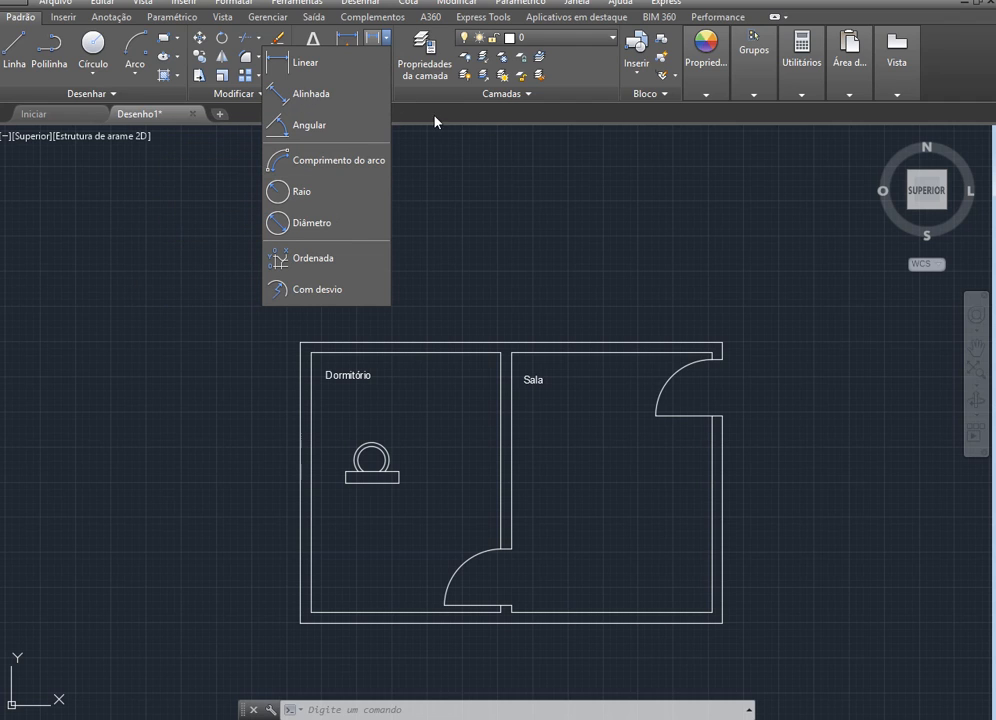
left_click(318, 65)
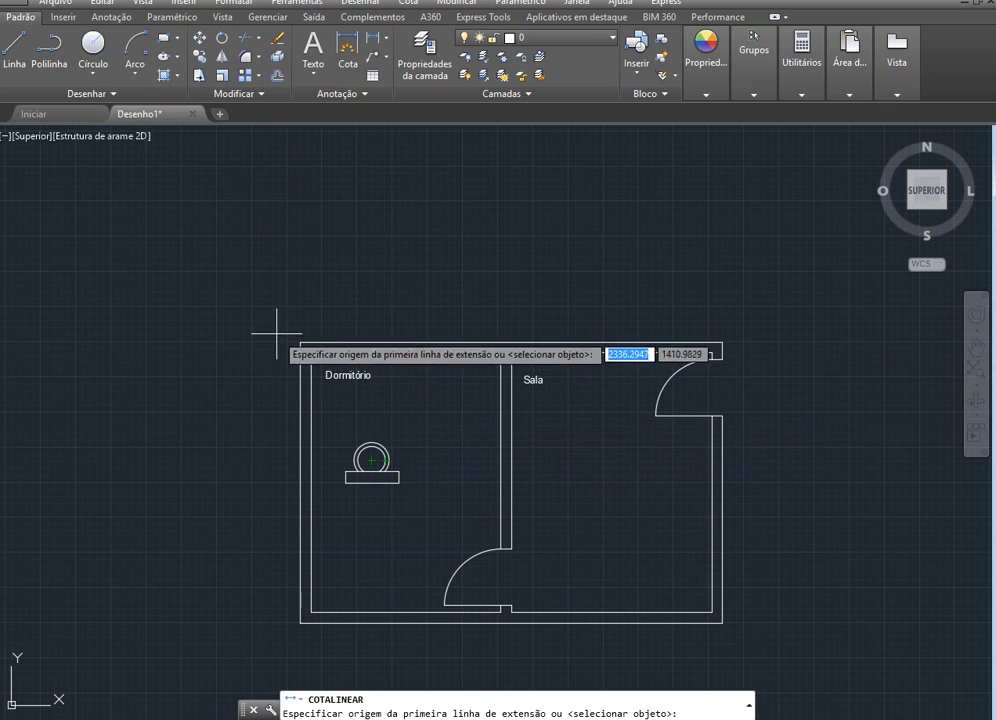
scroll(304, 297, "up", 2)
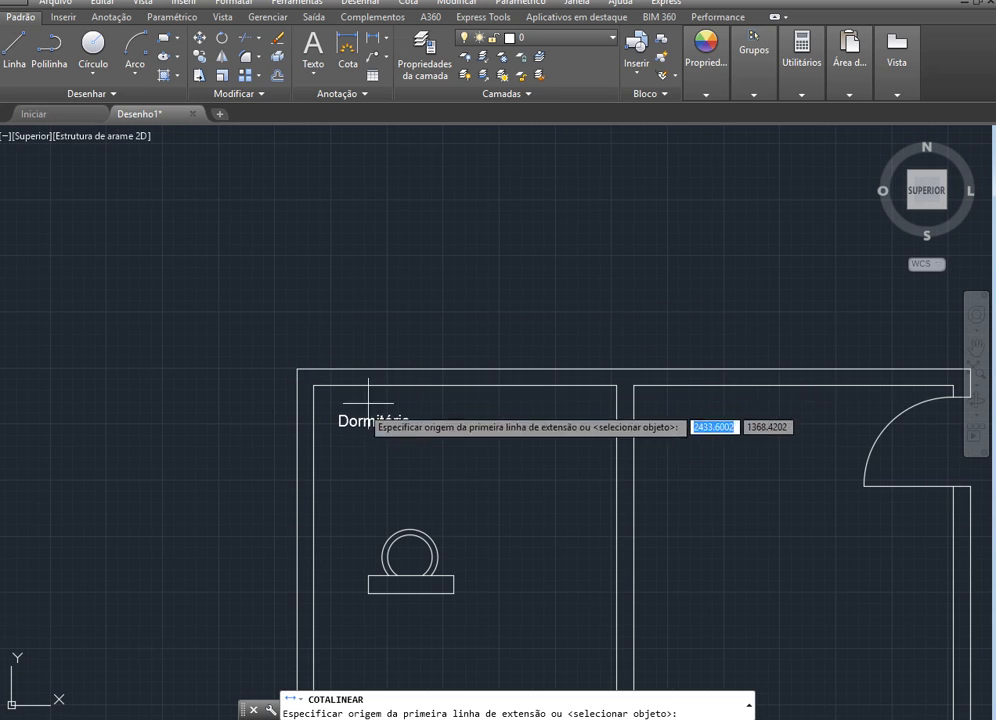
scroll(242, 438, "down", 2)
scroll(507, 382, "up", 2)
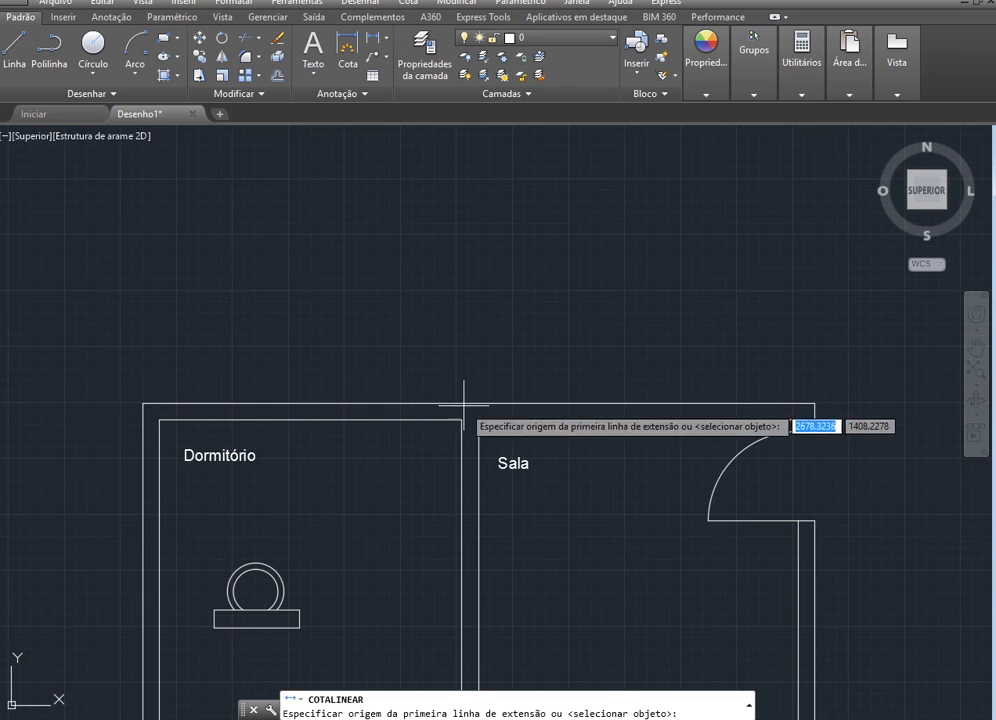
left_click(142, 403)
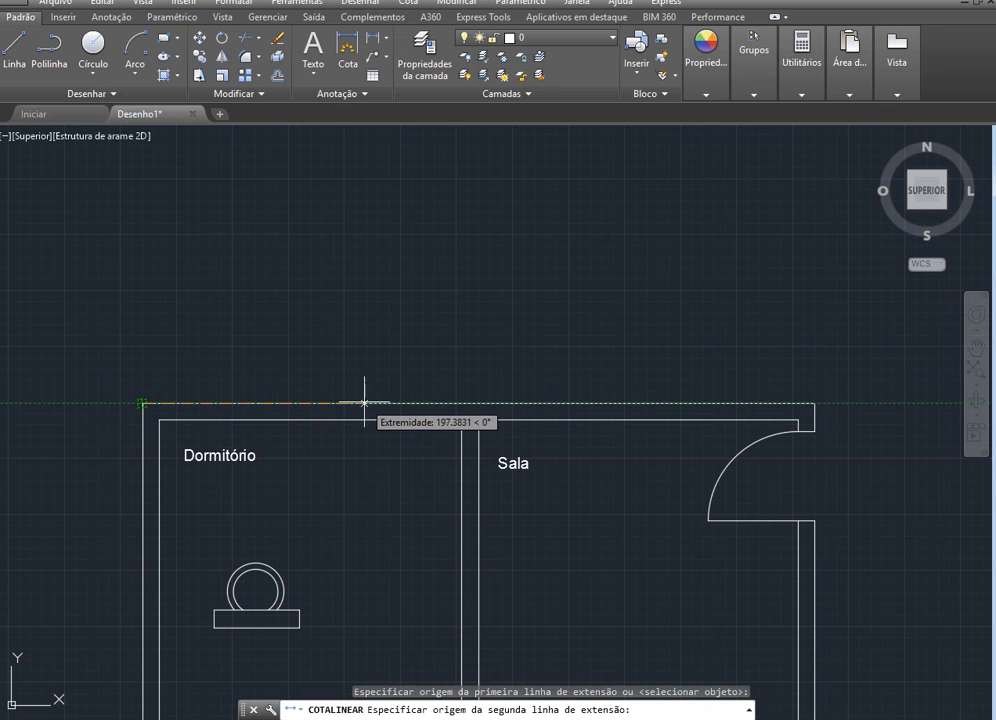
left_click(817, 403)
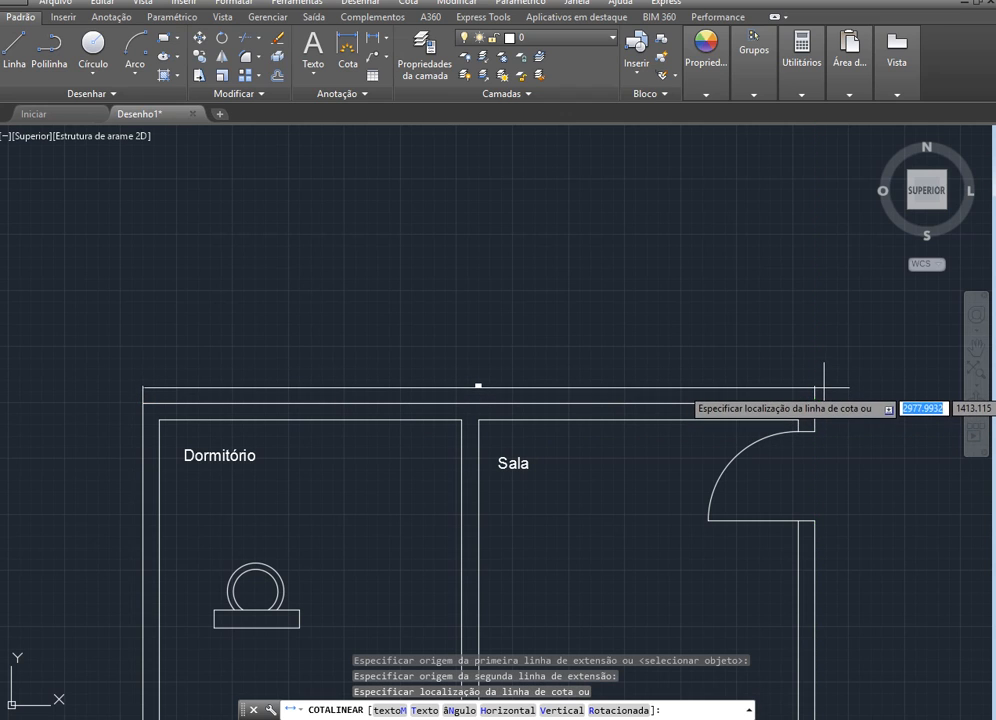
left_click(819, 389)
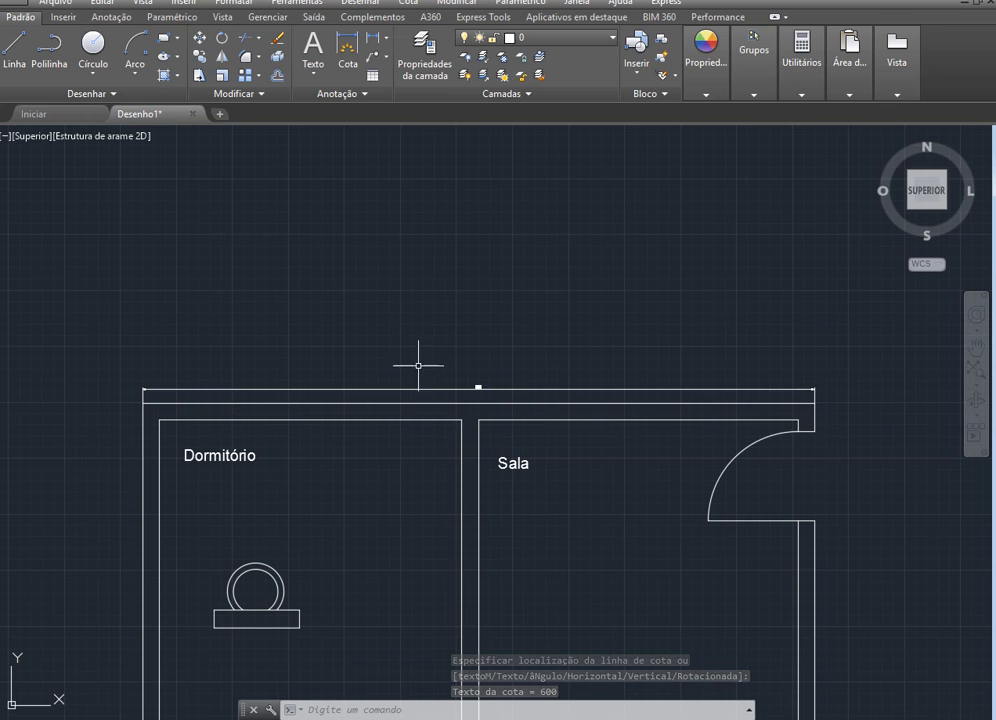
Examine the size and legibility of the dimension text above the upper wall compared with the floor plan
scroll(462, 389, "up", 2)
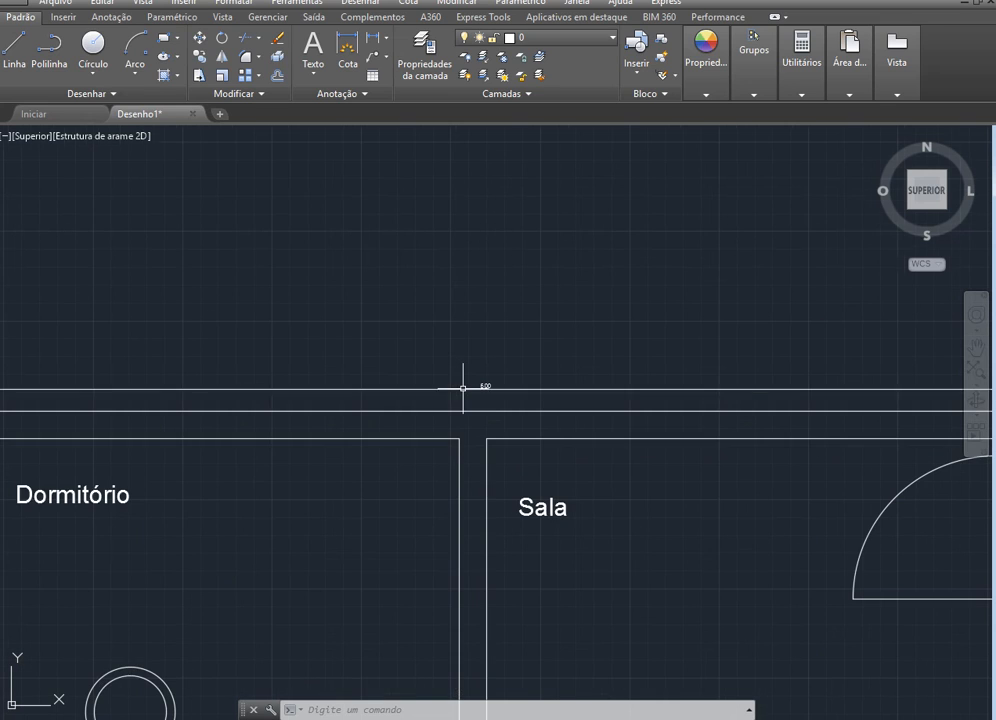
scroll(472, 414, "up", 4)
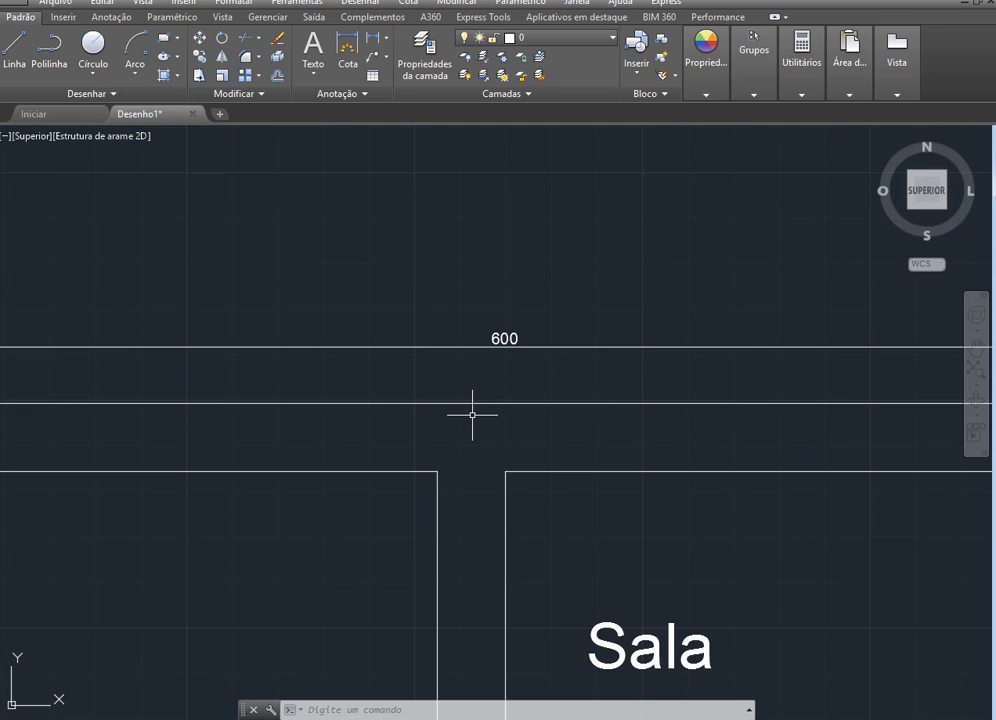
scroll(532, 362, "up", 4)
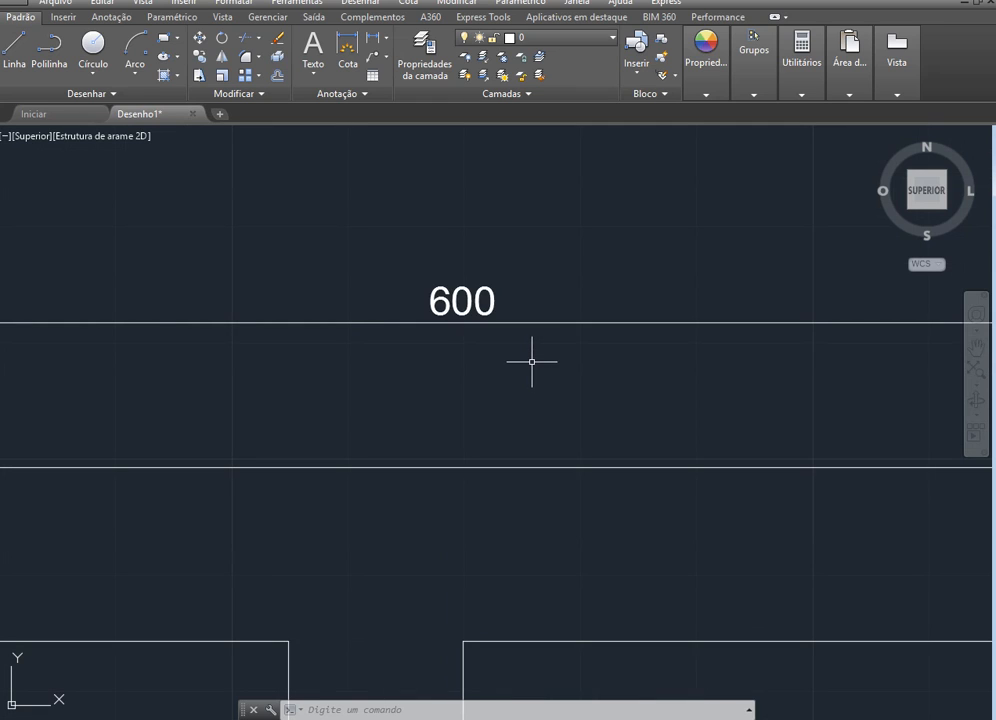
scroll(537, 448, "down", 2)
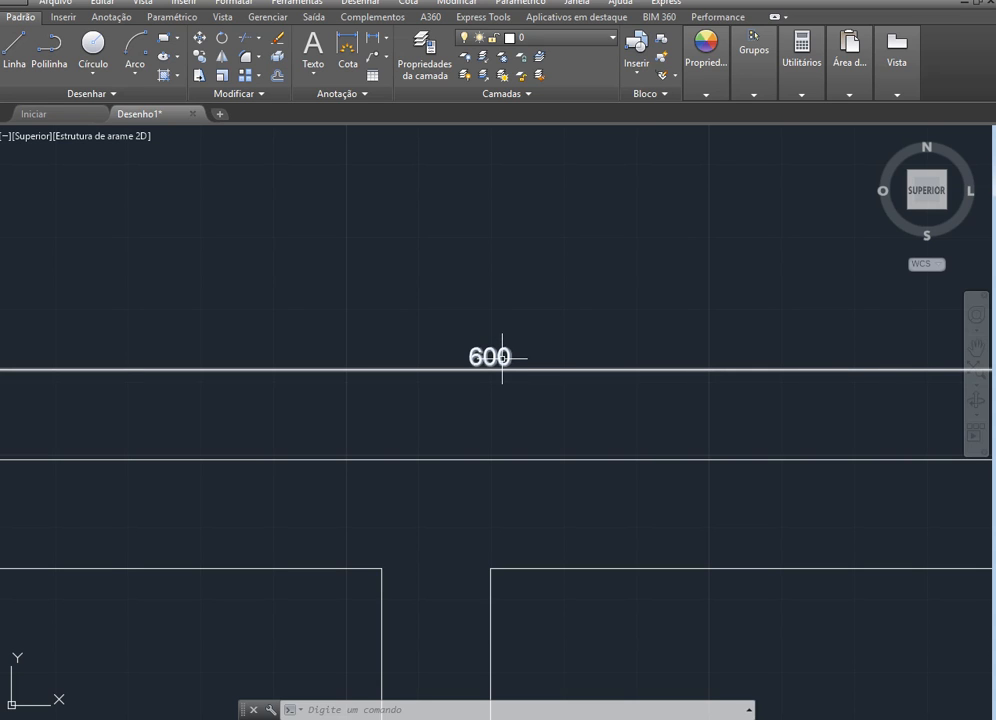
scroll(507, 414, "down", 6)
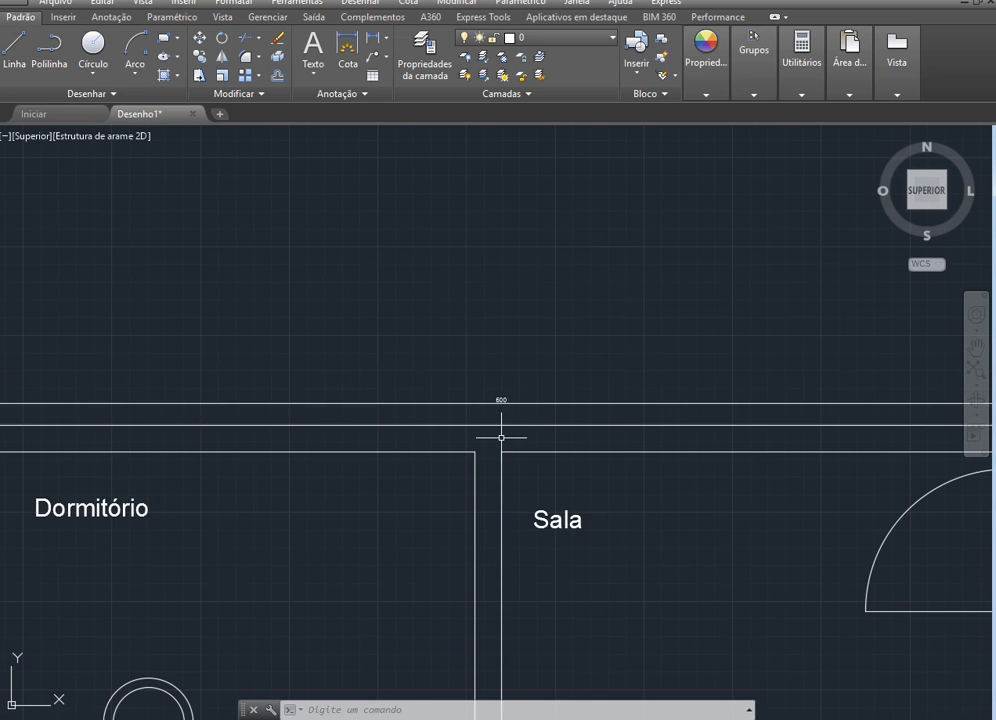
scroll(501, 437, "down", 2)
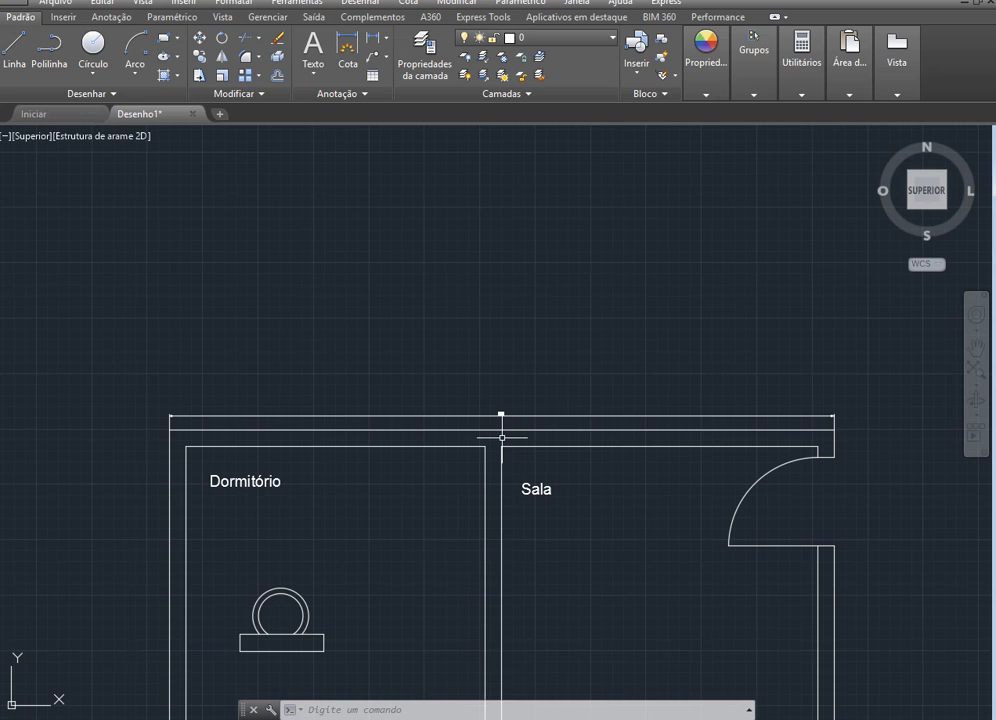
scroll(493, 432, "up", 2)
scroll(493, 432, "down", 2)
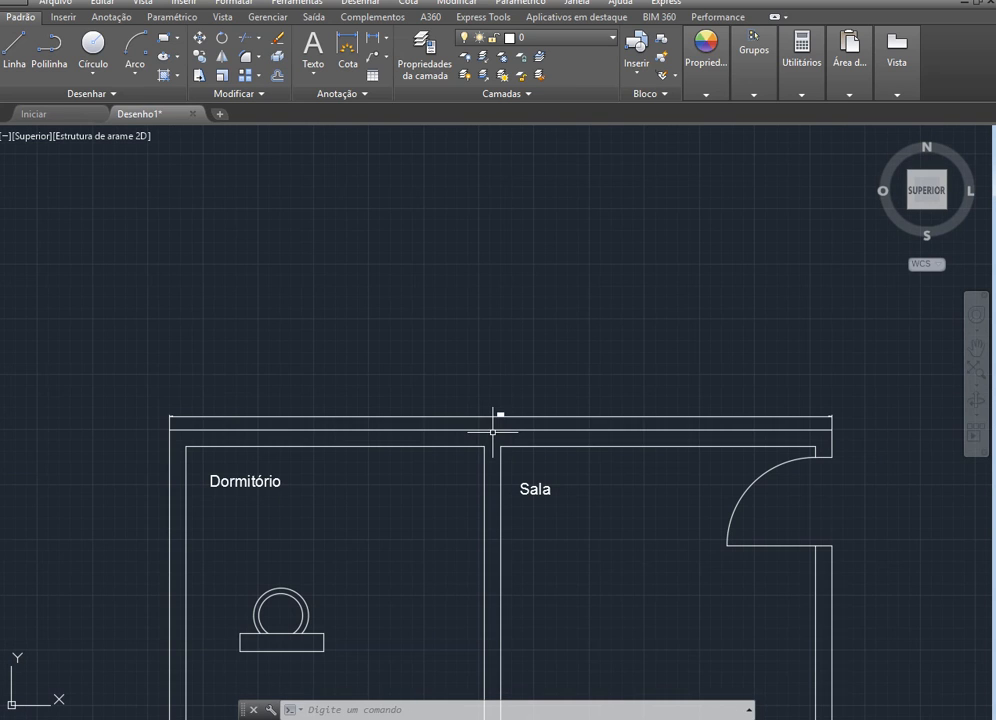
Try to set the text height of the dimension above the upper wall to 10
scroll(508, 440, "up", 2)
scroll(508, 440, "up", 3)
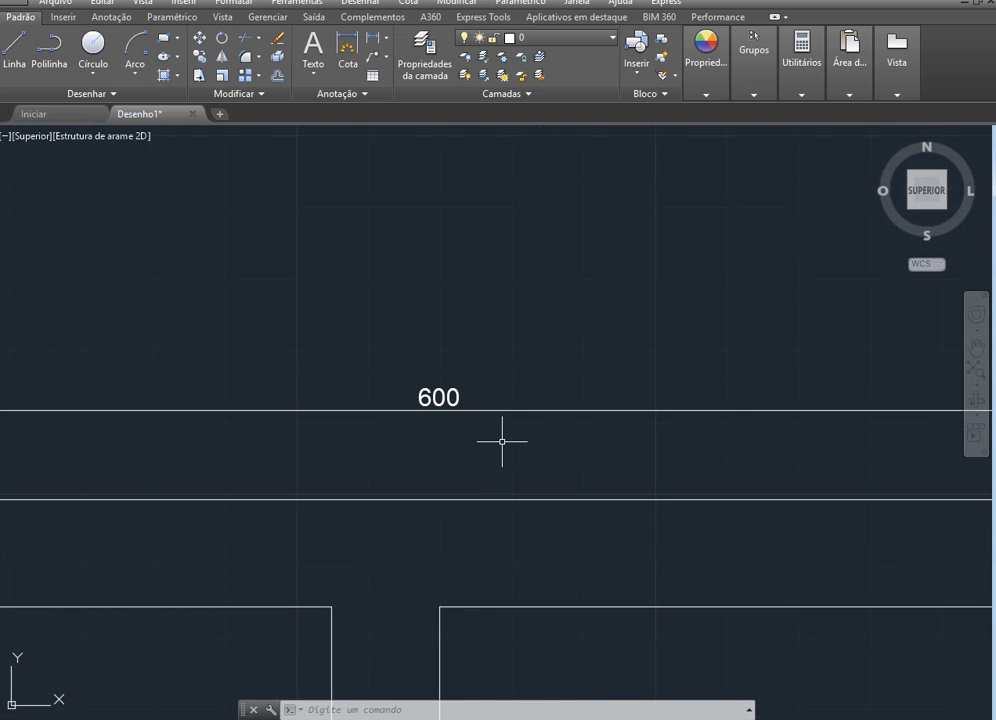
double_click(443, 397)
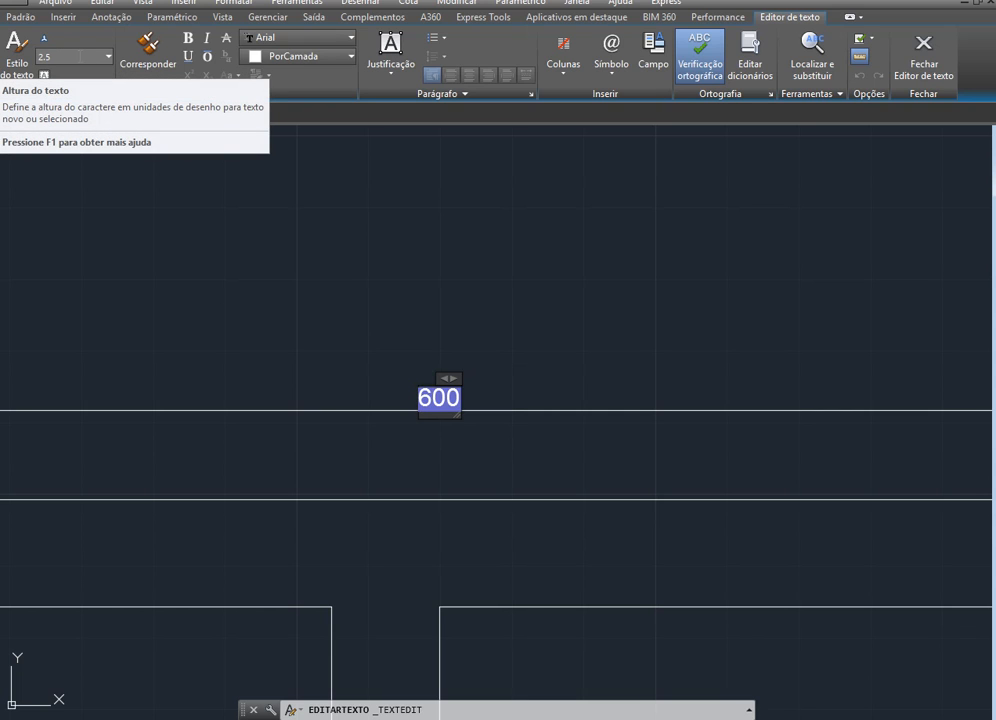
left_click(61, 53)
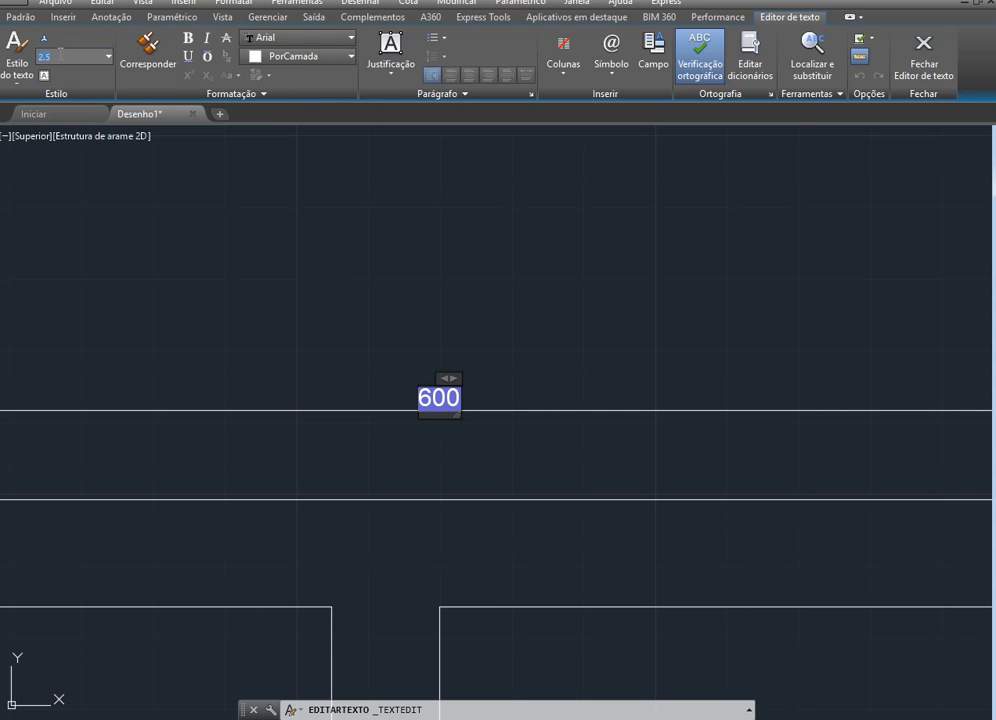
key("Return")
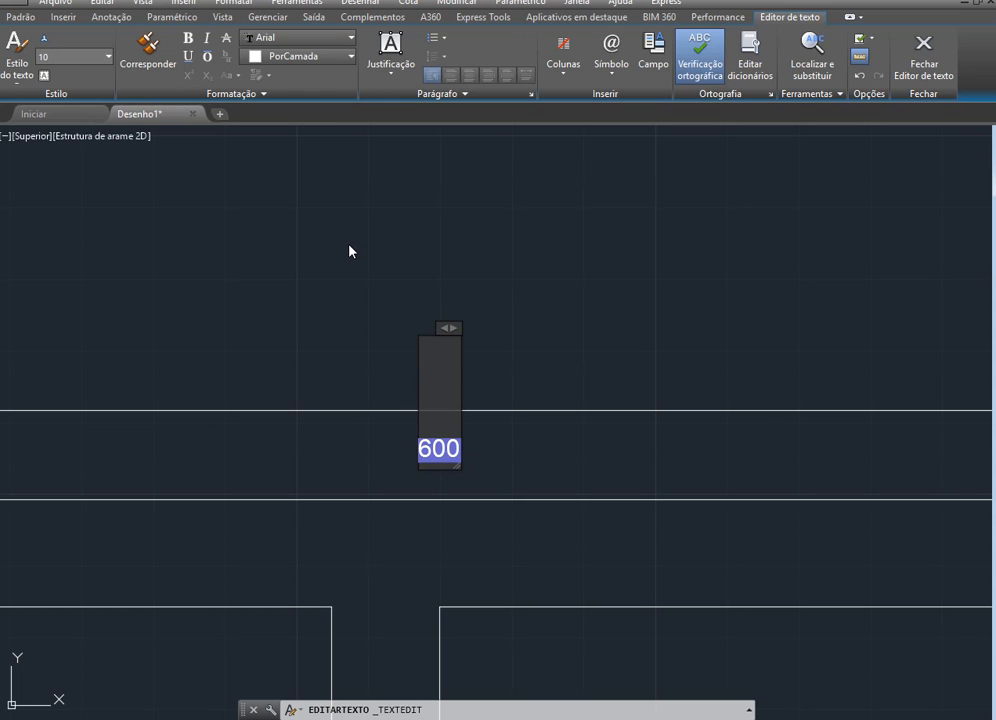
double_click(421, 397)
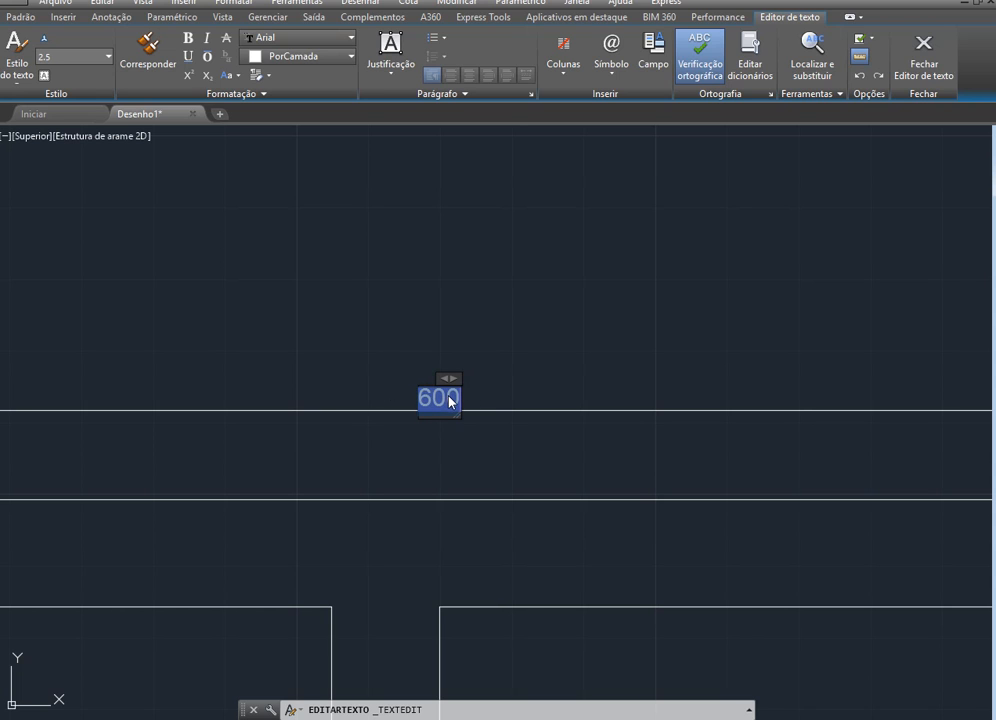
left_click(524, 349)
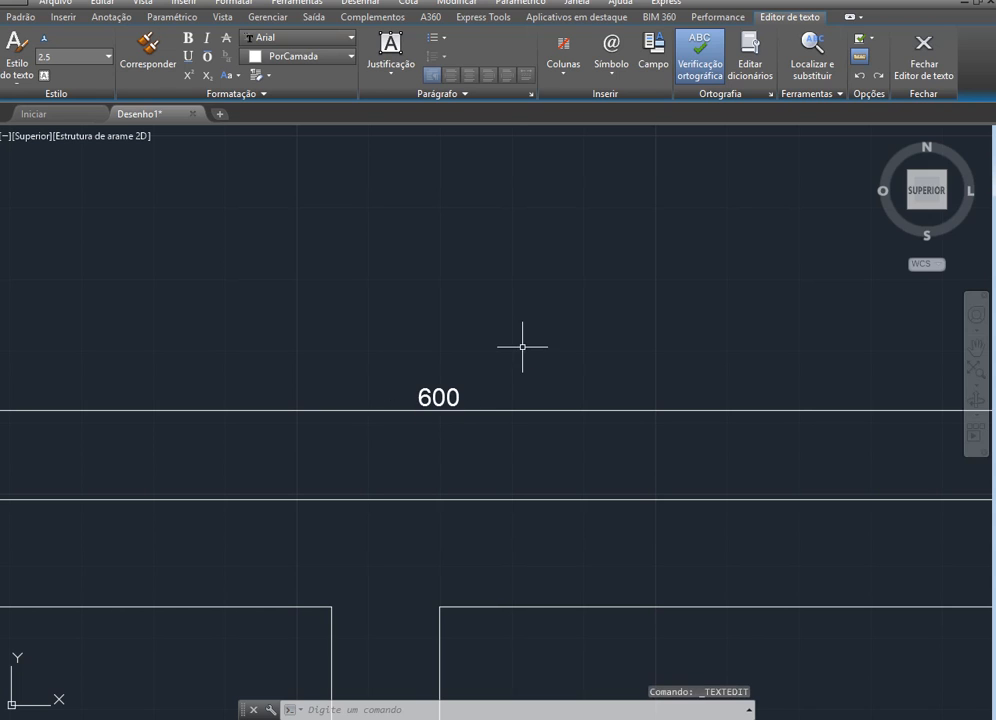
Change the text height of the upper wall's dimension to 10 in the text editor and close the editor
double_click(438, 398)
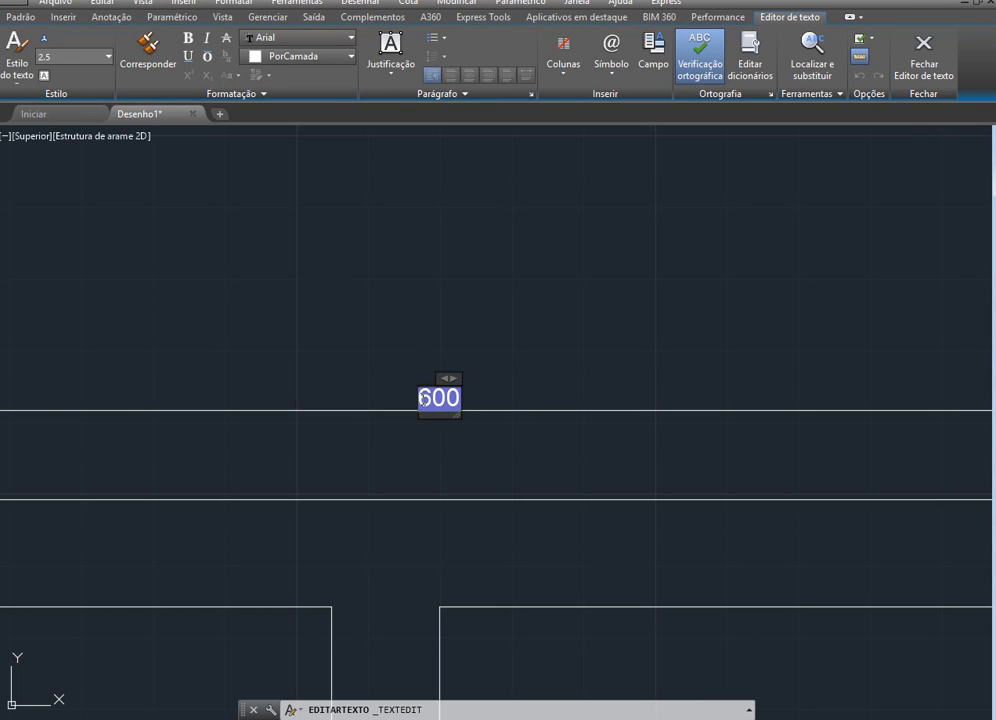
double_click(444, 399)
key("Return")
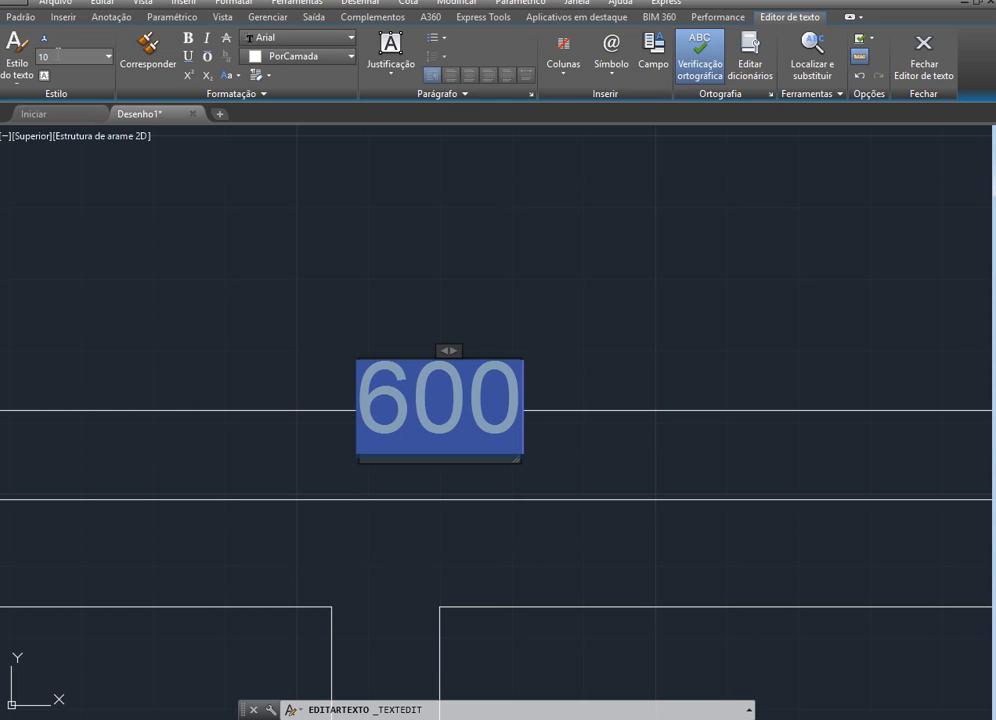
left_click(262, 307)
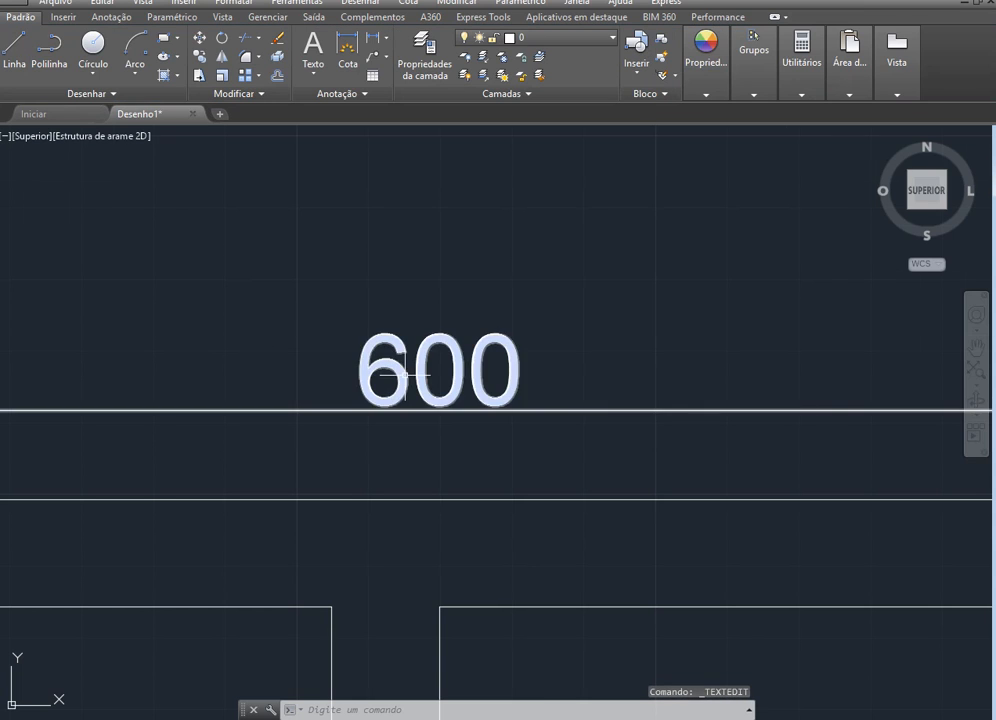
scroll(498, 417, "down", 5)
scroll(382, 462, "up", 2)
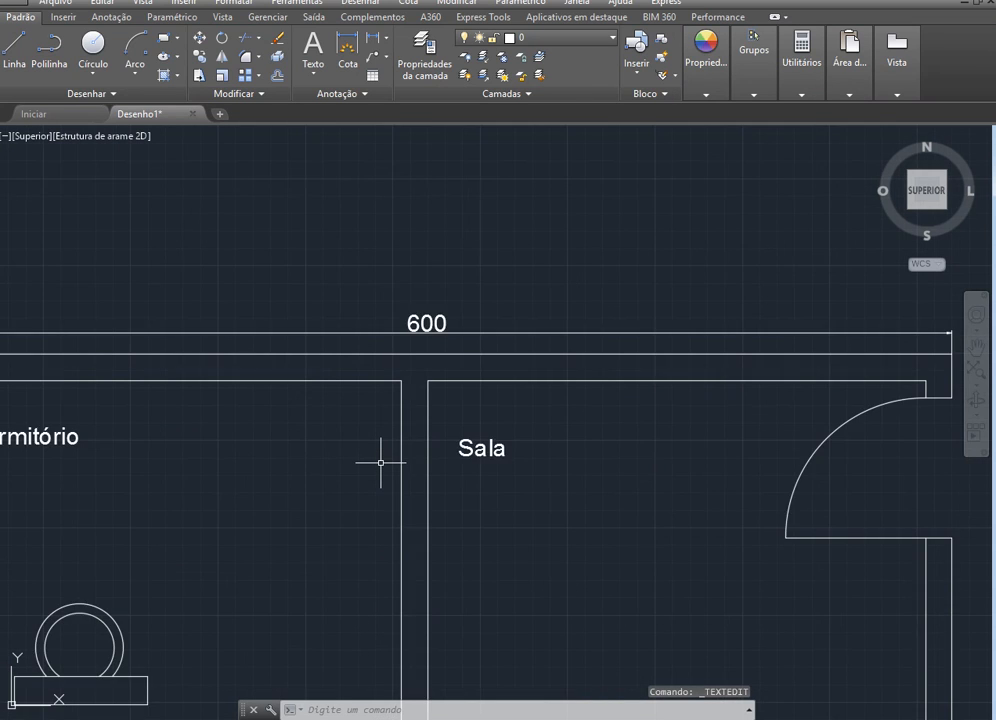
scroll(380, 462, "down", 2)
scroll(527, 440, "down", 2)
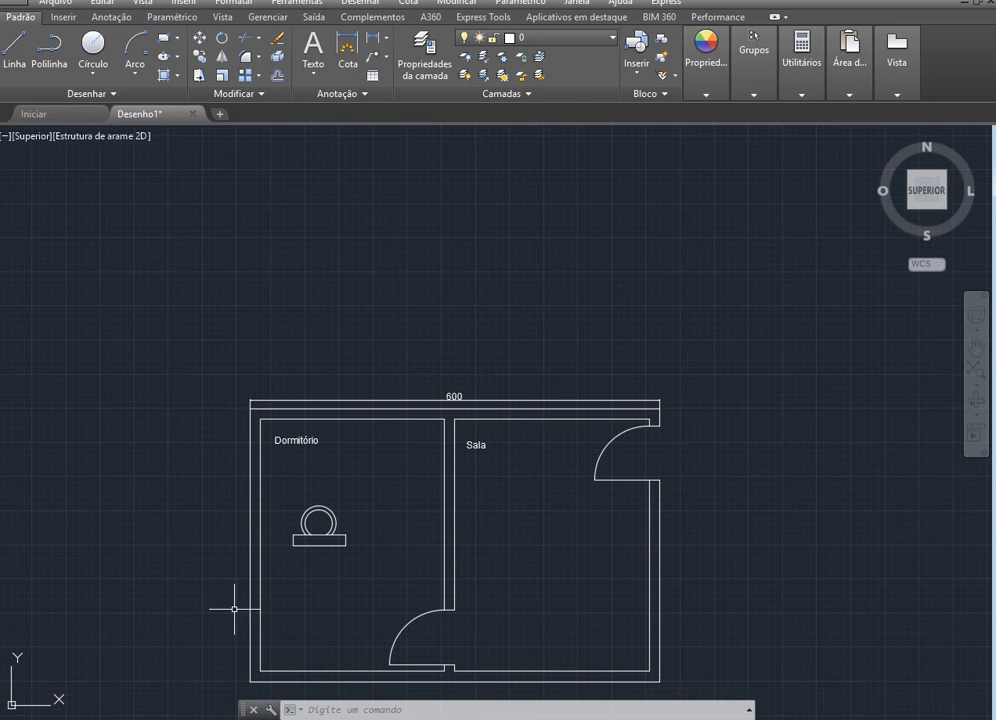
Add a vertical linear dimension between the outer corners of the plan's left wall, placing its line just outside the wall
scroll(349, 387, "down", 2)
scroll(272, 592, "up", 4)
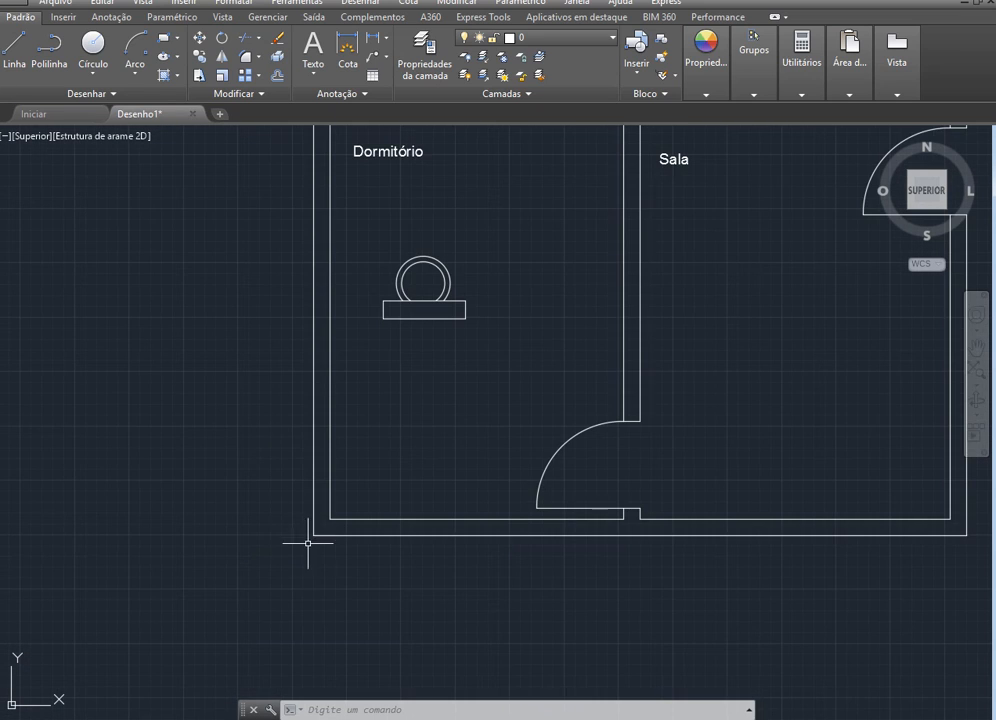
scroll(285, 429, "down", 2)
scroll(284, 380, "up", 2)
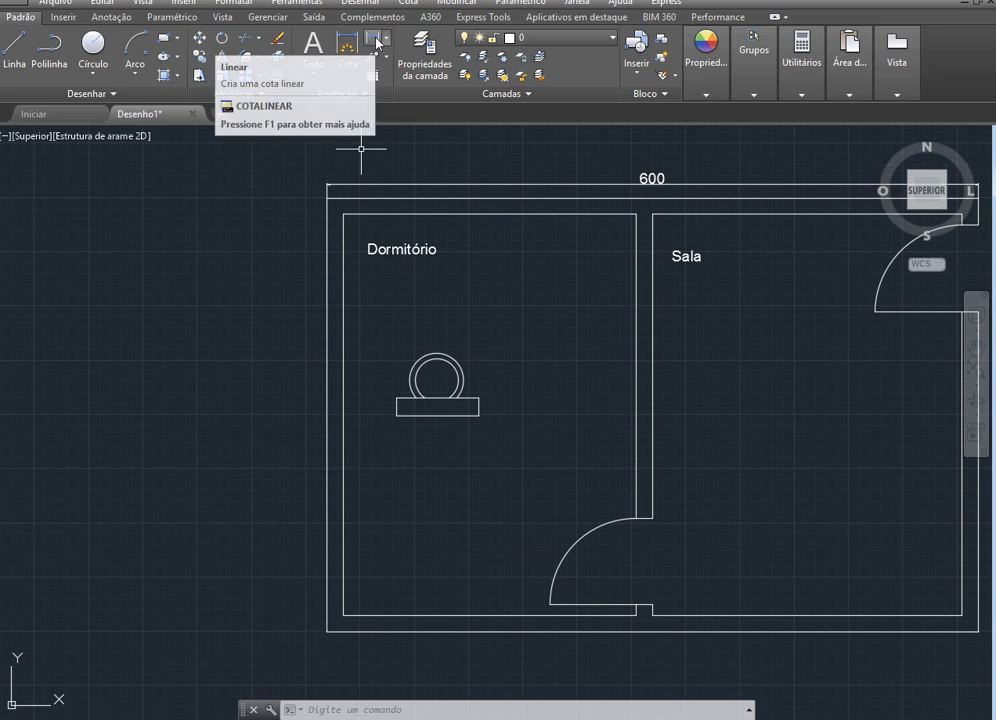
left_click(345, 48)
scroll(338, 216, "up", 10)
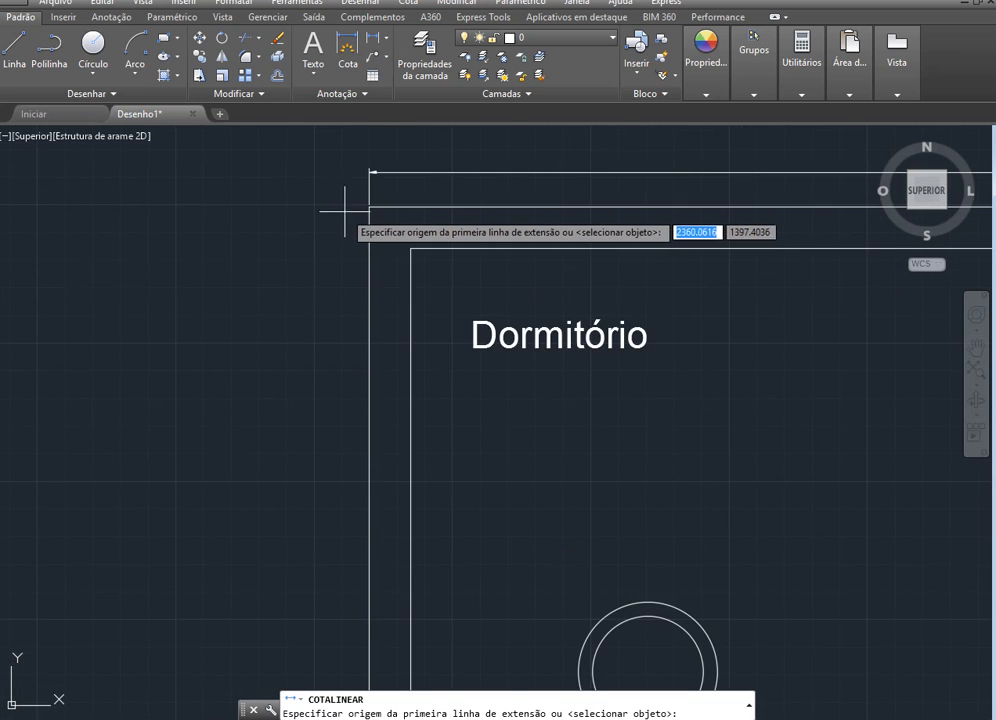
left_click(419, 171)
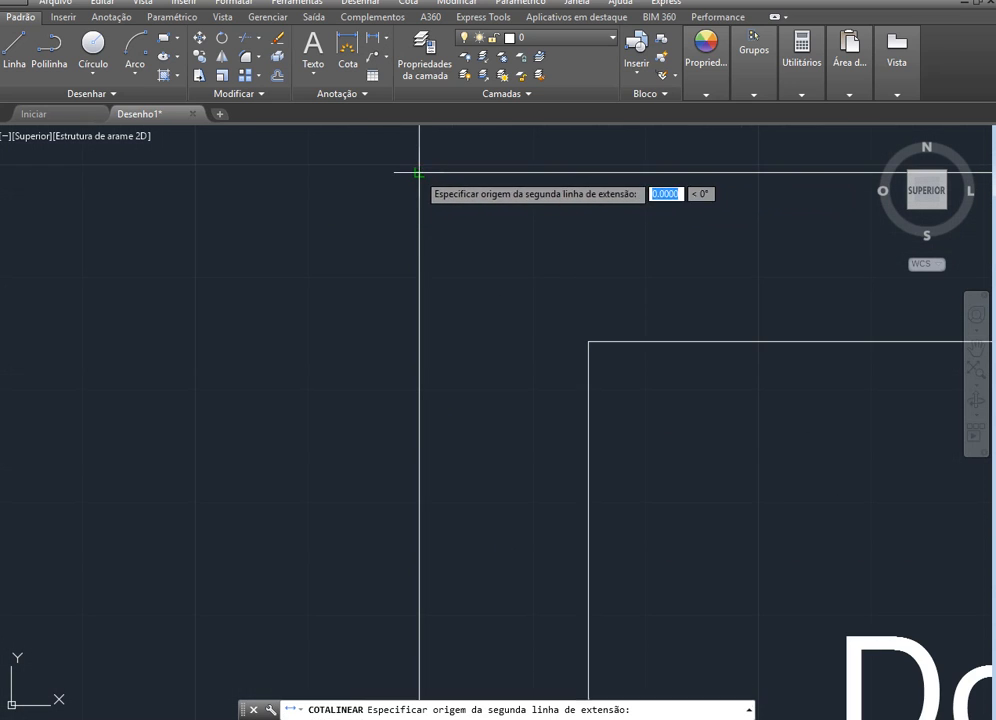
scroll(405, 356, "down", 10)
scroll(402, 522, "up", 8)
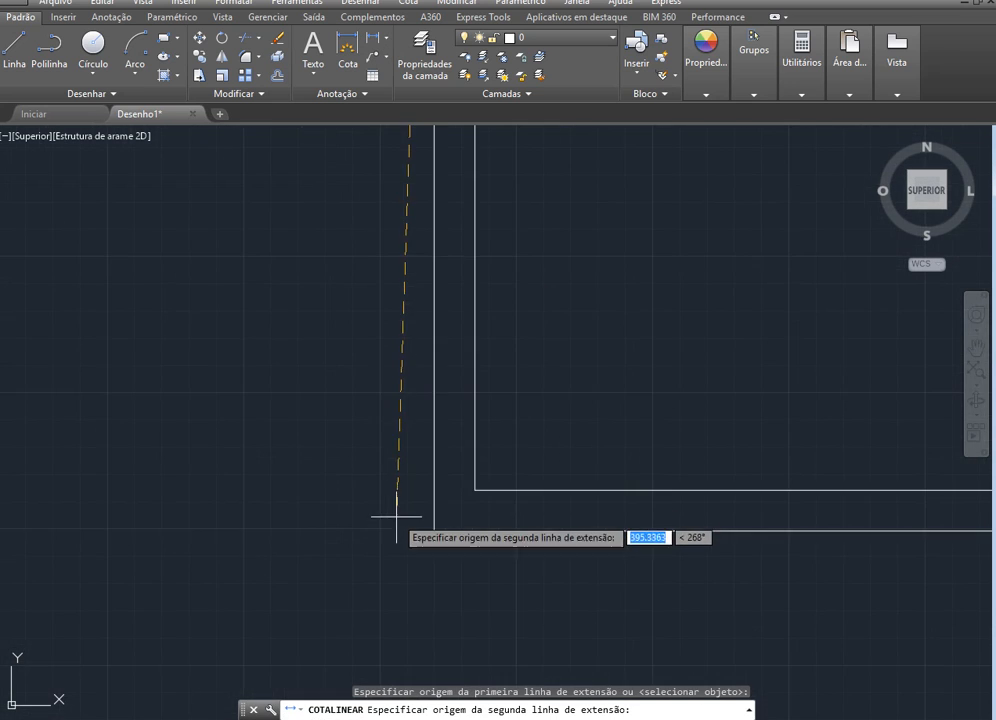
left_click(434, 531)
scroll(367, 516, "down", 8)
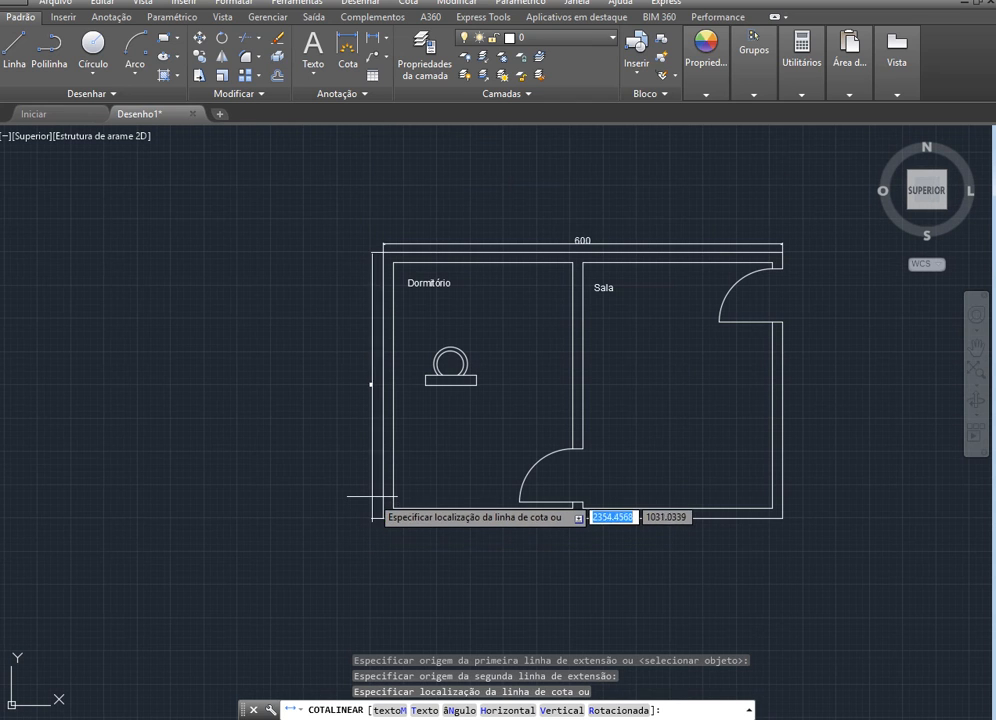
left_click(367, 495)
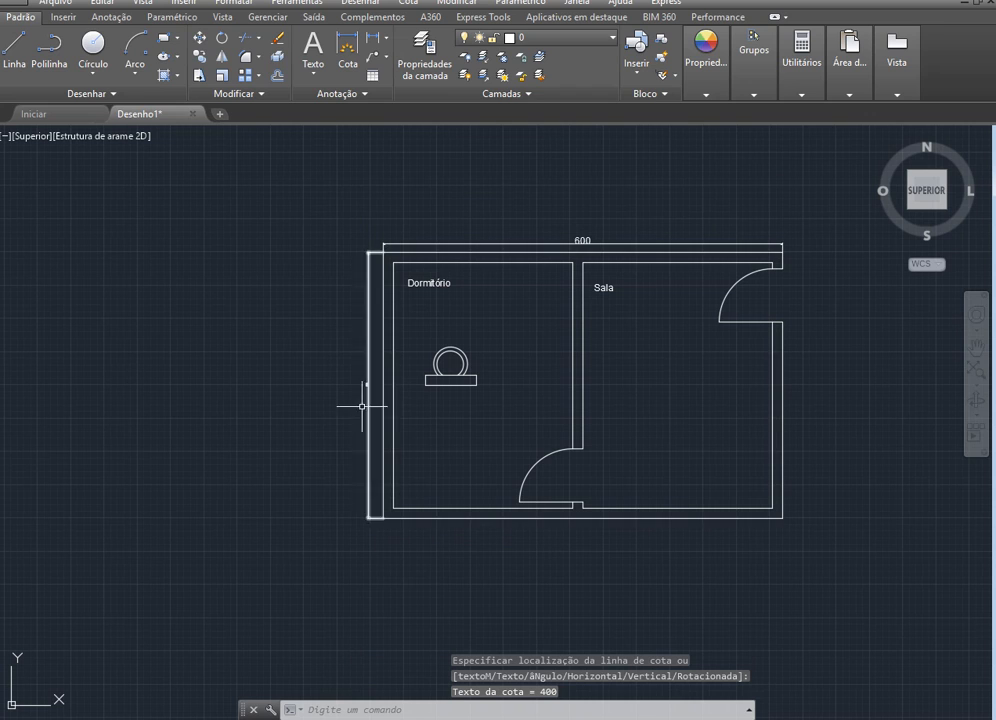
Set the text height of the left wall's dimension to 10
scroll(346, 381, "up", 4)
scroll(395, 405, "up", 4)
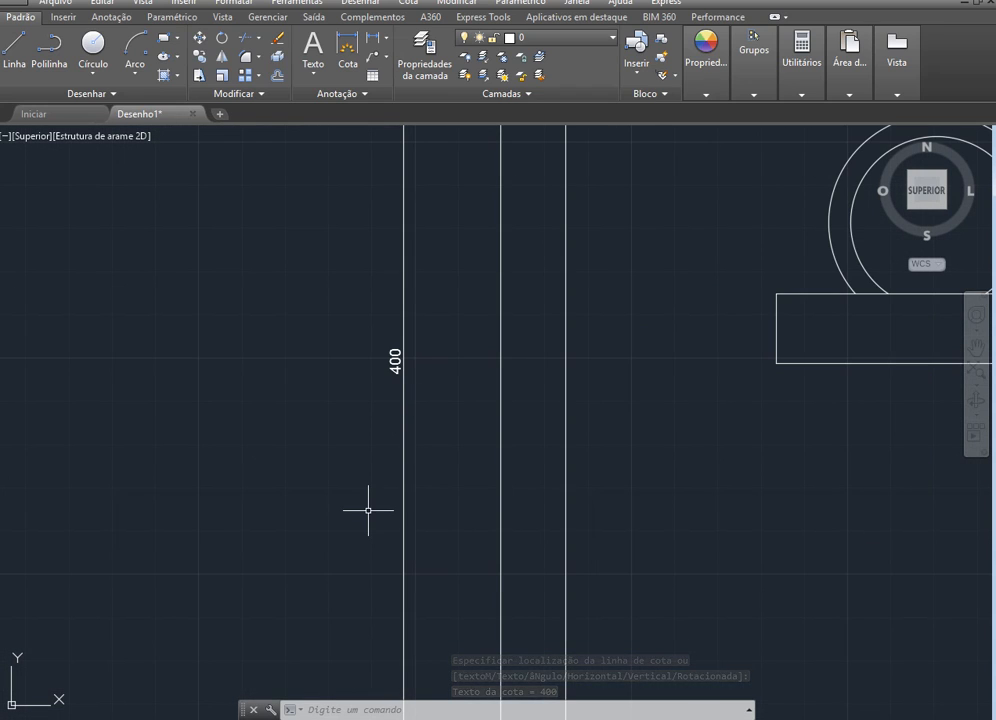
double_click(397, 357)
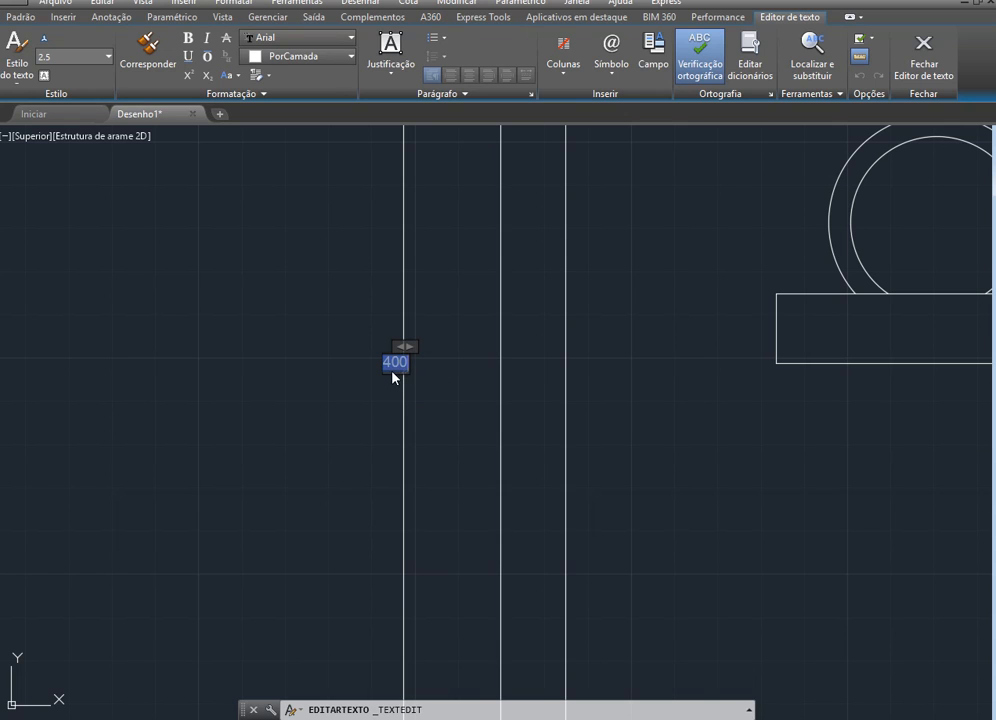
left_click(55, 57)
key("Return")
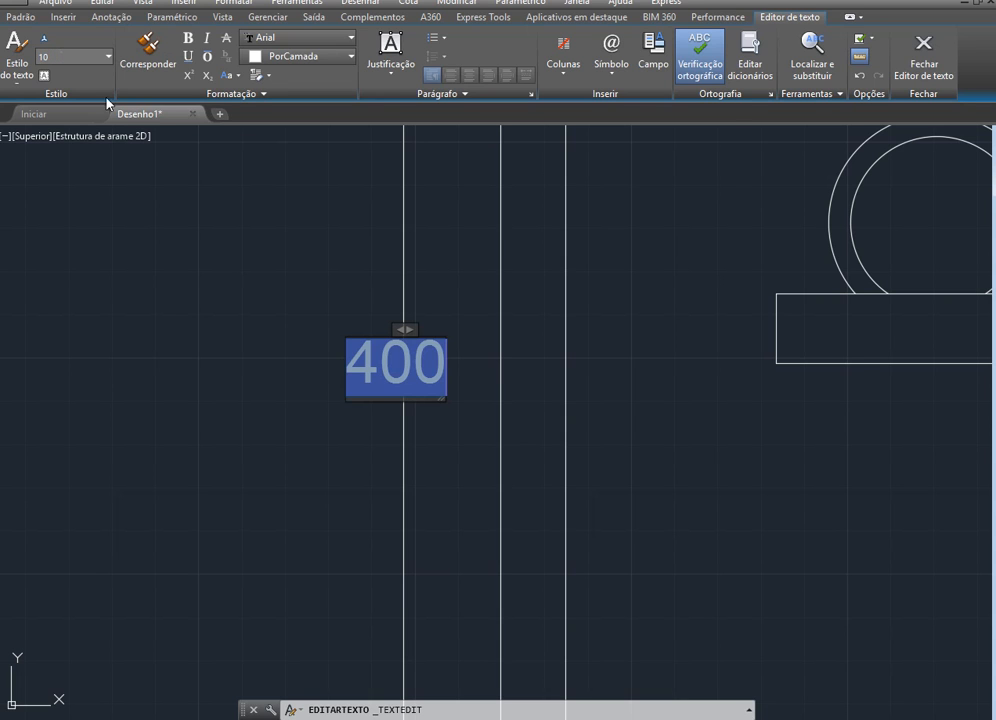
left_click(93, 351)
scroll(67, 438, "down", 4)
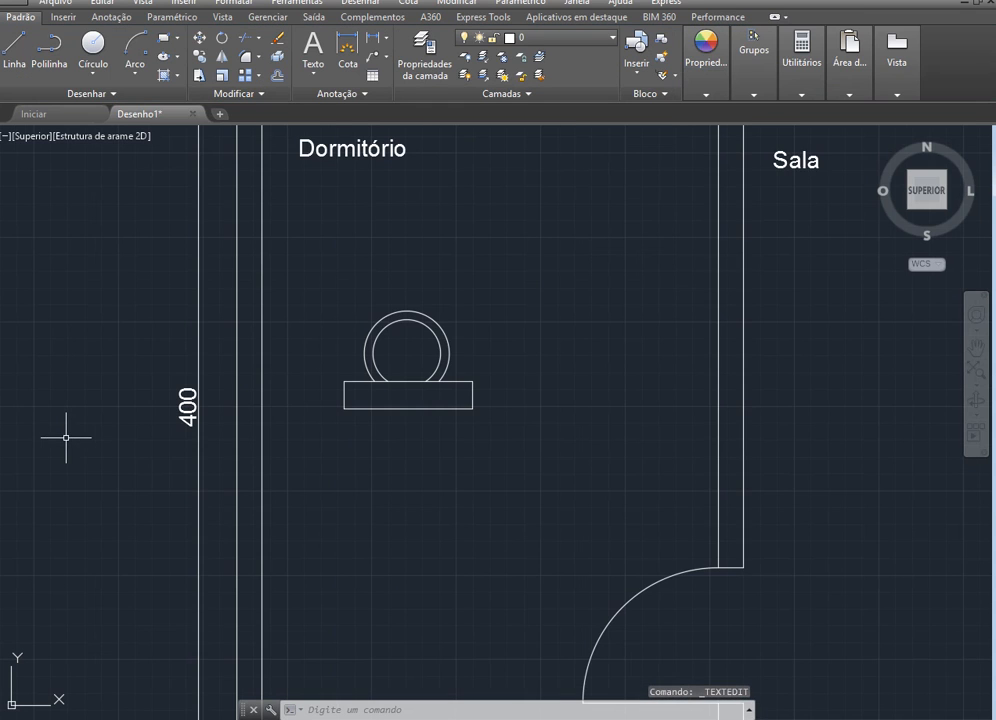
scroll(86, 441, "down", 2)
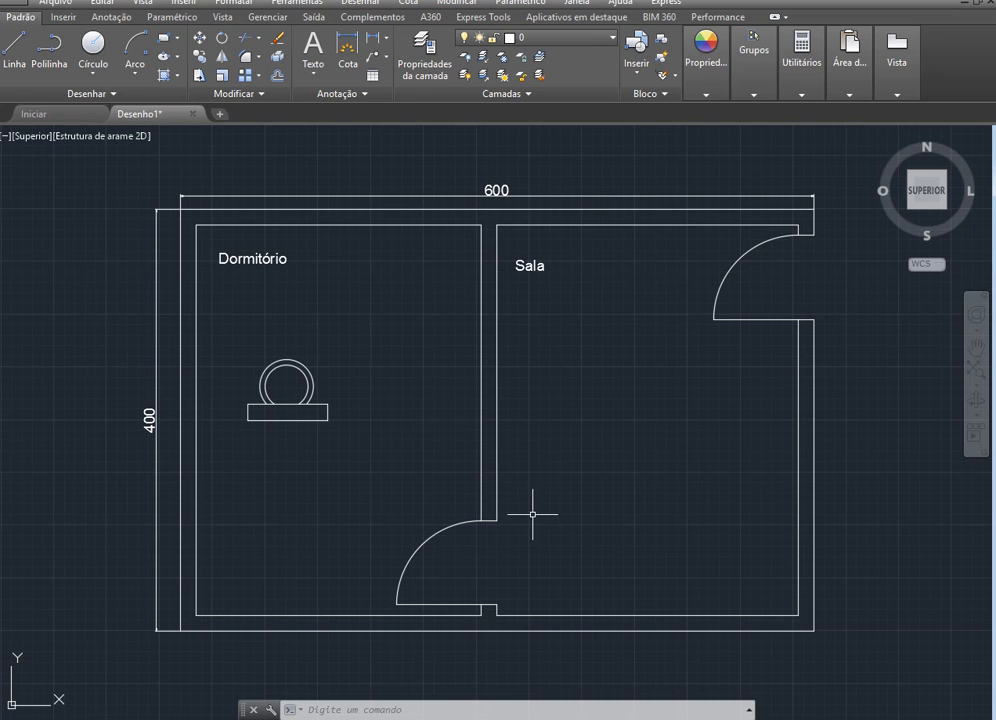
Modify the ISO-25 dimension style, setting its text height to 10, and close the style manager
left_click(227, 4)
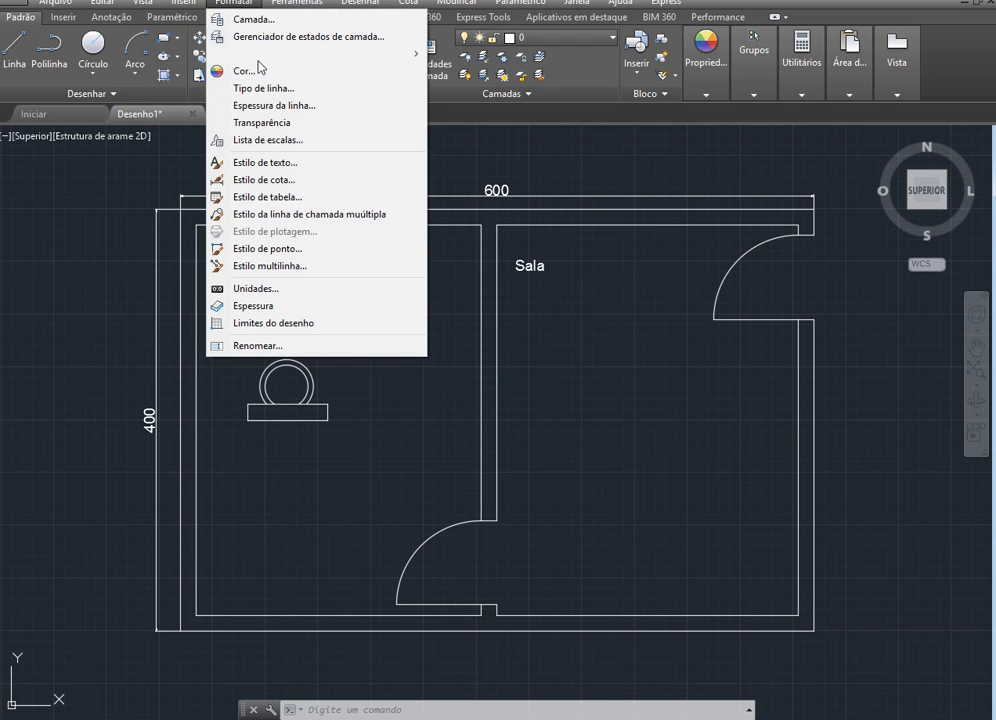
left_click(274, 180)
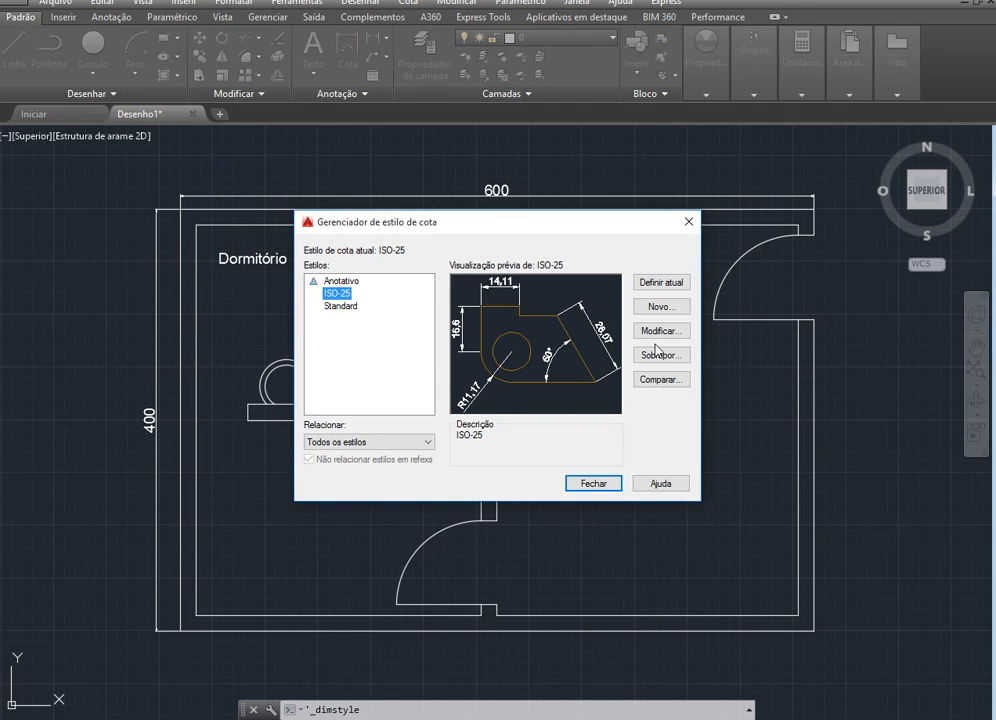
left_click(658, 330)
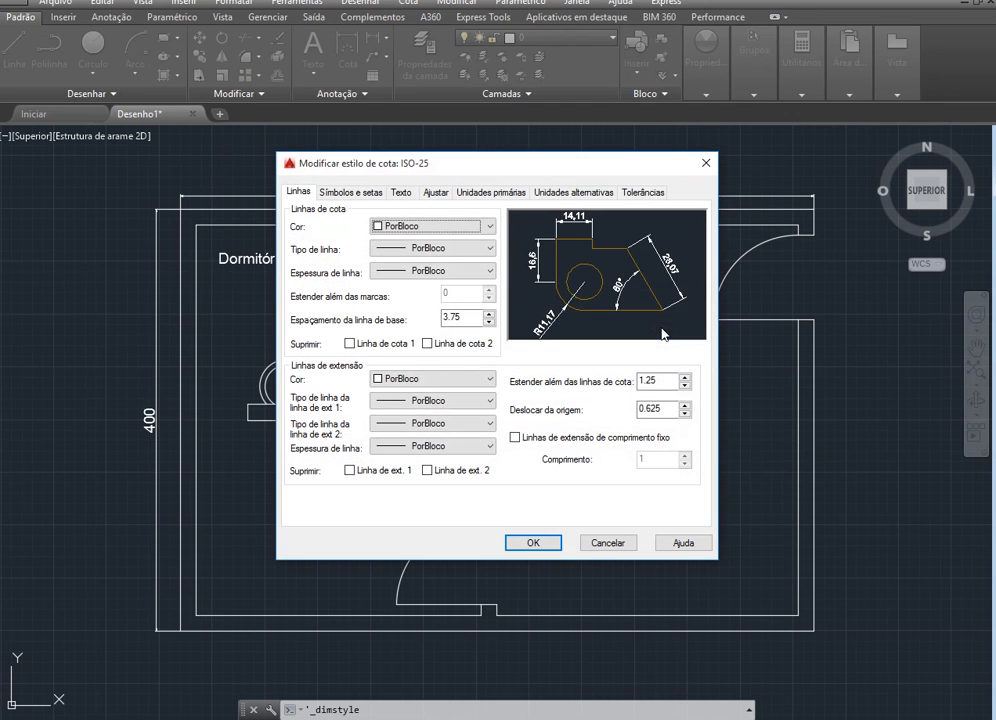
left_click(401, 192)
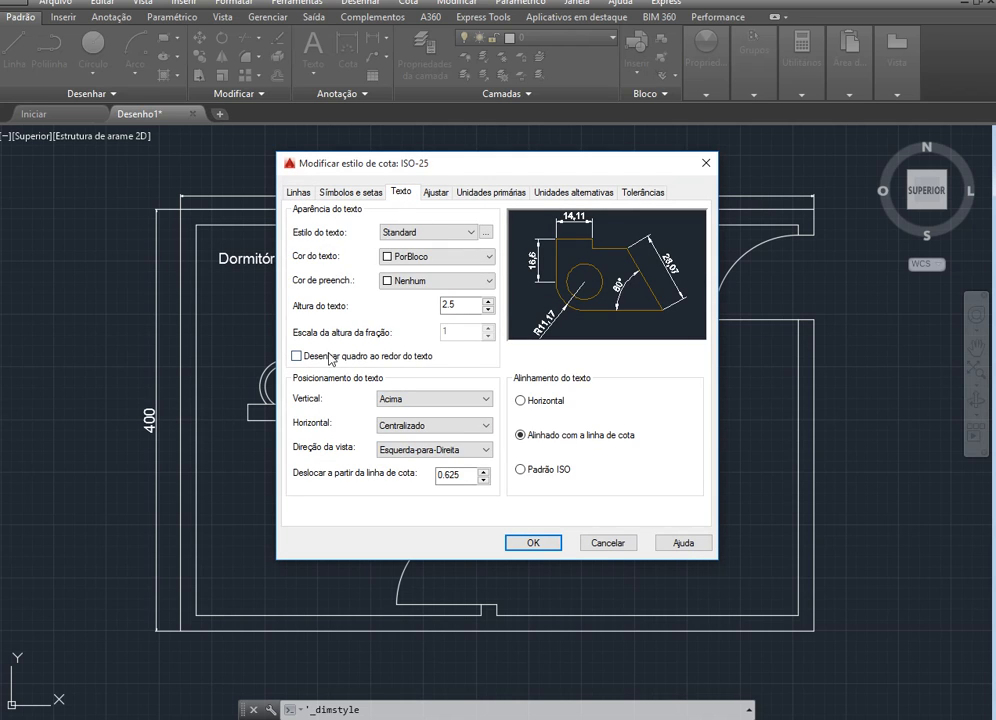
double_click(465, 307)
double_click(465, 307)
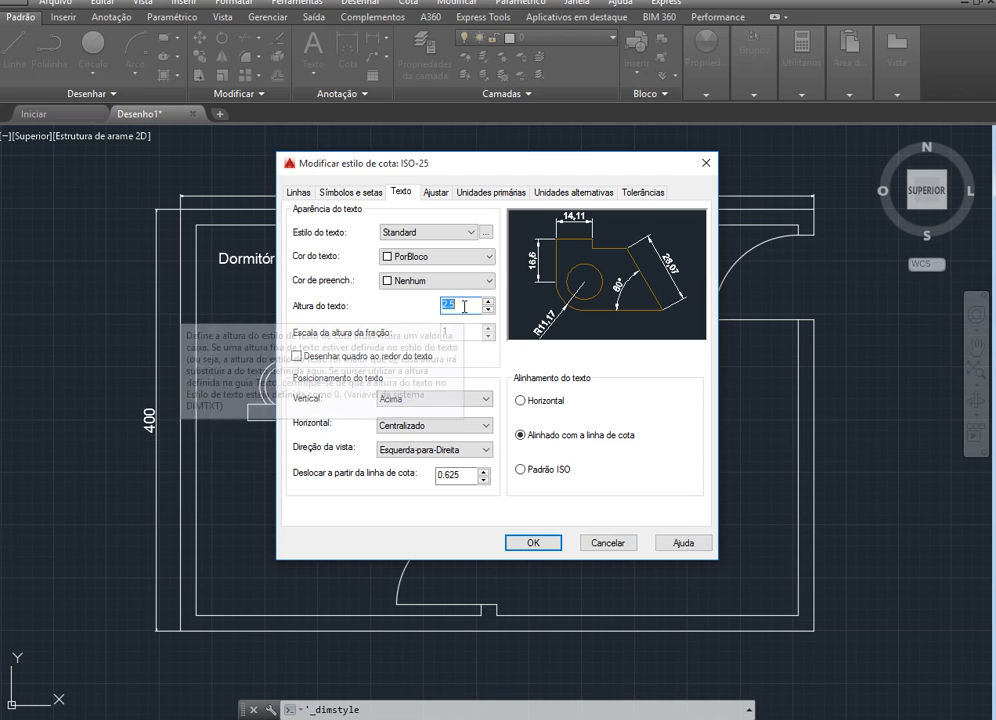
type("10")
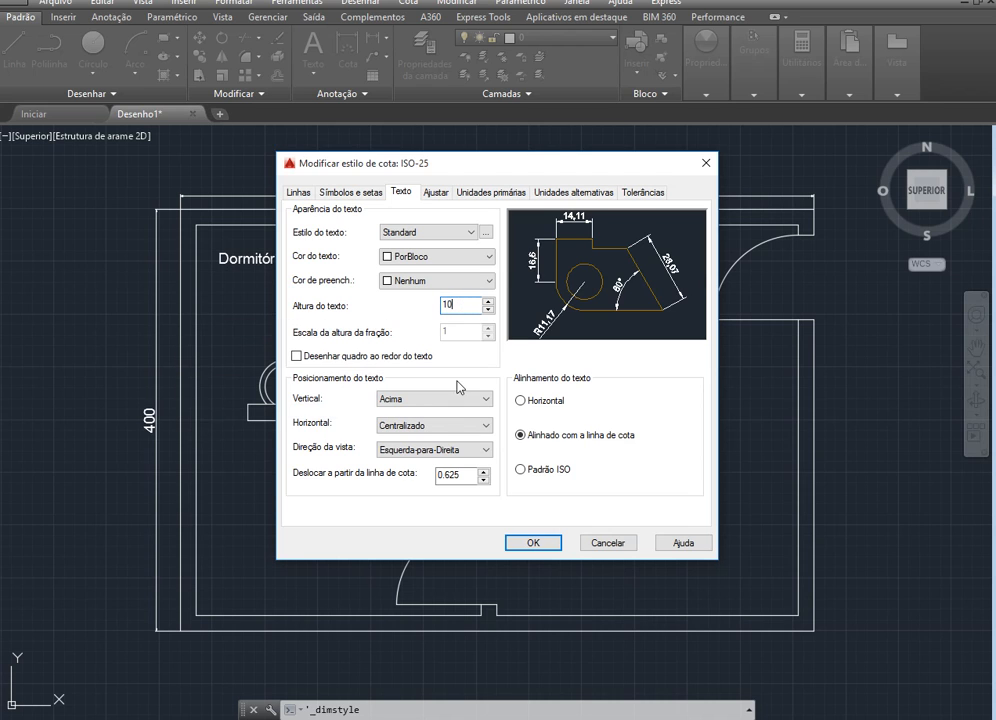
left_click(536, 543)
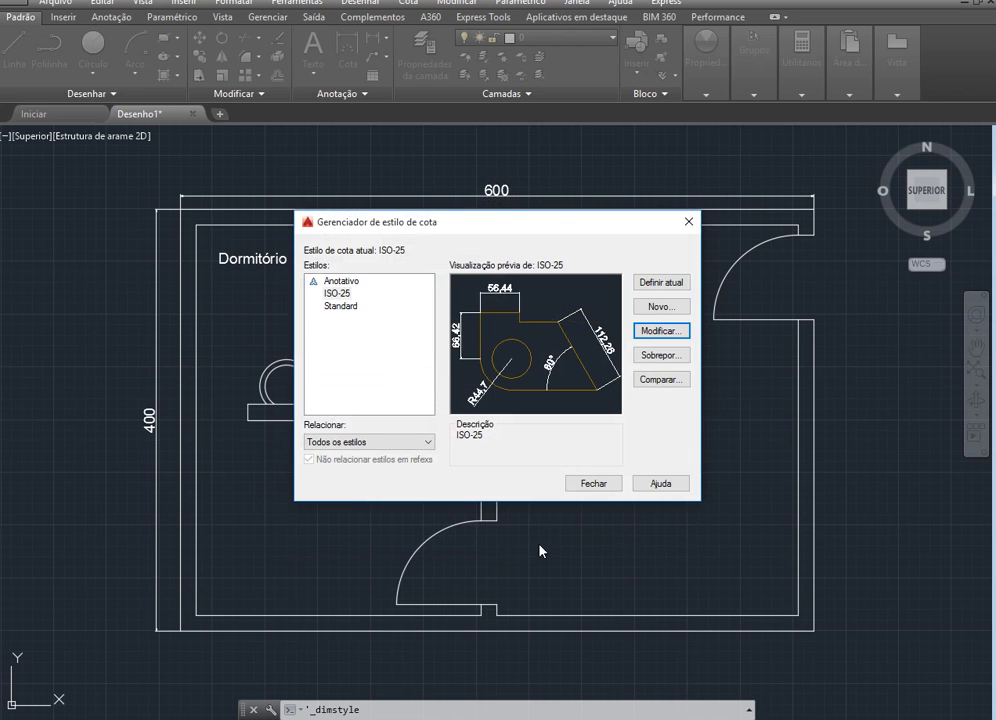
left_click(593, 484)
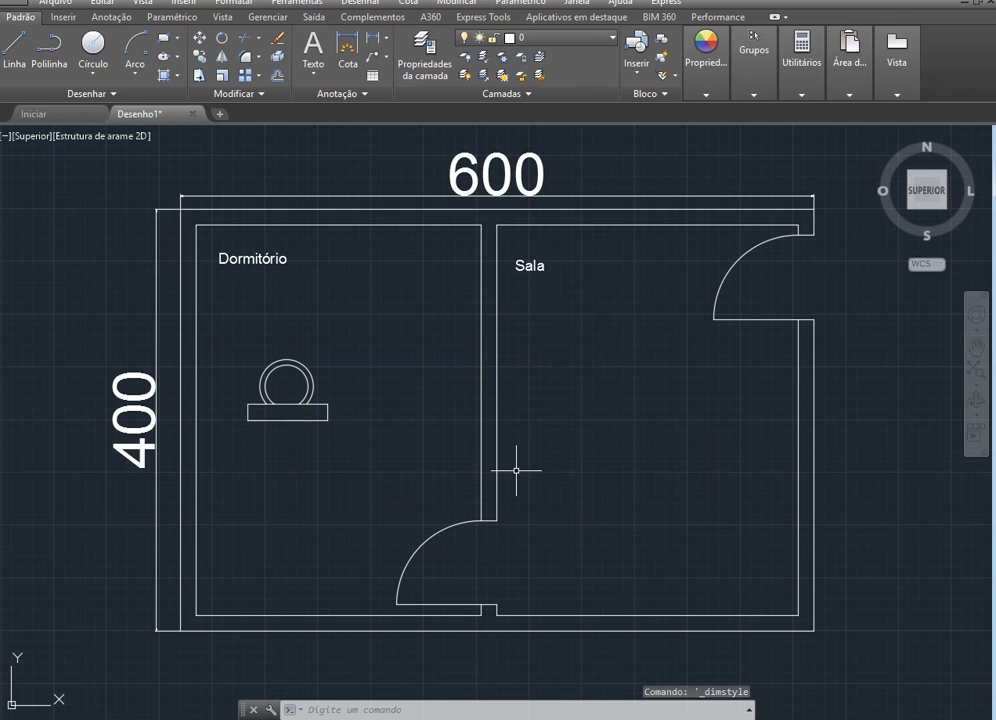
Delete the left wall's dimension and the upper wall's dimension
left_click(126, 374)
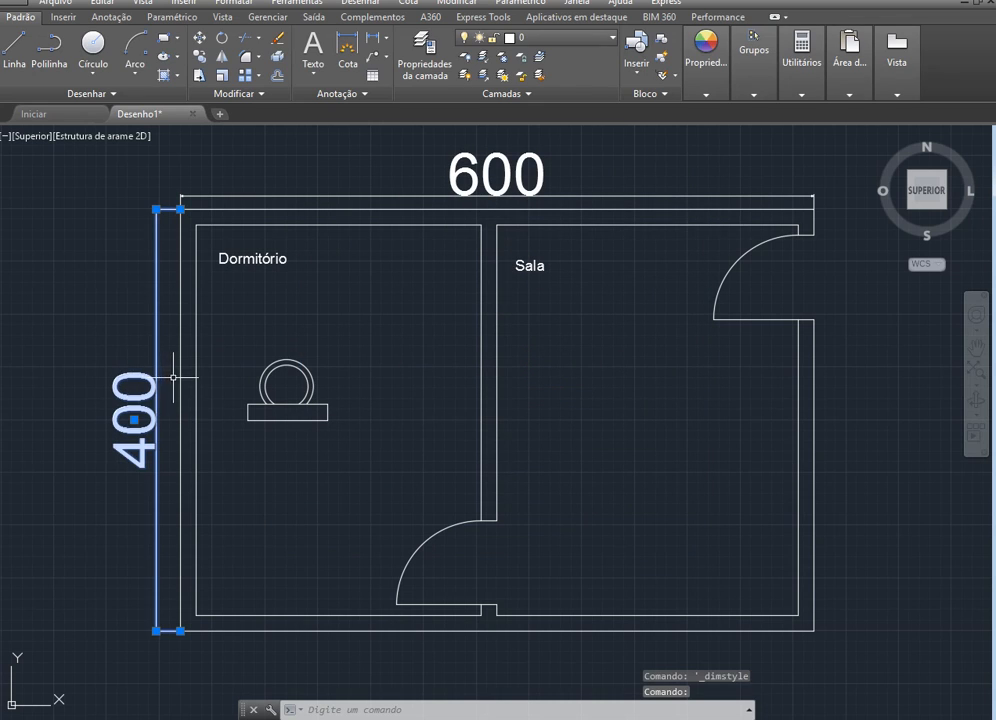
key("Delete")
left_click(501, 161)
key("Delete")
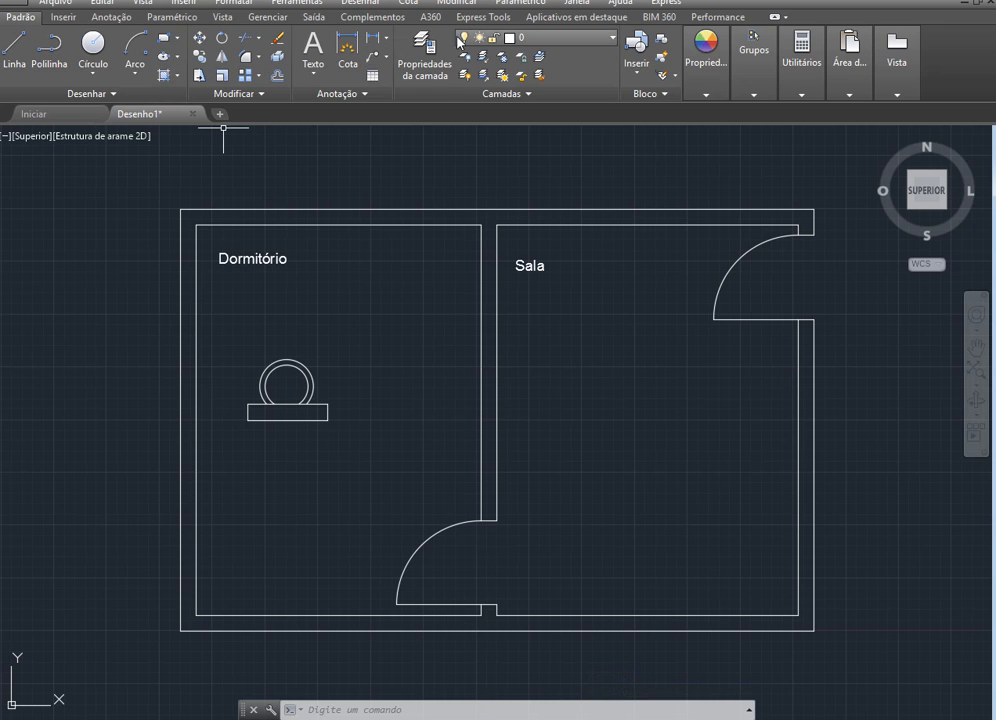
Add a horizontal linear dimension between the outer corners of the plan's upper wall, placing its line just above the wall
left_click(347, 50)
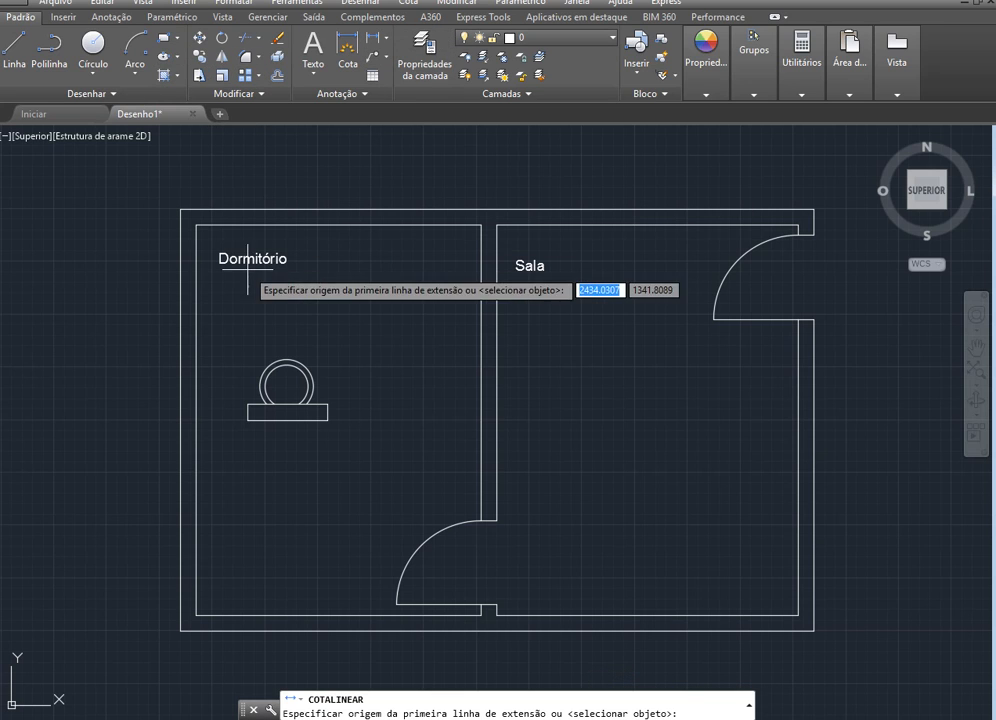
left_click(180, 209)
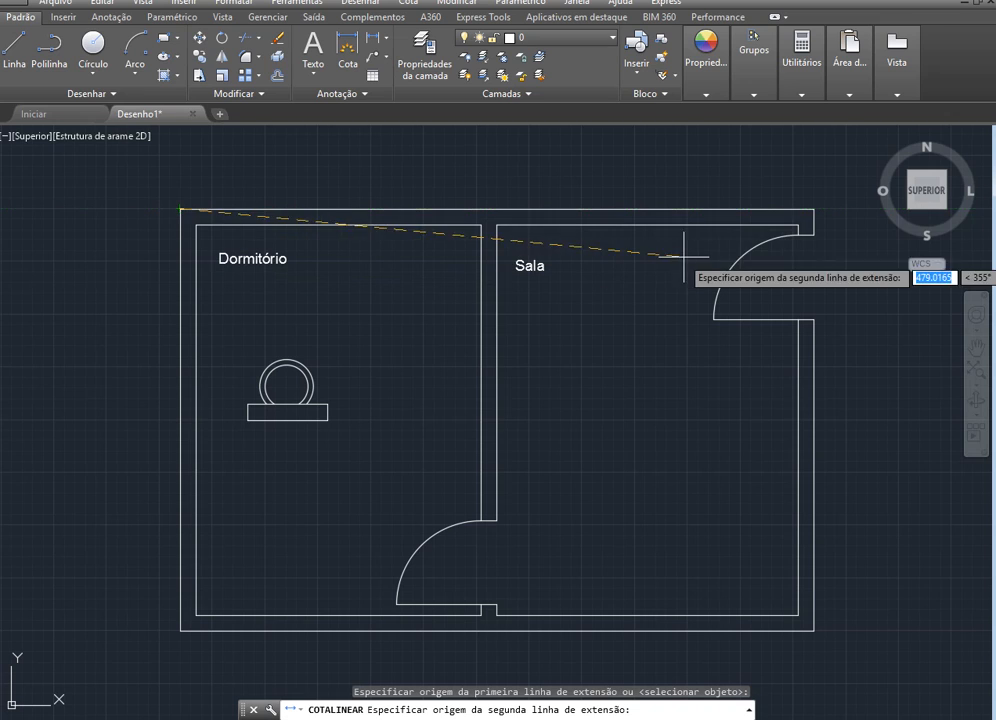
left_click(813, 209)
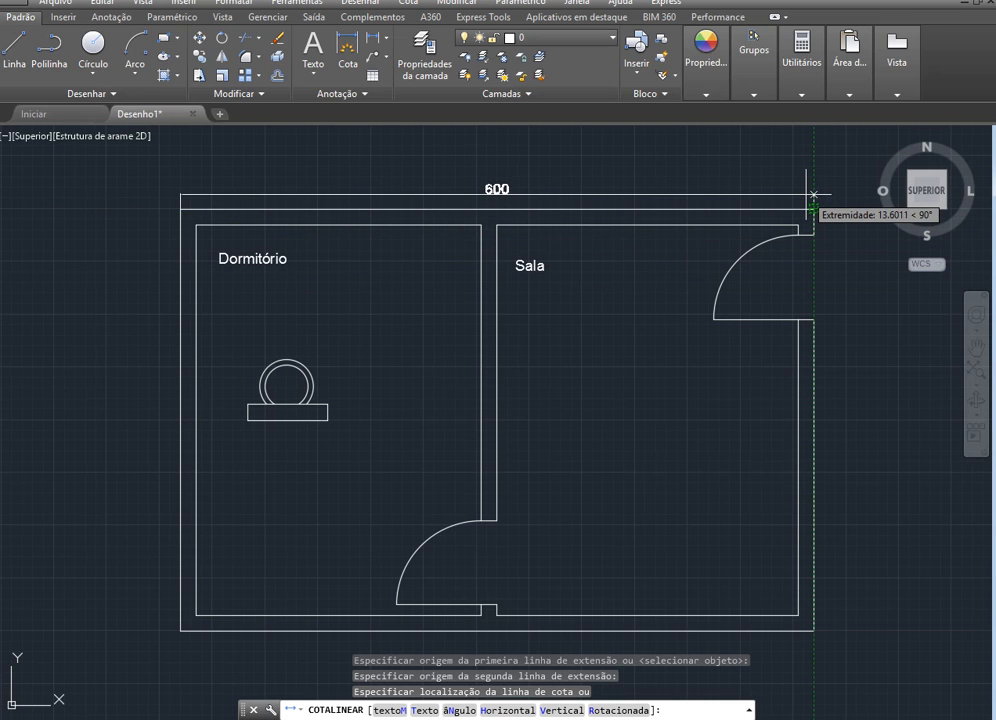
left_click(812, 194)
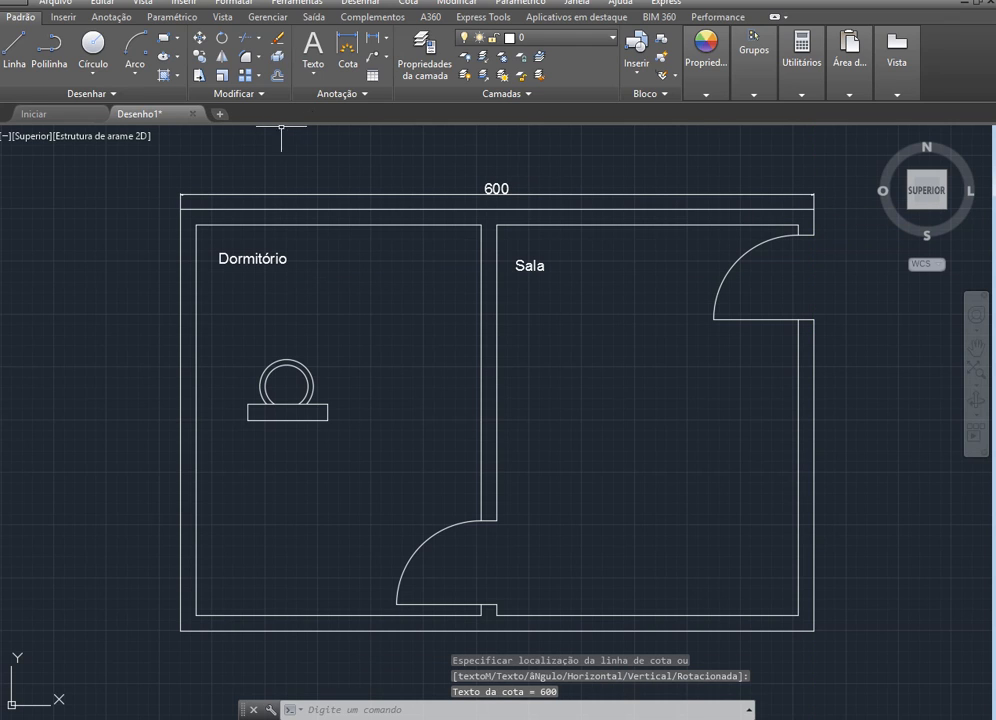
Dimension the full outer height of the plan's left wall with a vertical linear dimension, its line slightly outside the wall
left_click(348, 50)
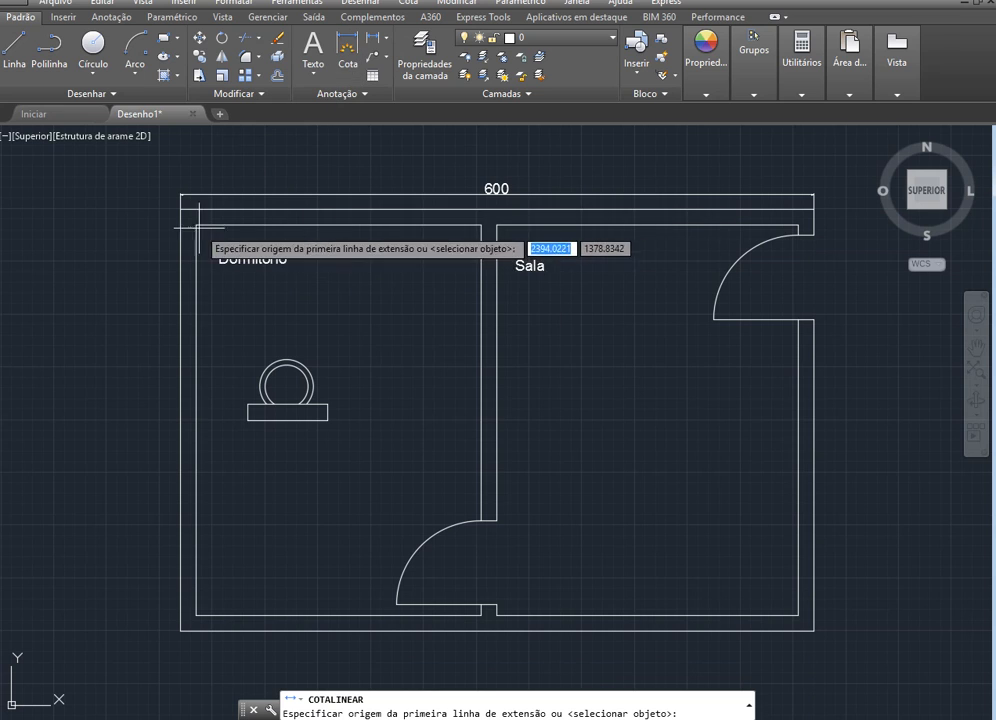
scroll(200, 229, "up", 6)
left_click(171, 169)
scroll(171, 169, "down", 4)
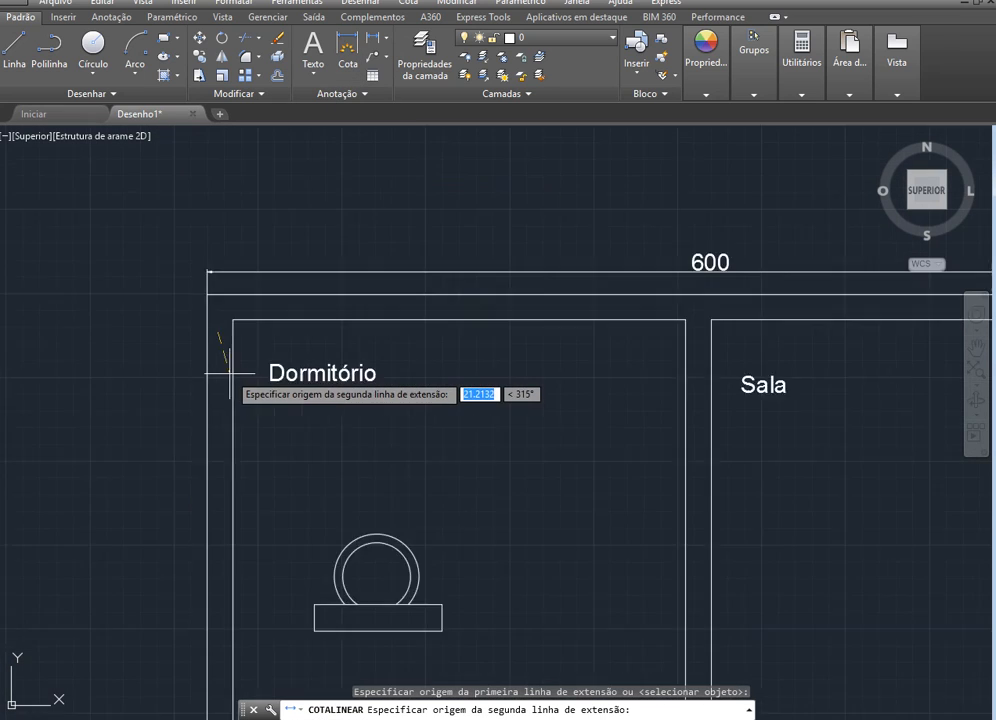
scroll(218, 390, "down", 5)
scroll(214, 520, "up", 5)
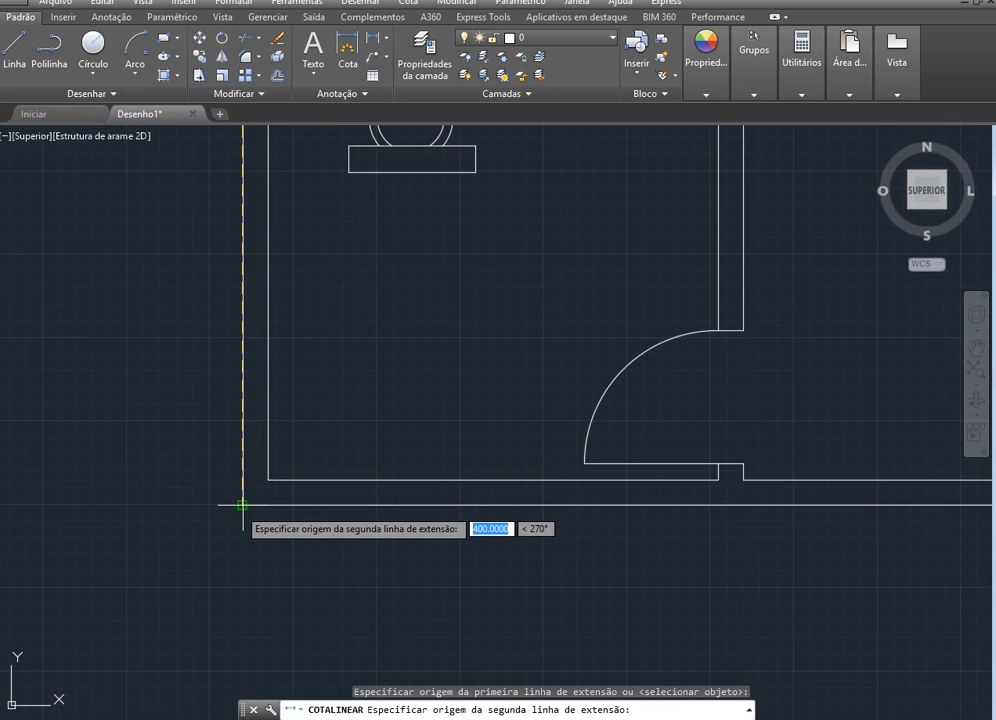
left_click(242, 505)
scroll(185, 507, "down", 5)
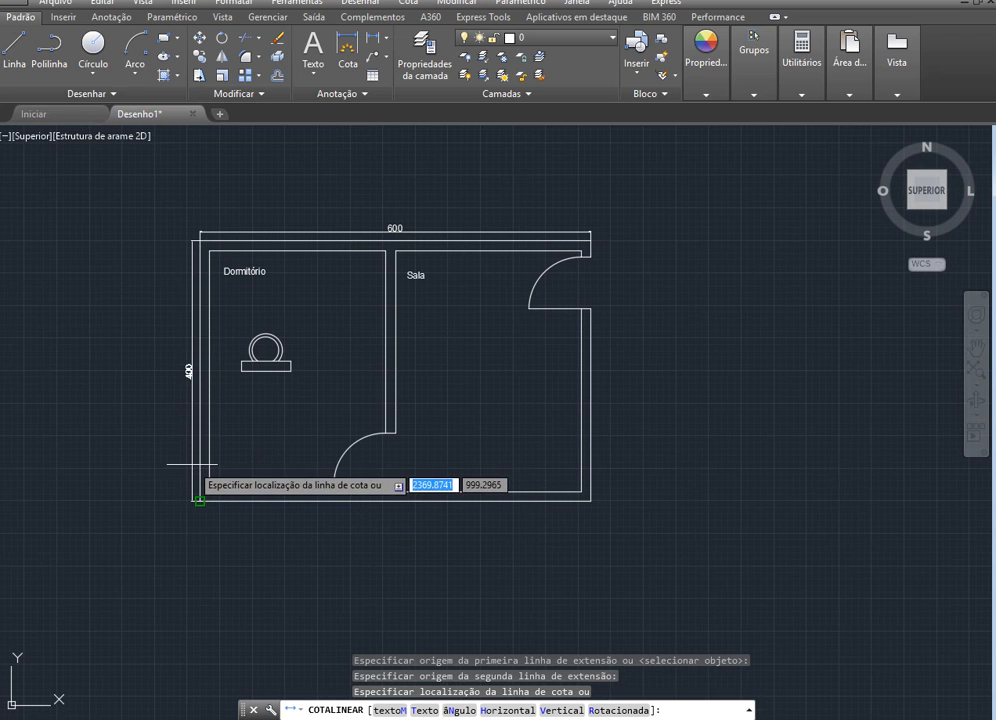
left_click(190, 465)
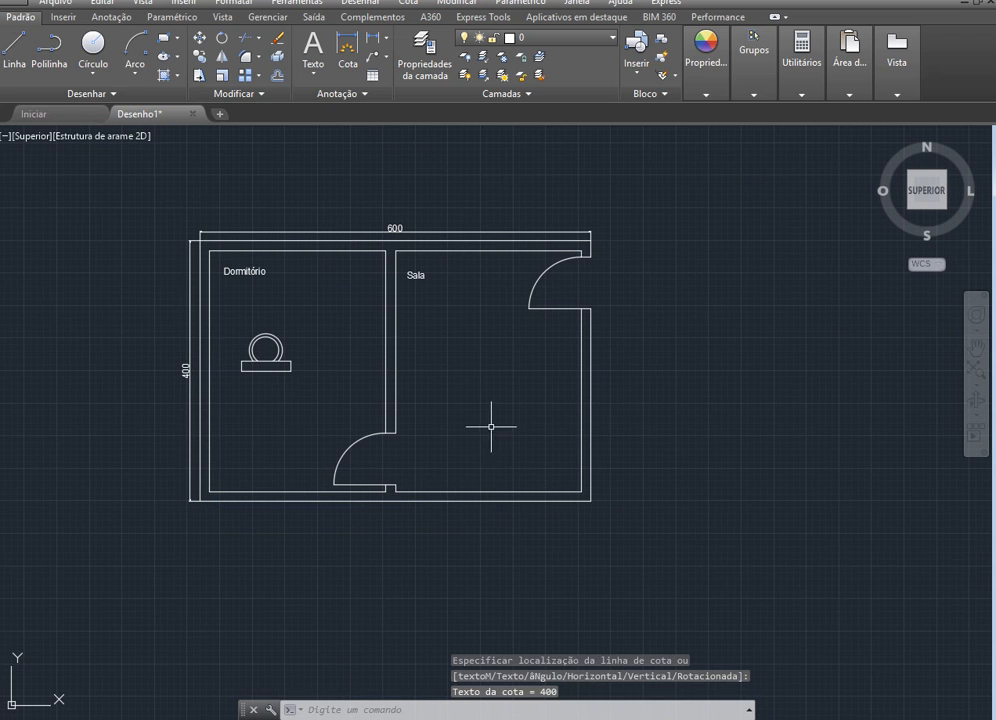
Add a vertical linear dimension across the door opening in the partition wall, placing its line just inside the Sala
scroll(349, 525, "up", 5)
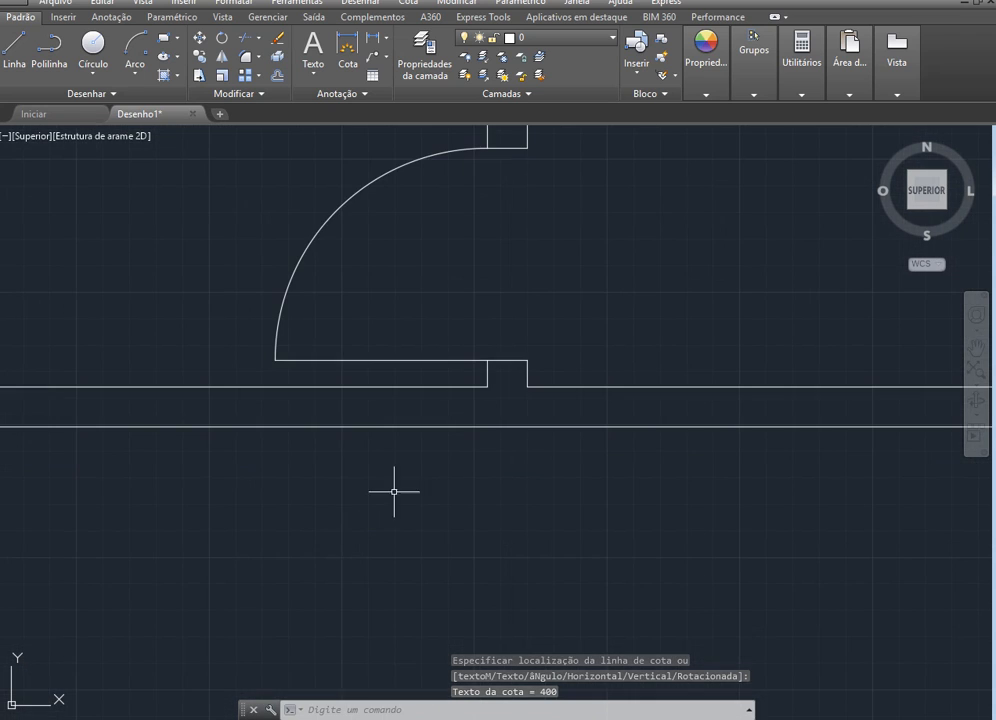
scroll(458, 507, "down", 4)
scroll(511, 387, "up", 2)
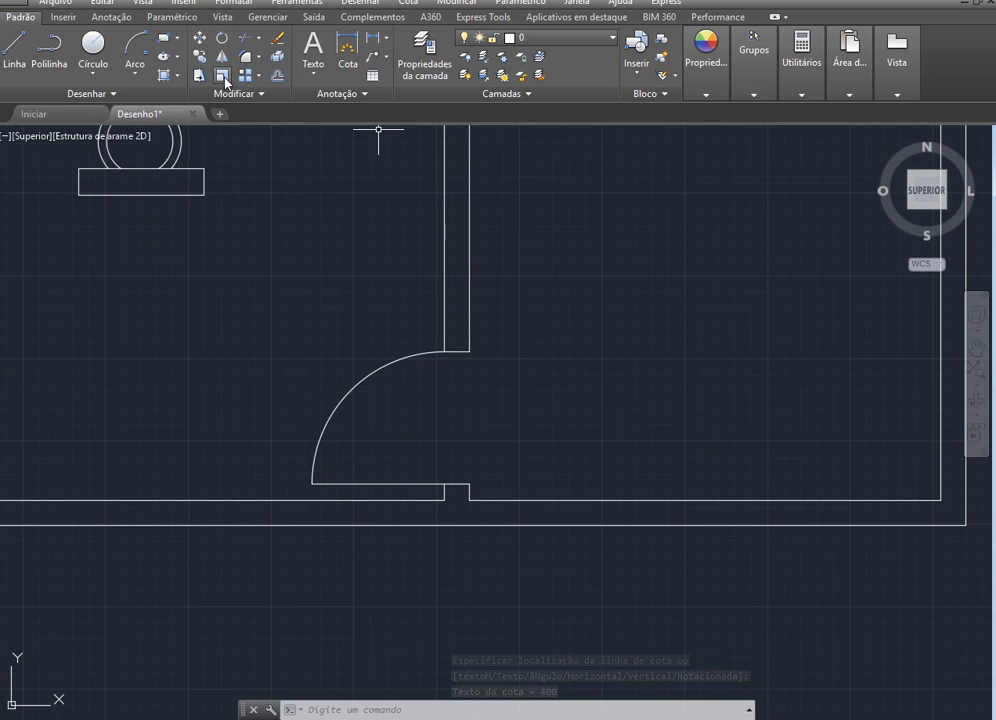
left_click(374, 43)
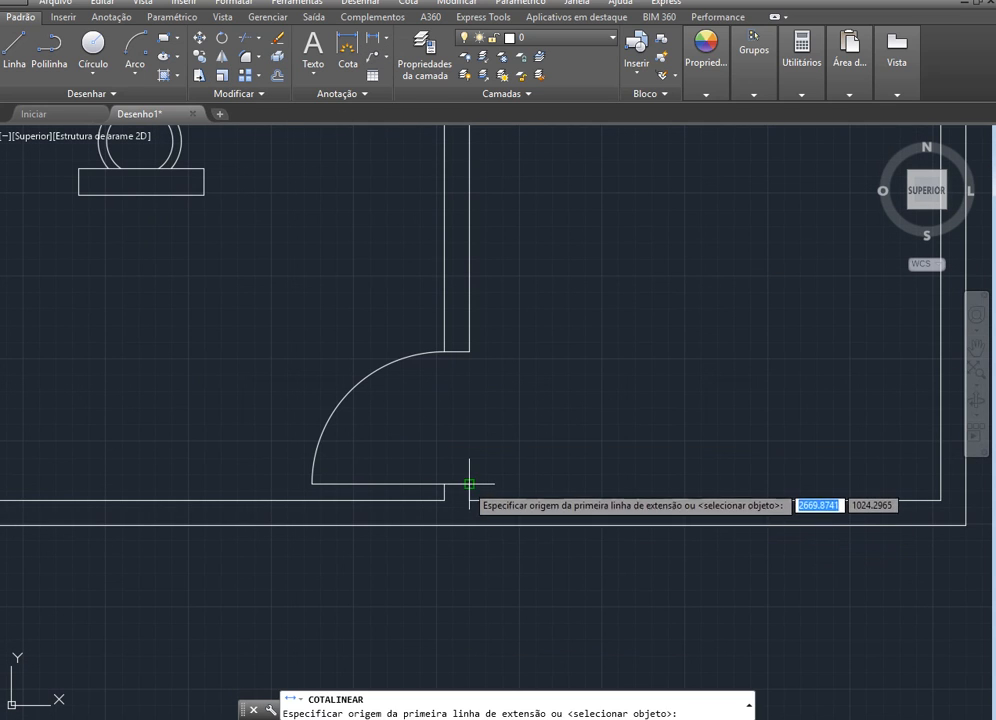
left_click(469, 485)
left_click(470, 352)
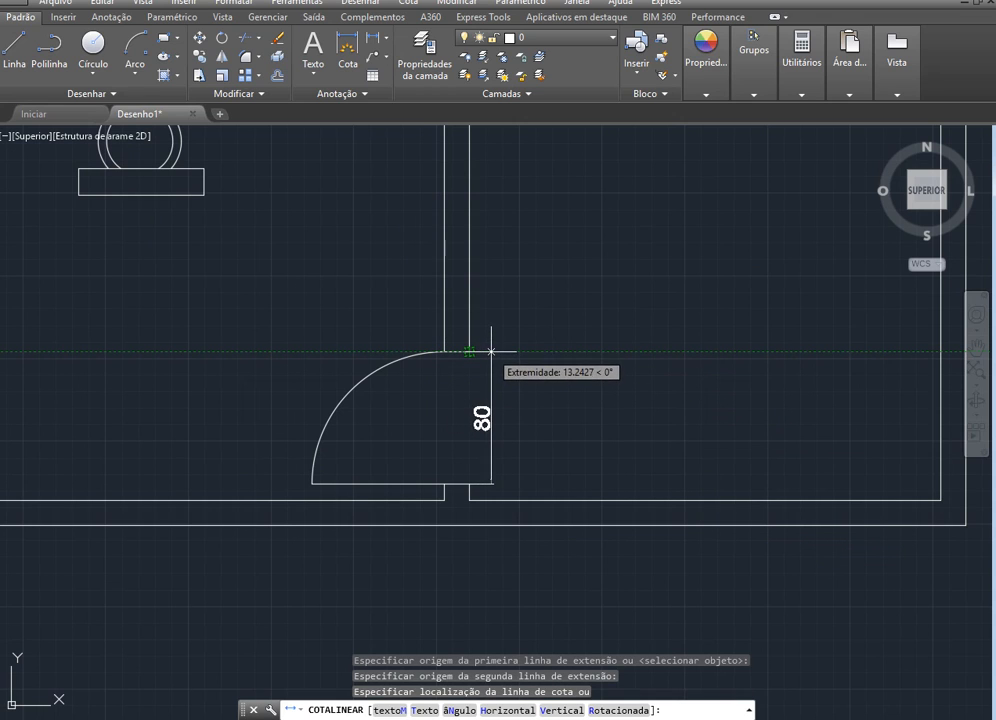
left_click(492, 352)
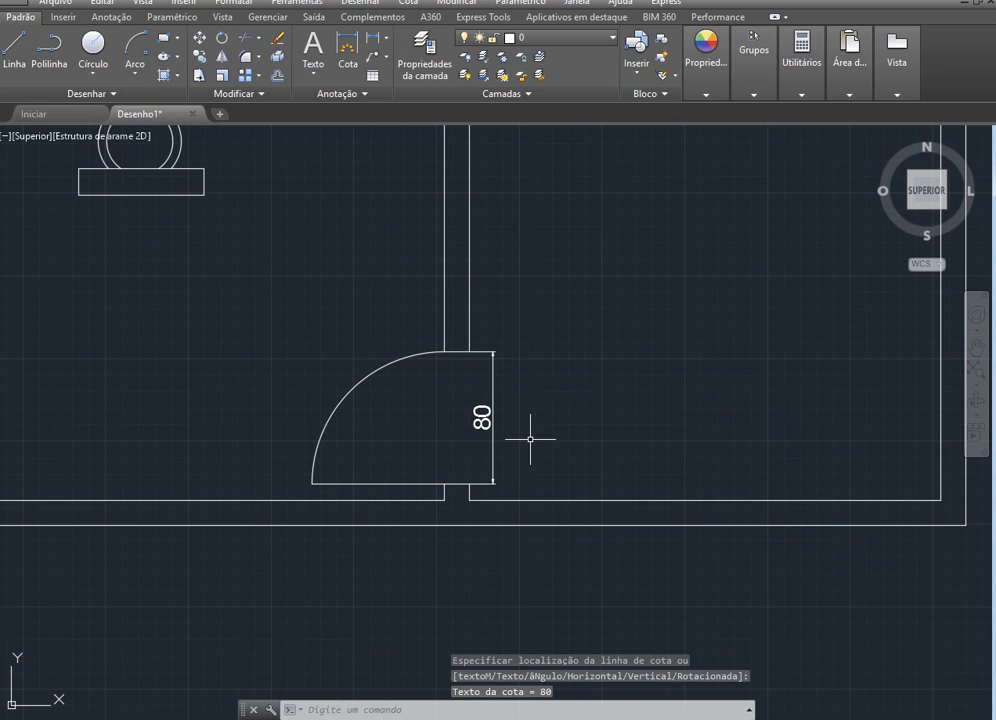
Draw a diagonal line across the Sala from its upper-left inner corner to its lower-right inner corner
scroll(530, 438, "down", 6)
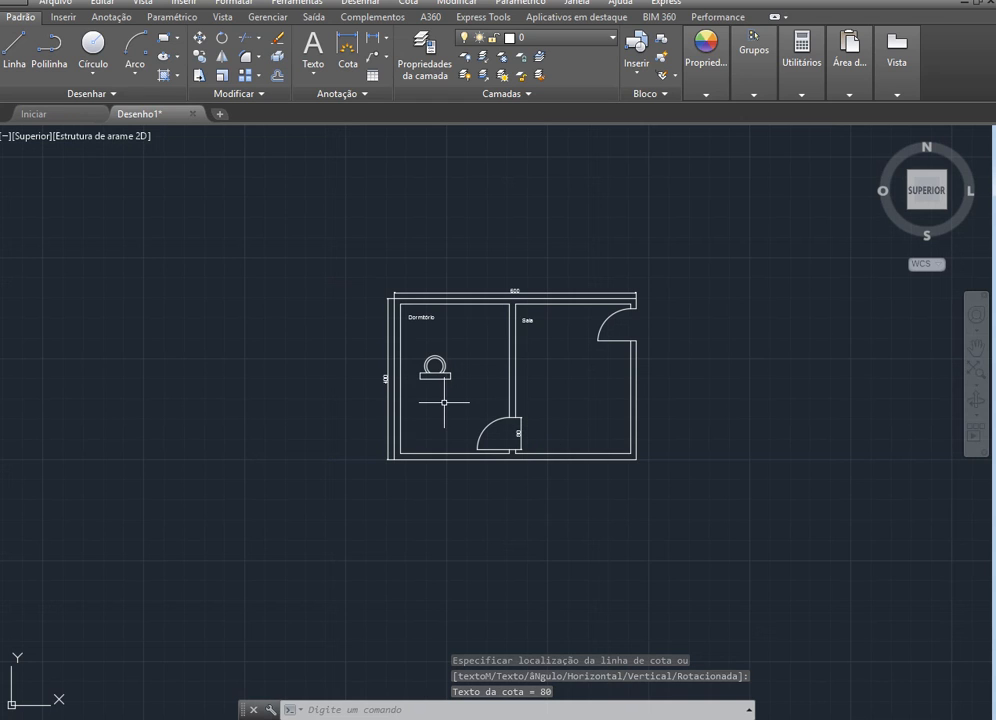
scroll(444, 404, "up", 2)
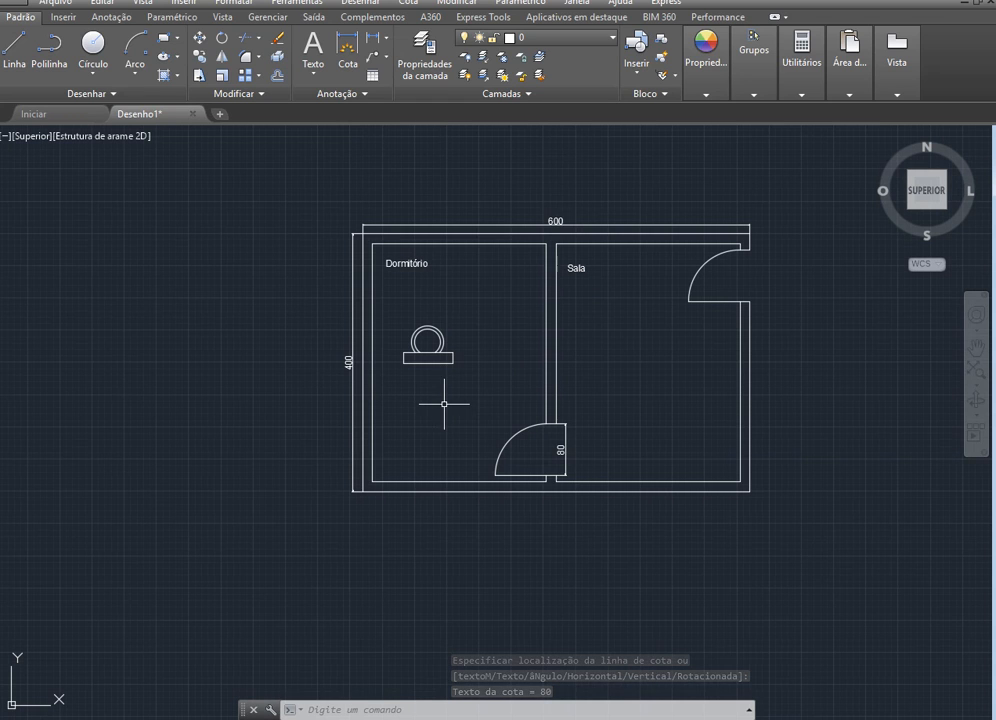
left_click(14, 50)
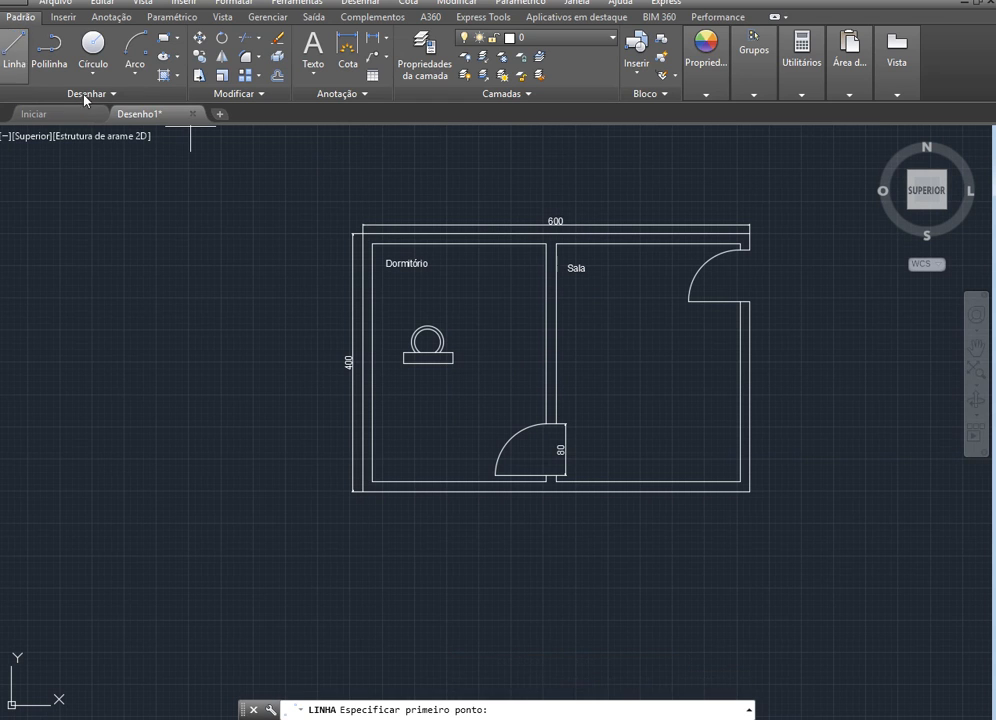
left_click(547, 243)
left_click(740, 480)
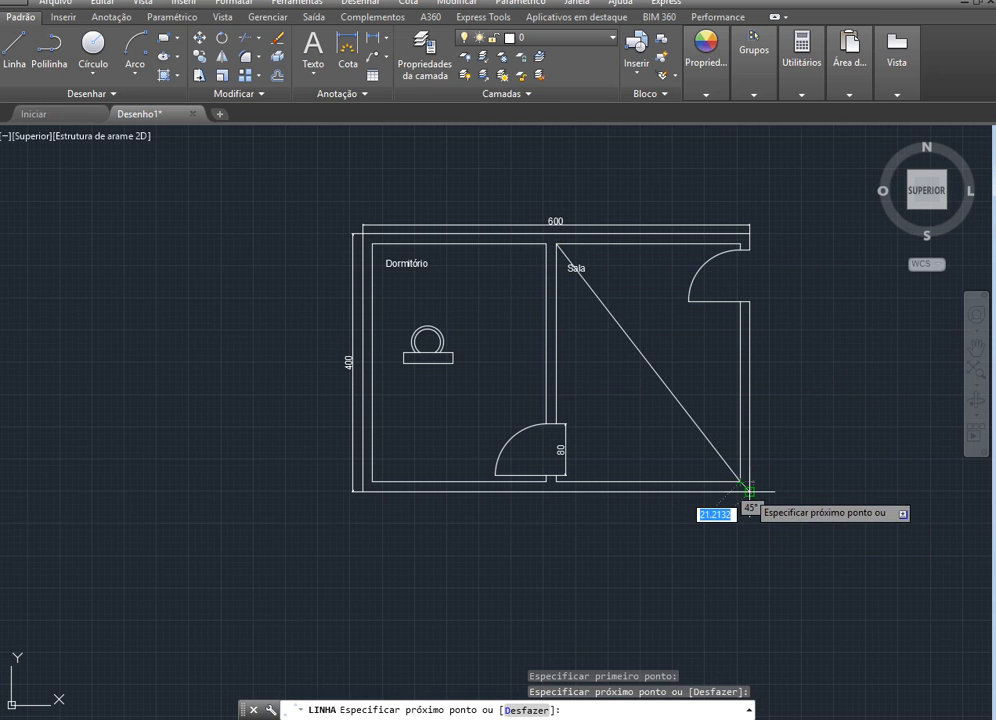
key("Return")
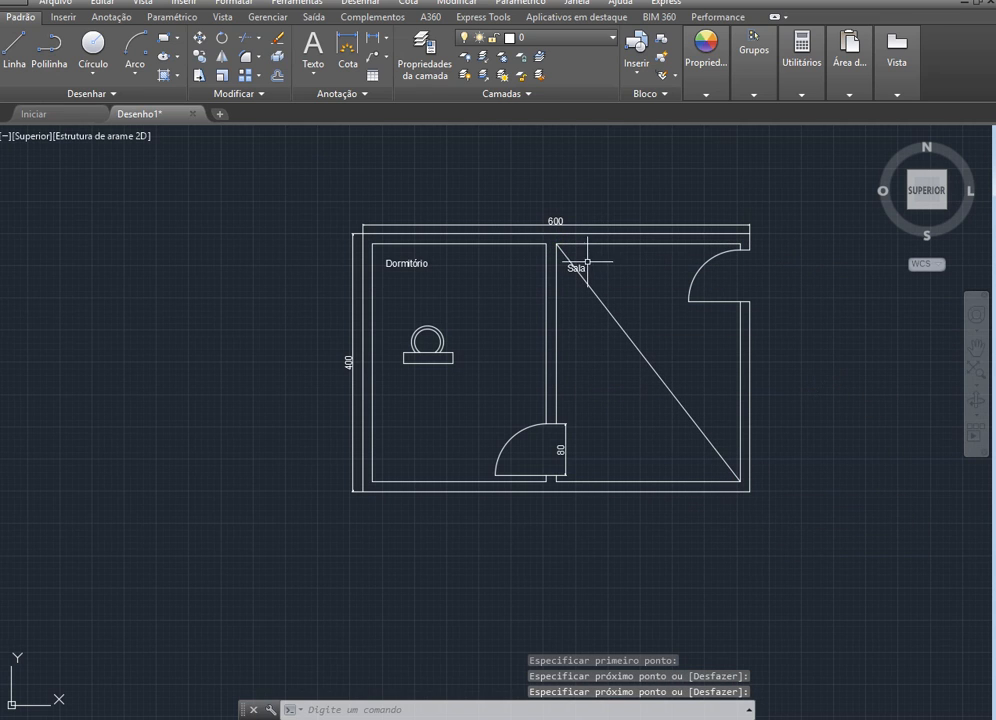
Move the Sala label off the diagonal line, to the clear space on its upper right side
left_click(581, 268)
scroll(584, 268, "up", 5)
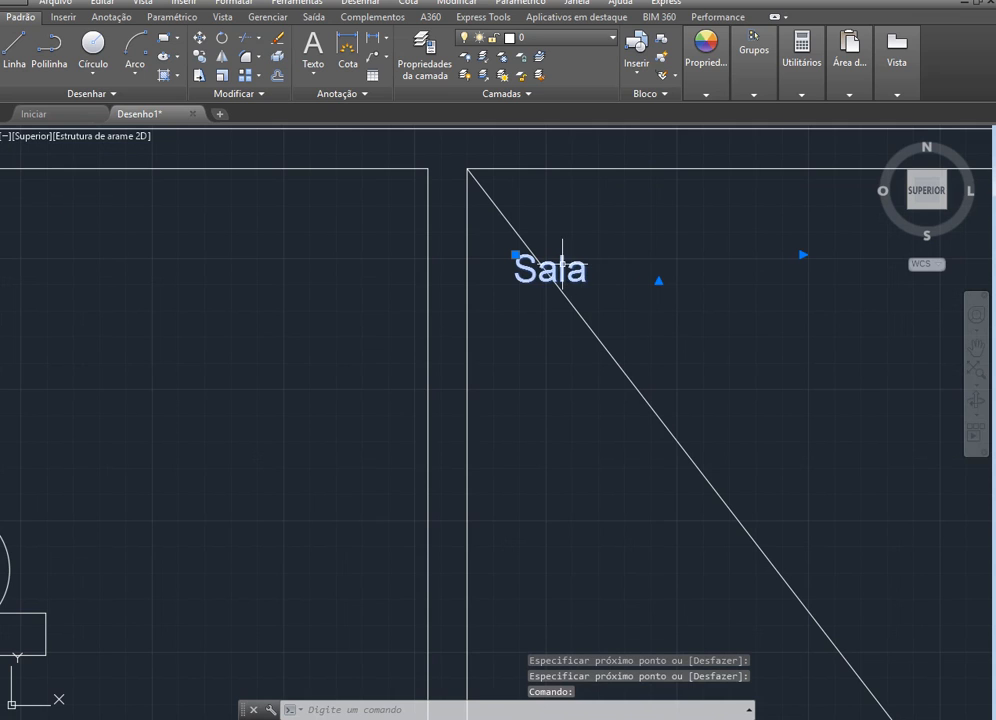
left_click_drag(569, 256, 691, 229)
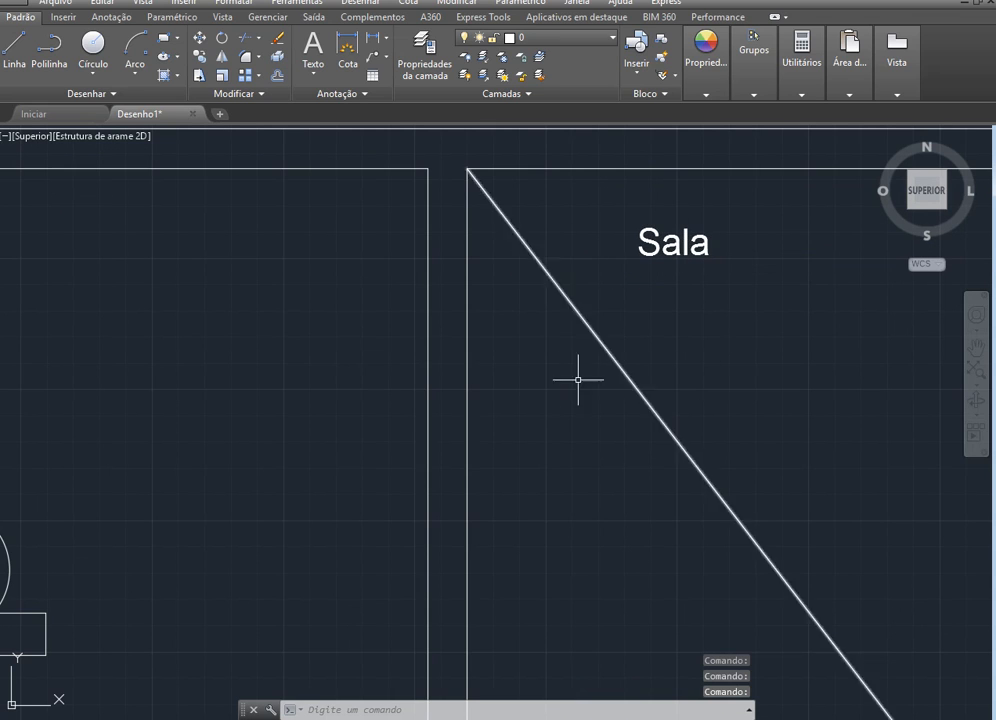
Try a linear dimension between the two ends of the Sala's diagonal line, previewing its placement, and cancel it
scroll(578, 380, "down", 4)
scroll(645, 415, "down", 2)
scroll(645, 462, "up", 2)
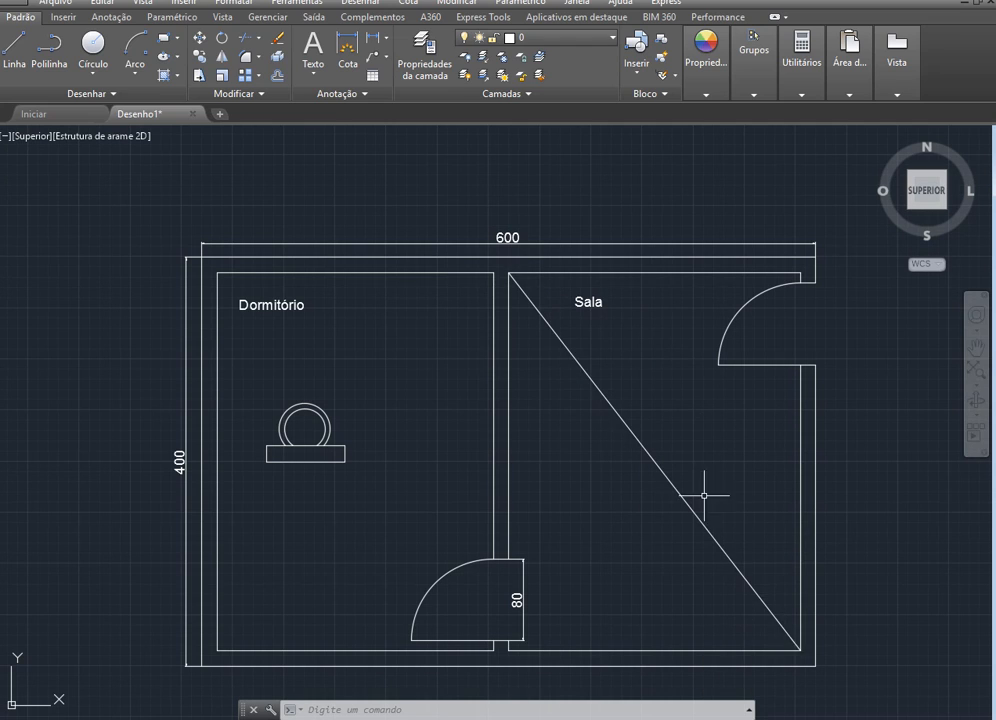
left_click(347, 50)
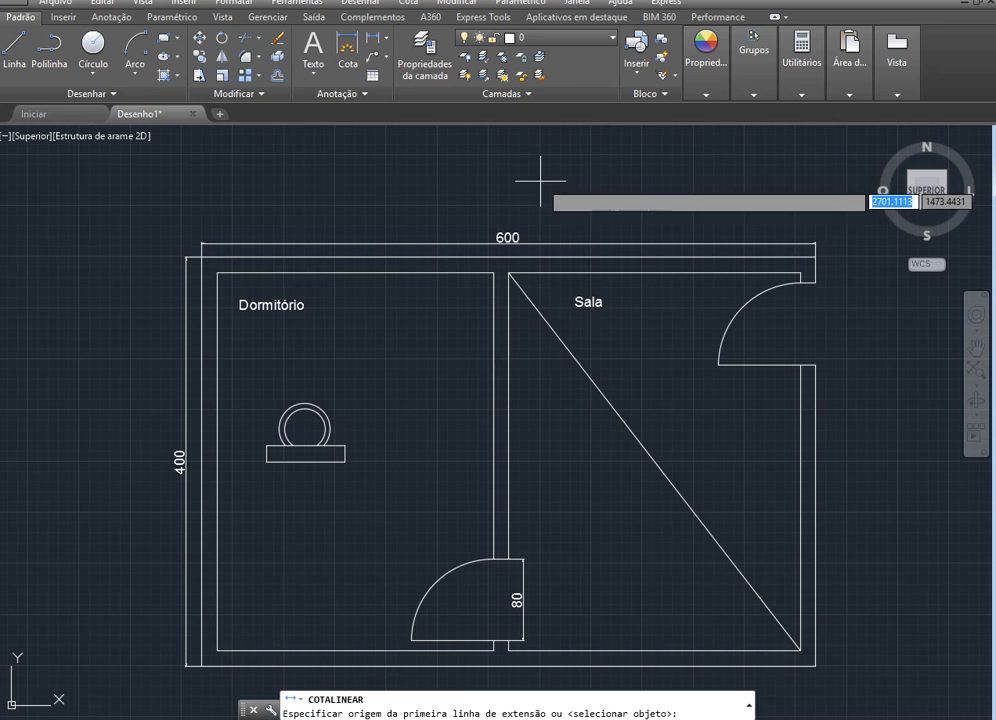
left_click(509, 273)
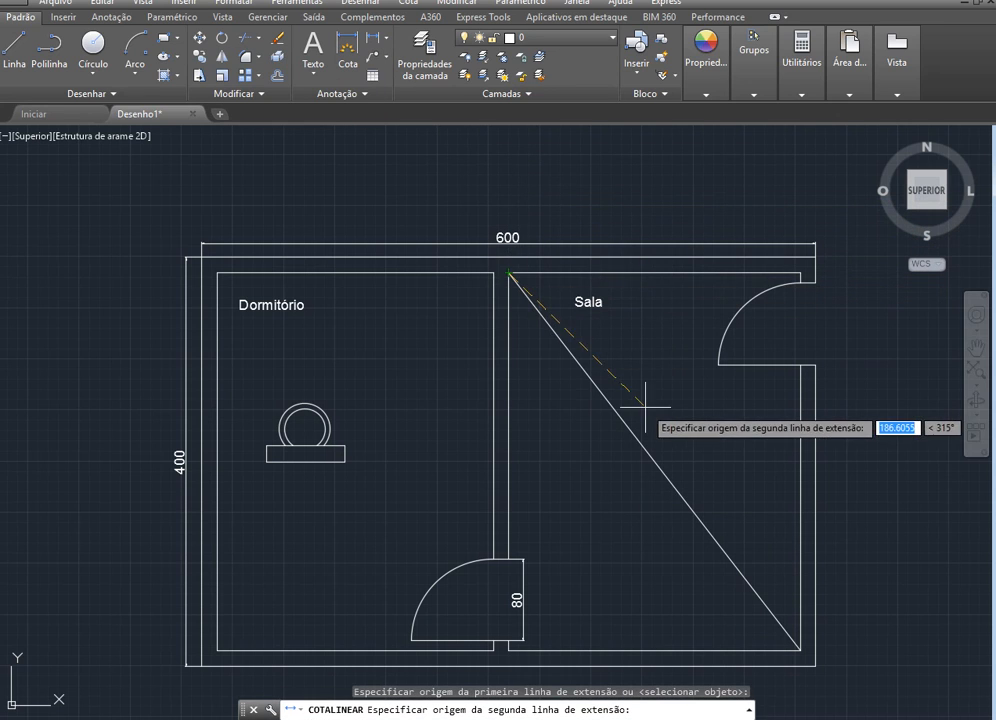
left_click(800, 651)
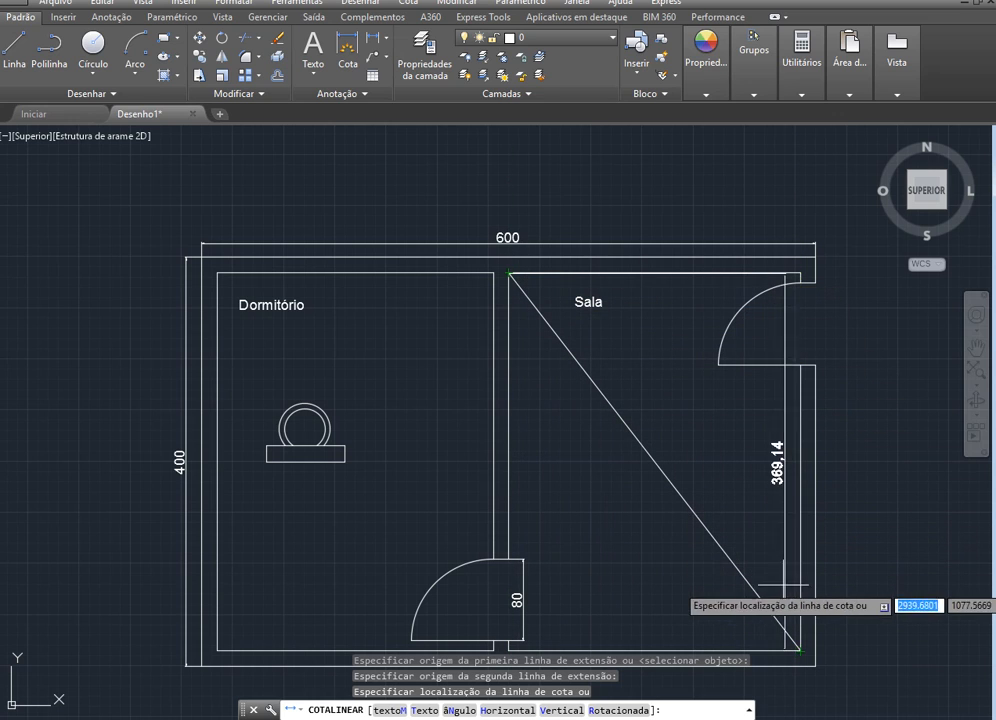
scroll(727, 480, "up", 6)
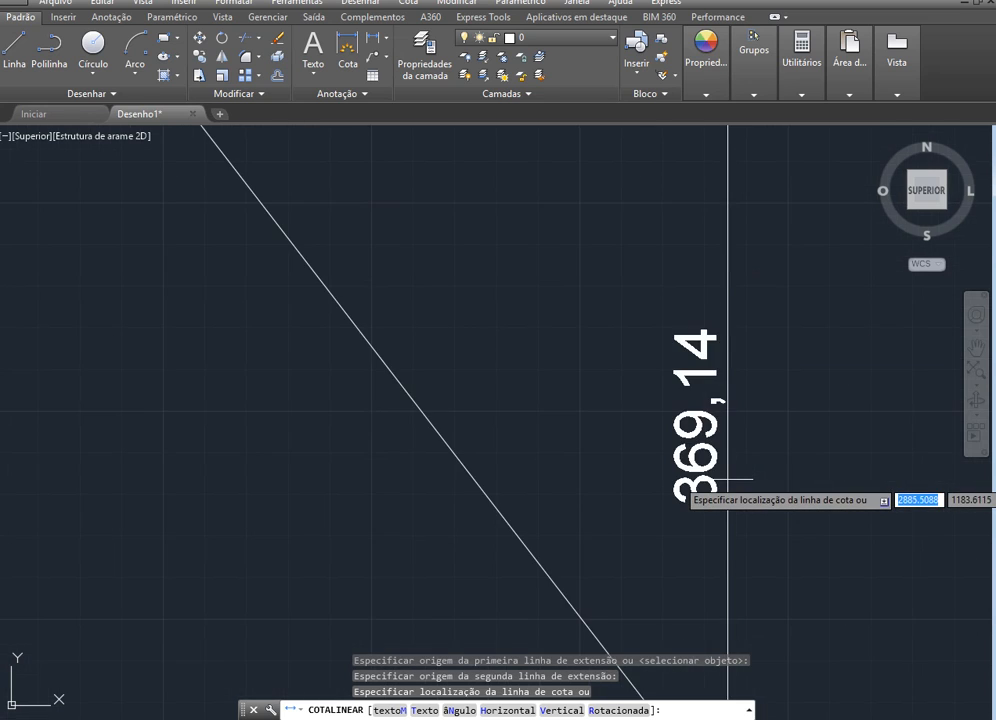
scroll(727, 480, "down", 5)
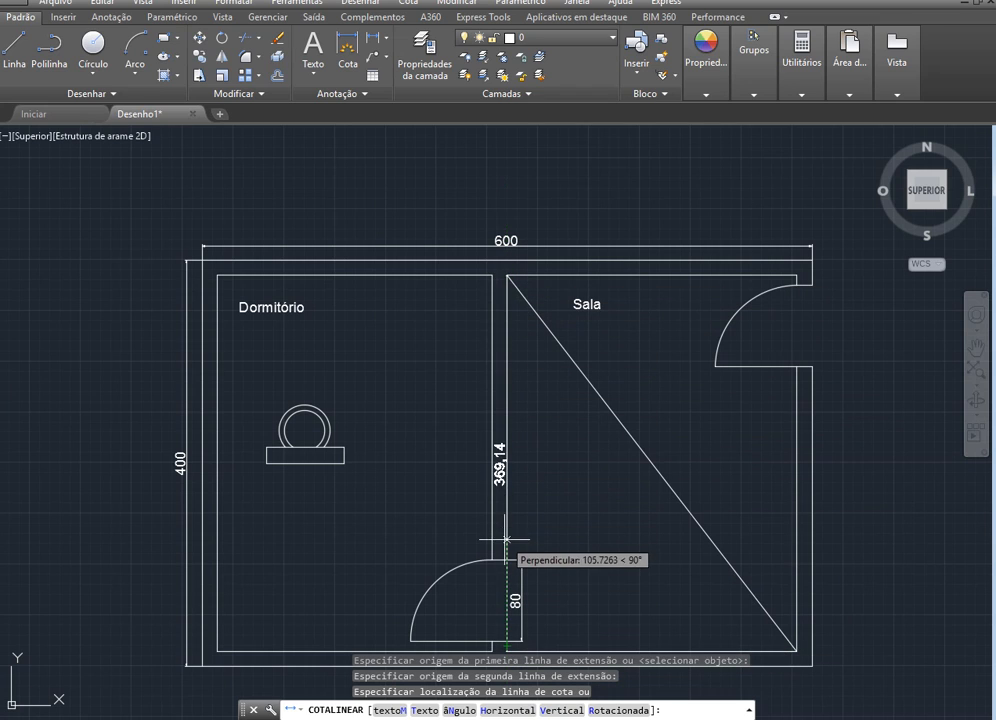
key("Escape")
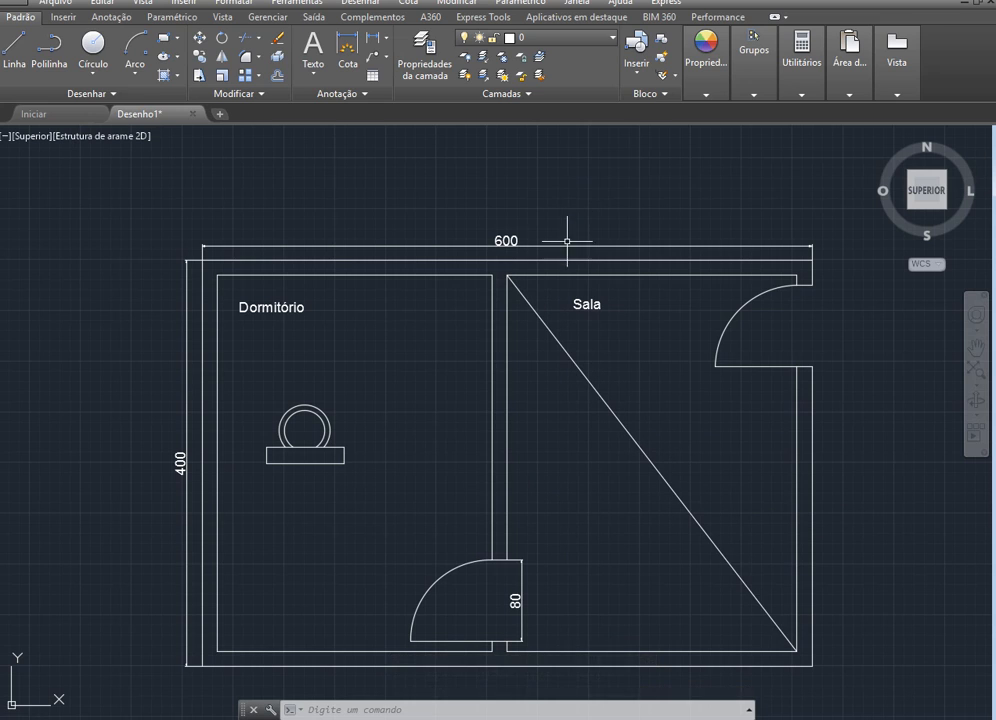
Add an aligned dimension between the two ends of the Sala's diagonal line, placing its dimension line on the diagonal
left_click(387, 42)
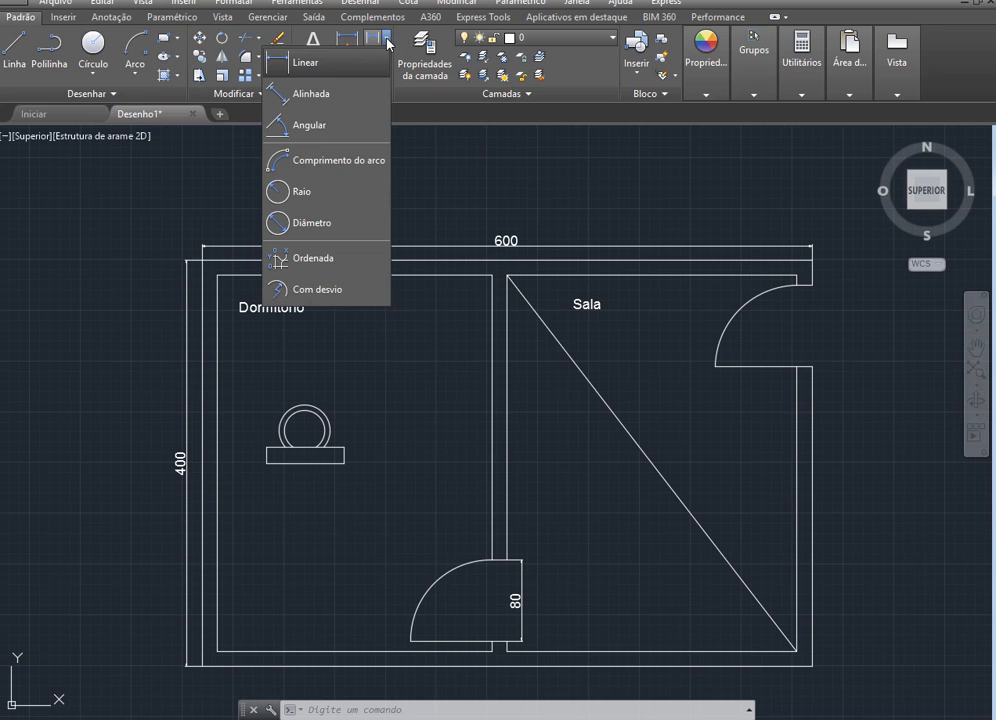
left_click(338, 94)
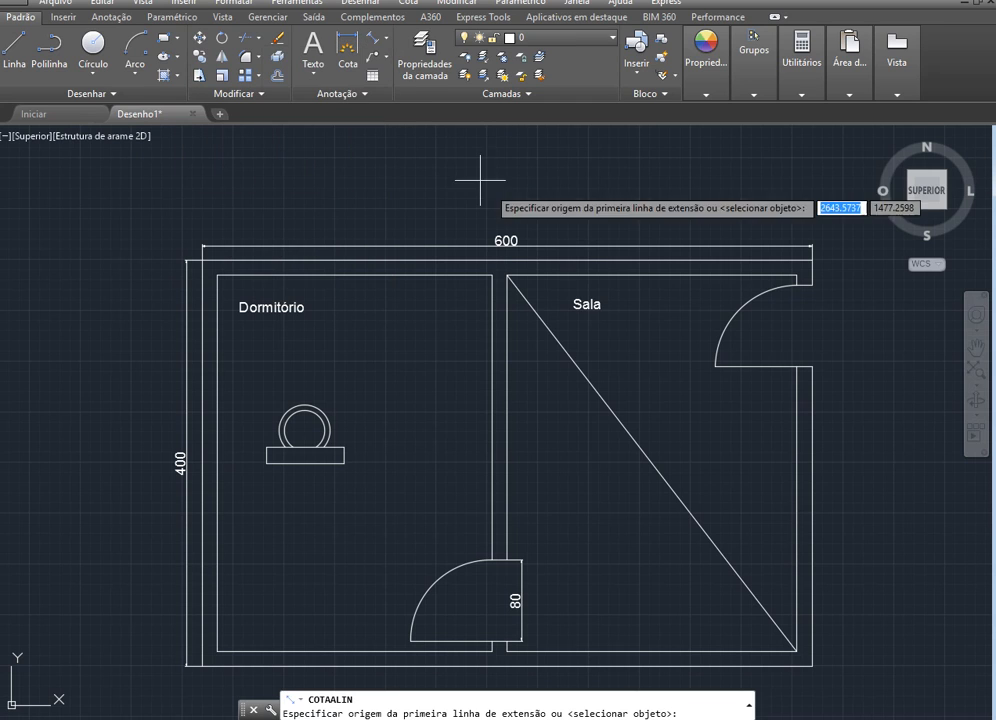
scroll(521, 327, "up", 5)
scroll(521, 327, "down", 3)
scroll(489, 233, "up", 7)
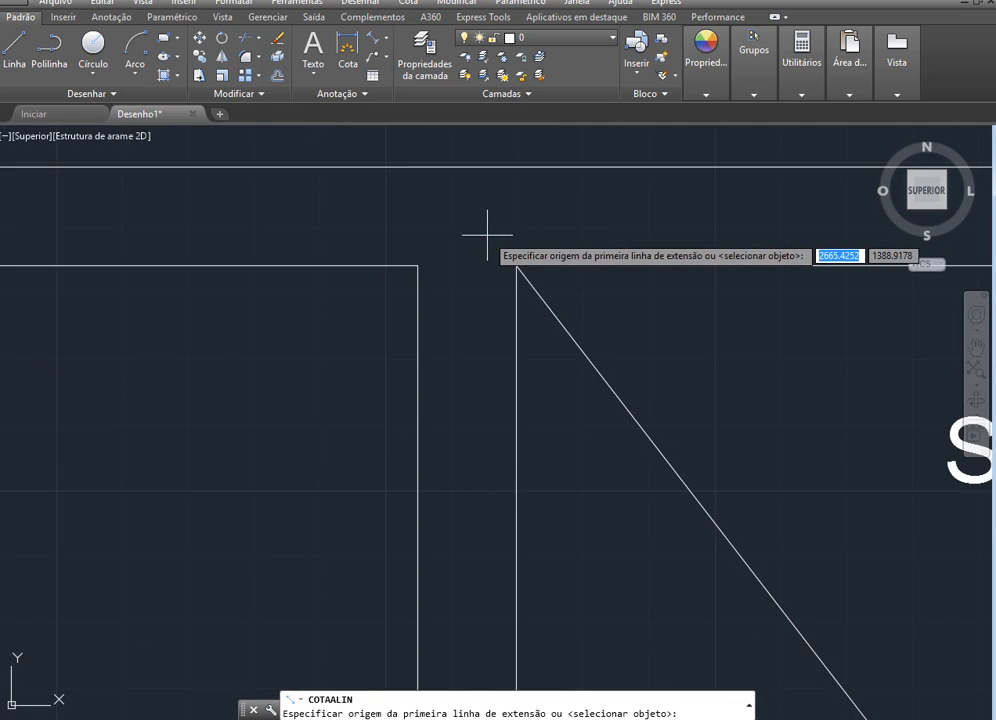
left_click(531, 281)
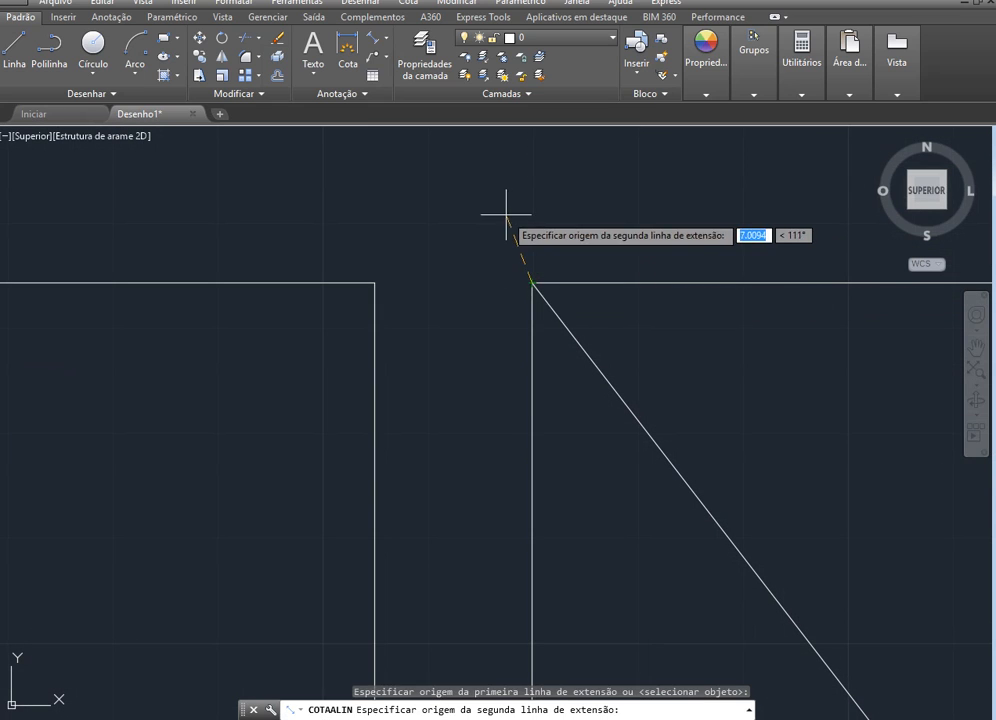
scroll(505, 238, "down", 4)
scroll(667, 596, "down", 2)
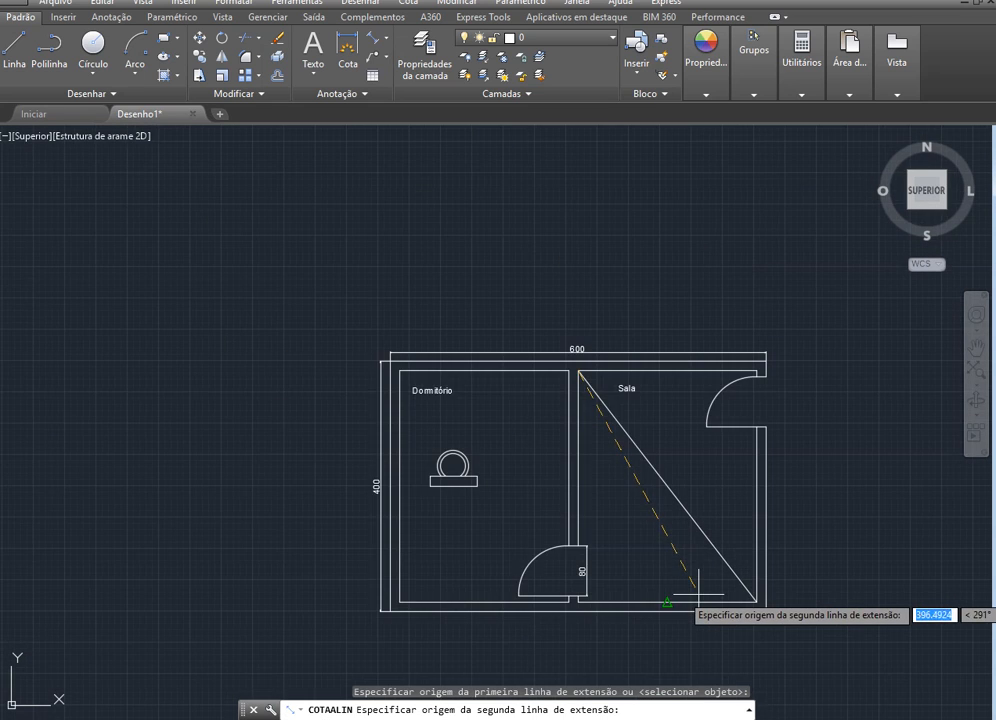
scroll(729, 596, "up", 5)
scroll(795, 598, "up", 4)
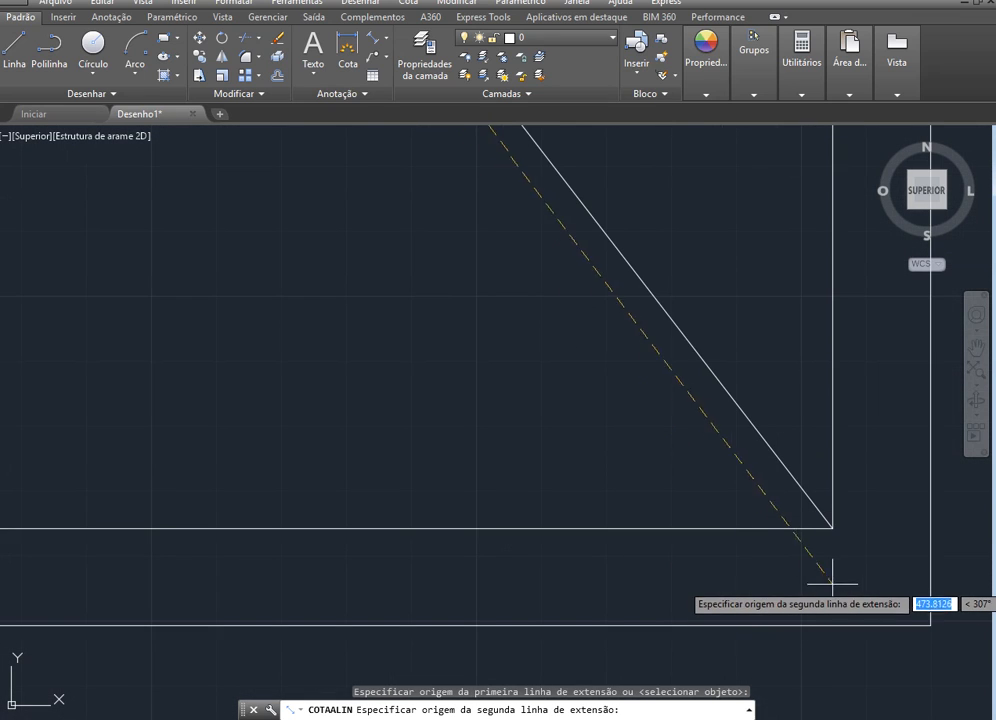
left_click(834, 528)
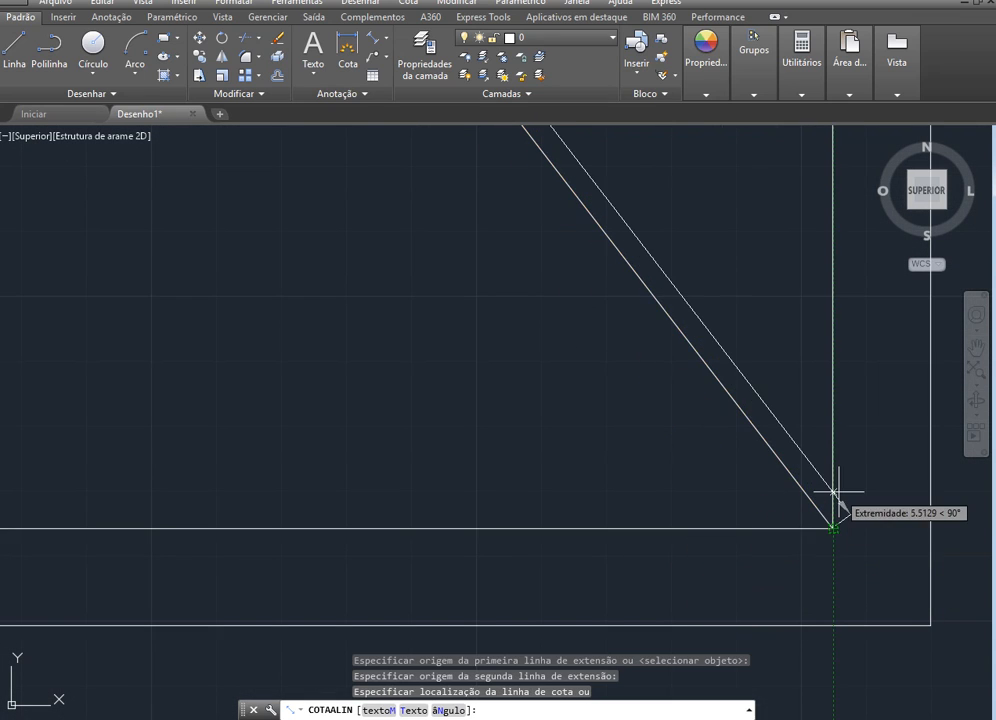
scroll(834, 494, "down", 4)
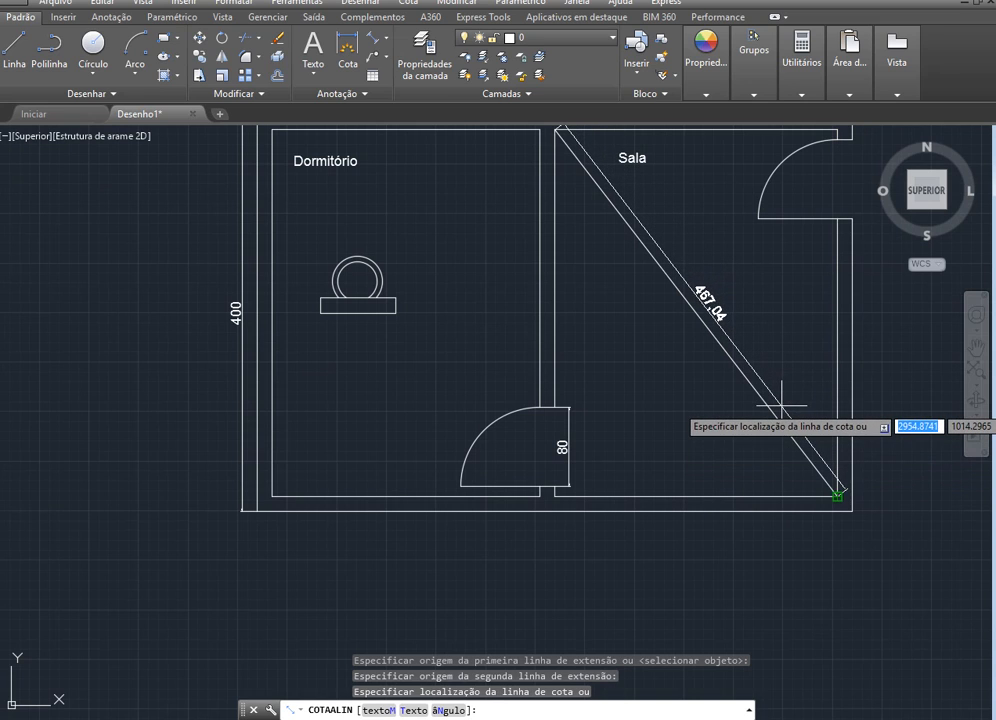
left_click(837, 495)
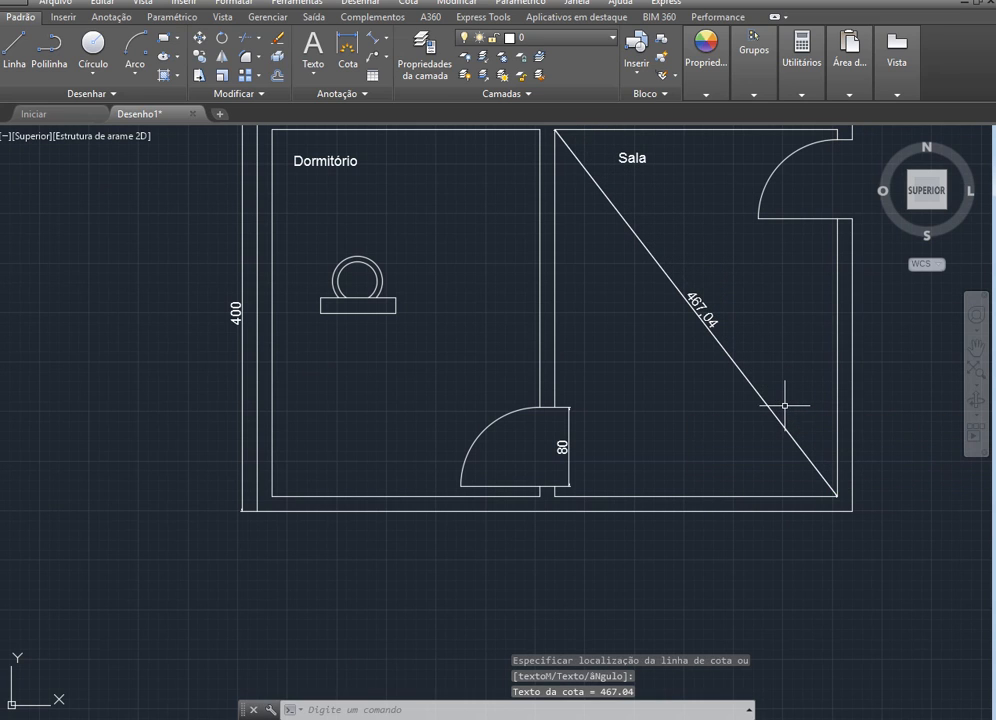
Undo the aligned dimension on the Sala's diagonal line
scroll(762, 424, "up", 4)
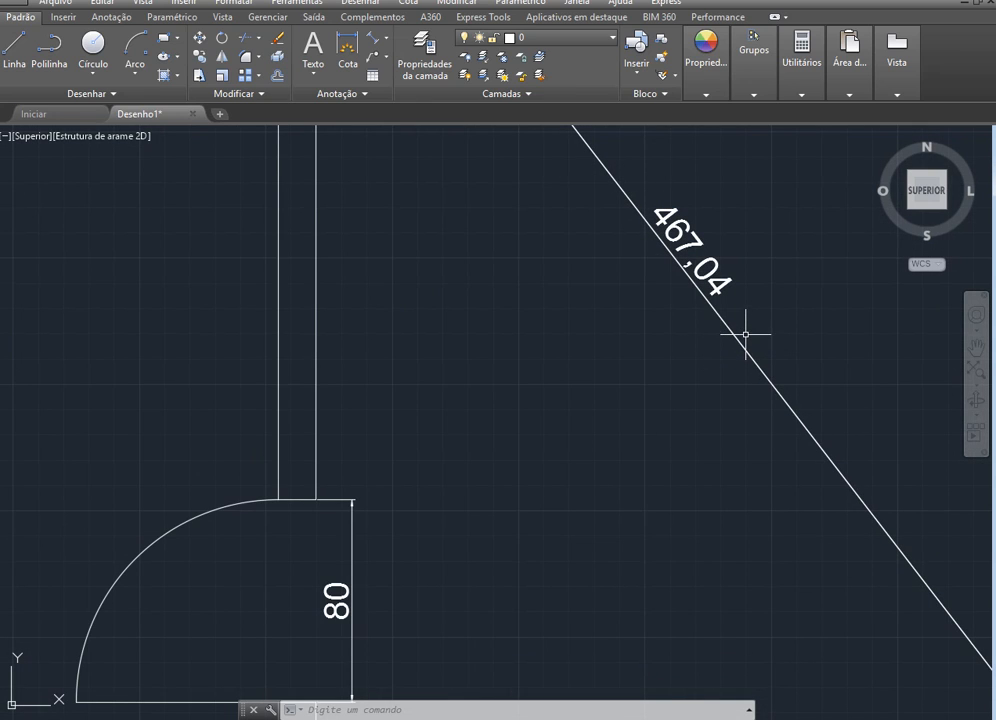
scroll(745, 335, "down", 4)
key("ctrl+z")
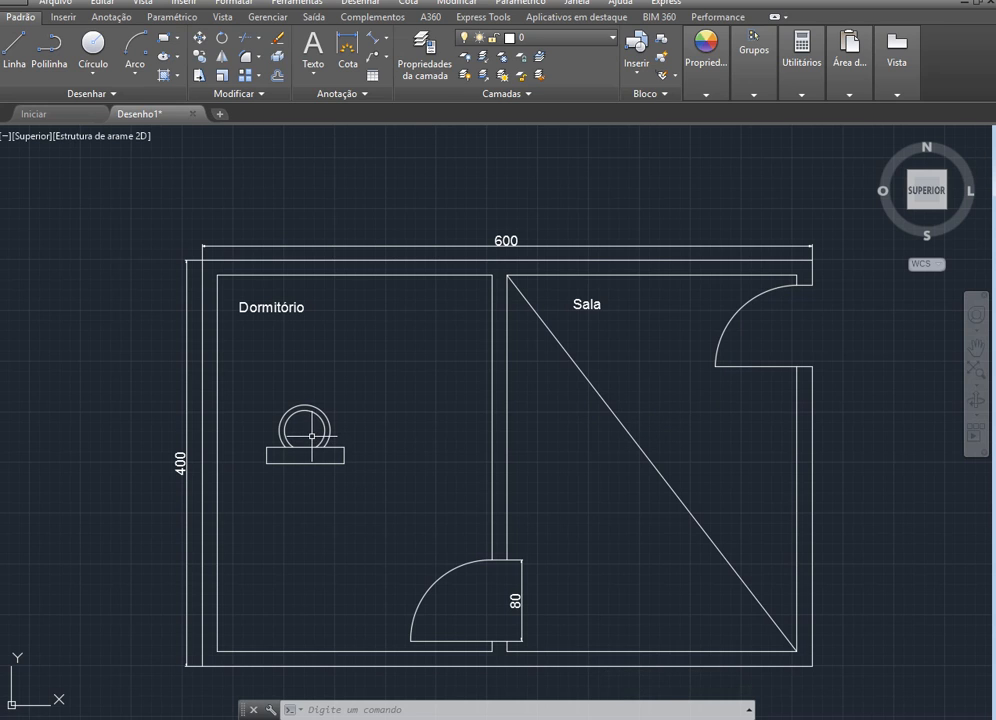
Move the chair drawing out of the Dormitório to the clear space on the left side of the floor plan
scroll(312, 436, "up", 4)
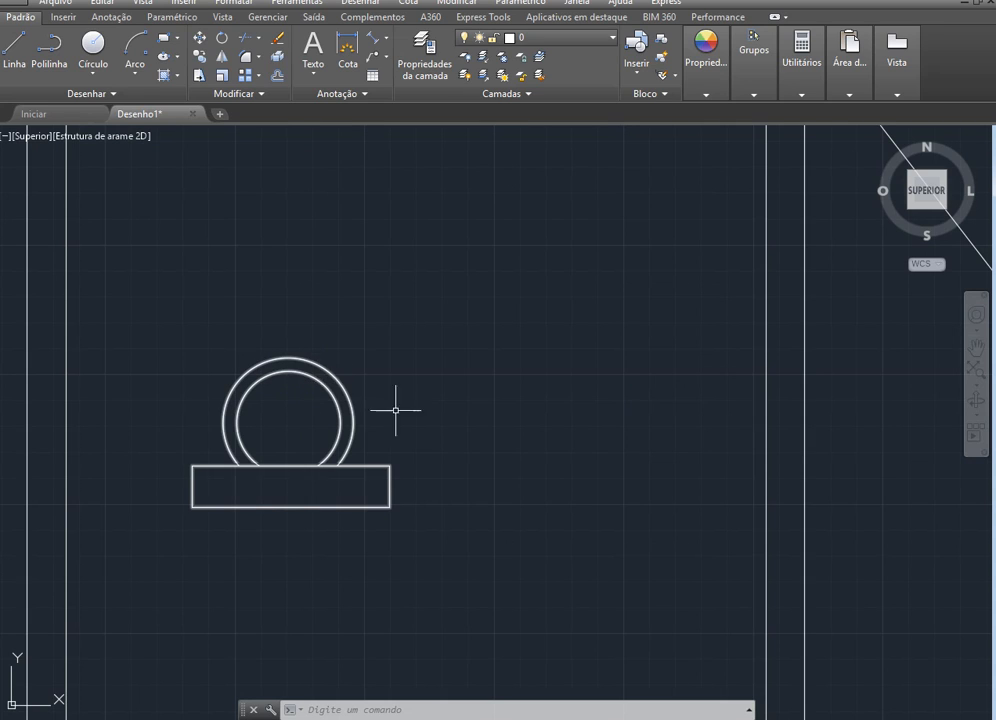
scroll(396, 409, "down", 3)
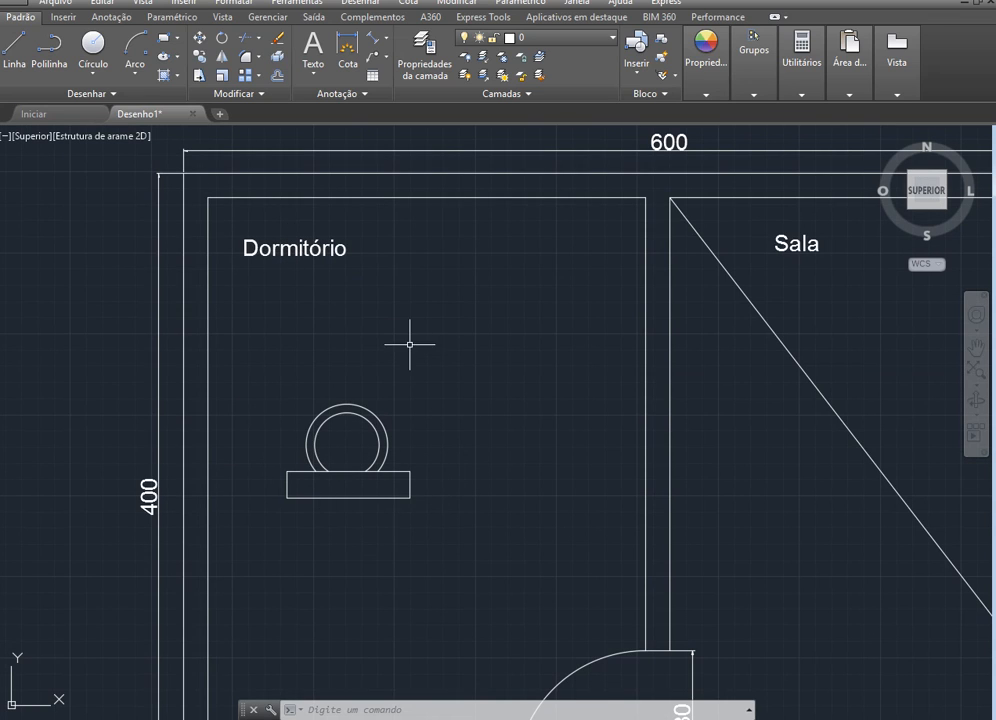
left_click(455, 503)
left_click(222, 396)
scroll(414, 454, "down", 4)
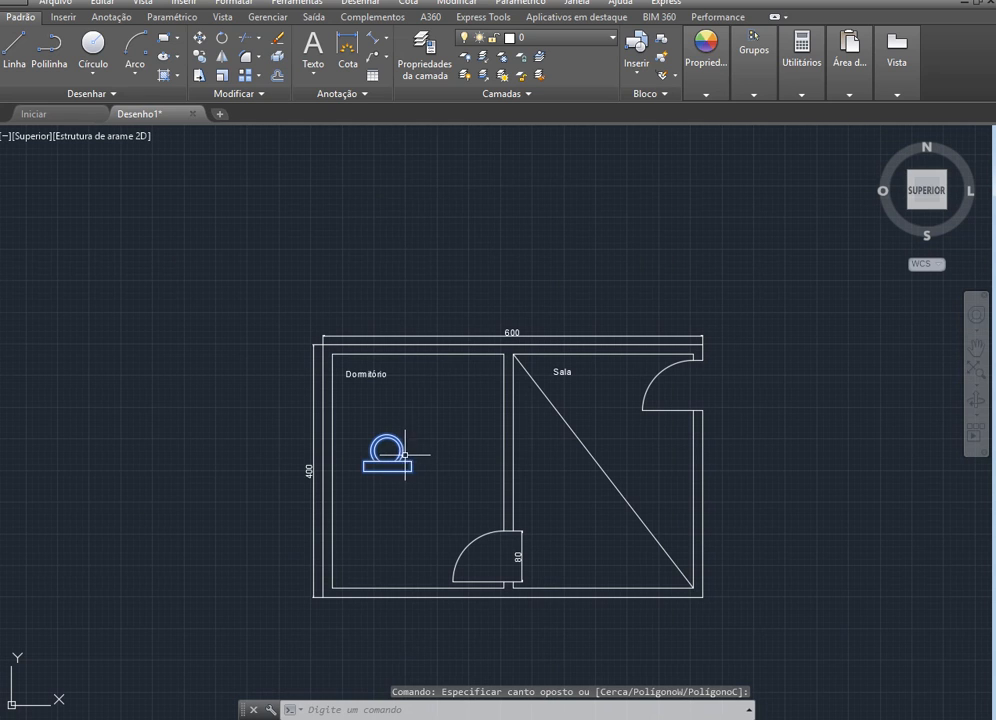
left_click_drag(388, 460, 234, 455)
Add a radius dimension to the chair's inner arc, placing its text inside the arc
scroll(178, 453, "up", 5)
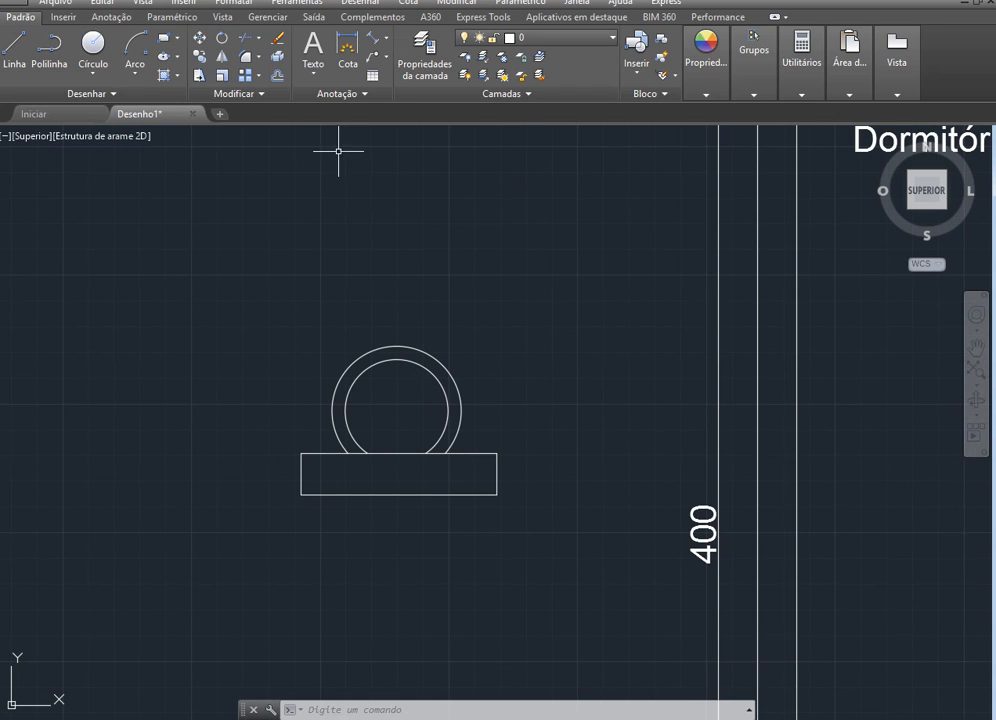
left_click(388, 37)
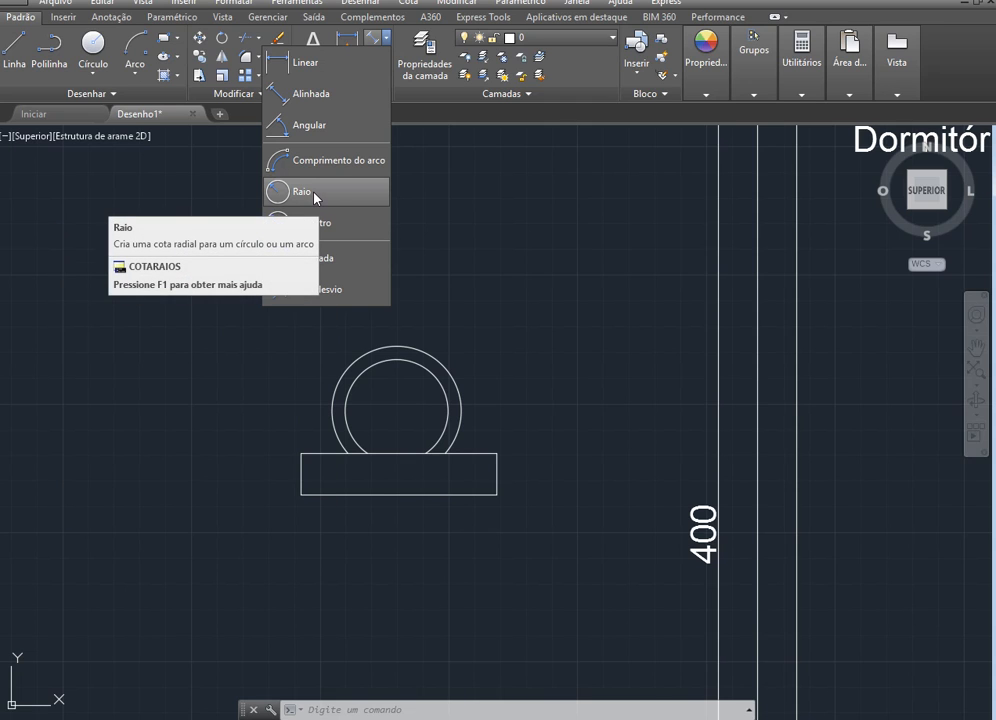
left_click(315, 193)
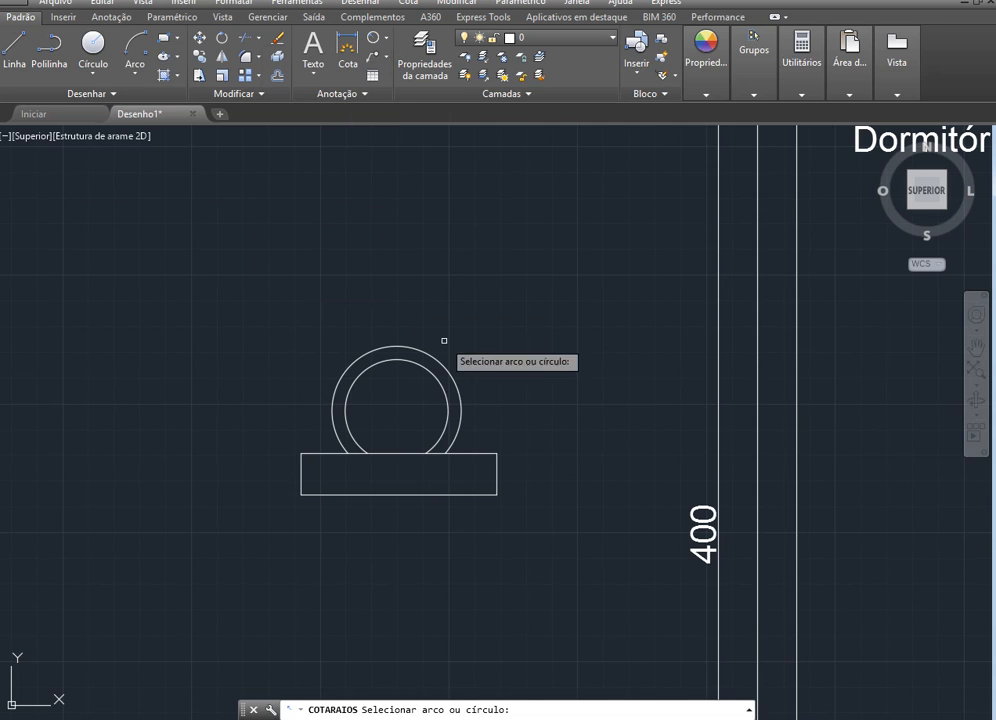
left_click(428, 372)
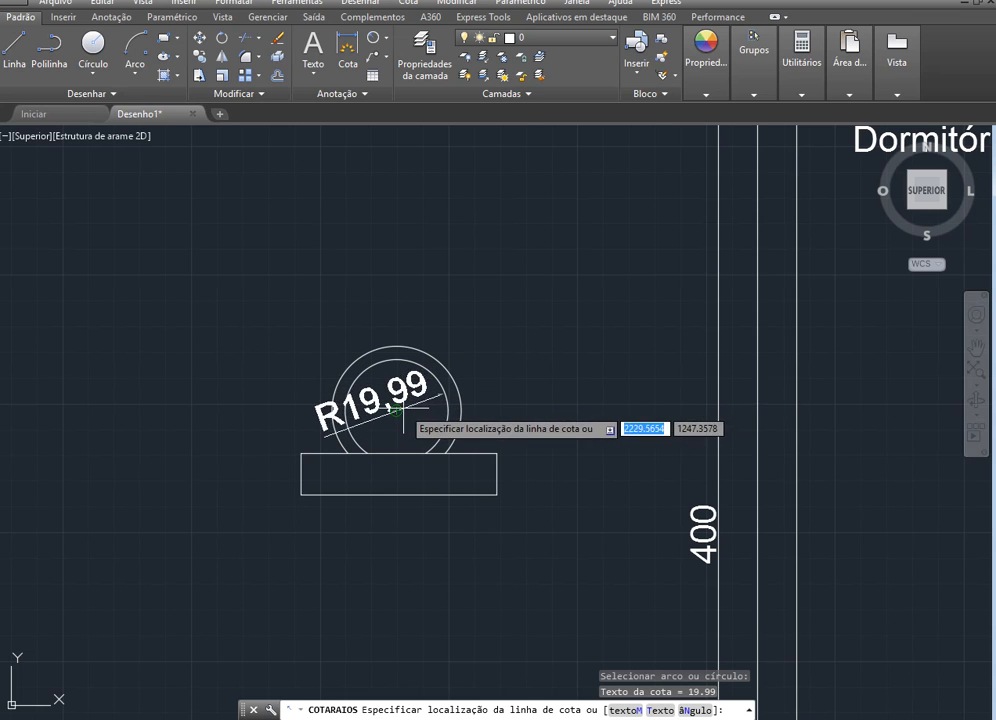
scroll(430, 410, "up", 3)
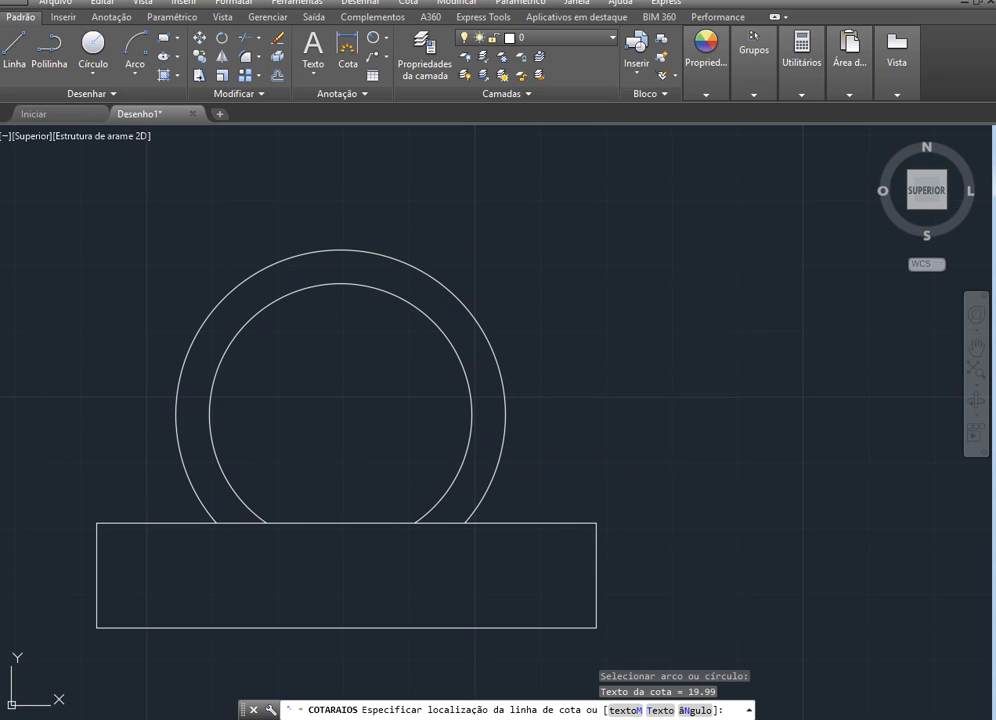
left_click(440, 409)
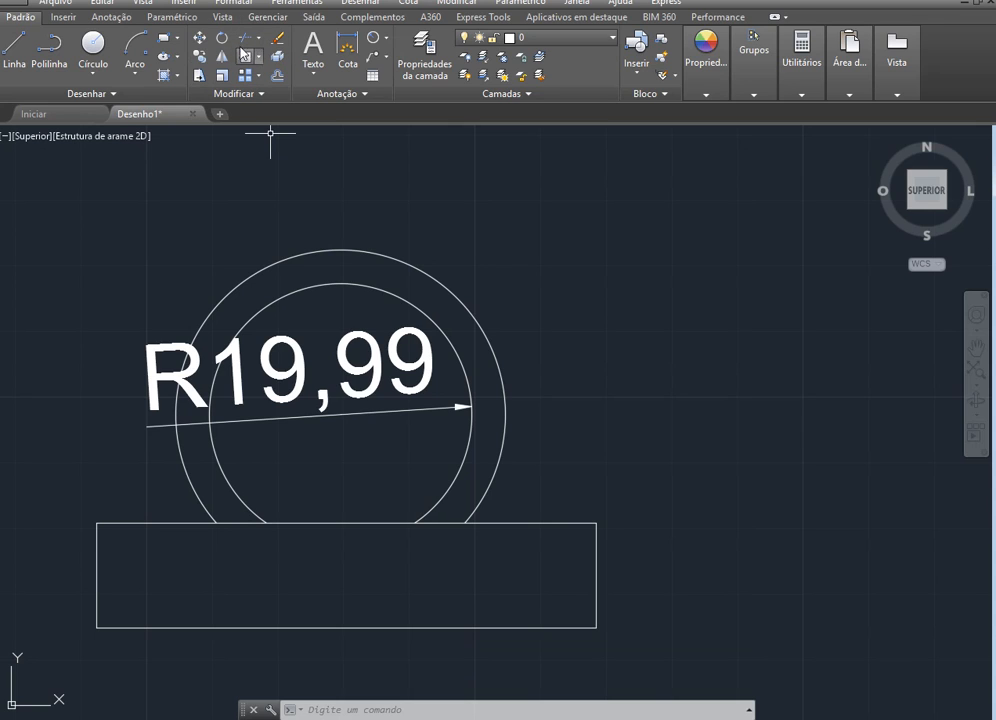
Add a diameter dimension to the chair's outer arc, placing its text outside the arc on the upper right side
left_click(387, 40)
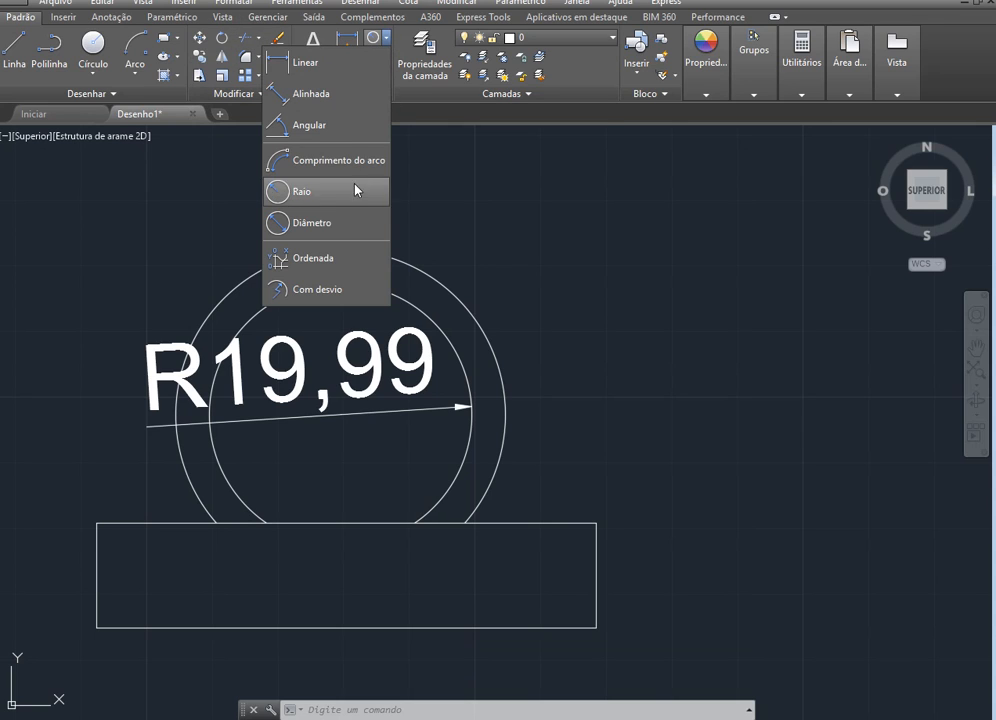
left_click(327, 220)
left_click(419, 274)
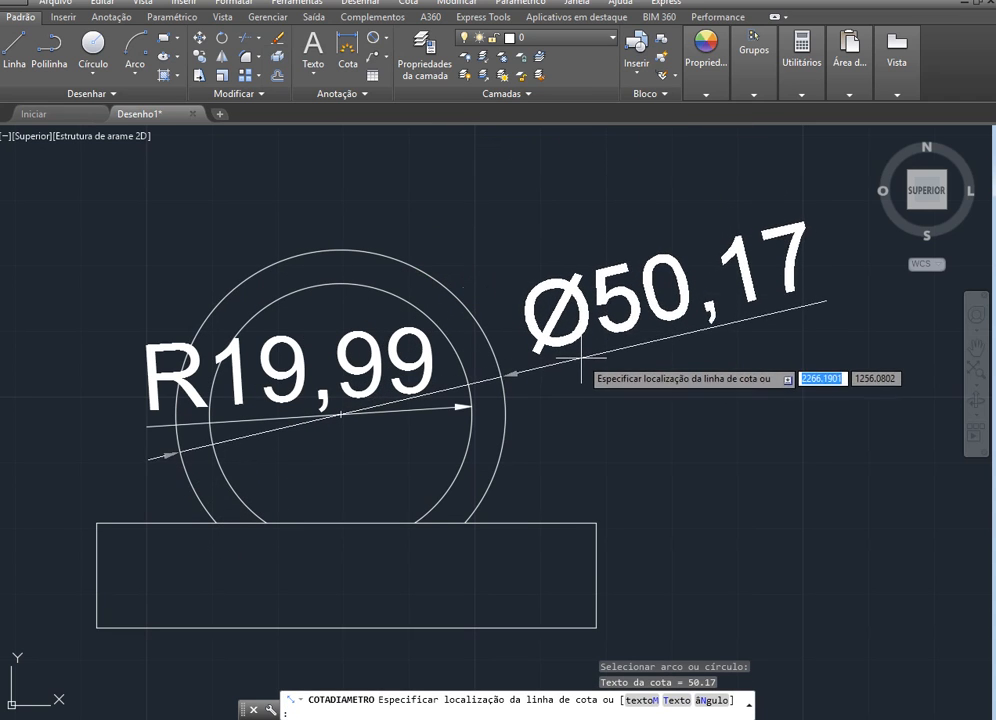
scroll(567, 293, "down", 2)
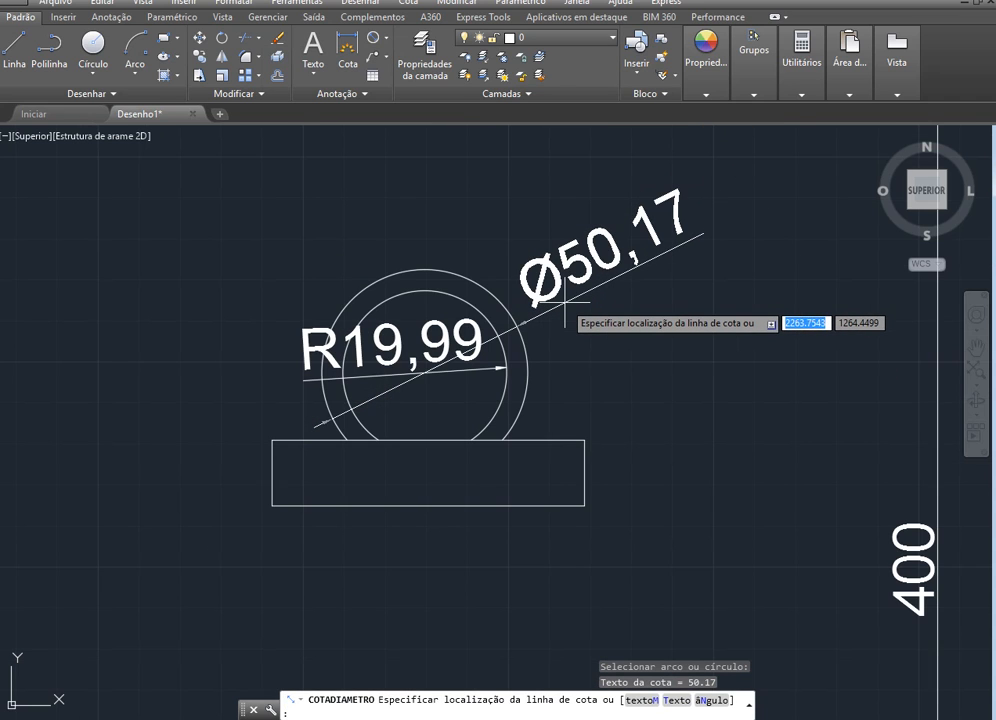
left_click(566, 299)
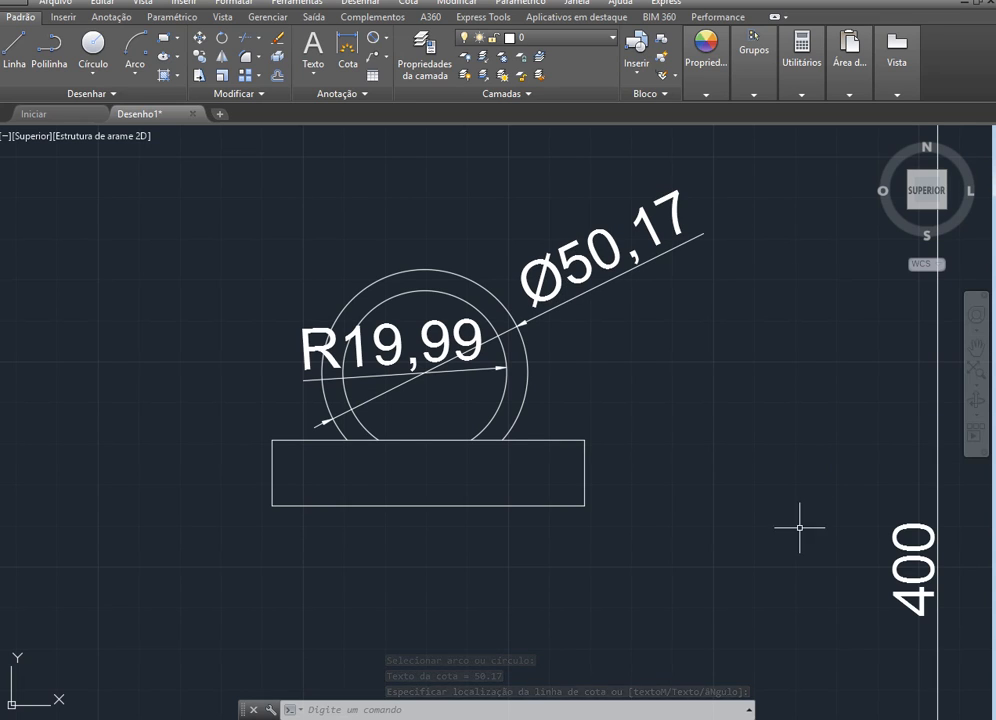
Add a radius dimension to the swing arc of the door in the partition wall
scroll(785, 515, "down", 4)
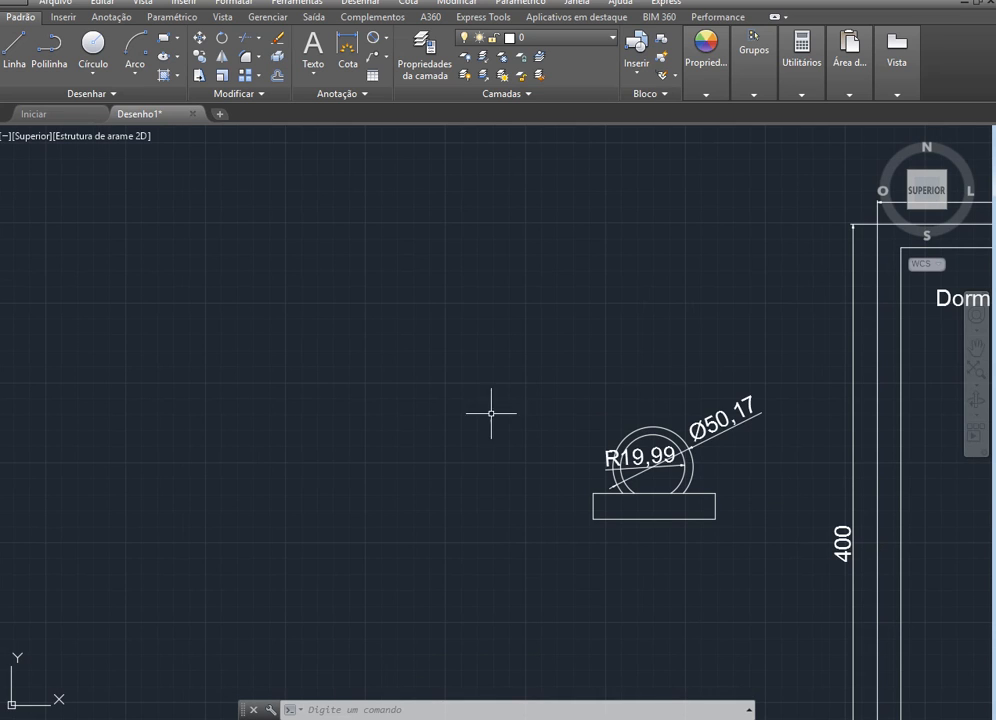
scroll(351, 429, "down", 5)
scroll(591, 492, "up", 2)
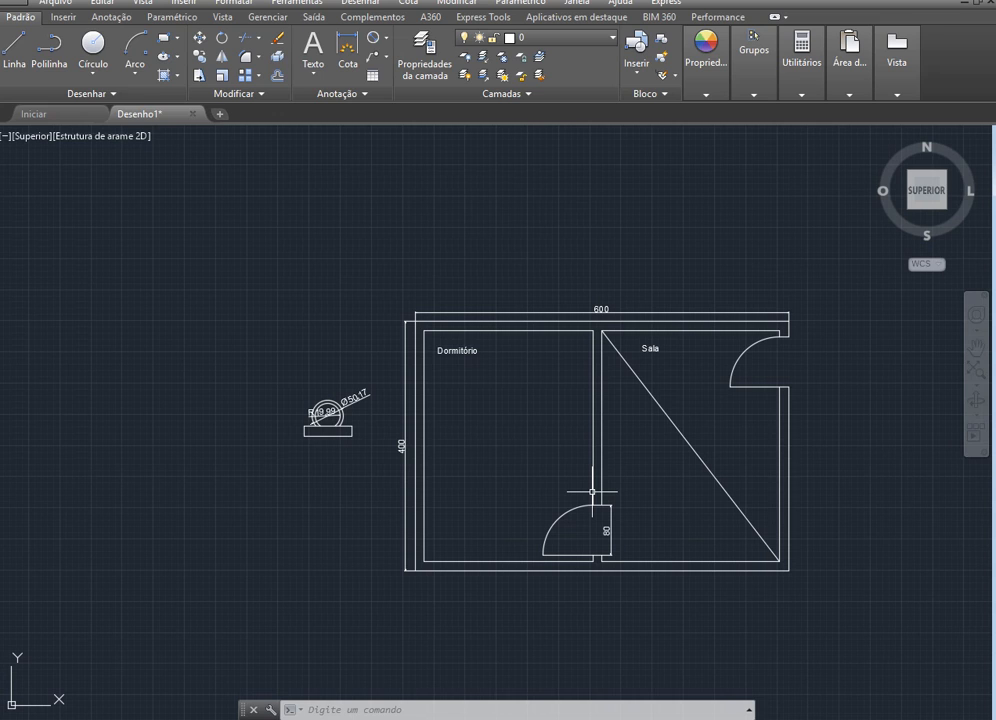
scroll(599, 595, "up", 2)
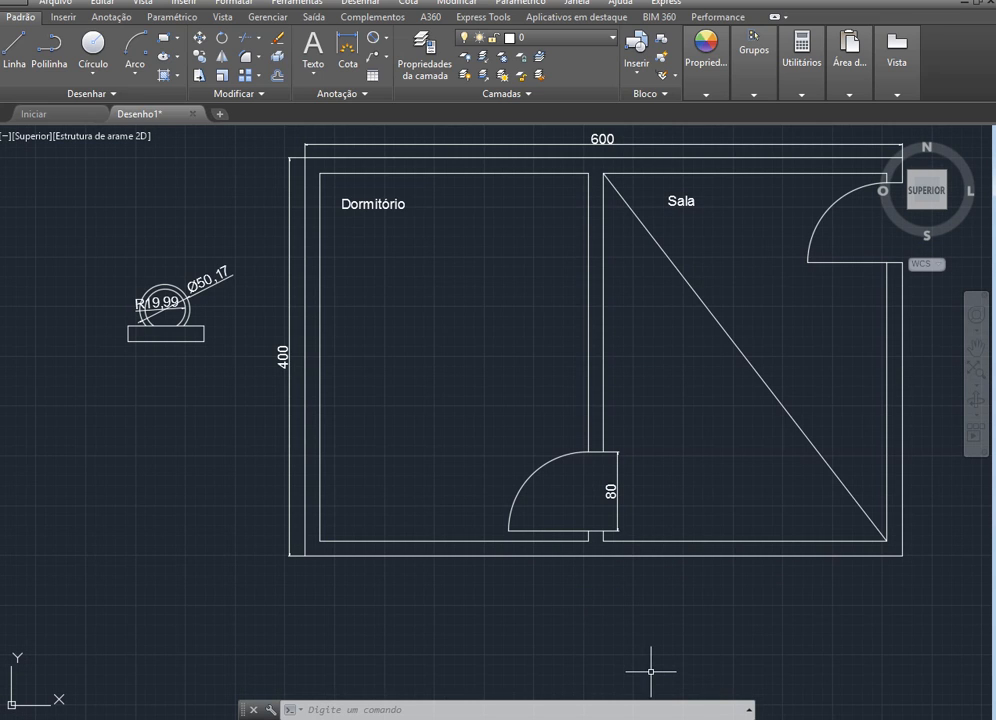
scroll(597, 513, "up", 4)
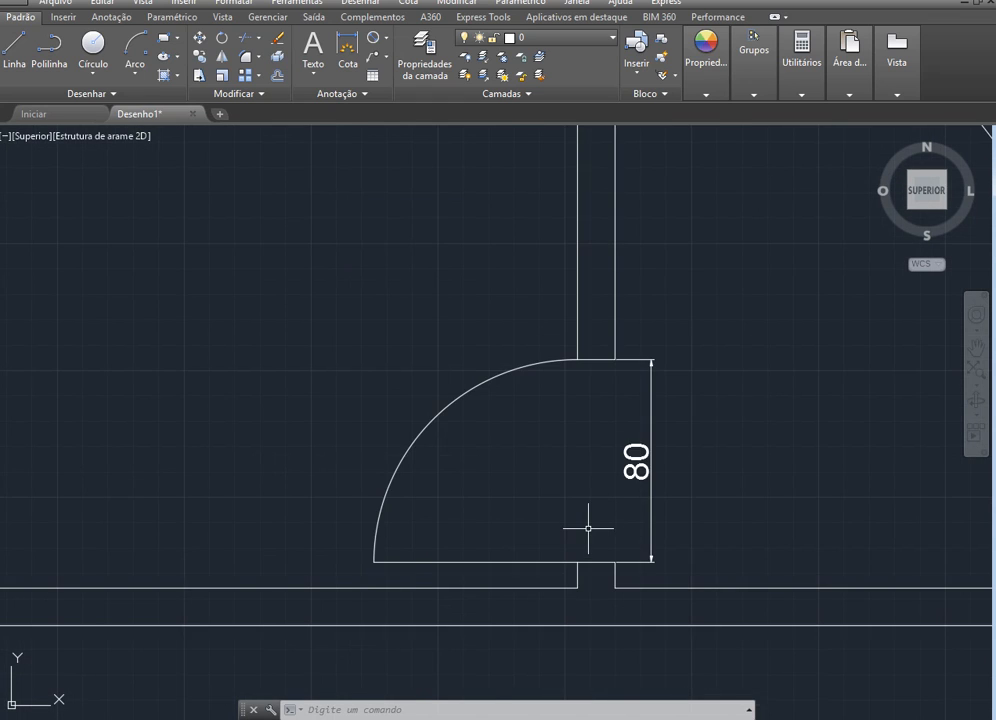
scroll(588, 527, "down", 2)
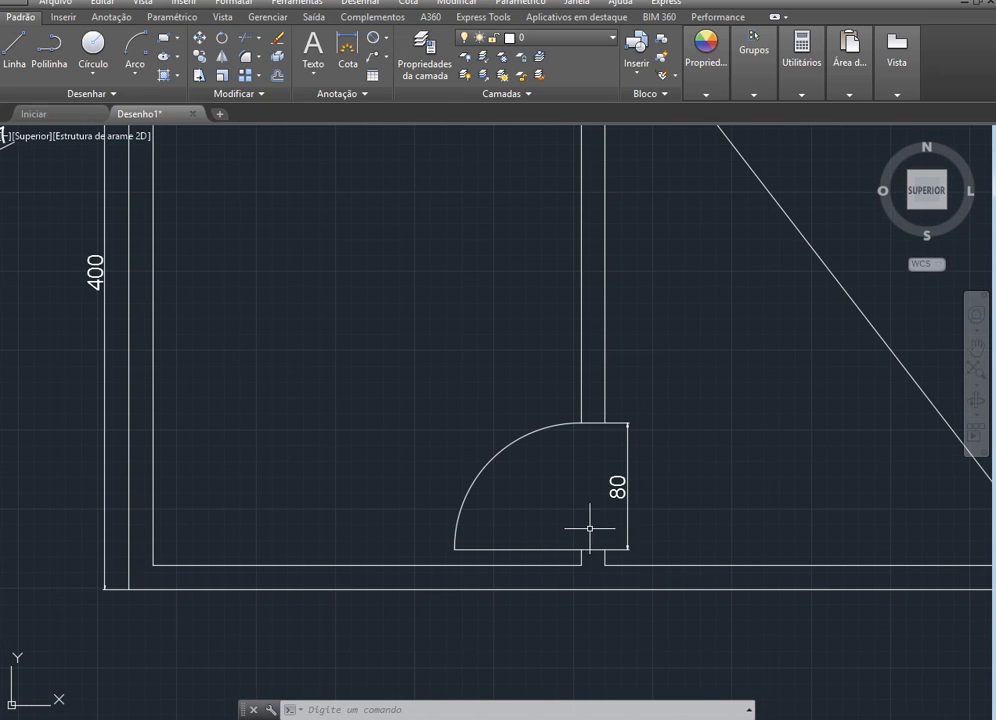
left_click(387, 38)
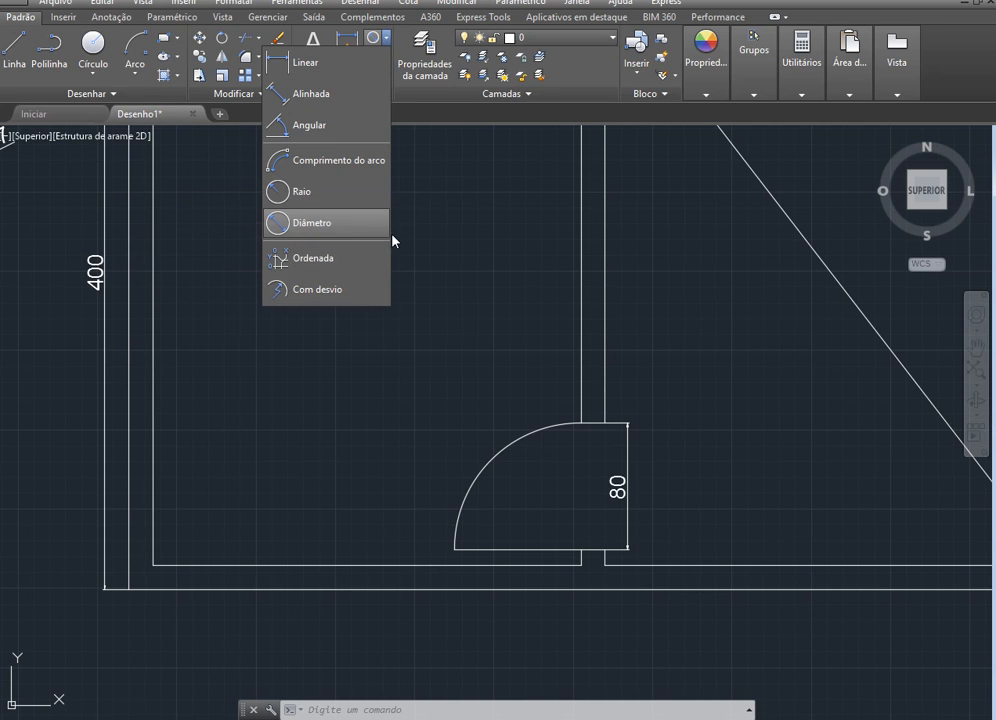
left_click(331, 194)
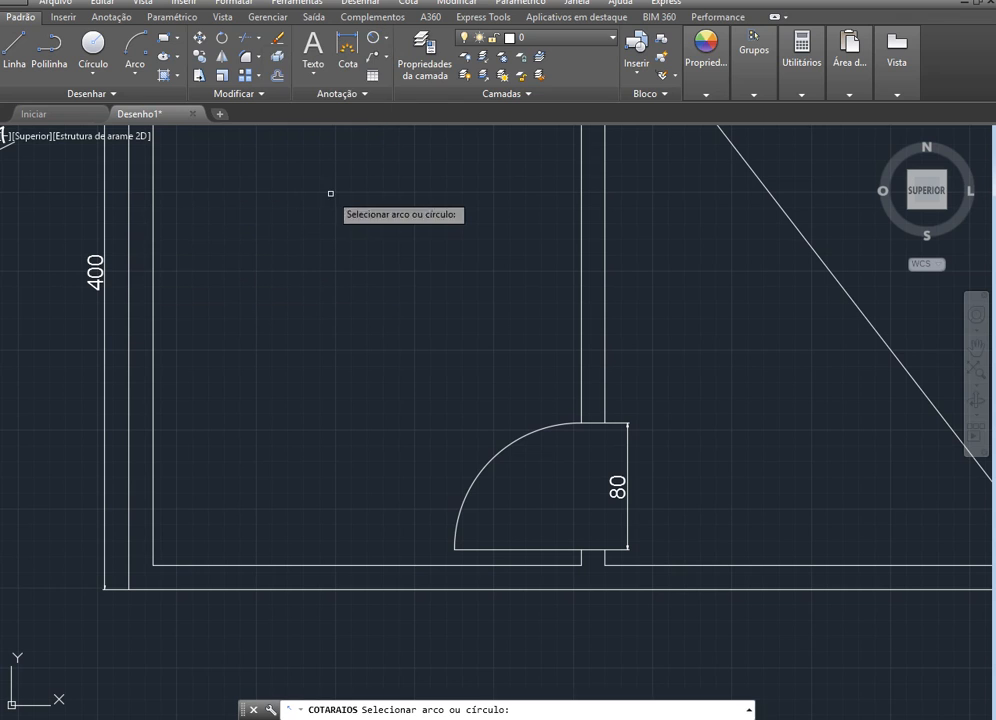
left_click(491, 455)
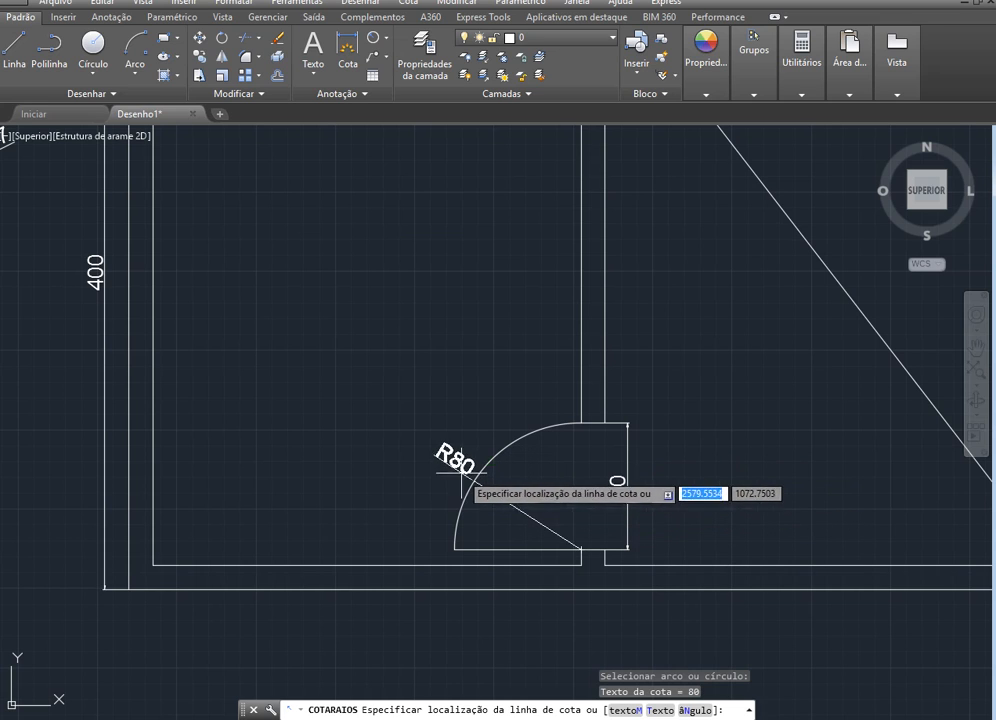
left_click(515, 489)
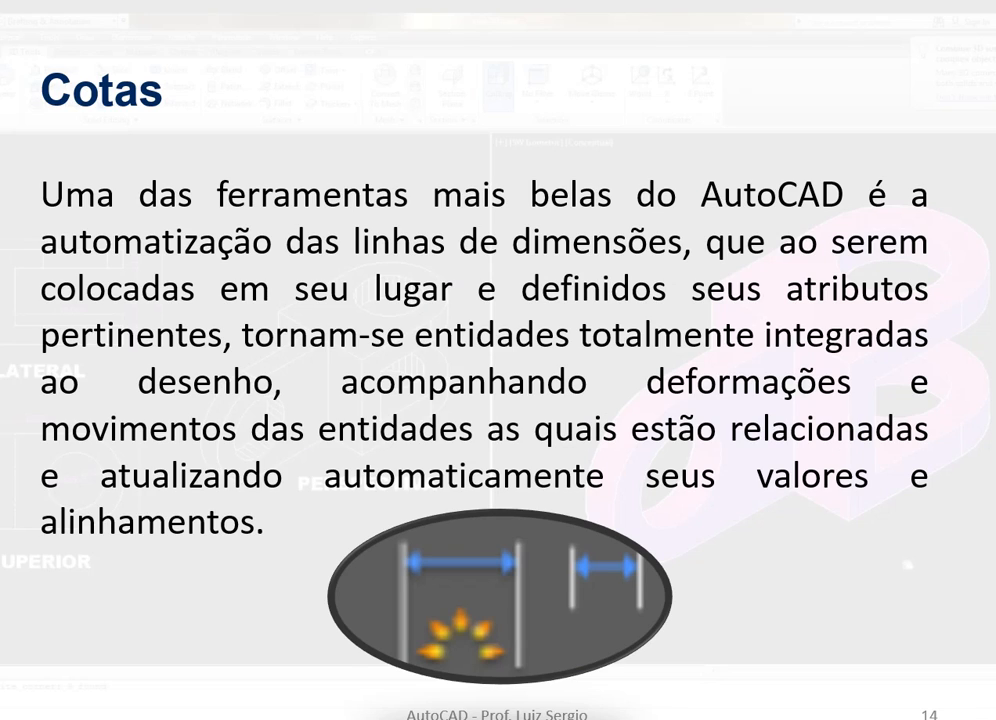
key("Right")
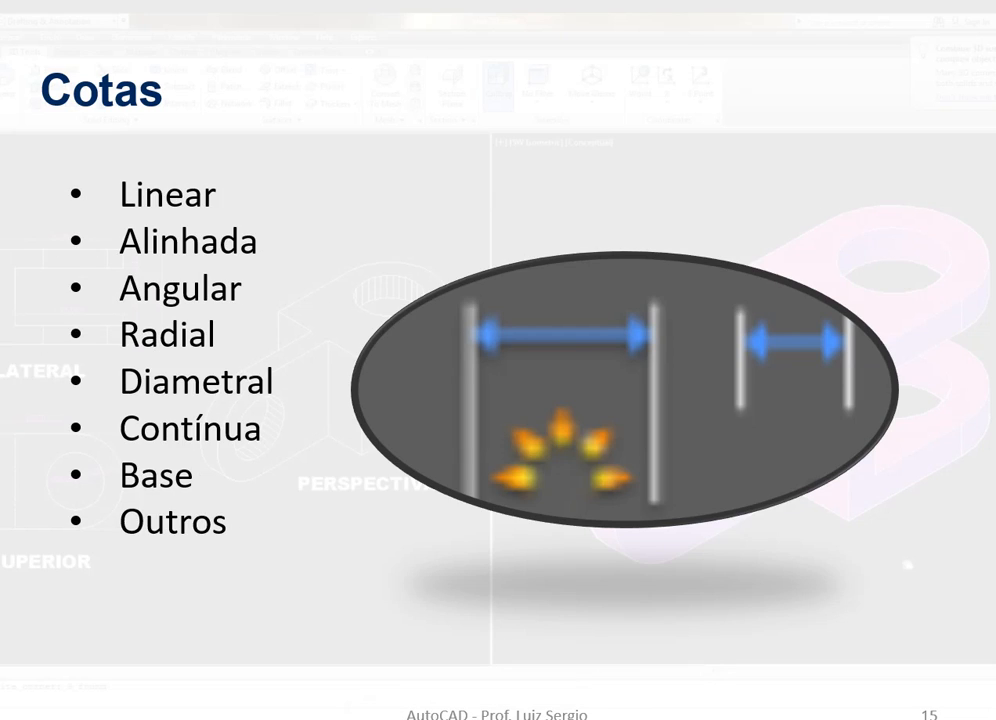
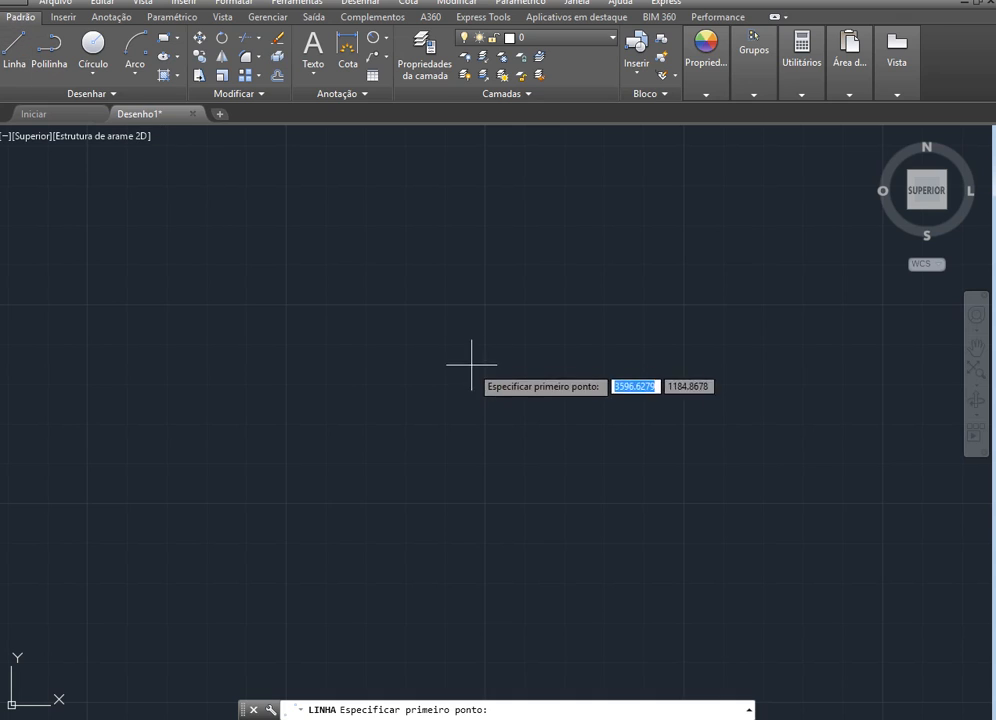
Draw a horizontal baseline 20 units long in the empty drawing area
left_click(482, 396)
type("20")
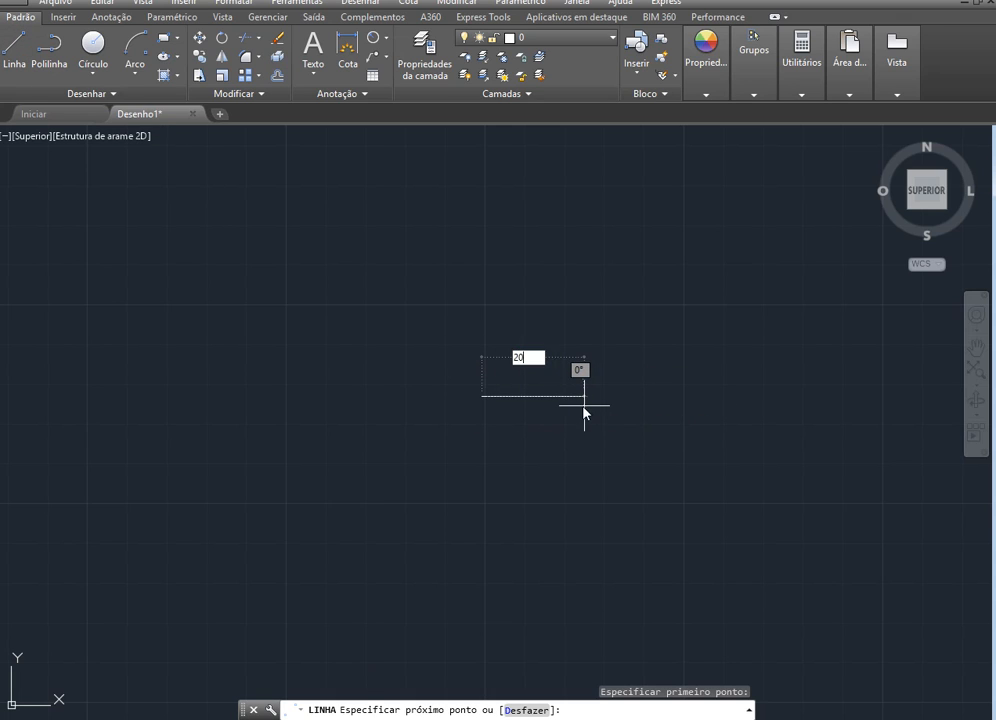
key("Return")
key("Escape")
scroll(525, 318, "up", 4)
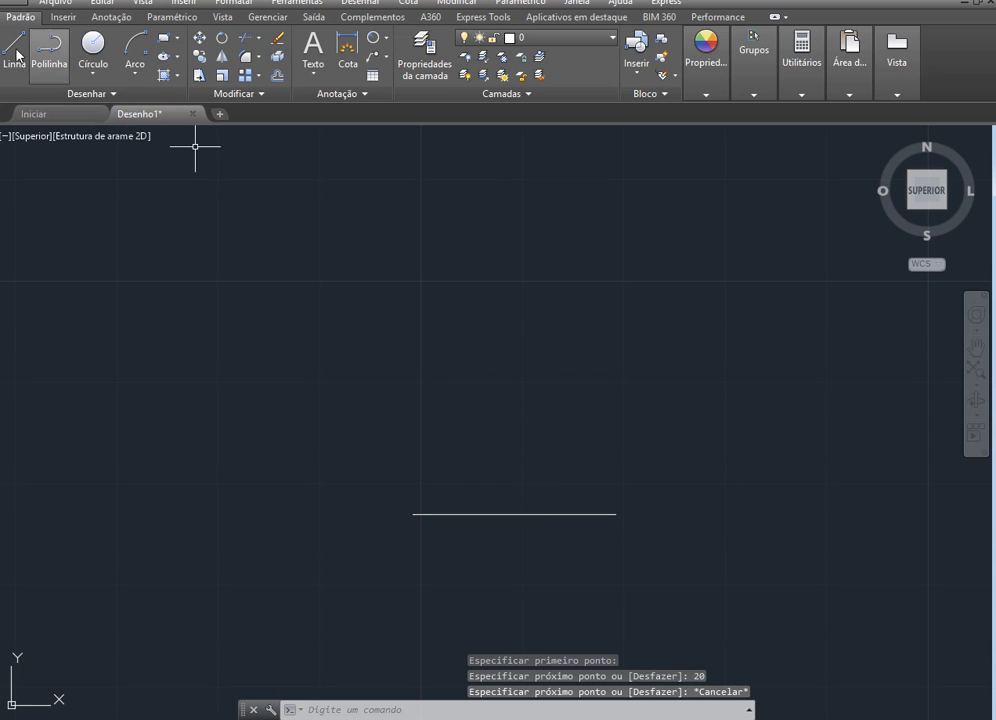
Draw a 180° start-center-end arc from the line's right end, centred on its left end
left_click(133, 72)
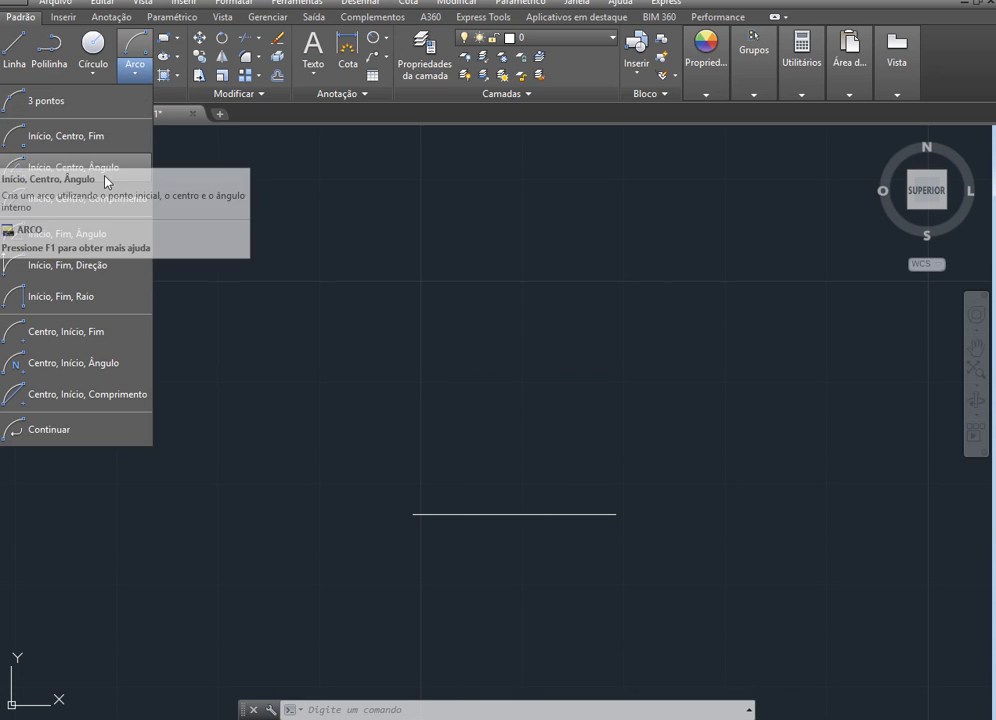
left_click(100, 148)
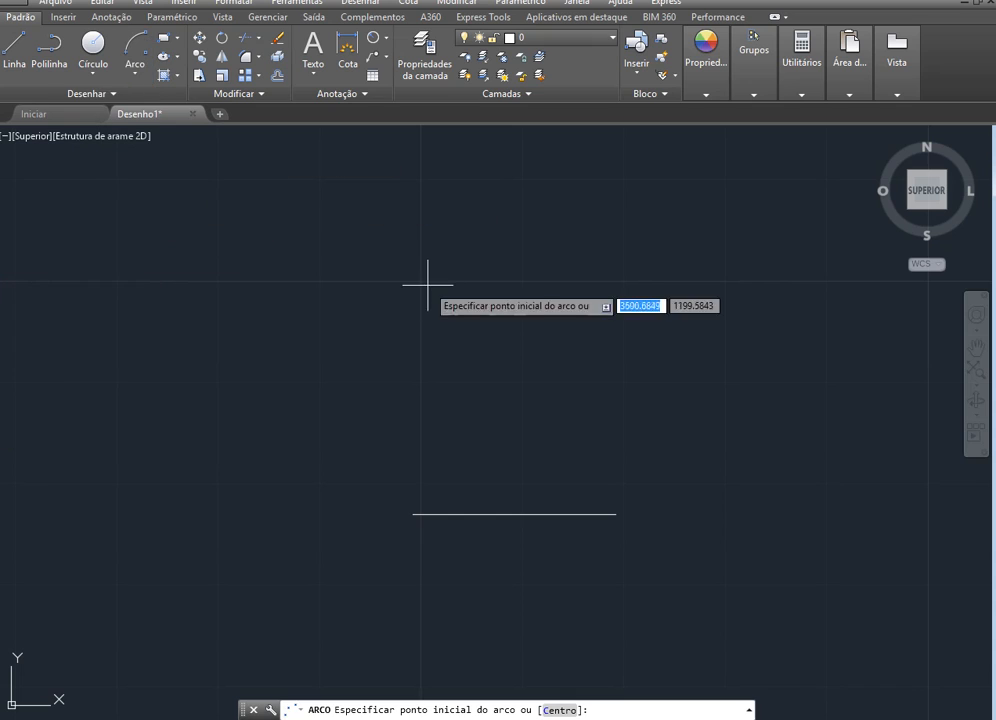
left_click(615, 515)
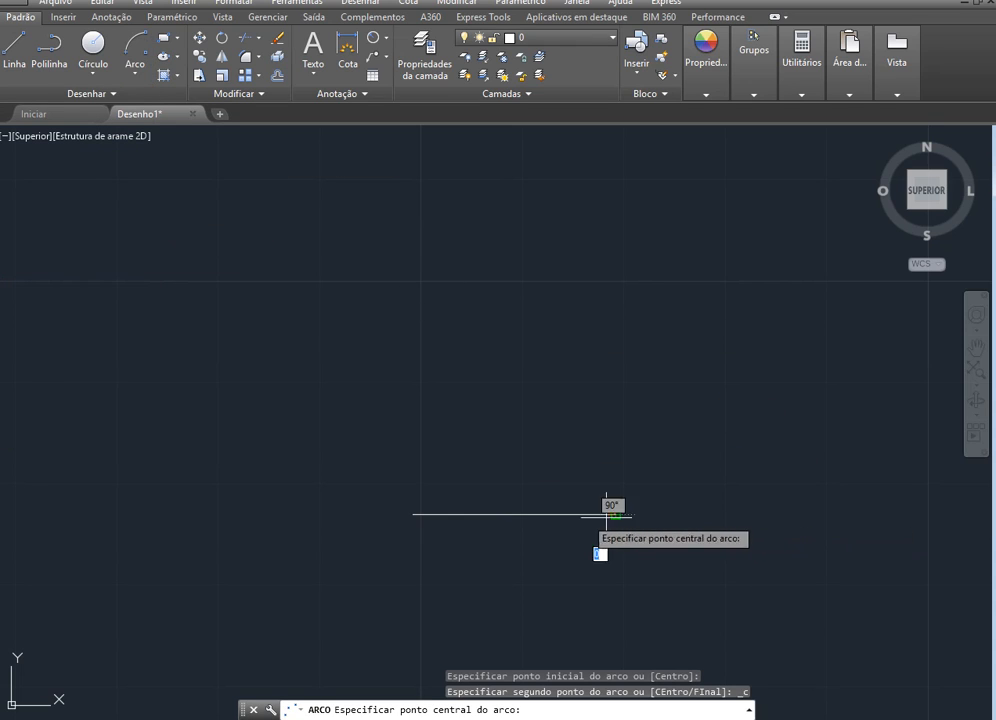
left_click(414, 515)
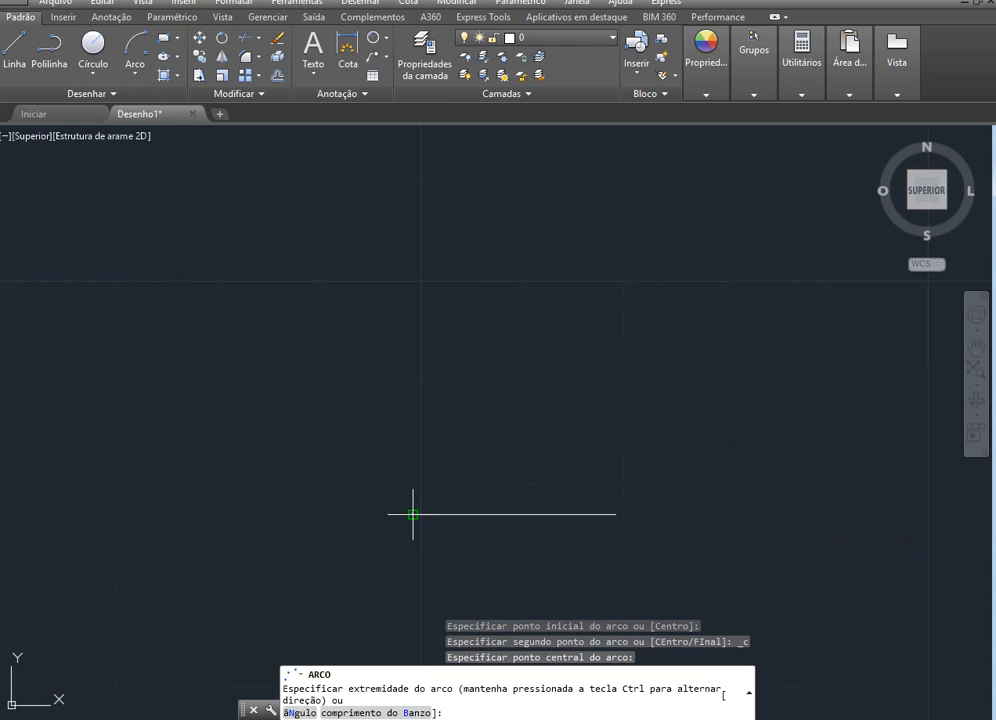
left_click(295, 497)
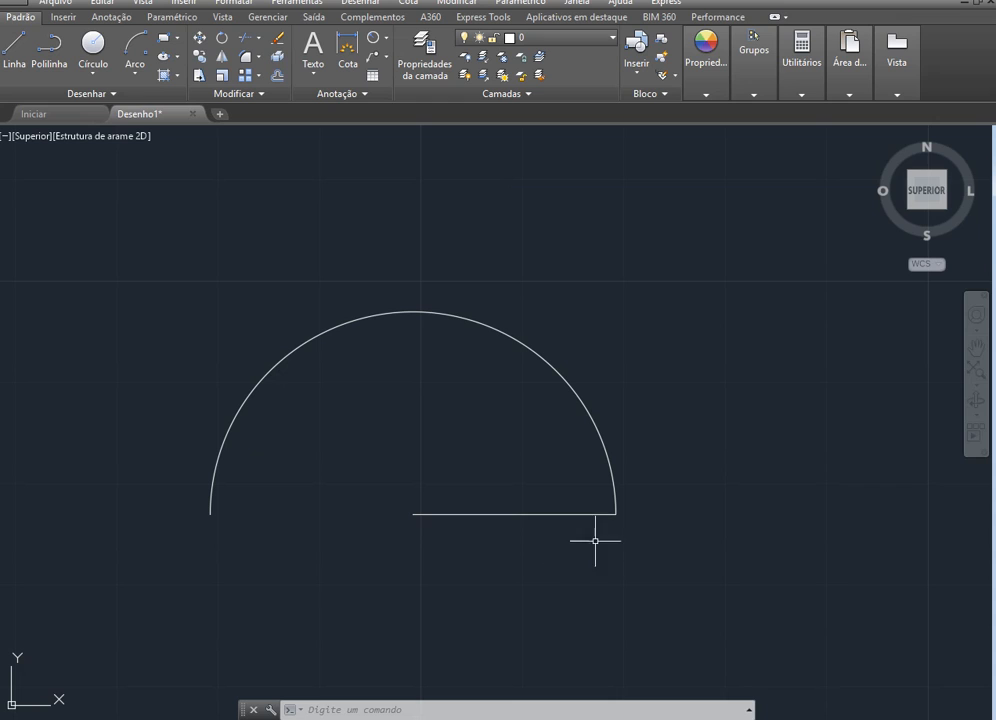
Stretch the baseline's right endpoint horizontally outward by 5 units
left_click(593, 514)
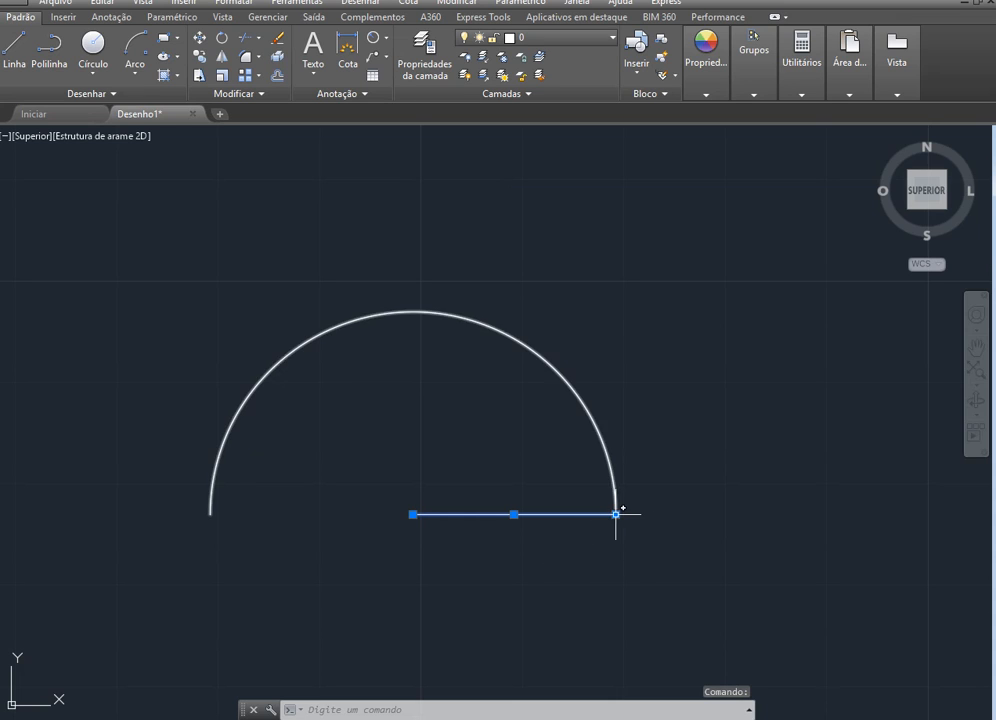
left_click(616, 514)
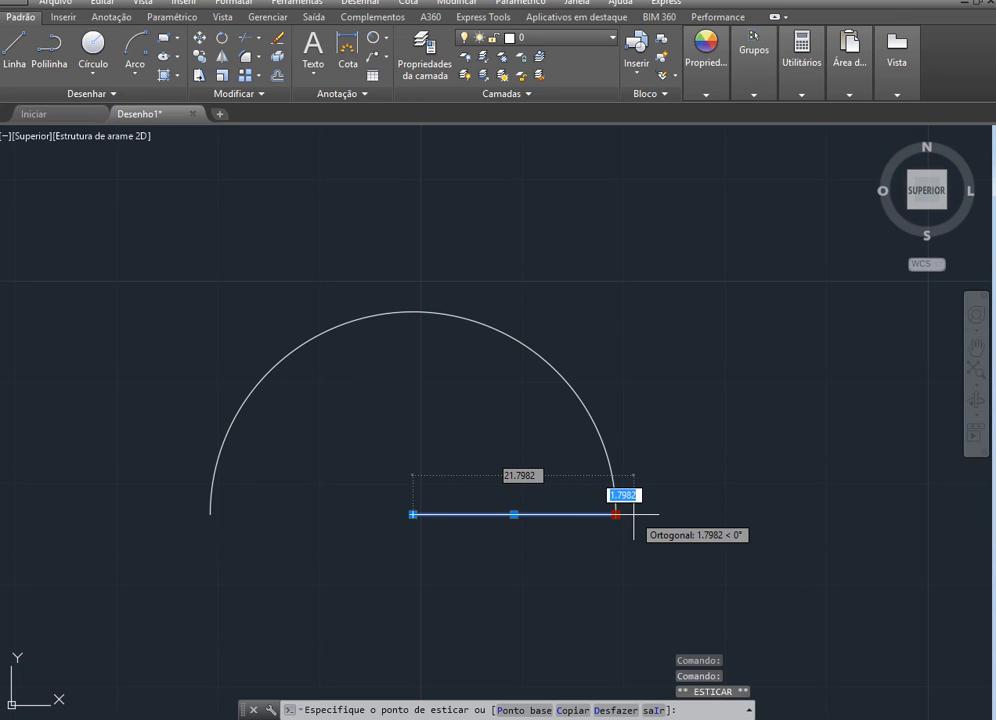
type("5")
key("Return")
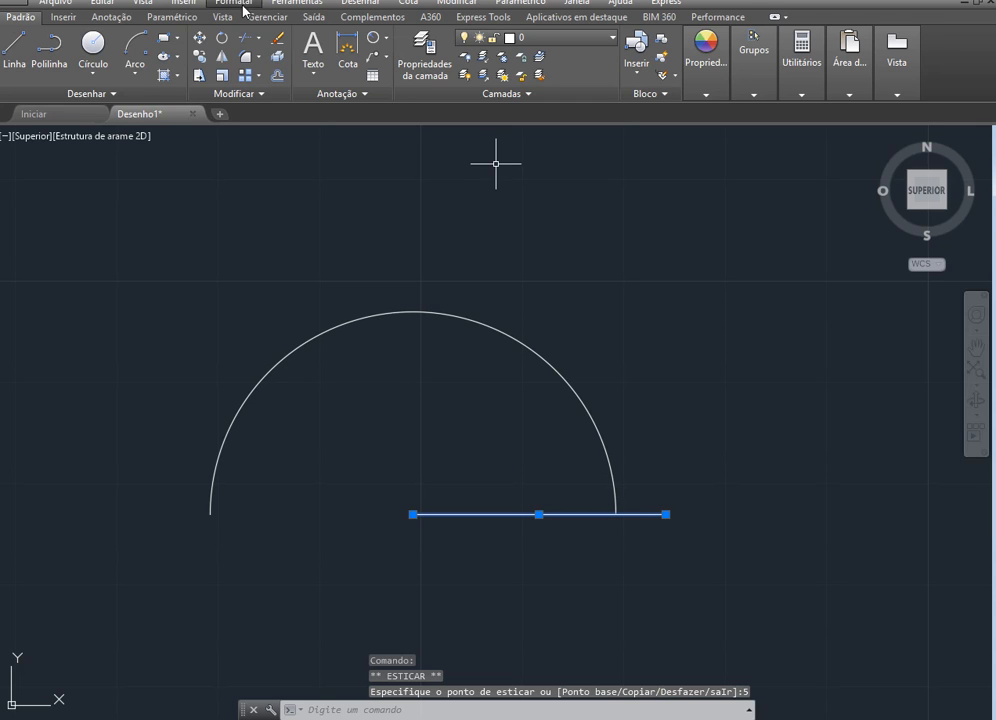
Draw a second 180° arc concentric with the first, starting at the stretched baseline's right end and centred on its left end
left_click(135, 42)
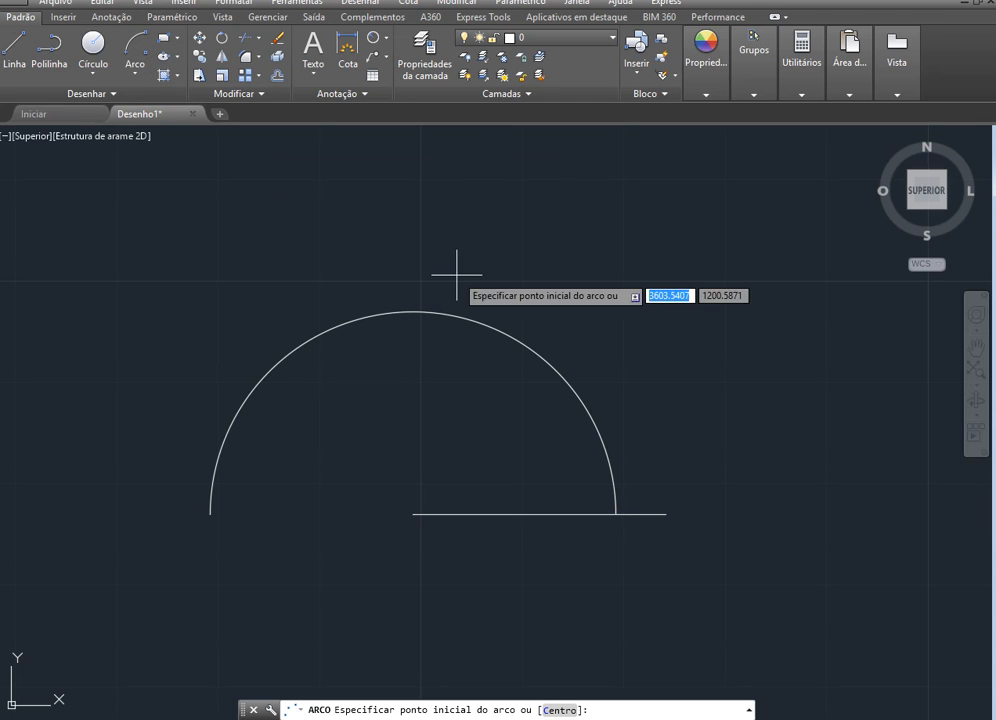
left_click(666, 515)
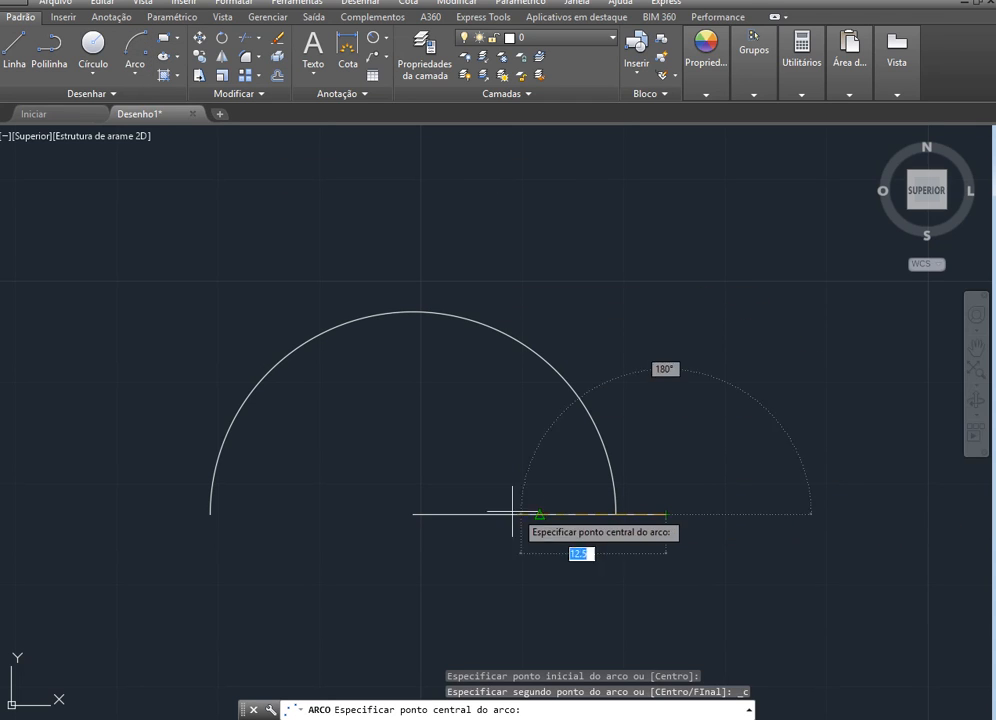
left_click(413, 515)
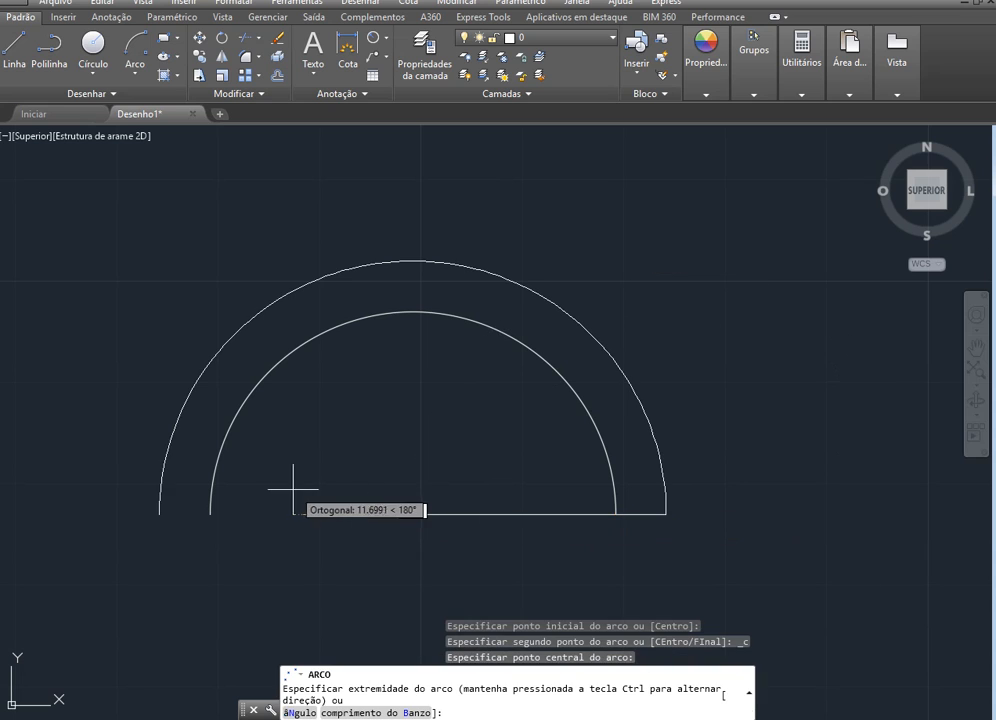
left_click(163, 507)
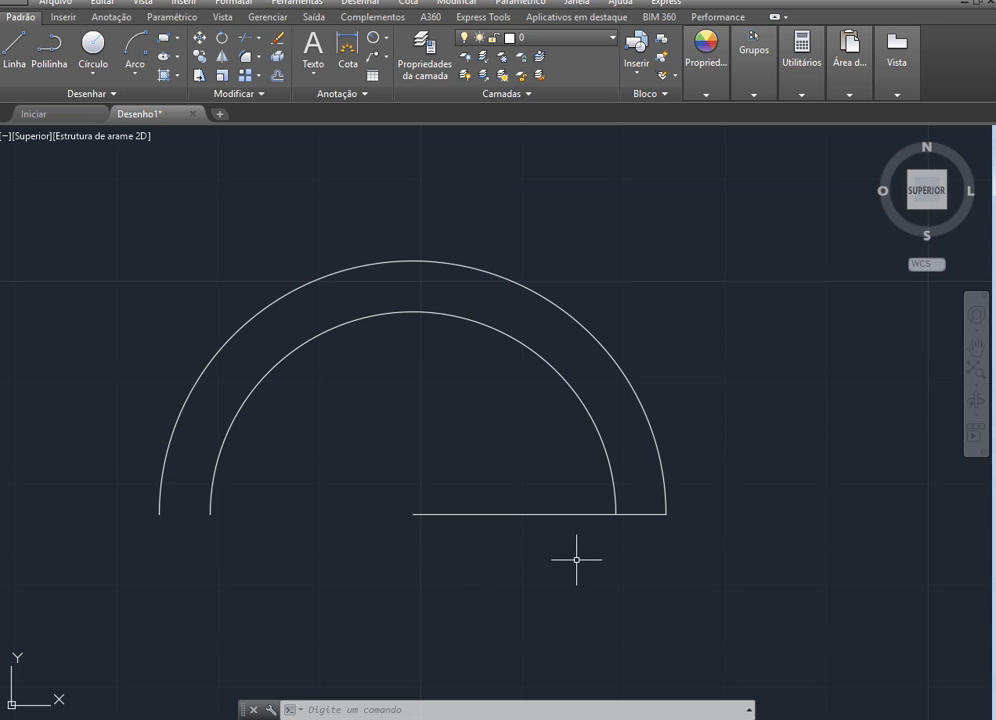
key("Escape")
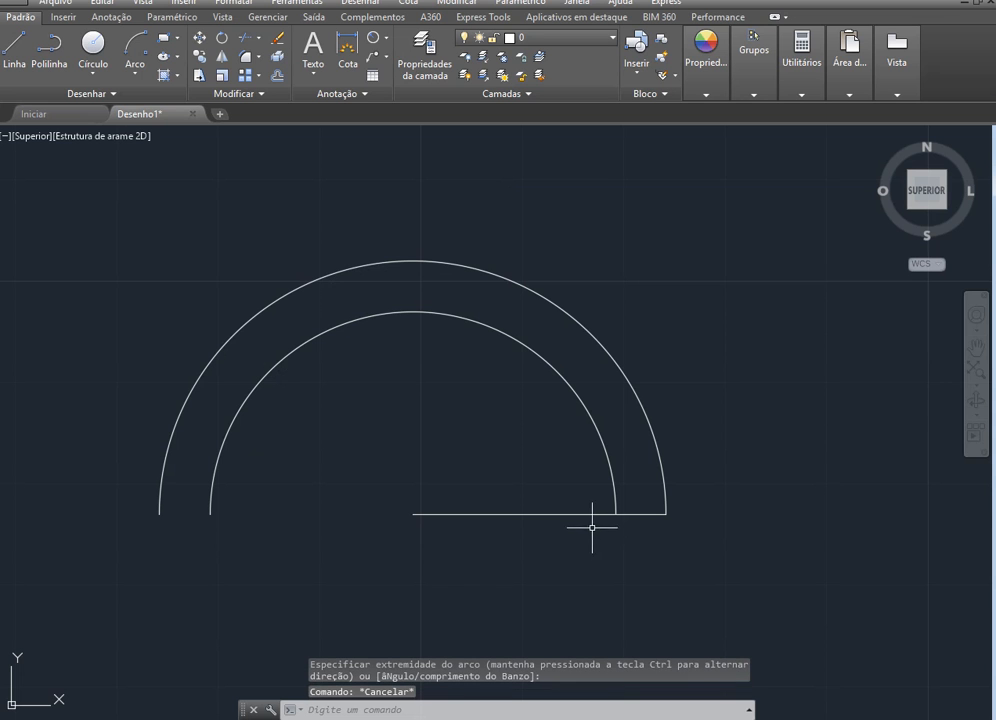
Stretch the baseline's right endpoint 5 units beyond the second arc
left_click(597, 515)
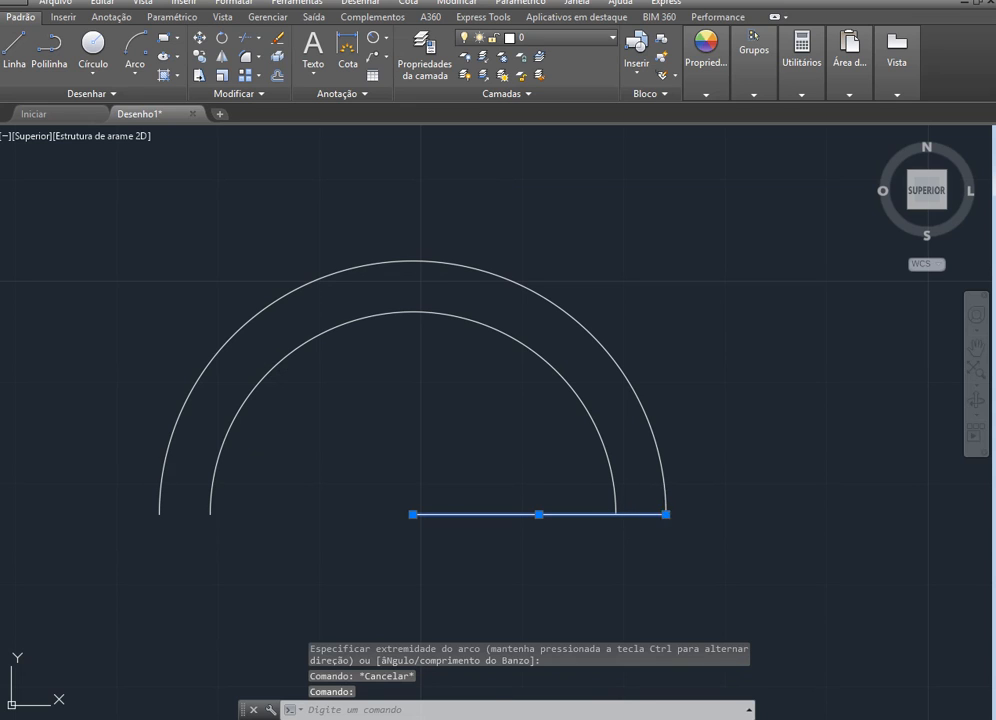
left_click(666, 515)
type("5")
key("Return")
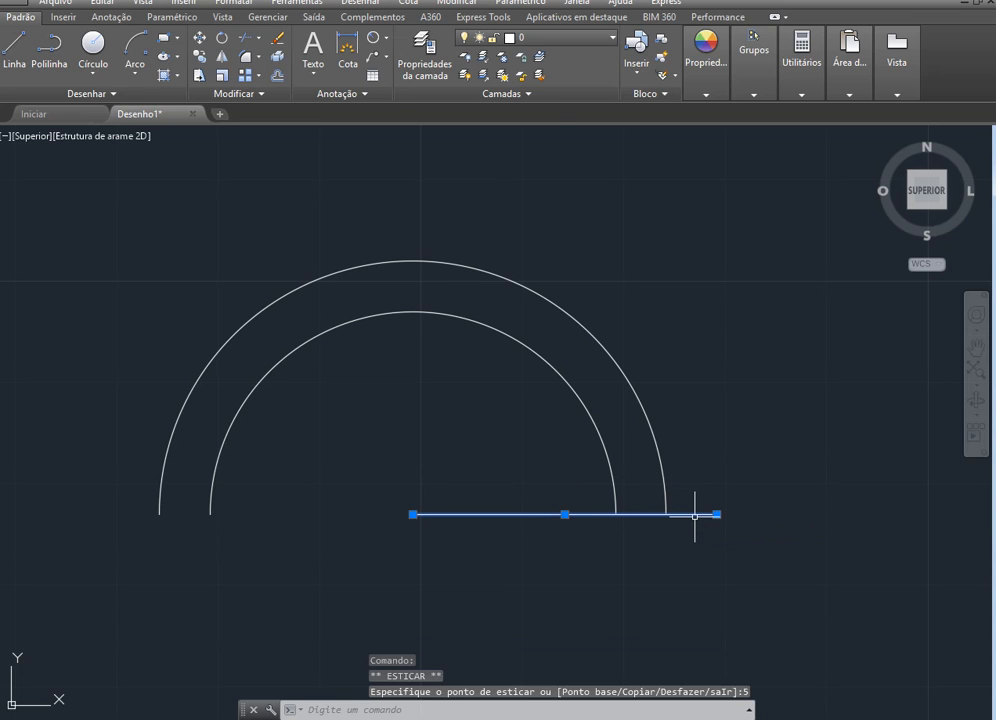
key("Escape")
Draw a third concentric 180° arc, outside the other two, from the baseline's right end and centred on its left end
left_click(135, 45)
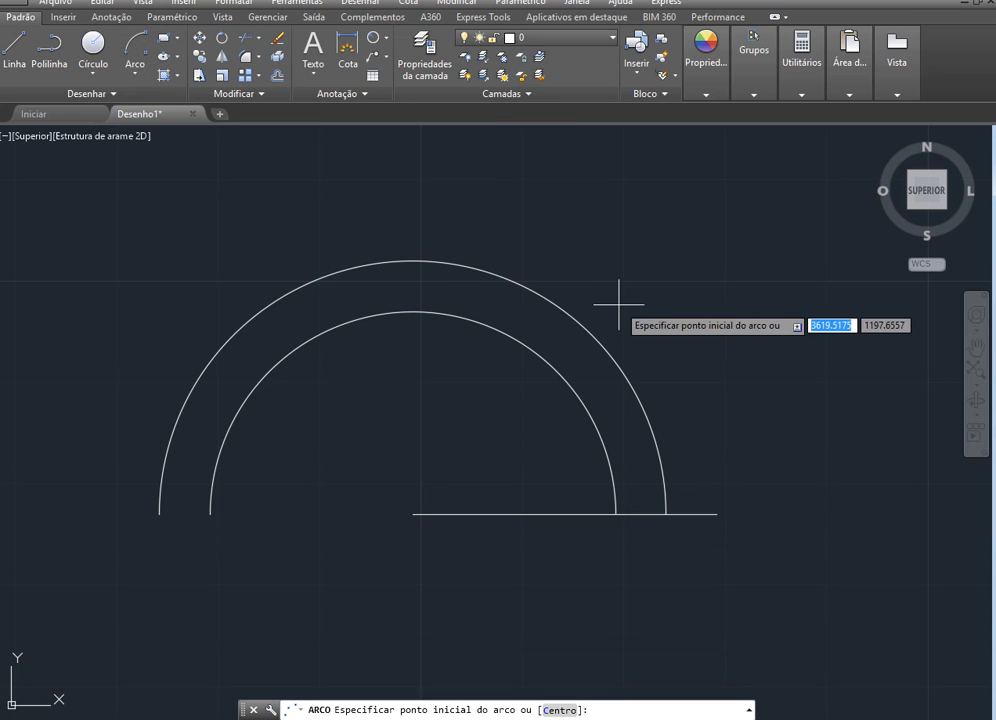
left_click(717, 515)
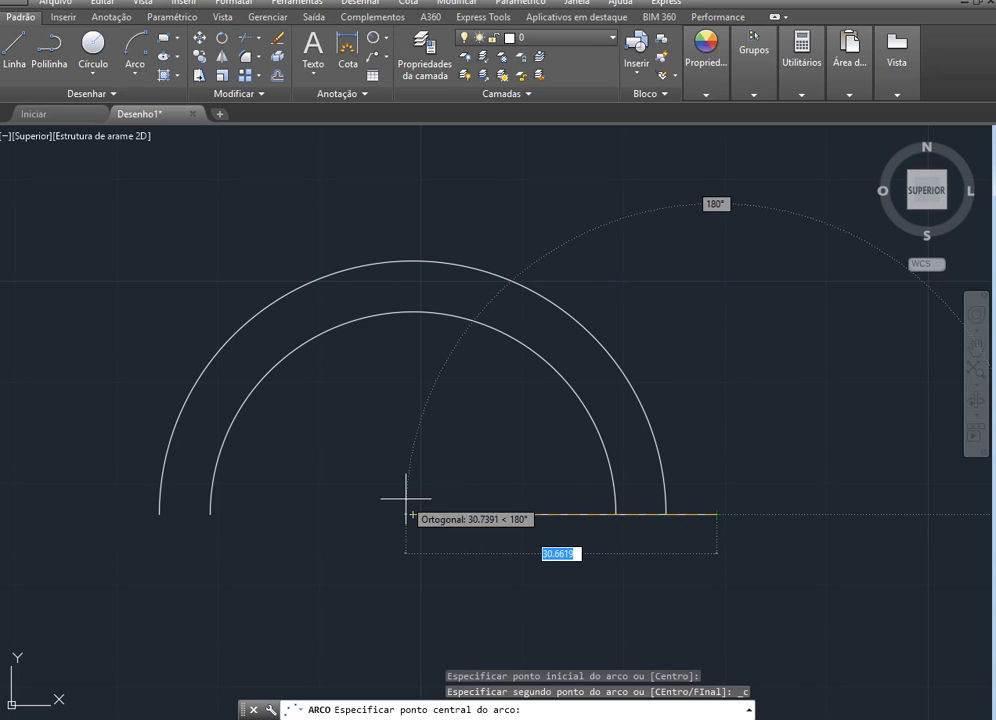
left_click(412, 515)
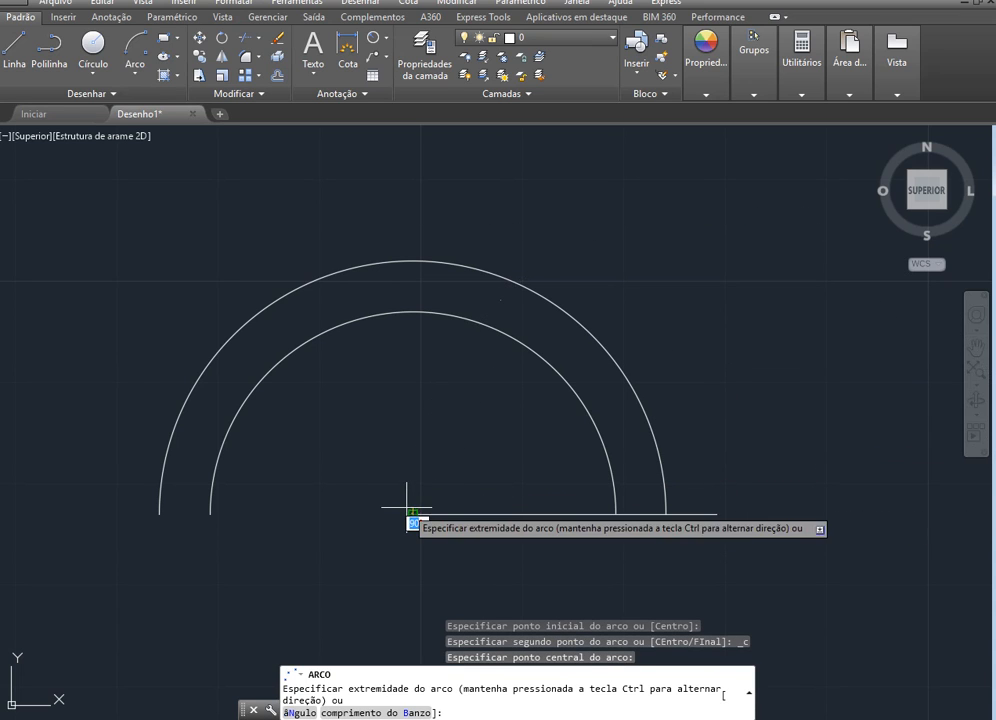
left_click(86, 516)
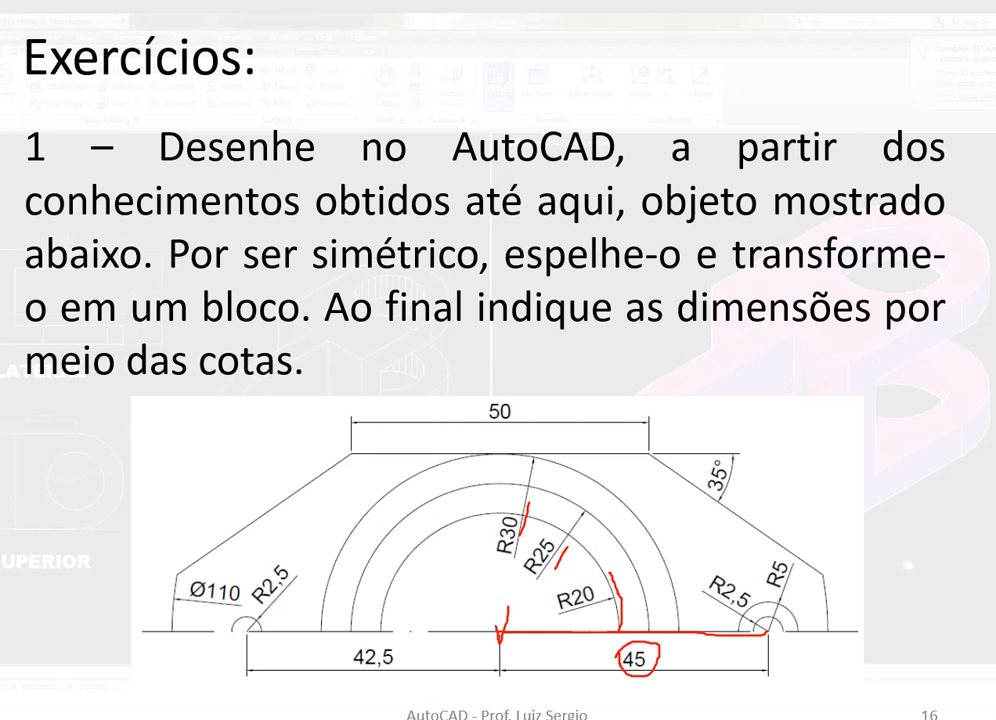
Erase all ink annotations from the exercise slide in the PowerPoint slide show
left_click(45, 706)
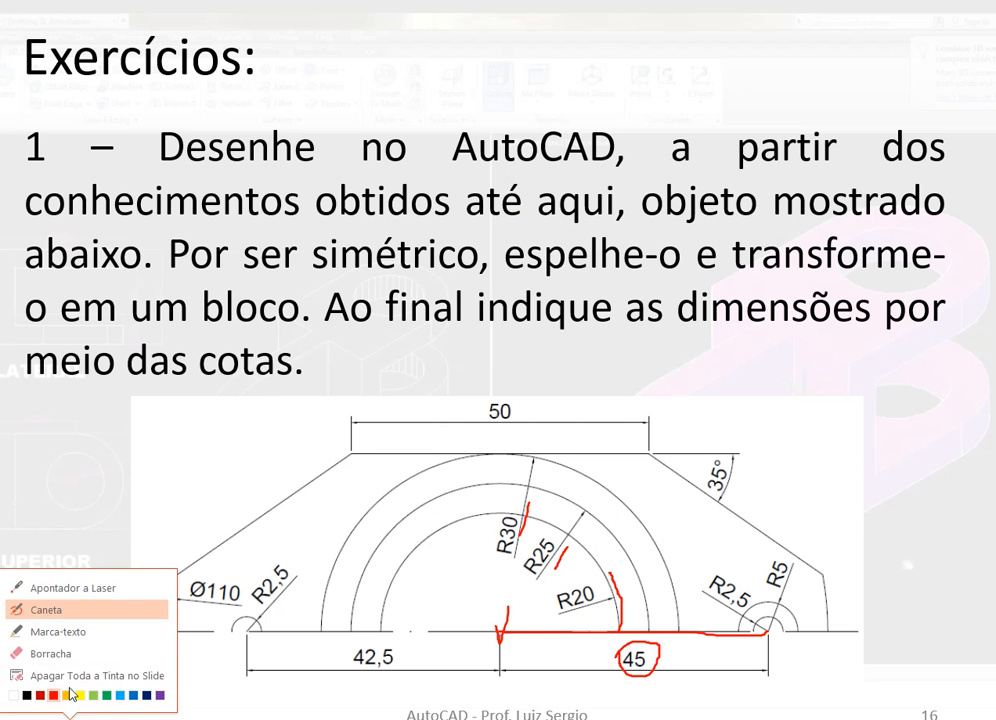
left_click(72, 675)
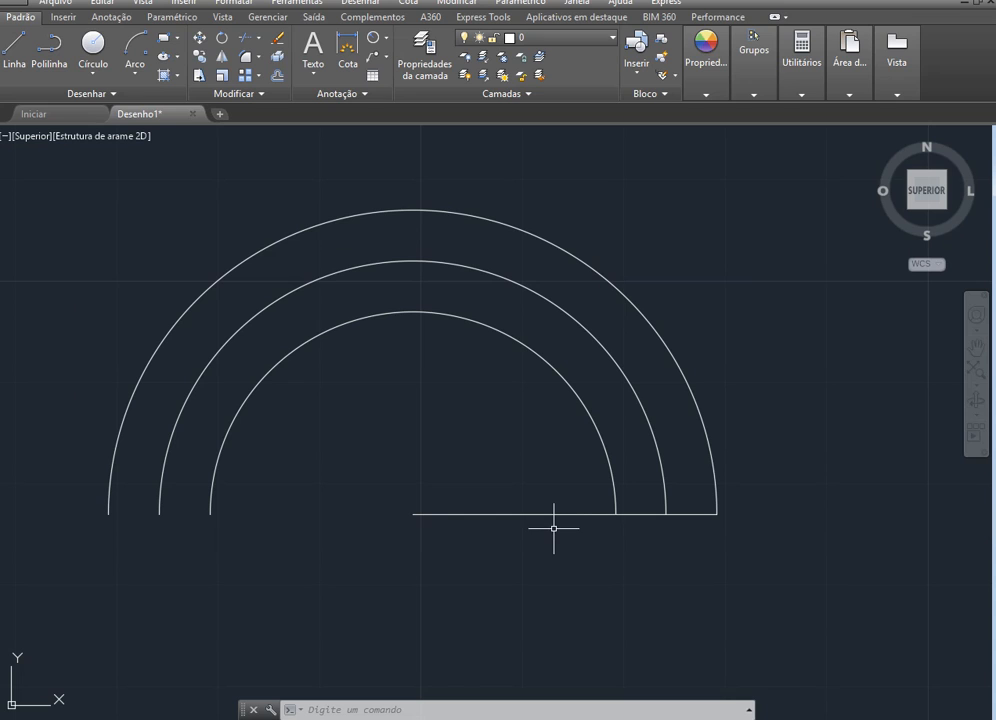
In AutoCAD, stretch the baseline's right endpoint 15 units beyond the outermost arc
key("Escape")
left_click(571, 514)
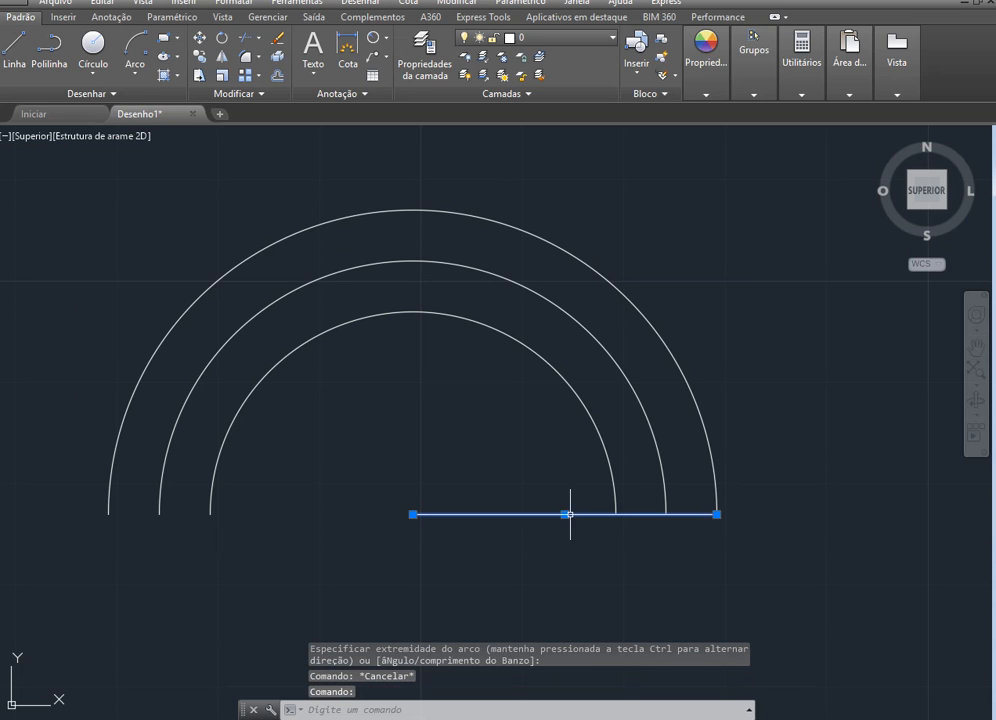
left_click(716, 514)
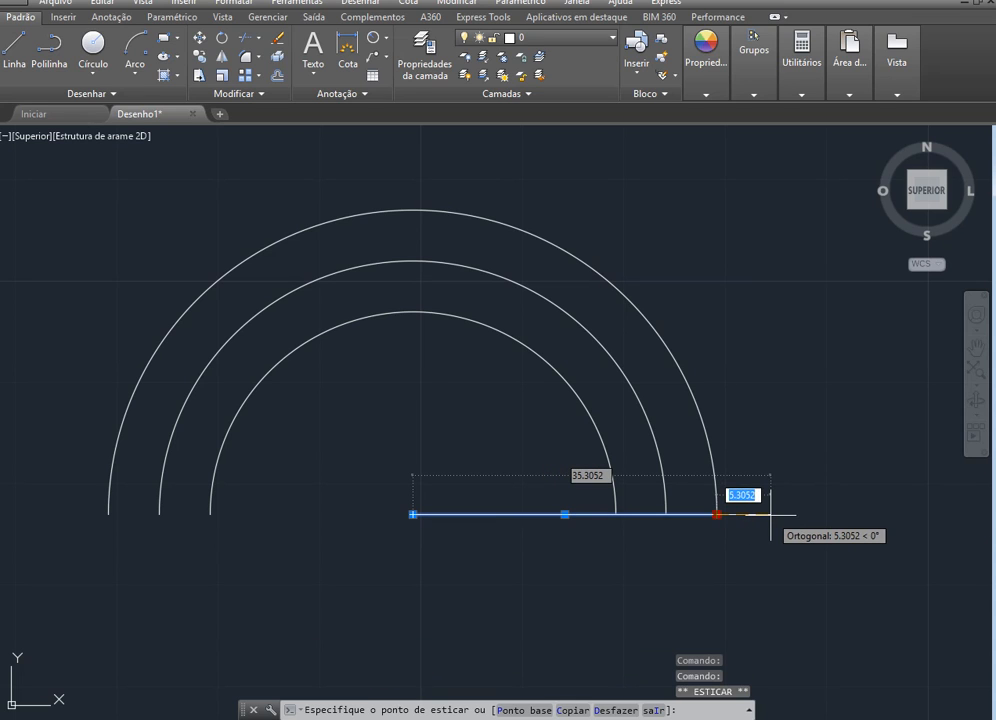
type("15")
key("Return")
scroll(513, 500, "down", 2)
scroll(755, 512, "up", 4)
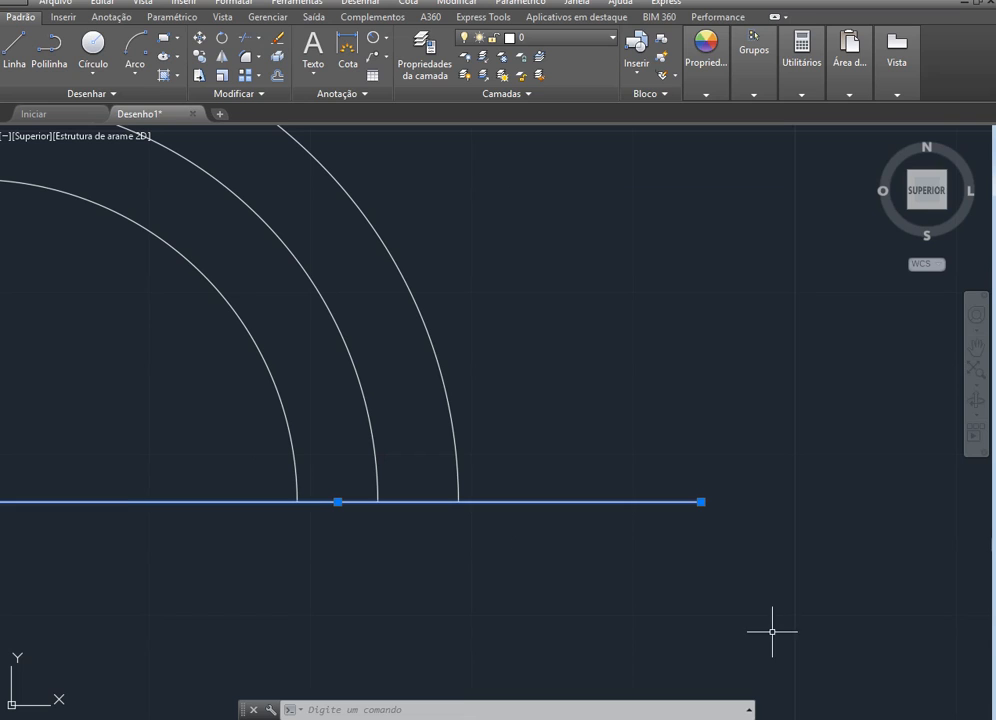
Lengthen the baseline by another 2.5 units at its right end
left_click(701, 501)
left_click(701, 501)
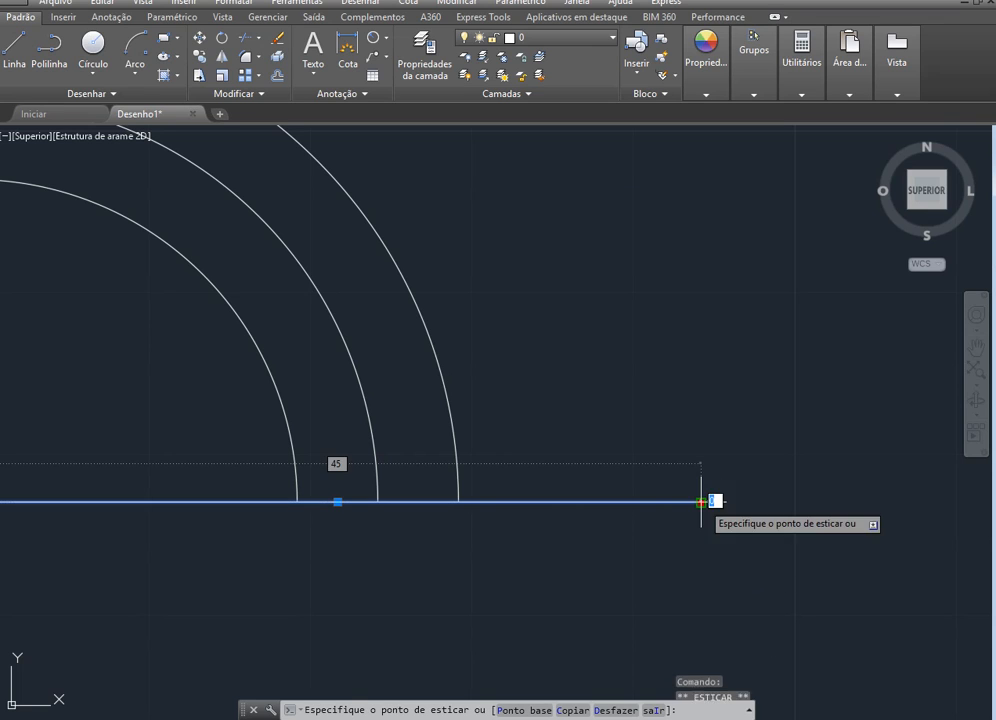
type("2.5")
key("Return")
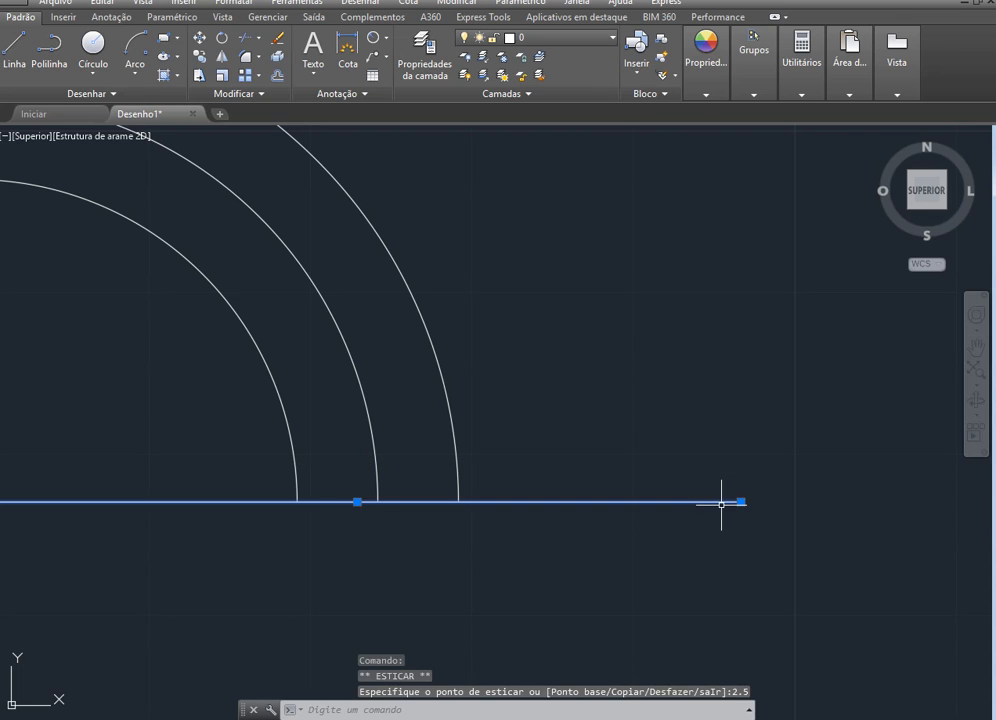
key("Escape")
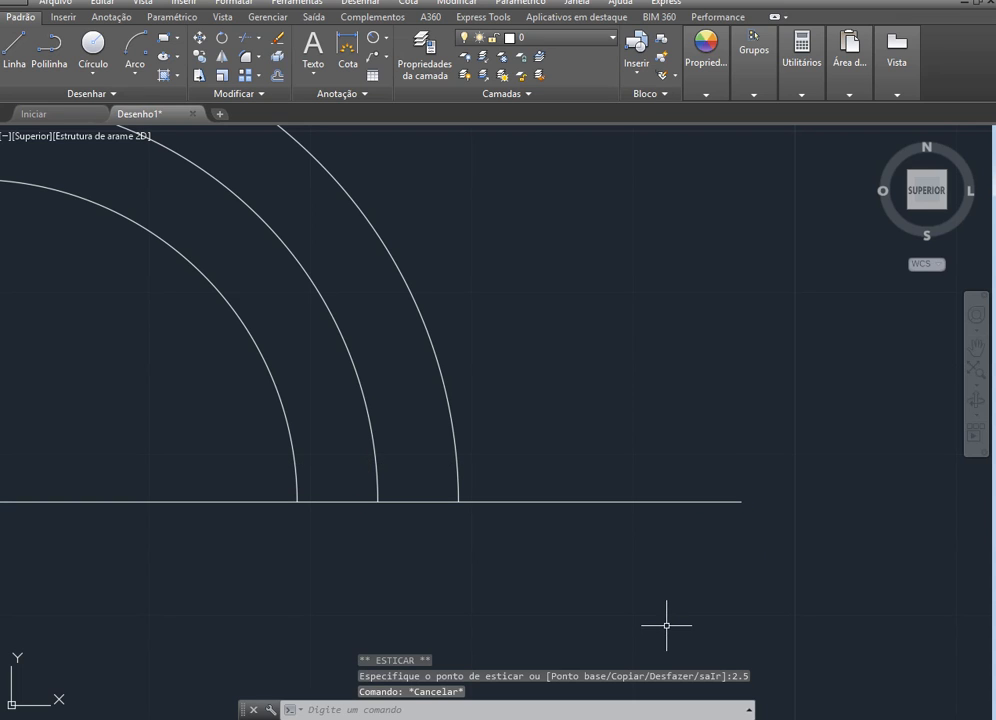
Draw a small 180° arc starting at the baseline's right end, with its centre 2.5 units inward along the line
left_click(135, 45)
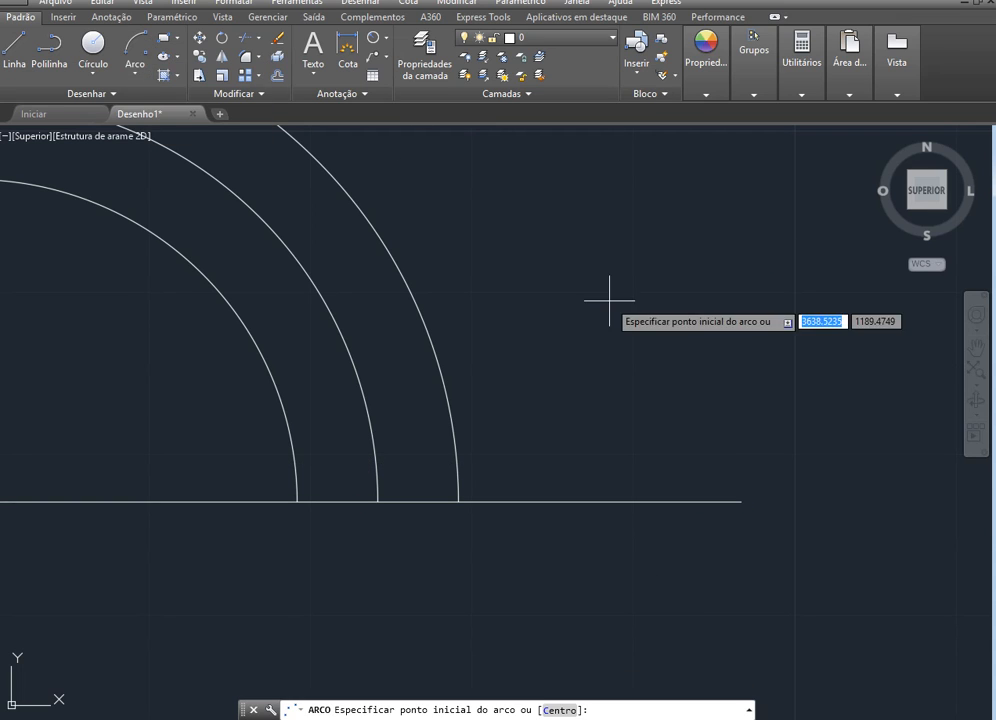
left_click(741, 501)
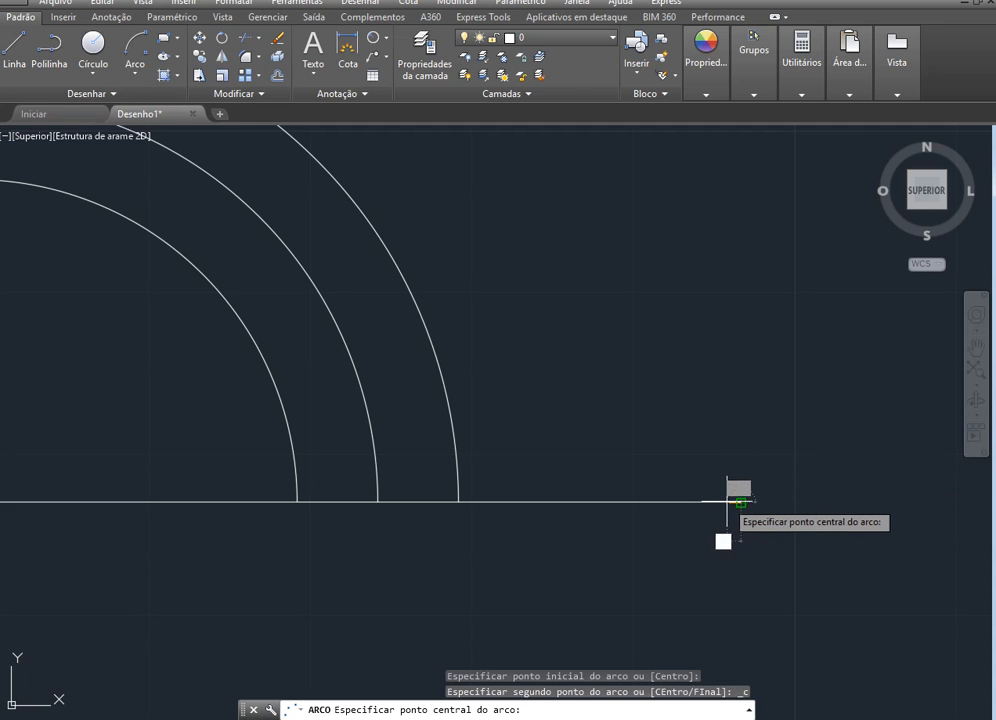
type("2.")
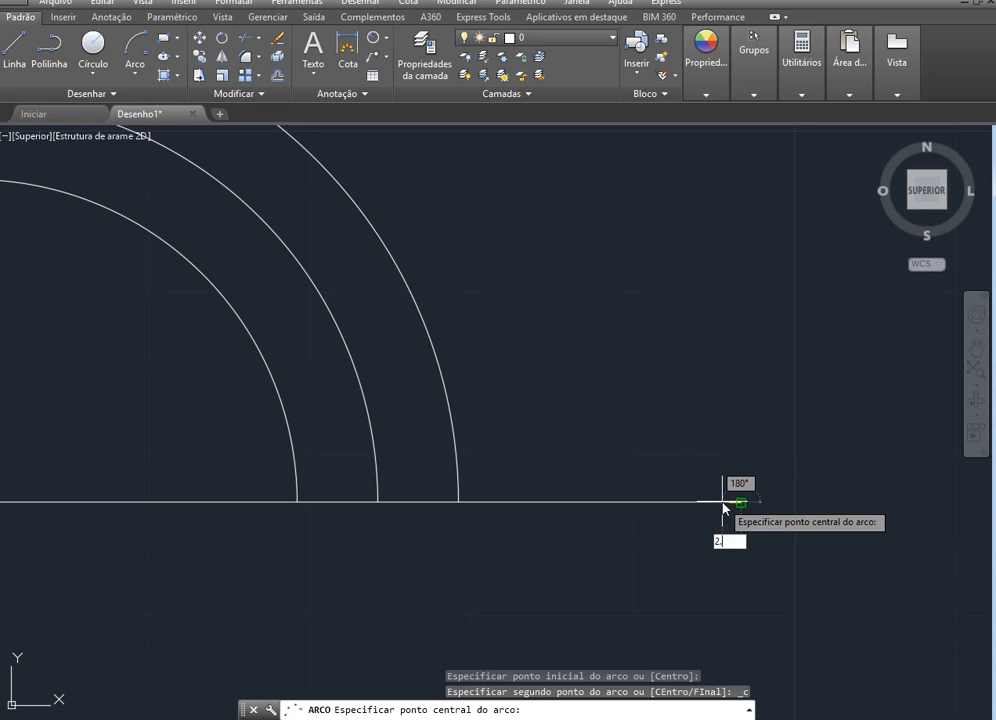
type("5")
key("Return")
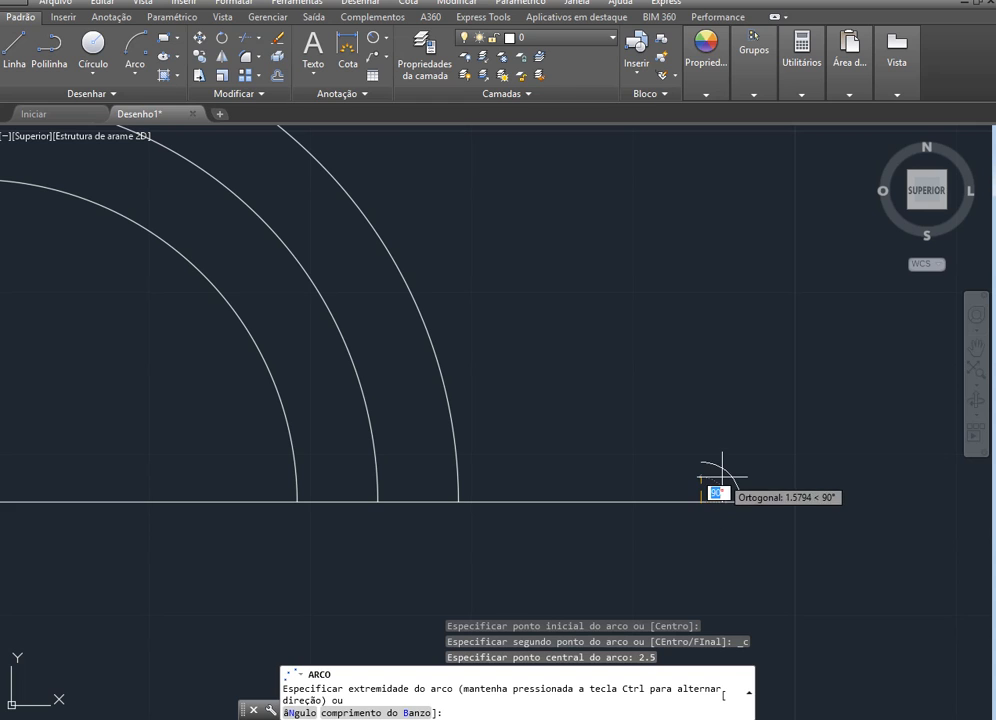
left_click(664, 494)
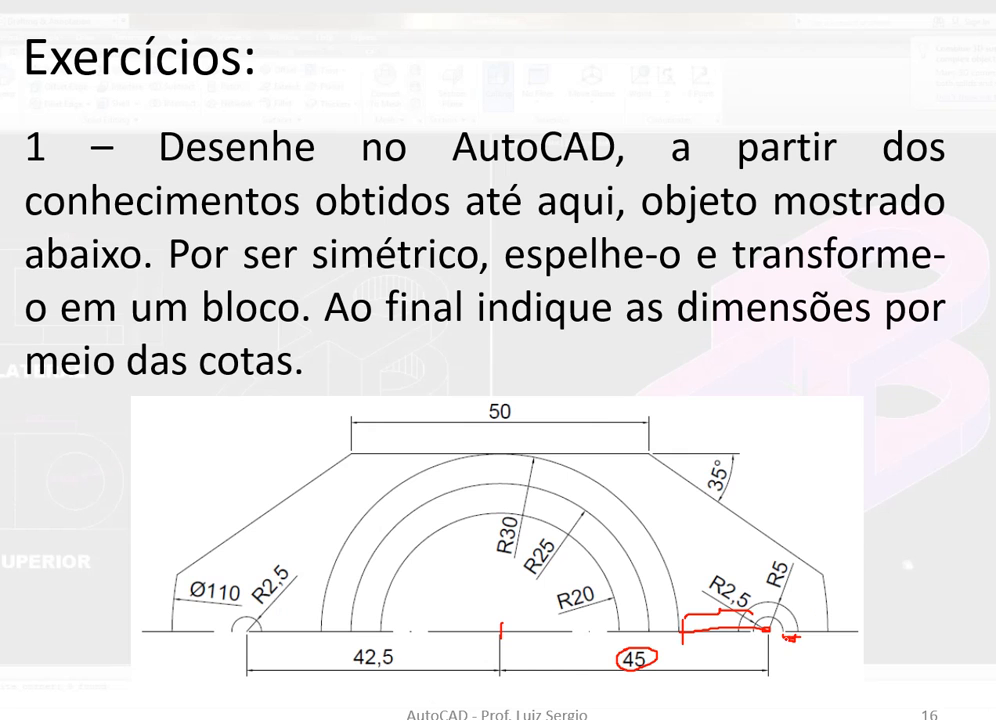
key("alt+Tab")
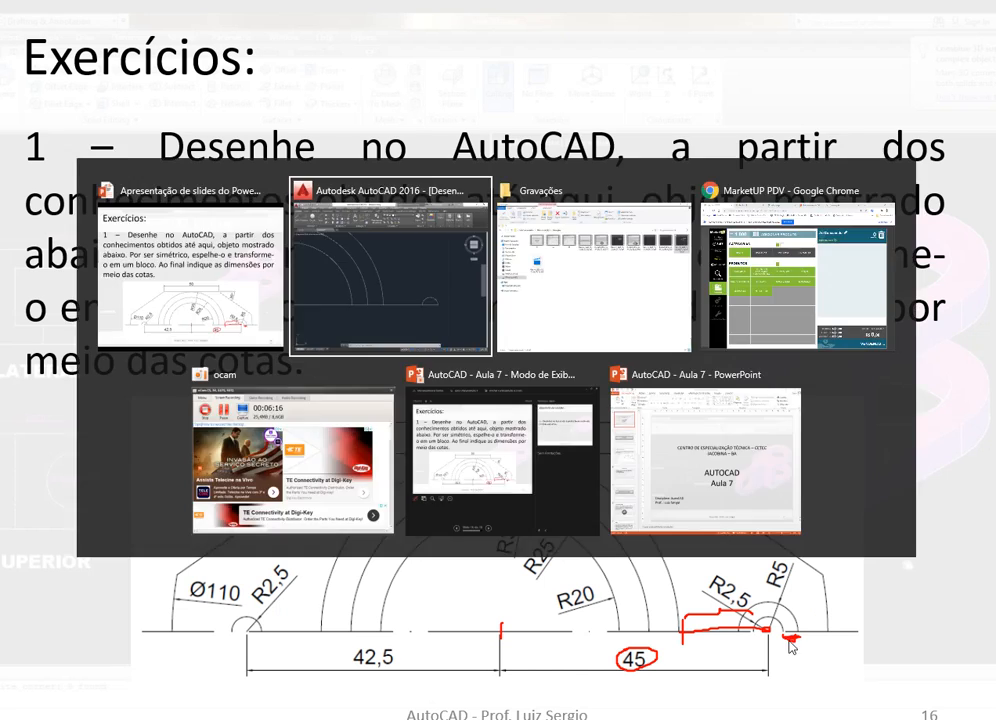
In AutoCAD, stretch the baseline's right endpoint 2.5 units beyond the small arc
left_click(716, 501)
left_click(740, 501)
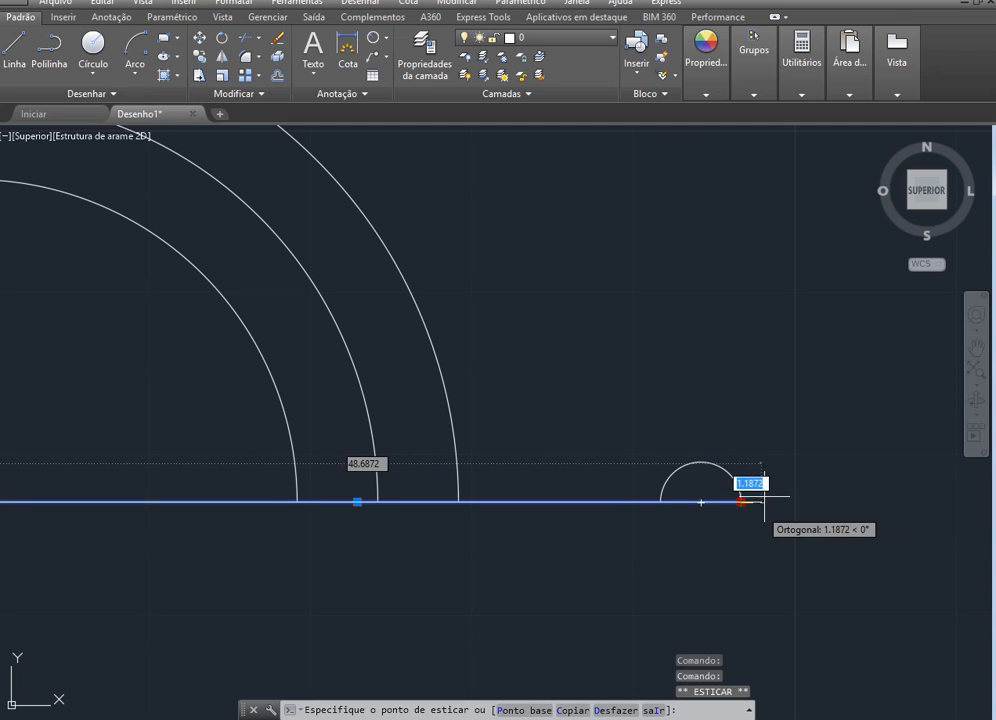
type("2.5")
key("Return")
key("Escape")
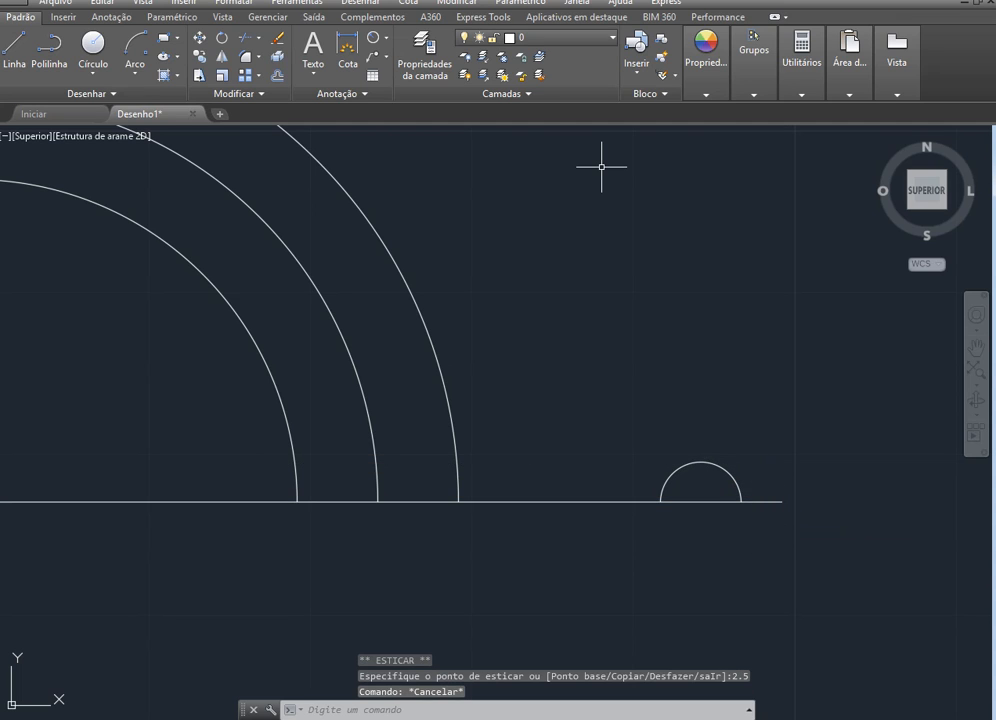
left_click(93, 45)
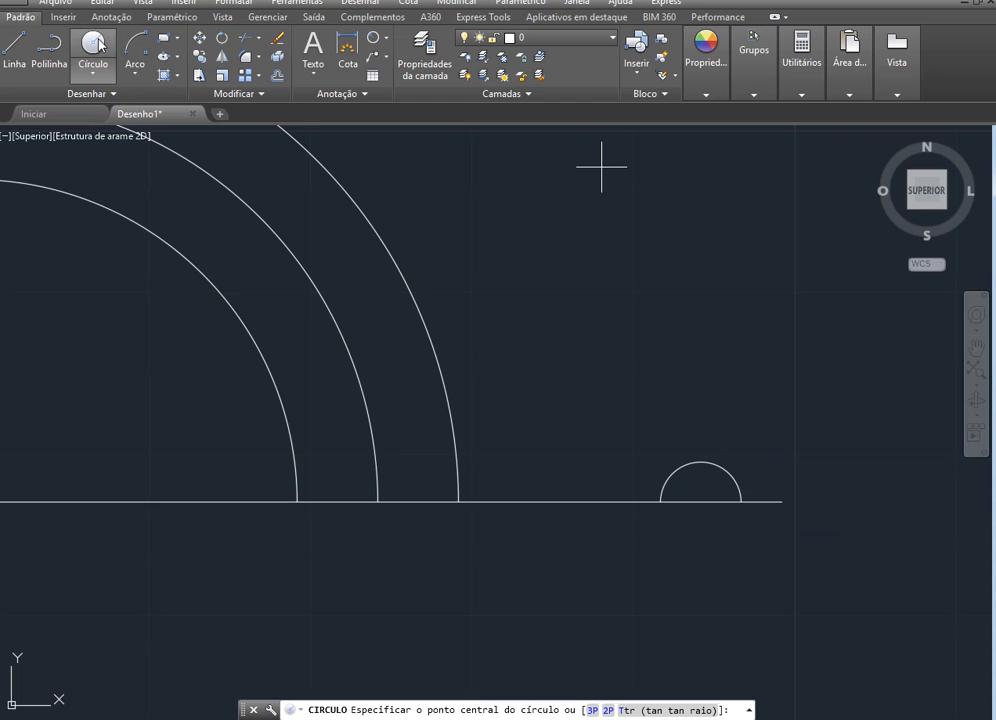
left_click(782, 501)
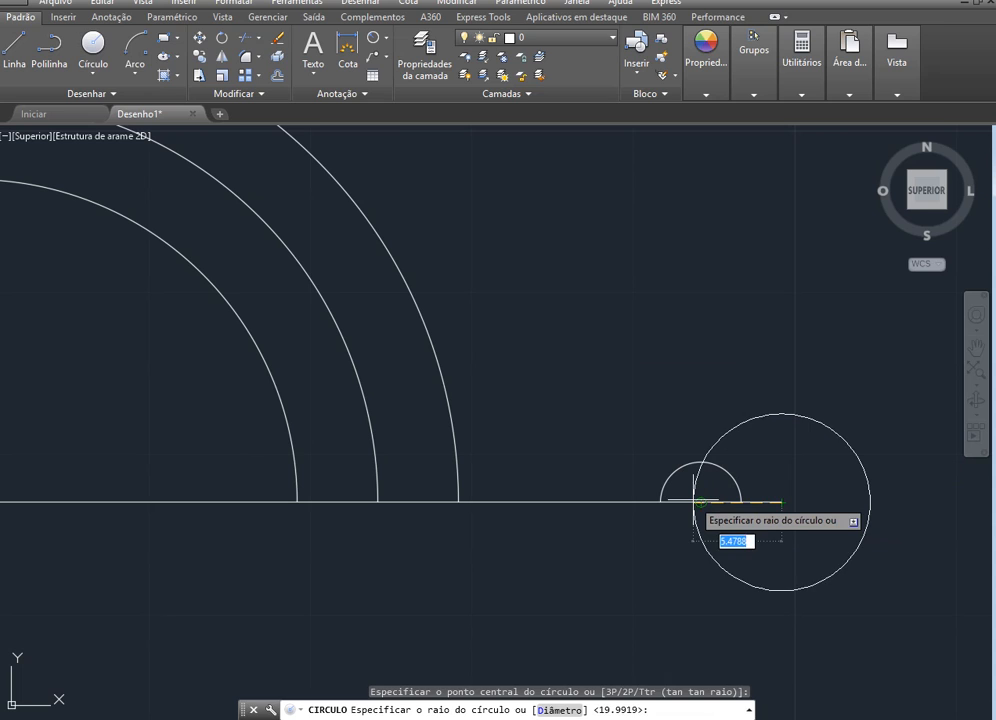
key("Escape")
left_click(139, 46)
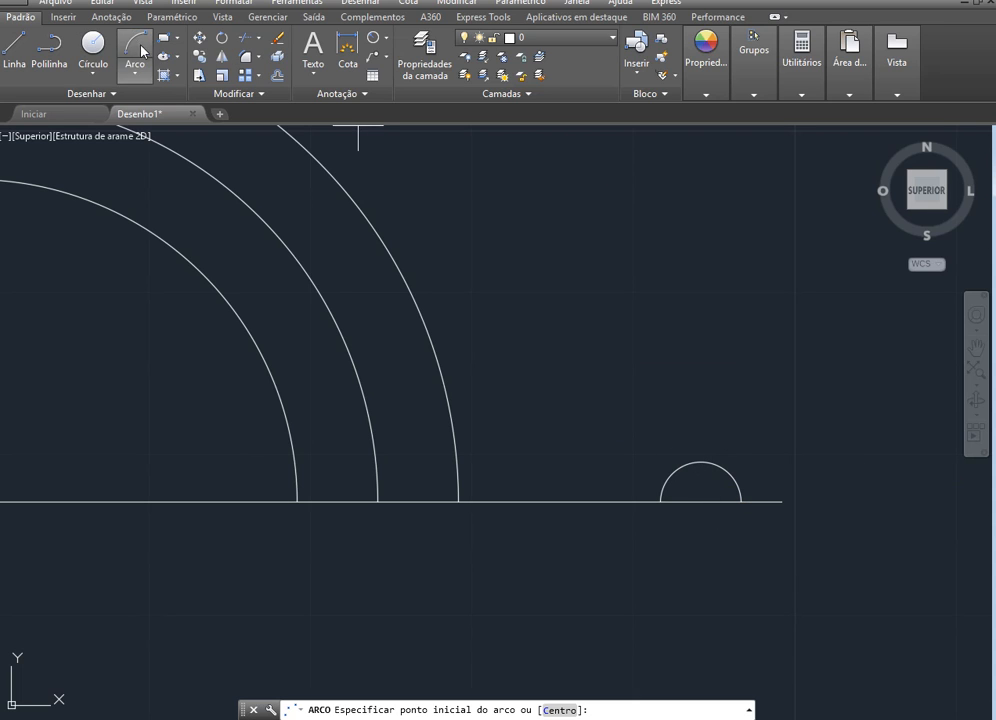
left_click(782, 501)
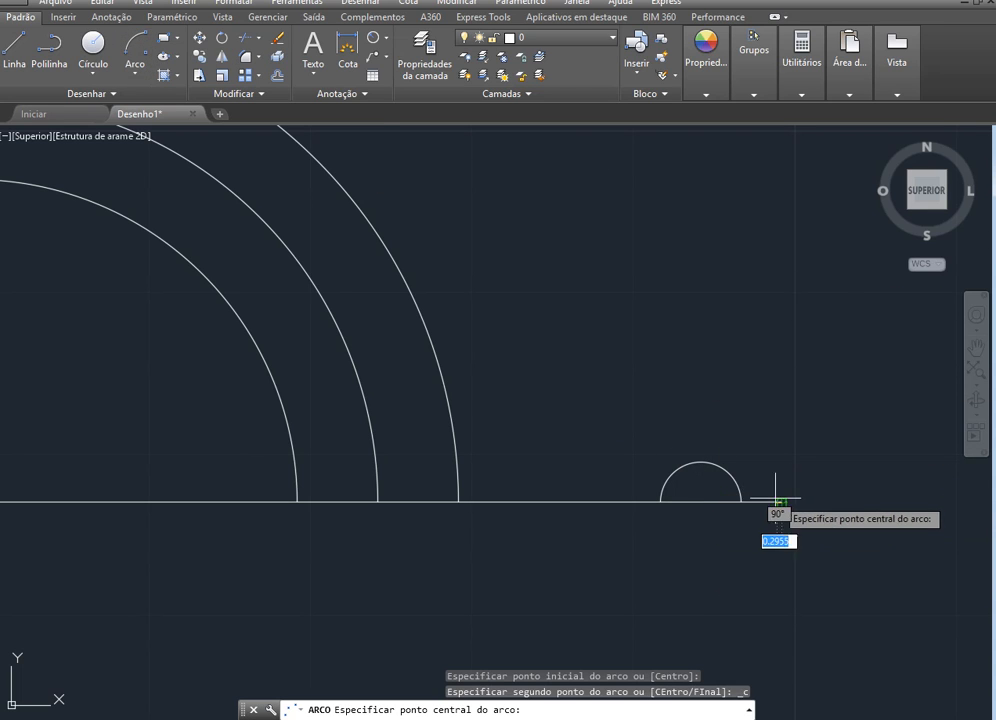
left_click(701, 501)
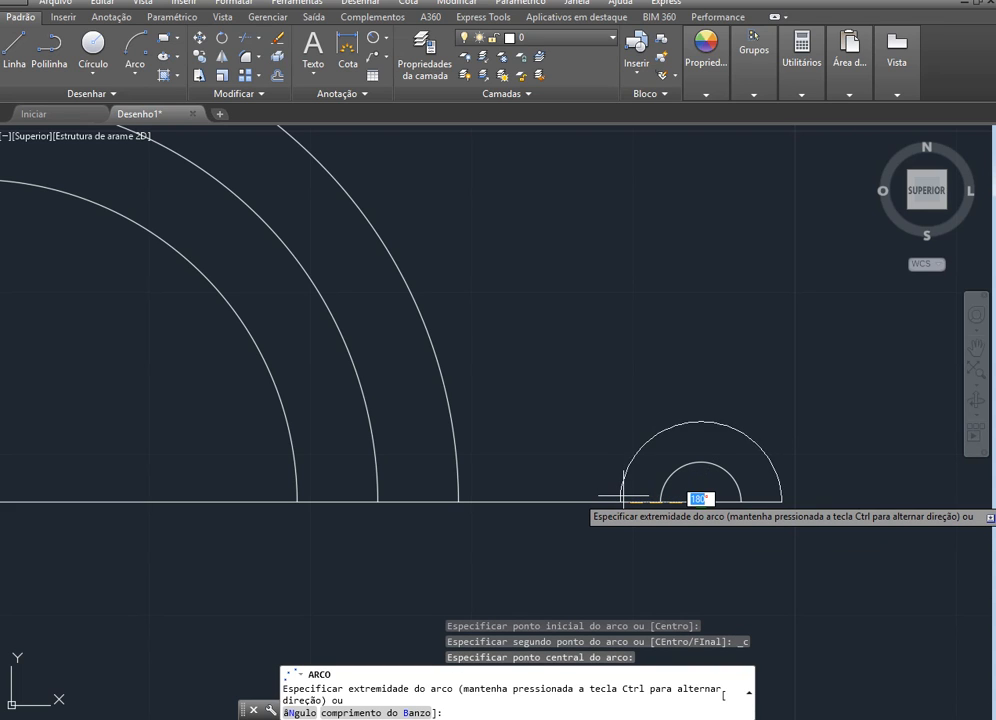
key("Escape")
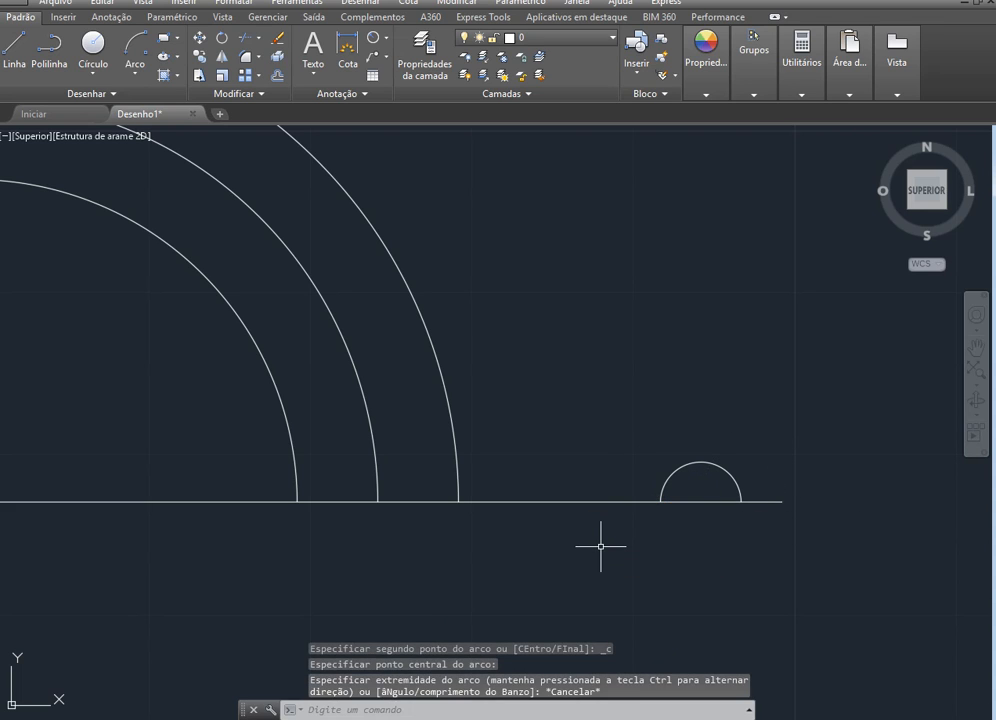
Draw a 180° arc starting at the baseline's right end and centred on the small arc's centre
left_click(123, 44)
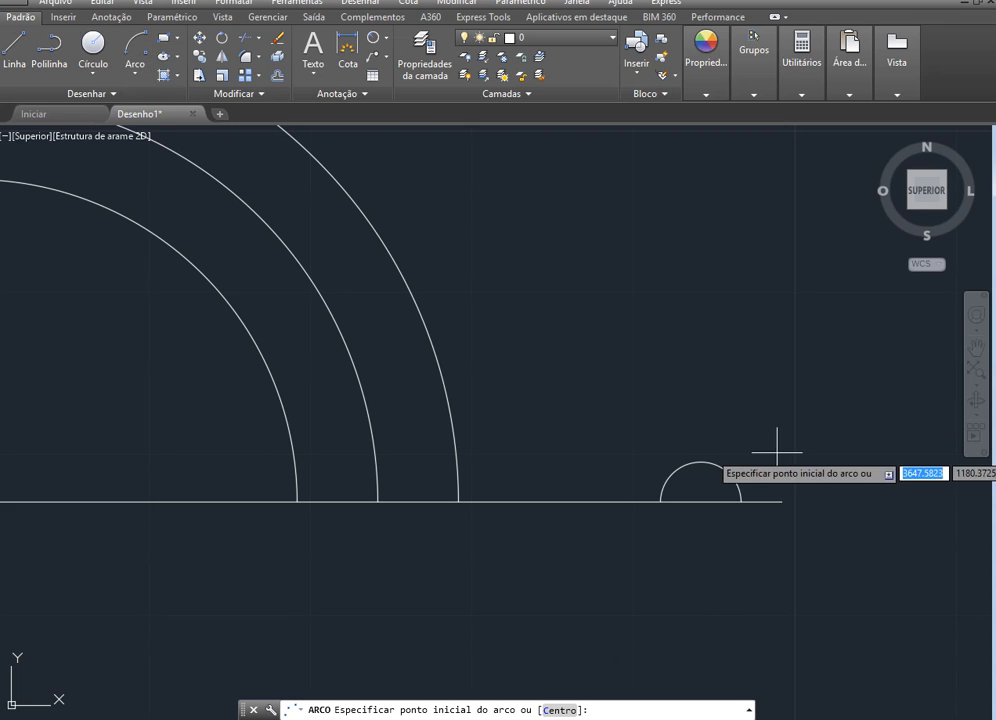
left_click(782, 501)
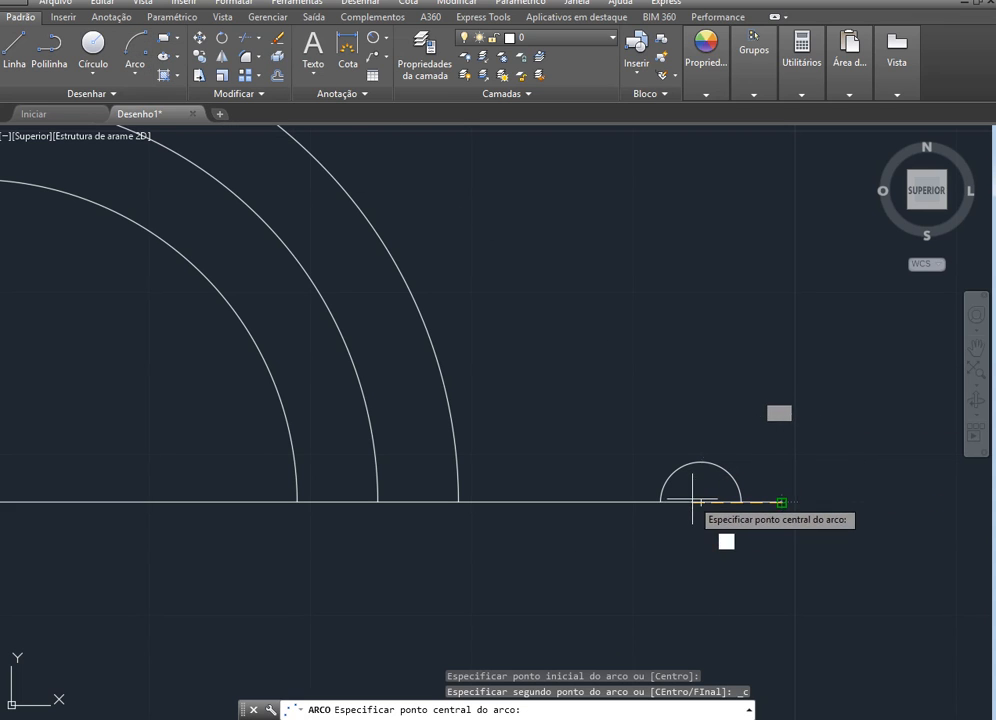
left_click(701, 501)
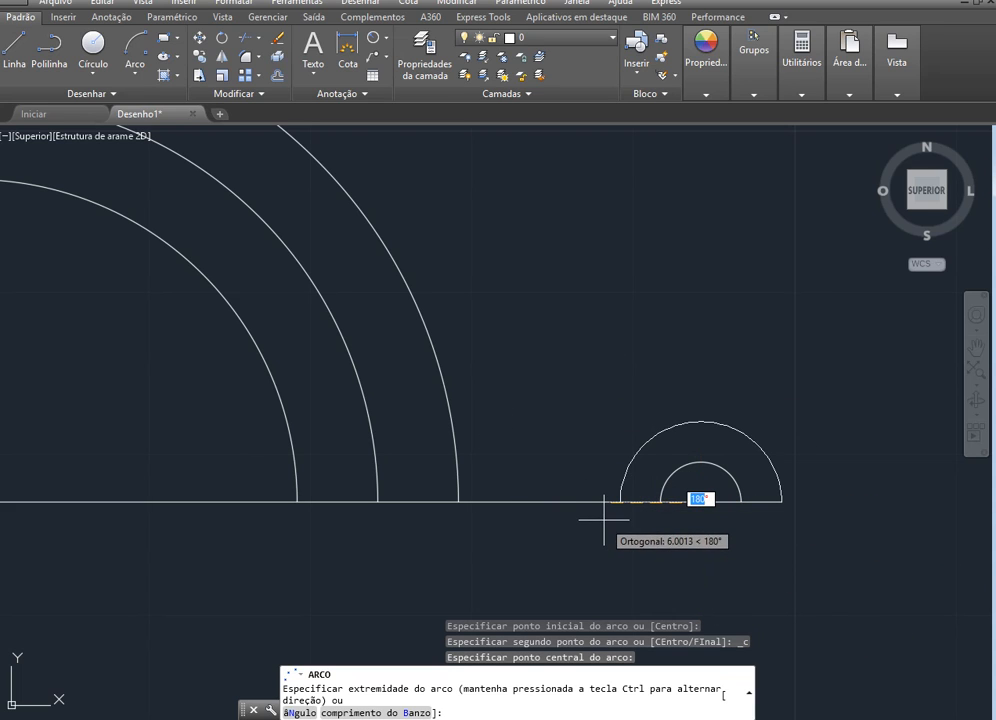
key("Escape")
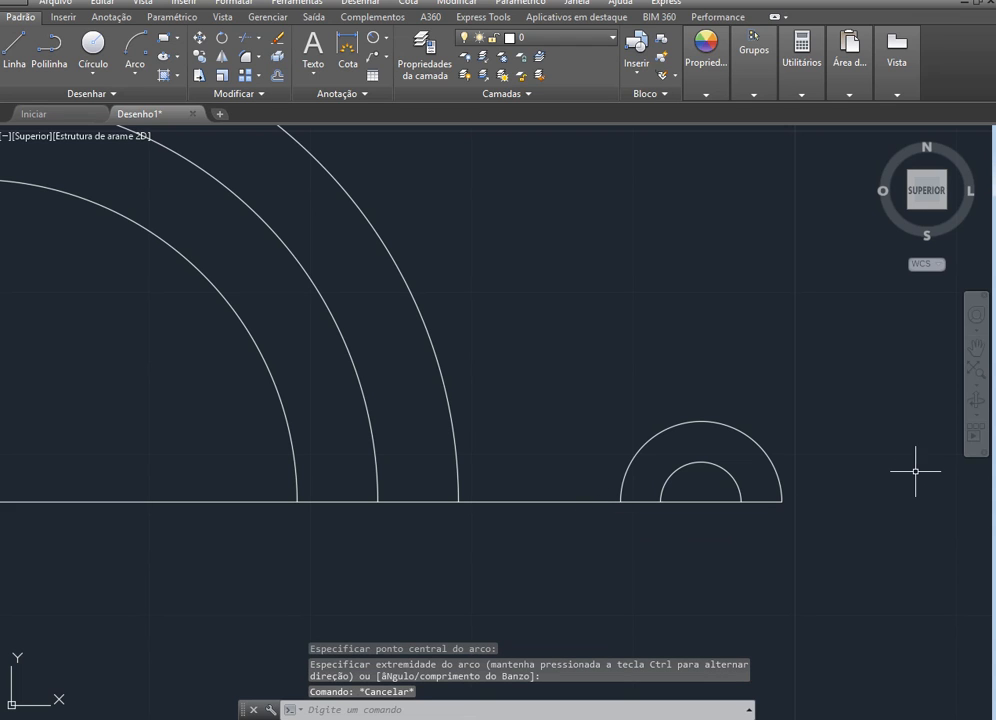
On the exercise slide in the PowerPoint slide show, circle the 42,5 dimension in ink
key("alt+Tab")
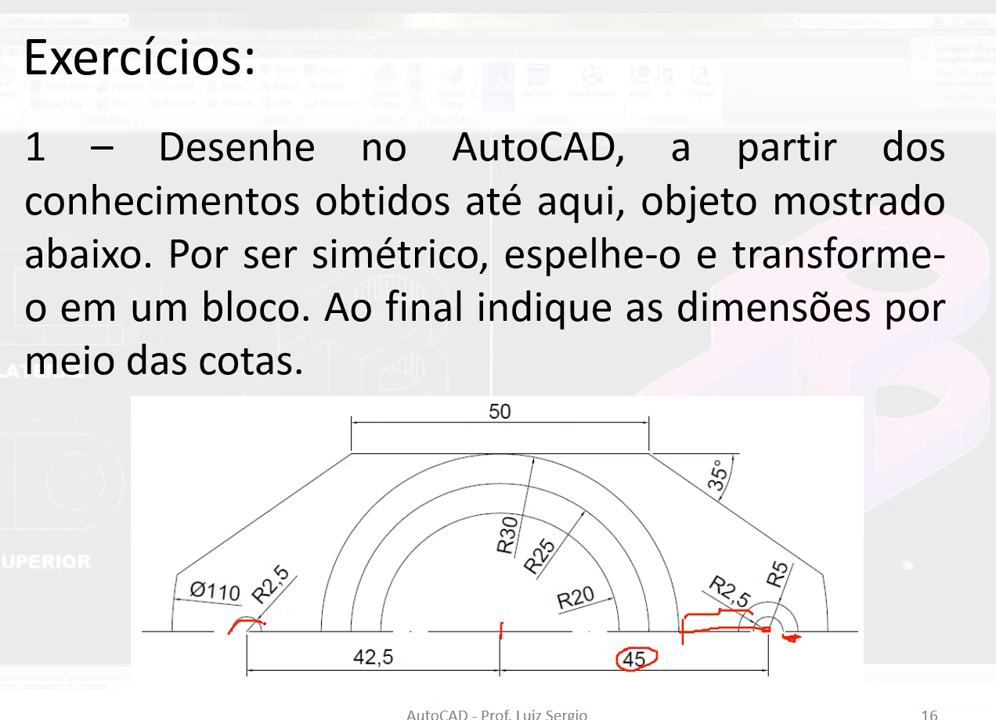
left_click_drag(352, 660, 405, 676)
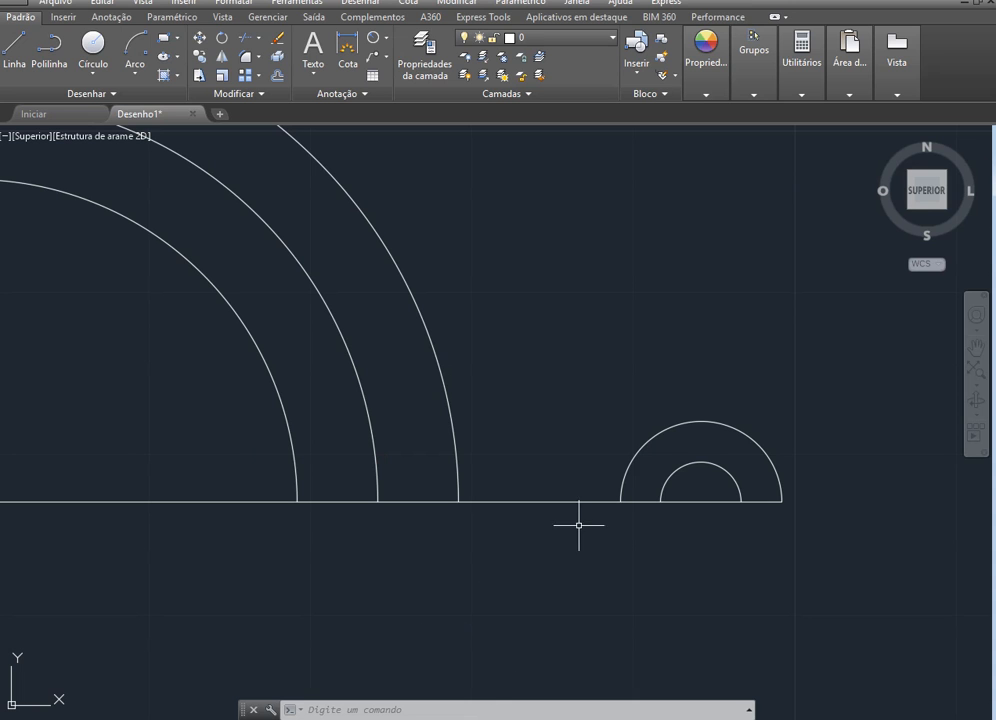
In AutoCAD, delete the baseline and draw a 42.5-unit horizontal line leftward from the large arcs' common centre
left_click(573, 502)
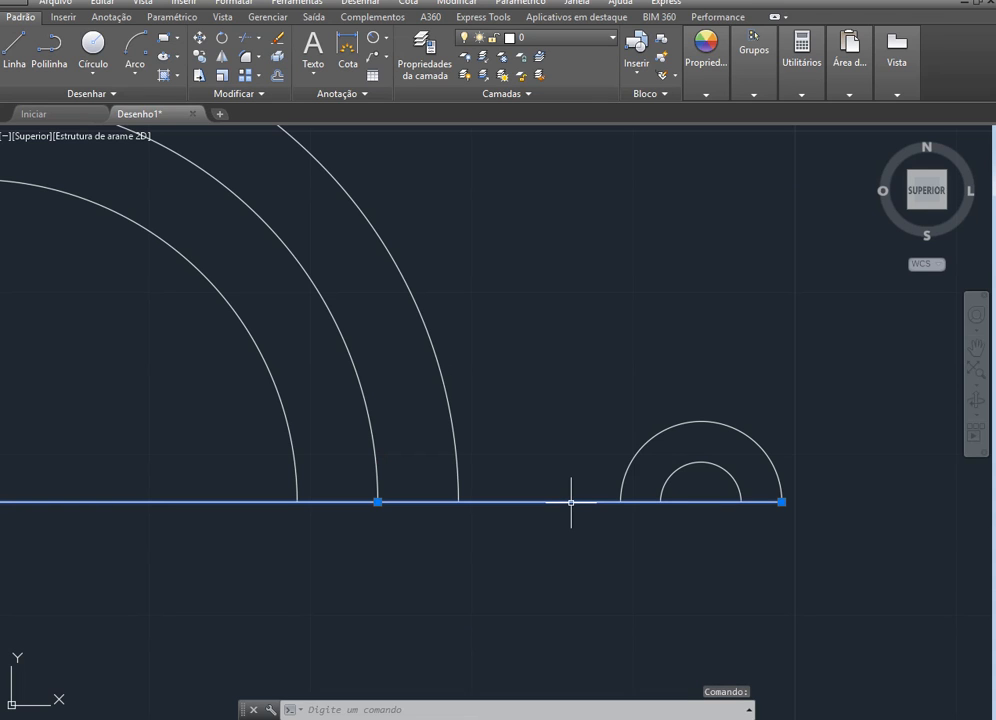
key("Delete")
scroll(615, 630, "down", 5)
scroll(430, 565, "up", 4)
left_click(10, 55)
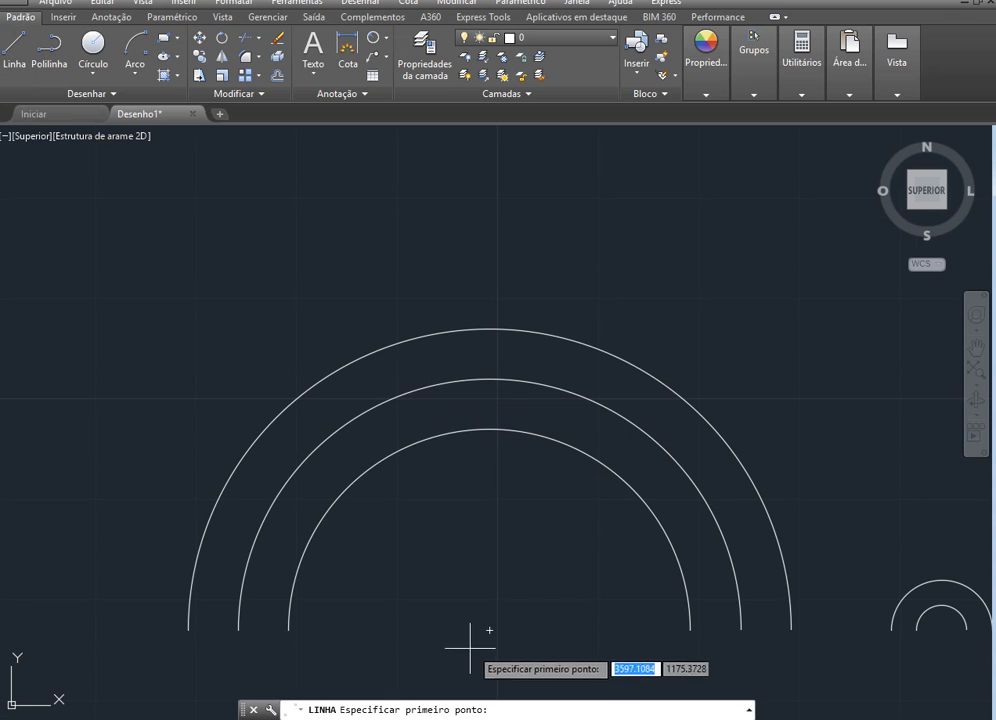
left_click(489, 631)
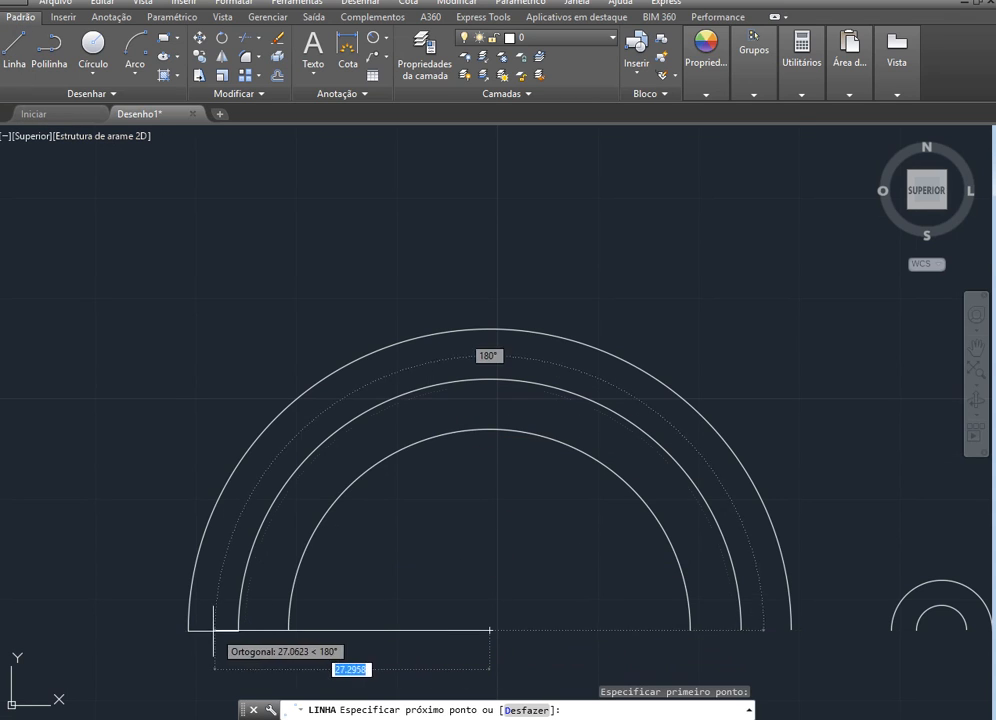
type("42.5")
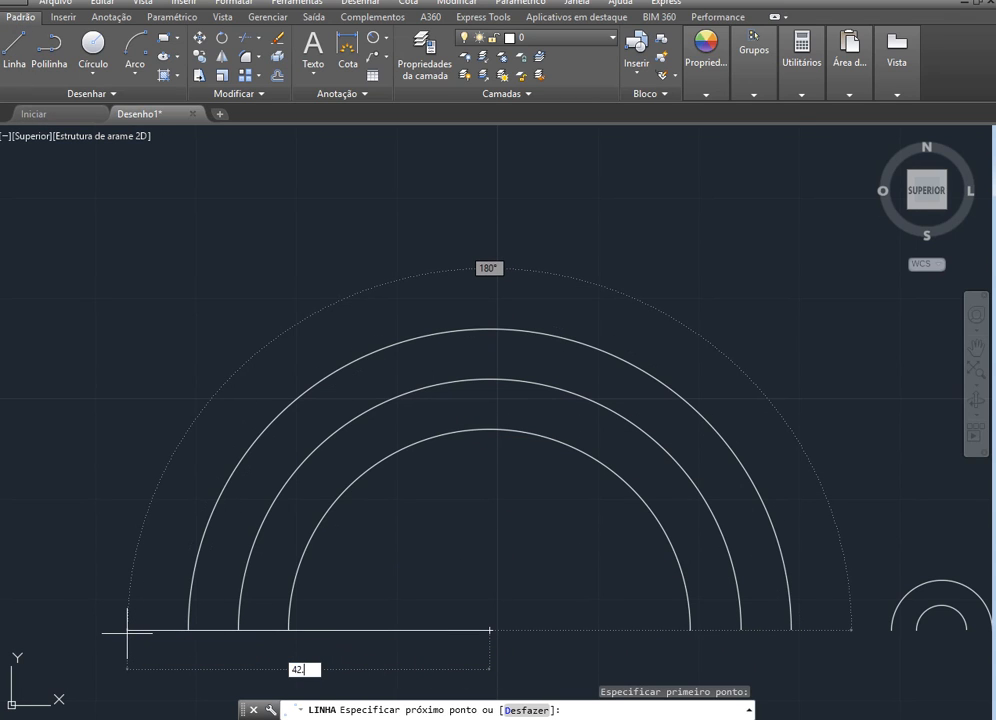
key("Return")
key("Escape")
Copy the inner small arc, using its centre as base point, to the left end of the 42.5-unit line
scroll(460, 600, "down", 4)
scroll(343, 618, "up", 2)
scroll(343, 618, "up", 4)
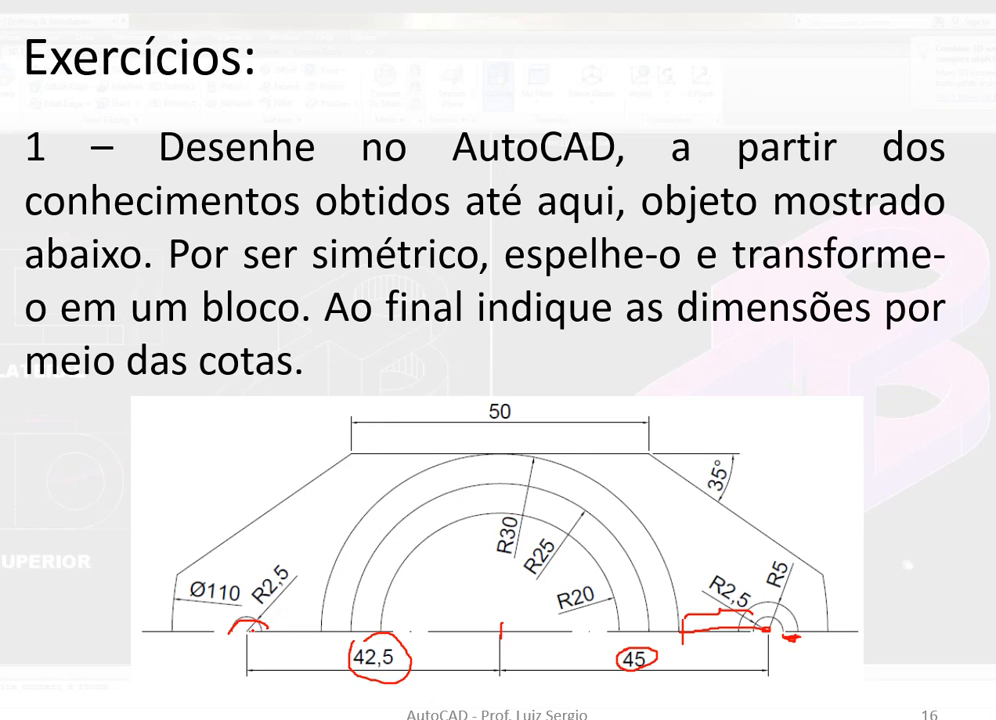
key("alt+Tab")
scroll(250, 638, "down", 4)
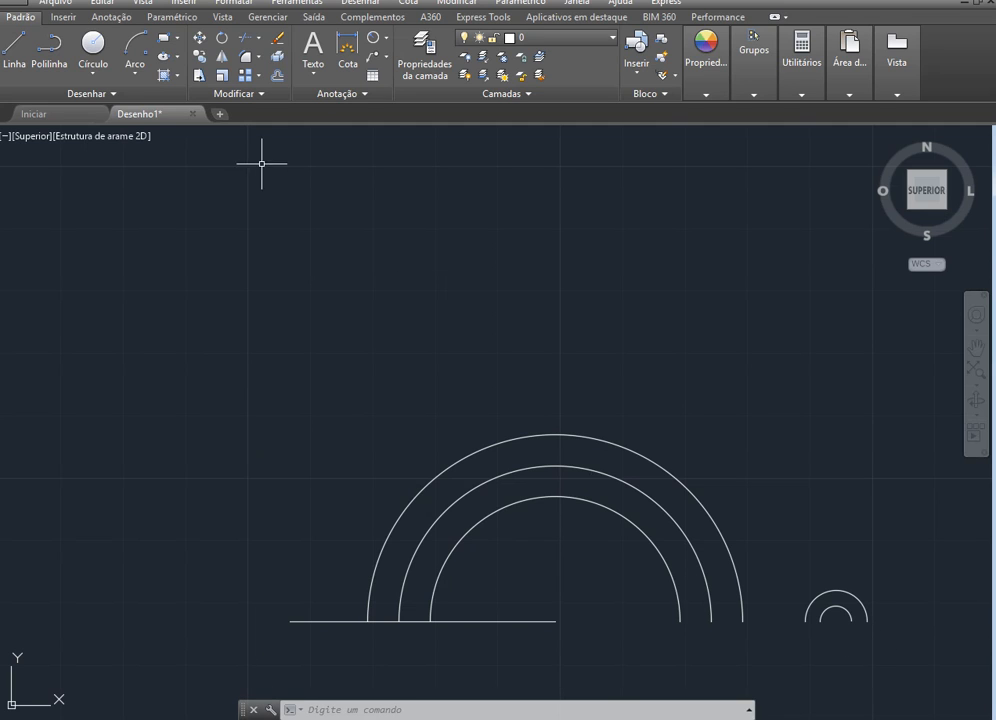
left_click(201, 59)
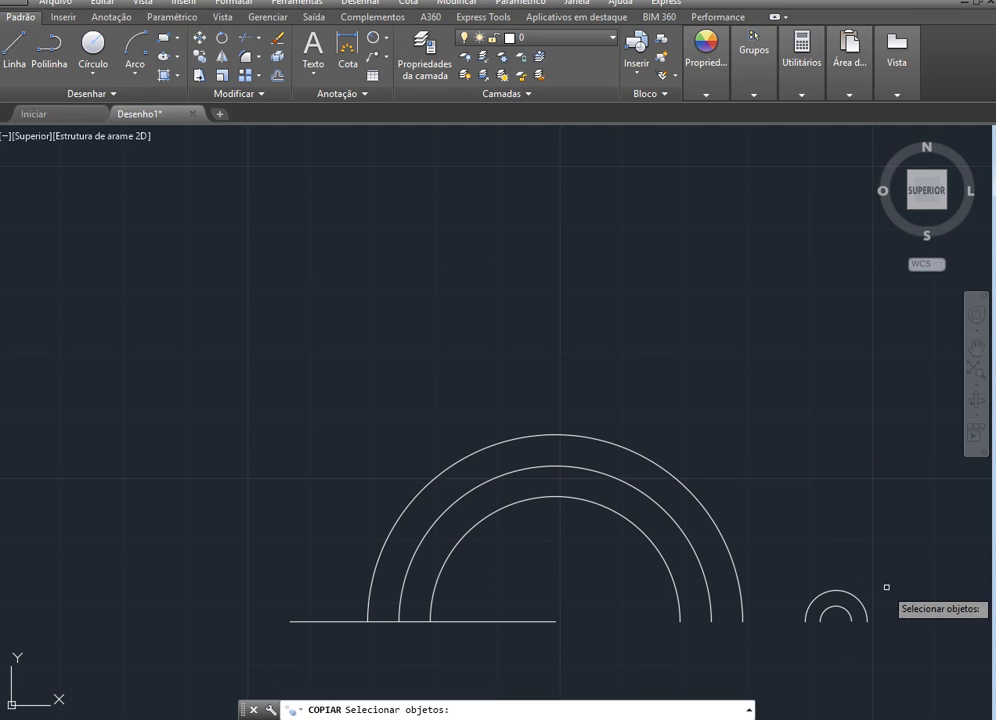
left_click(842, 607)
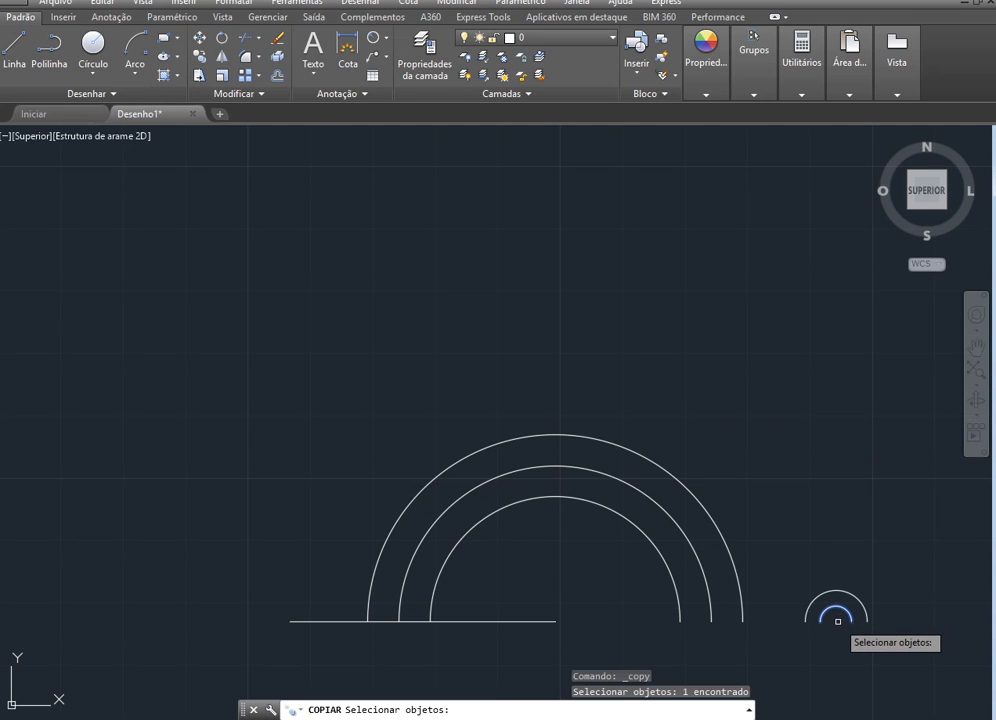
key("Return")
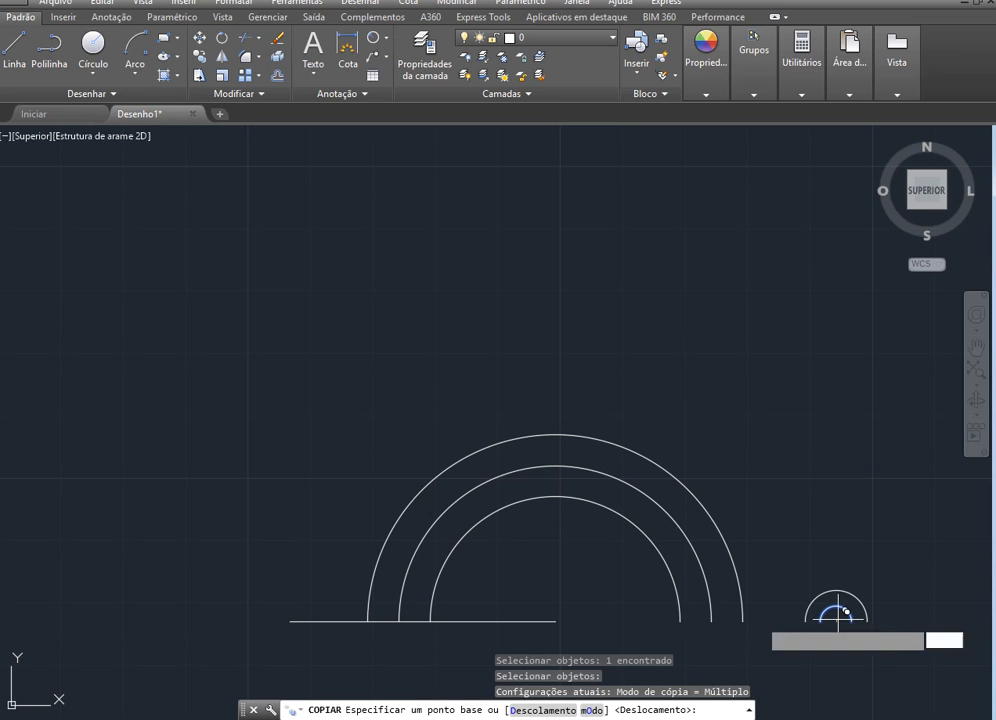
left_click(838, 621)
scroll(278, 620, "up", 5)
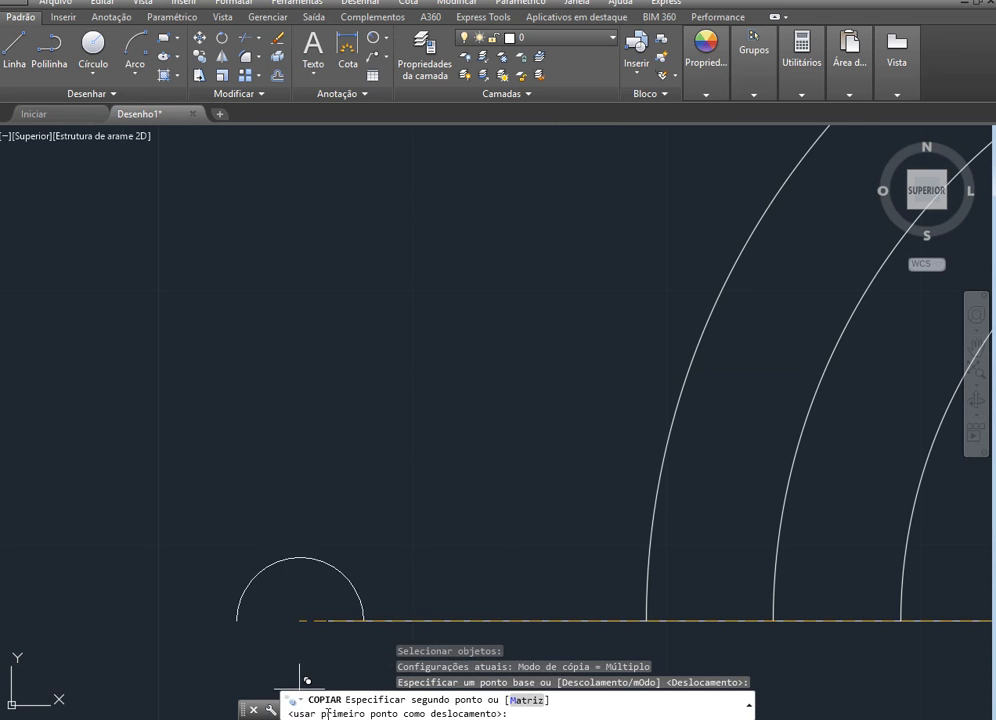
left_click(328, 621)
key("Escape")
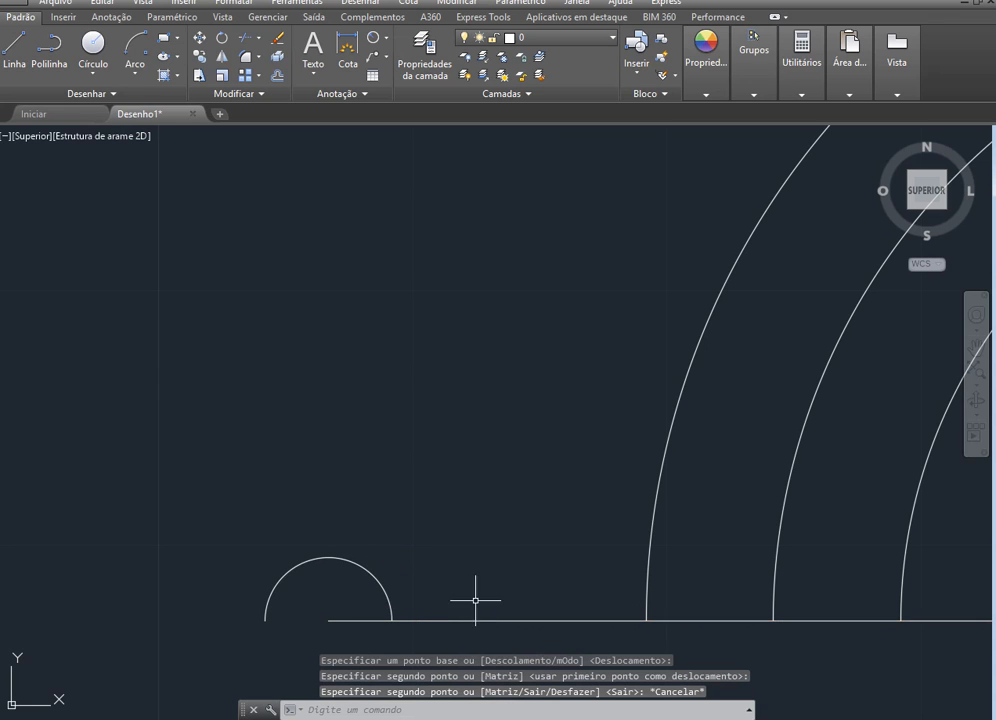
Delete the horizontal construction line between the large arcs' centre and the copied small arc
scroll(369, 600, "down", 3)
left_click(661, 608)
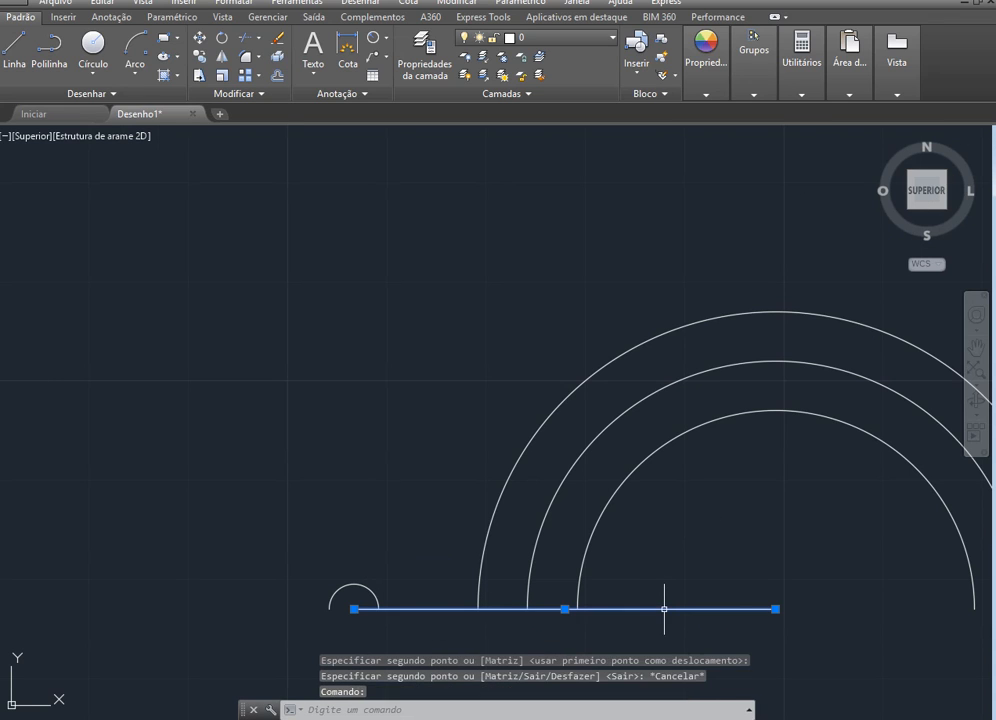
key("Delete")
scroll(298, 600, "down", 2)
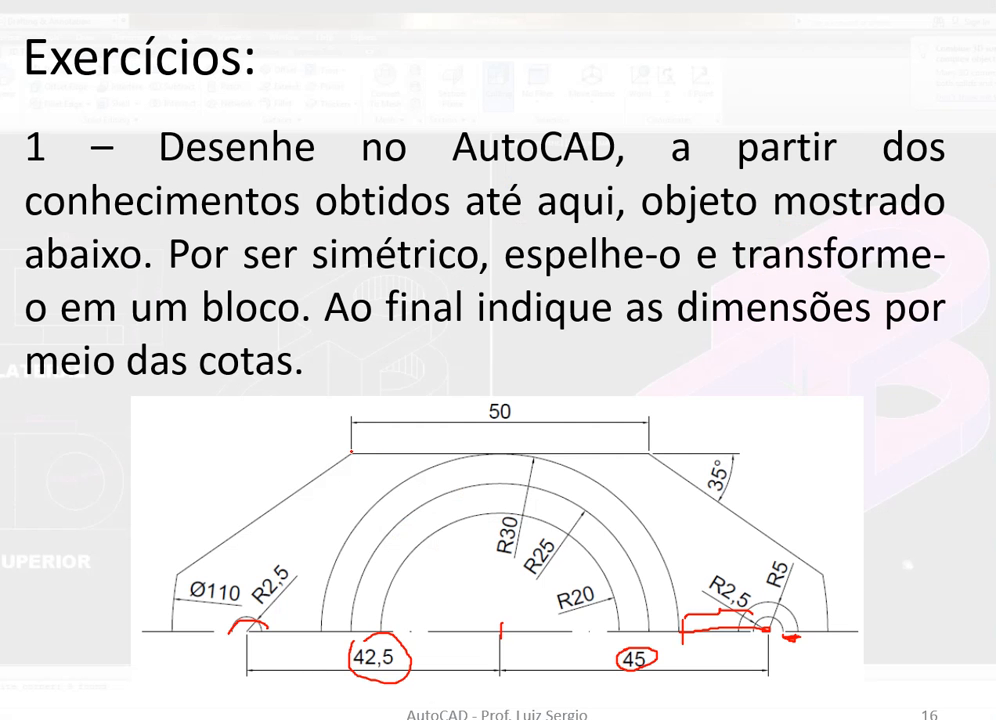
On the exercise slide in the PowerPoint slide show, trace the part's 50-unit top edge in ink
left_click_drag(404, 453, 646, 445)
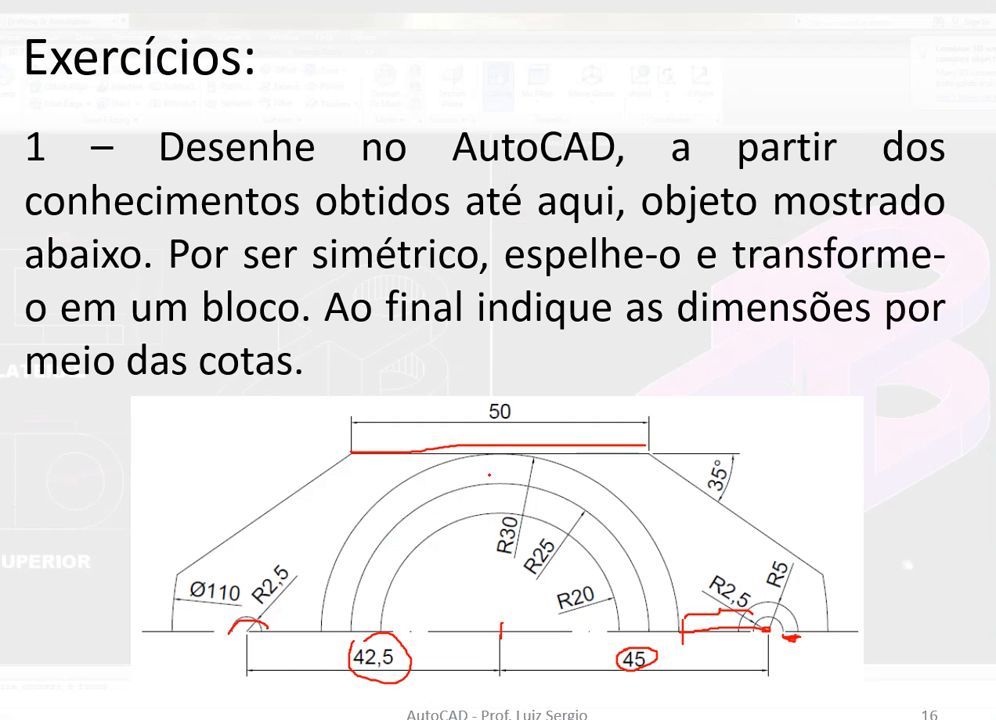
In AutoCAD, draw a 25-unit horizontal line to the right from the top midpoint of the outermost large arc
key("alt+Tab")
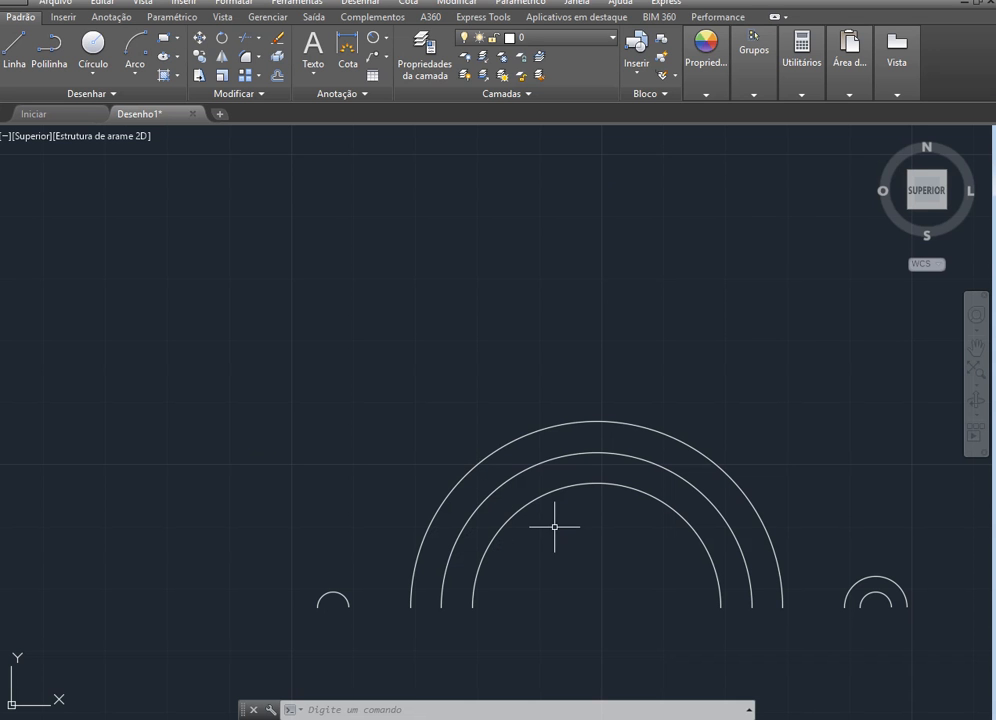
left_click(13, 45)
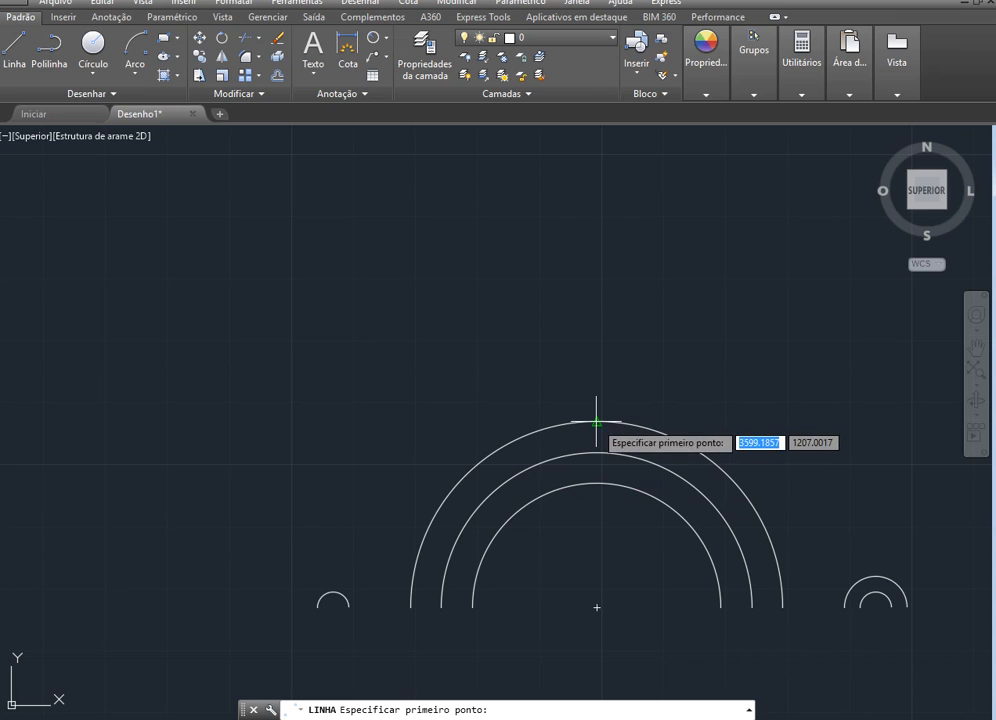
scroll(597, 422, "up", 4)
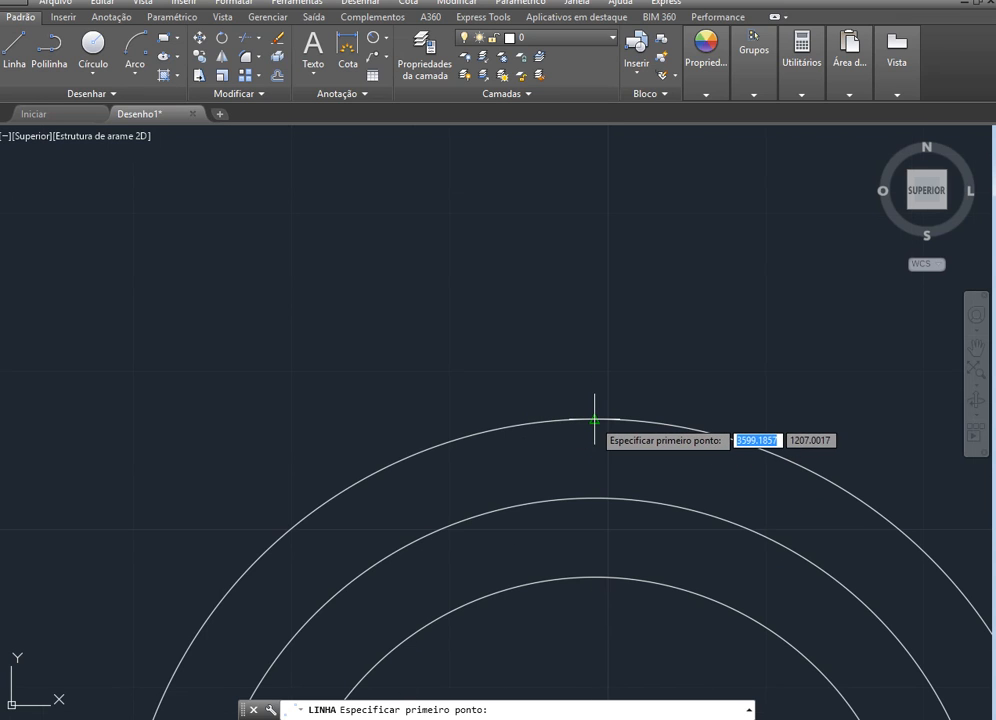
left_click(595, 420)
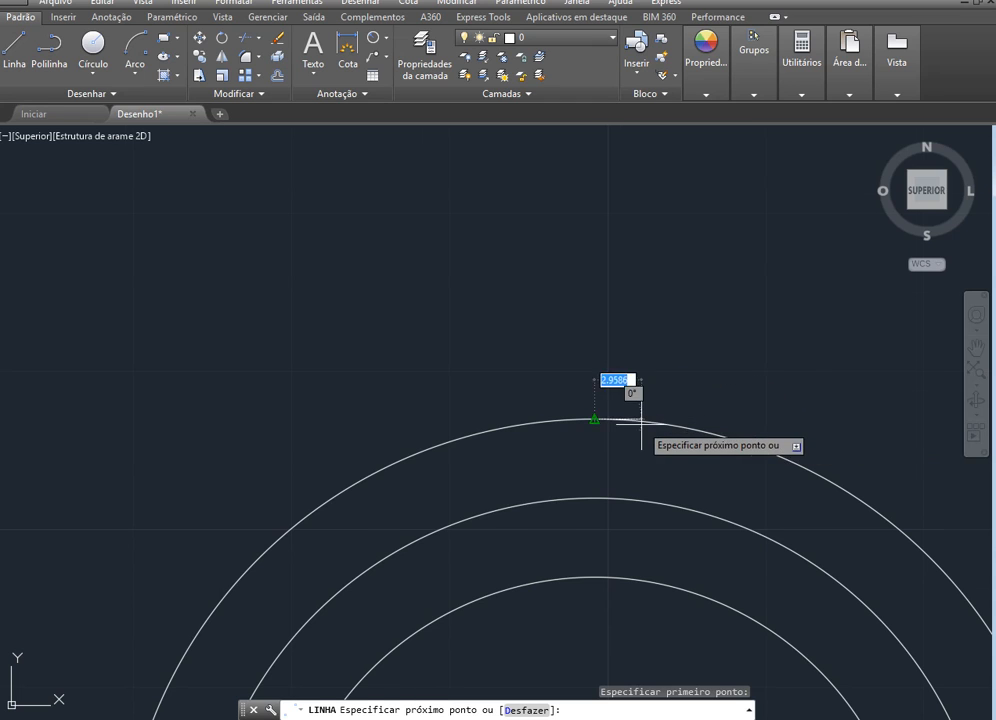
scroll(640, 418, "down", 2)
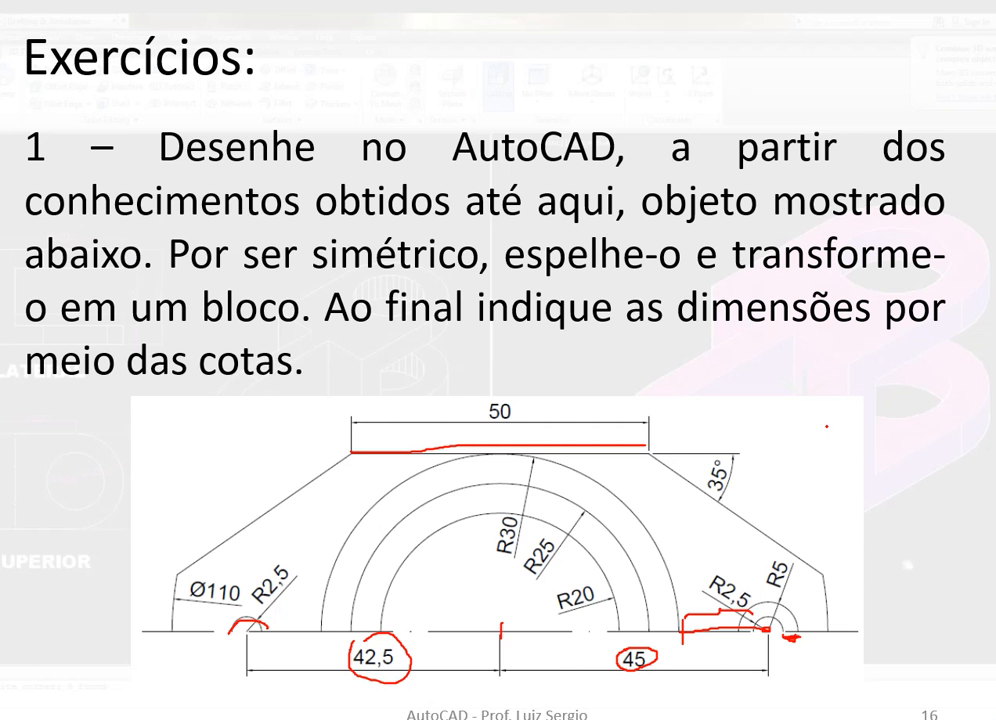
key("alt+Tab")
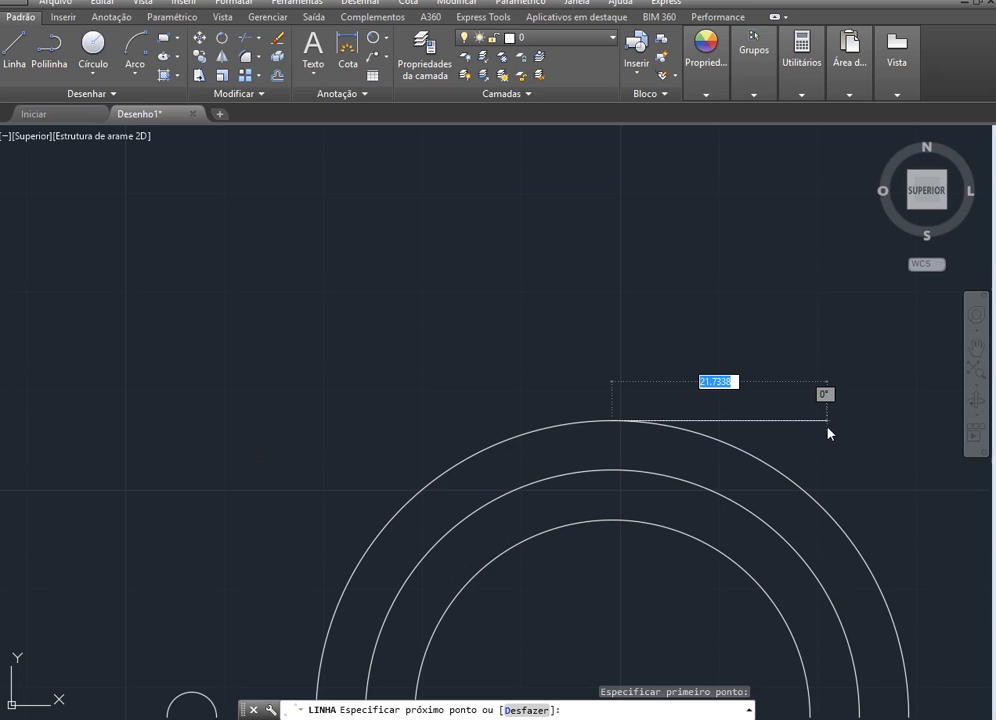
type("25")
key("Return")
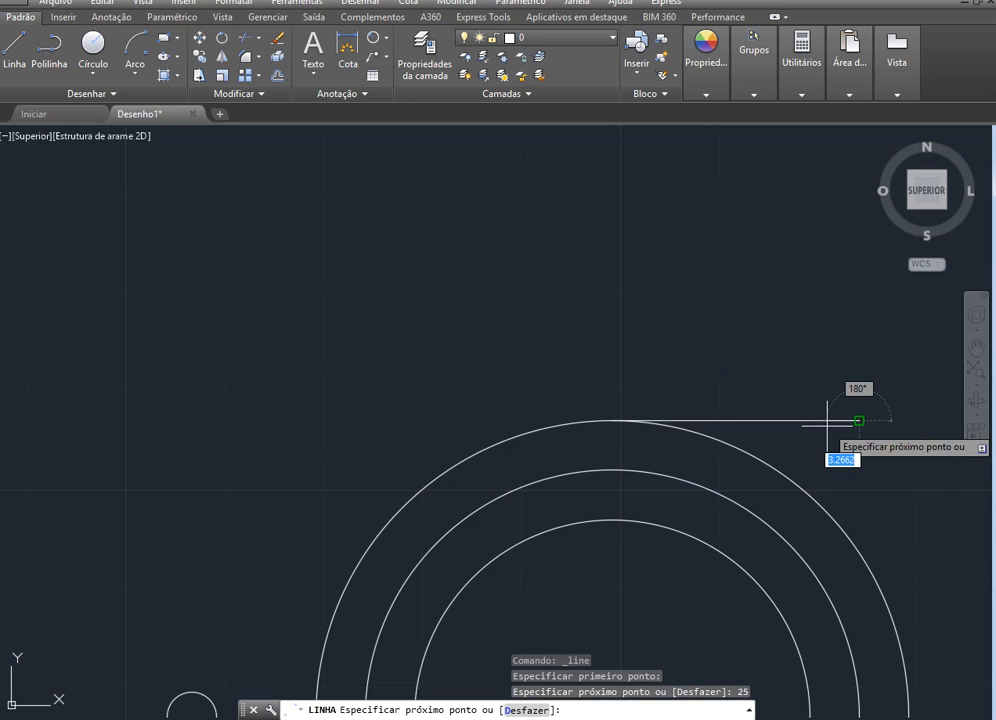
Stretch the left end of the top horizontal line 25 units to the left, past the outermost arc's top midpoint
key("Escape")
left_click(790, 420)
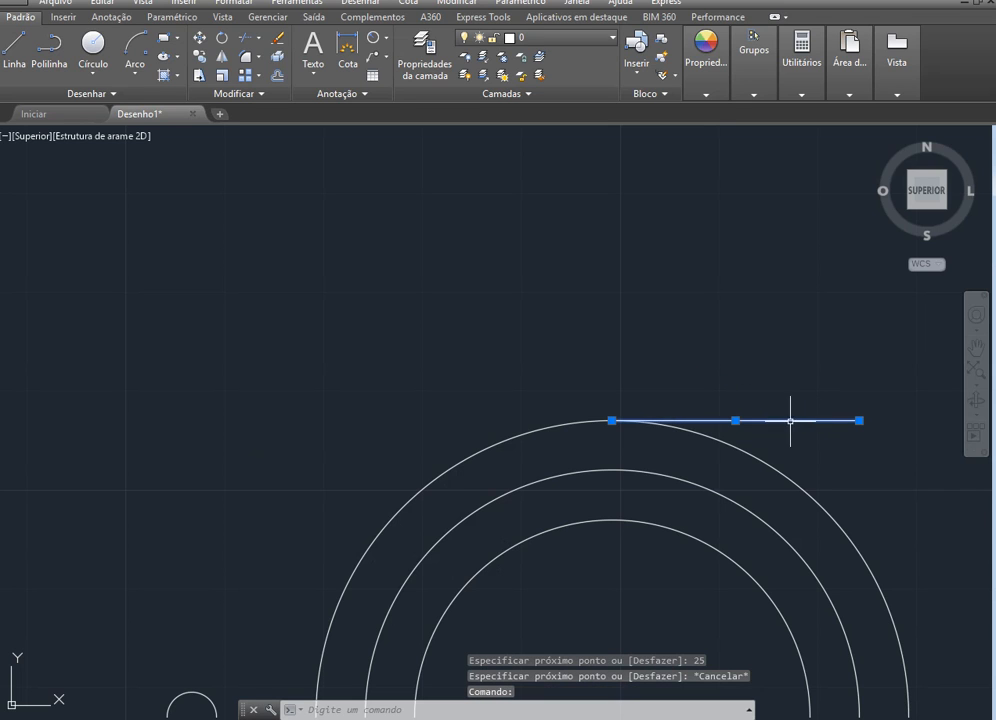
left_click(612, 420)
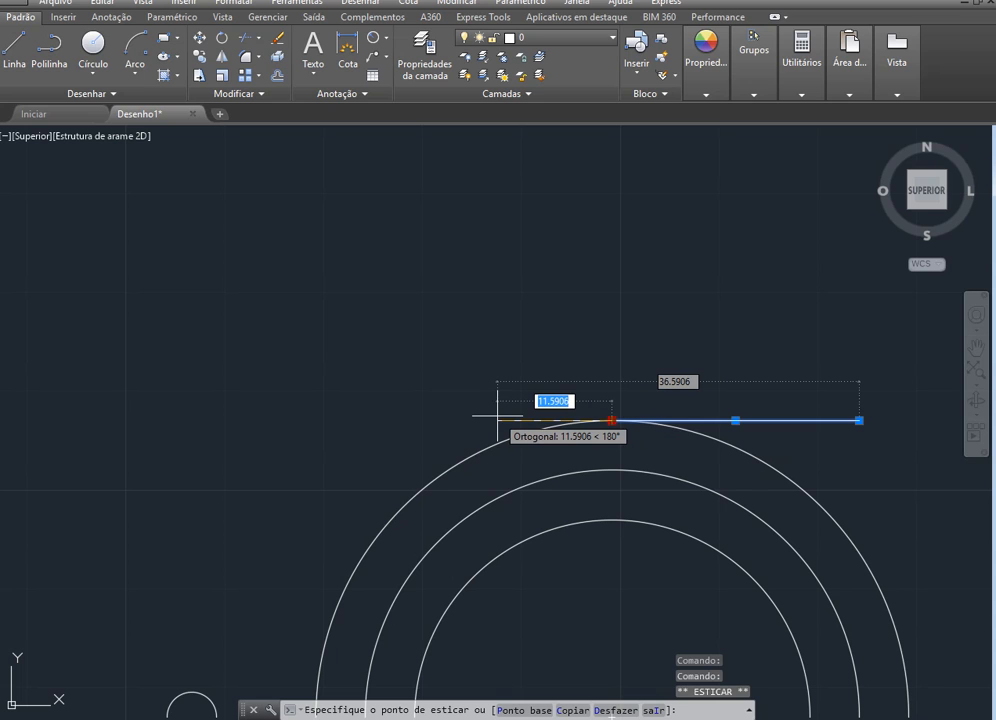
type("25")
key("Return")
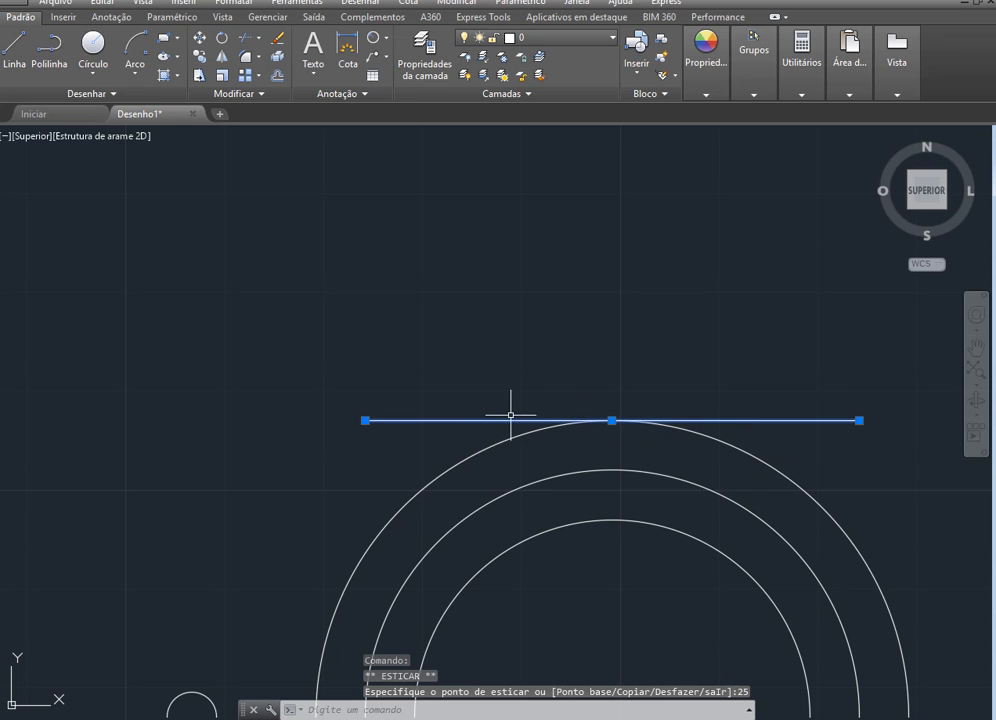
key("Escape")
scroll(530, 440, "down", 6)
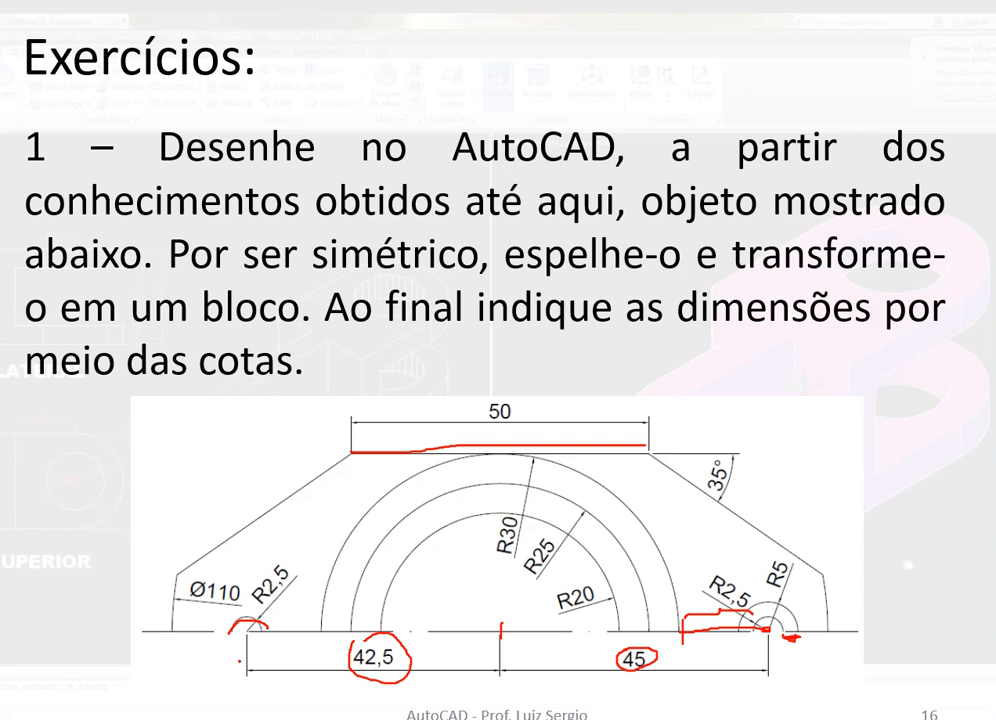
On the PowerPoint exercise slide, erase all ink and mark the 35° angle, the right slanted edge and the Ø110 arc
left_click(44, 700)
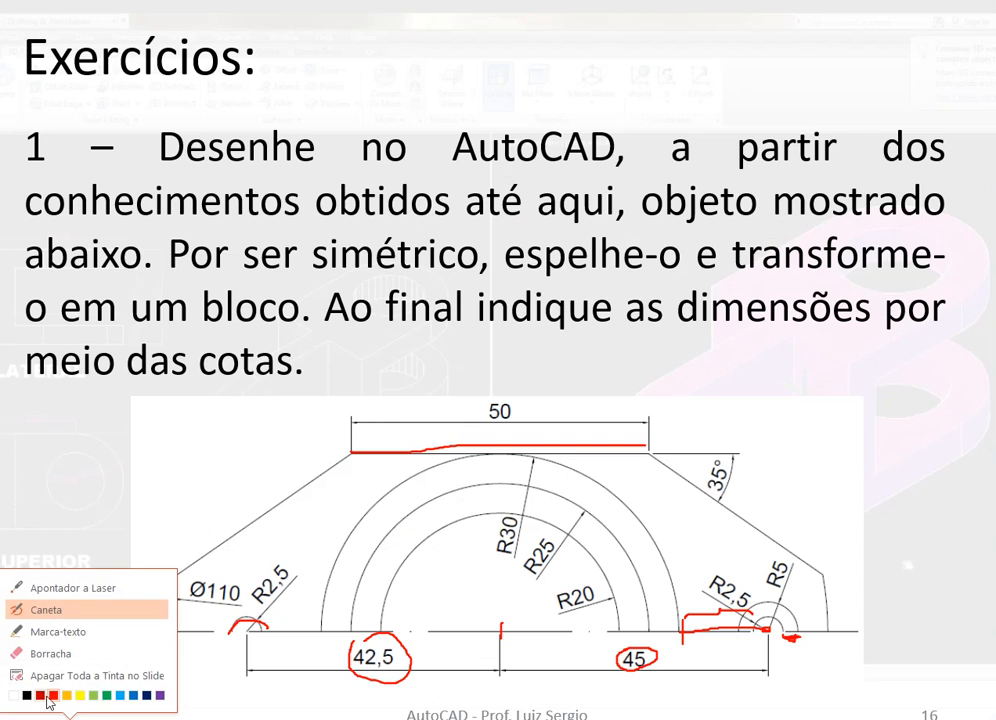
left_click(89, 676)
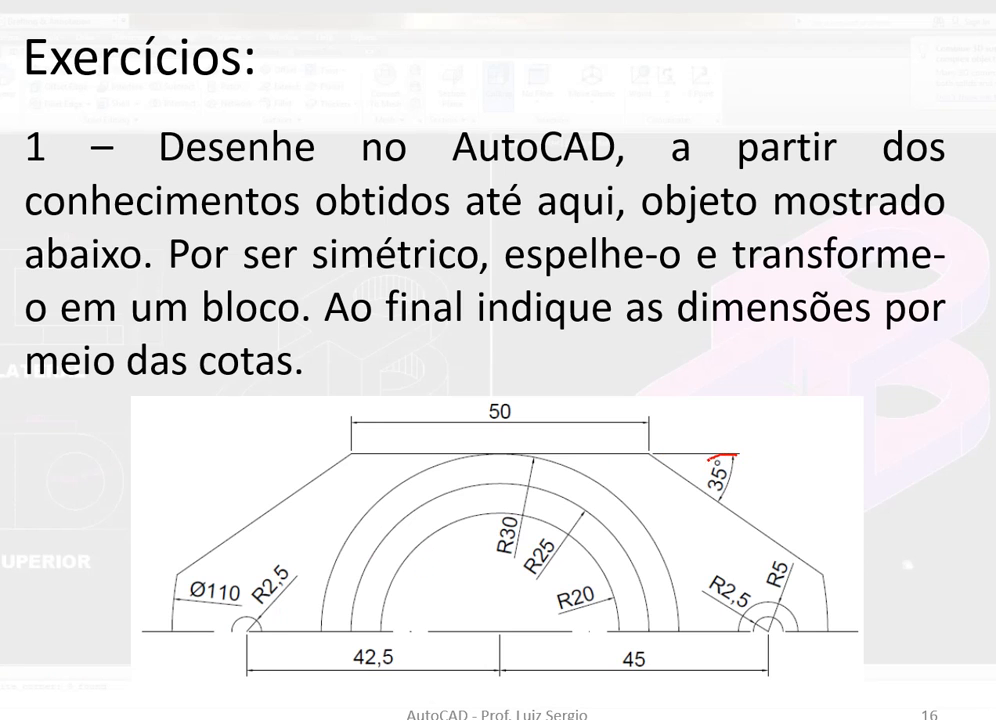
left_click_drag(733, 495, 738, 452)
left_click_drag(676, 476, 794, 535)
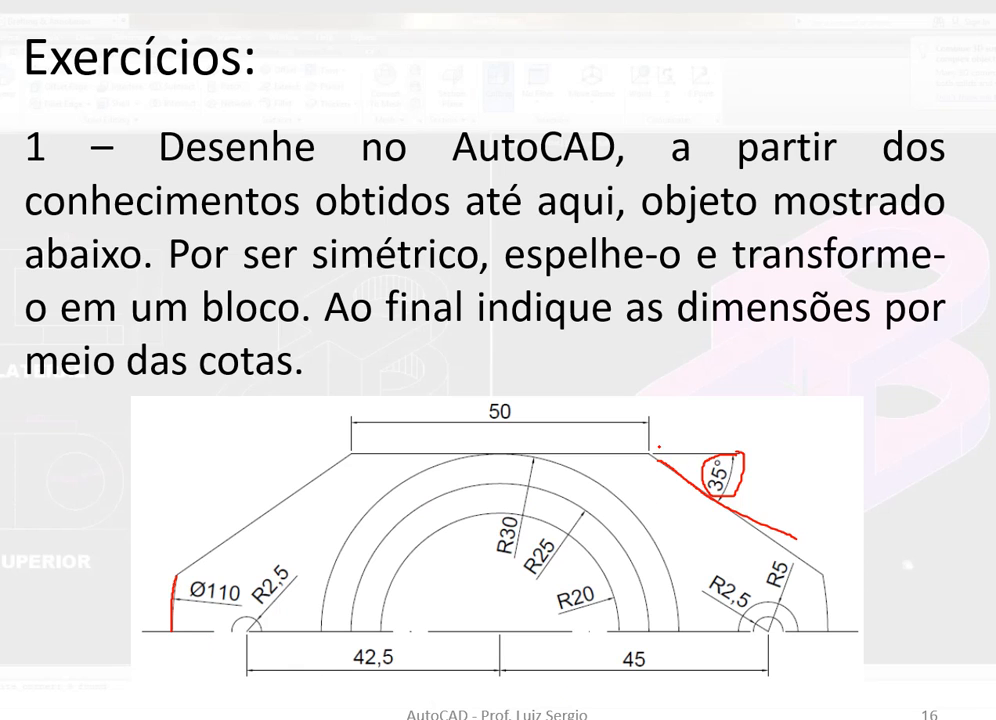
left_click_drag(679, 436, 850, 511)
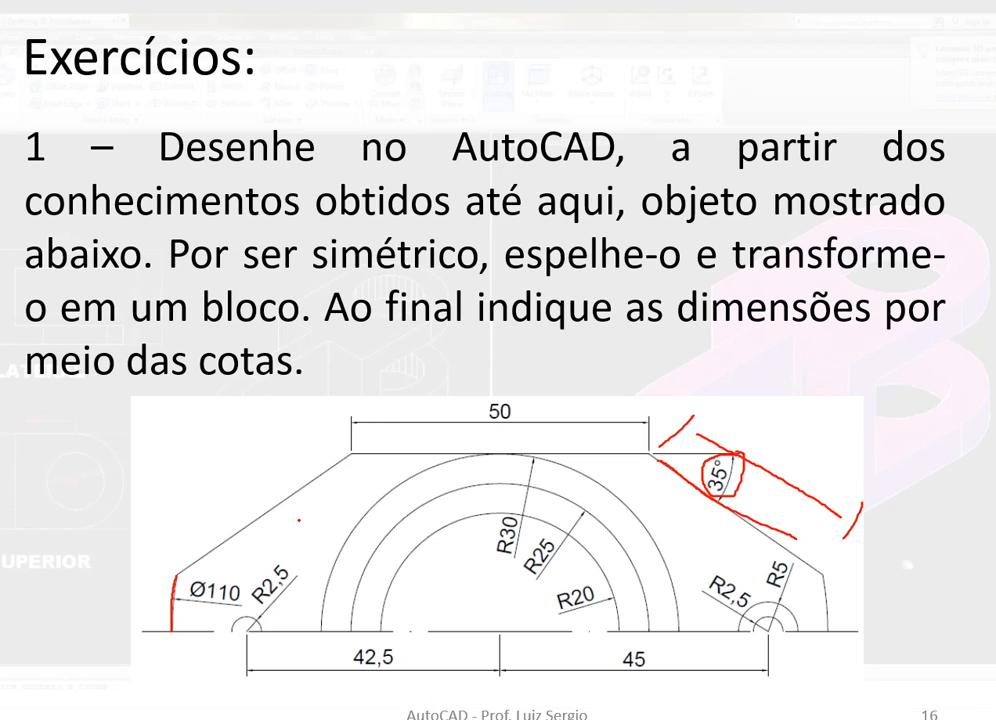
mouse_move(175, 565)
left_mouse_down()
mouse_move(205, 440)
mouse_move(310, 345)
mouse_move(470, 315)
mouse_move(710, 378)
mouse_move(762, 448)
left_mouse_up()
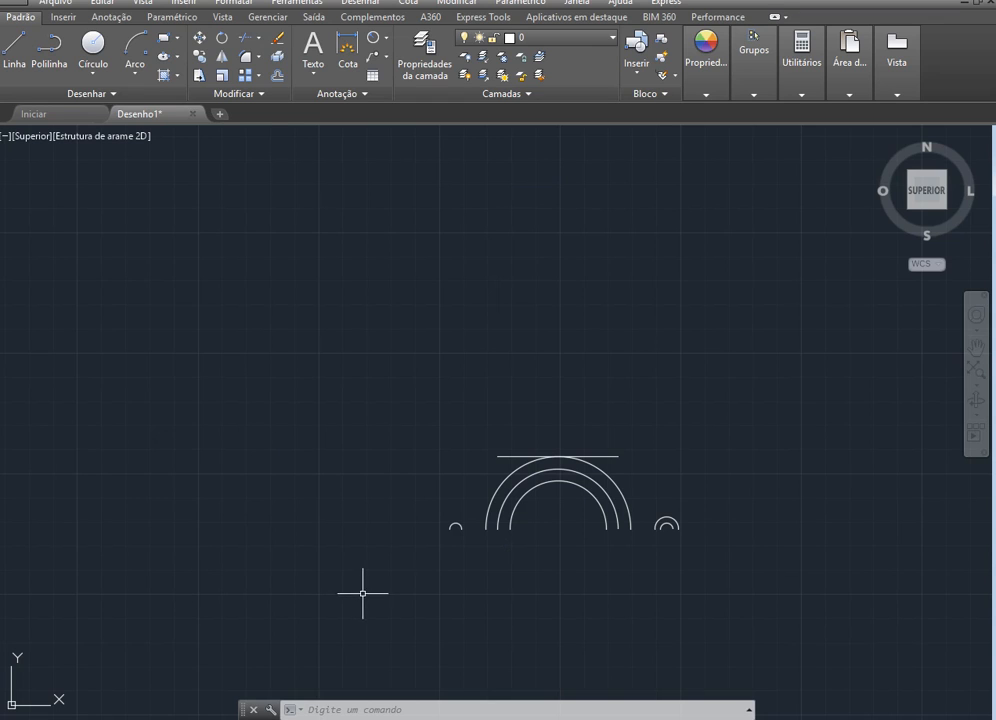
In AutoCAD, draw a 110-unit horizontal line to the right from the large arcs' centre
scroll(620, 558, "up", 2)
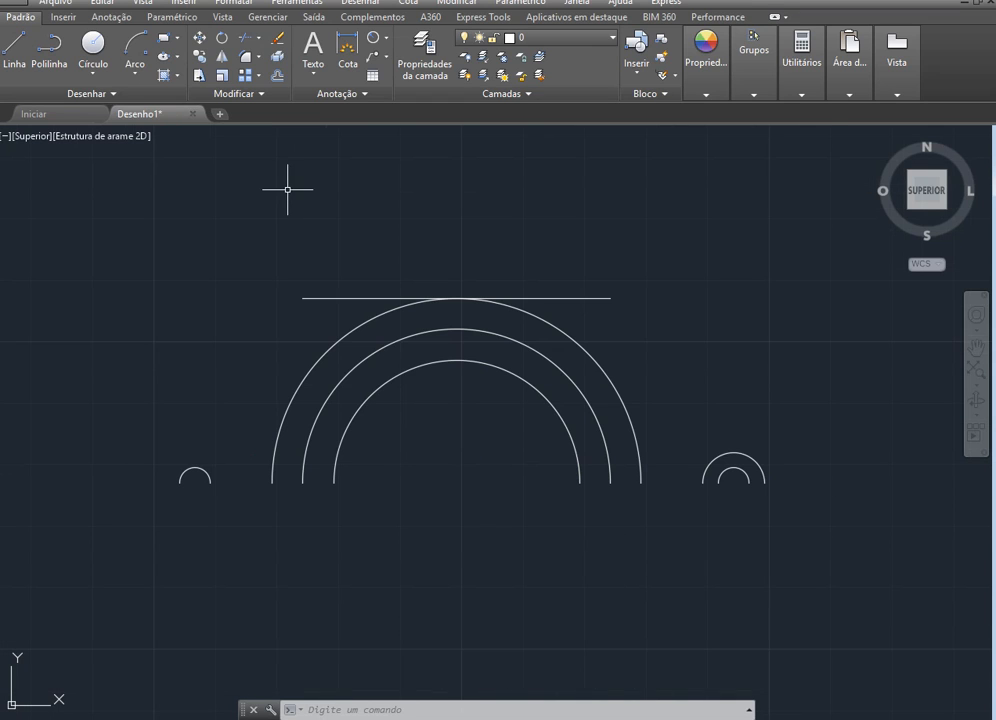
left_click(14, 50)
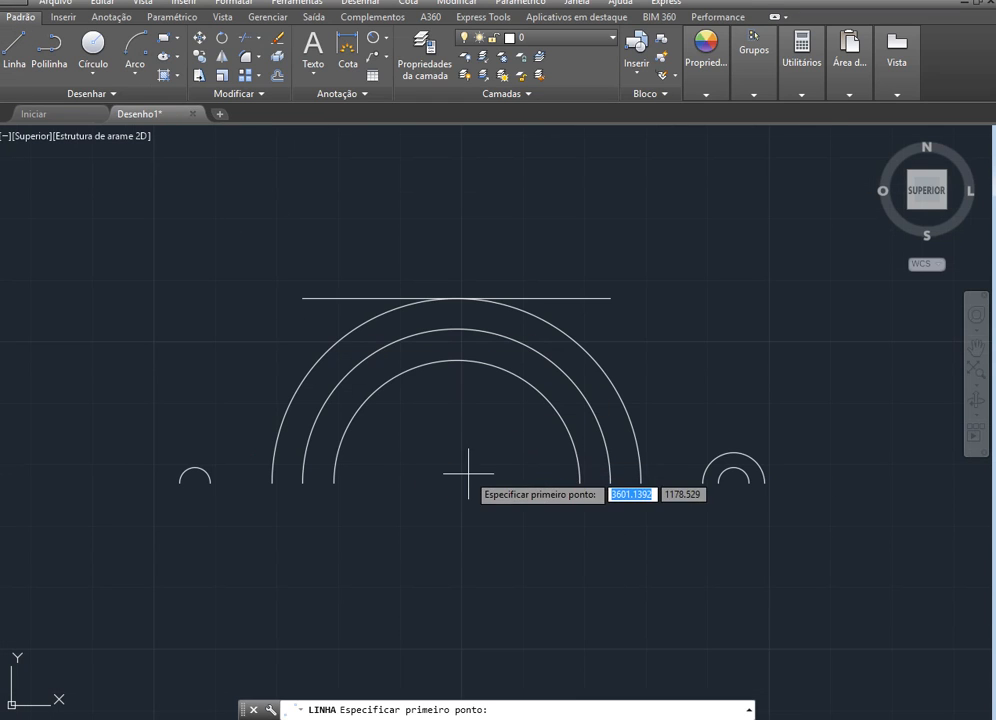
scroll(449, 478, "up", 2)
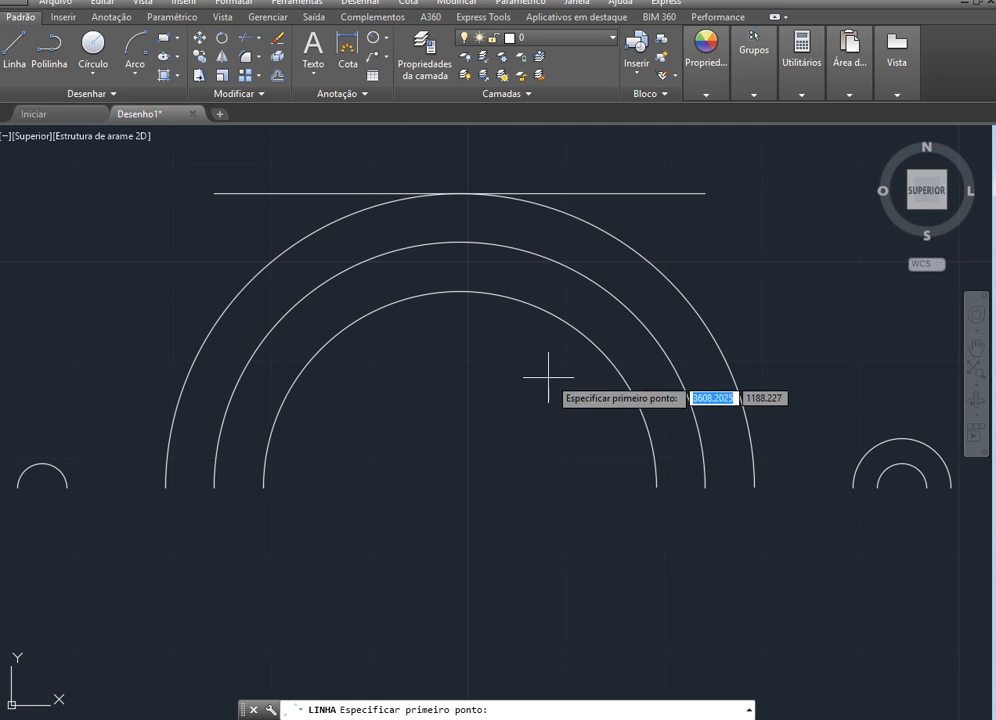
left_click(462, 487)
scroll(535, 505, "down", 3)
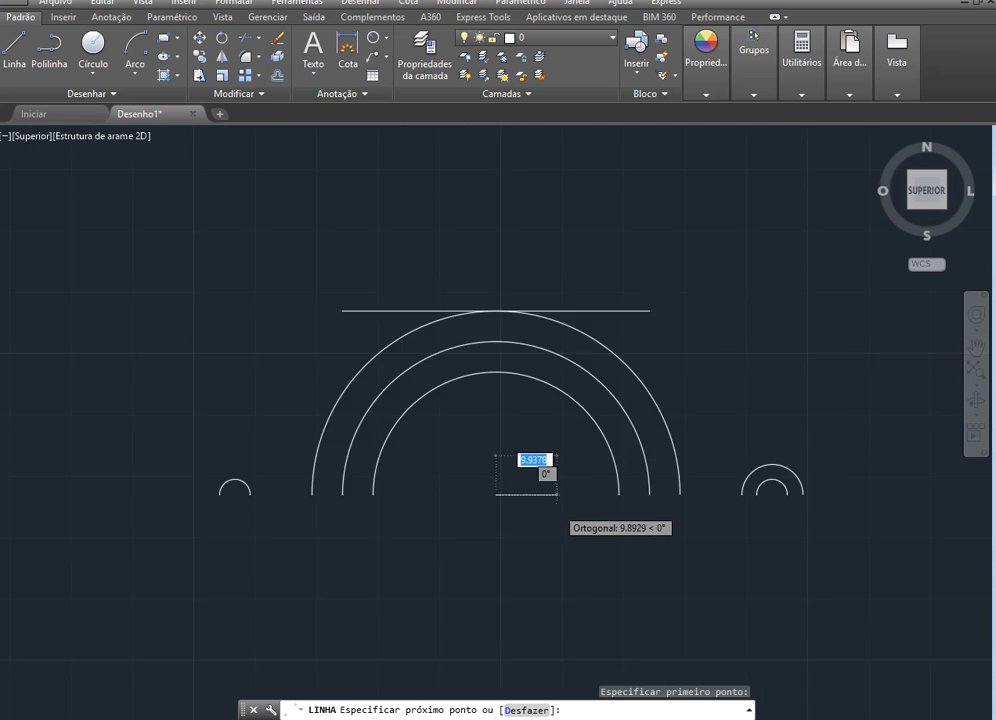
type("110")
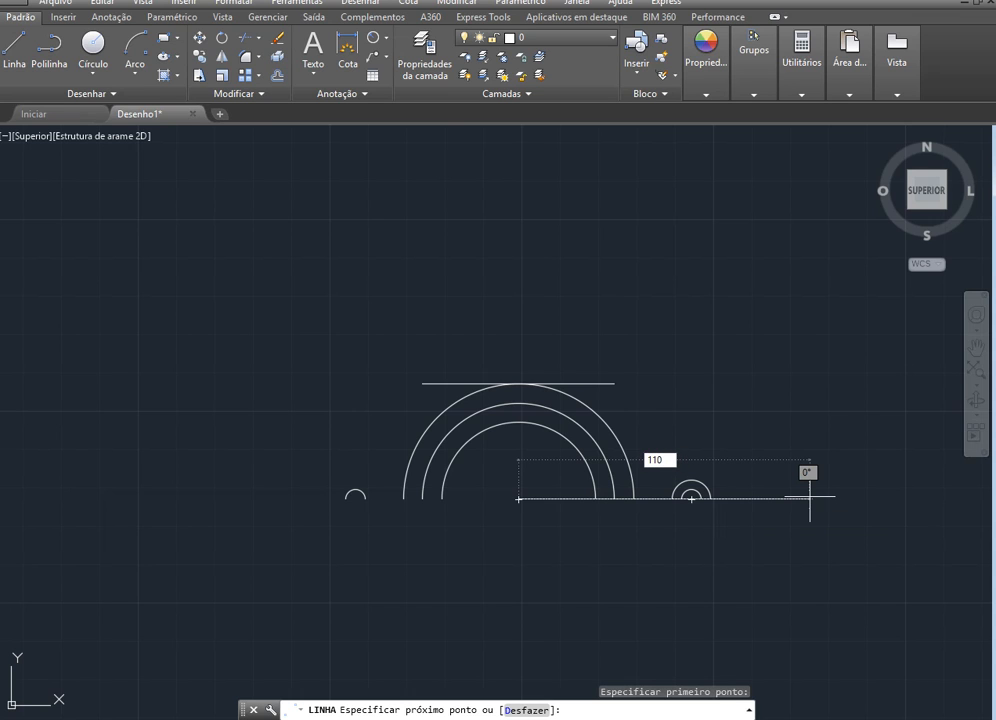
key("Return")
Check the Ø110 dimension on the exercise slide and delete the 110-unit horizontal line in AutoCAD
key("alt+Tab")
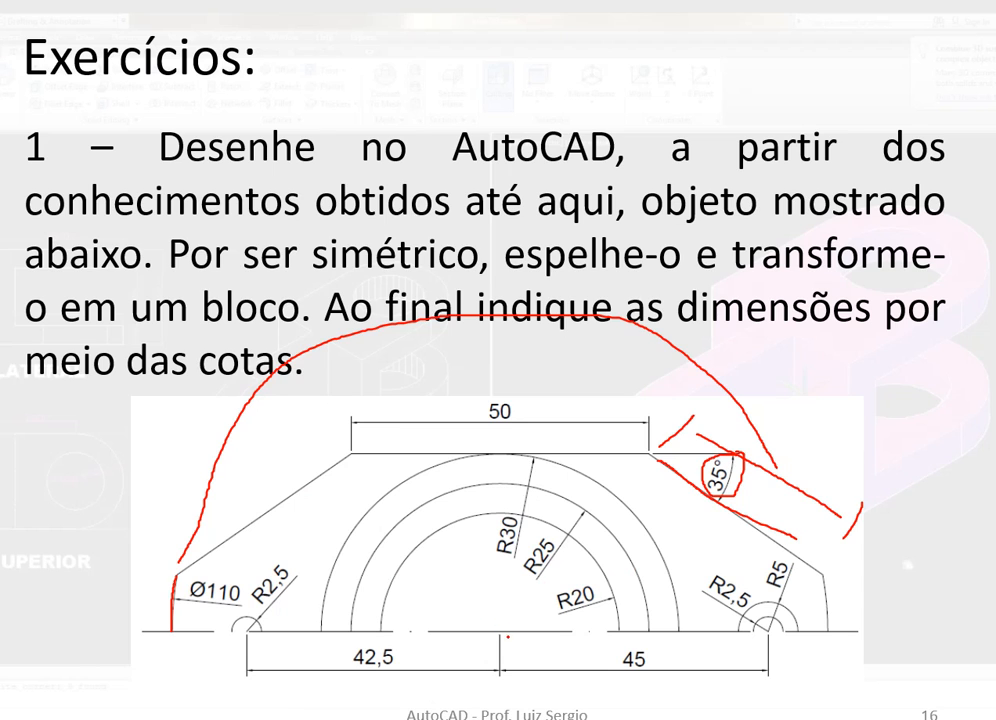
key("alt+Tab")
key("Escape")
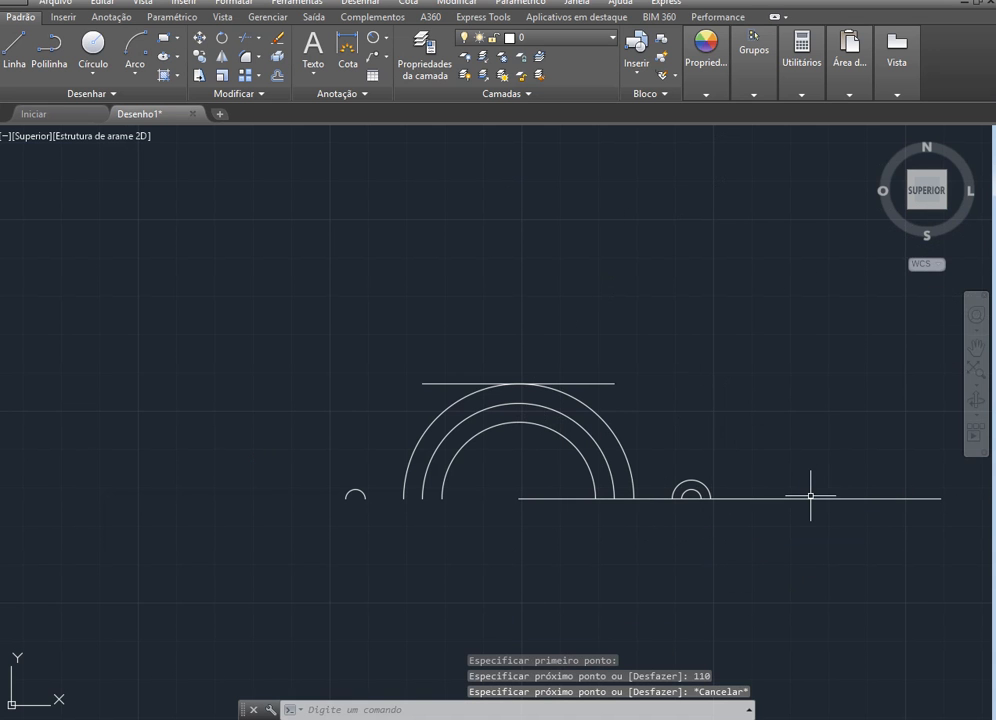
left_click(810, 497)
key("Delete")
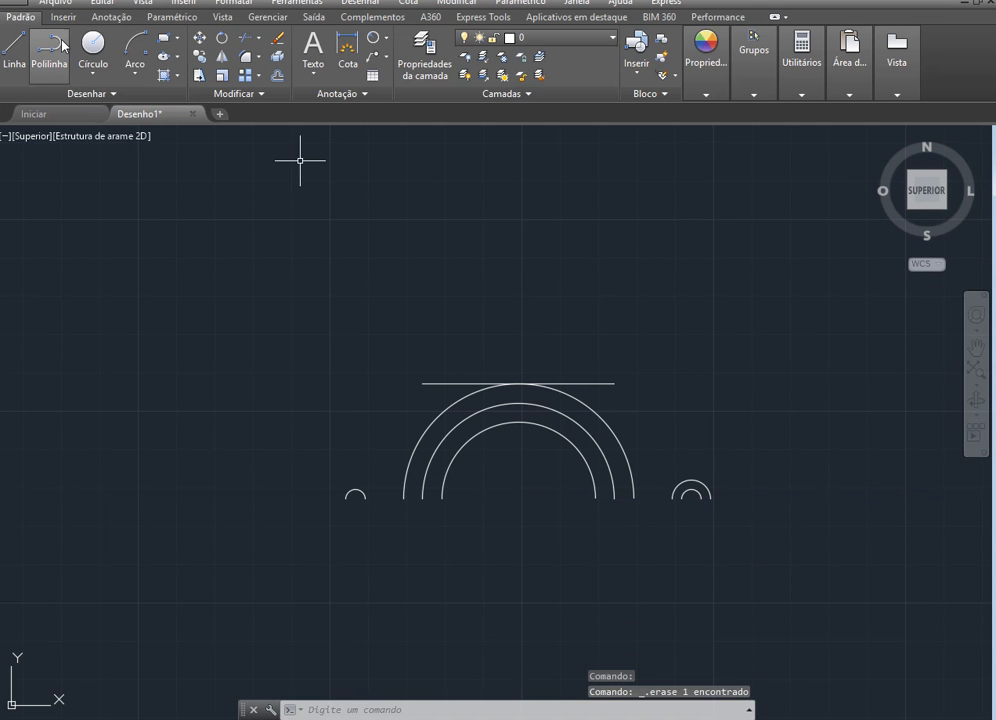
Draw a 55-unit horizontal construction line to the right from the large arcs' centre
left_click(14, 45)
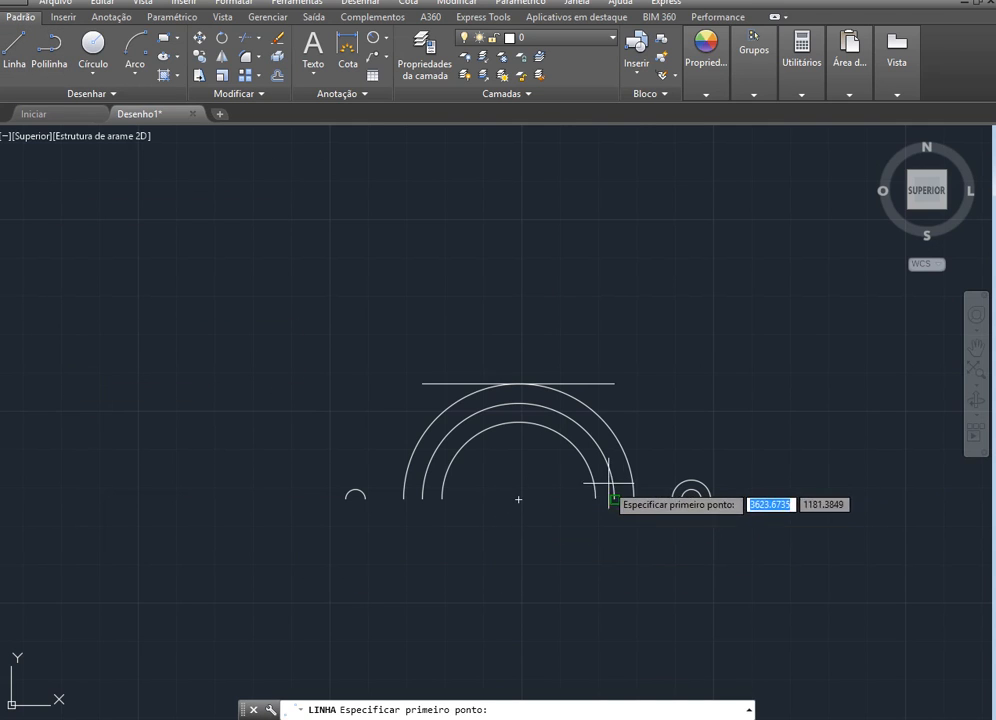
left_click(518, 498)
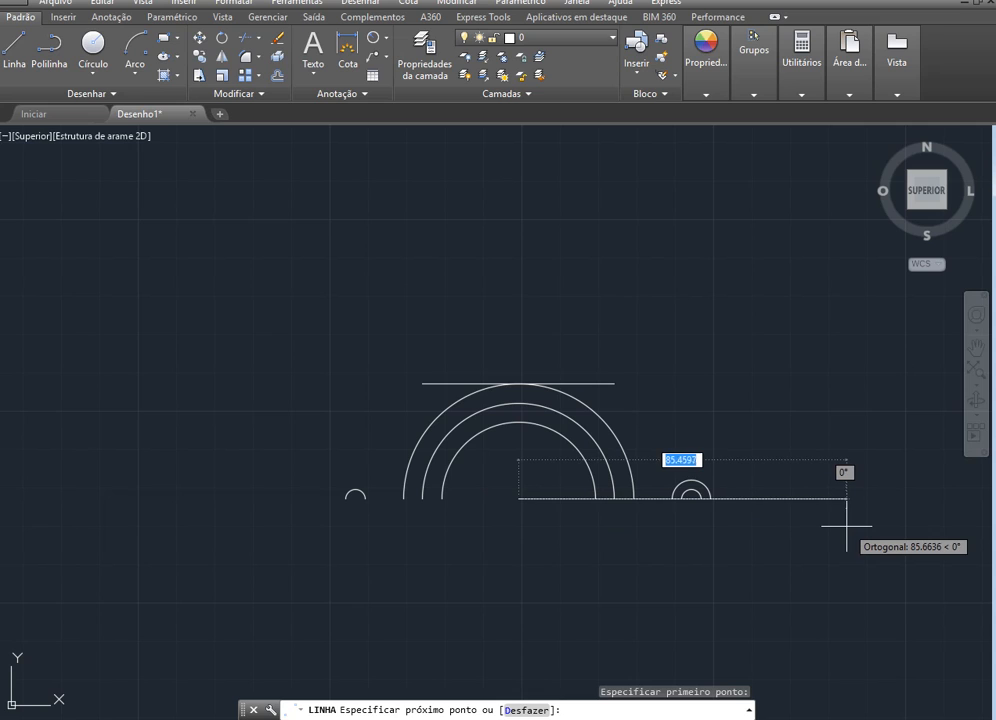
type("55")
key("Return")
key("Escape")
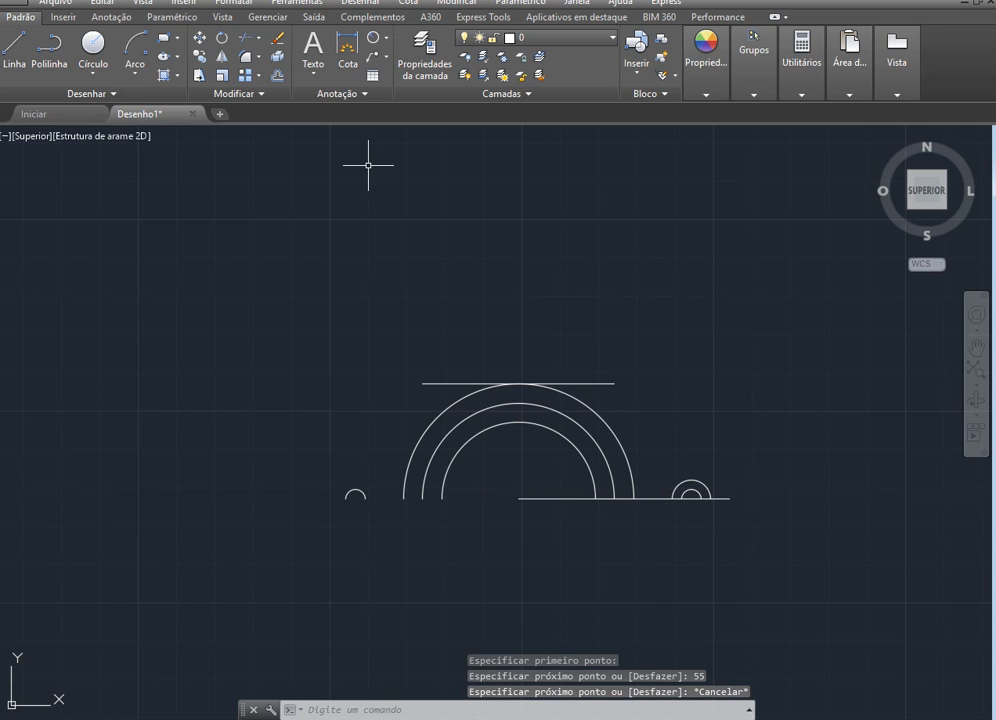
Draw a 180° arc starting at the 55-unit line's right end, centred on the large arcs' centre and ending on the left
left_click(129, 65)
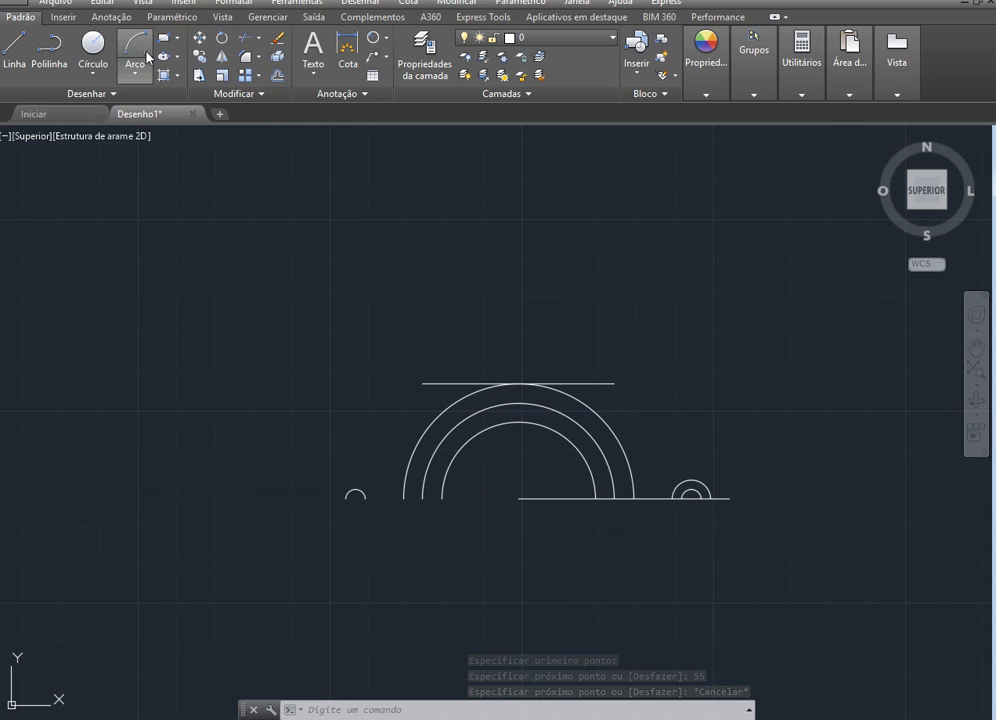
left_click(729, 498)
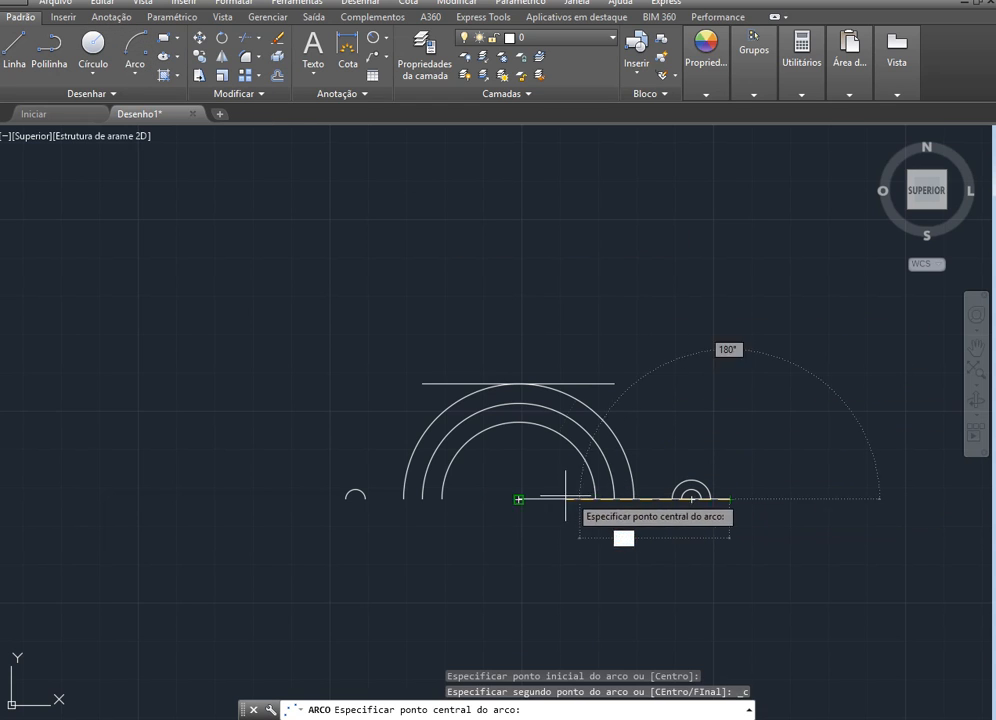
left_click(519, 498)
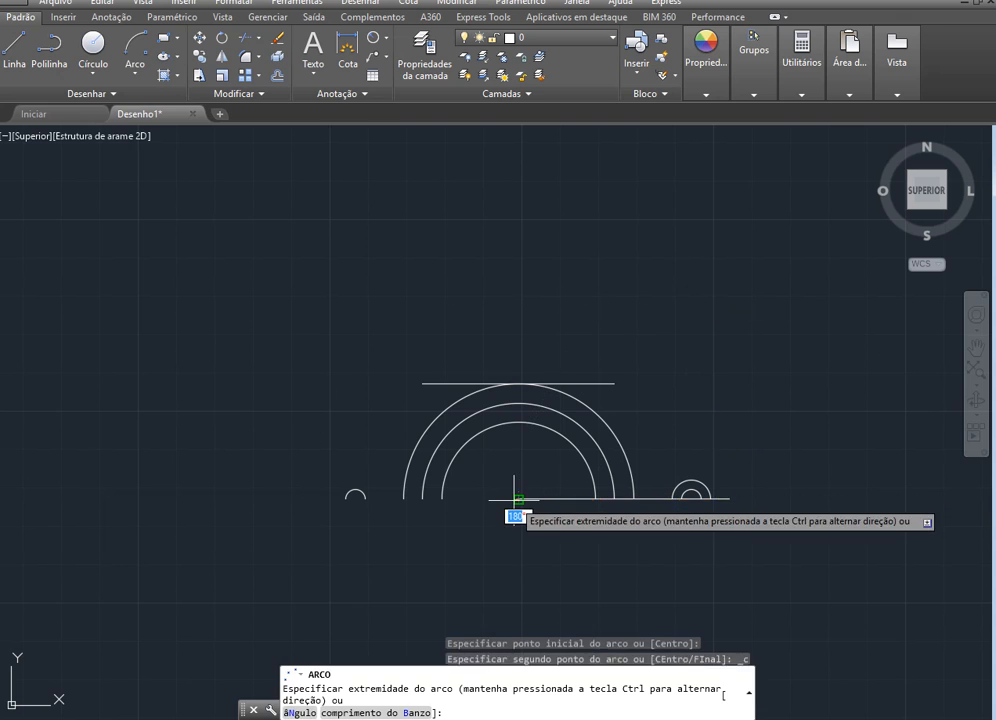
left_click(318, 496)
key("Escape")
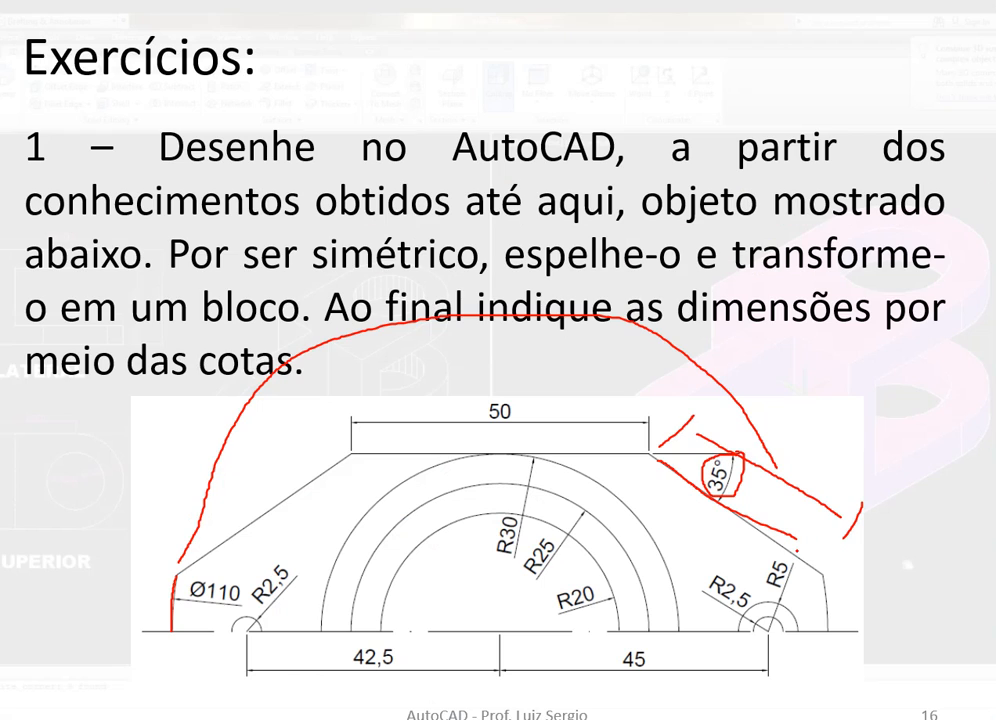
On the PowerPoint exercise slide, trace the right slanted edge in ink down to the Ø110 arc
left_click_drag(736, 512, 796, 551)
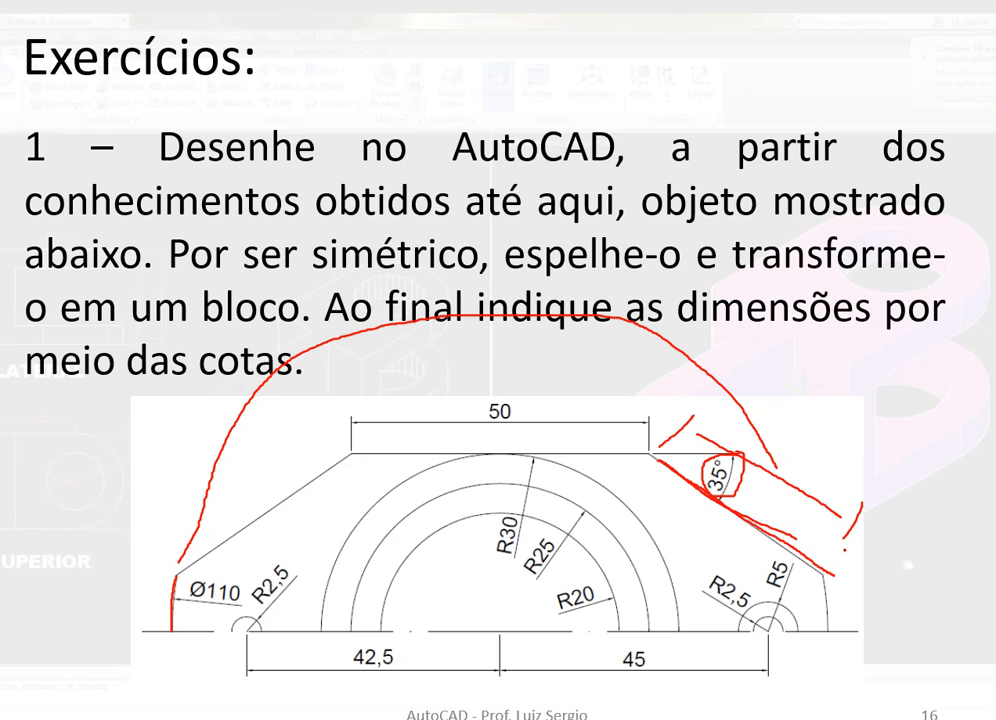
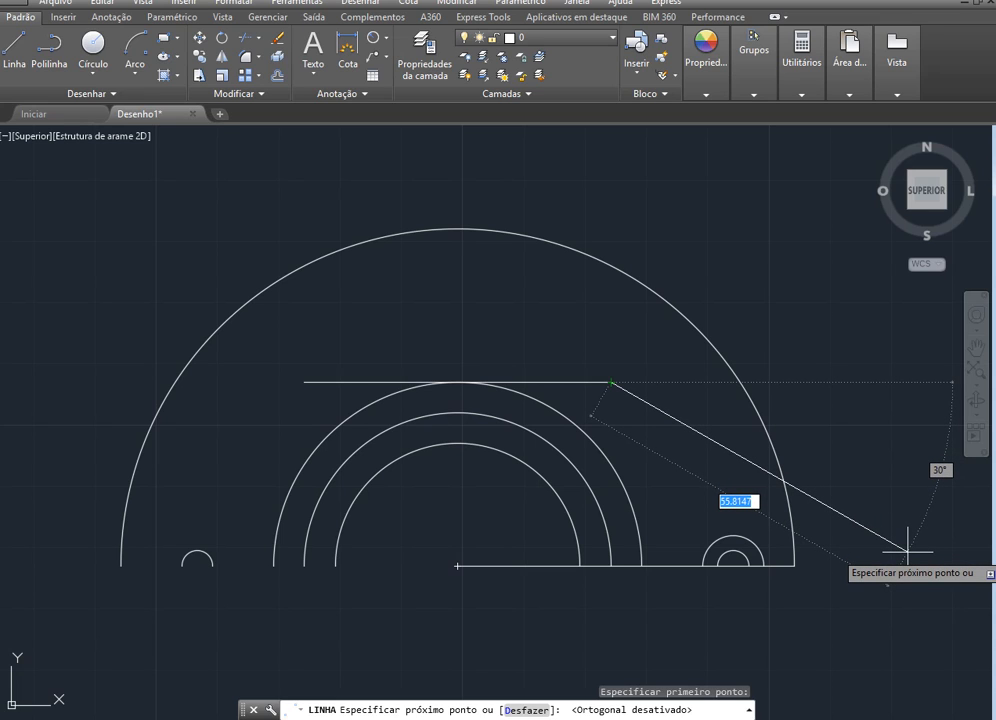
Set the slanted line's length to 60 and, on the PowerPoint exercise slide, mark the top-right corner and 35° angle in ink
type("60")
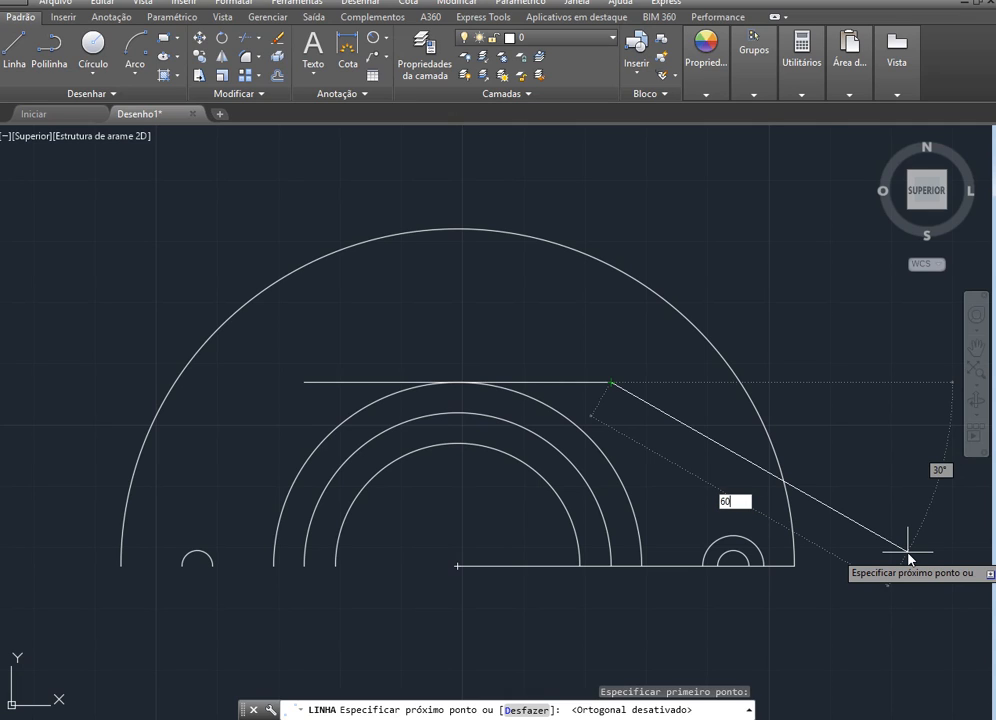
key("Tab")
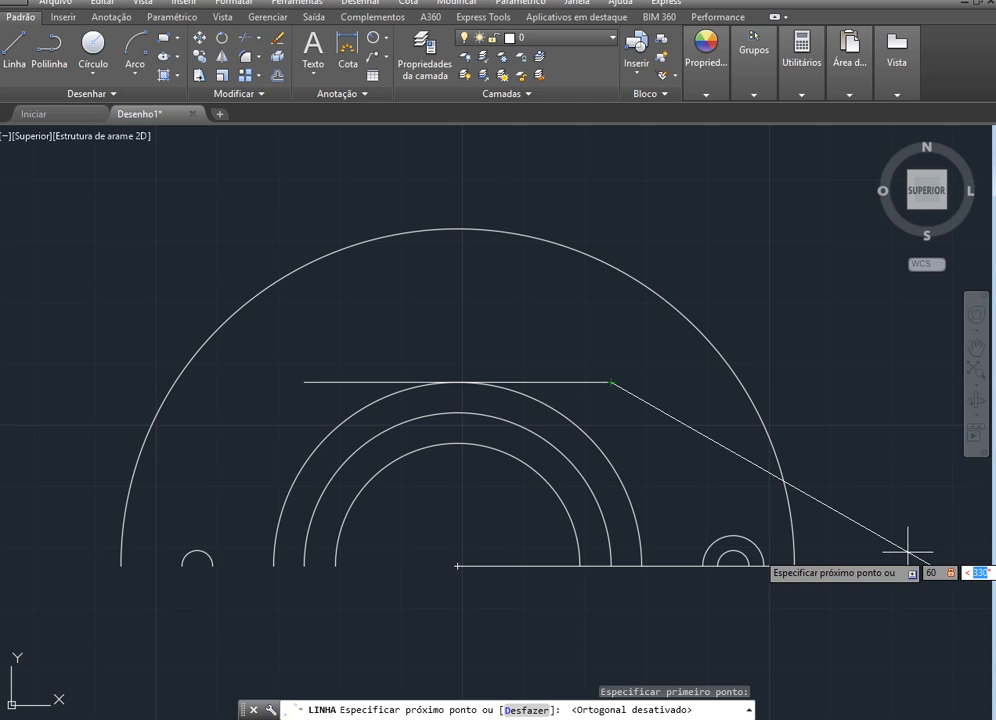
key("alt+Tab")
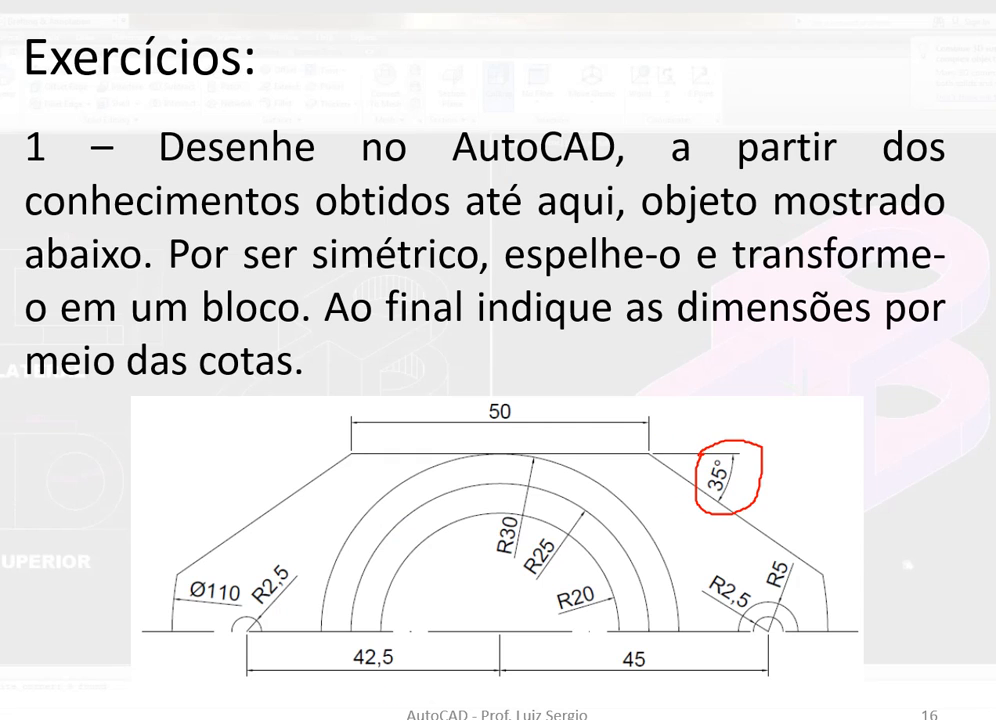
left_click(76, 692)
left_click(73, 677)
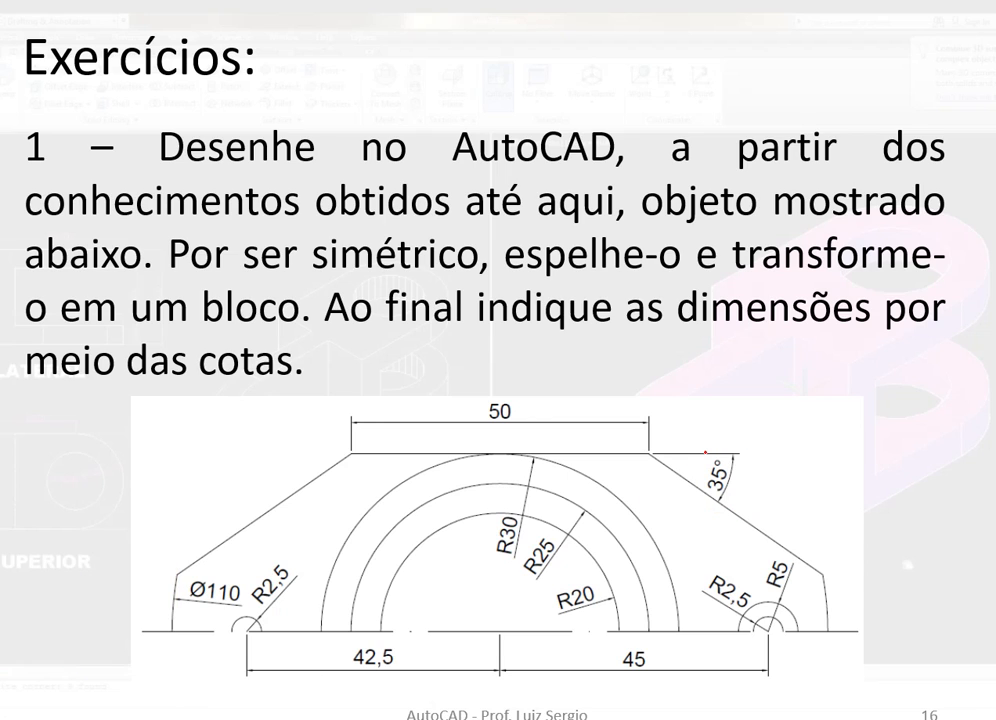
mouse_move(731, 446)
left_mouse_down()
mouse_move(734, 436)
mouse_move(694, 391)
mouse_move(611, 413)
mouse_move(604, 452)
mouse_move(619, 480)
mouse_move(689, 486)
left_mouse_up()
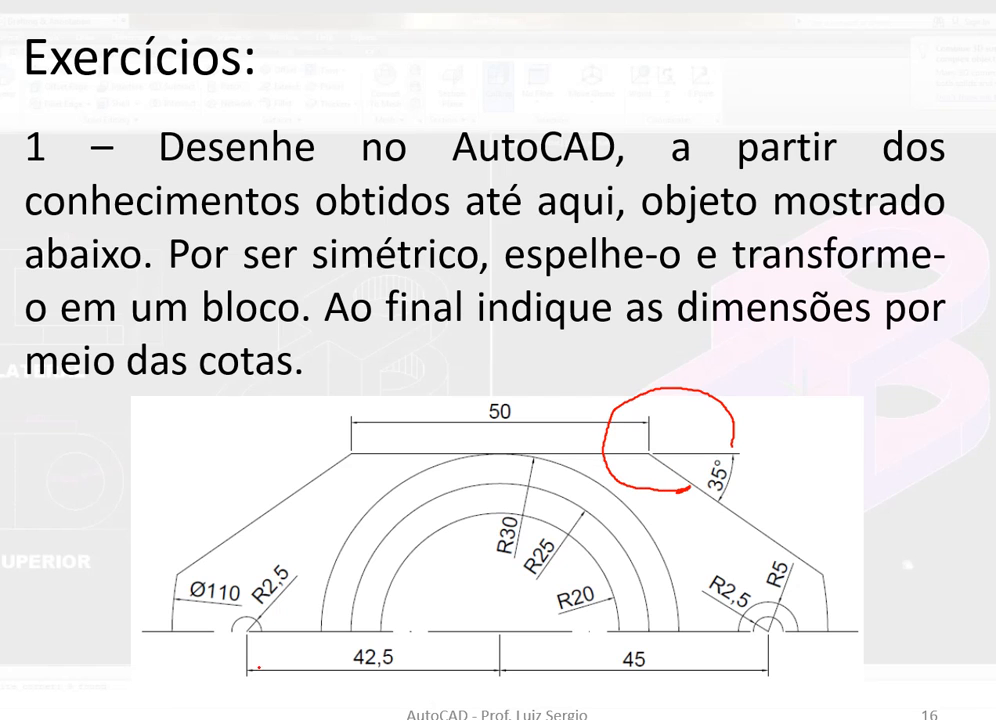
left_click(73, 711)
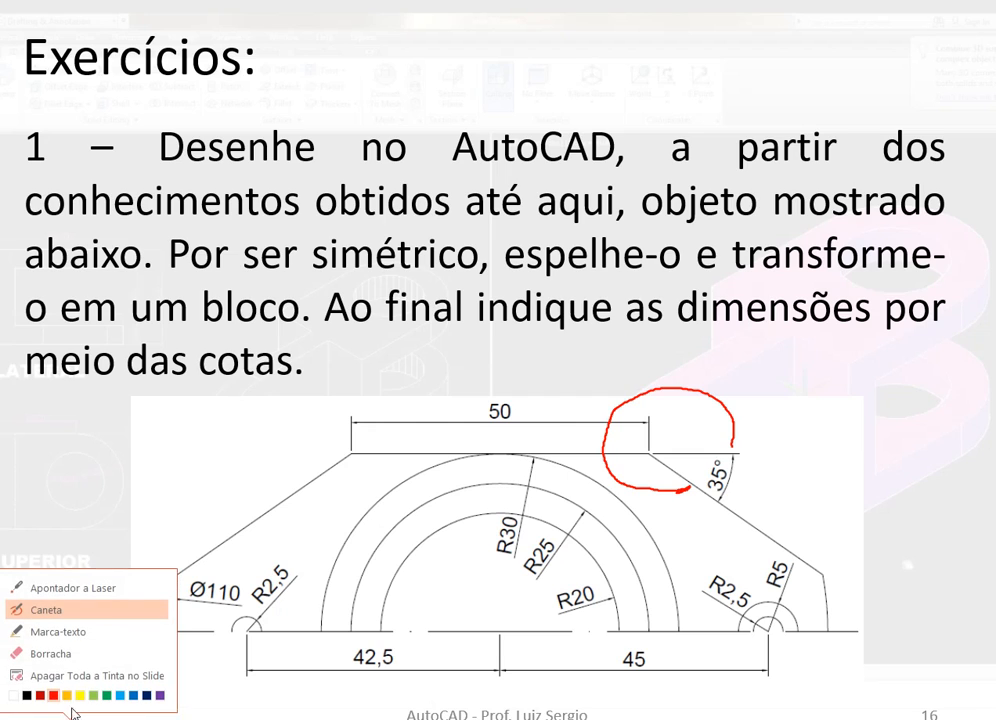
left_click(76, 660)
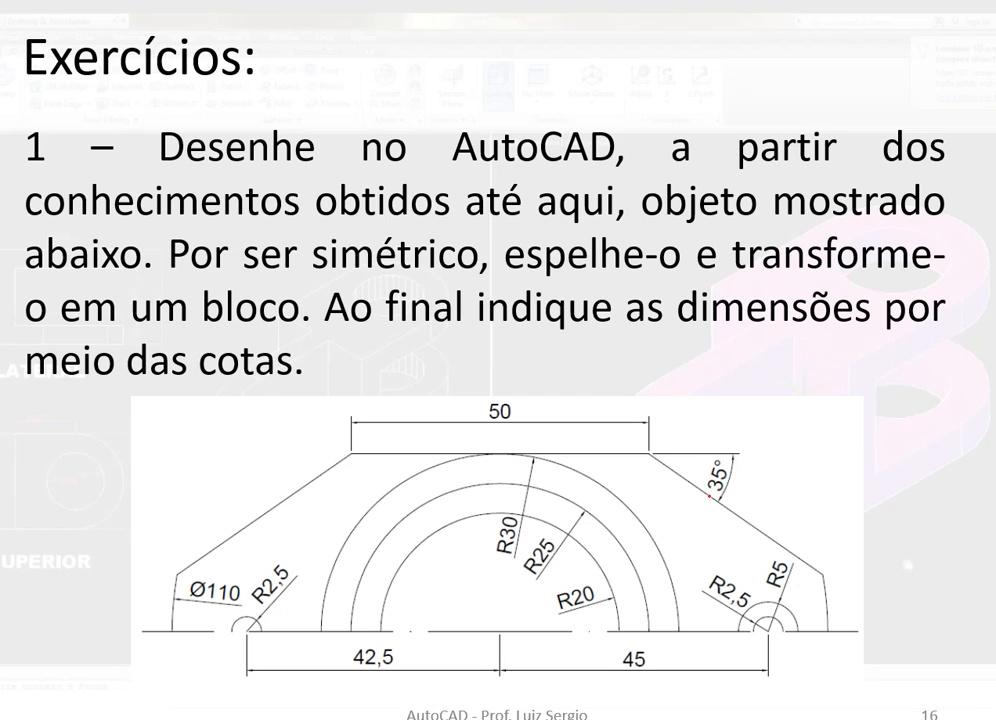
left_click_drag(710, 495, 708, 499)
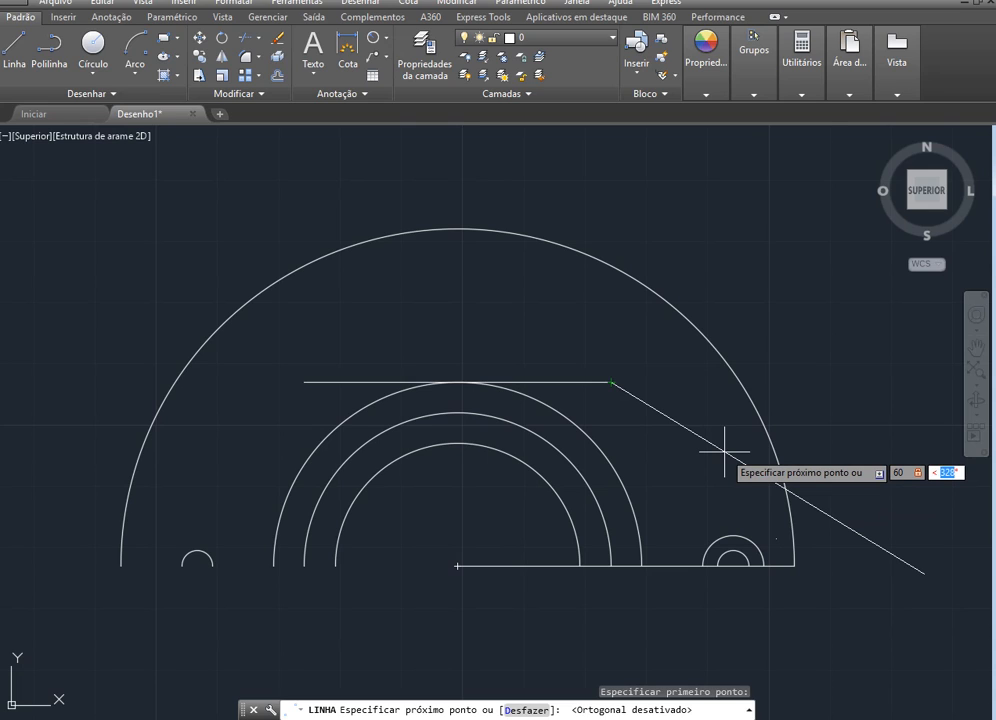
Back in AutoCAD, finish the 60-unit line from the top edge's right end at an angle of -35°
type("-35")
key("Return")
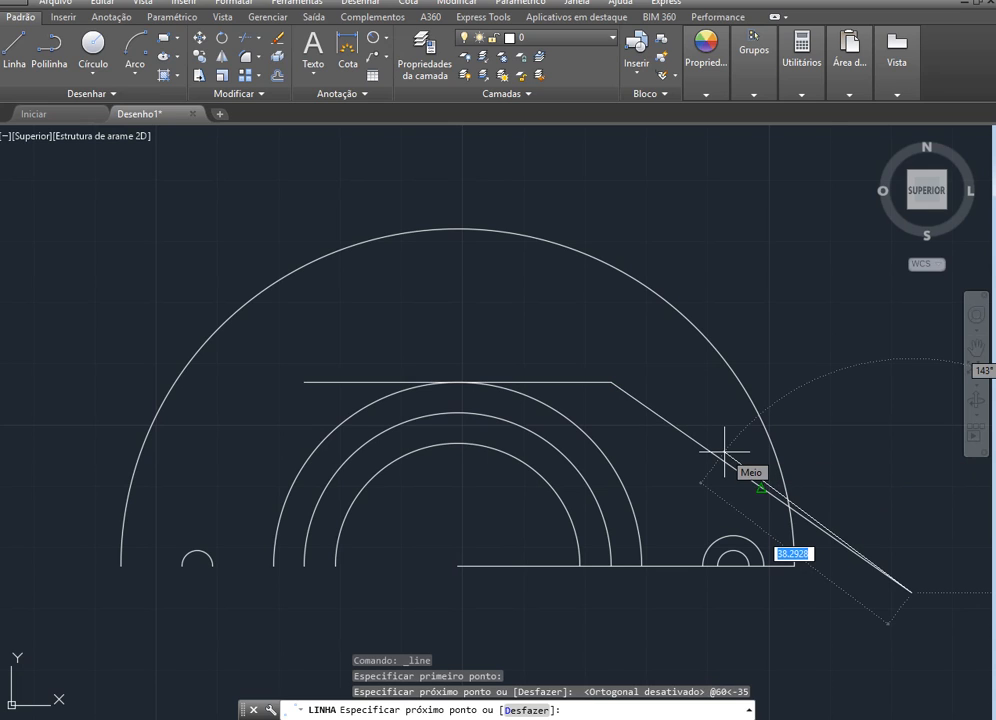
key("Escape")
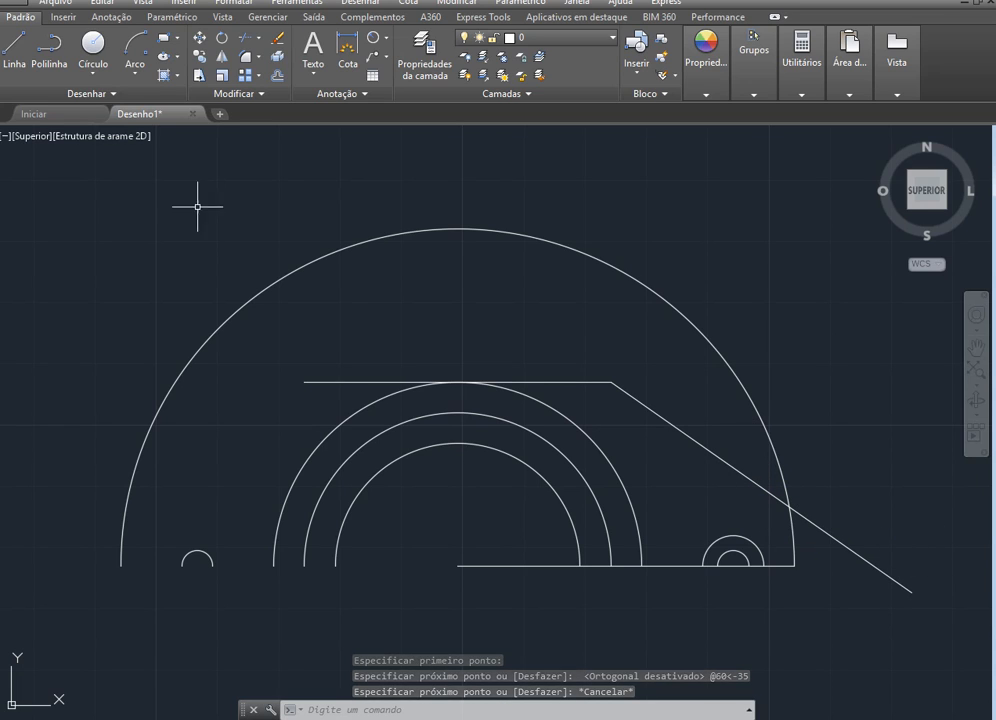
left_click(20, 58)
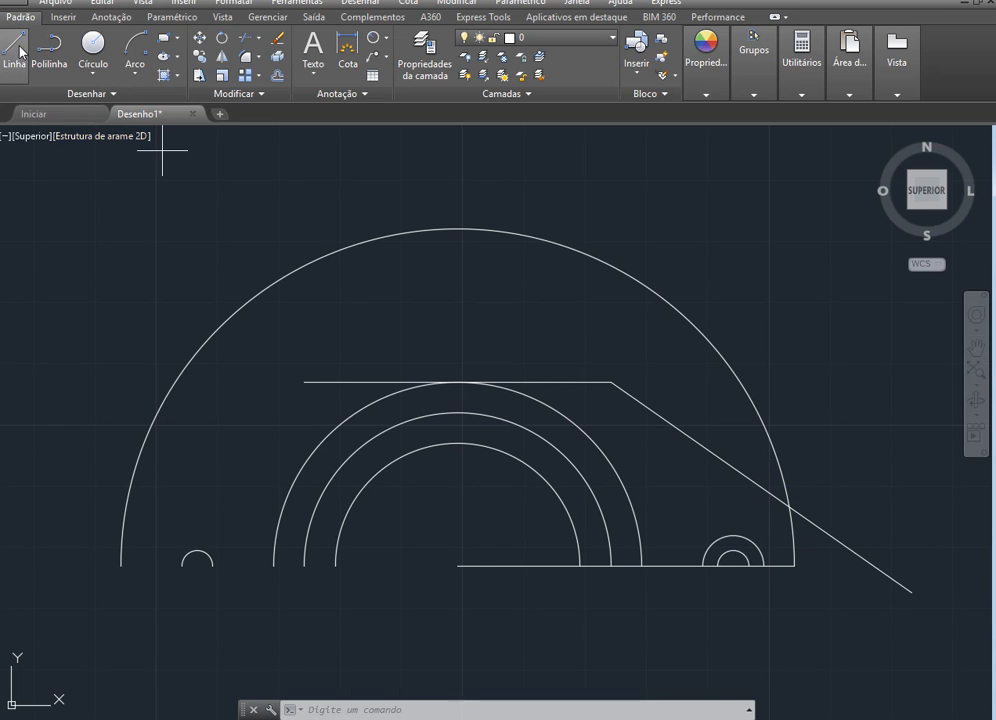
left_click(302, 383)
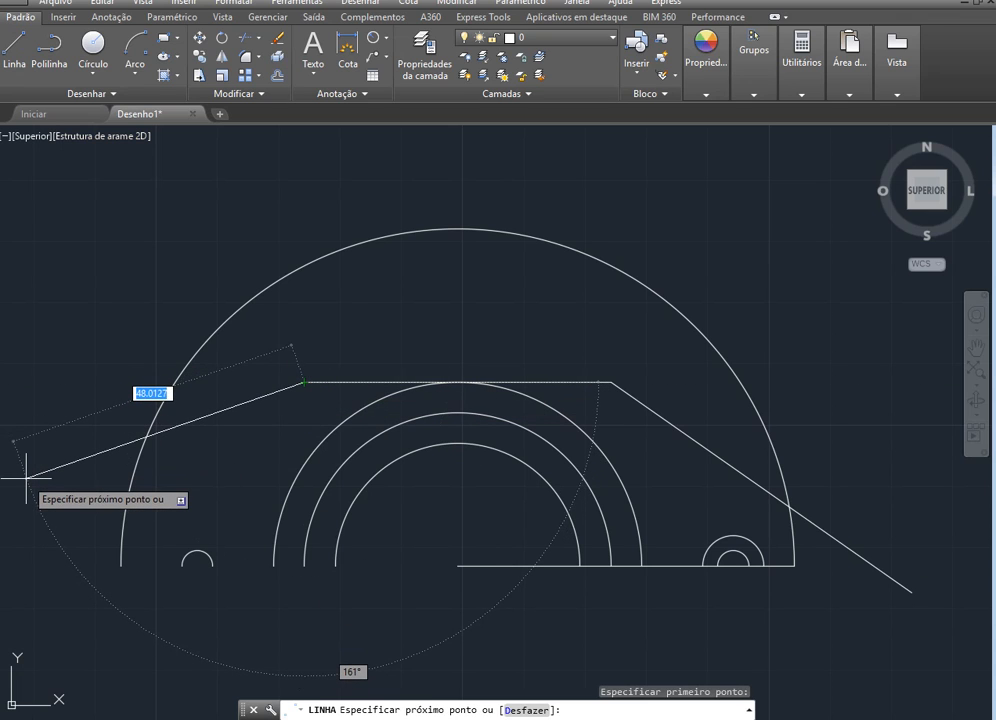
type("60")
key("Return")
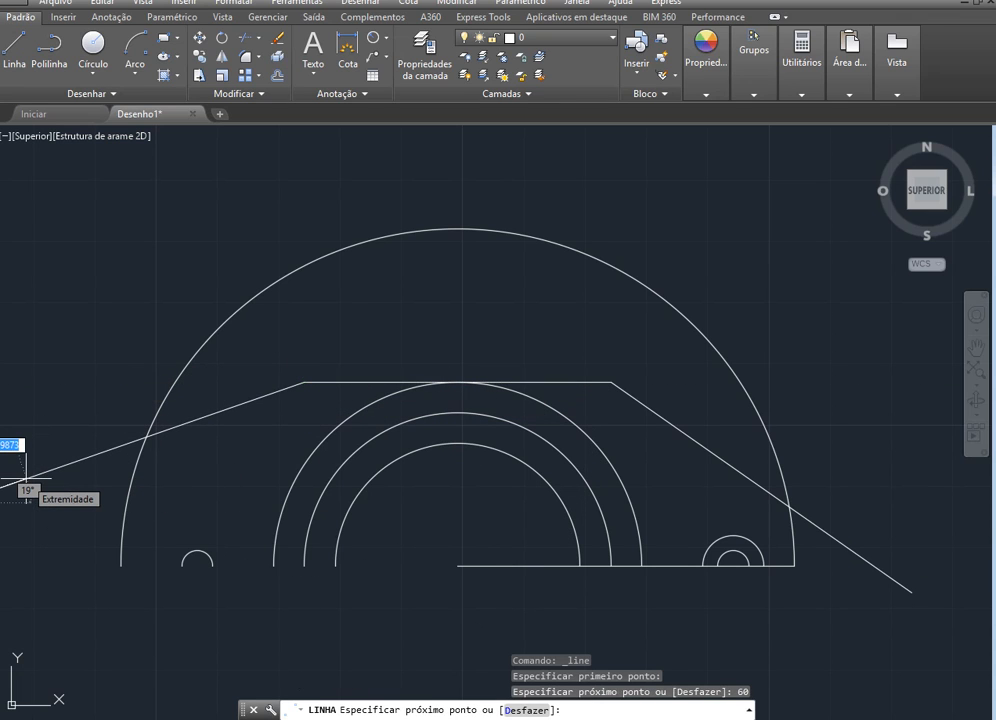
key("F8")
type("<")
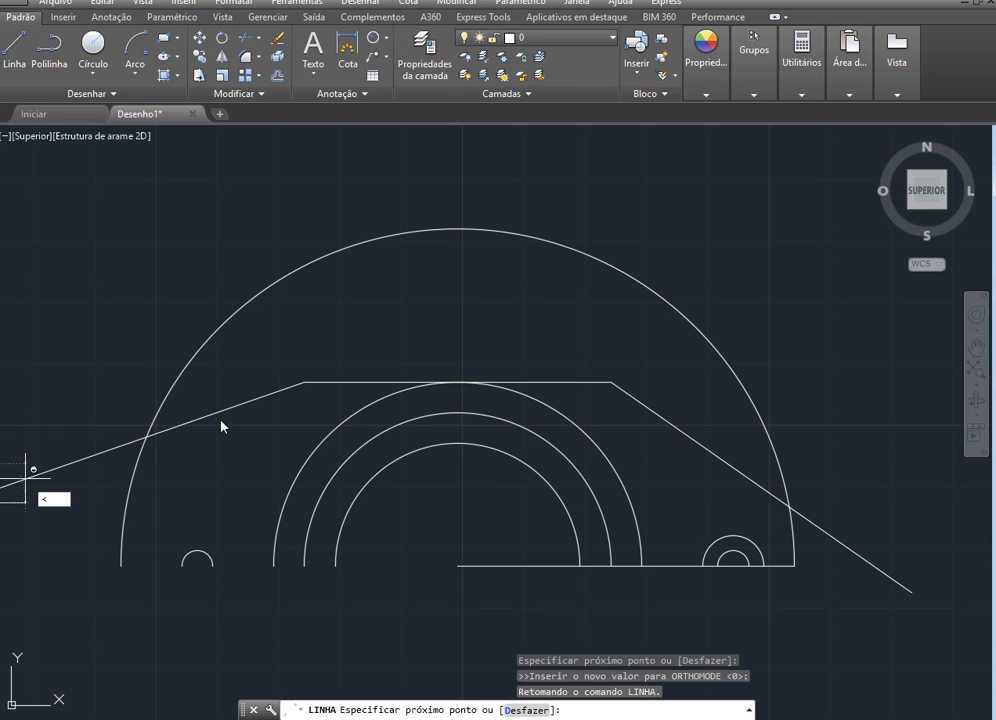
key("Escape")
scroll(285, 410, "down", 2)
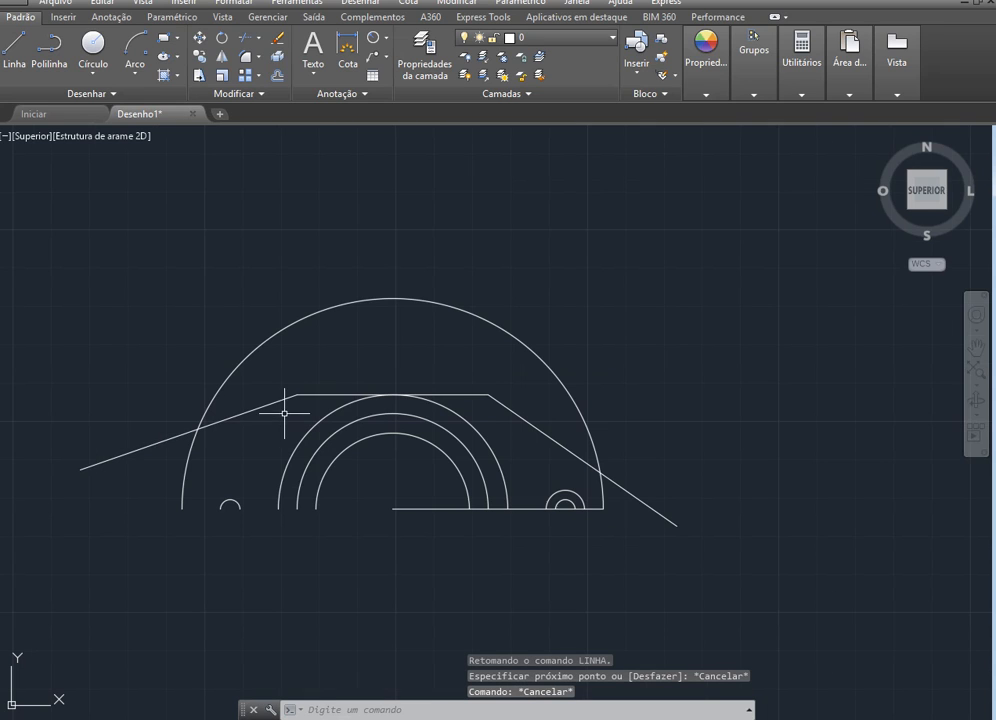
left_click(263, 404)
key("Delete")
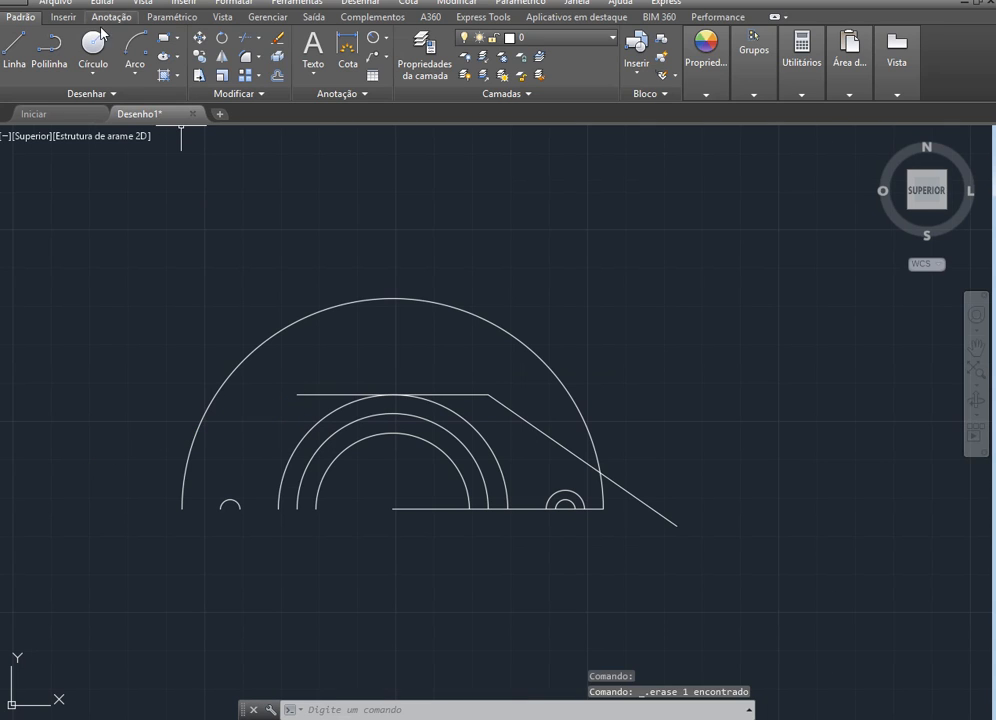
Draw a 60-unit line at 215° from the top edge's left end, sketching the 35° and supplementary angles on the exercise slide
left_click(20, 52)
scroll(60, 405, "up", 3)
scroll(182, 433, "down", 3)
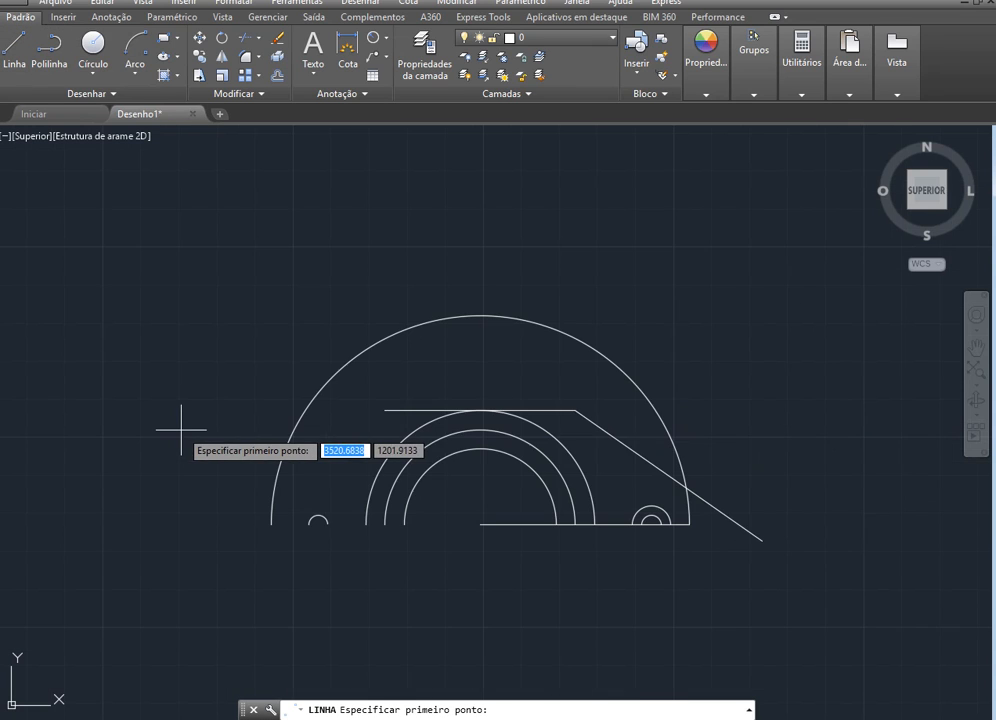
scroll(227, 429, "up", 2)
left_click(477, 401)
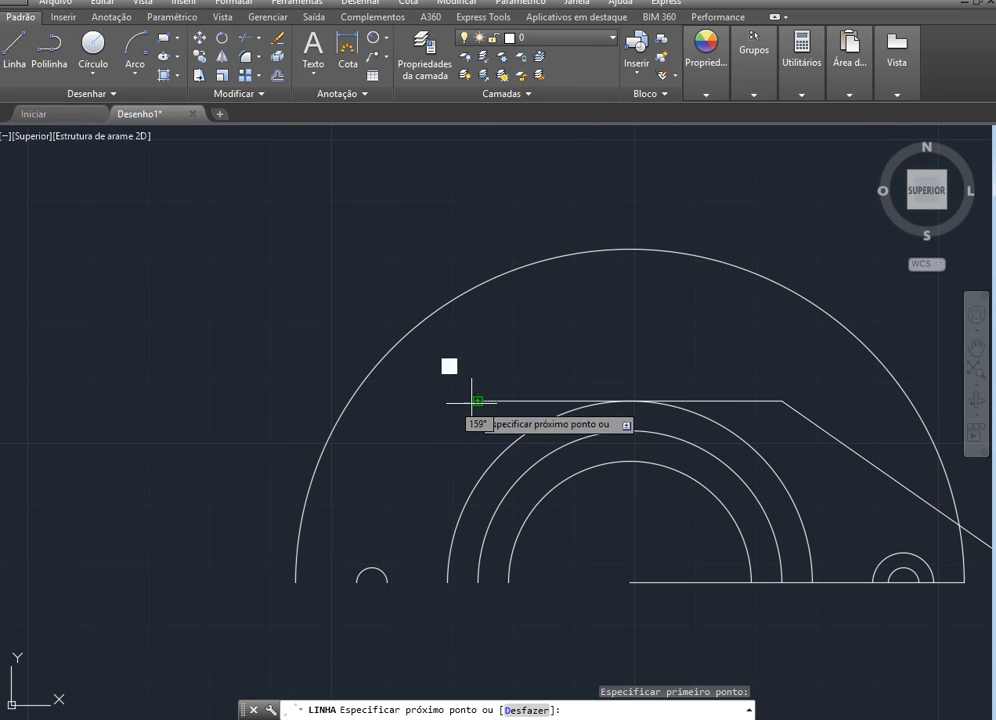
type("60")
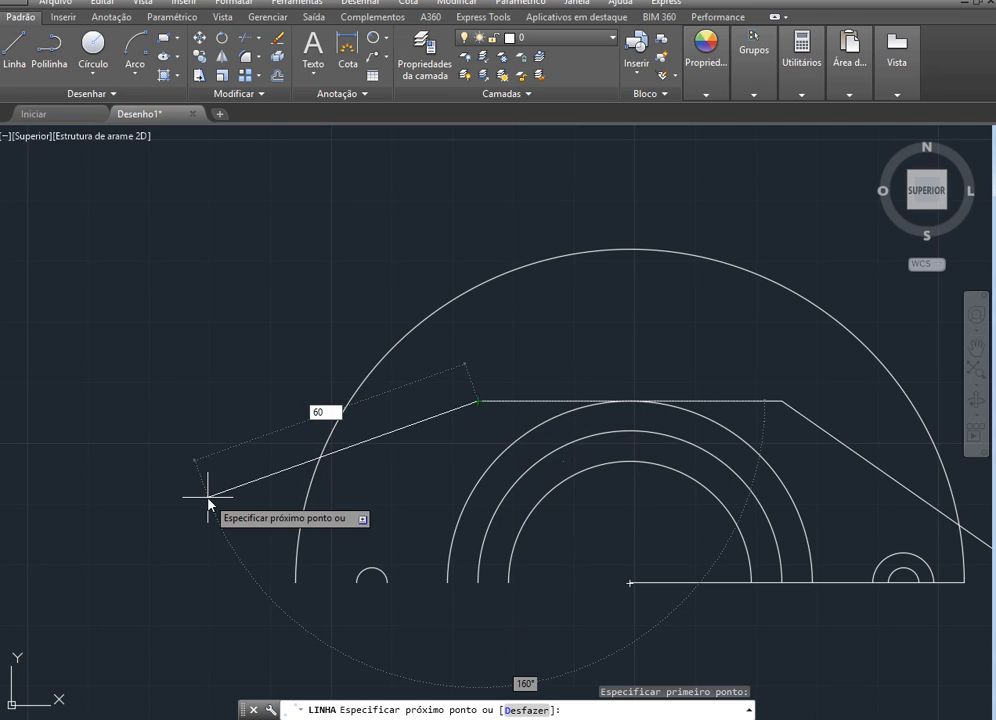
key("Tab")
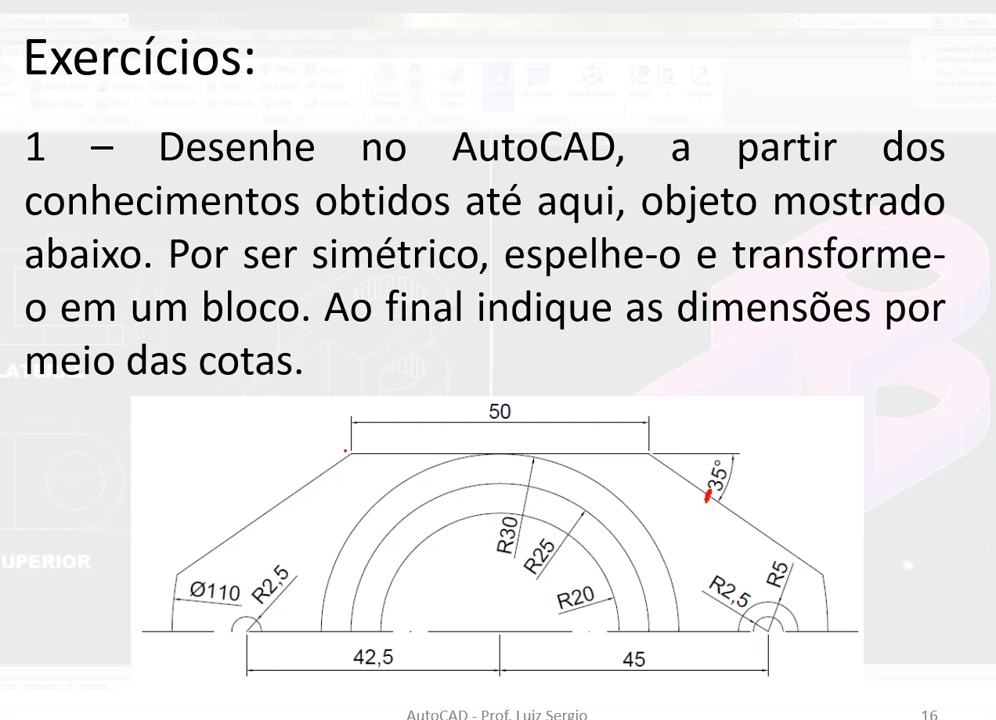
mouse_move(345, 451)
left_mouse_down()
mouse_move(249, 447)
mouse_move(291, 463)
mouse_move(291, 482)
mouse_move(250, 469)
mouse_move(238, 476)
mouse_move(279, 459)
left_mouse_up()
mouse_move(400, 448)
left_mouse_down()
mouse_move(368, 413)
mouse_move(326, 427)
mouse_move(310, 446)
left_mouse_up()
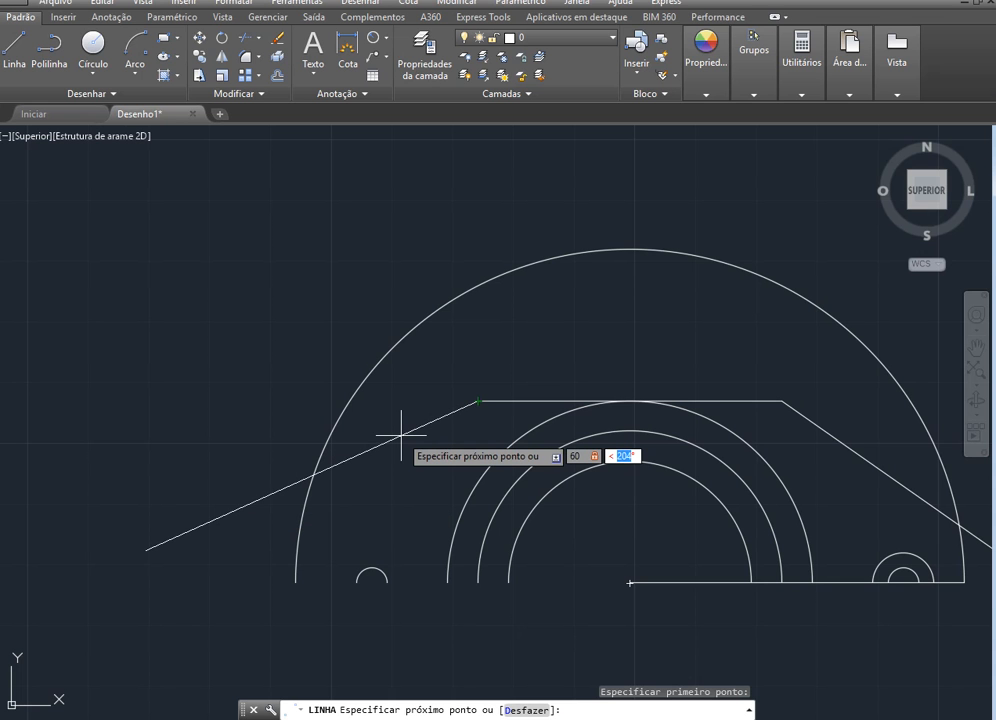
type("215")
key("Return")
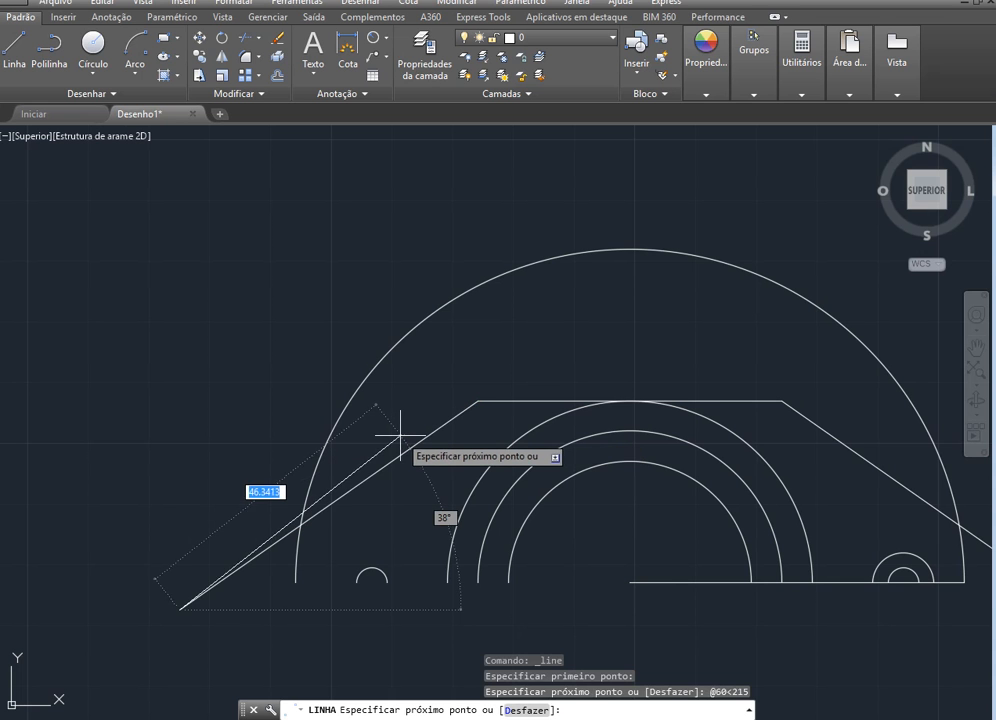
key("Escape")
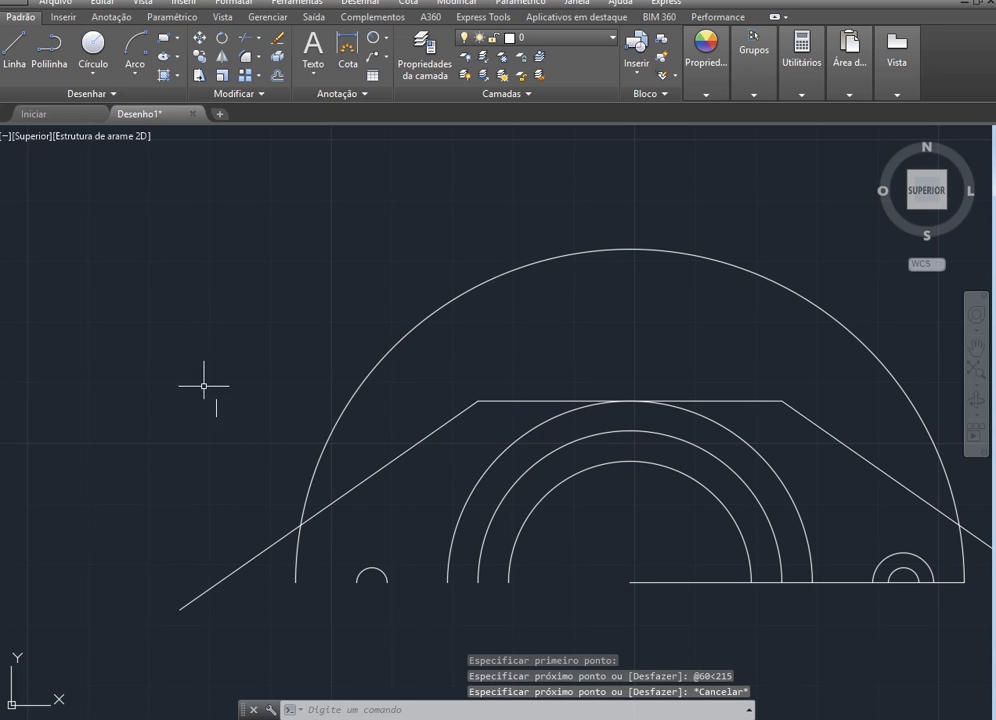
Trim the outer arc between the slanted lines and the line ends beyond it, and delete the horizontal construction line
scroll(209, 428, "down", 2)
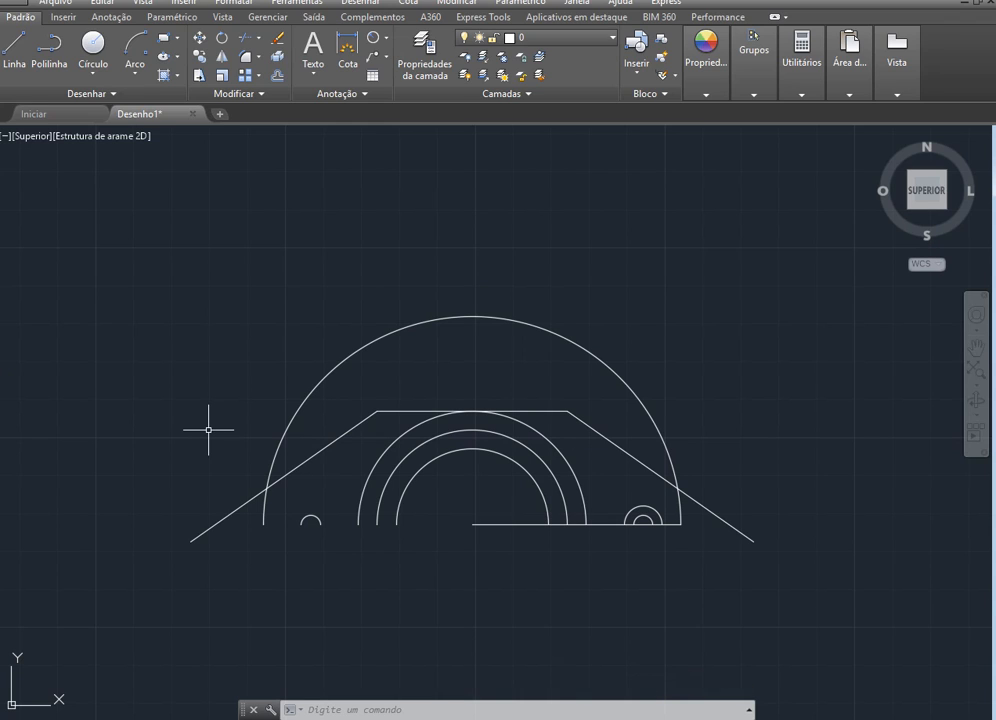
left_click(244, 38)
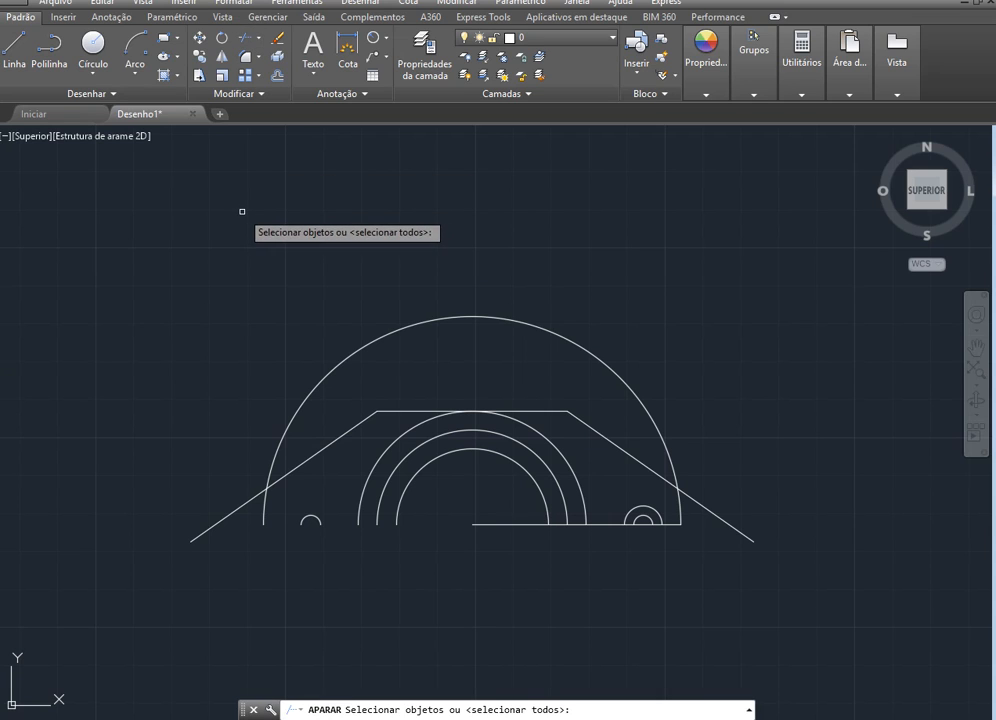
key("Return")
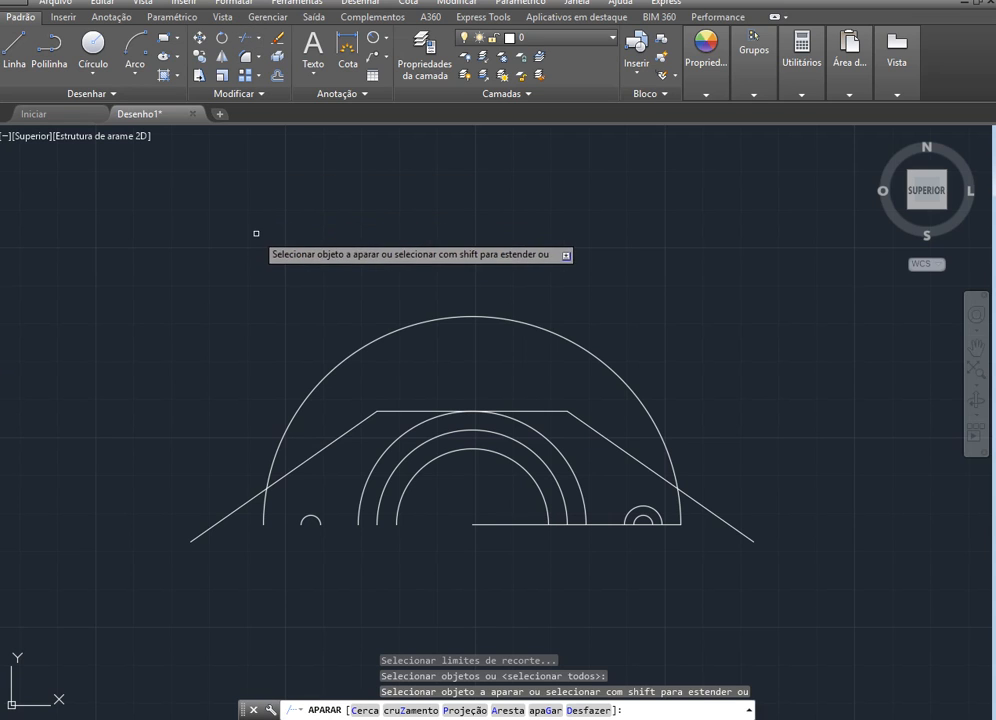
left_click(456, 317)
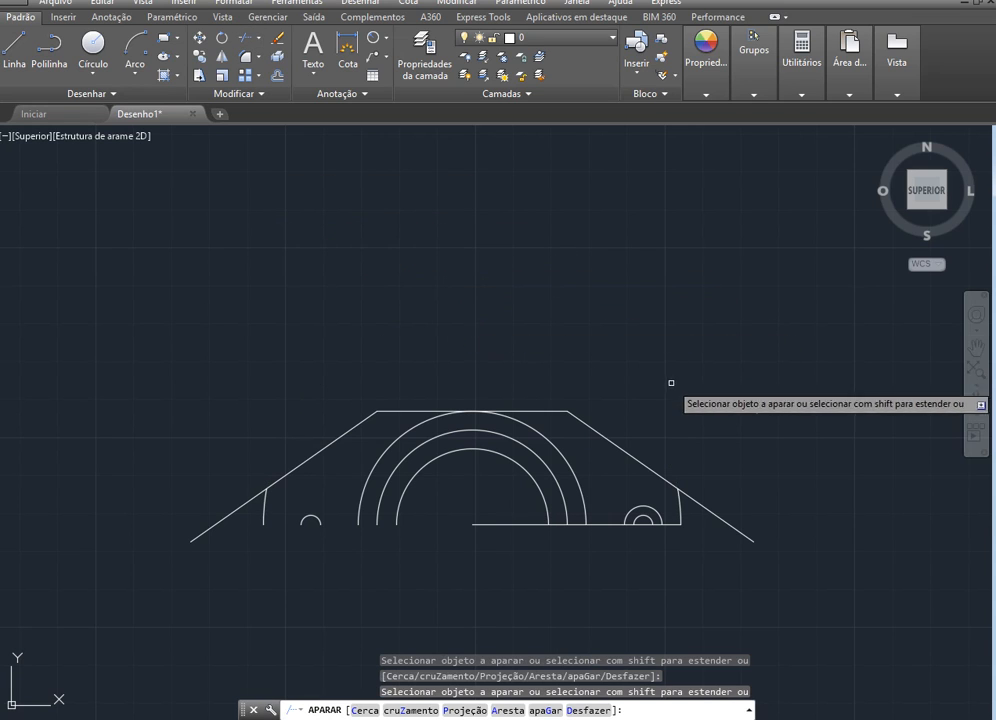
left_click(711, 511)
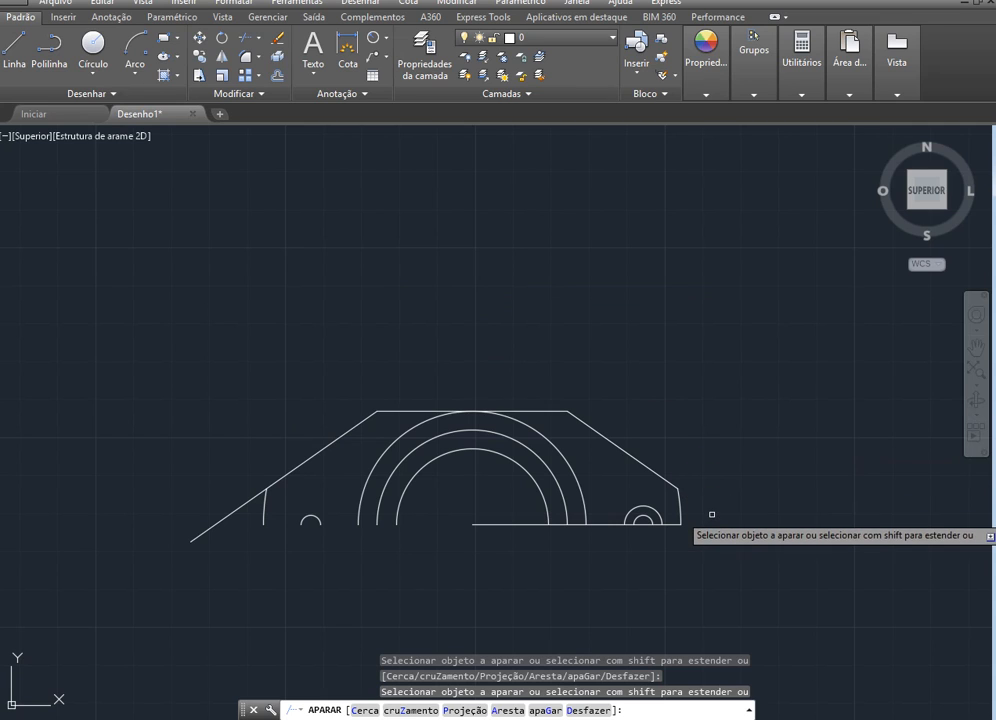
left_click(225, 516)
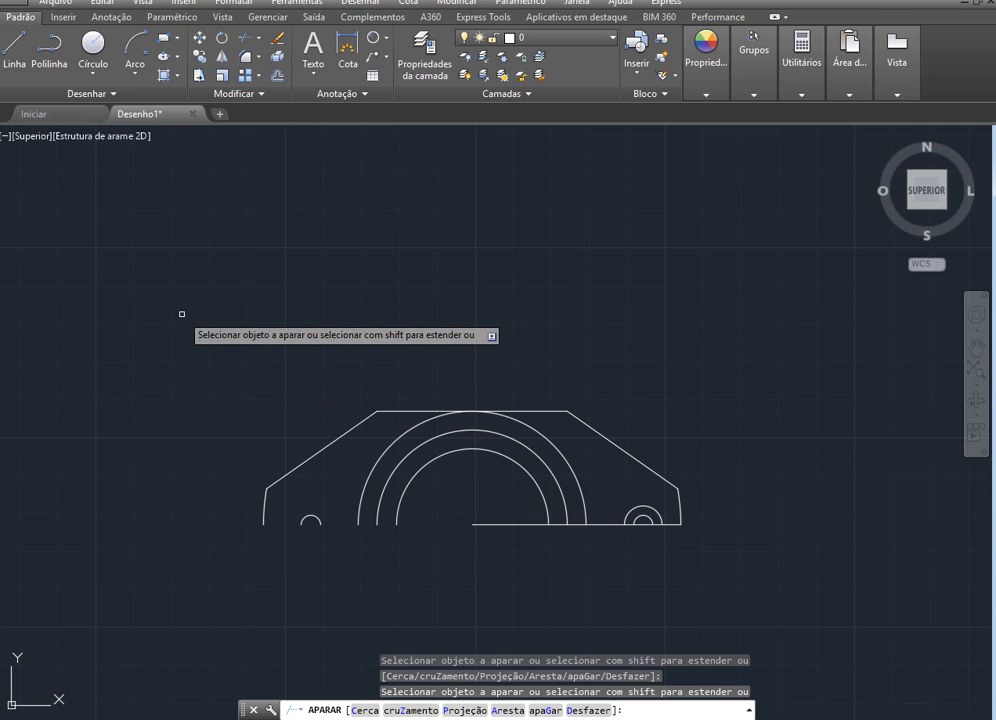
key("Escape")
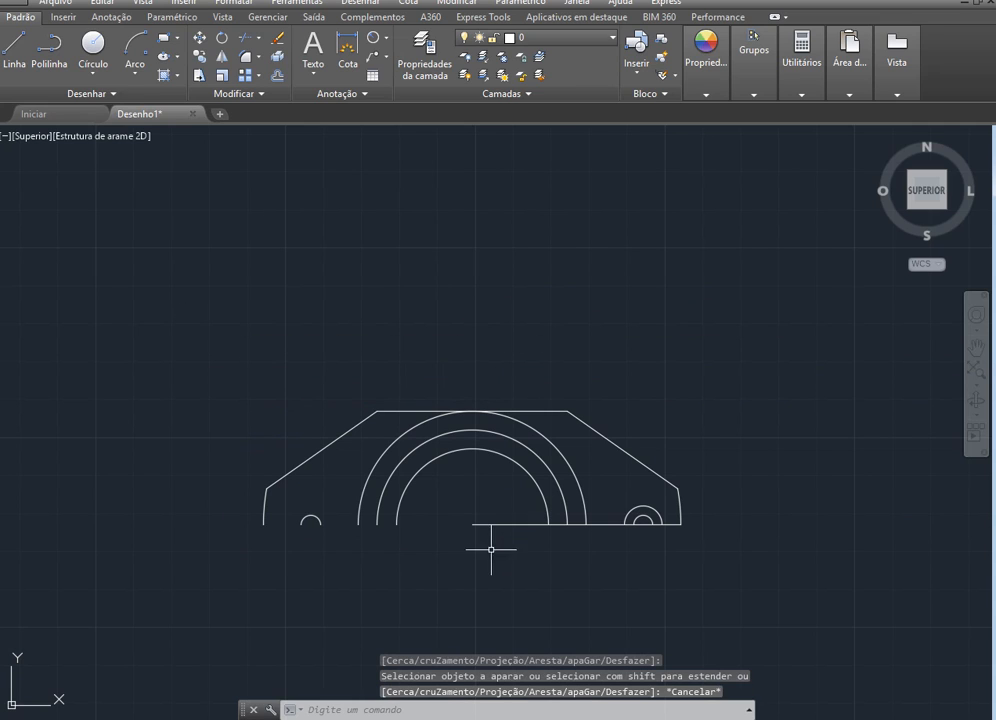
left_click(611, 524)
key("Delete")
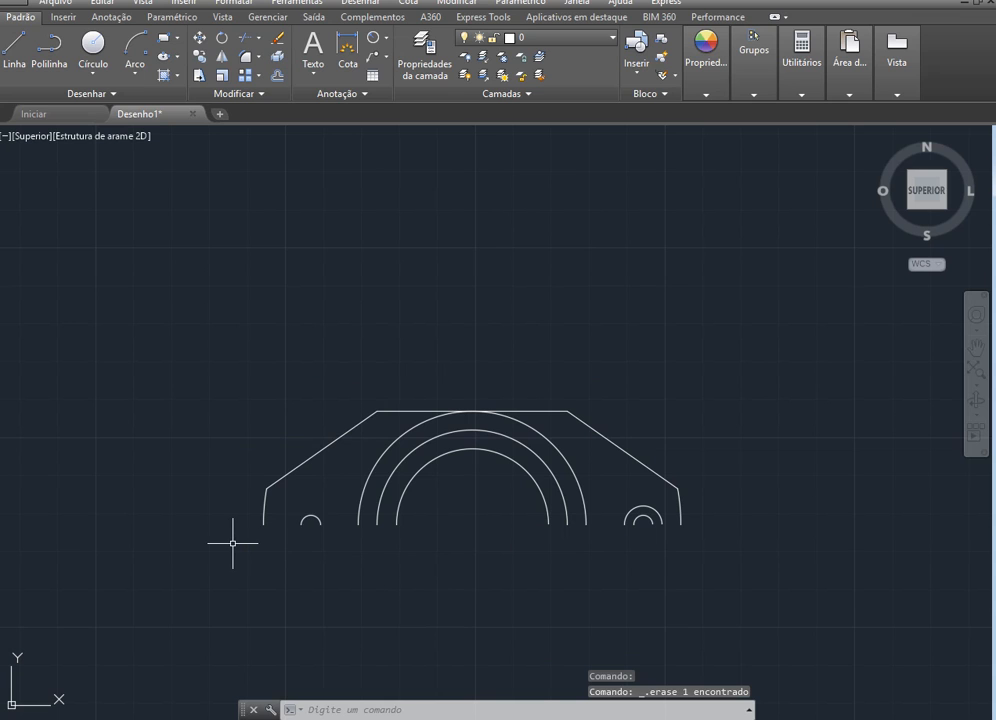
Switch to the PowerPoint exercise slide and erase all ink on it
key("alt+Tab")
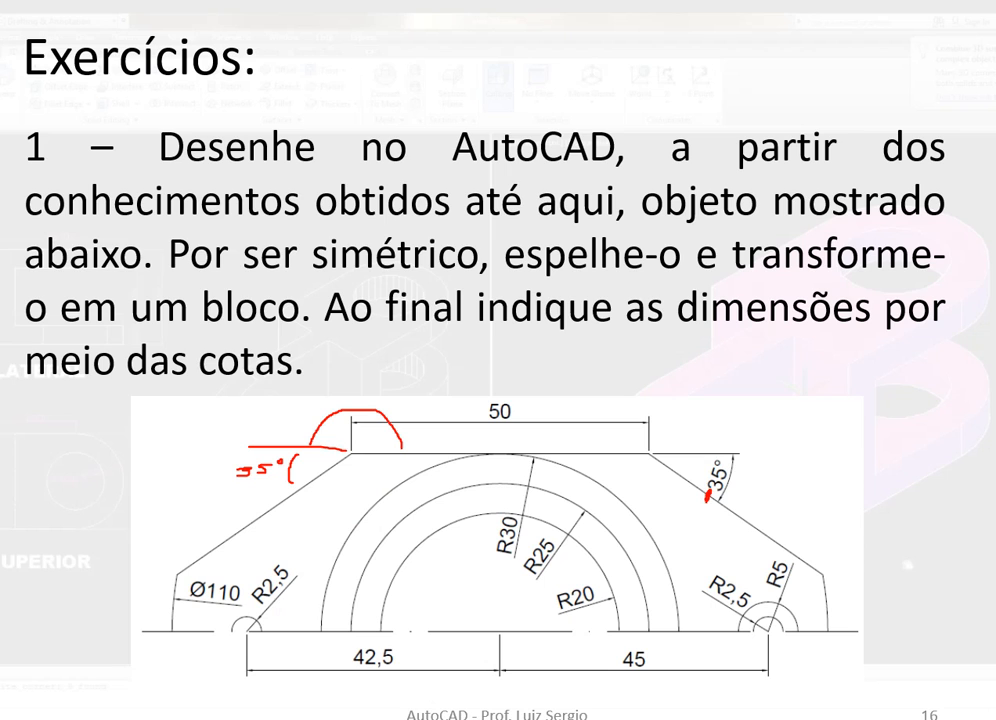
left_click(60, 700)
left_click(120, 664)
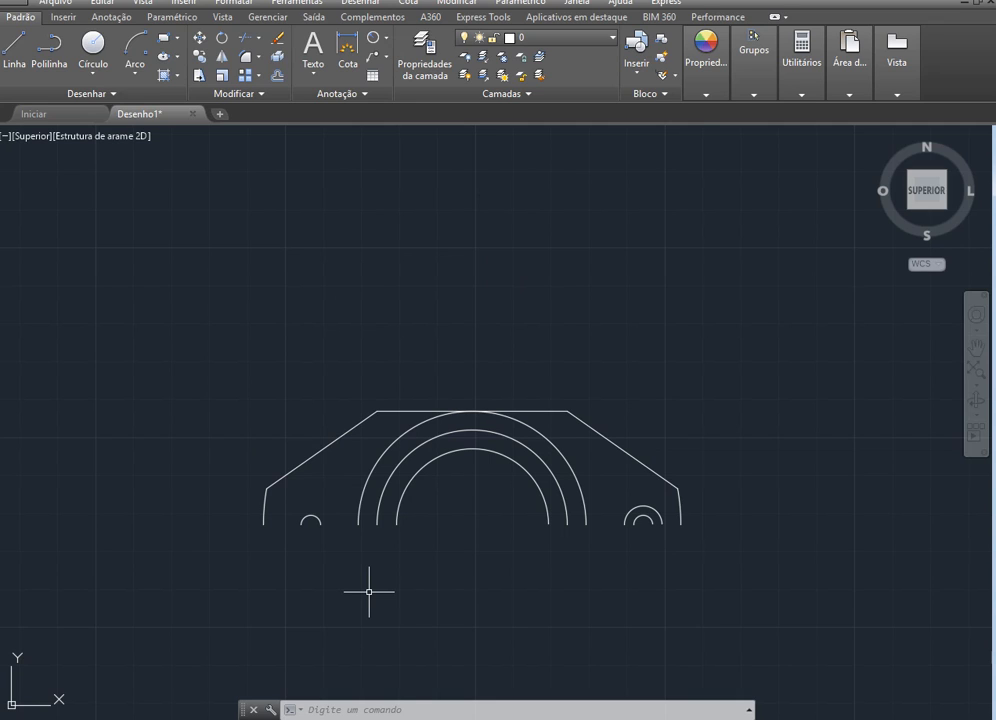
left_click(222, 62)
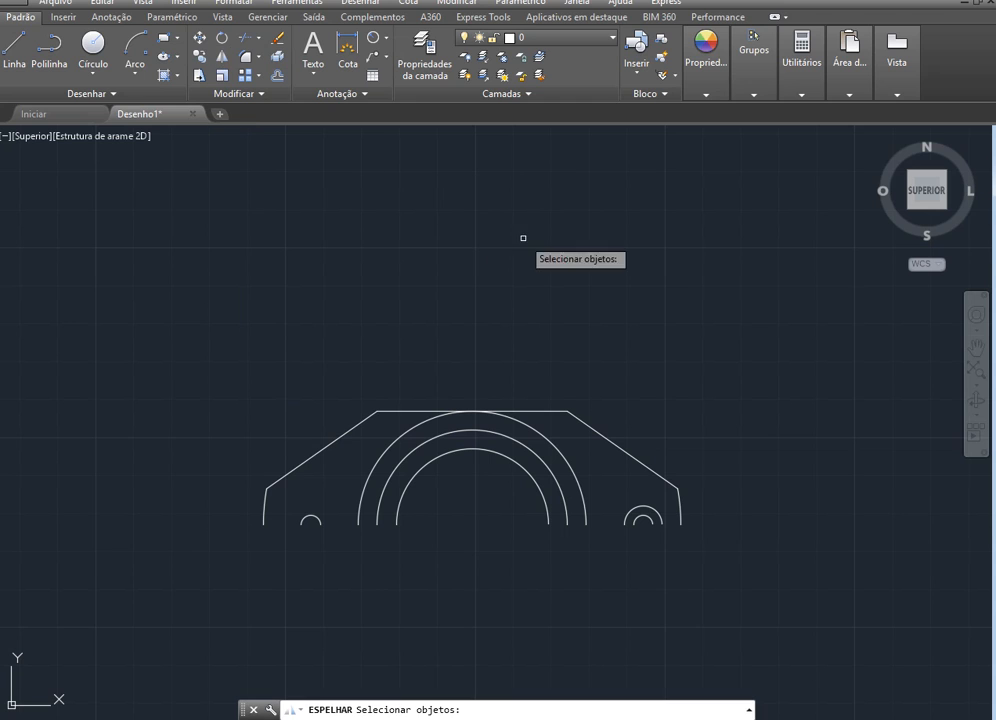
left_click(713, 556)
left_click(193, 391)
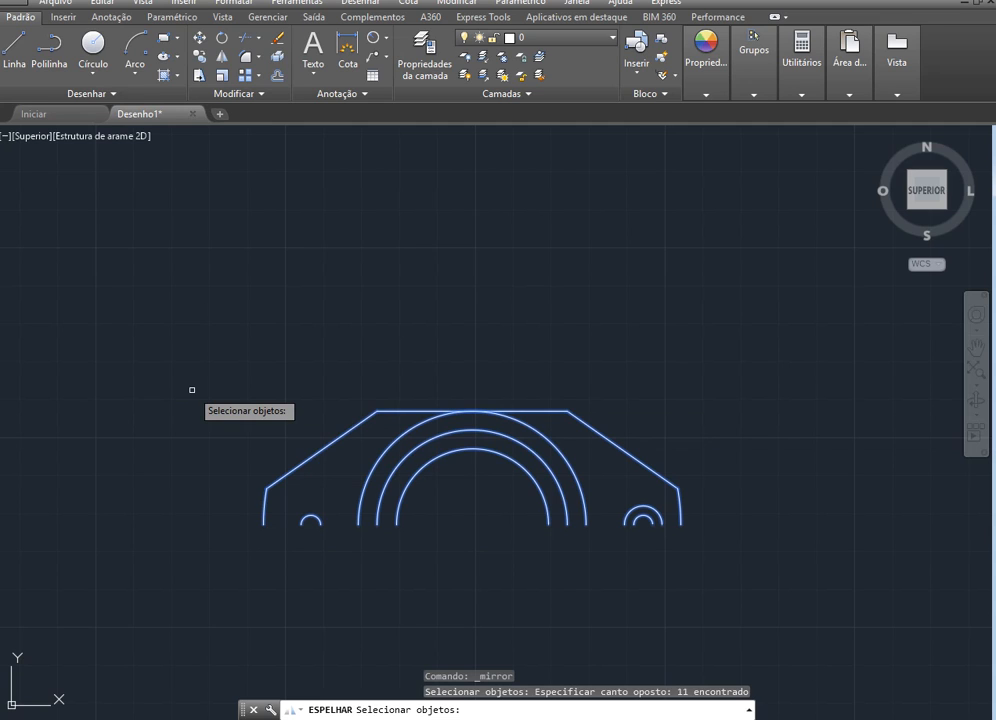
key("Return")
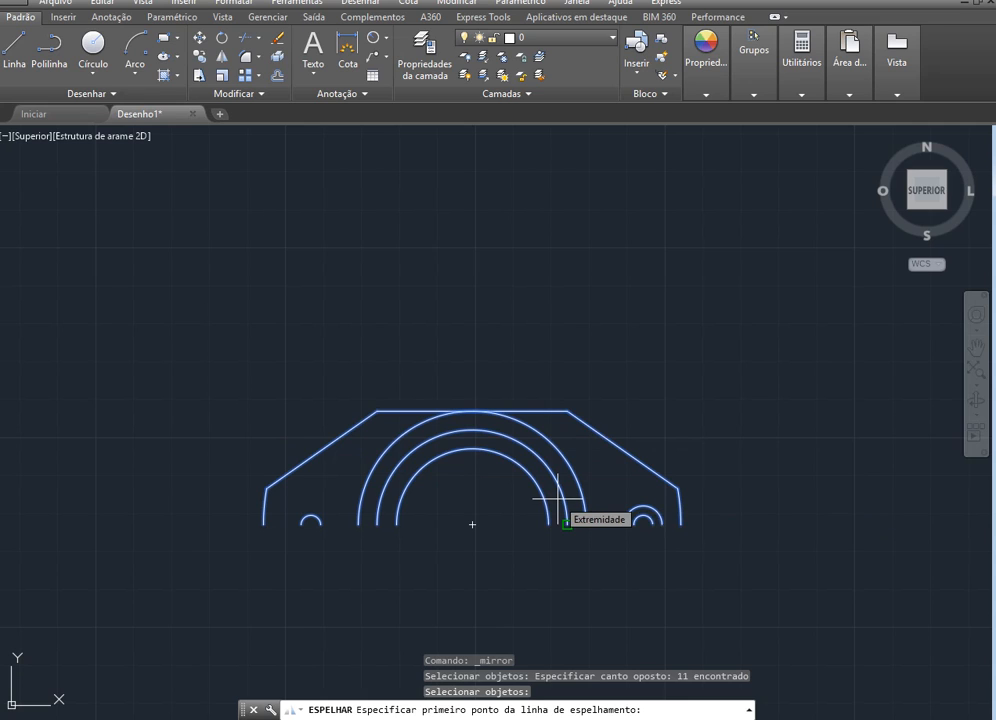
left_click(680, 524)
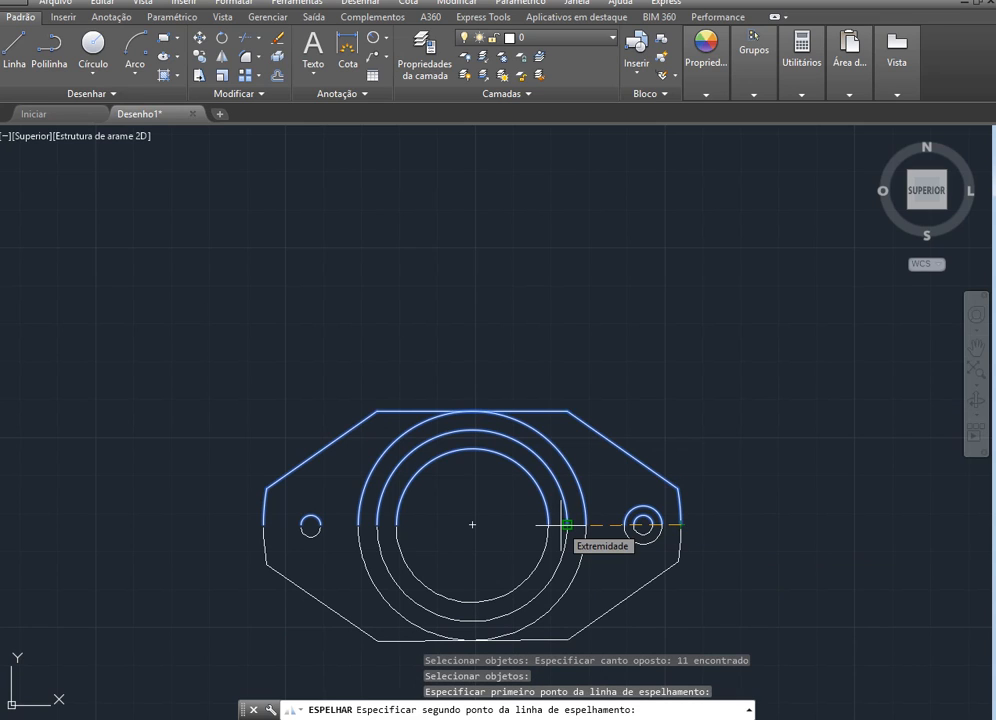
key("F8")
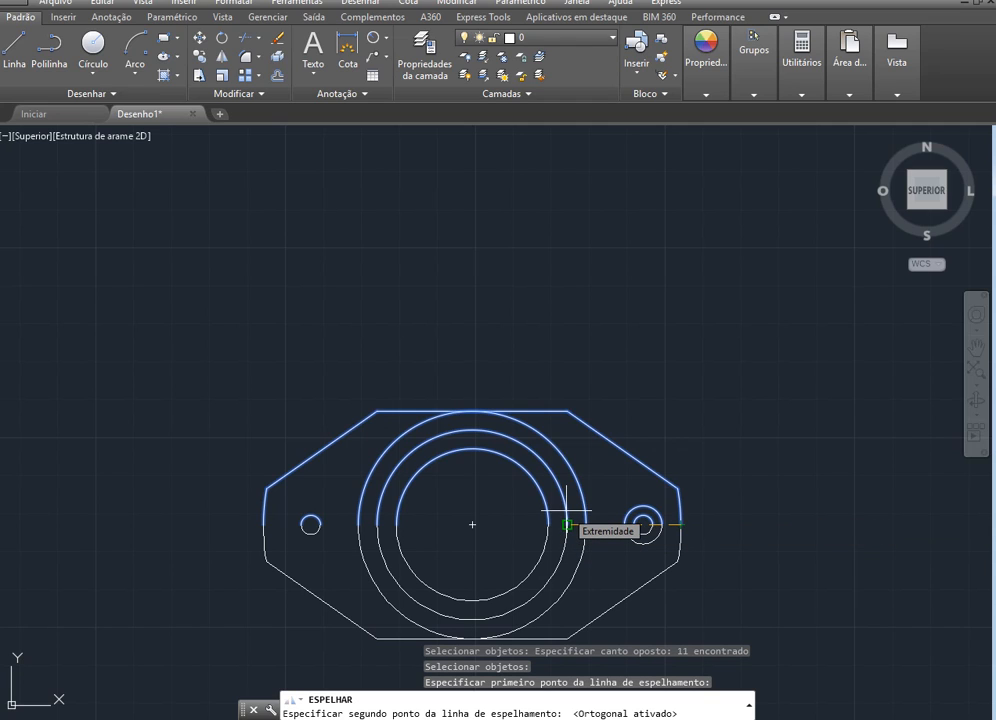
left_click(566, 510)
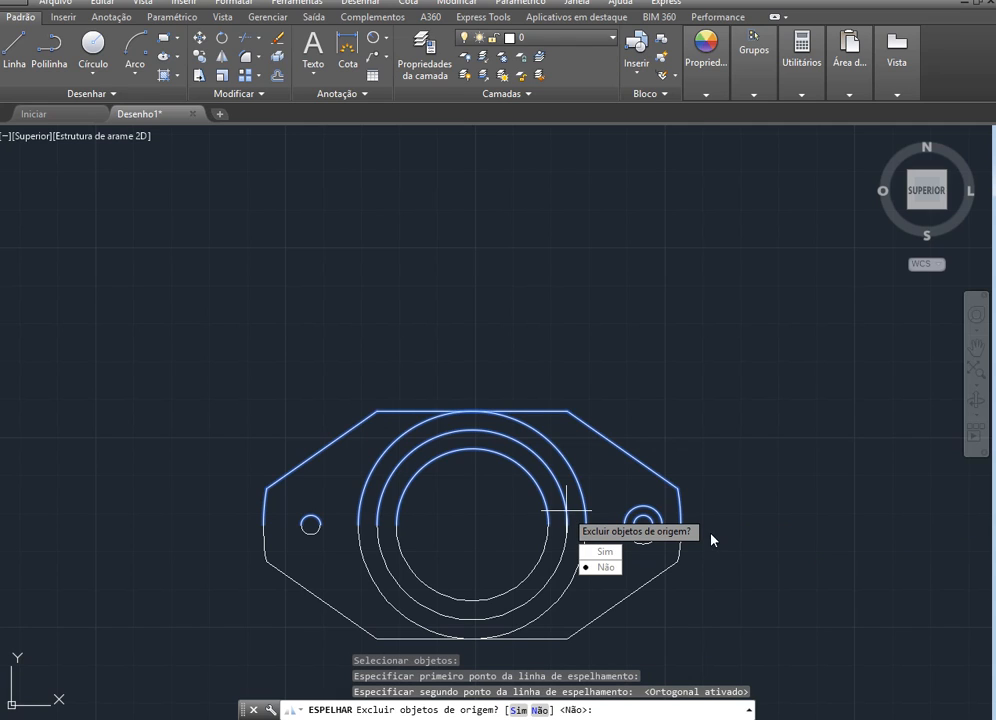
key("Escape")
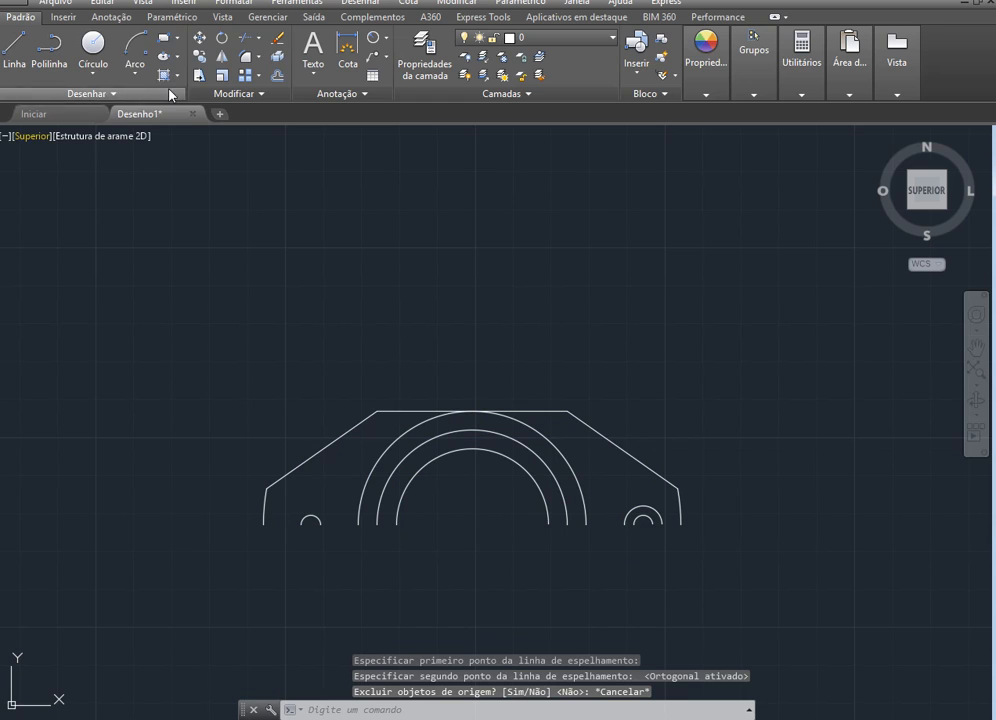
Mirror the whole upper half about the horizontal line through its lower right endpoint, keeping the source objects
left_click(224, 61)
left_click(717, 588)
left_click(22, 333)
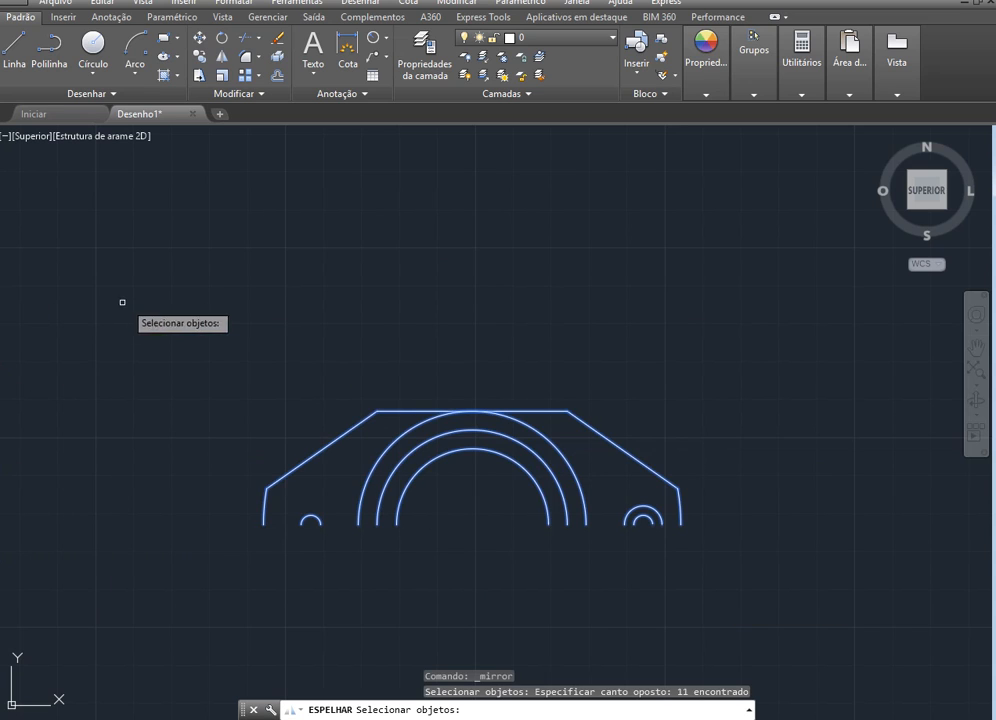
key("Return")
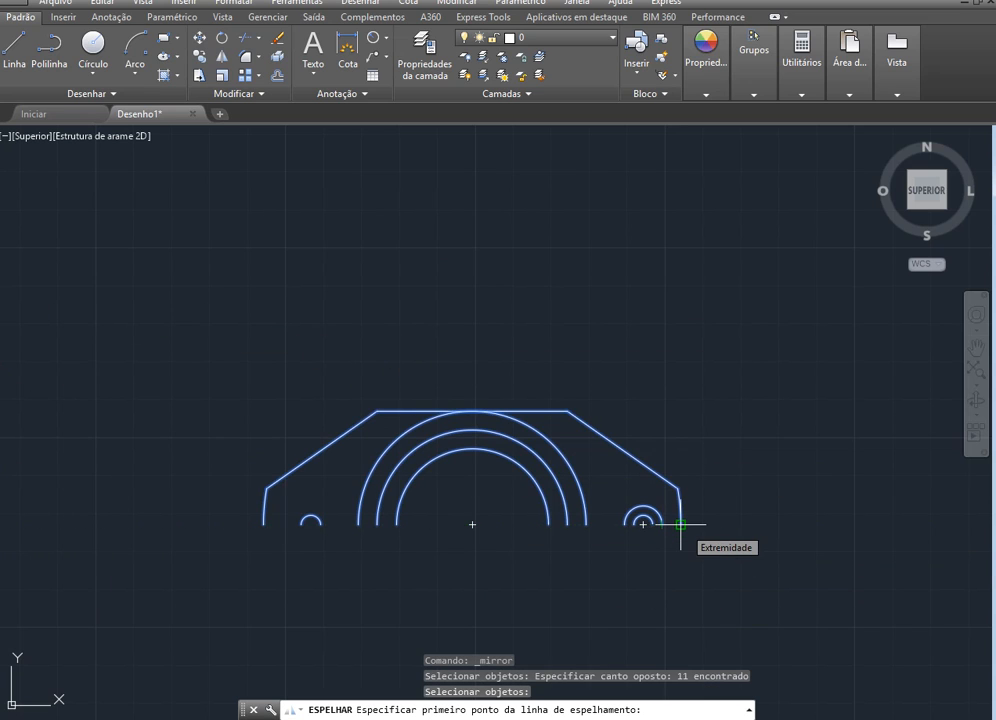
left_click(680, 524)
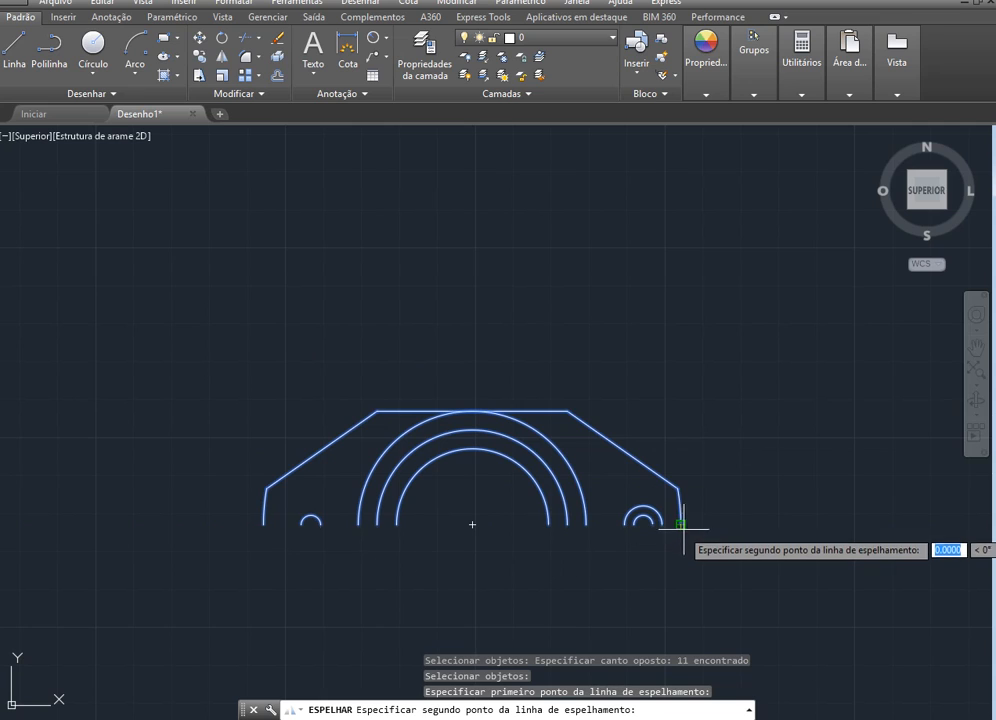
left_click(585, 545)
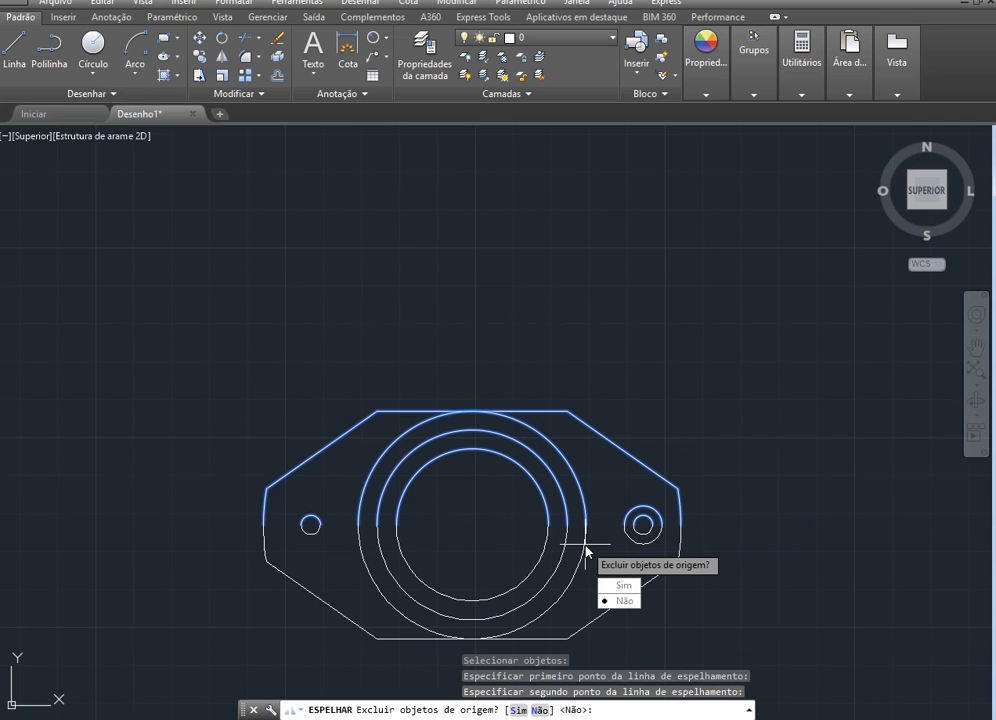
key("Return")
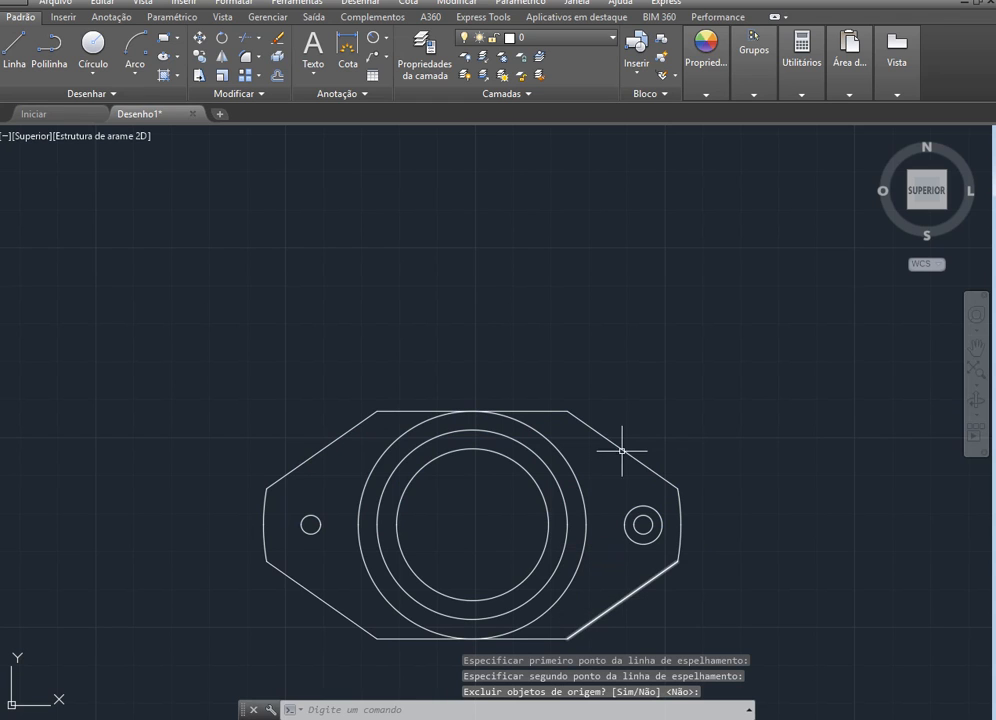
Start a block definition named Peça and select all objects of the part for it
scroll(622, 389, "down", 2)
scroll(660, 500, "up", 2)
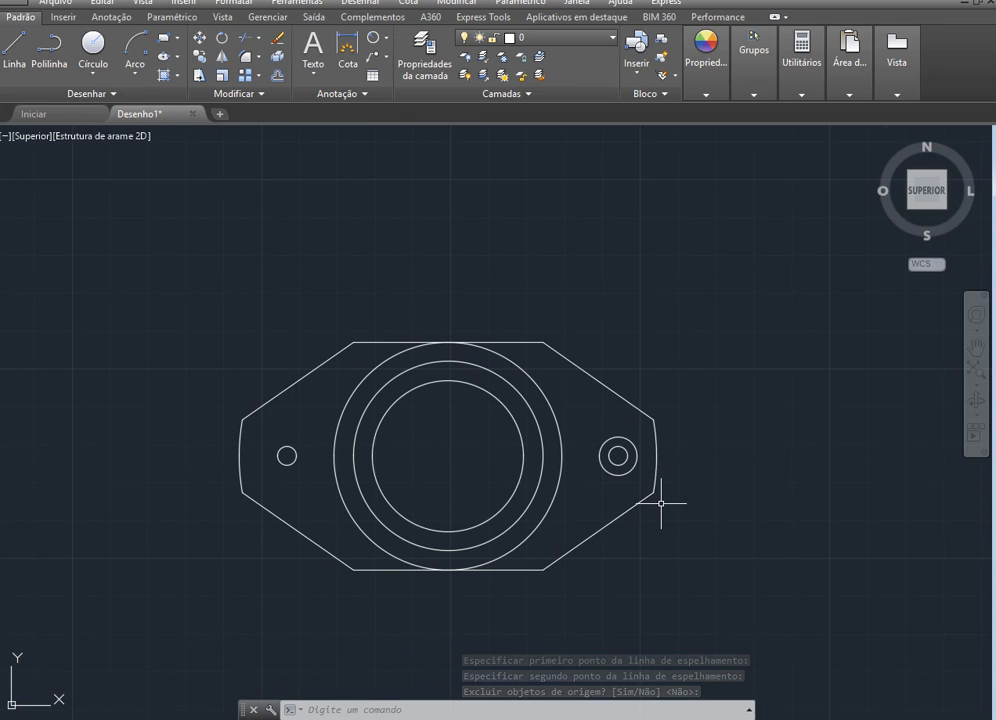
scroll(660, 503, "up", 2)
scroll(780, 509, "down", 2)
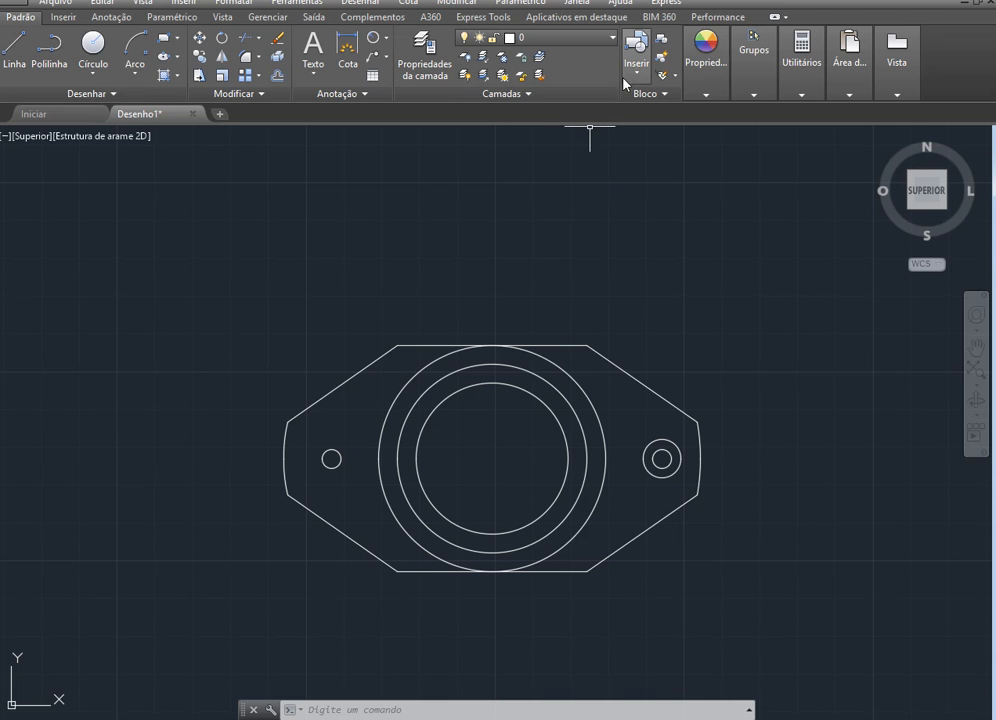
left_click(662, 42)
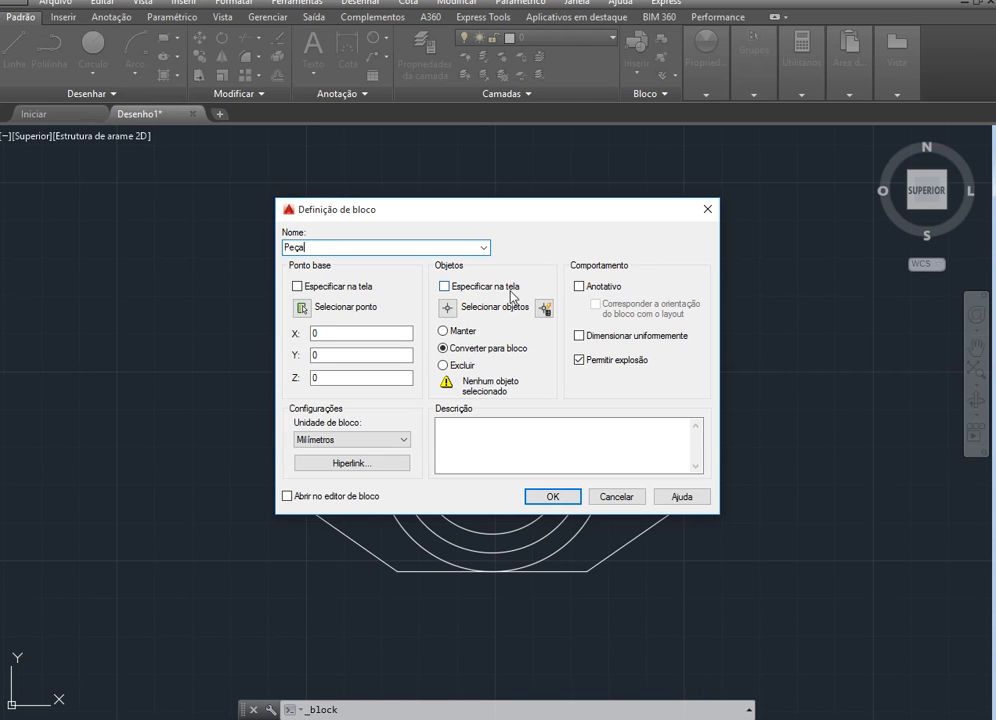
left_click(444, 308)
left_click(760, 601)
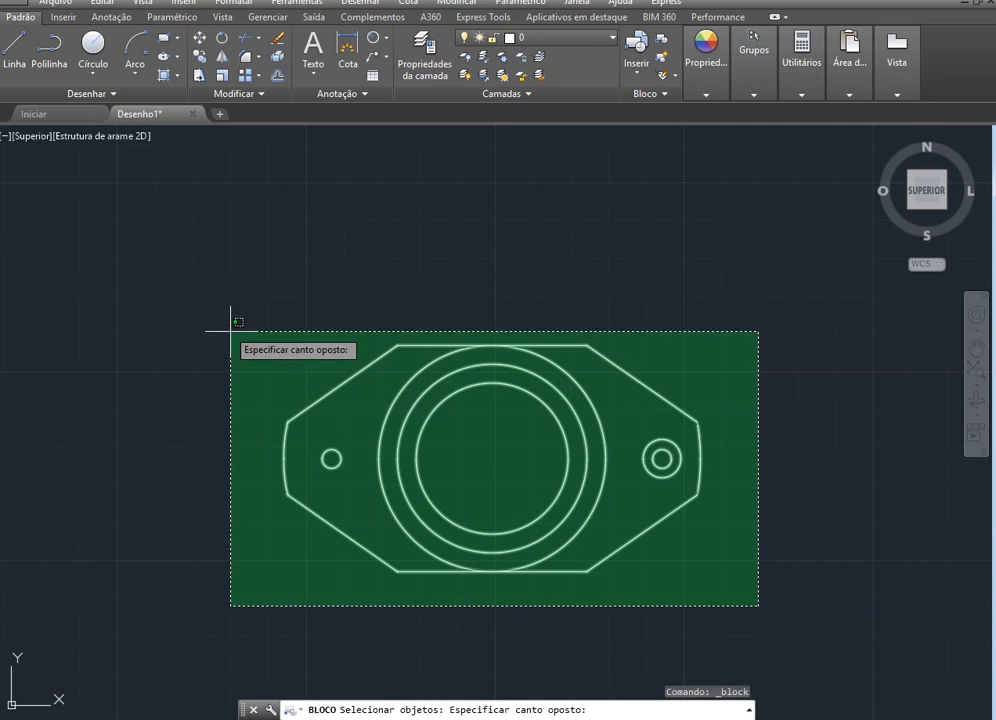
left_click(238, 307)
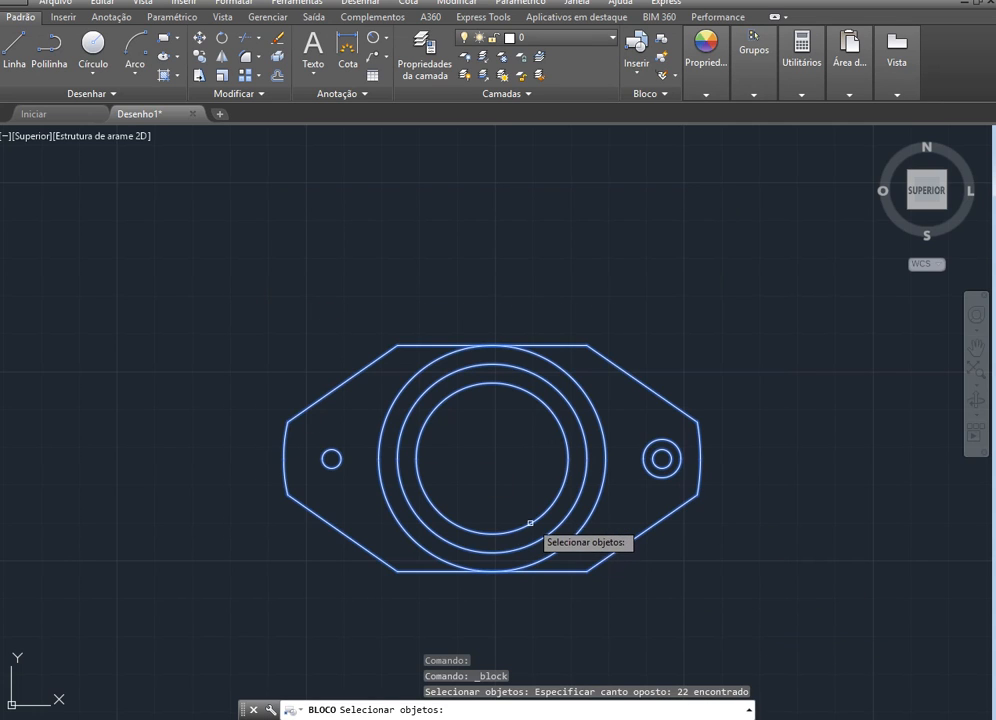
key("Return")
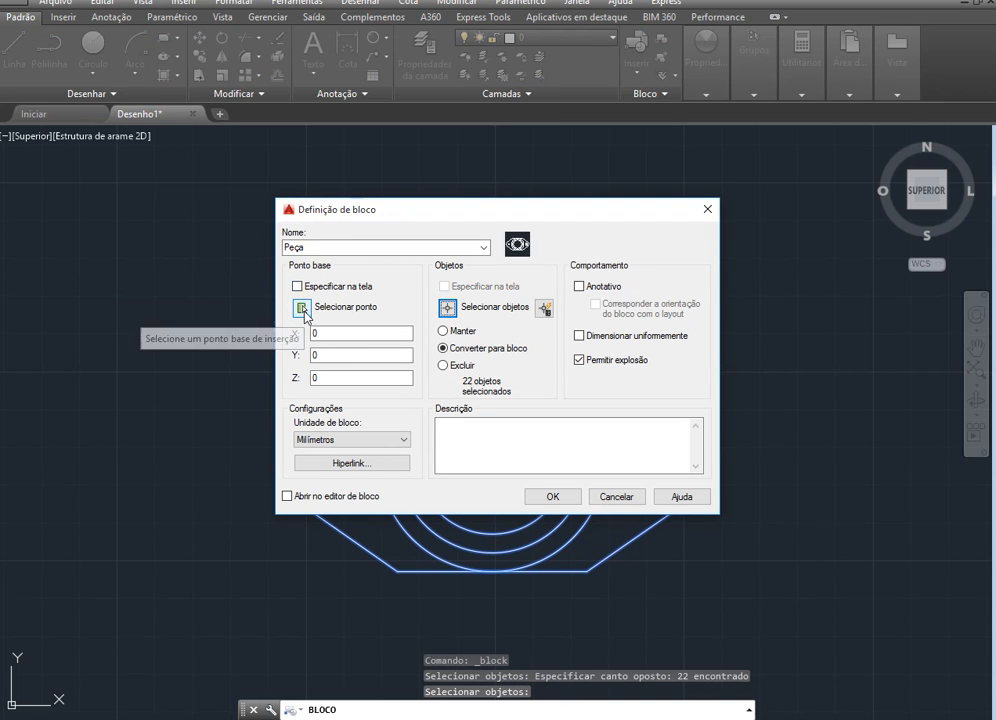
Pick the center of the large concentric circles as the block's base point and create the block
left_click(301, 310)
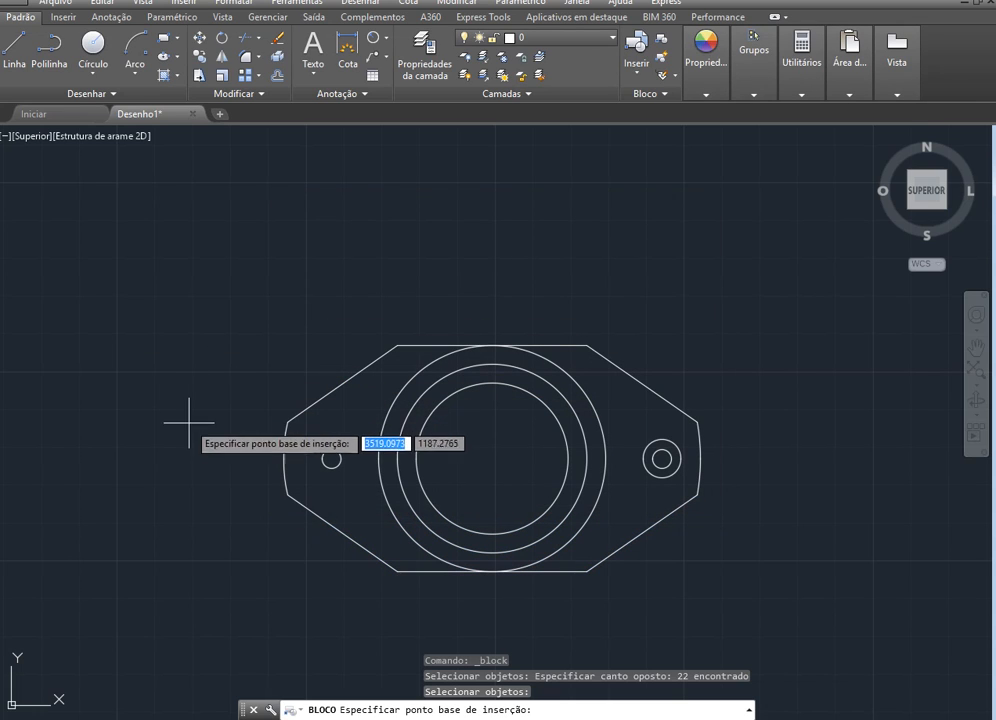
left_click(491, 459)
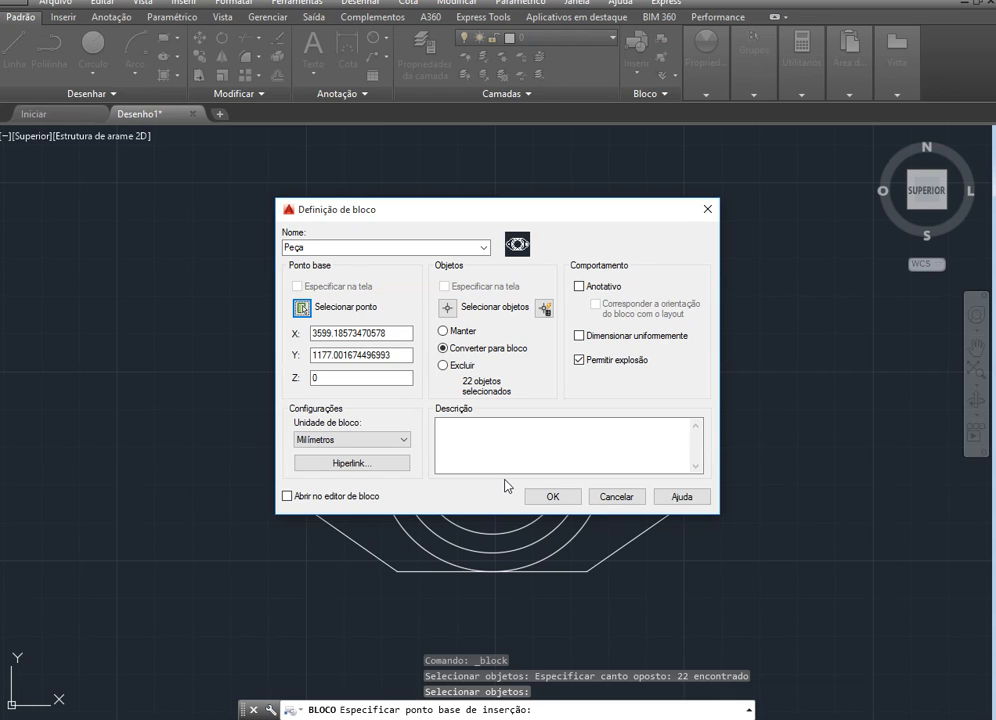
left_click(551, 497)
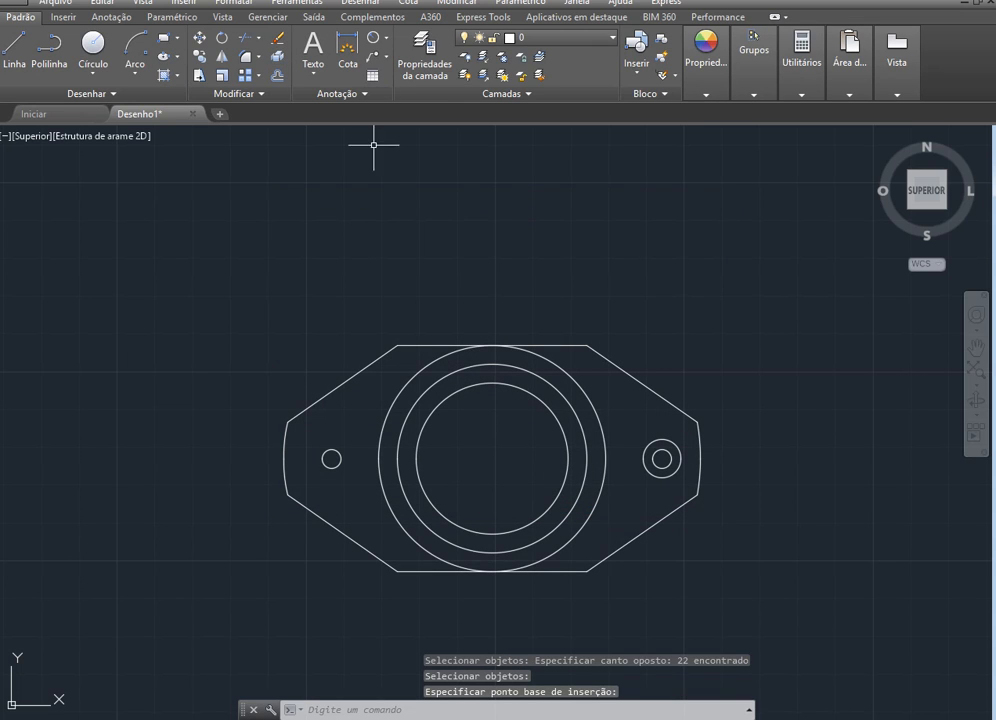
Insert a copy of the Peça block to the right of the original part
scroll(300, 238, "down", 4)
scroll(165, 415, "down", 2)
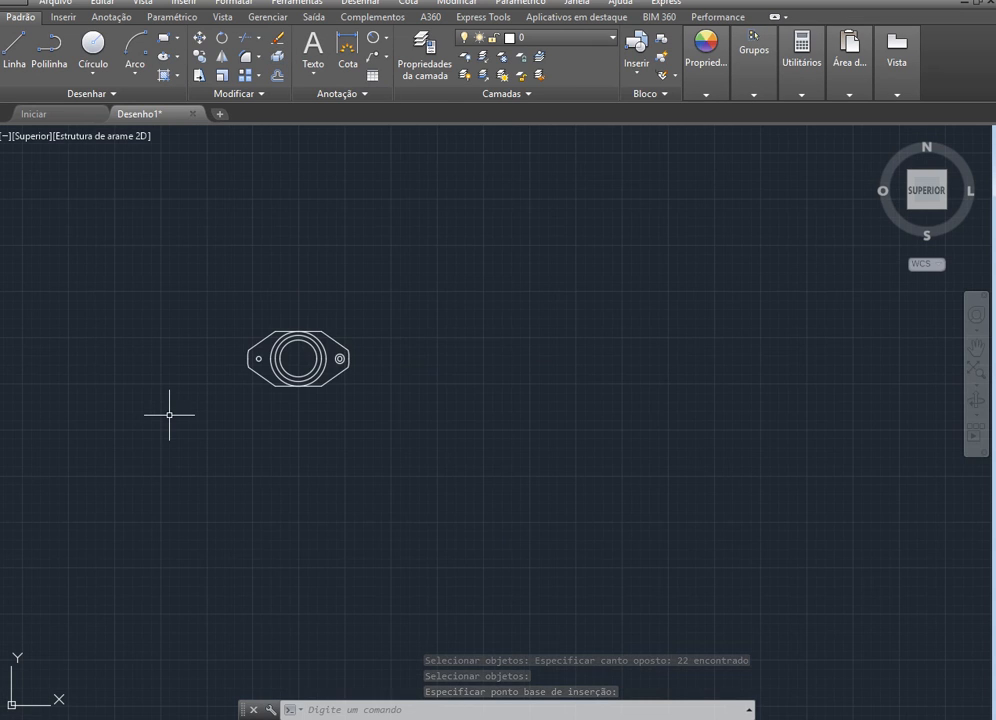
scroll(520, 355, "up", 2)
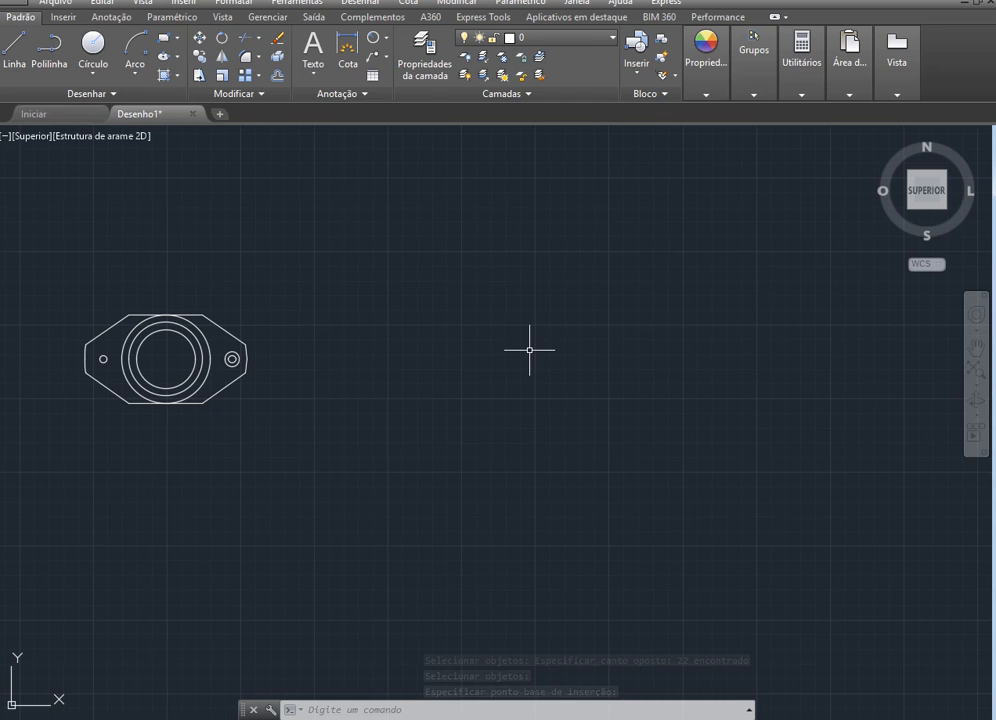
left_click(636, 62)
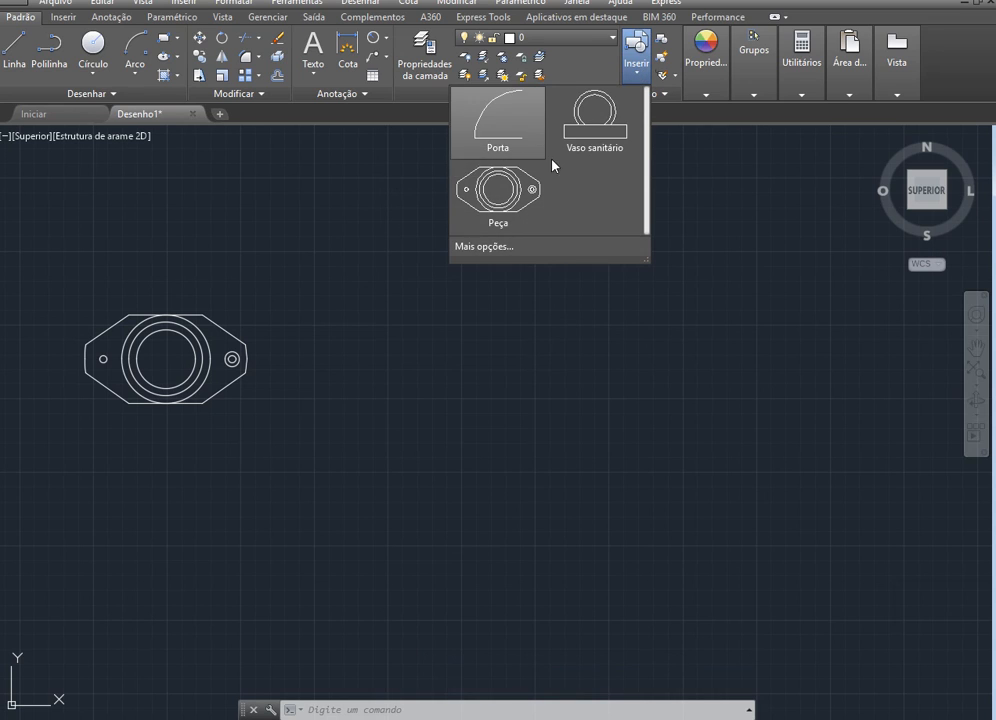
left_click(497, 200)
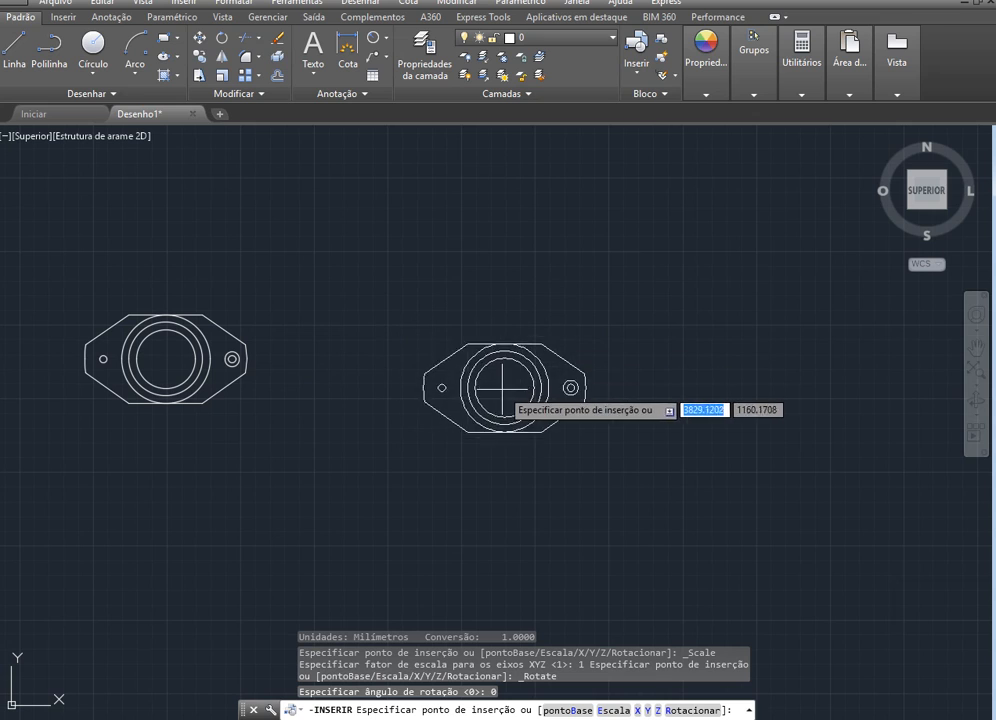
left_click(500, 360)
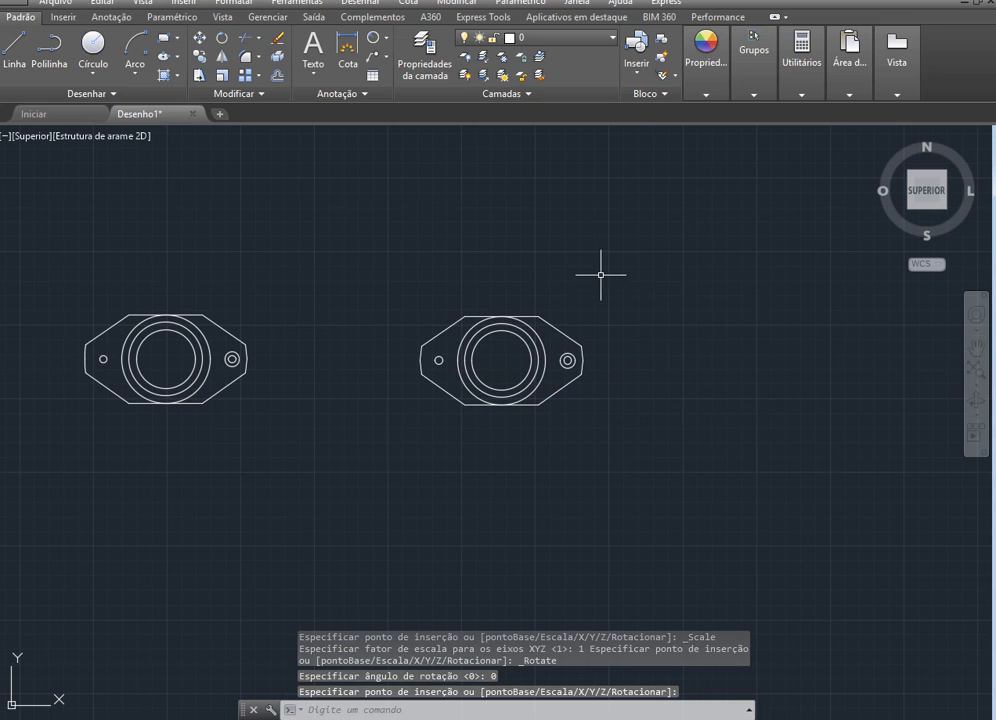
Select the inserted copy and the original to check that each is a single block, and delete the inserted copy
left_click(673, 432)
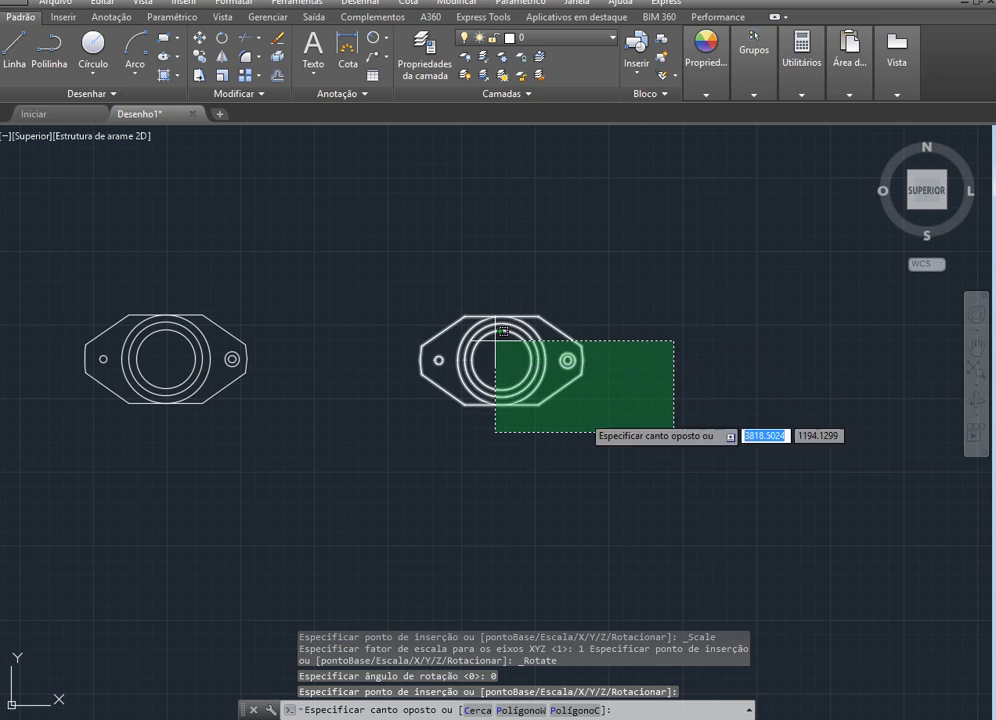
key("Escape")
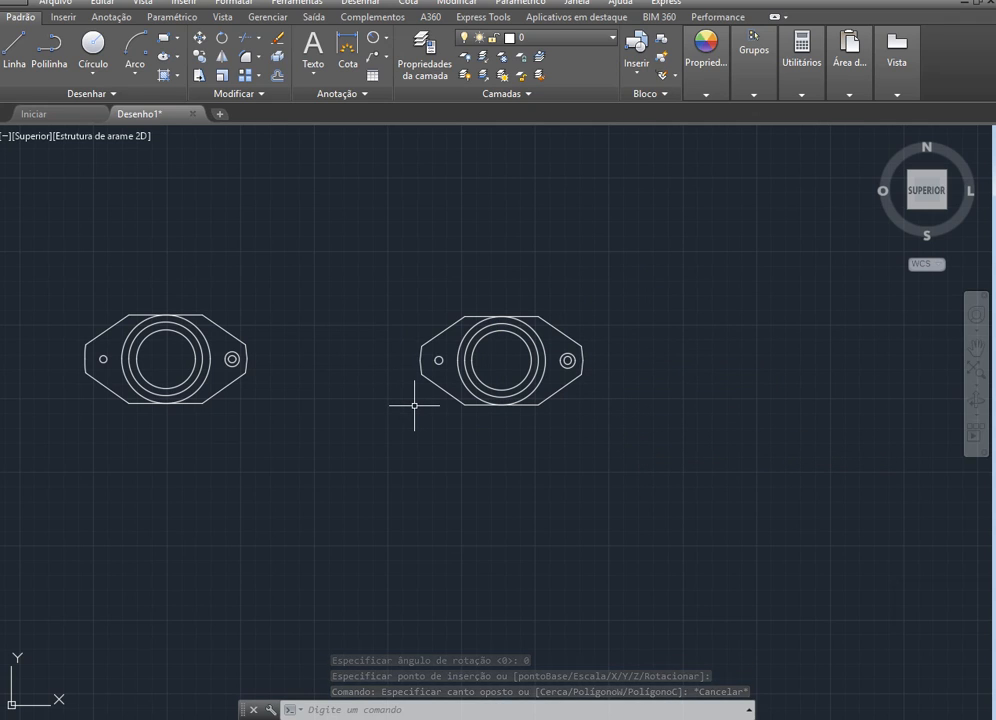
left_click(517, 318)
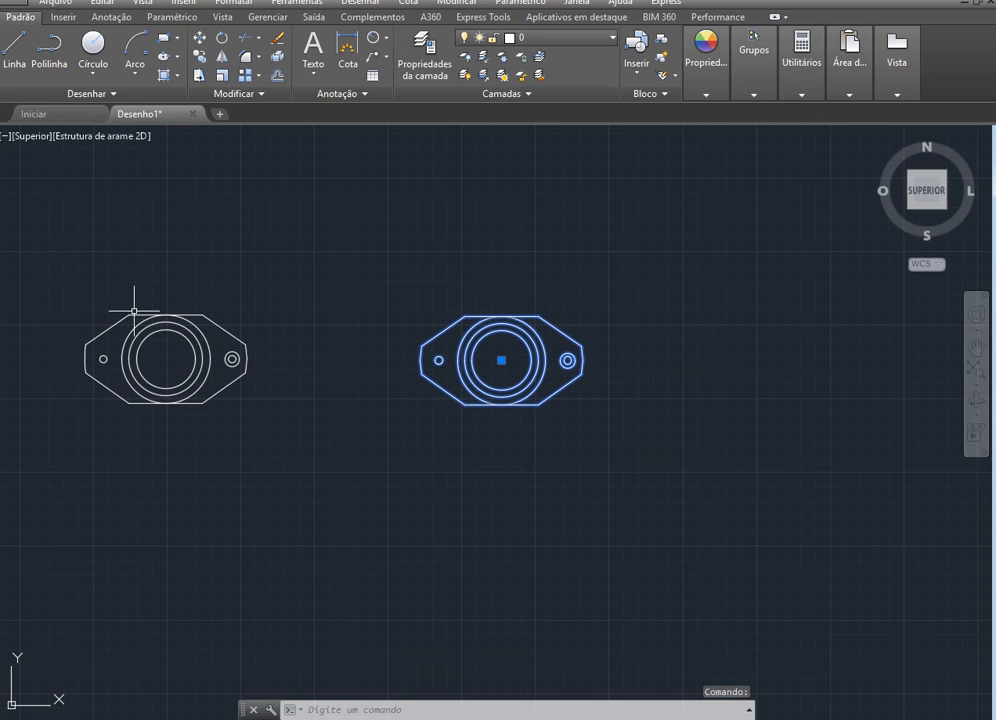
left_click(181, 318)
left_click(184, 314)
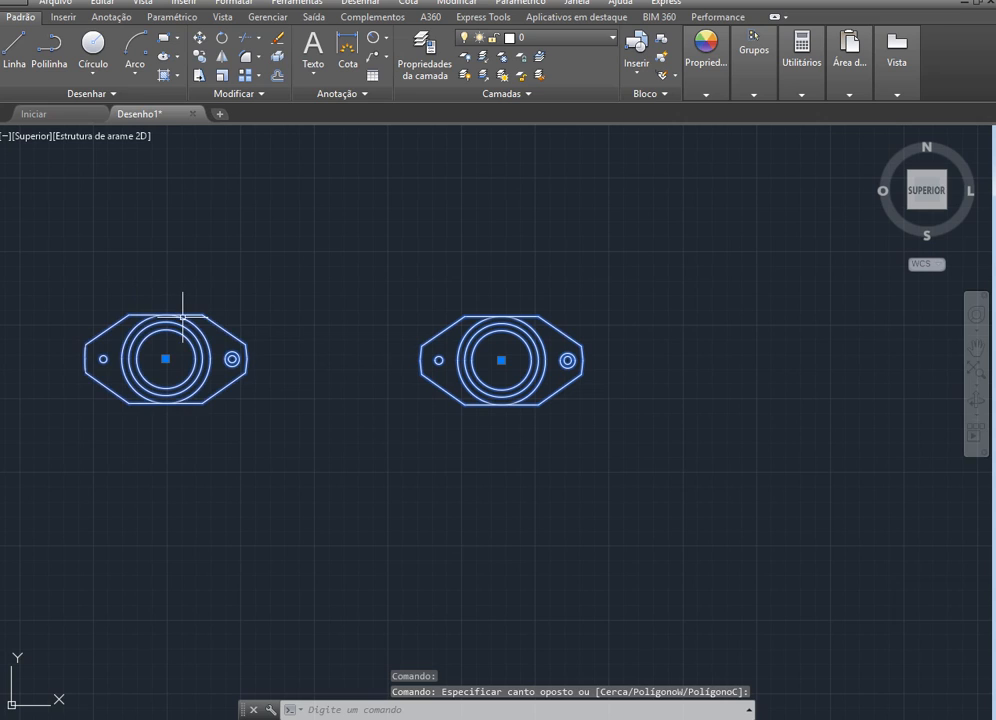
key("Escape")
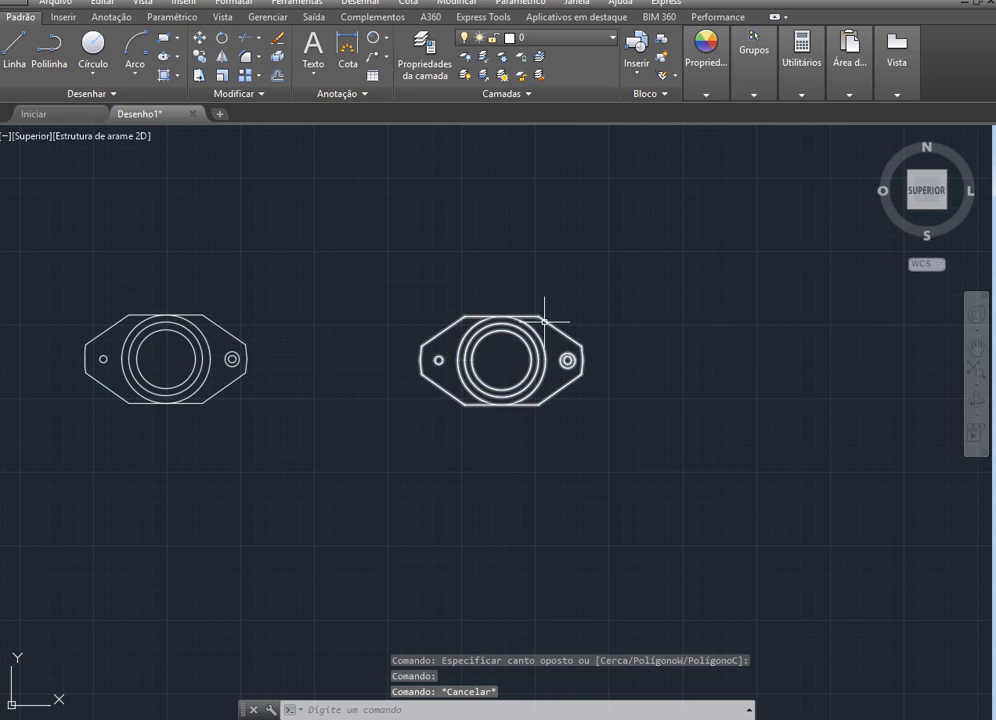
left_click(533, 325)
key("Delete")
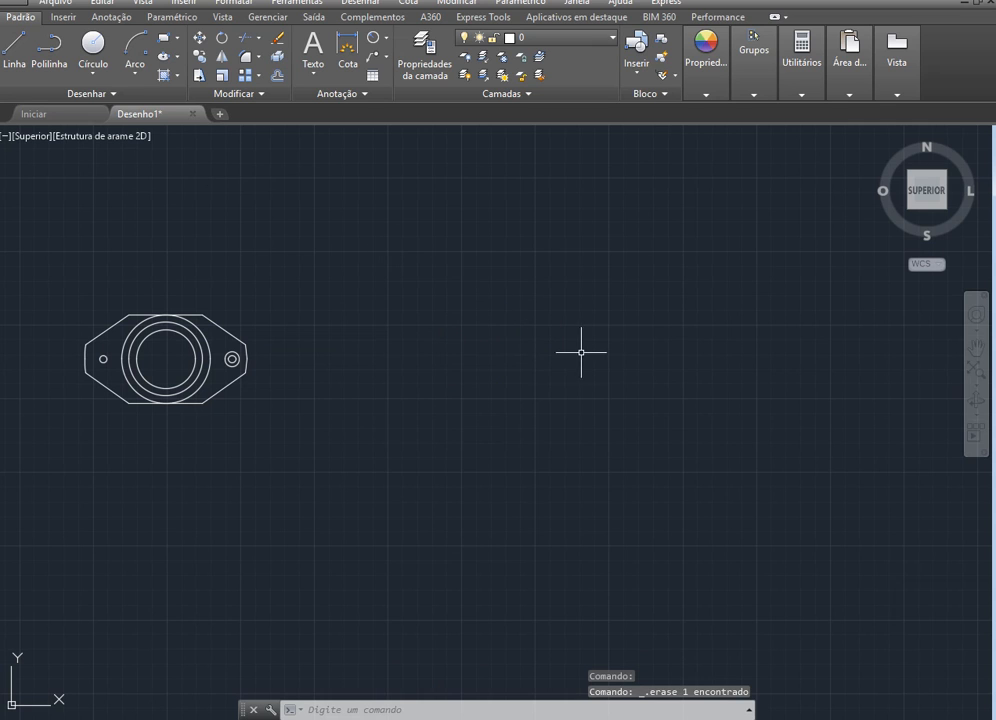
scroll(608, 396, "down", 2)
scroll(313, 362, "up", 2)
scroll(313, 362, "up", 4)
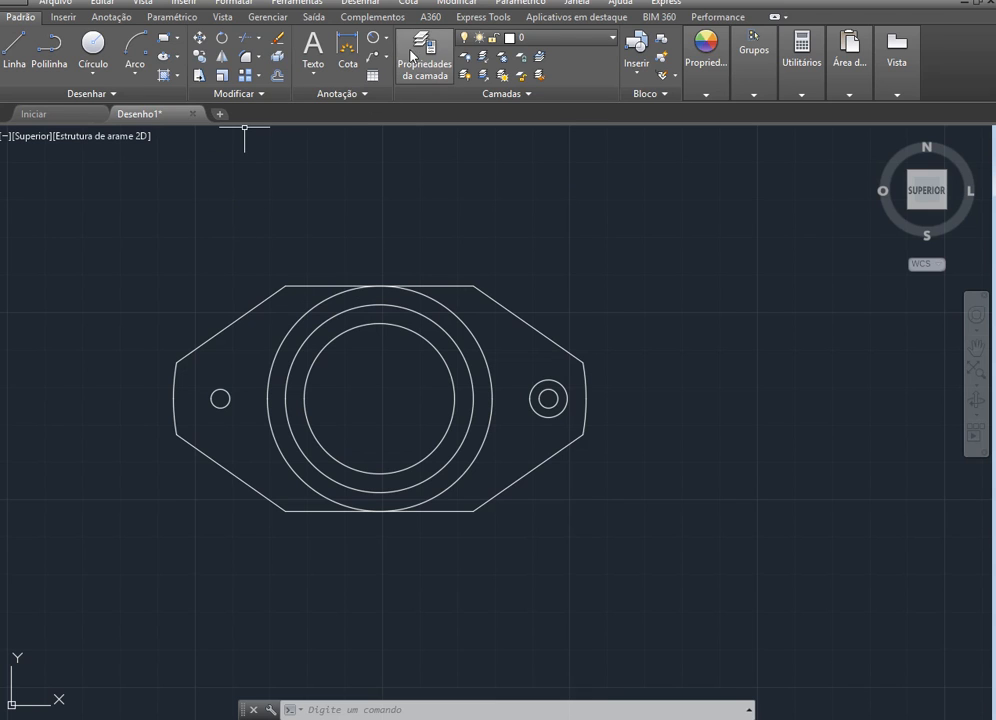
left_click(385, 38)
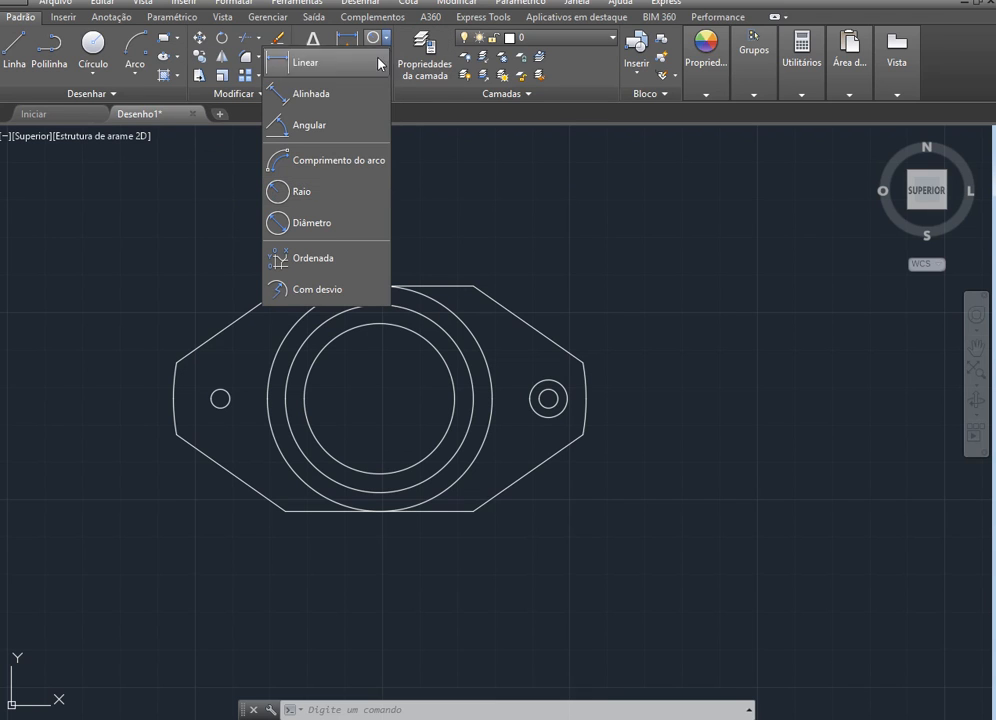
left_click(362, 190)
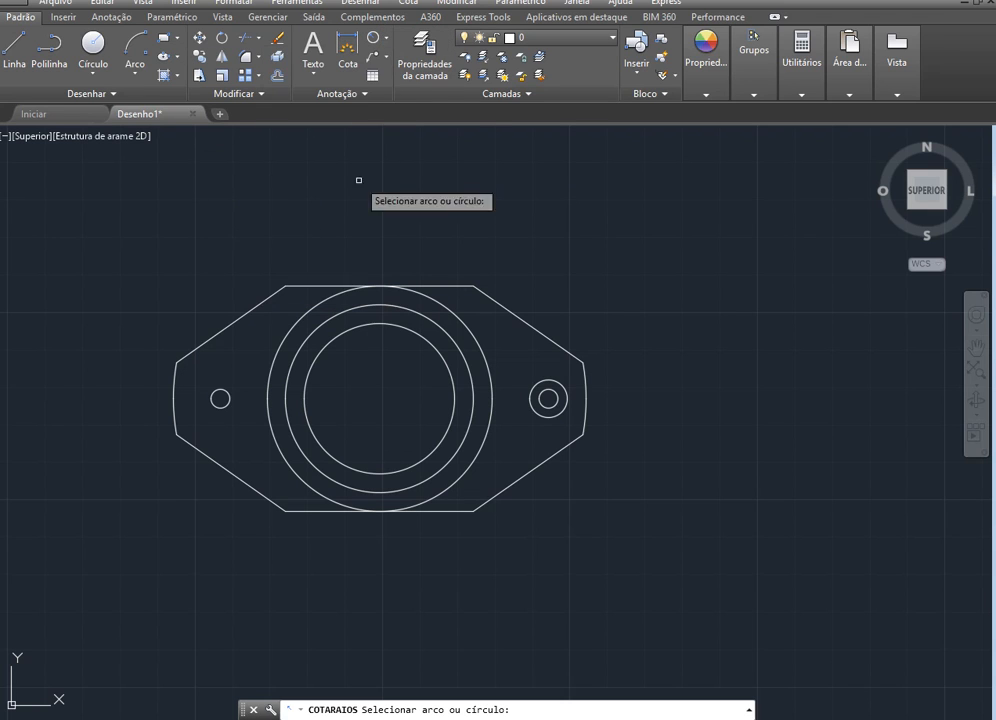
left_click(424, 344)
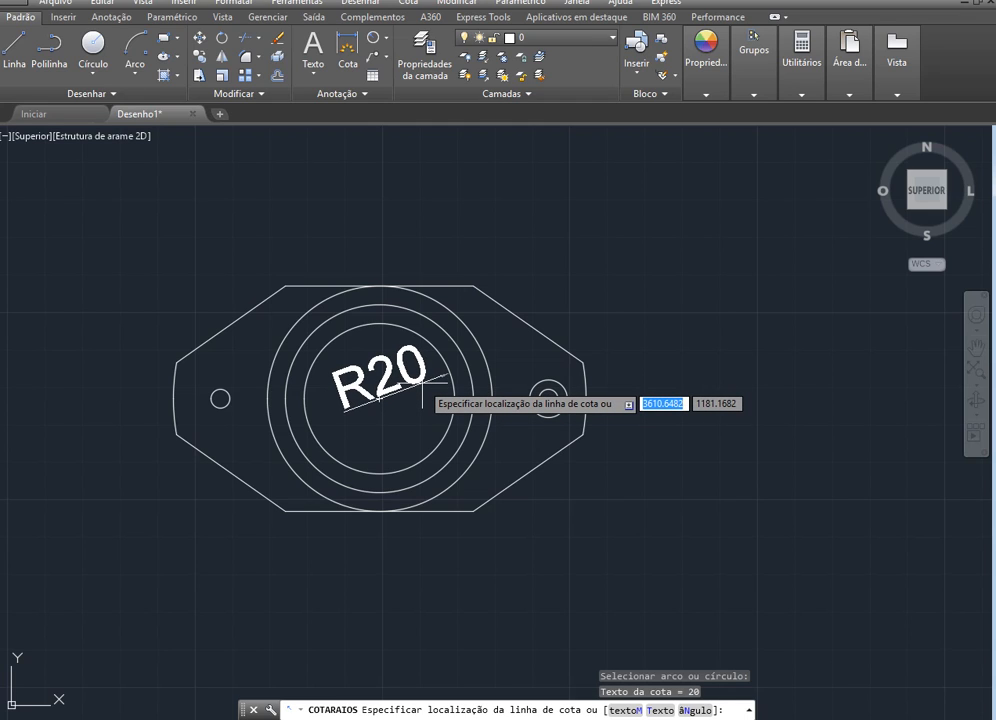
key("Escape")
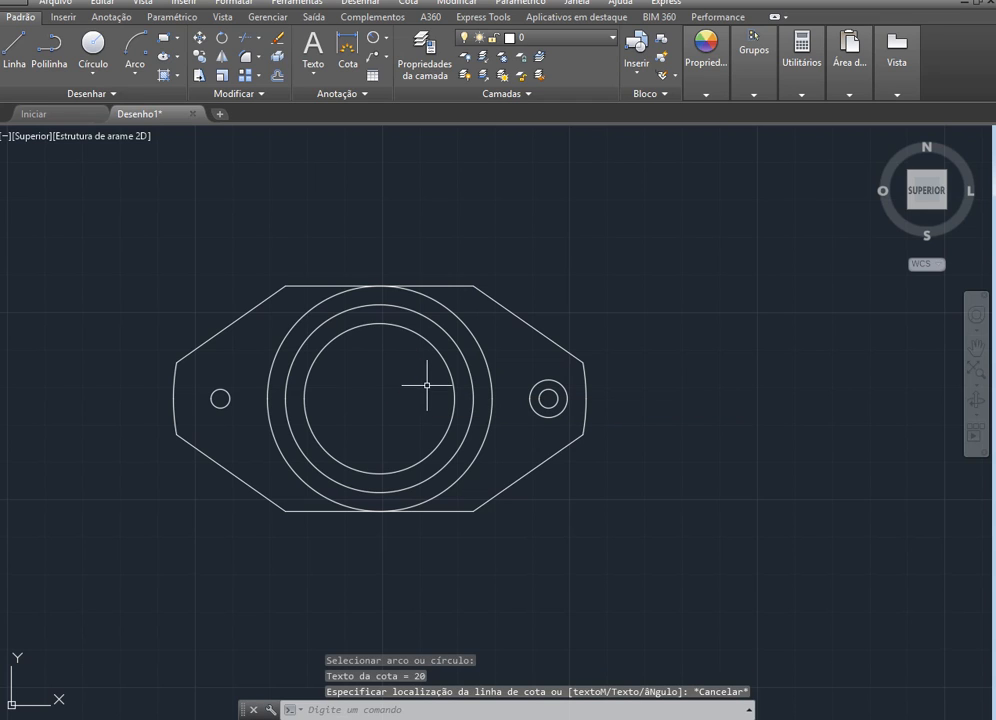
Modify the ISO-25 dimension style so that its text height is 2.5
left_click(234, 6)
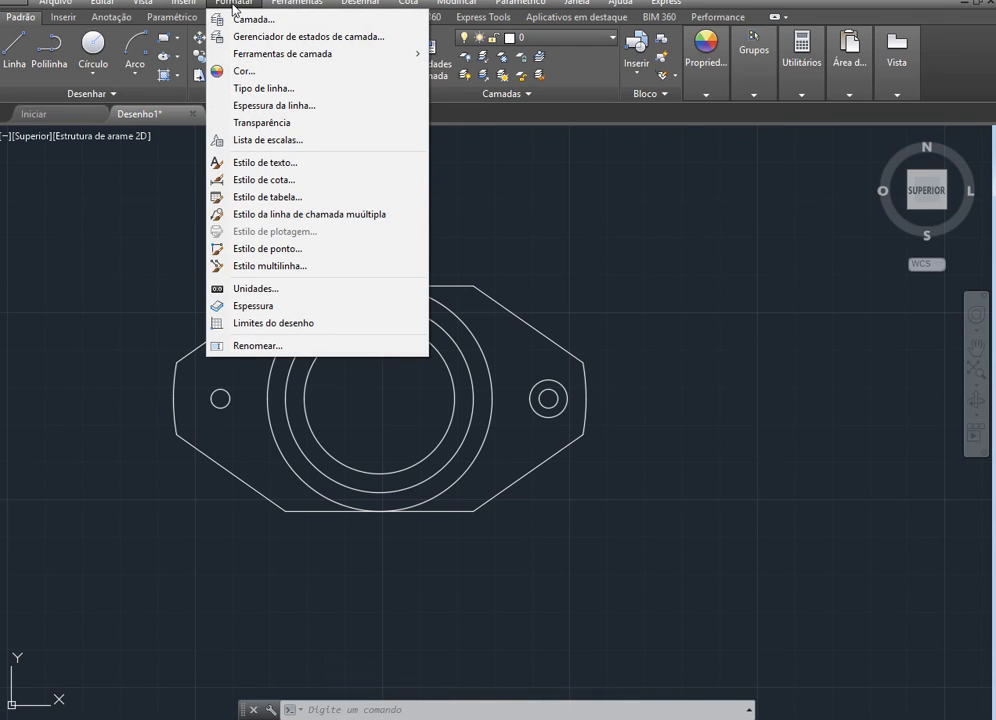
left_click(252, 180)
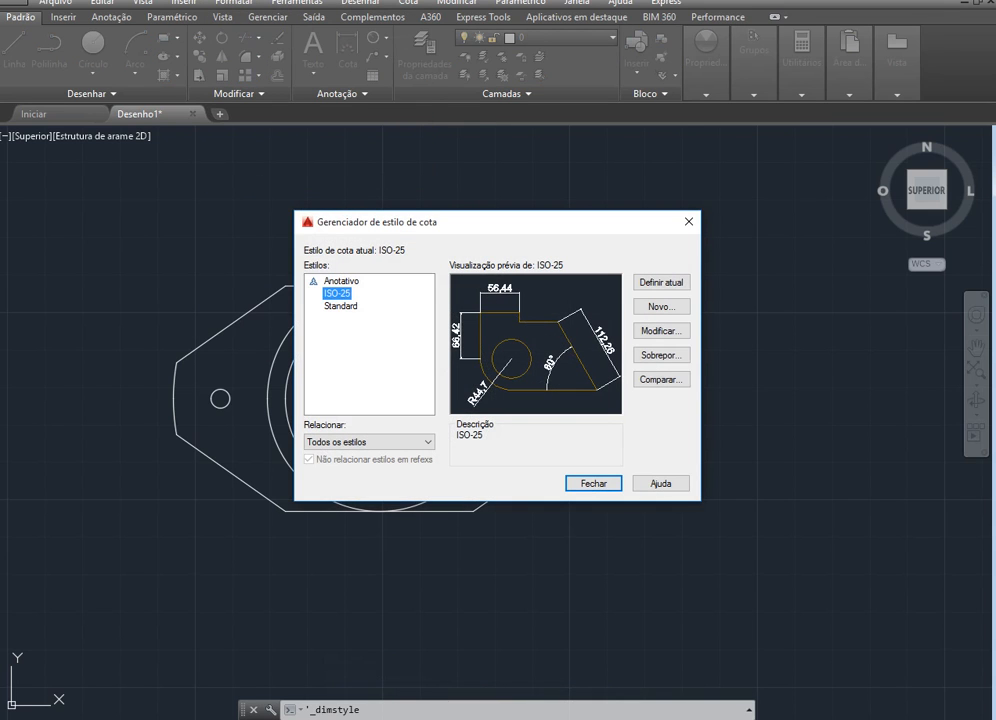
left_click(659, 334)
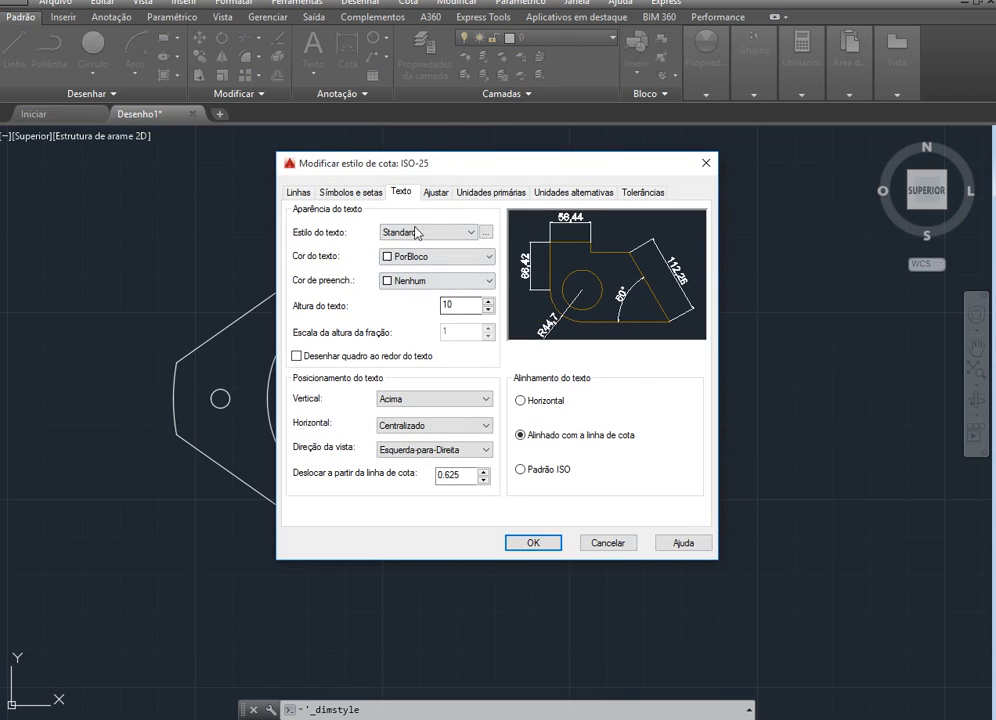
double_click(450, 305)
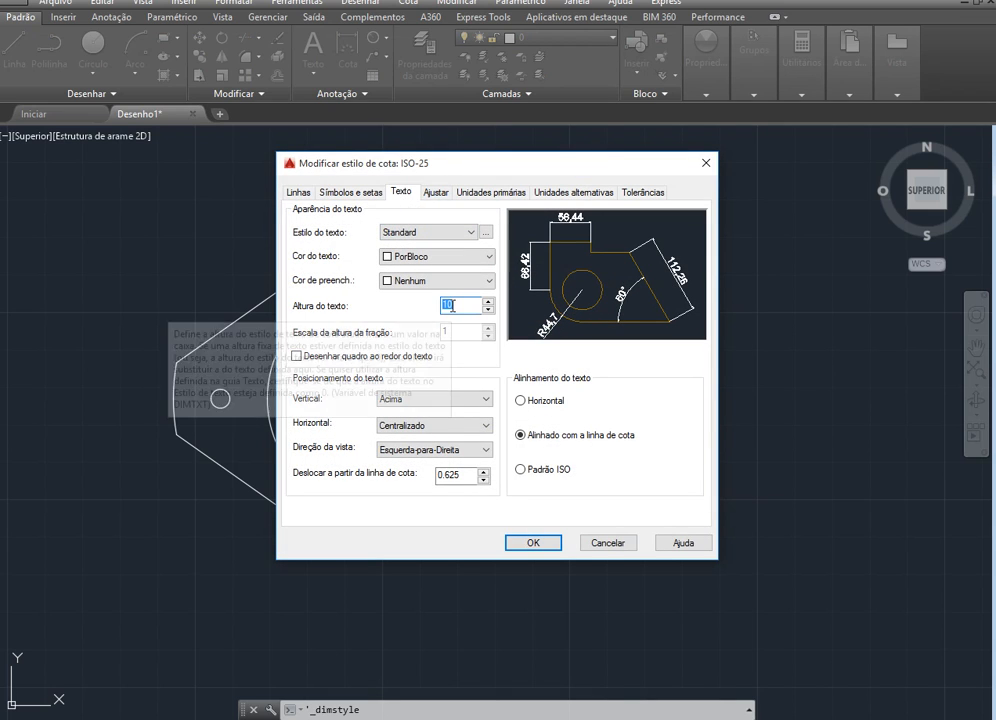
type("2.5")
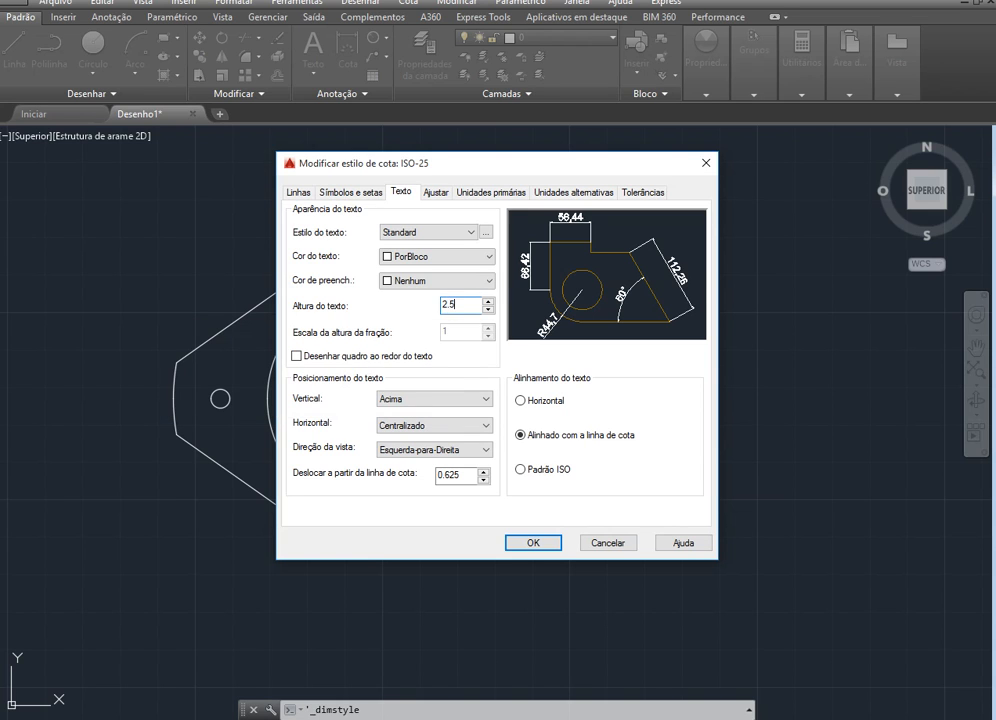
left_click(545, 544)
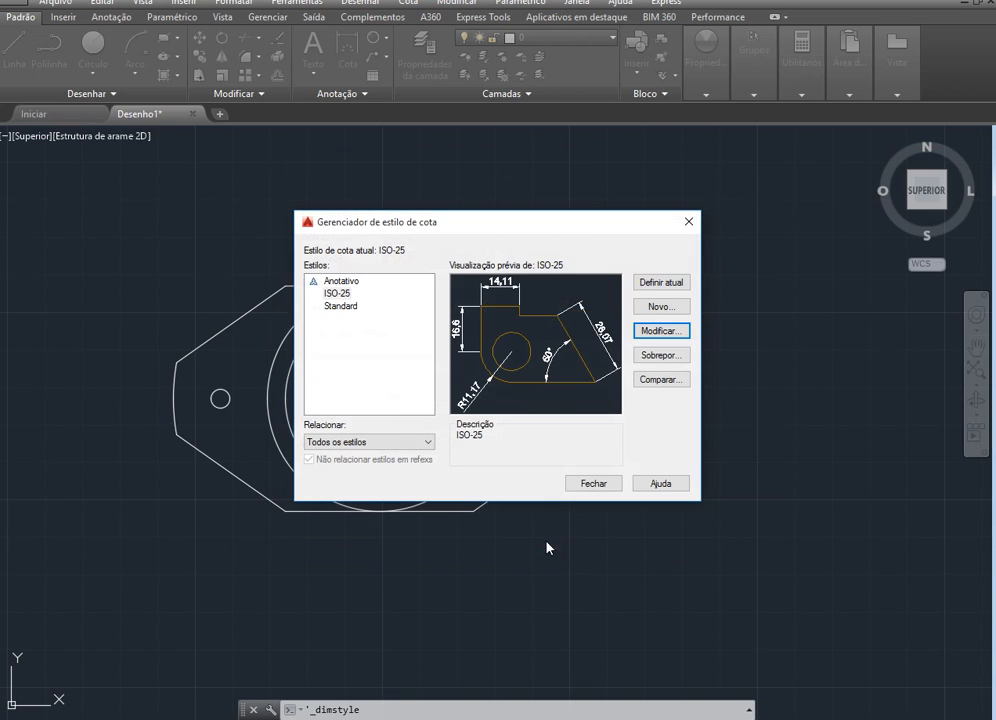
left_click(596, 483)
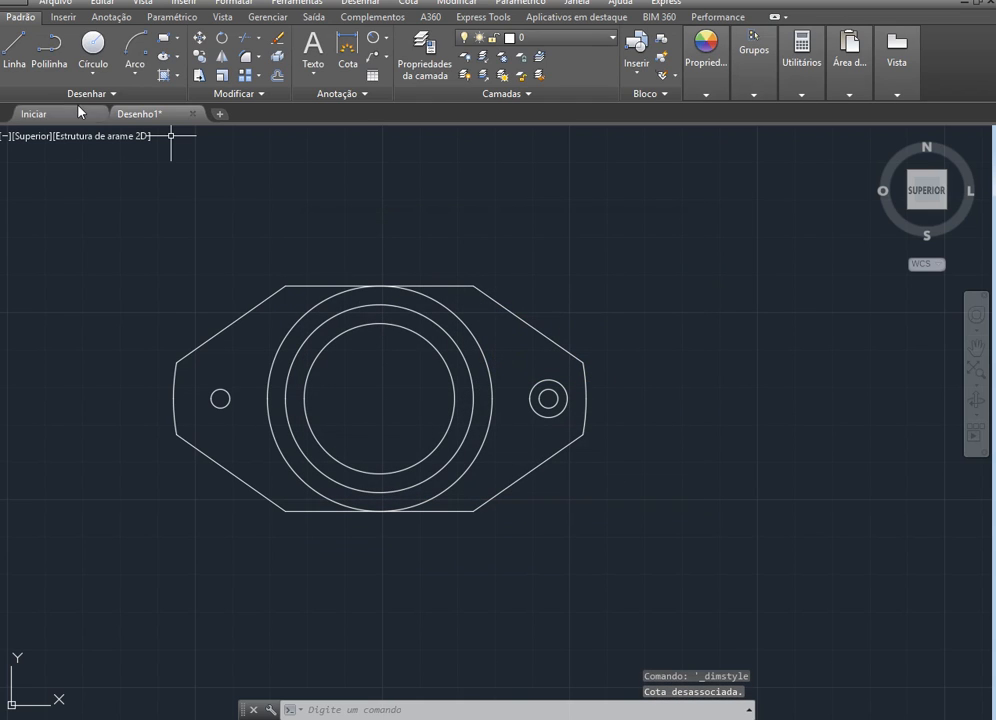
Add radius dimensions to the three large concentric circles, placing each text inside the innermost circle
left_click(376, 43)
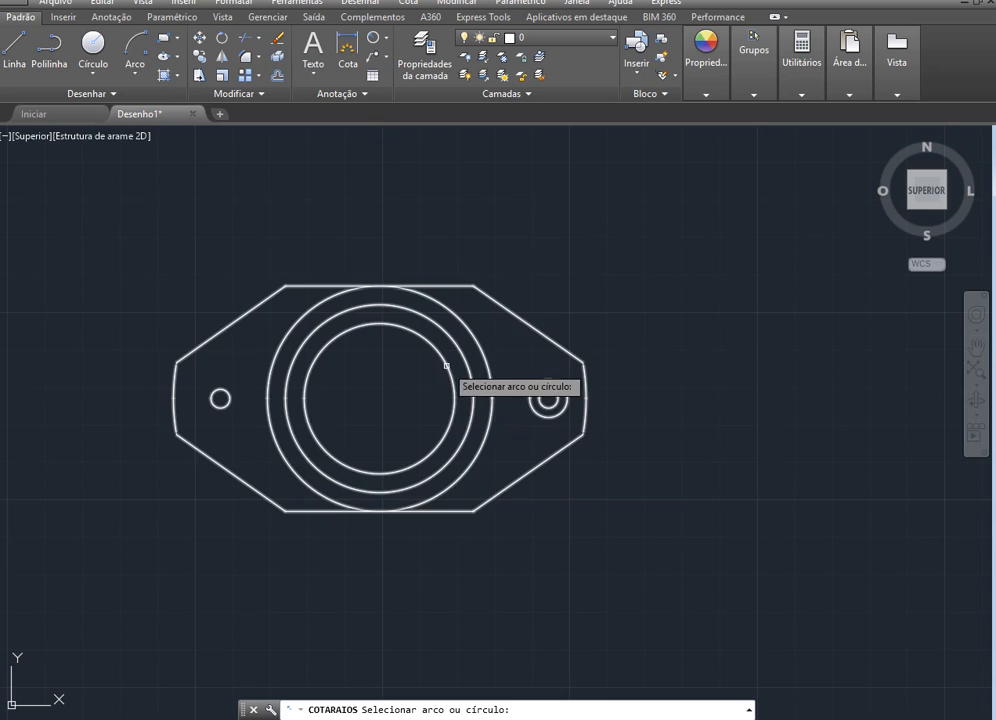
left_click(444, 364)
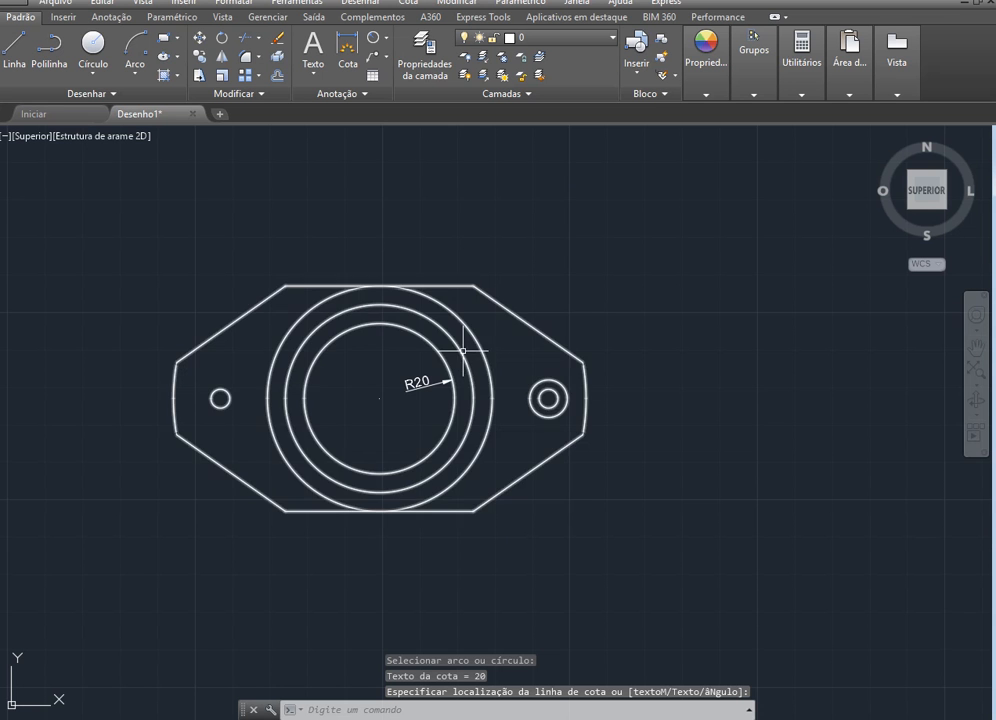
scroll(456, 345, "up", 2)
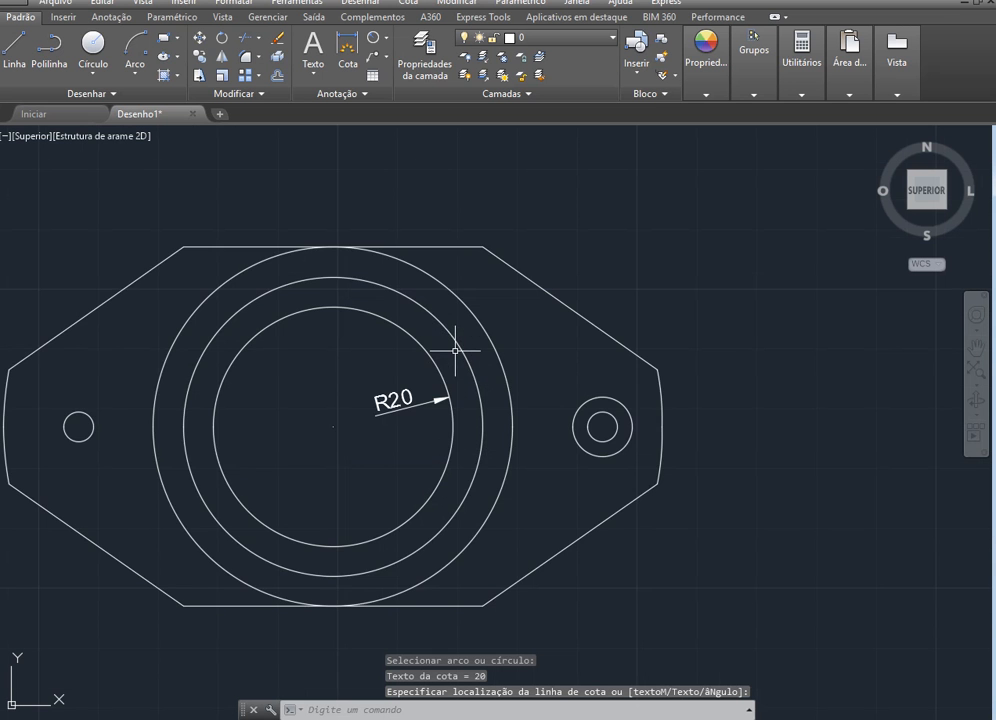
left_click(376, 382)
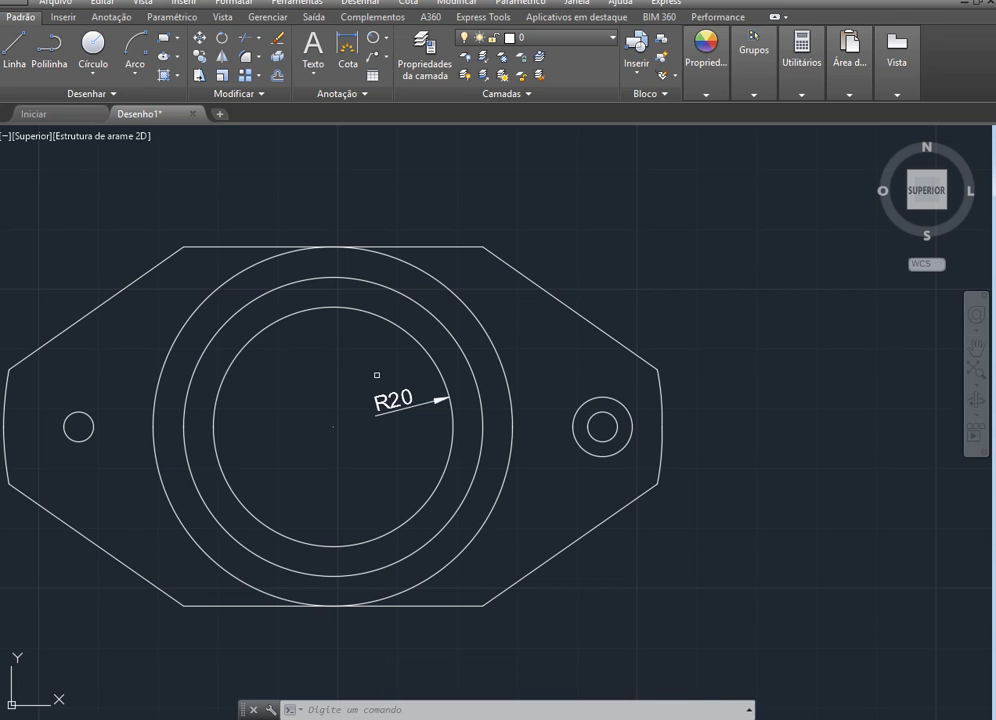
key("Return")
left_click(426, 312)
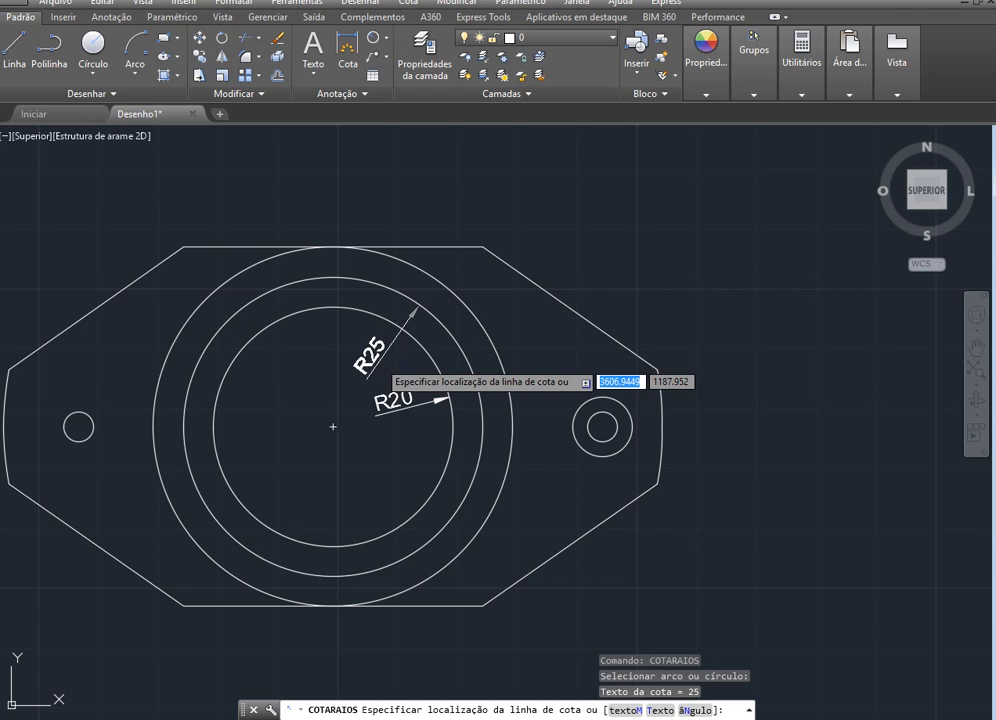
left_click(383, 360)
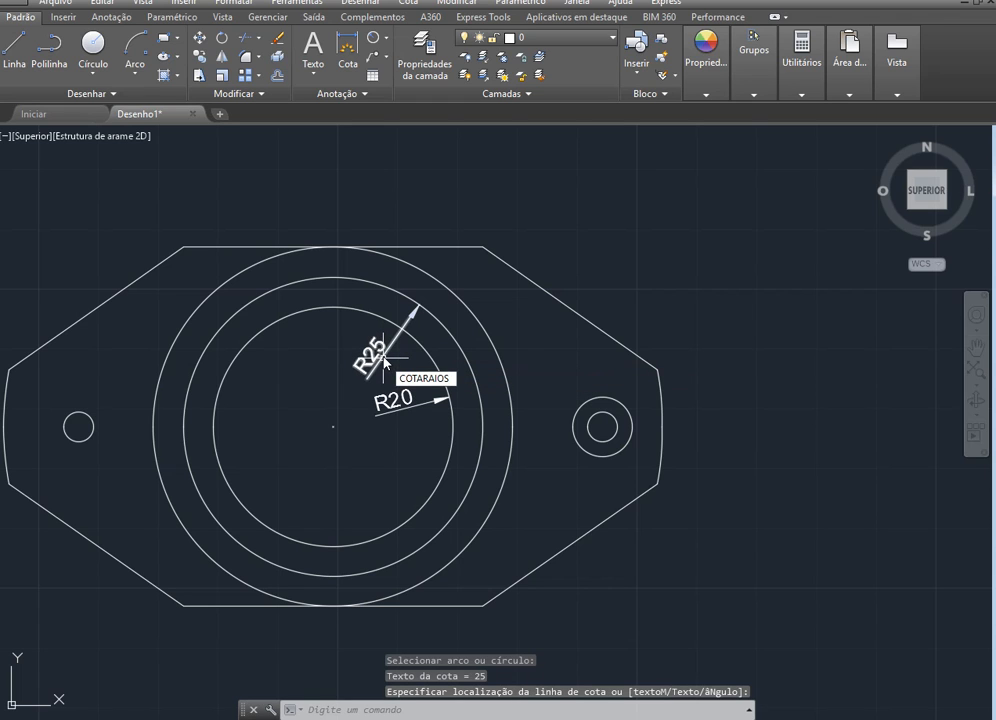
key("Return")
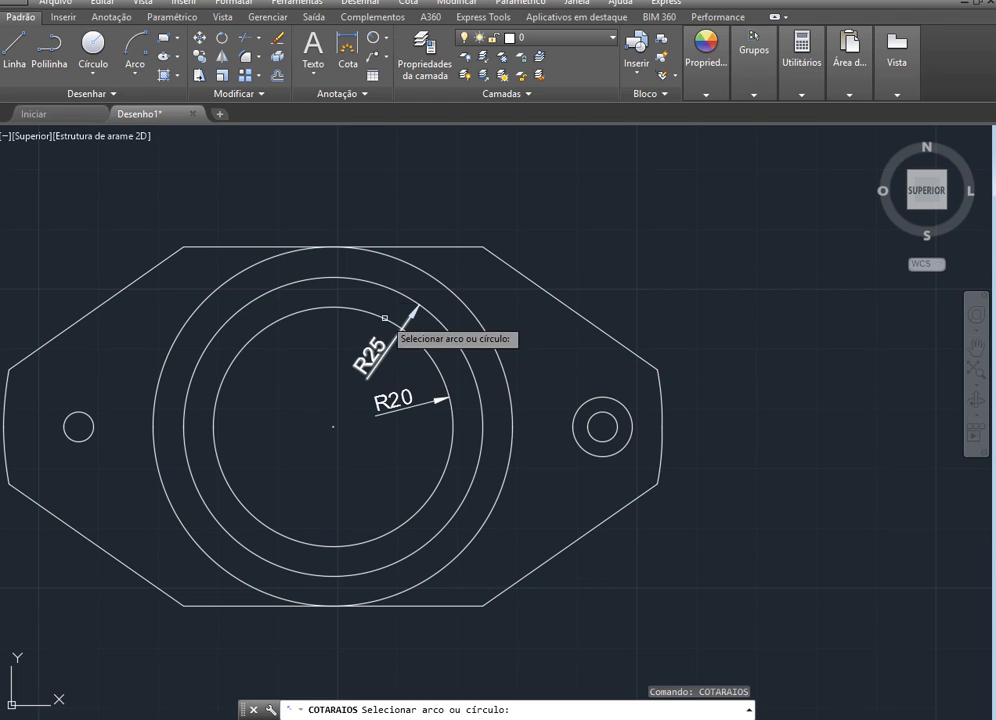
left_click(388, 257)
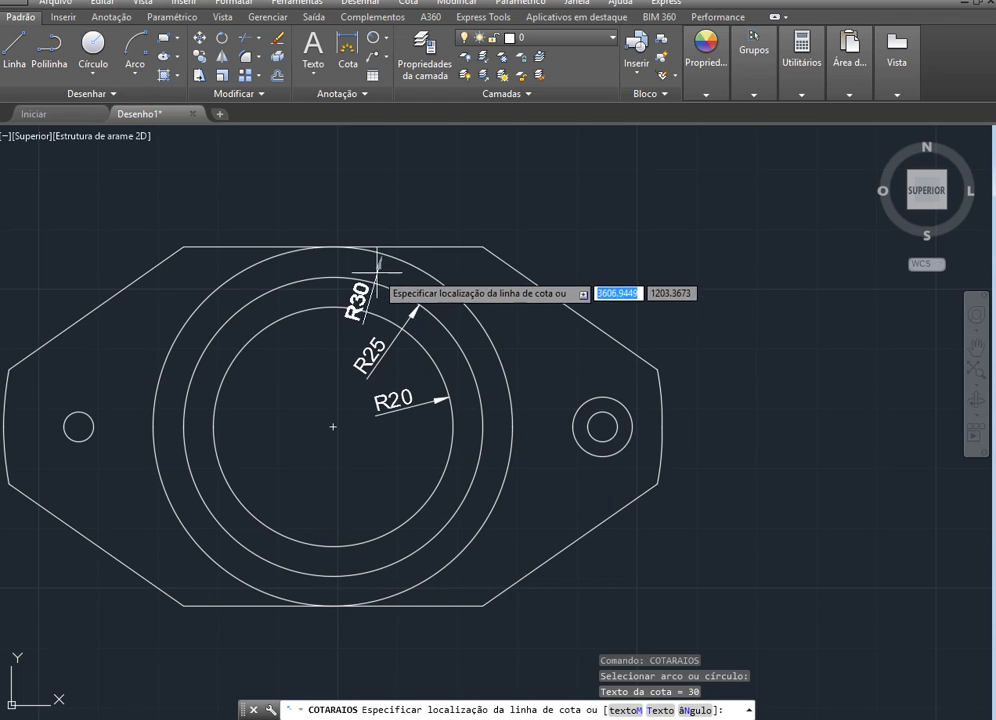
left_click(338, 350)
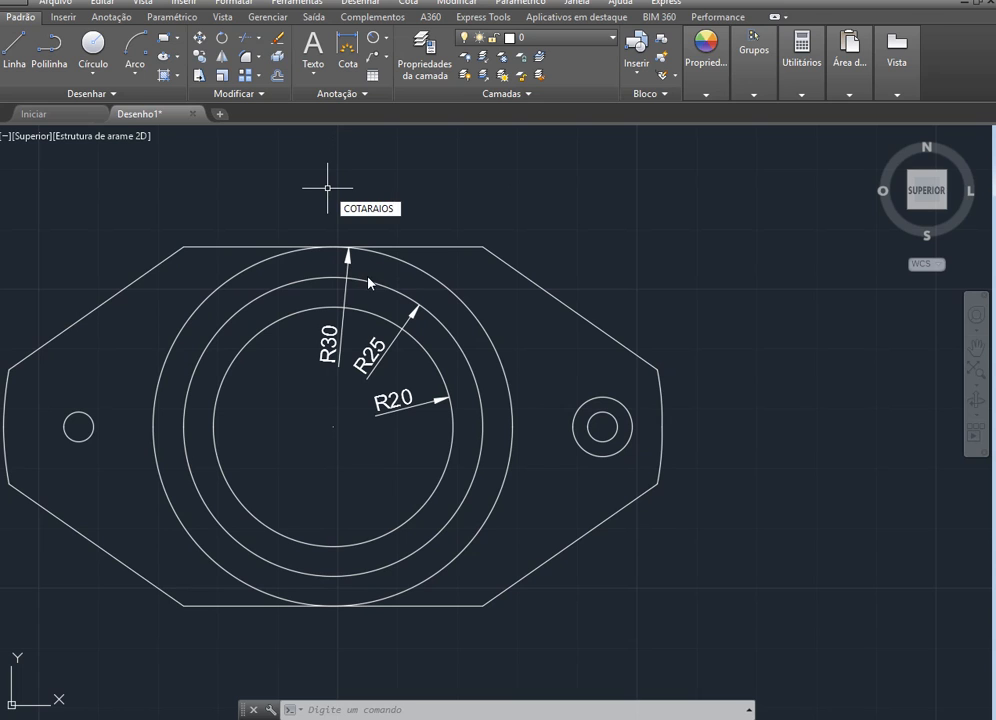
Add radius dimensions to the two small concentric circles at the part's right end, one below and one to the upper left
key("Return")
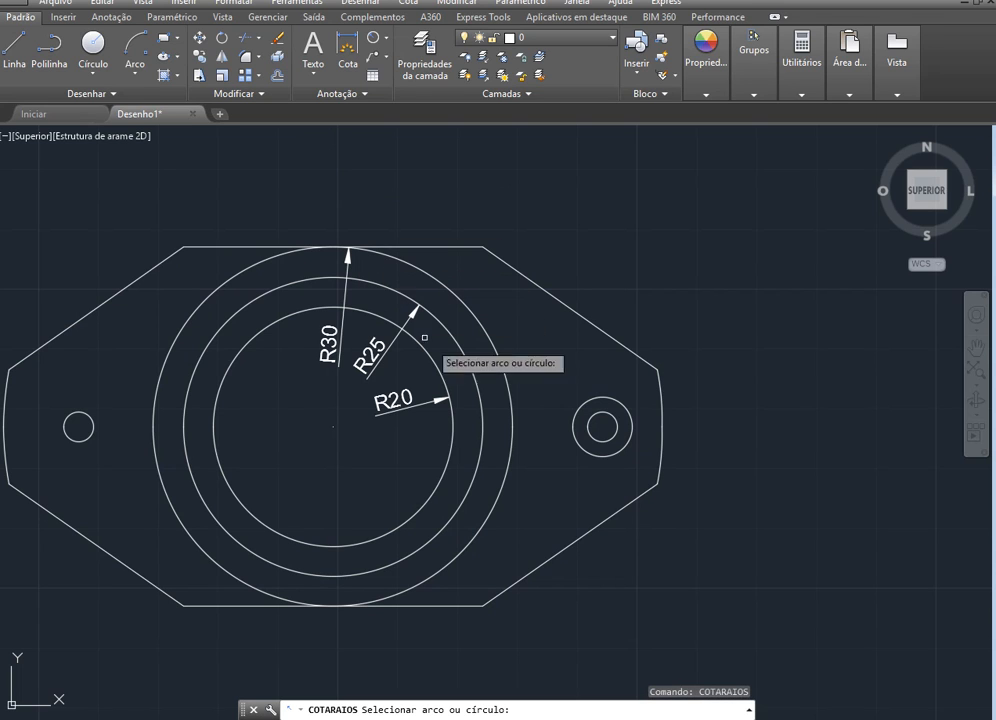
left_click(598, 413)
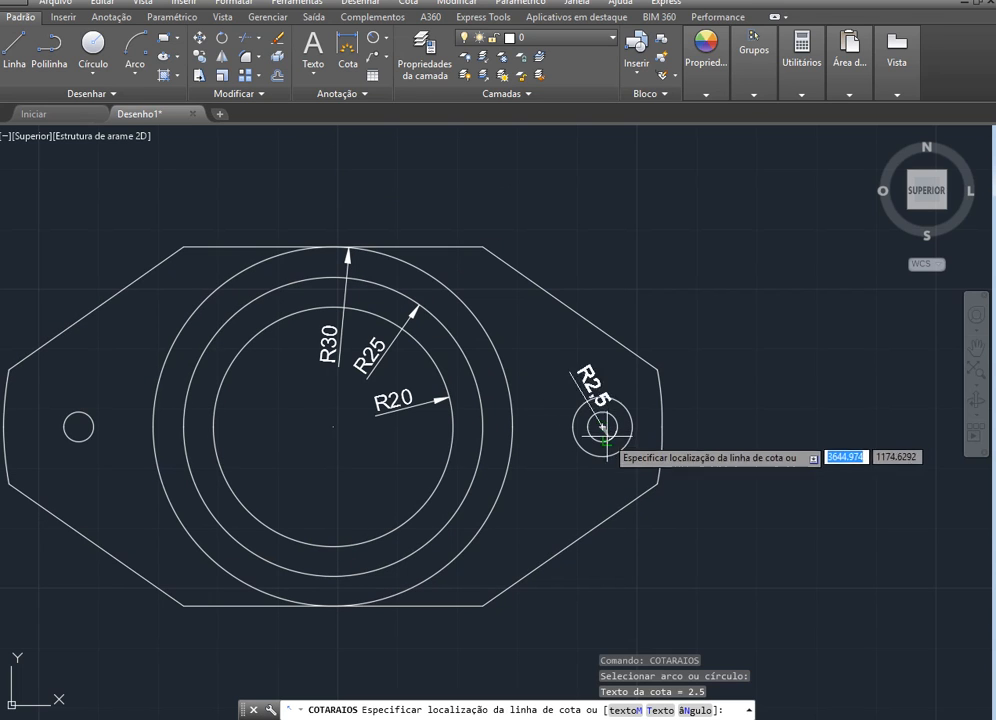
left_click(602, 427)
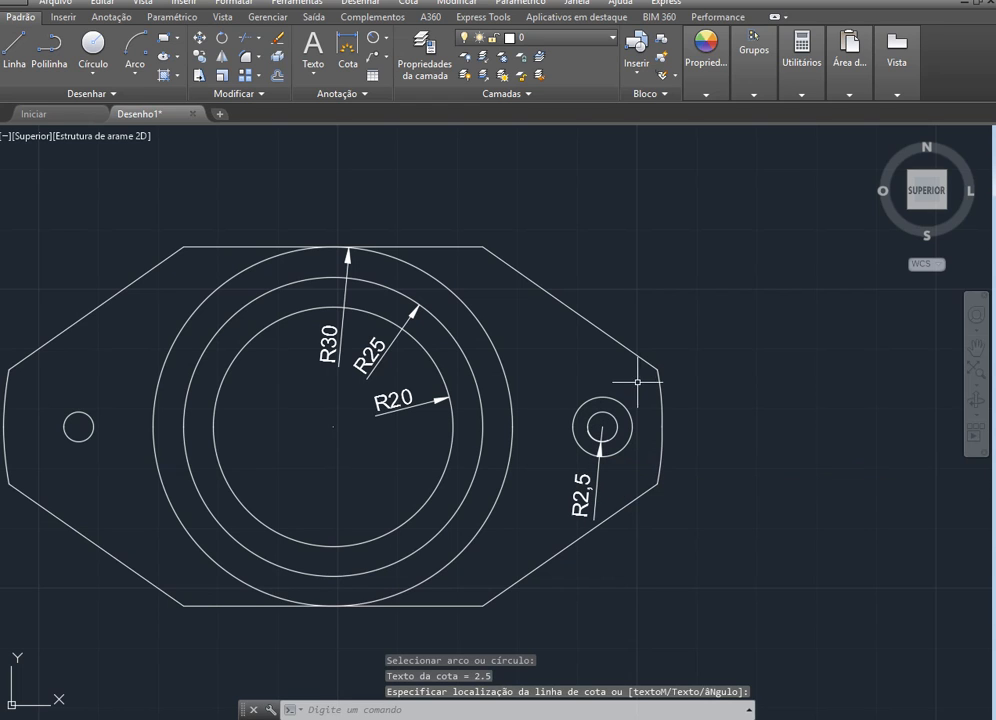
key("Return")
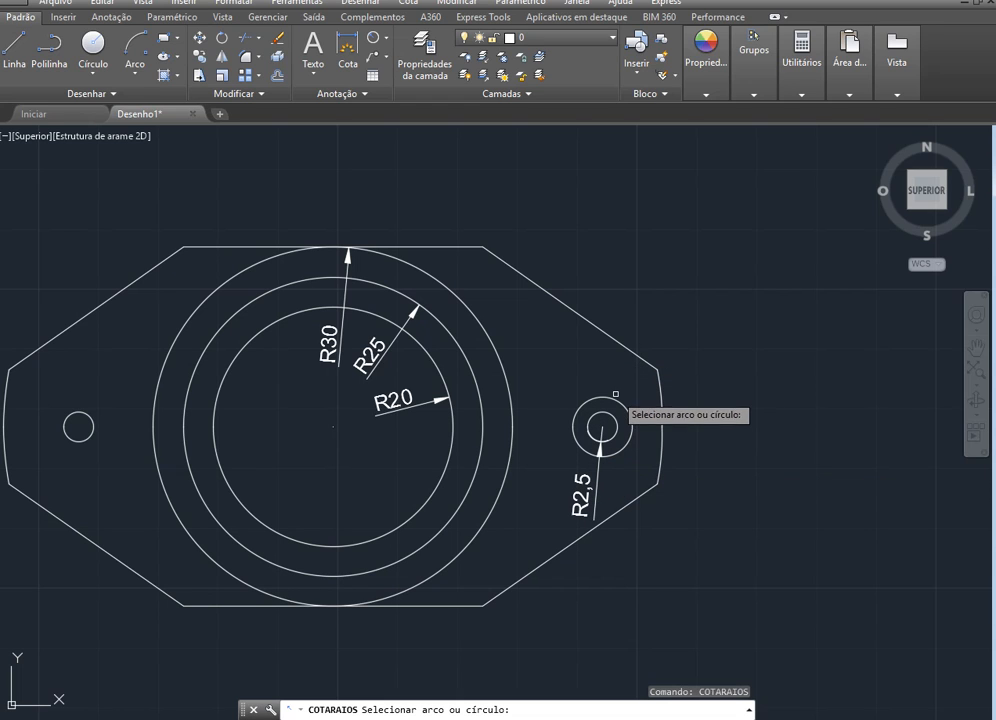
left_click(615, 396)
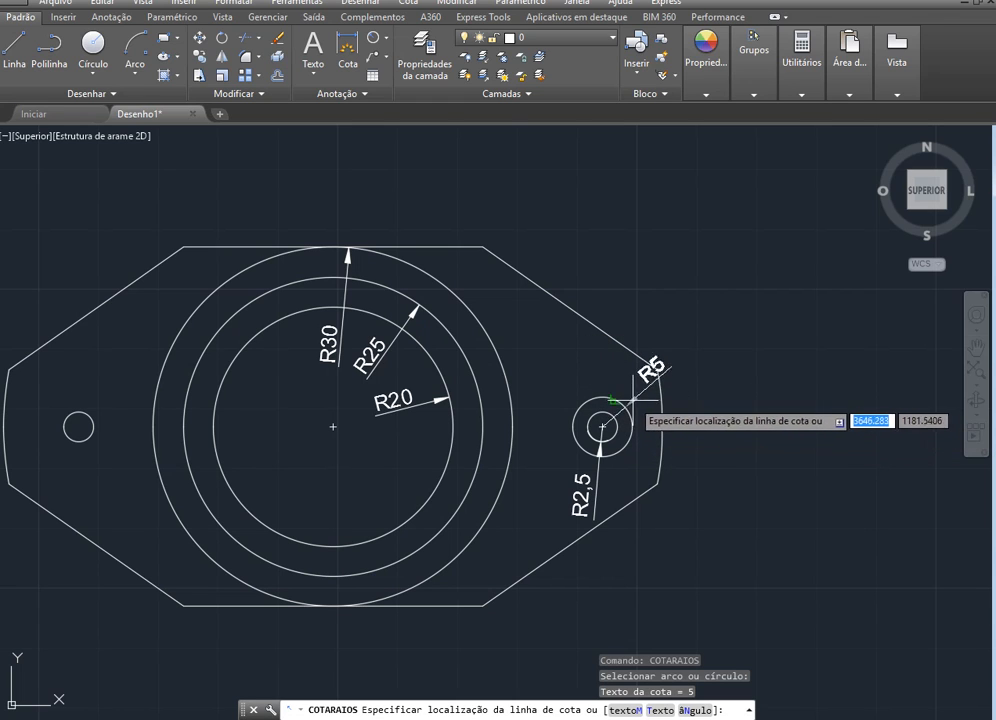
left_click(557, 402)
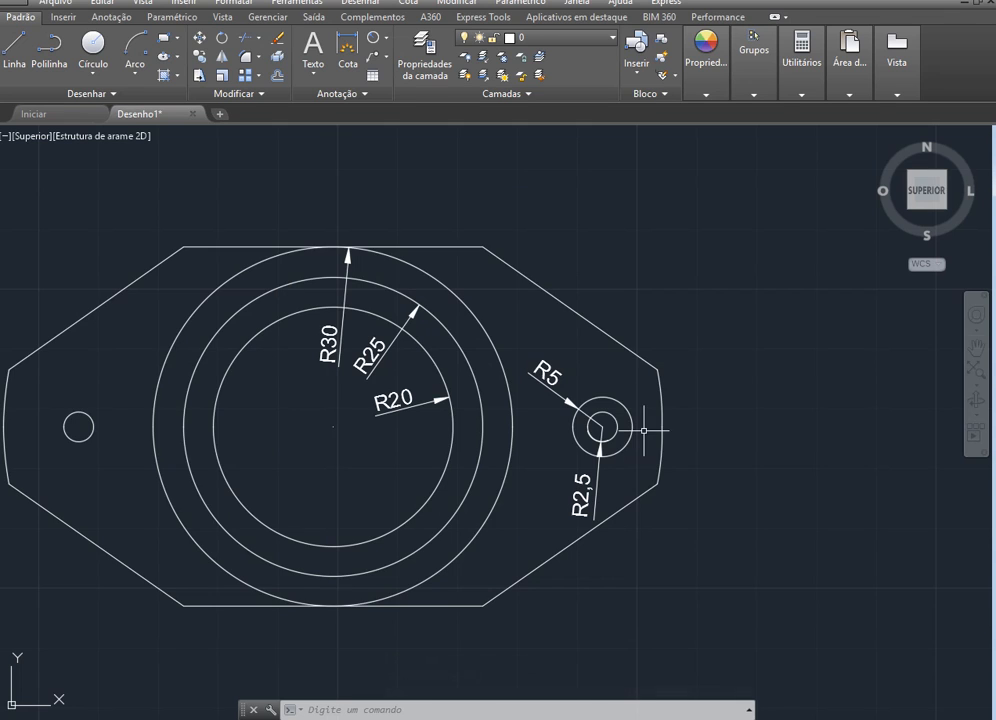
Add a linear dimension to the part's top horizontal edge, placed just above the edge
scroll(537, 358, "down", 2)
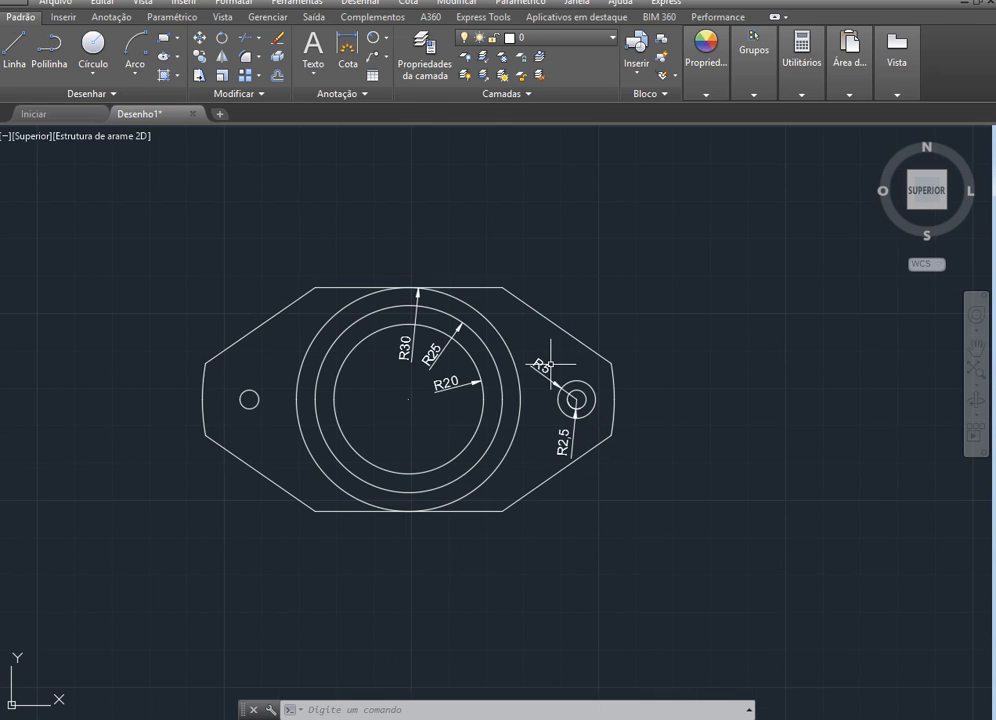
scroll(360, 340, "up", 2)
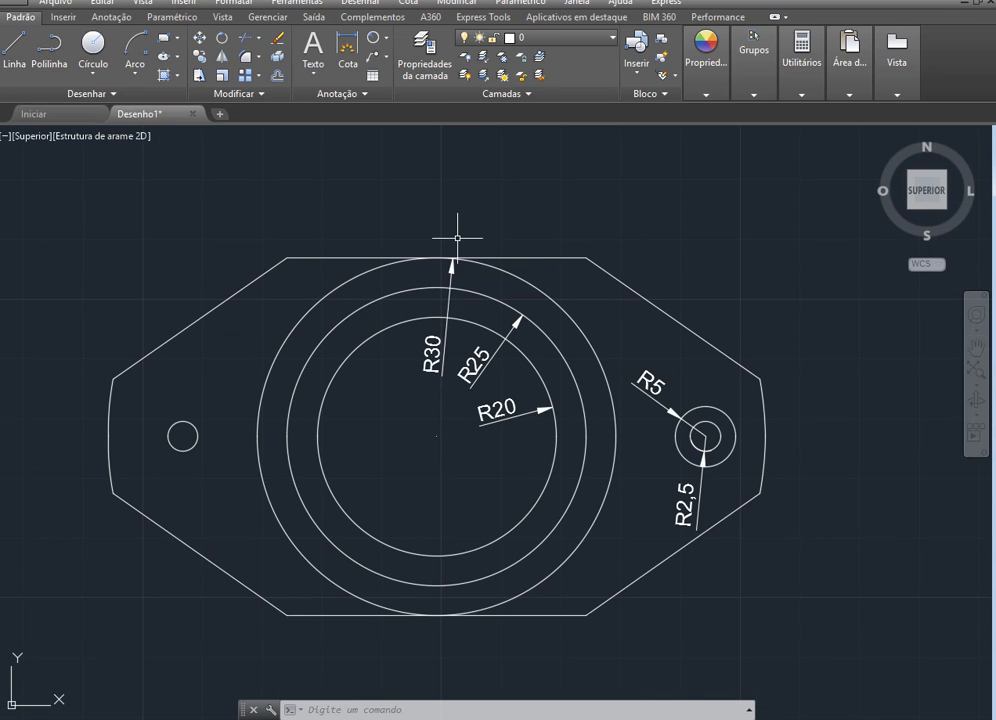
left_click(386, 38)
left_click(295, 62)
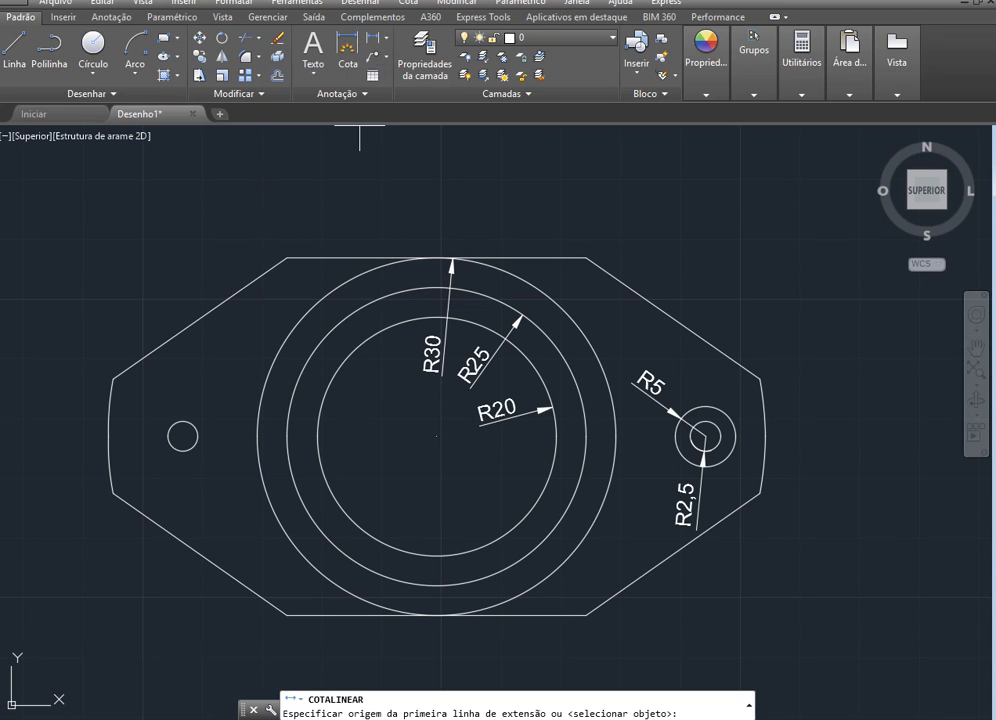
left_click(286, 258)
left_click(586, 258)
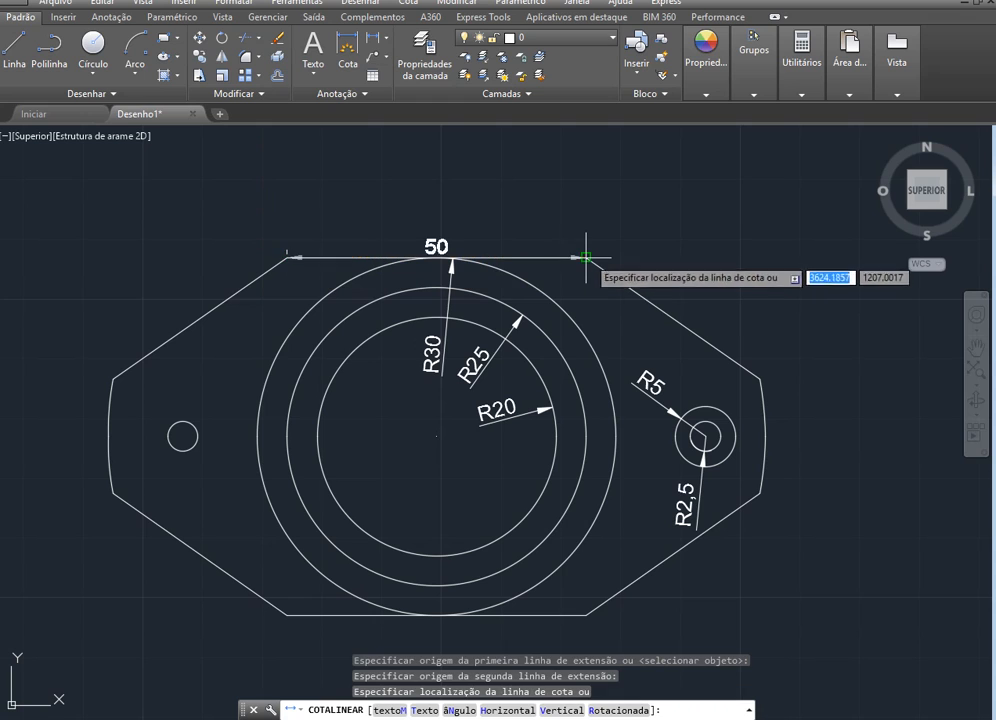
left_click(588, 237)
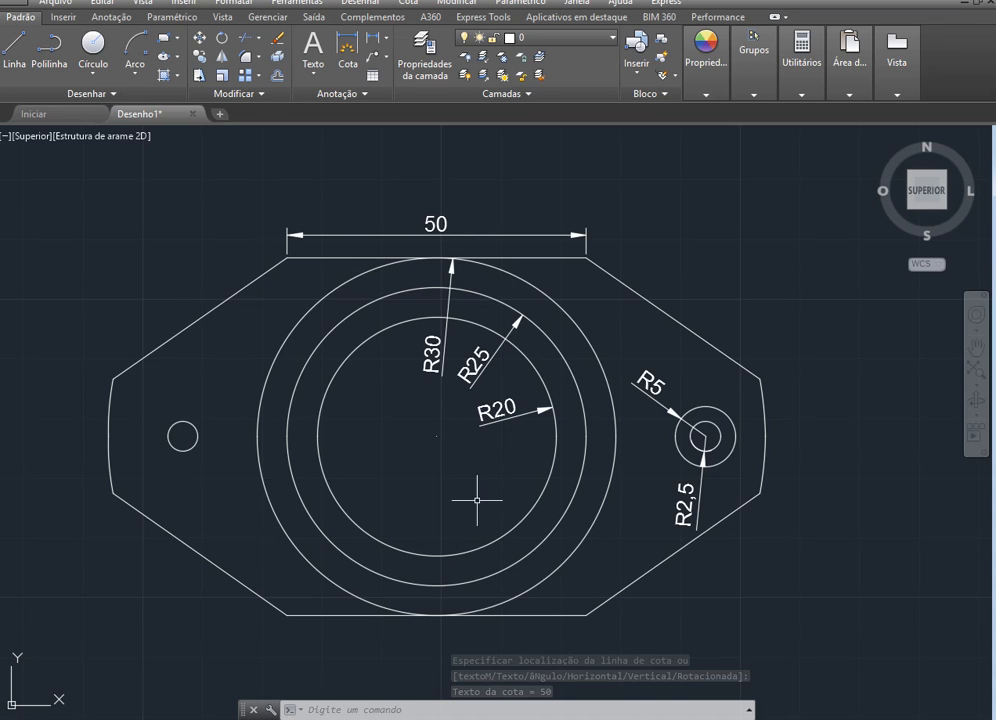
scroll(474, 480, "down", 2)
scroll(500, 522, "up", 5)
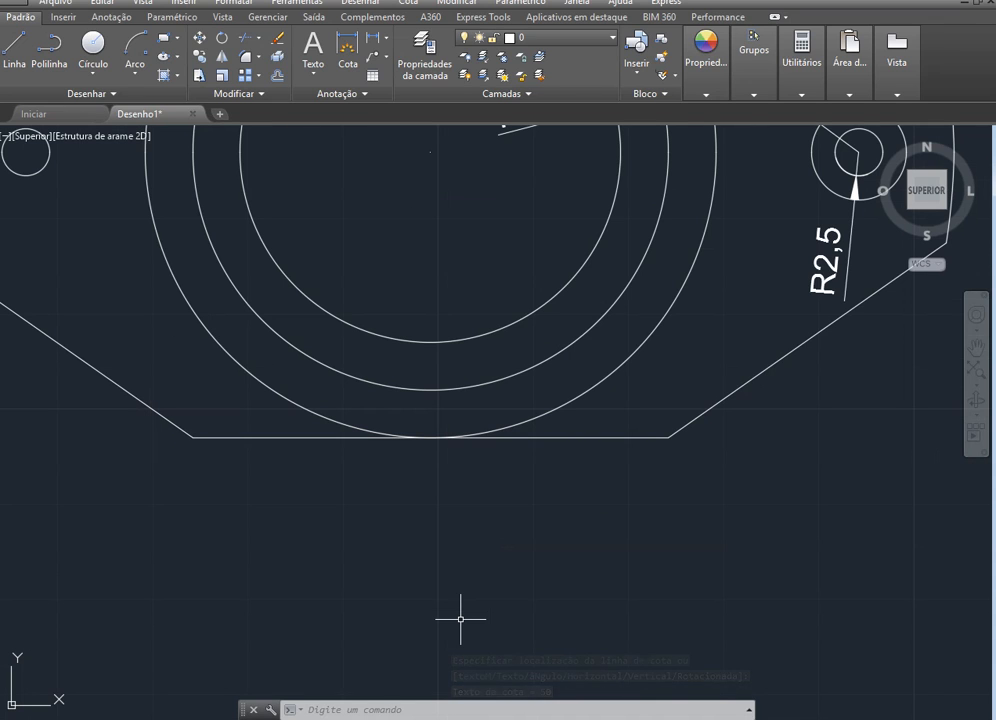
left_click(347, 45)
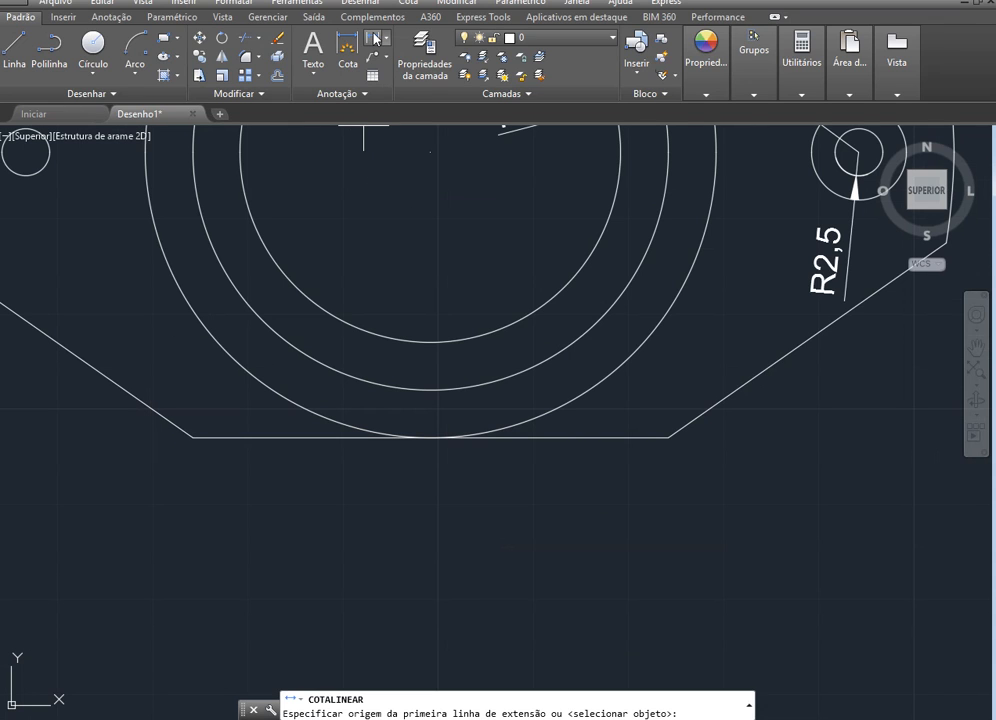
left_click(668, 437)
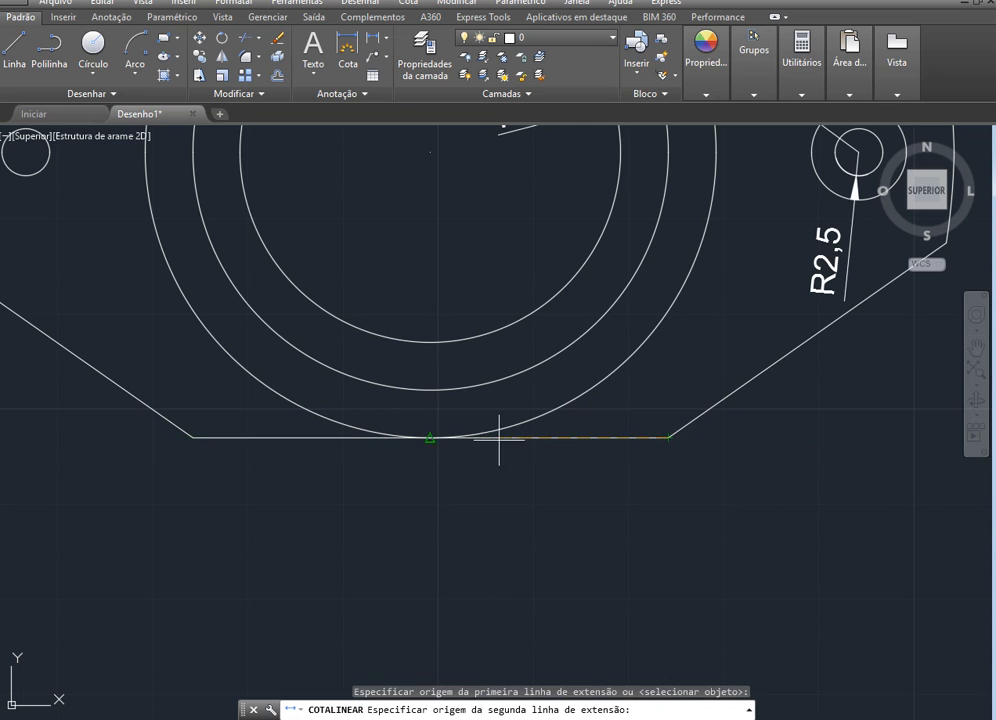
left_click(430, 437)
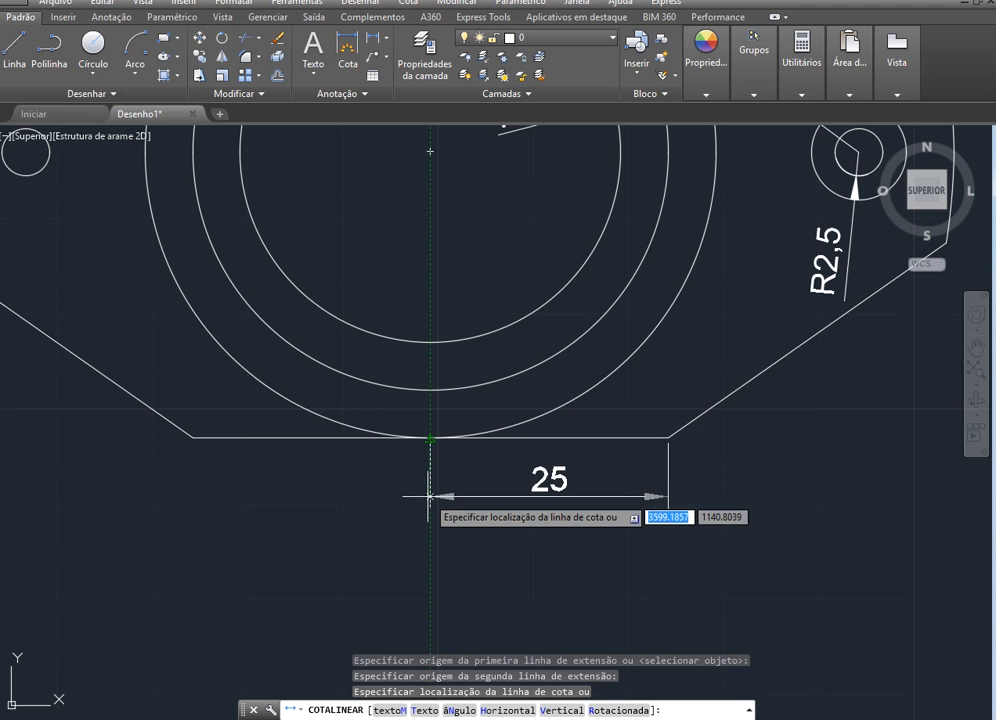
key("Escape")
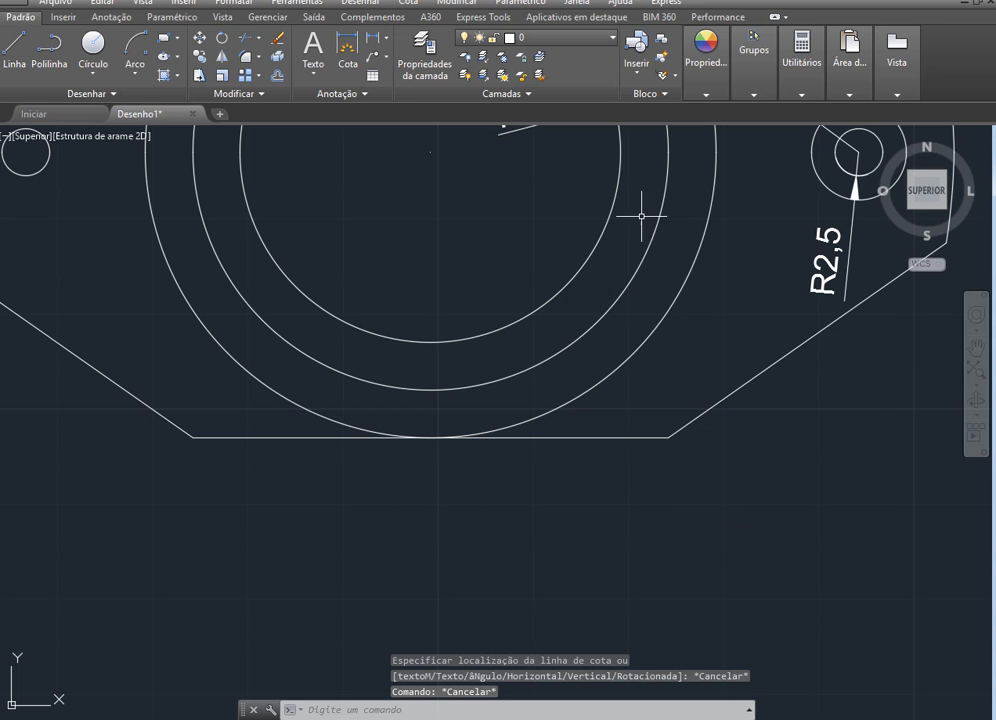
Add a horizontal linear dimension from the right-hand small circles' centre to the bottom edge's midpoint, placed just below the part
left_click(371, 39)
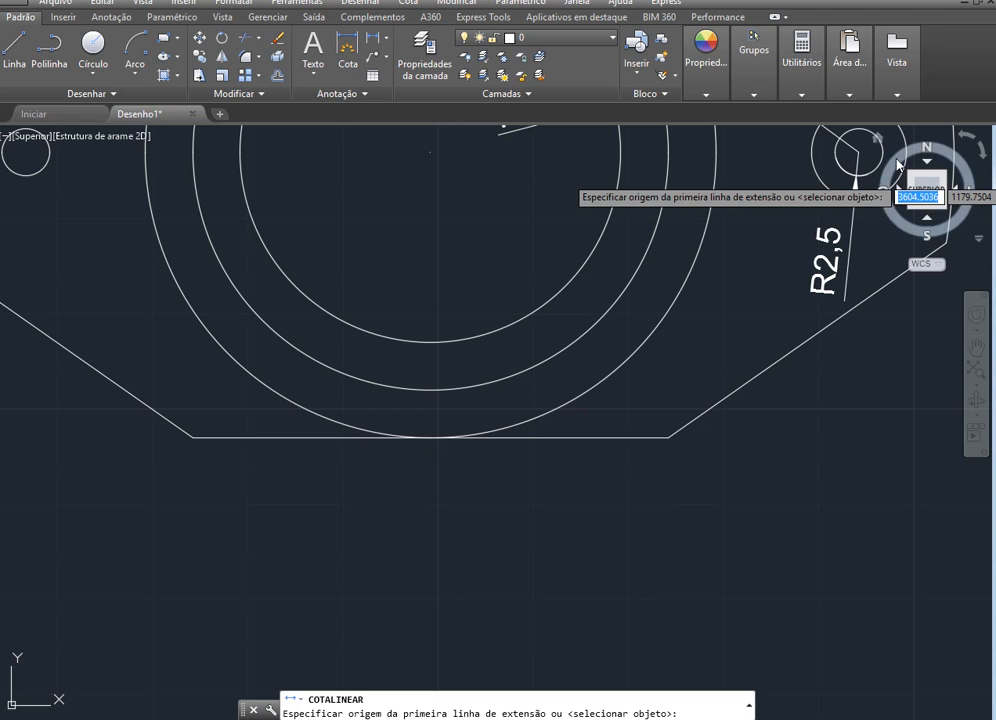
left_click(858, 152)
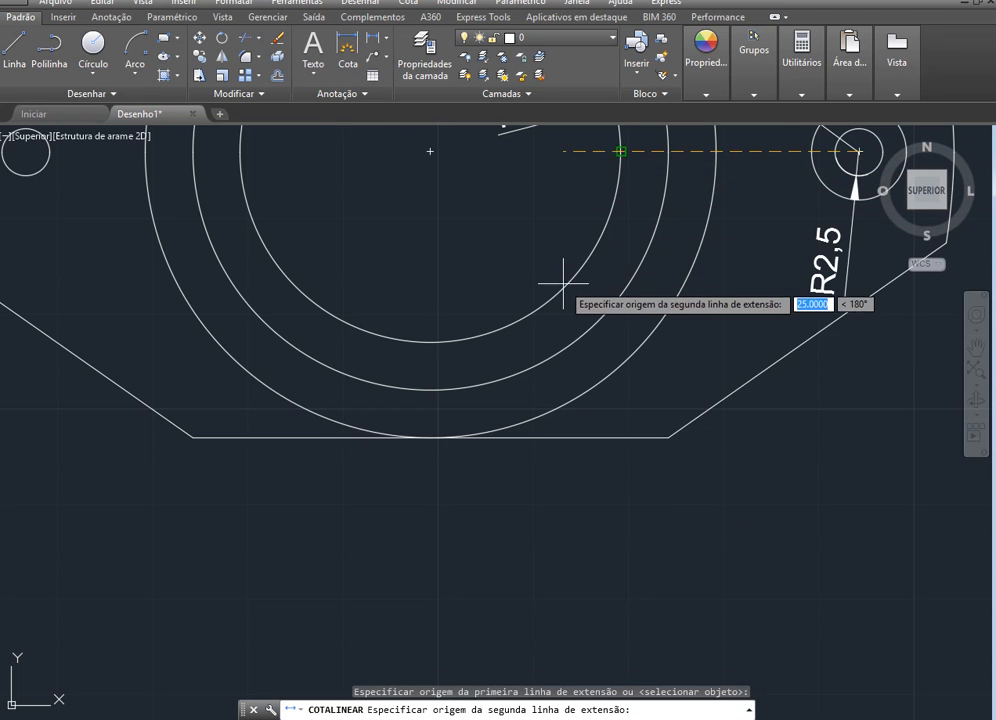
scroll(556, 278, "down", 2)
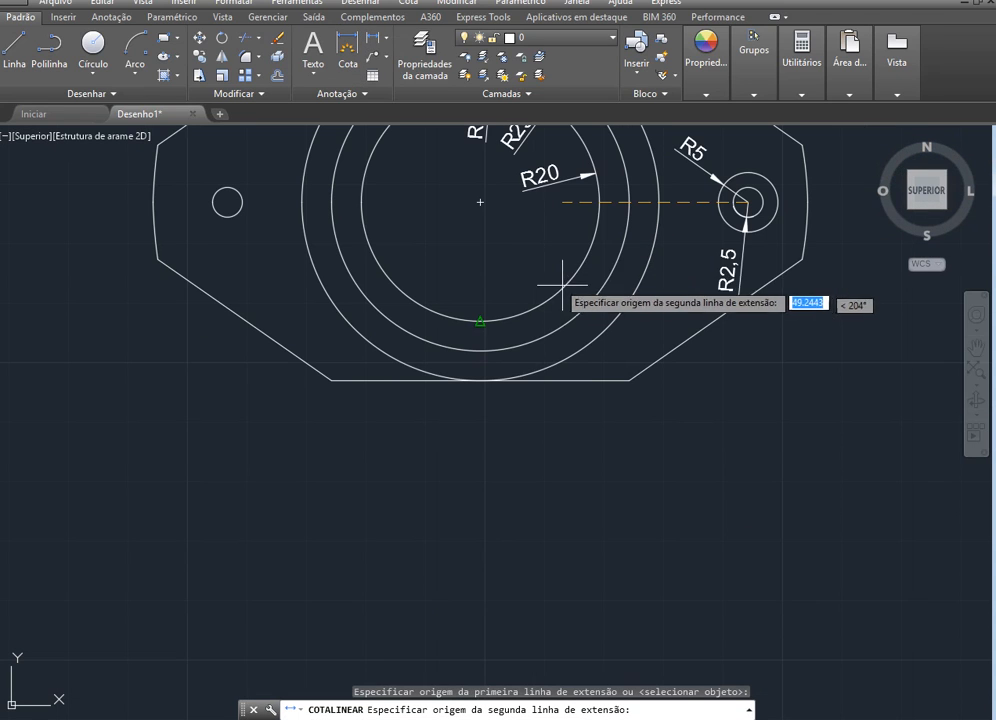
left_click(480, 384)
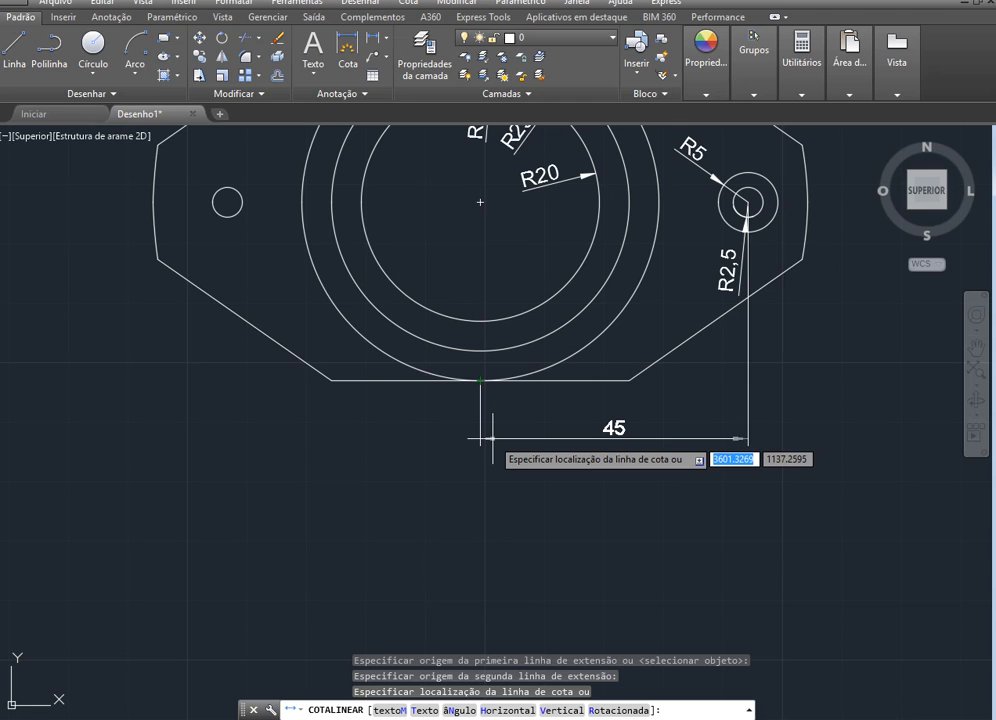
left_click(492, 436)
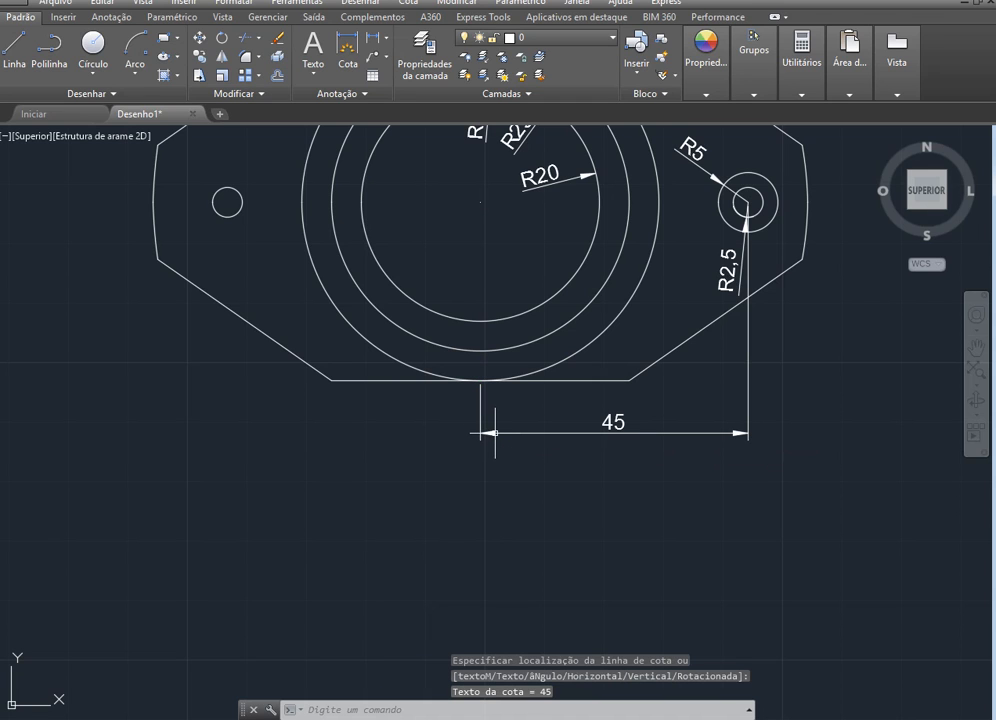
Add a horizontal linear dimension from the left small circle's centre to the bottom edge's midpoint, level with the neighbouring dimension
key("alt+Tab")
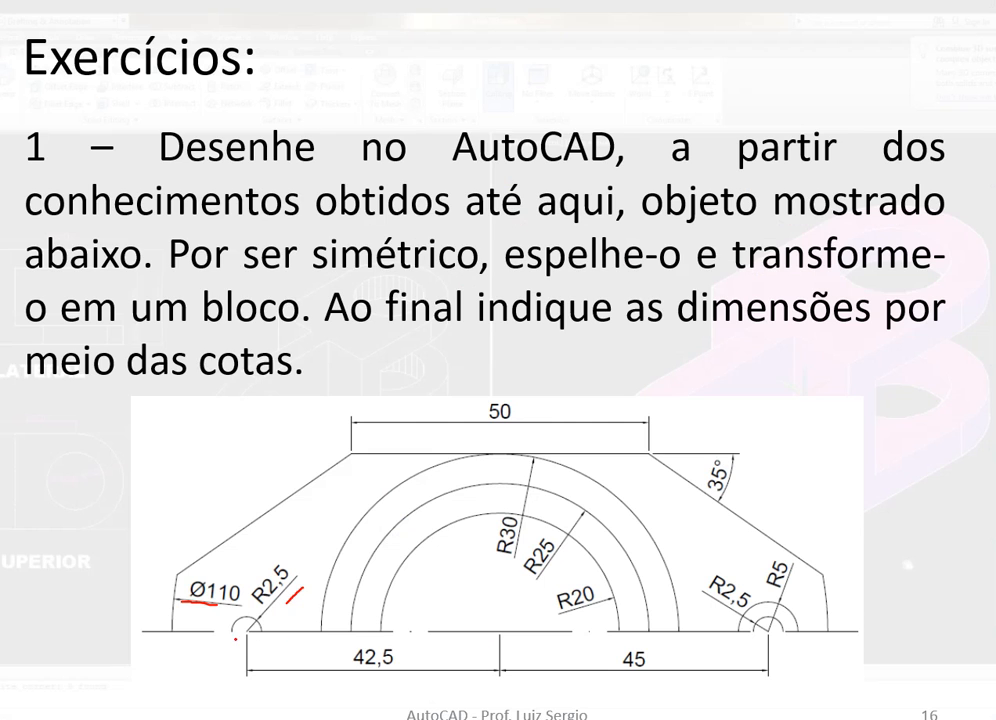
key("alt+Tab")
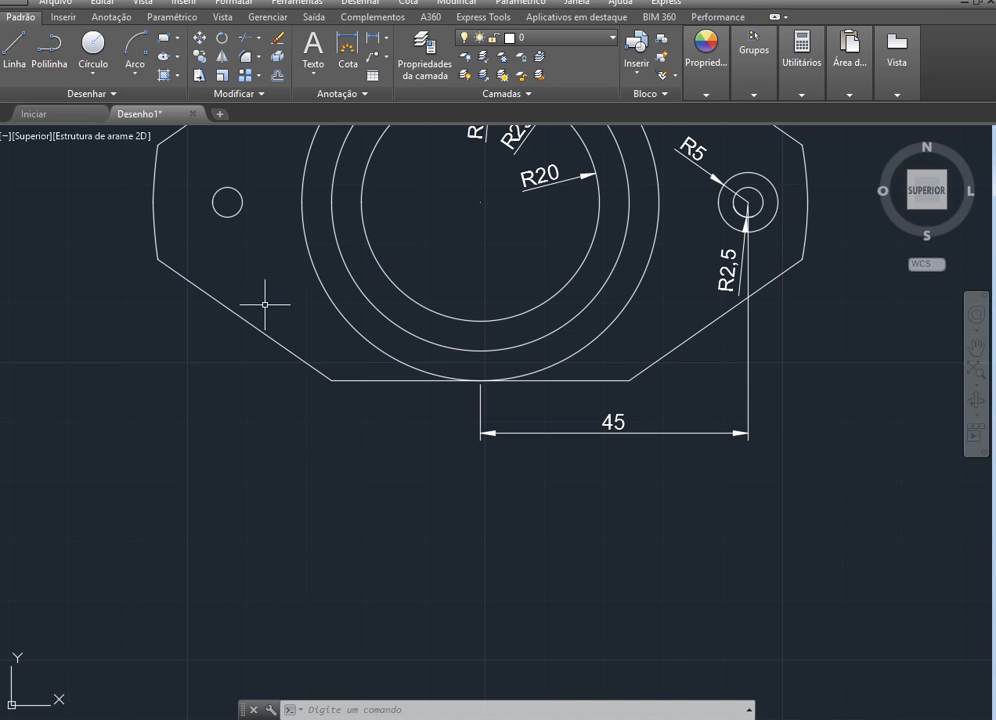
left_click(347, 50)
left_click(227, 202)
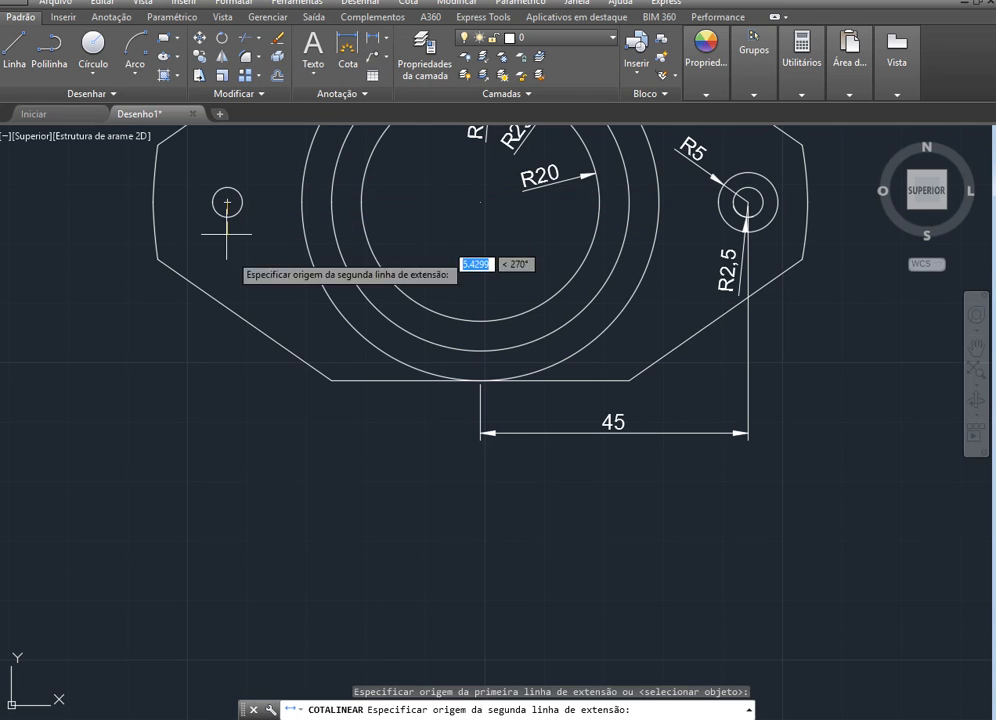
left_click(480, 383)
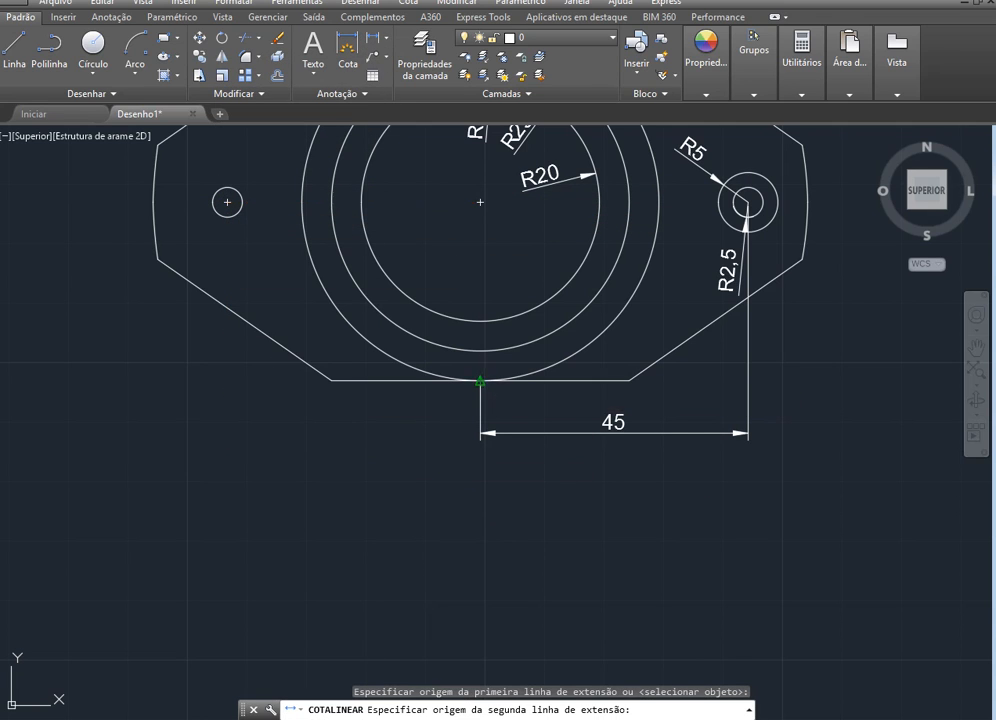
left_click(478, 433)
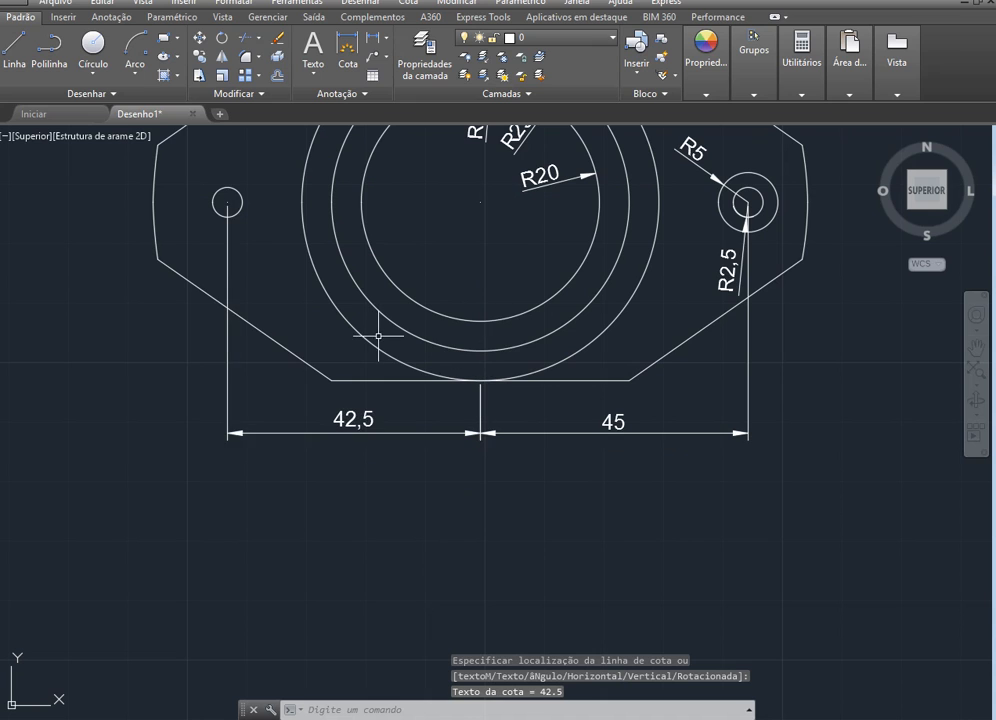
Add a radius dimension to the small circle at the part's left end, with its text to the upper right
scroll(453, 410, "down", 2)
scroll(440, 343, "up", 3)
scroll(440, 343, "down", 3)
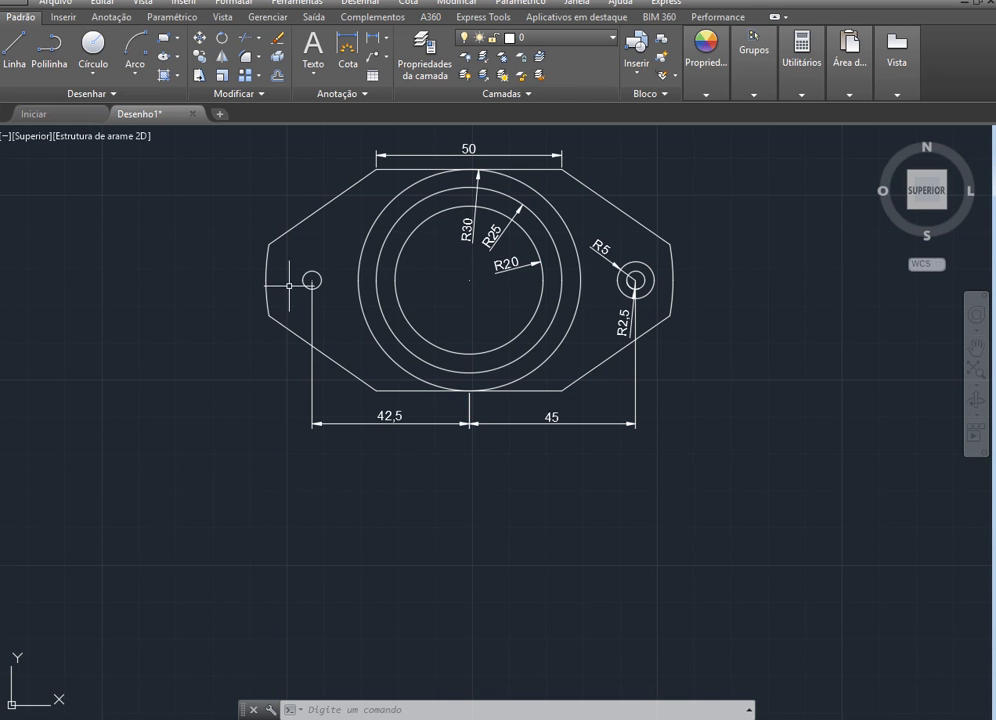
scroll(289, 285, "up", 6)
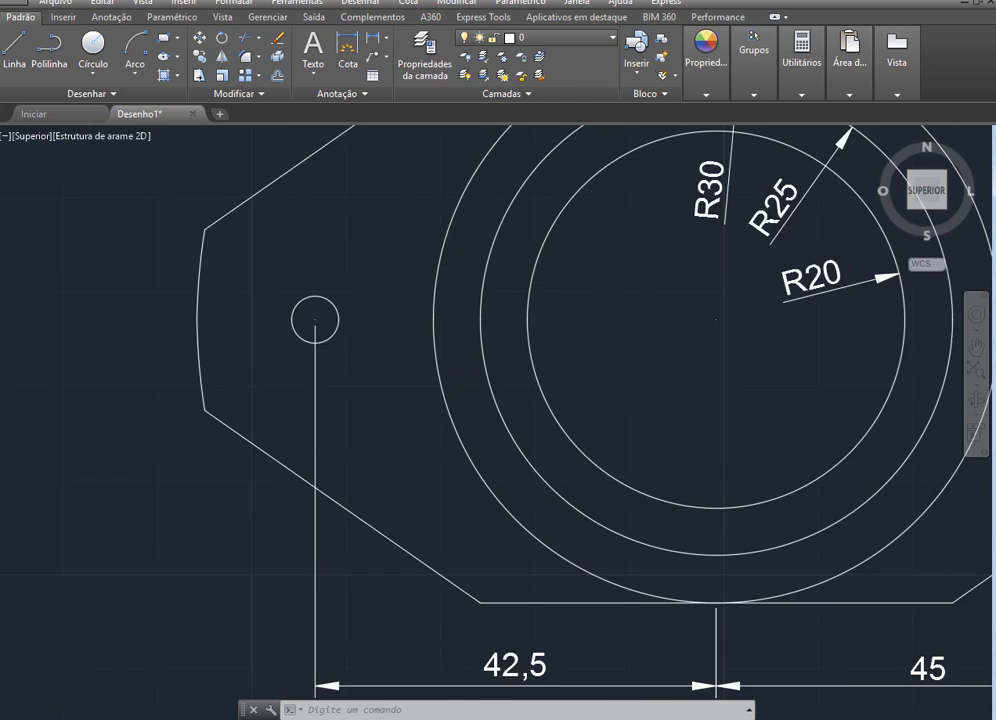
left_click(381, 40)
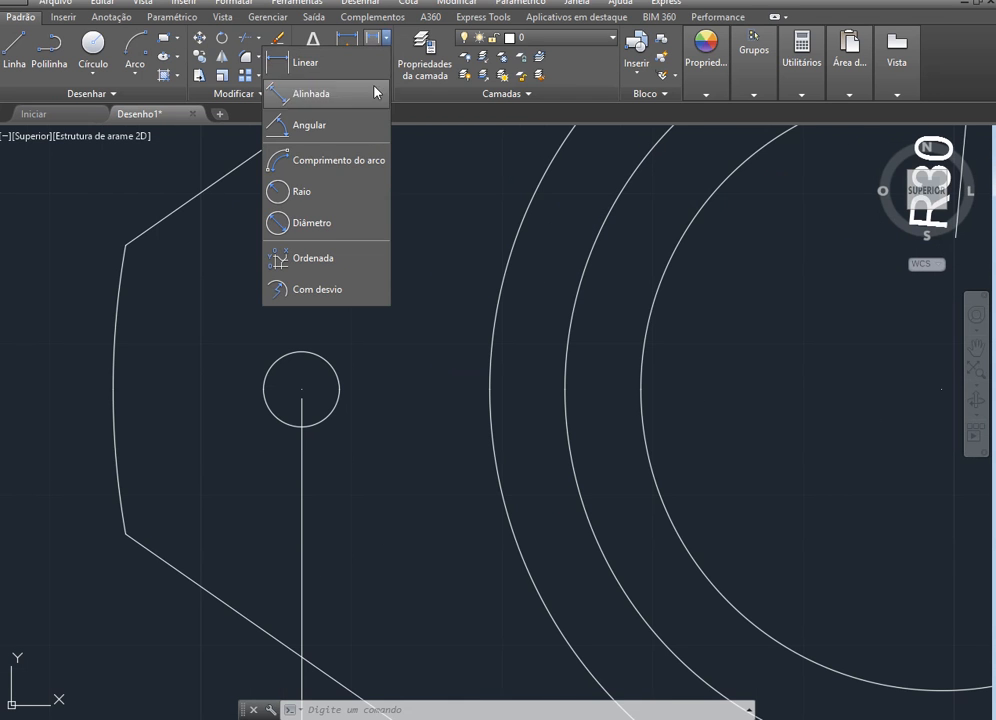
left_click(351, 193)
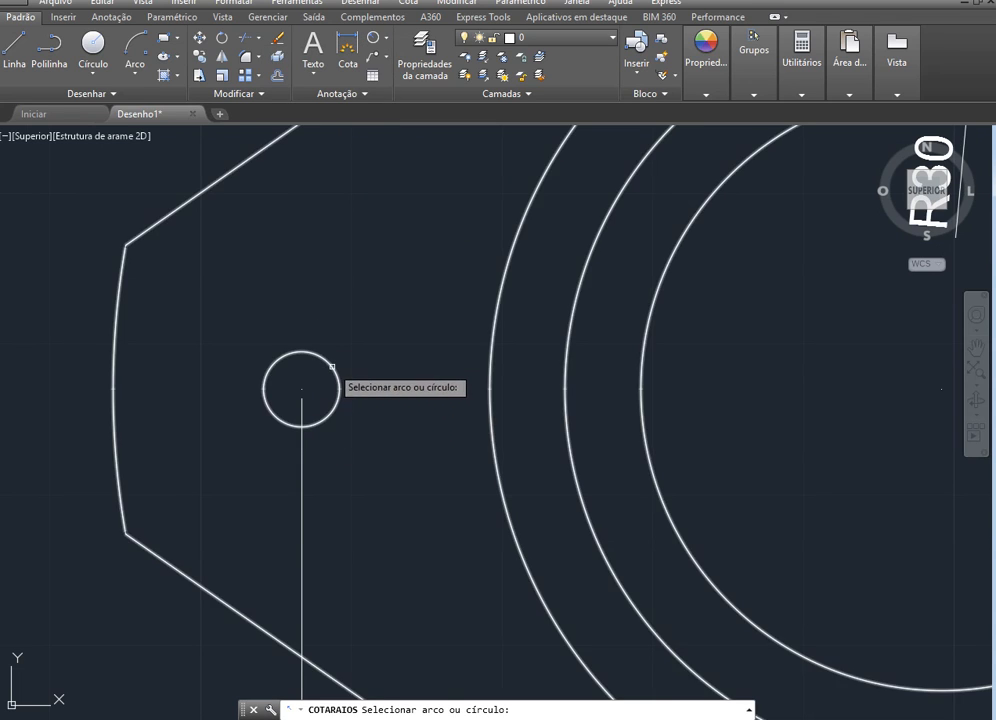
left_click(335, 376)
left_click(352, 352)
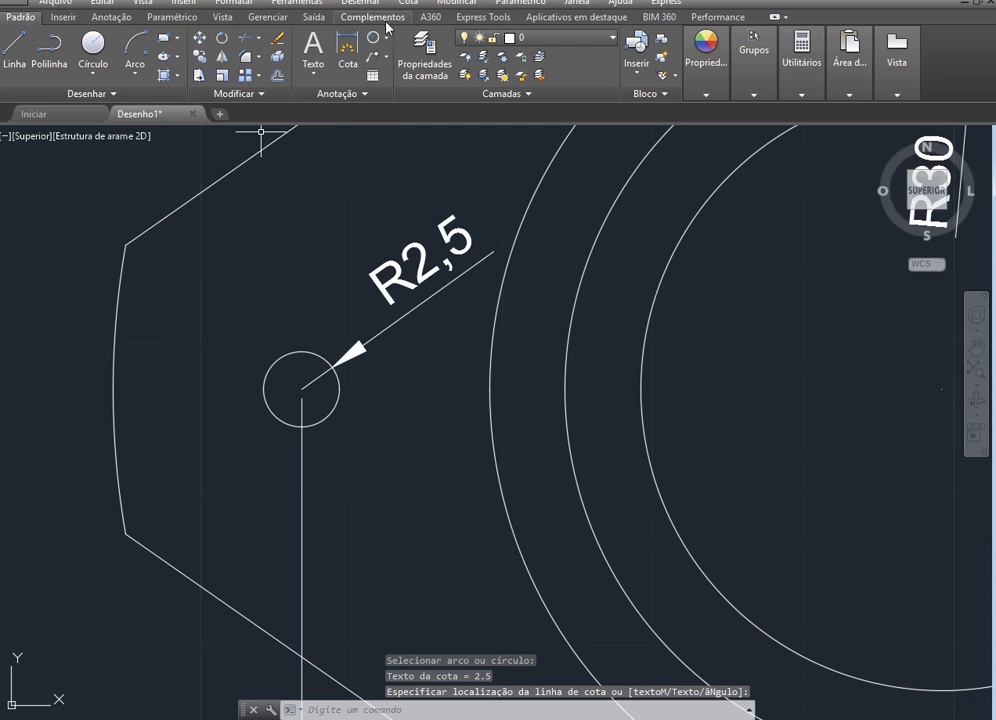
Add a diameter dimension to the arc at the part's left end, placing the text inside the part
left_click(385, 43)
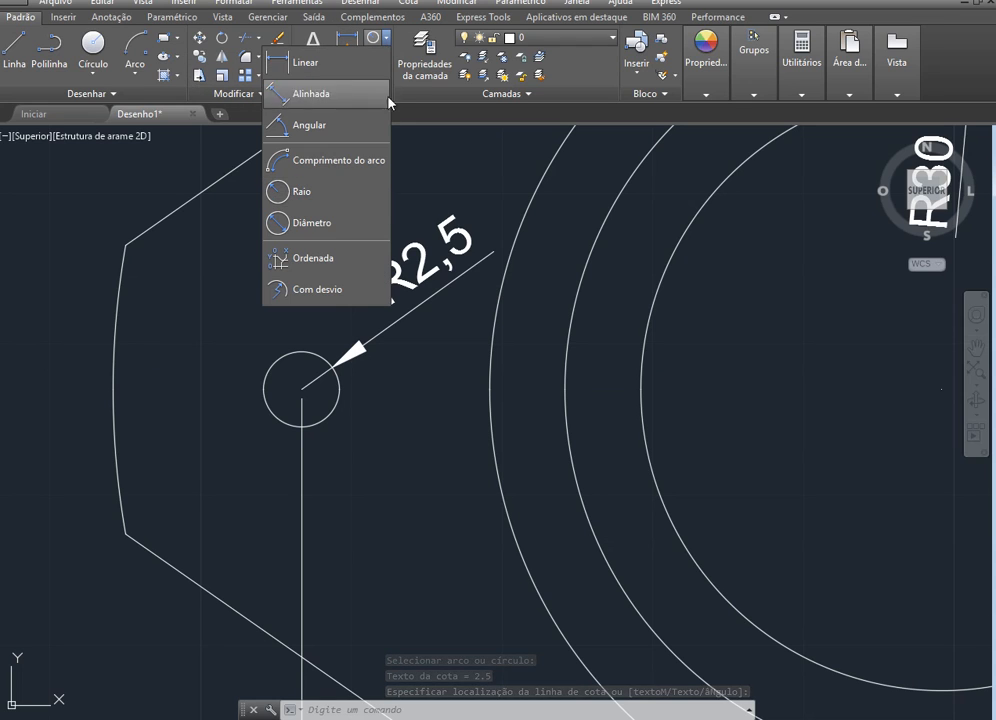
left_click(348, 227)
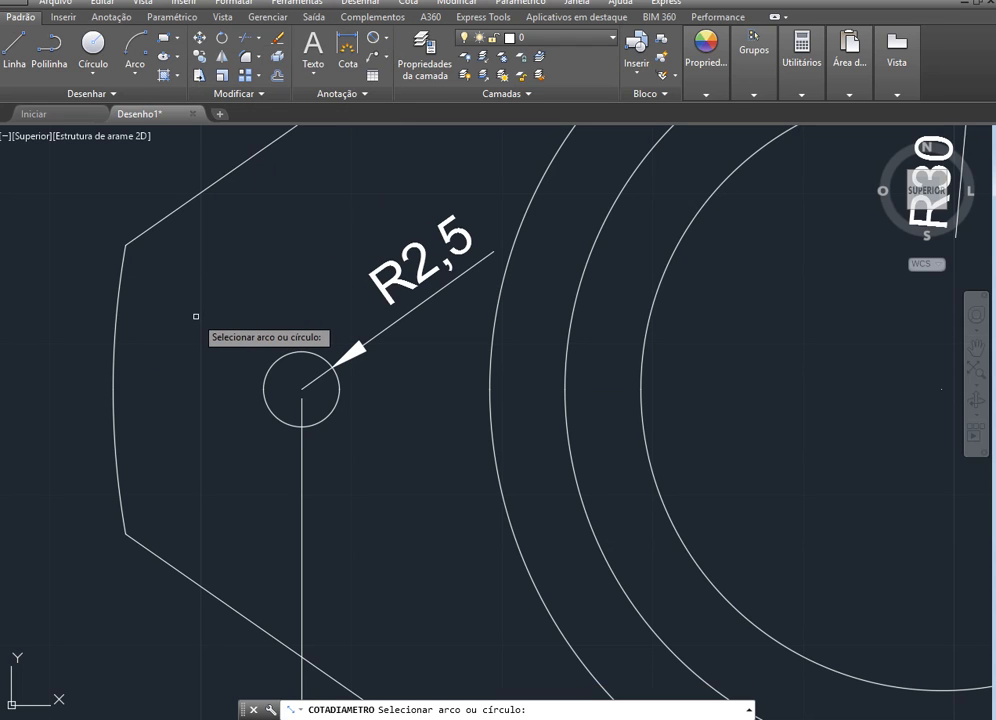
left_click(384, 42)
left_click(326, 226)
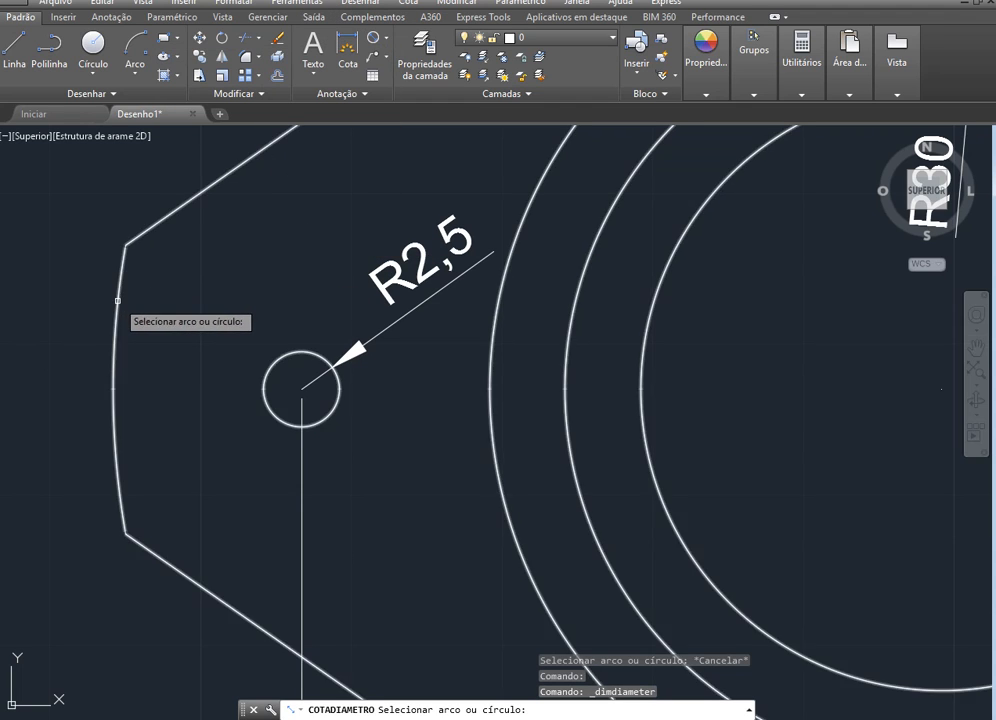
left_click(118, 300)
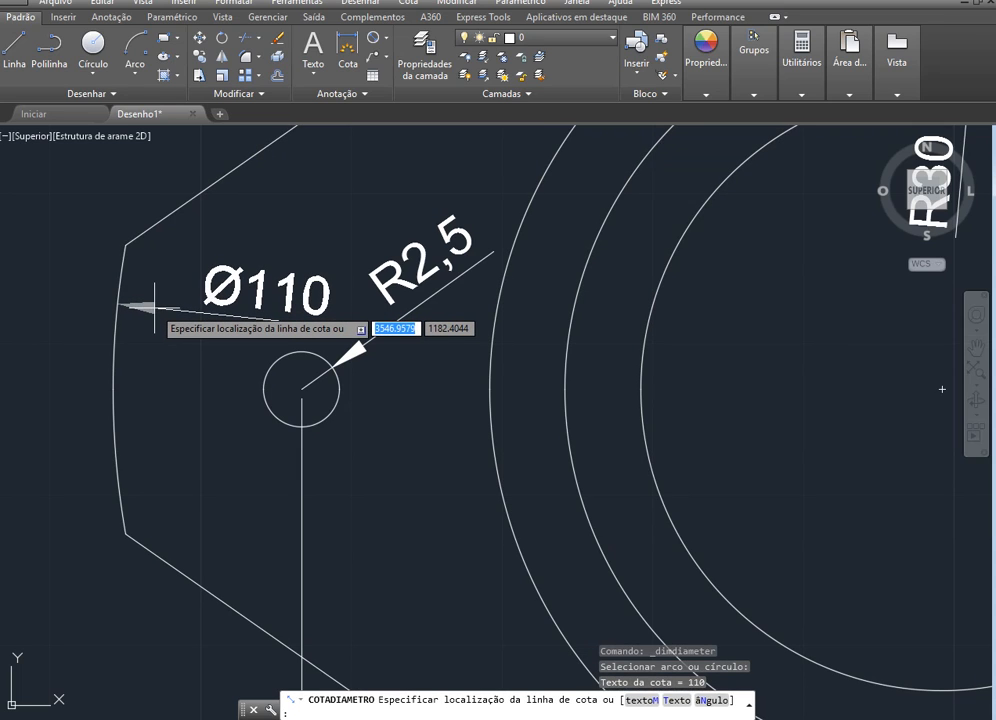
left_click(154, 305)
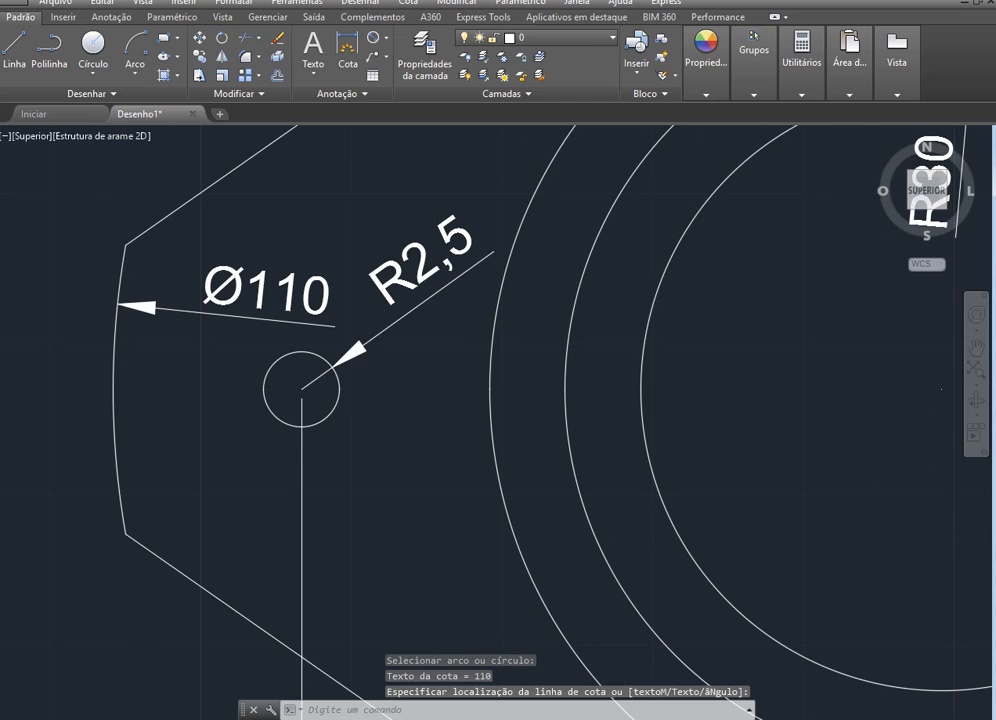
Add an angular dimension between the upper-right slanted side and the top horizontal edge, placed outside the part
scroll(148, 355, "down", 5)
key("alt+Tab")
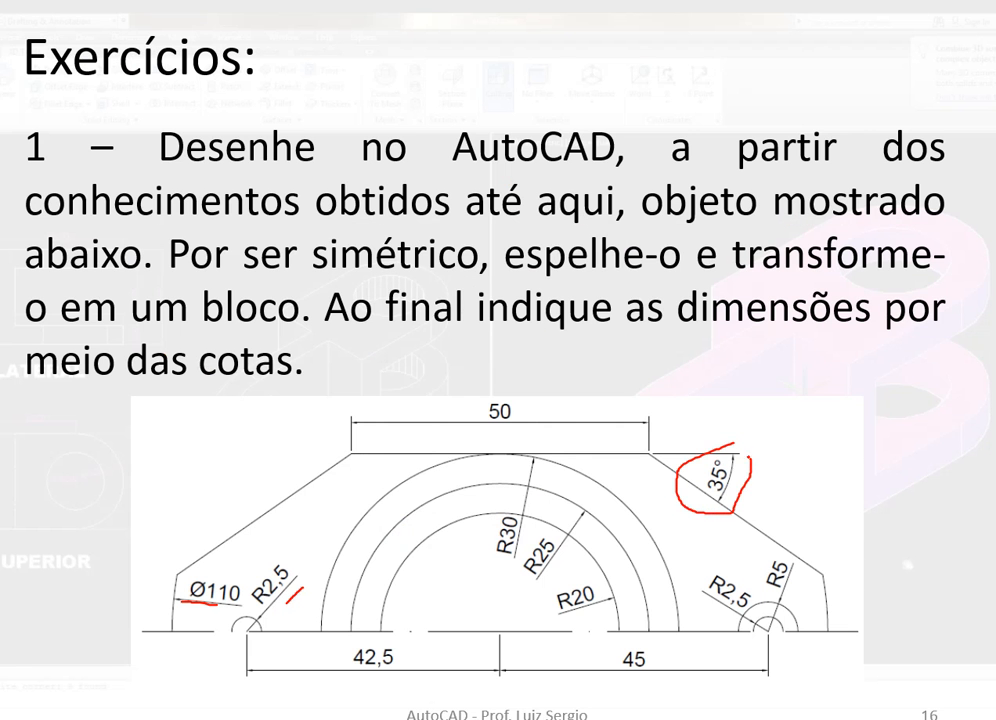
key("alt+Tab")
scroll(469, 261, "up", 4)
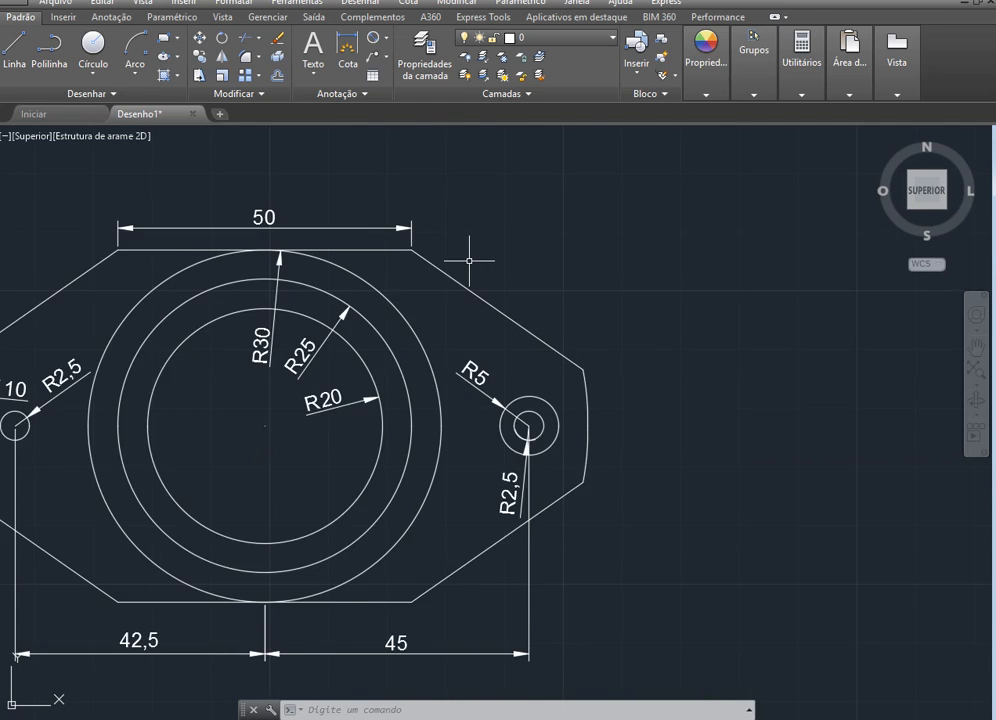
left_click(385, 38)
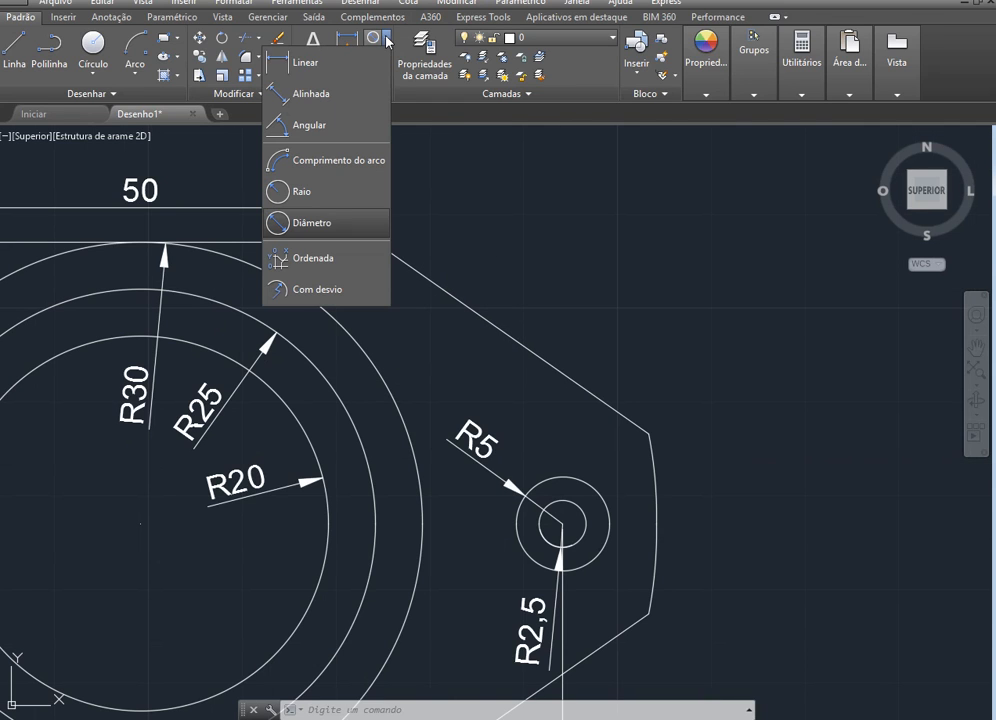
left_click(367, 123)
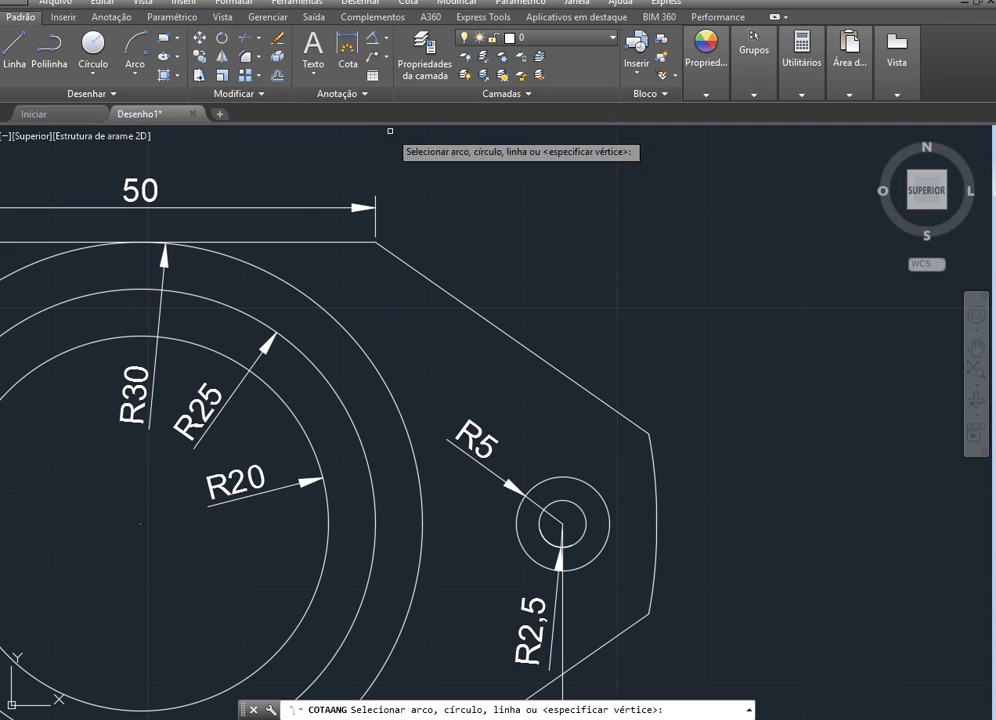
left_click(403, 259)
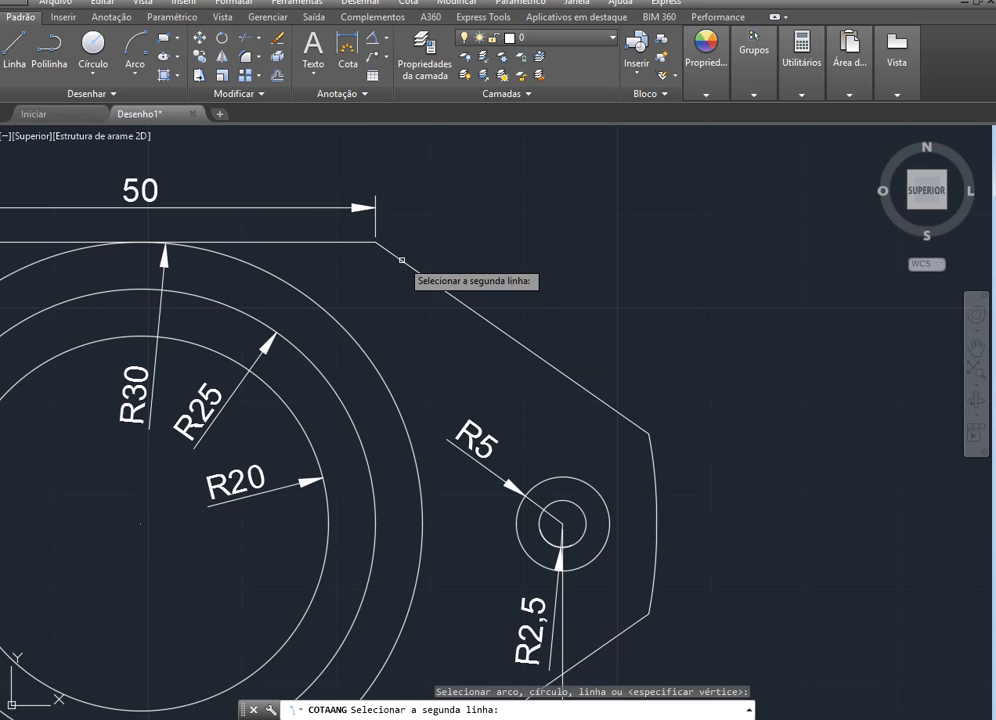
left_click(357, 241)
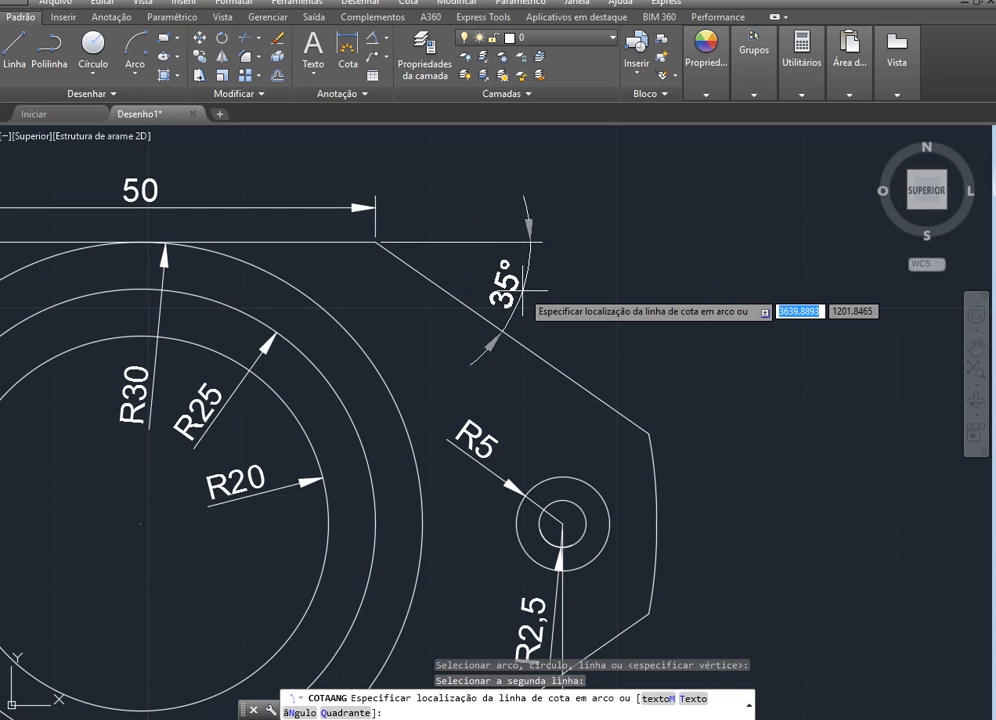
left_click(522, 292)
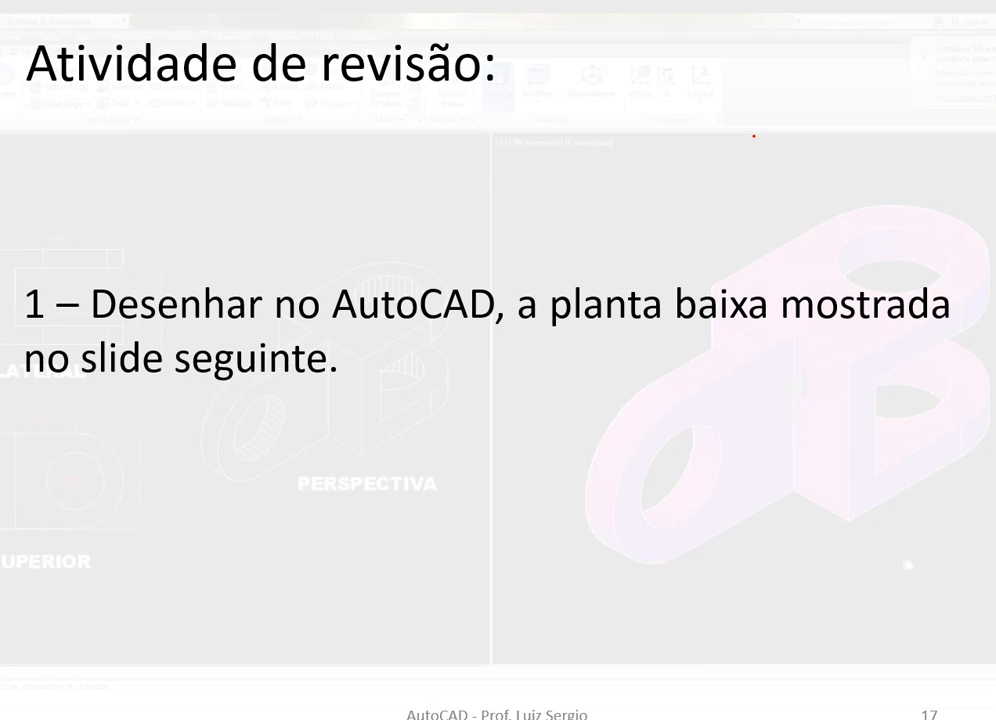
key("Right")
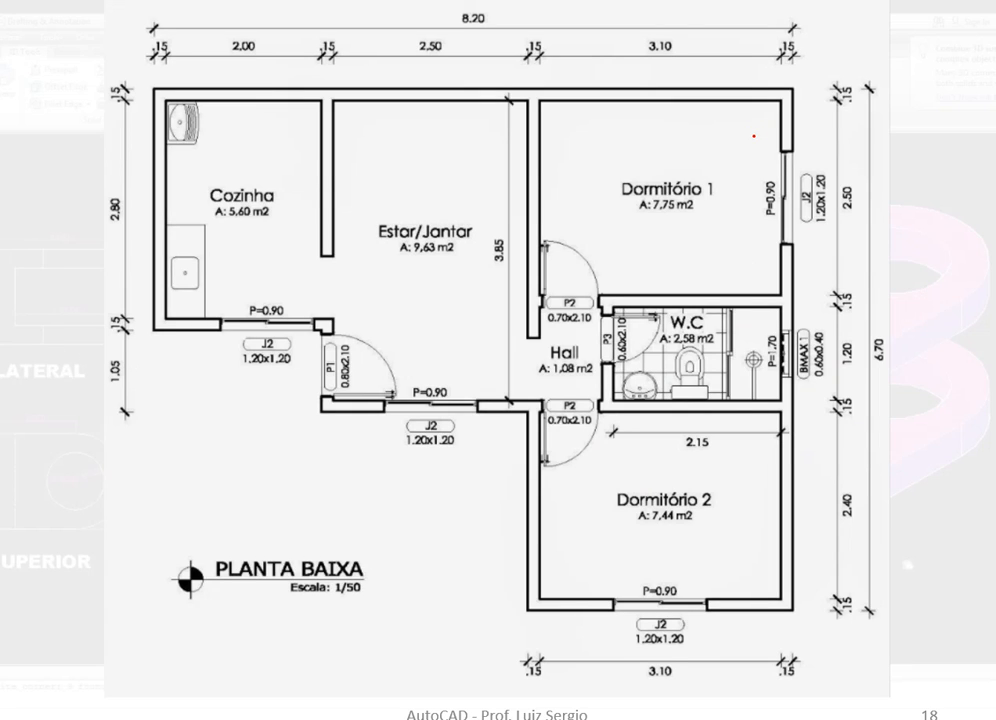